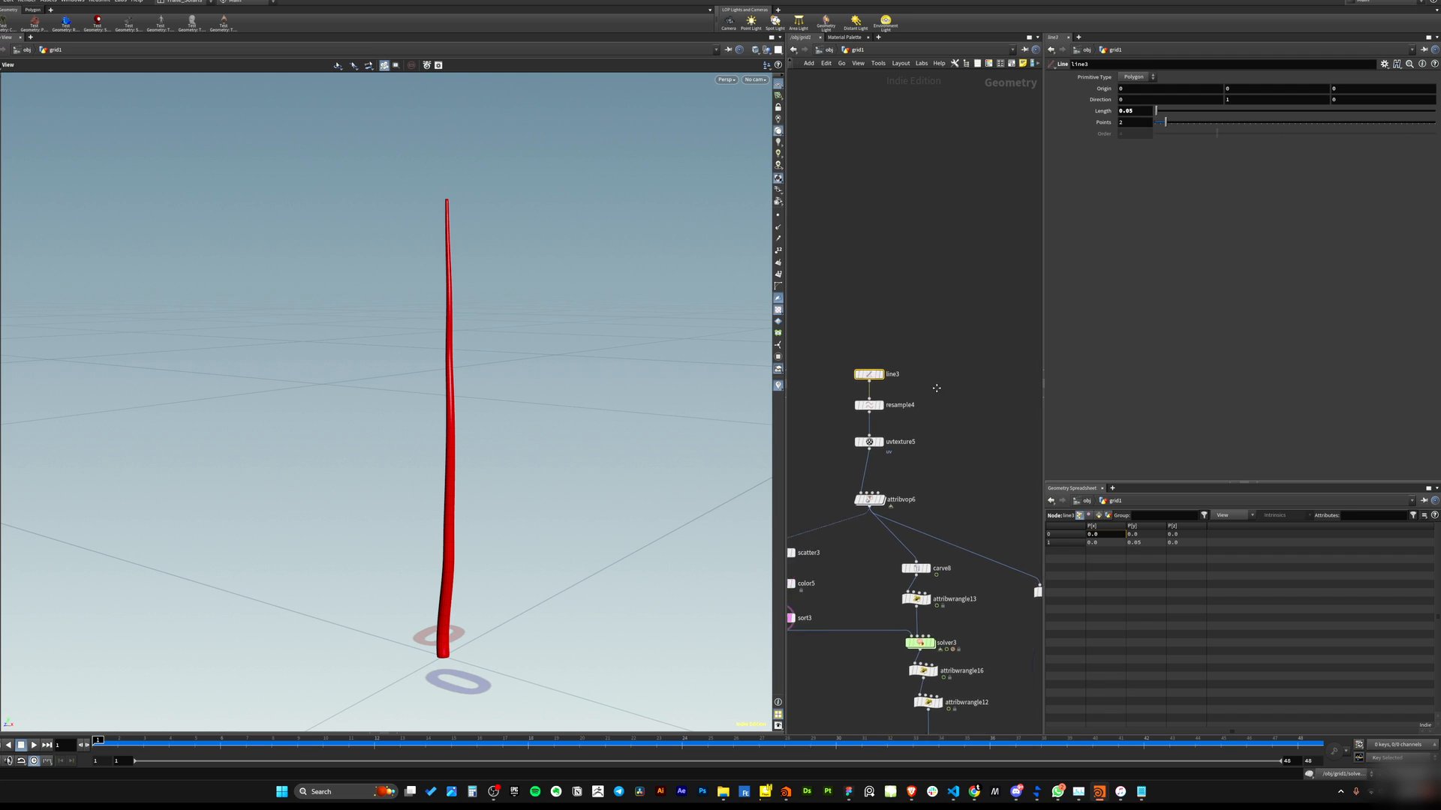
Display the line3 node and show its points in the viewport to inspect the base line.
{"action": "left_click", "coordinate": [888, 428]}
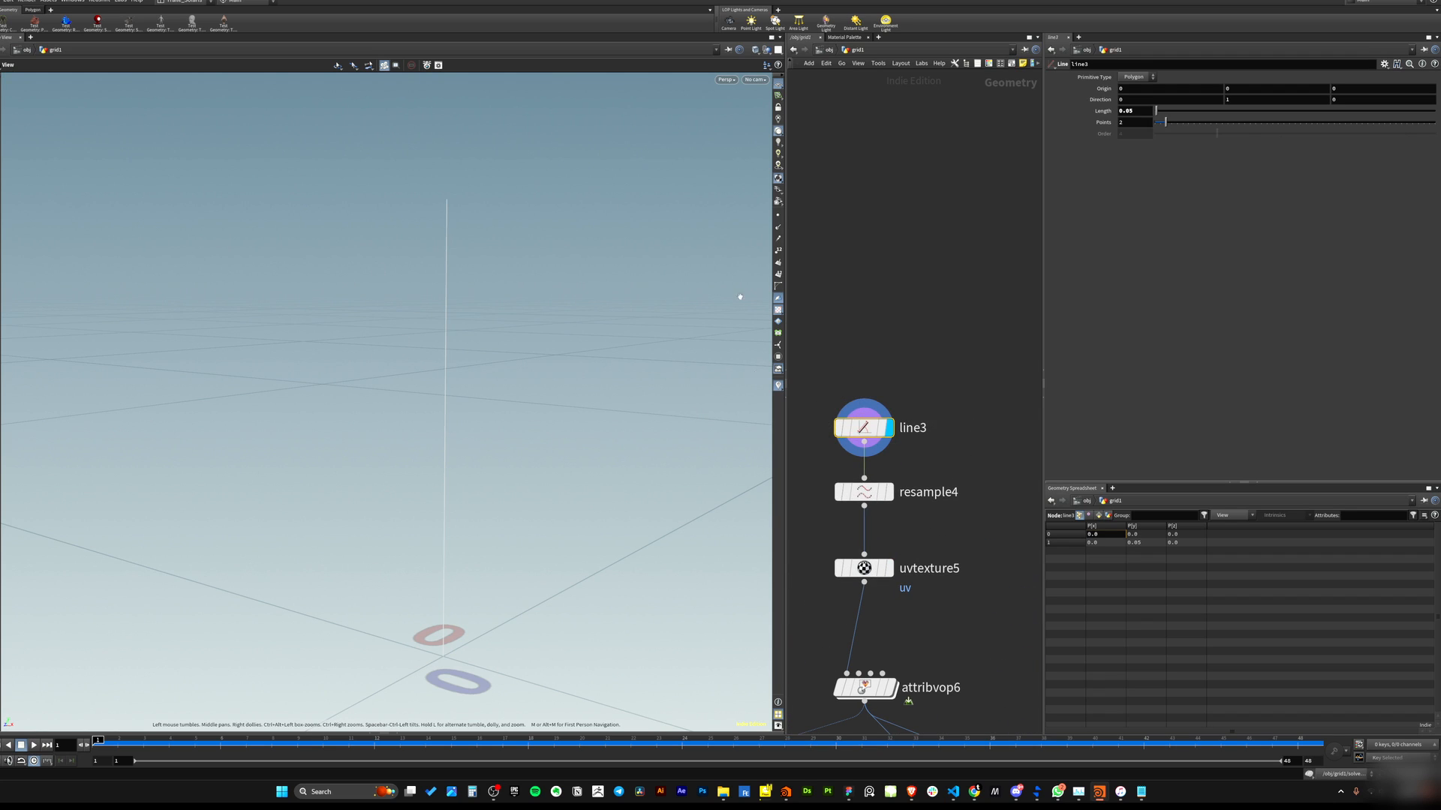
{"action": "left_click", "coordinate": [779, 217]}
{"action": "mouse_move", "coordinate": [489, 341]}
{"action": "left_mouse_down"}
{"action": "mouse_move", "coordinate": [515, 331]}
{"action": "mouse_move", "coordinate": [475, 364]}
{"action": "left_mouse_up"}
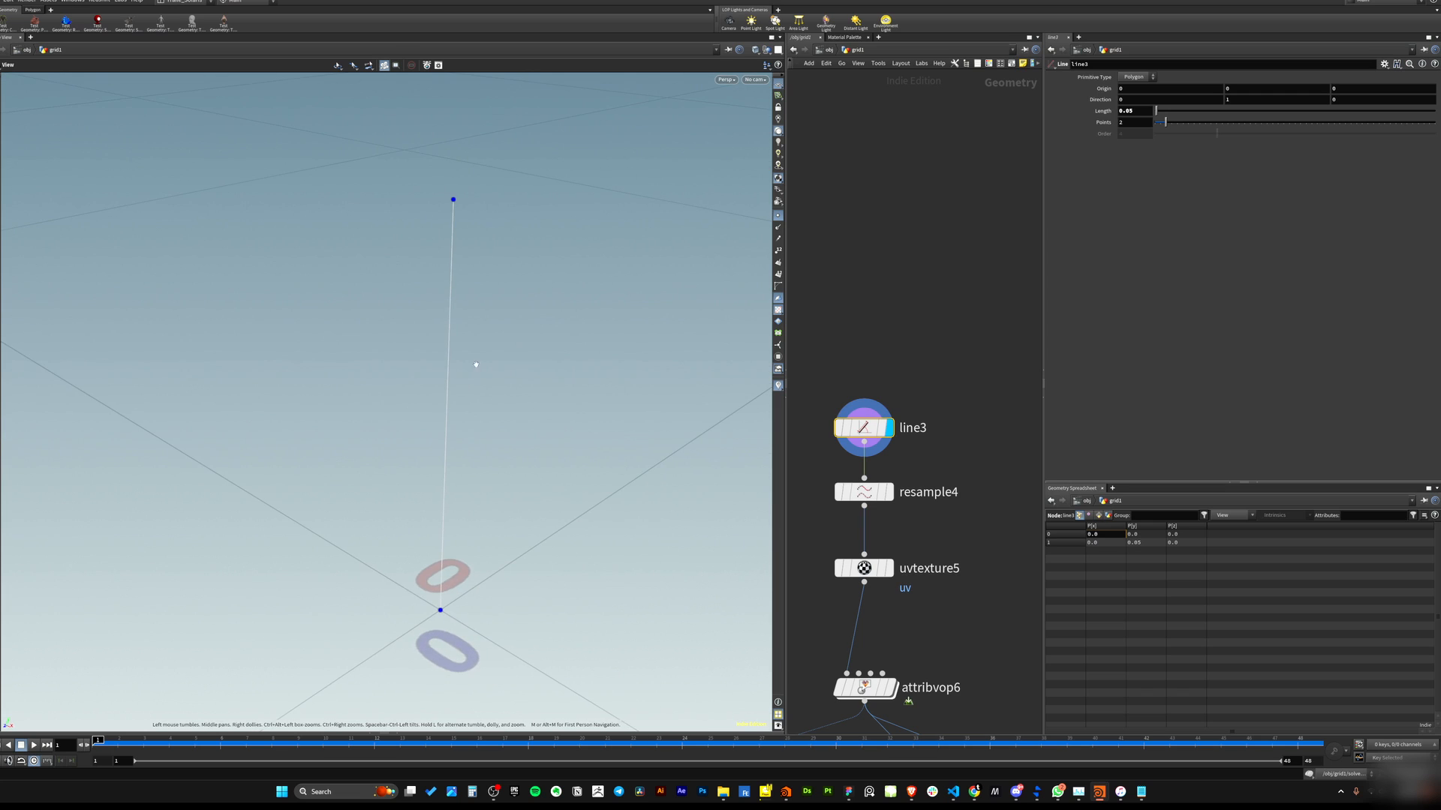
Inspect the resample4 node and its resampled points and settings.
{"action": "left_click", "coordinate": [891, 493]}
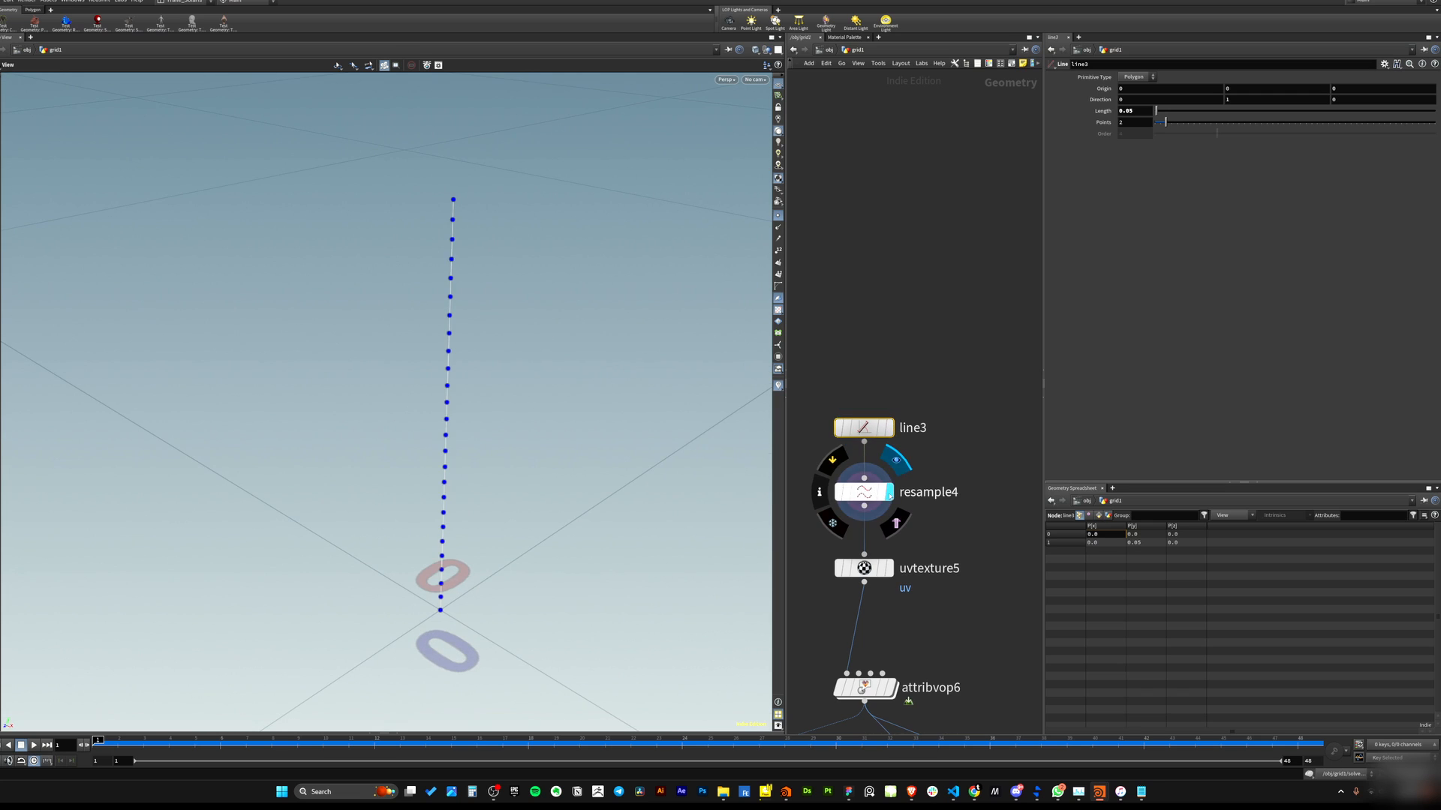
{"action": "left_click_drag", "start_coordinate": [813, 523], "coordinate": [812, 524]}
{"action": "middle_click_drag", "start_coordinate": [954, 509], "coordinate": [965, 479]}
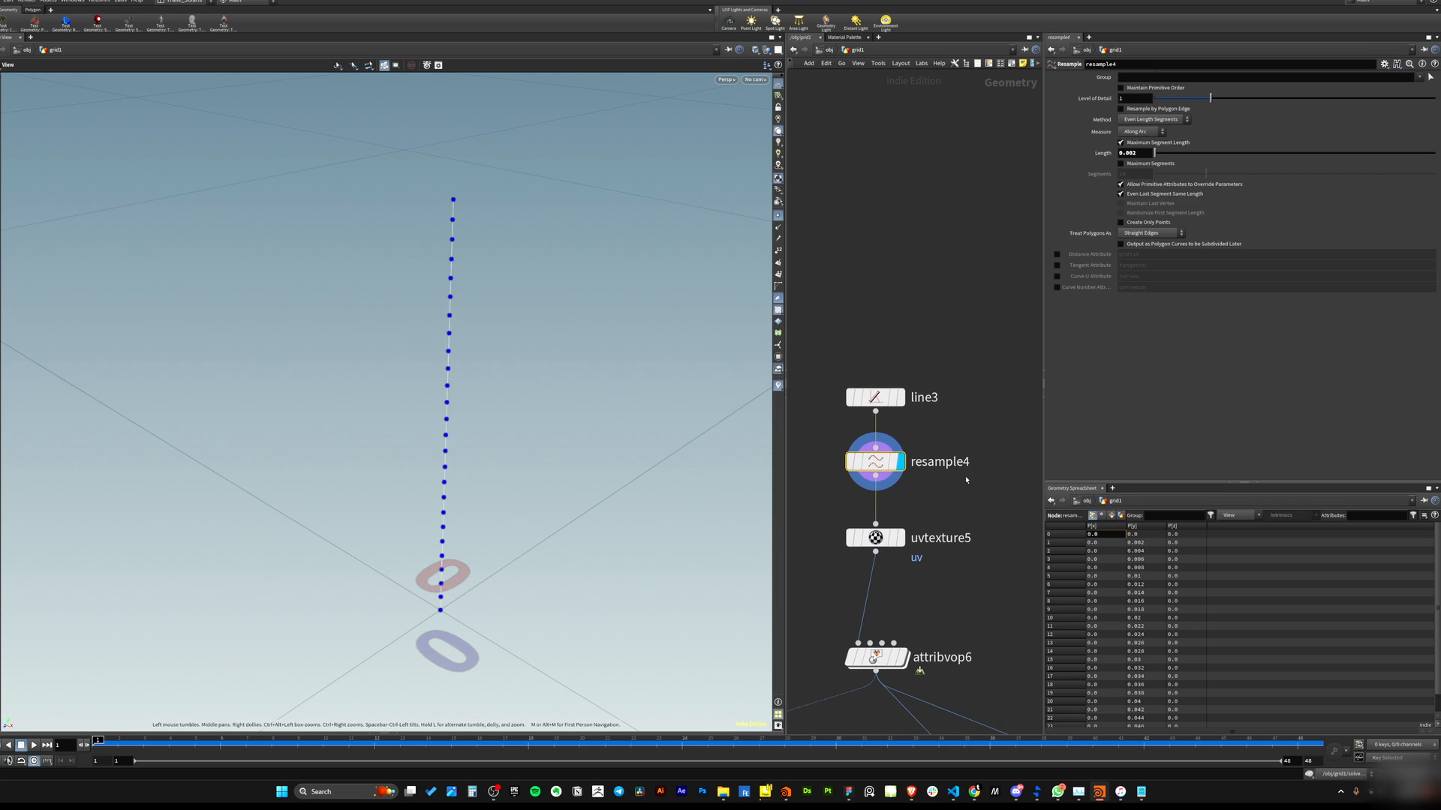
{"action": "left_click_drag", "start_coordinate": [958, 439], "coordinate": [836, 497]}
{"action": "mouse_move", "coordinate": [479, 394]}
{"action": "left_mouse_down"}
{"action": "mouse_move", "coordinate": [475, 354]}
{"action": "mouse_move", "coordinate": [478, 386]}
{"action": "left_mouse_up"}
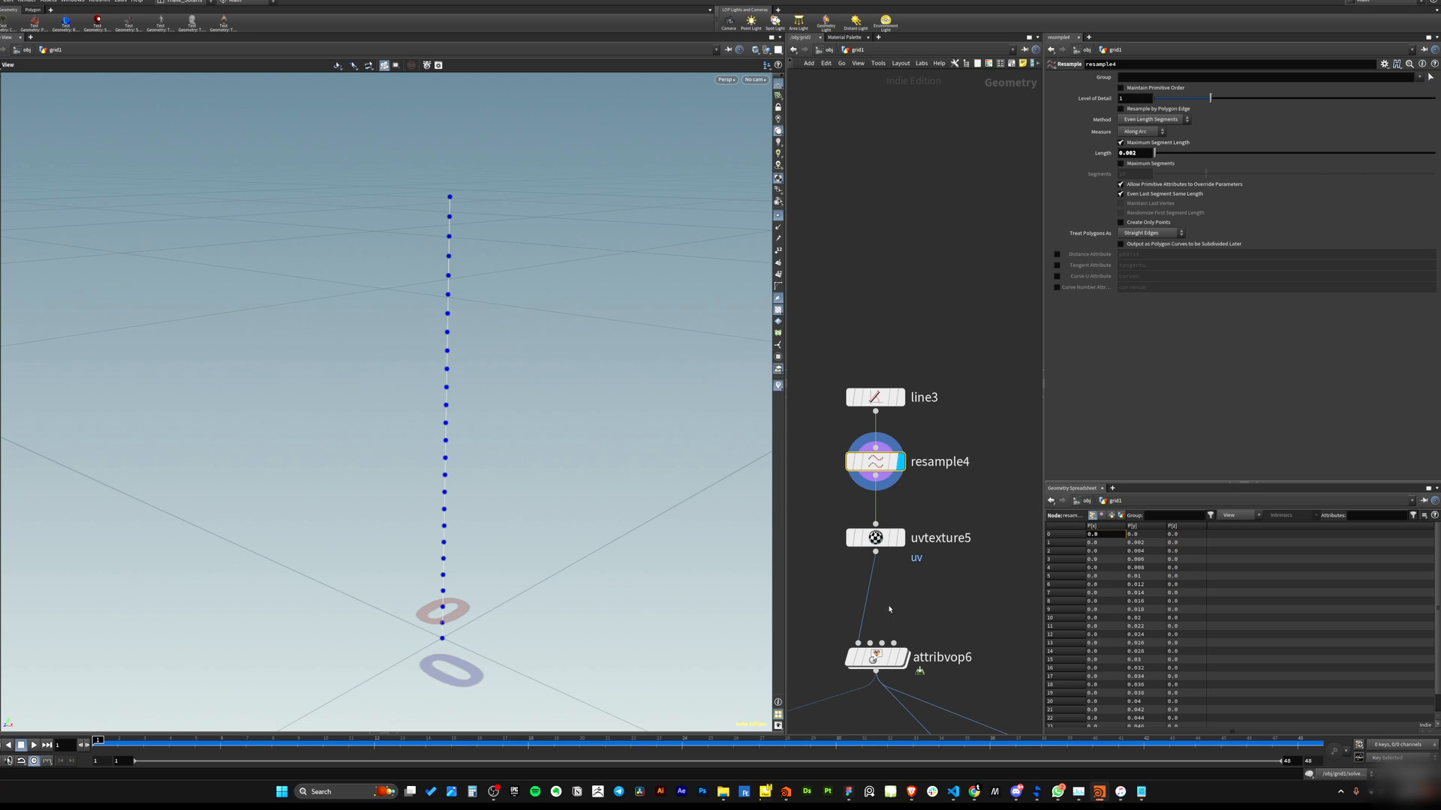
Inspect the uvtexture5 node and its uv values in the geometry spreadsheet.
{"action": "middle_click_drag", "start_coordinate": [891, 608], "coordinate": [913, 565]}
{"action": "left_click", "coordinate": [924, 494]}
{"action": "left_click_drag", "start_coordinate": [969, 466], "coordinate": [889, 525]}
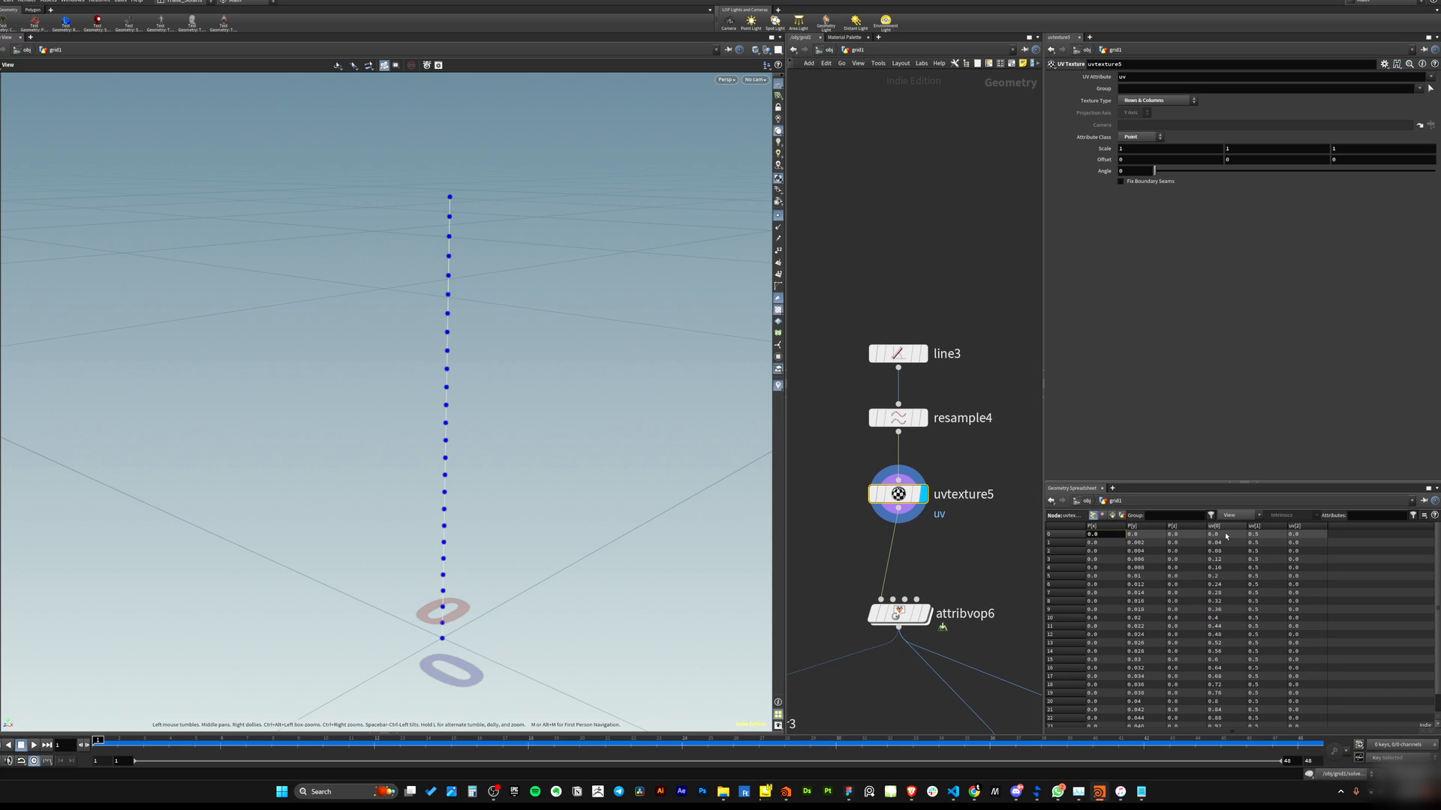
{"action": "scroll", "coordinate": [1212, 540], "scroll_direction": "down", "scroll_amount": 1}
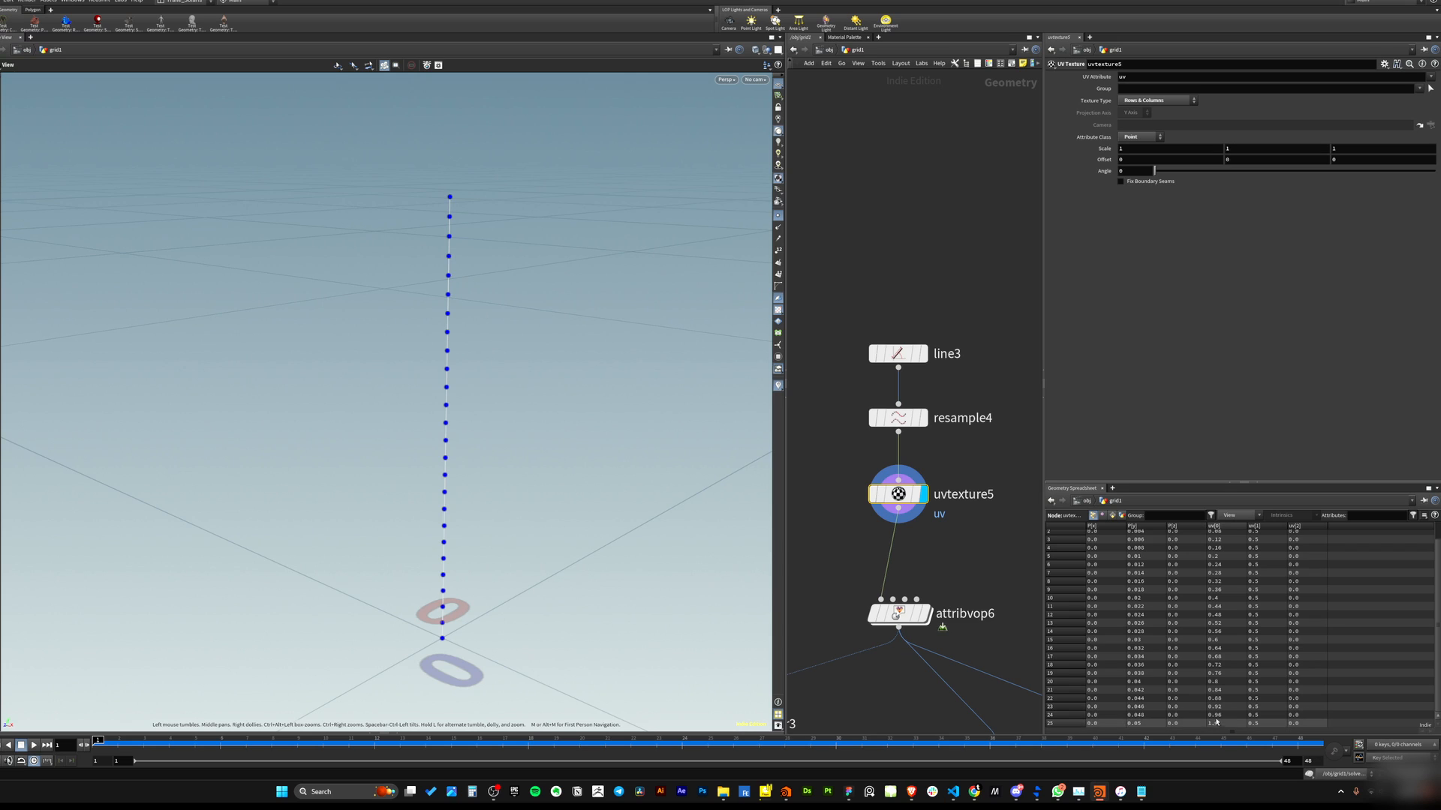
{"action": "scroll", "coordinate": [1217, 722], "scroll_direction": "up", "scroll_amount": 1}
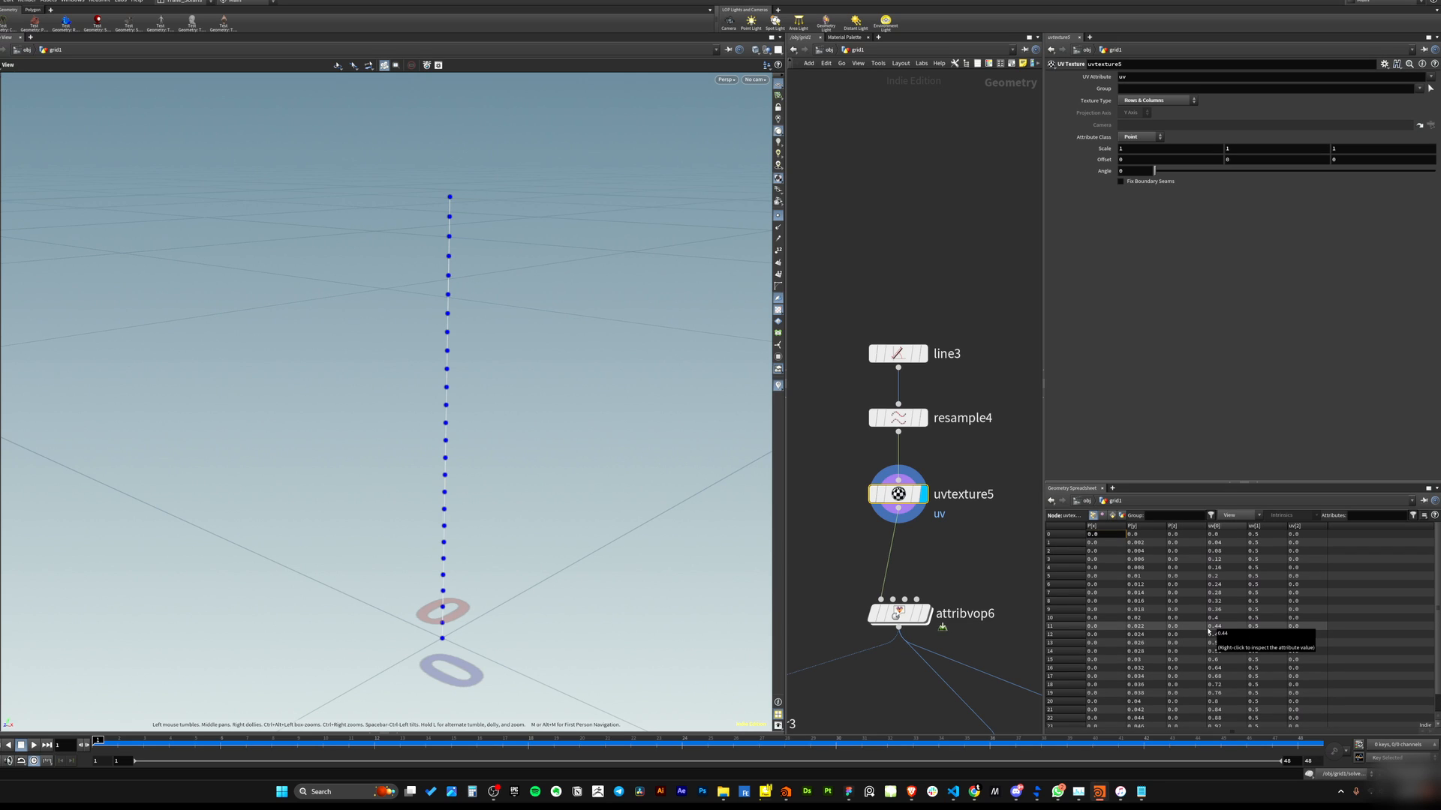
Display the attribvop6 node and examine the noise-displaced curve in the viewport.
{"action": "mouse_move", "coordinate": [509, 343]}
{"action": "left_mouse_down"}
{"action": "mouse_move", "coordinate": [601, 392]}
{"action": "mouse_move", "coordinate": [522, 346]}
{"action": "left_mouse_up"}
{"action": "middle_click_drag", "start_coordinate": [953, 522], "coordinate": [954, 457]}
{"action": "left_click_drag", "start_coordinate": [980, 406], "coordinate": [904, 450]}
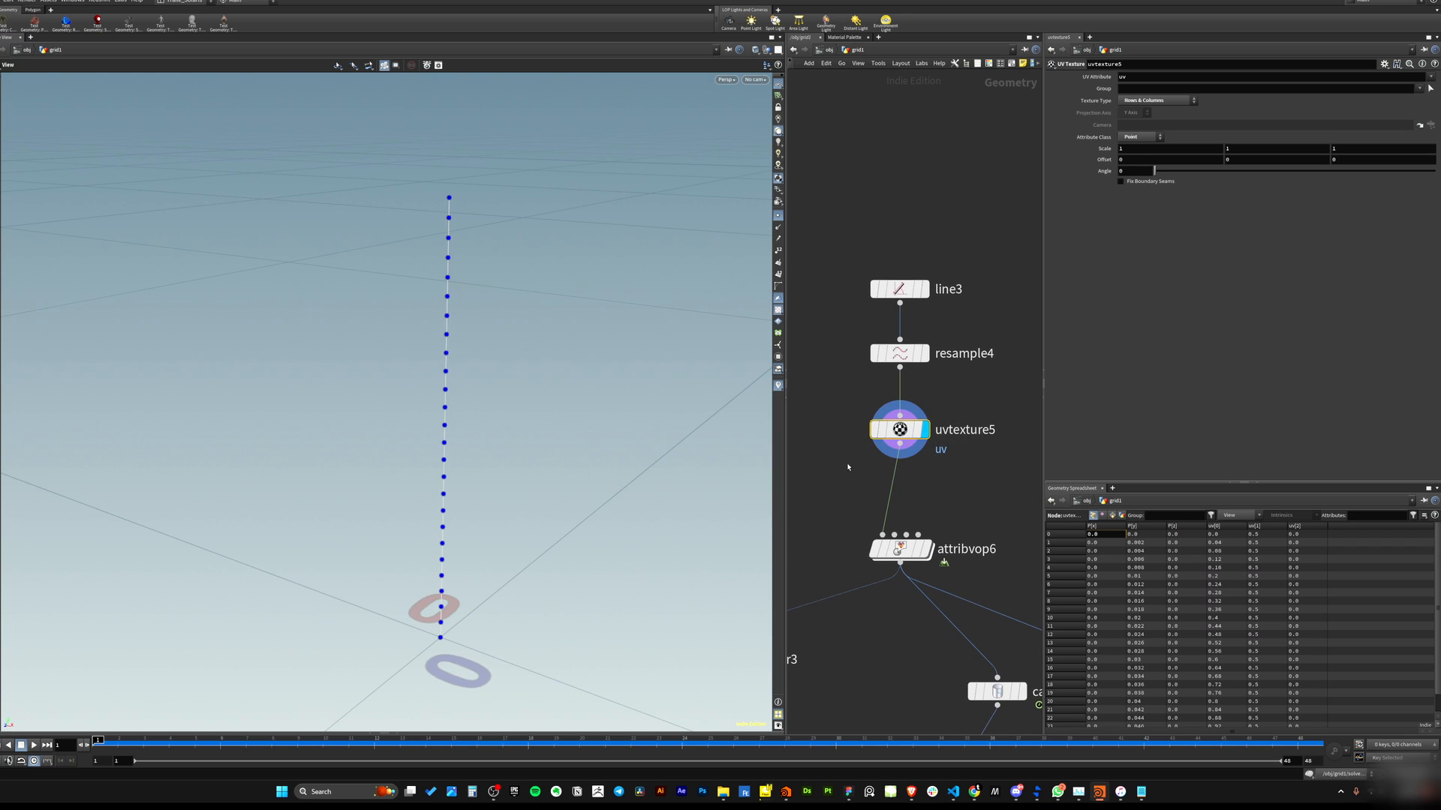
{"action": "left_click_drag", "start_coordinate": [469, 509], "coordinate": [502, 480]}
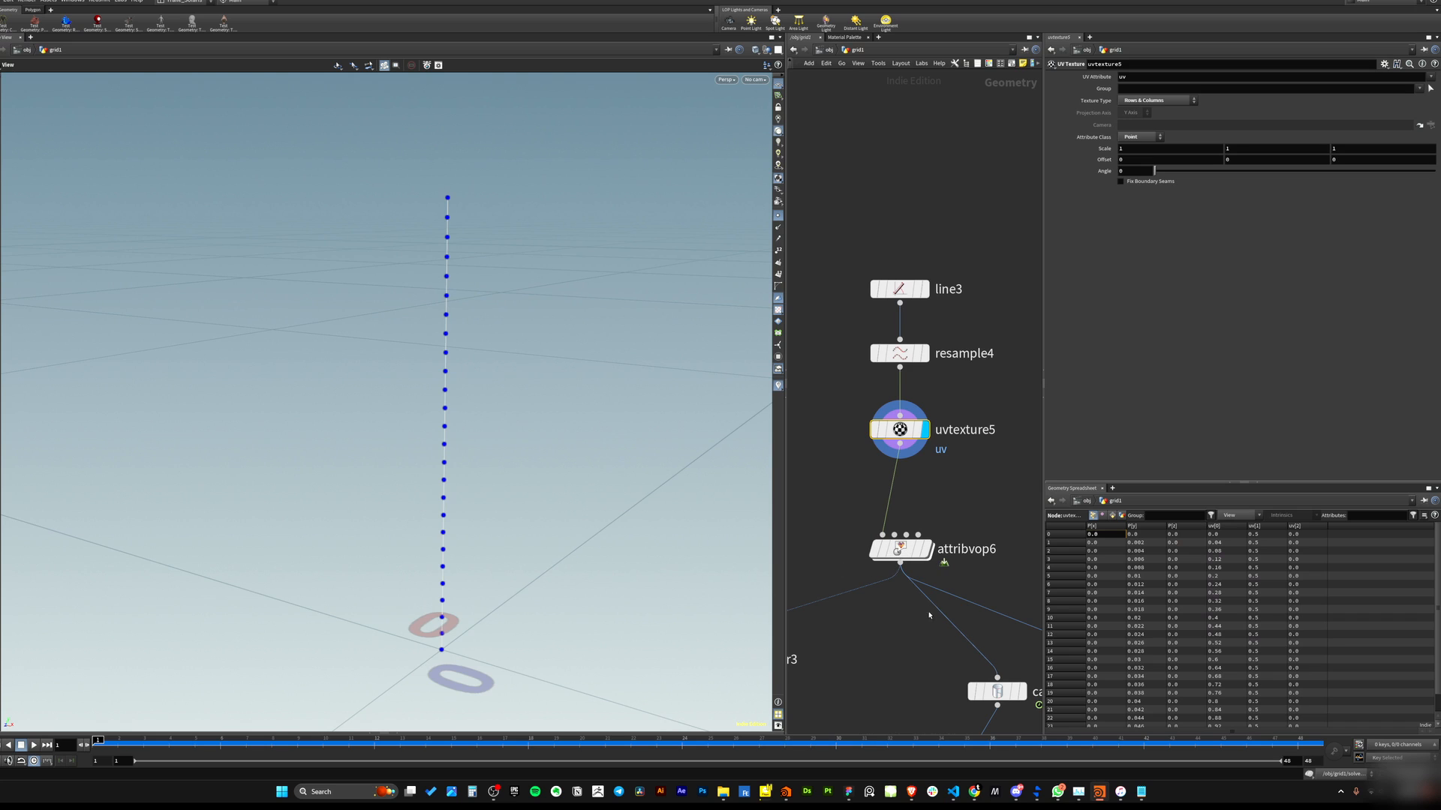
{"action": "middle_click_drag", "start_coordinate": [921, 626], "coordinate": [887, 504]}
{"action": "scroll", "coordinate": [910, 554], "scroll_direction": "down", "scroll_amount": 2}
{"action": "scroll", "coordinate": [908, 552], "scroll_direction": "up", "scroll_amount": 2}
{"action": "left_click", "coordinate": [917, 384]}
{"action": "scroll", "coordinate": [927, 465], "scroll_direction": "up", "scroll_amount": 1}
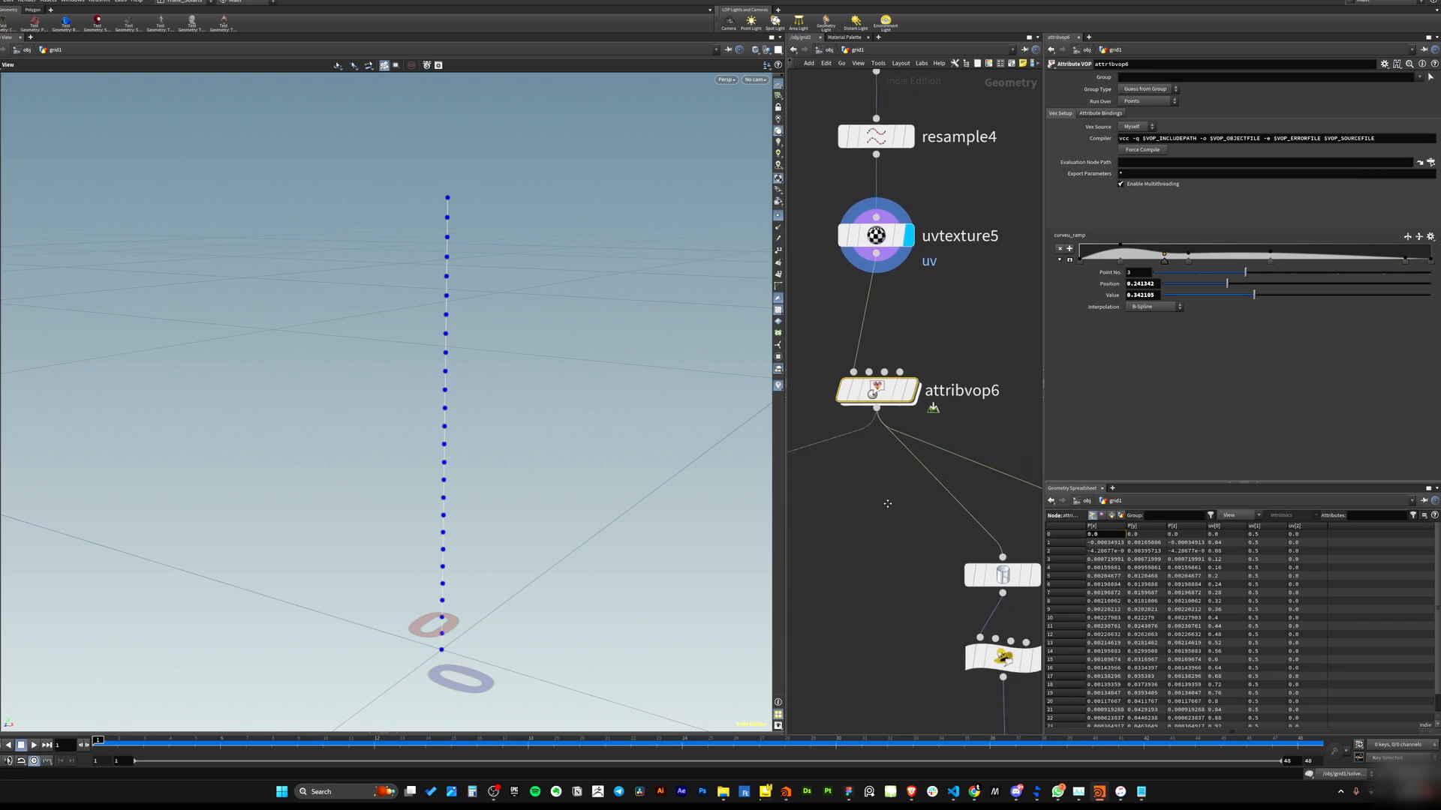
{"action": "scroll", "coordinate": [887, 503], "scroll_direction": "down", "scroll_amount": 2}
{"action": "middle_click_drag", "start_coordinate": [863, 448], "coordinate": [906, 535]}
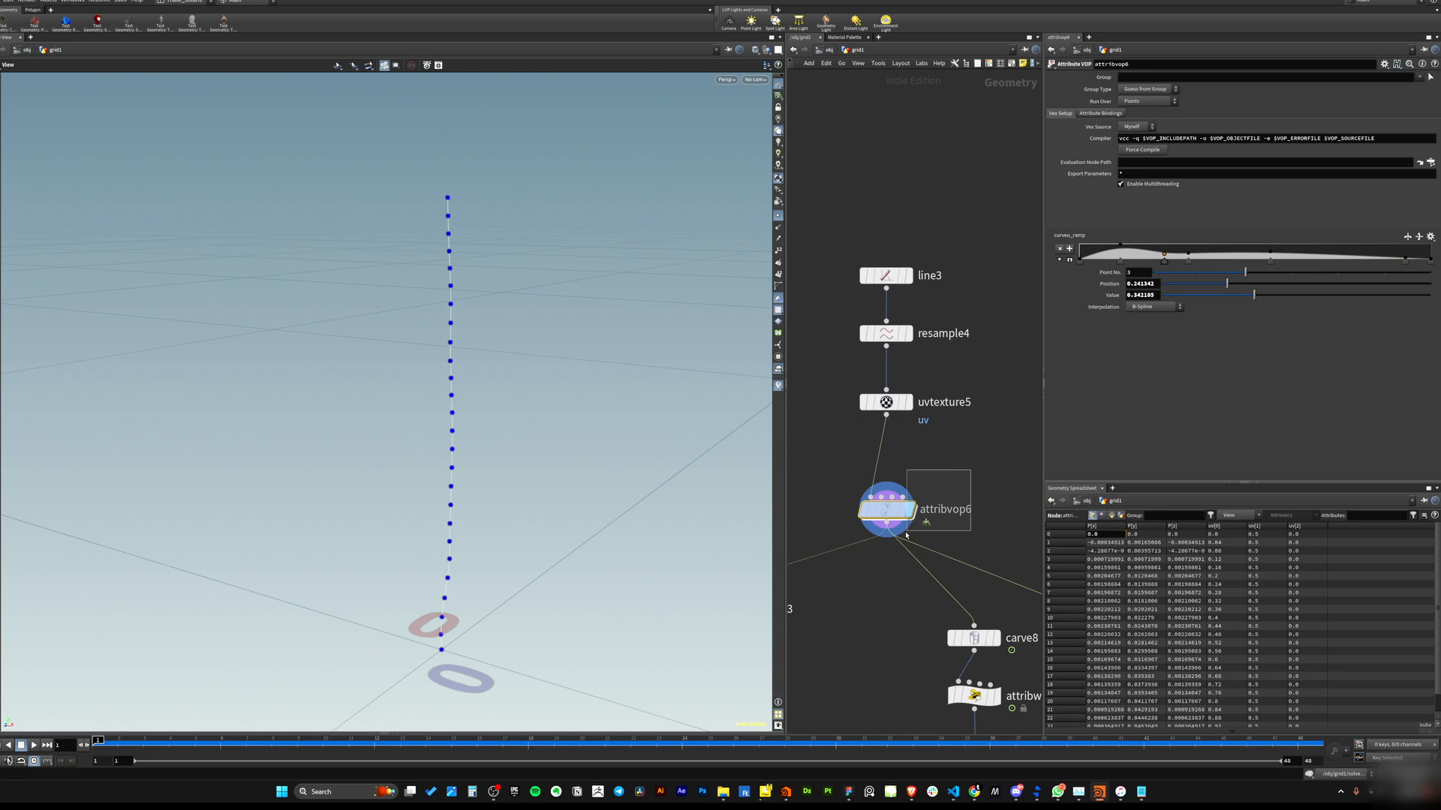
{"action": "left_click_drag", "start_coordinate": [556, 450], "coordinate": [510, 299]}
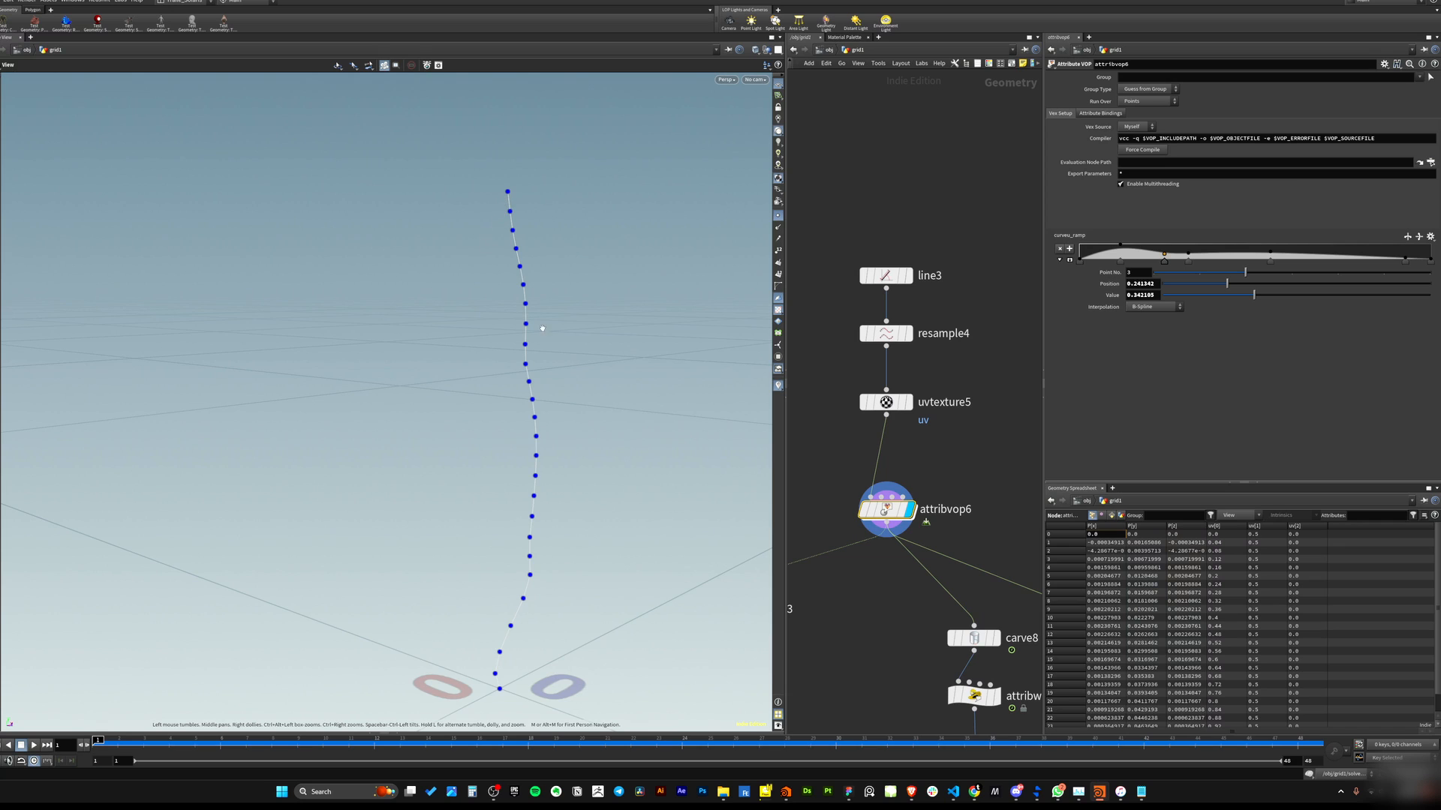
{"action": "left_click_drag", "start_coordinate": [546, 588], "coordinate": [690, 409]}
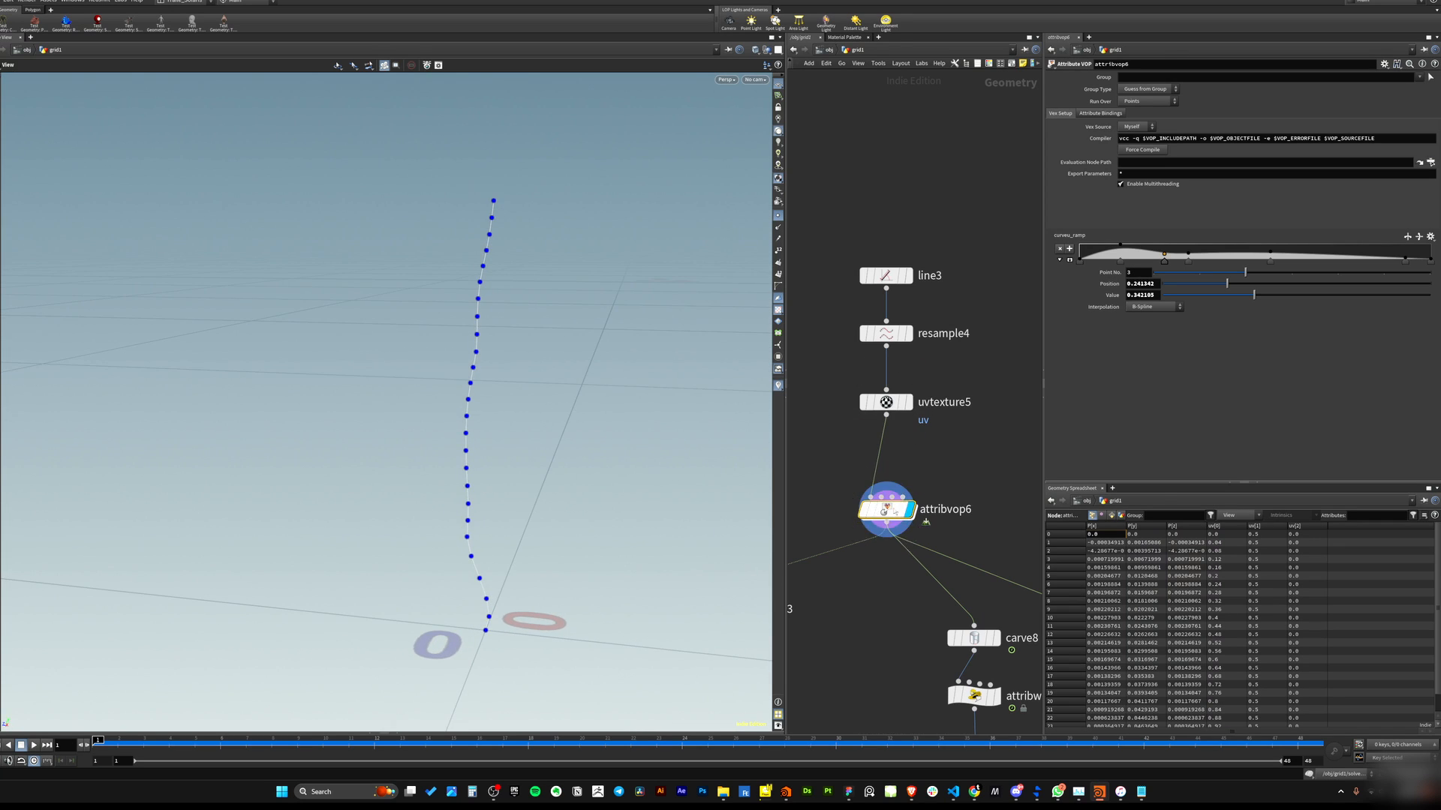
Dive into attribvop6 and examine its VEX network of noise, ramp and add nodes, then return up.
{"action": "double_click", "coordinate": [885, 521]}
{"action": "scroll", "coordinate": [884, 539], "scroll_direction": "down", "scroll_amount": 5}
{"action": "middle_click_drag", "start_coordinate": [915, 553], "coordinate": [1030, 533]}
{"action": "scroll", "coordinate": [873, 524], "scroll_direction": "up", "scroll_amount": 3}
{"action": "left_click_drag", "start_coordinate": [886, 411], "coordinate": [933, 539]}
{"action": "middle_click_drag", "start_coordinate": [920, 604], "coordinate": [848, 581]}
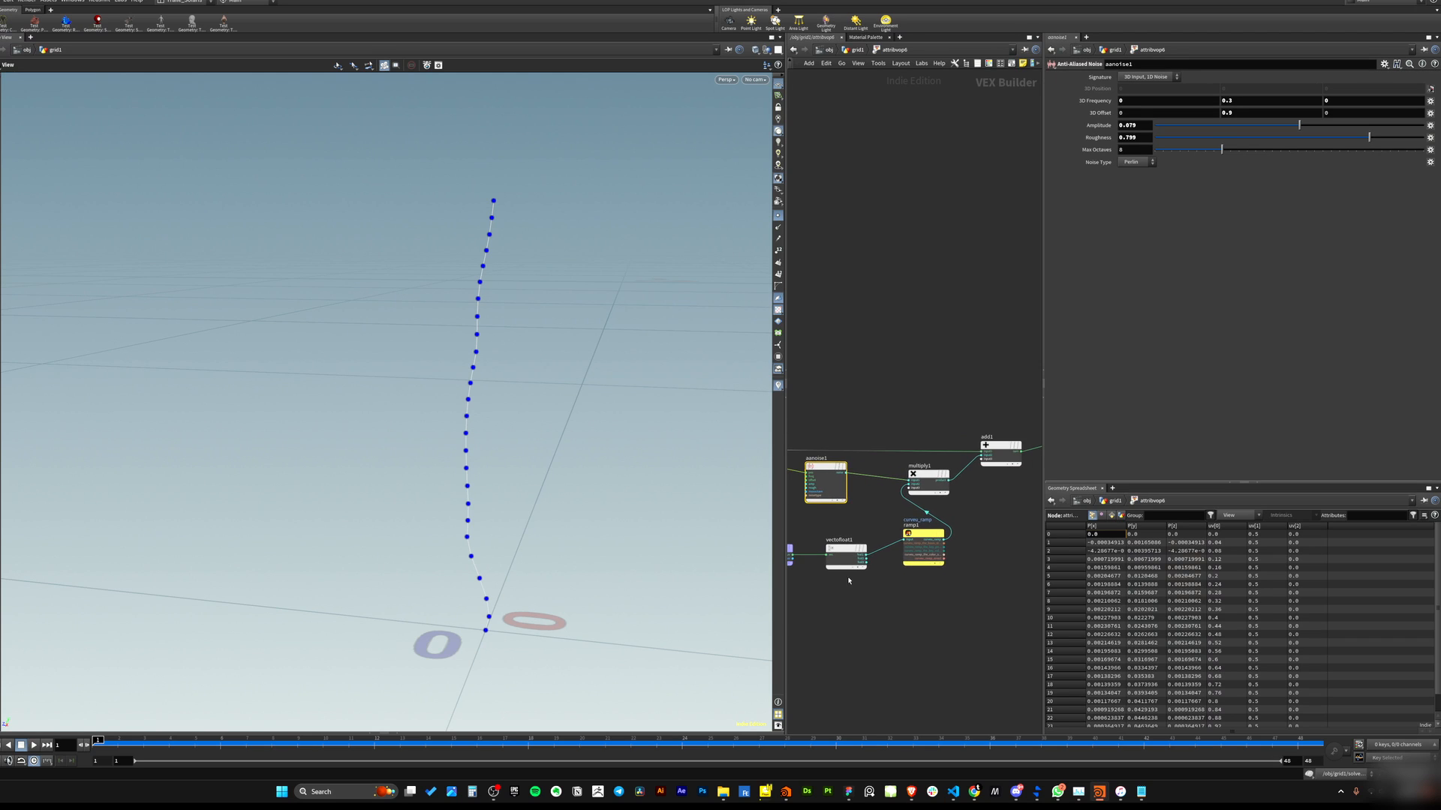
{"action": "left_click_drag", "start_coordinate": [912, 397], "coordinate": [933, 487]}
{"action": "middle_click_drag", "start_coordinate": [928, 637], "coordinate": [1009, 572]}
{"action": "left_click_drag", "start_coordinate": [913, 533], "coordinate": [854, 489]}
{"action": "middle_click_drag", "start_coordinate": [958, 572], "coordinate": [804, 650]}
{"action": "left_click_drag", "start_coordinate": [931, 379], "coordinate": [931, 467]}
{"action": "middle_click_drag", "start_coordinate": [867, 374], "coordinate": [1029, 391]}
{"action": "mouse_move", "coordinate": [818, 412]}
{"action": "middle_mouse_down"}
{"action": "mouse_move", "coordinate": [929, 407]}
{"action": "mouse_move", "coordinate": [881, 437]}
{"action": "mouse_move", "coordinate": [797, 423]}
{"action": "middle_mouse_up"}
{"action": "middle_click_drag", "start_coordinate": [1034, 417], "coordinate": [914, 396]}
{"action": "left_click", "coordinate": [942, 576]}
{"action": "key", "text": "u"}
Adjust the curves_ramp points in the attribute VOP to reshape the curve's bend.
{"action": "left_click_drag", "start_coordinate": [459, 429], "coordinate": [605, 417]}
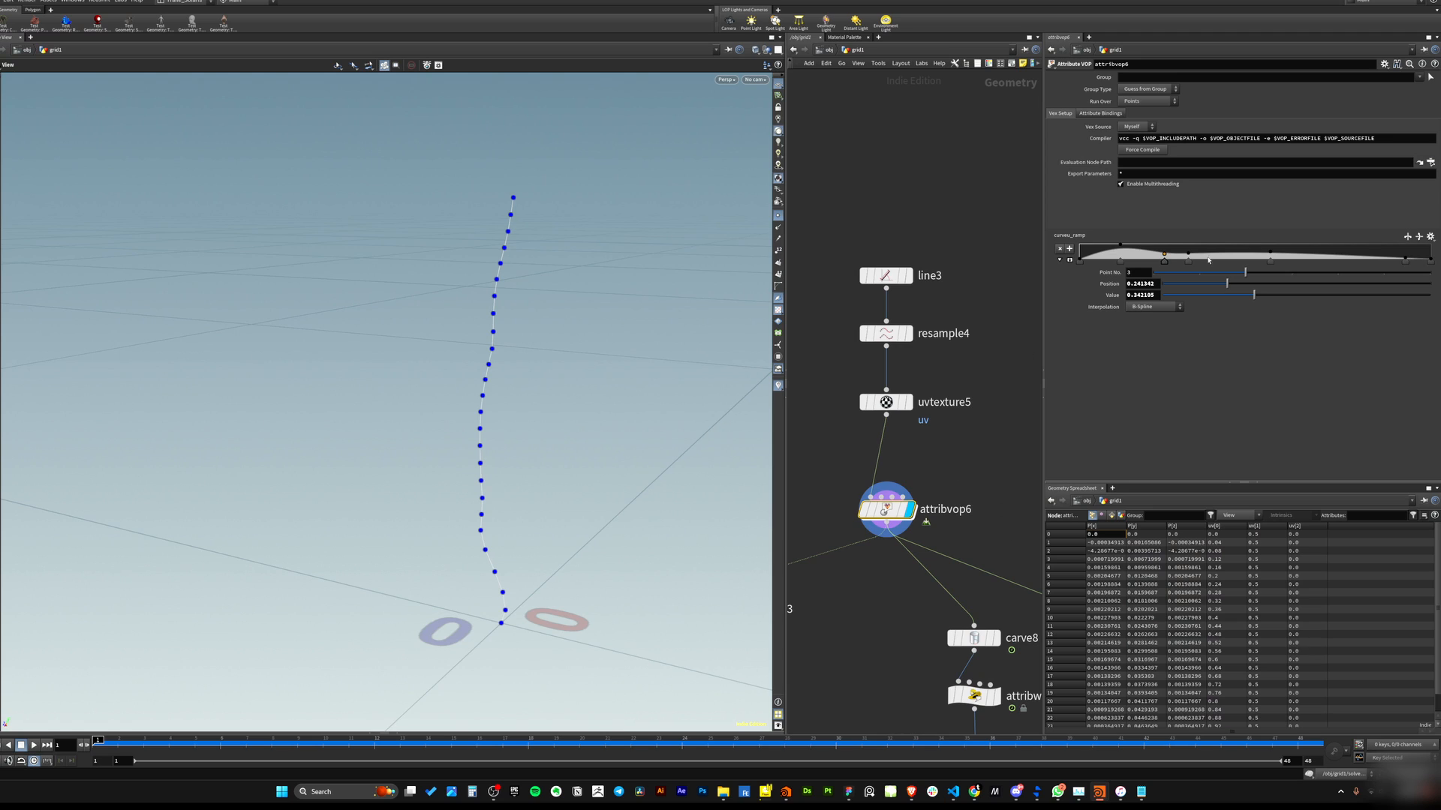
{"action": "left_click", "coordinate": [1236, 249]}
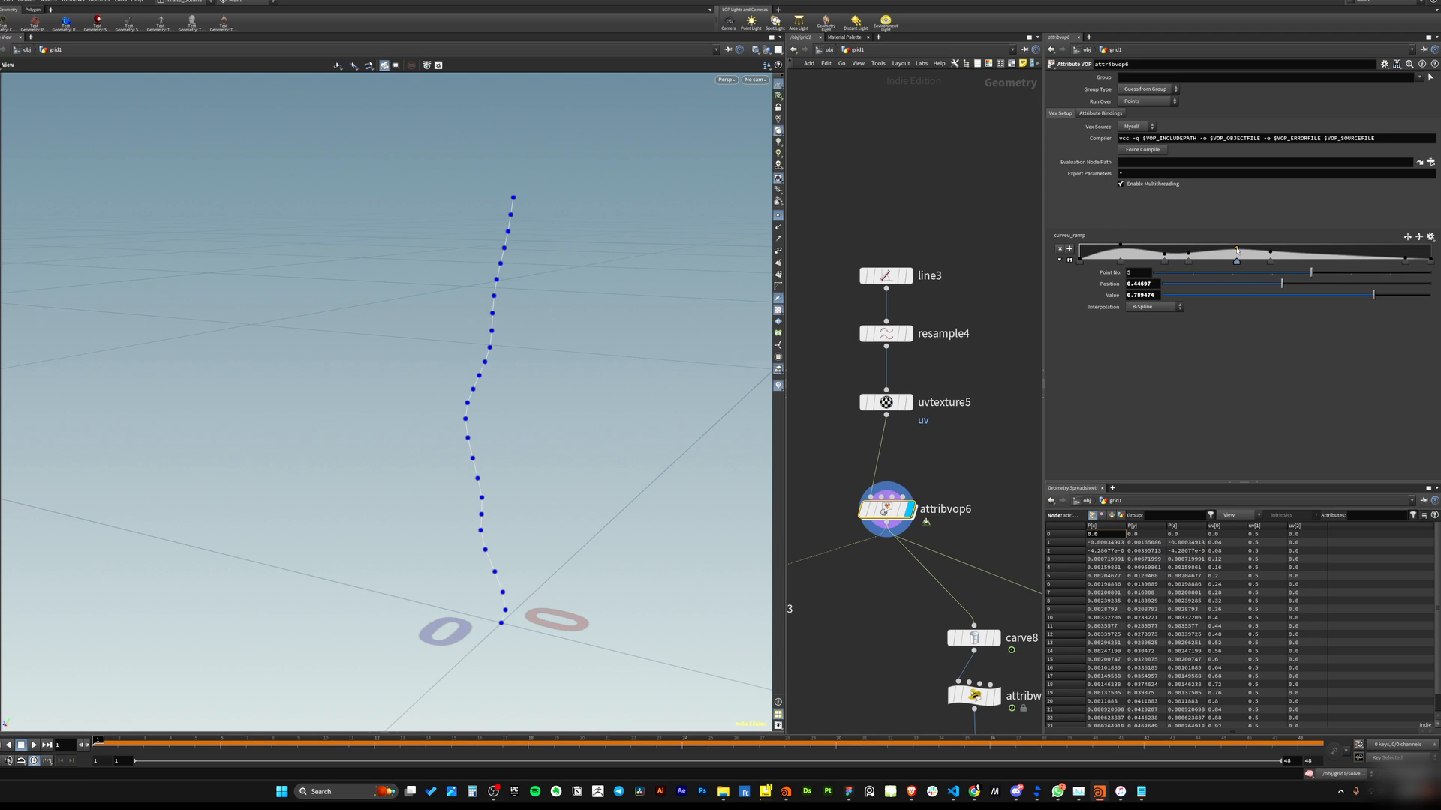
{"action": "left_click_drag", "start_coordinate": [1300, 252], "coordinate": [1321, 254]}
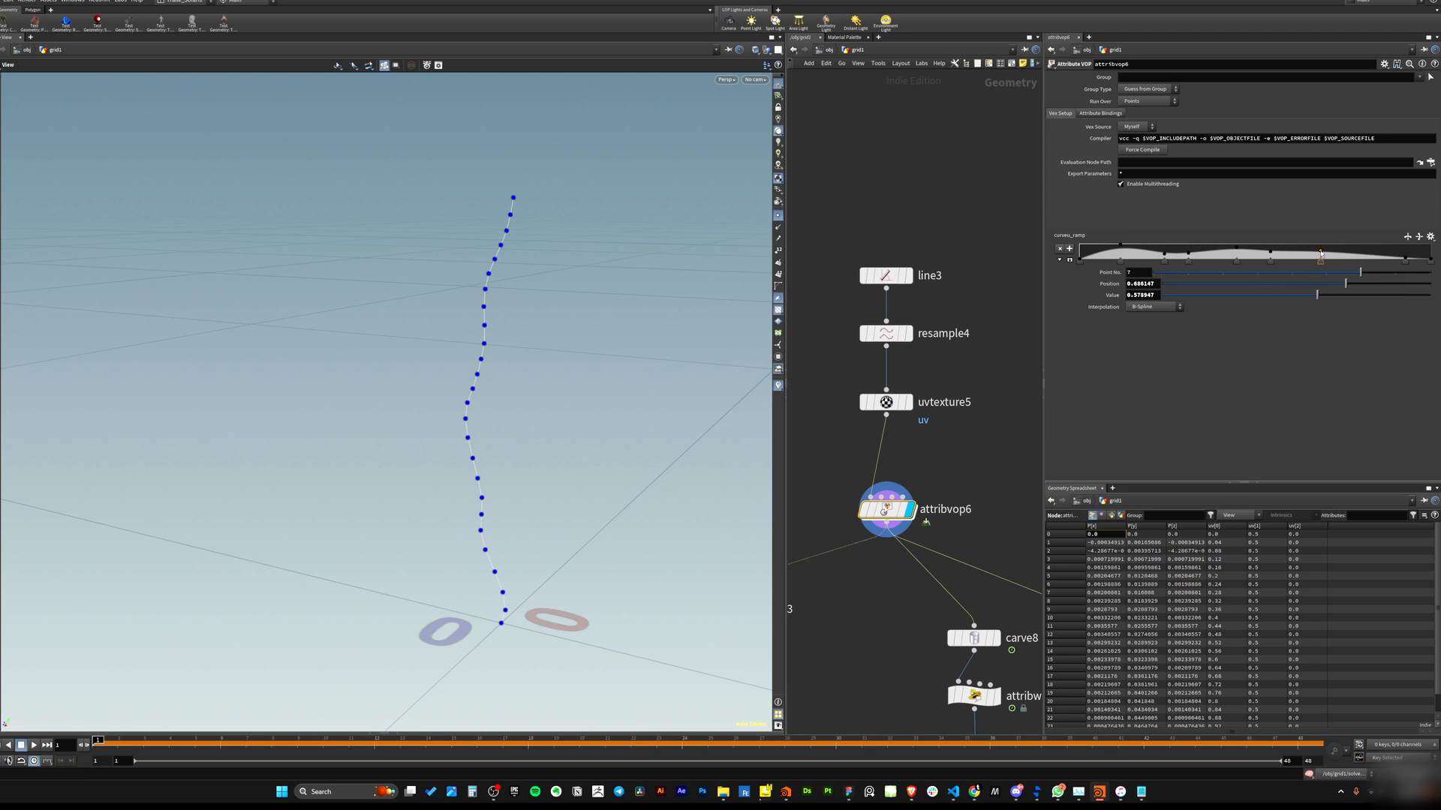
{"action": "left_click_drag", "start_coordinate": [465, 405], "coordinate": [537, 406]}
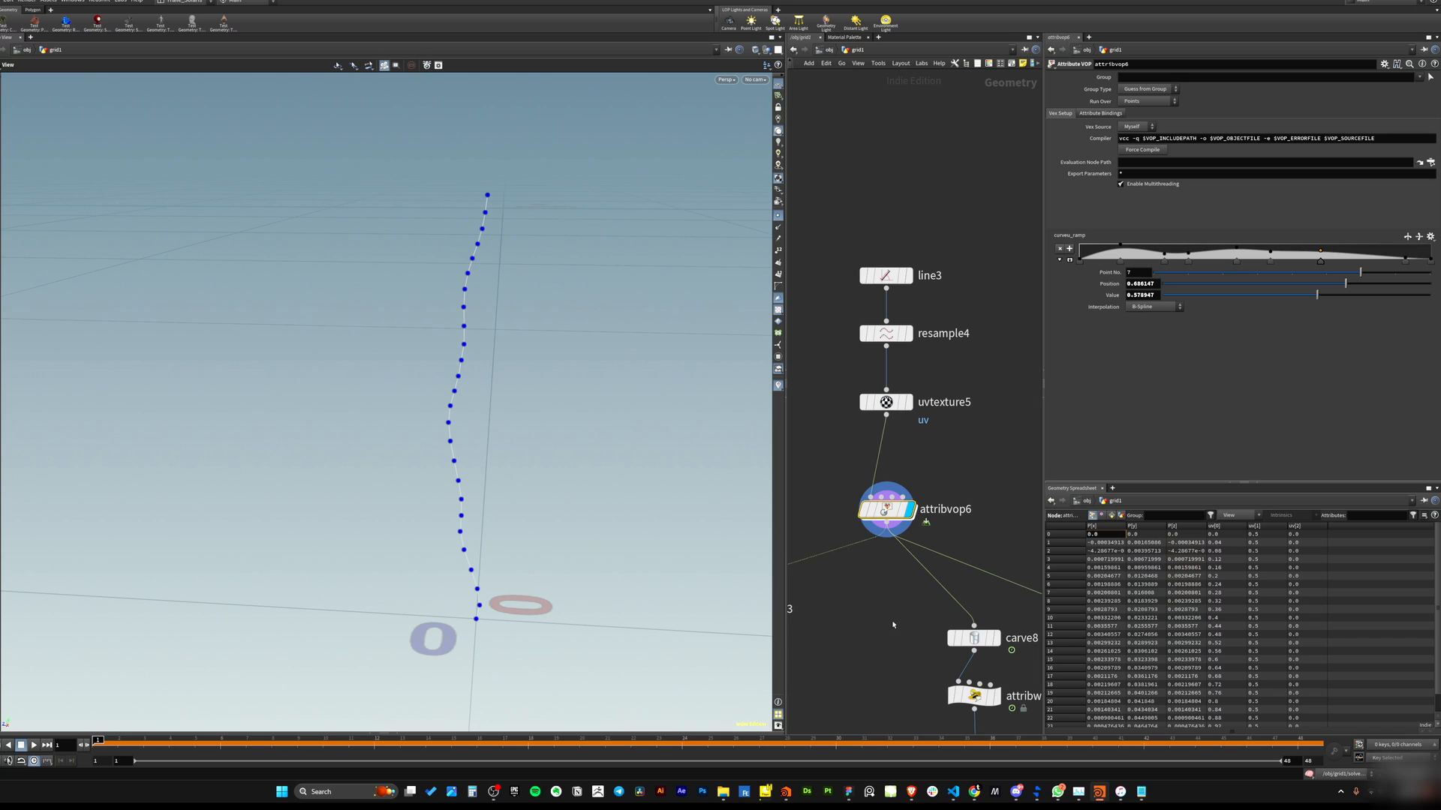
Select the scatter3, color5 and sort3 branch in the network to examine it.
{"action": "scroll", "coordinate": [893, 625], "scroll_direction": "down", "scroll_amount": 3}
{"action": "middle_click_drag", "start_coordinate": [849, 688], "coordinate": [917, 495]}
{"action": "middle_click_drag", "start_coordinate": [934, 595], "coordinate": [880, 551]}
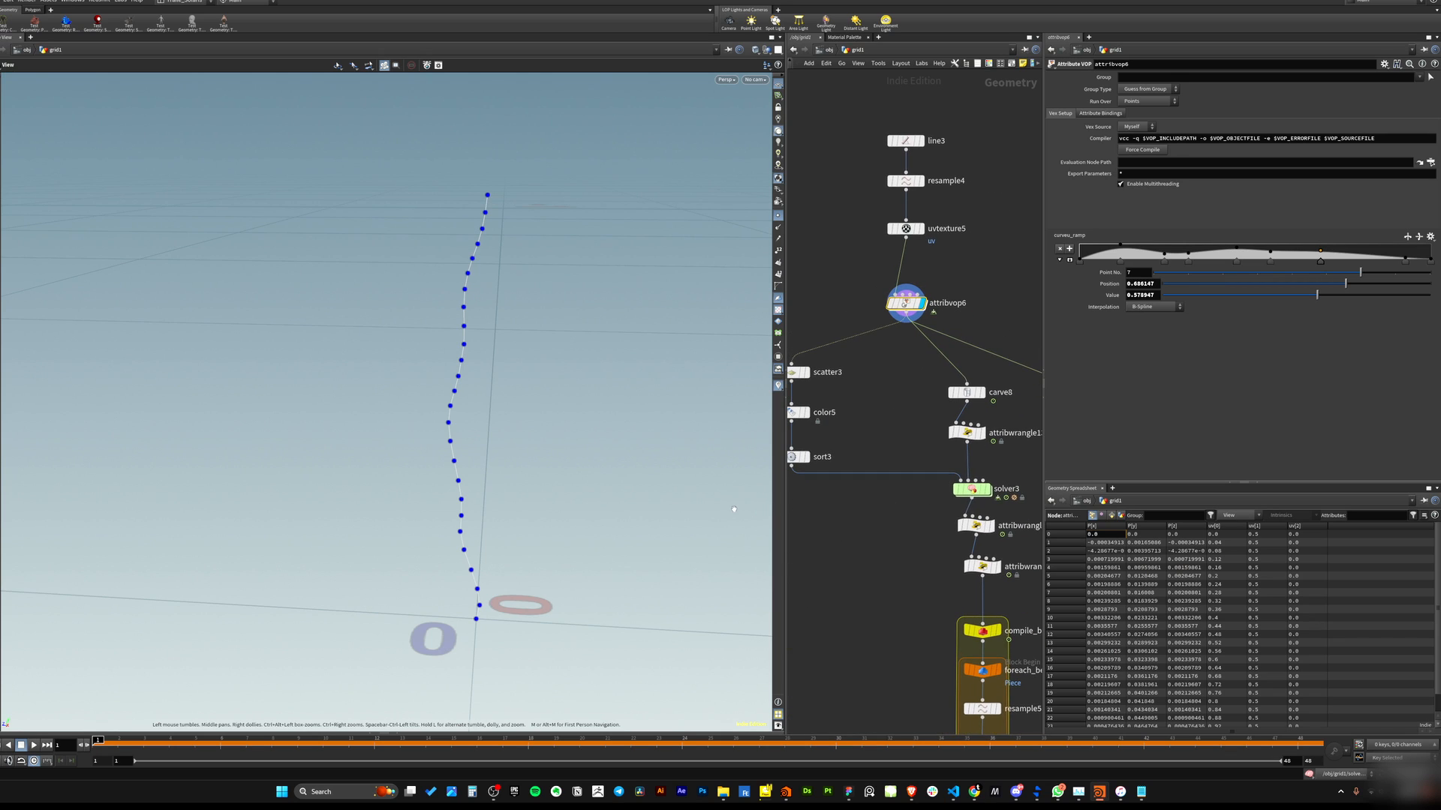
{"action": "left_click_drag", "start_coordinate": [785, 510], "coordinate": [714, 510]}
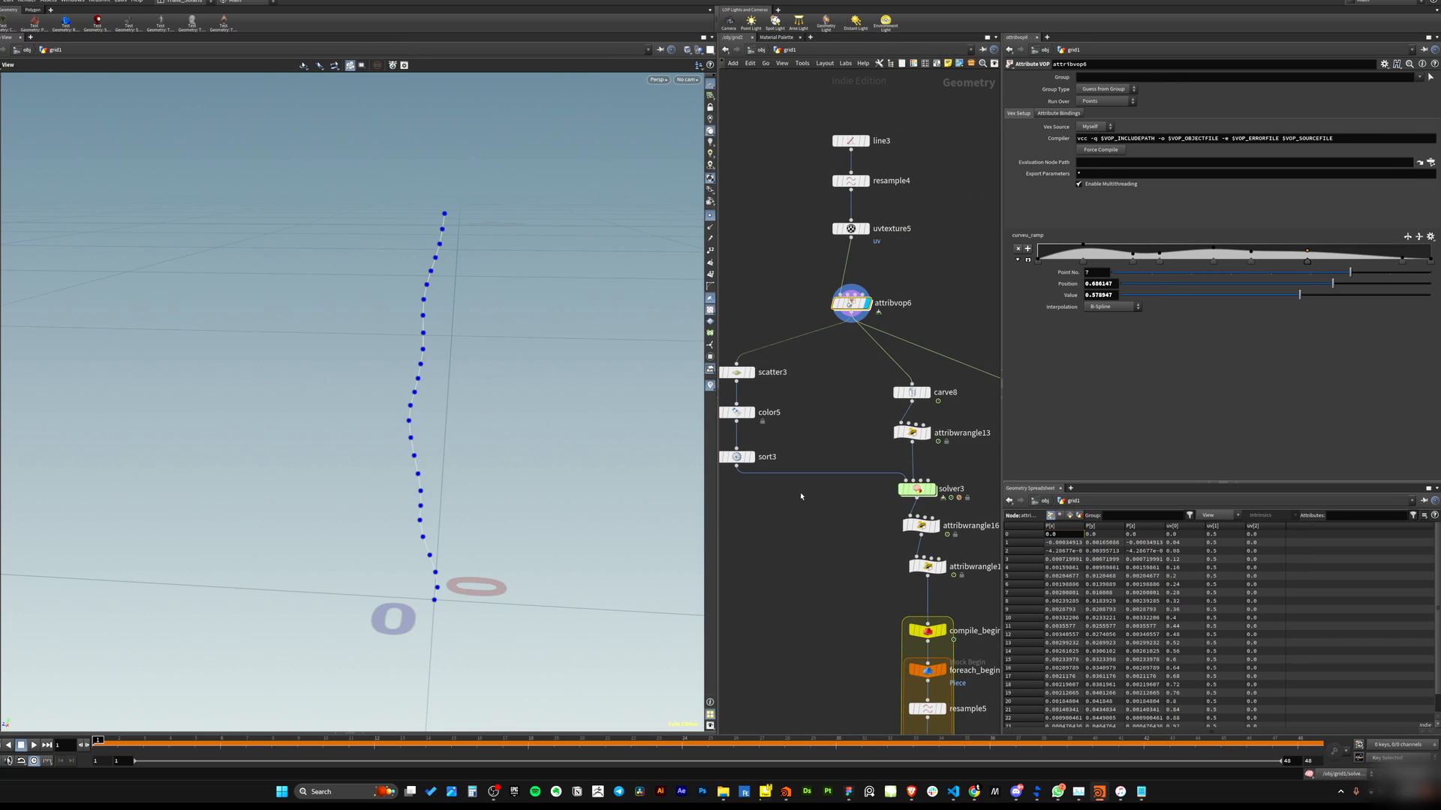
{"action": "middle_click_drag", "start_coordinate": [800, 496], "coordinate": [879, 563]}
{"action": "left_click_drag", "start_coordinate": [743, 372], "coordinate": [839, 601]}
{"action": "middle_click_drag", "start_coordinate": [823, 559], "coordinate": [831, 604]}
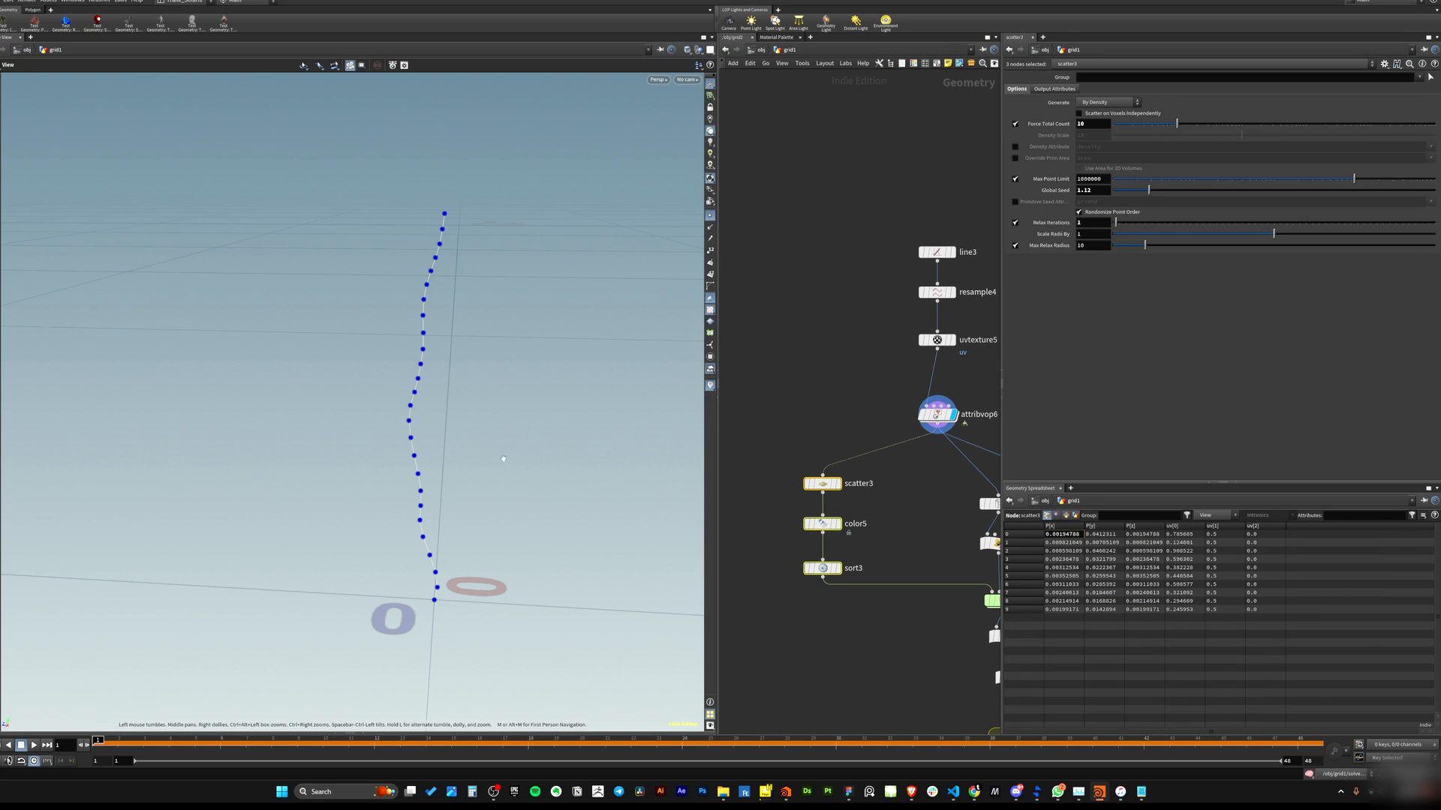
Display the scatter3 node and inspect its scattered points along the curve and its settings.
{"action": "left_click_drag", "start_coordinate": [422, 451], "coordinate": [426, 430]}
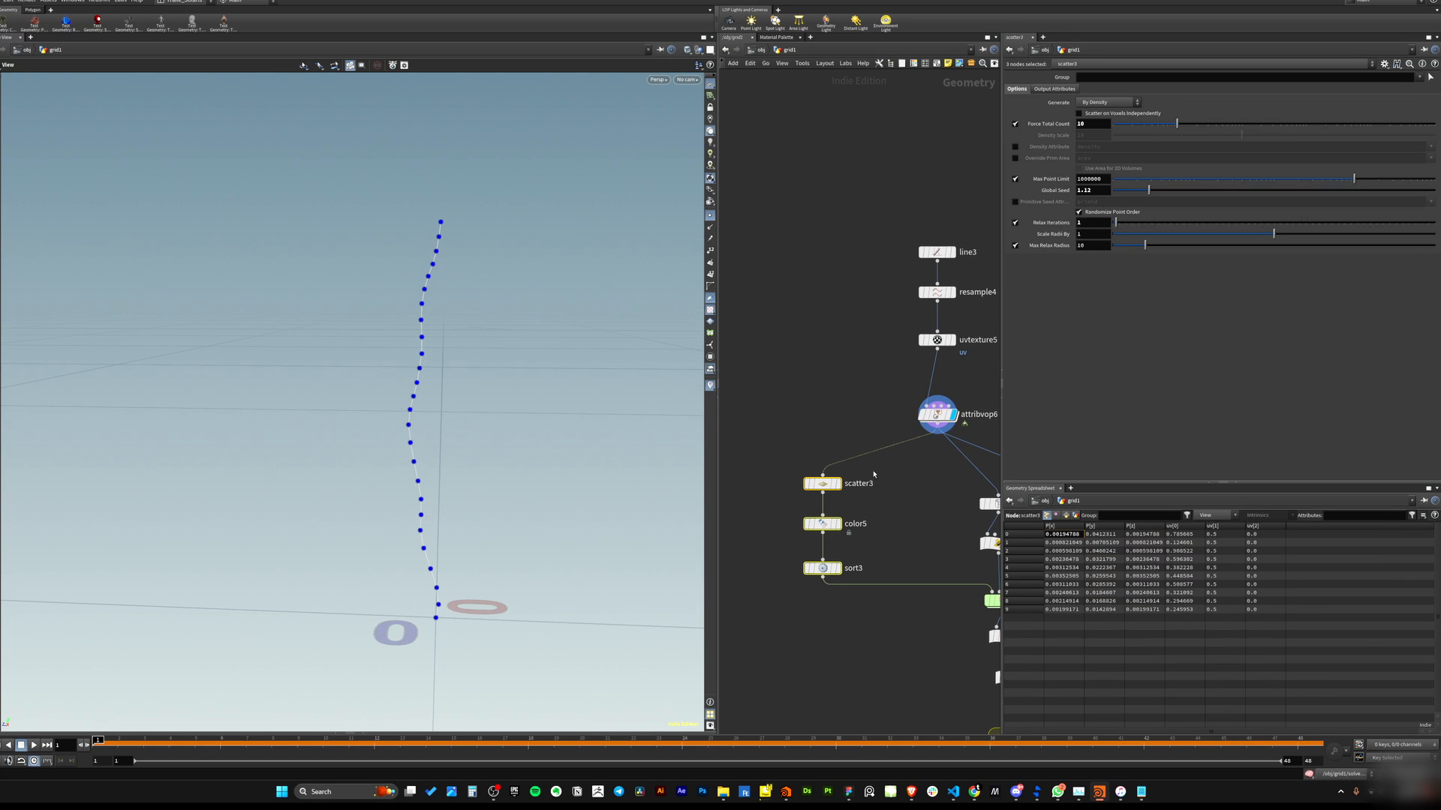
{"action": "left_click", "coordinate": [839, 486]}
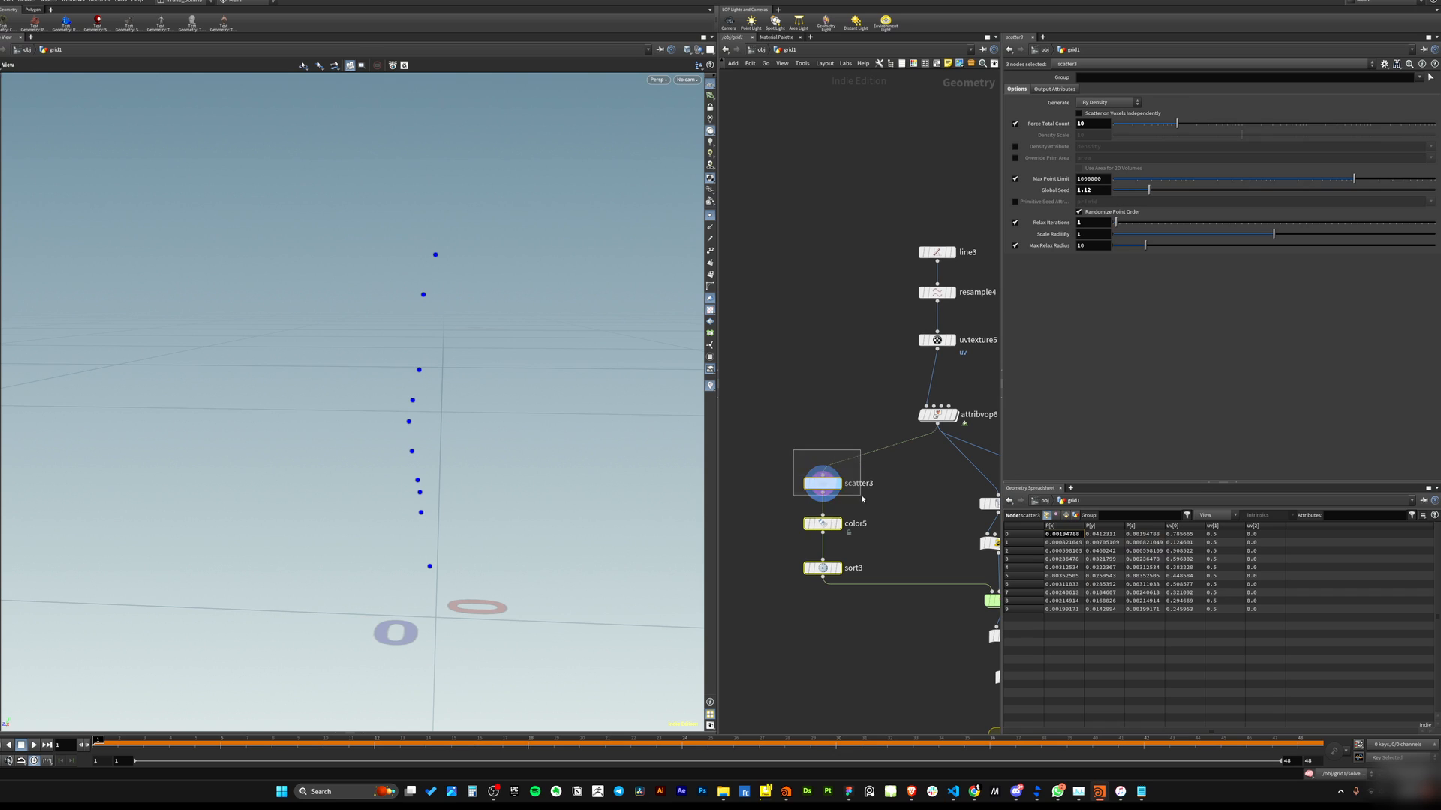
{"action": "left_click", "coordinate": [822, 484]}
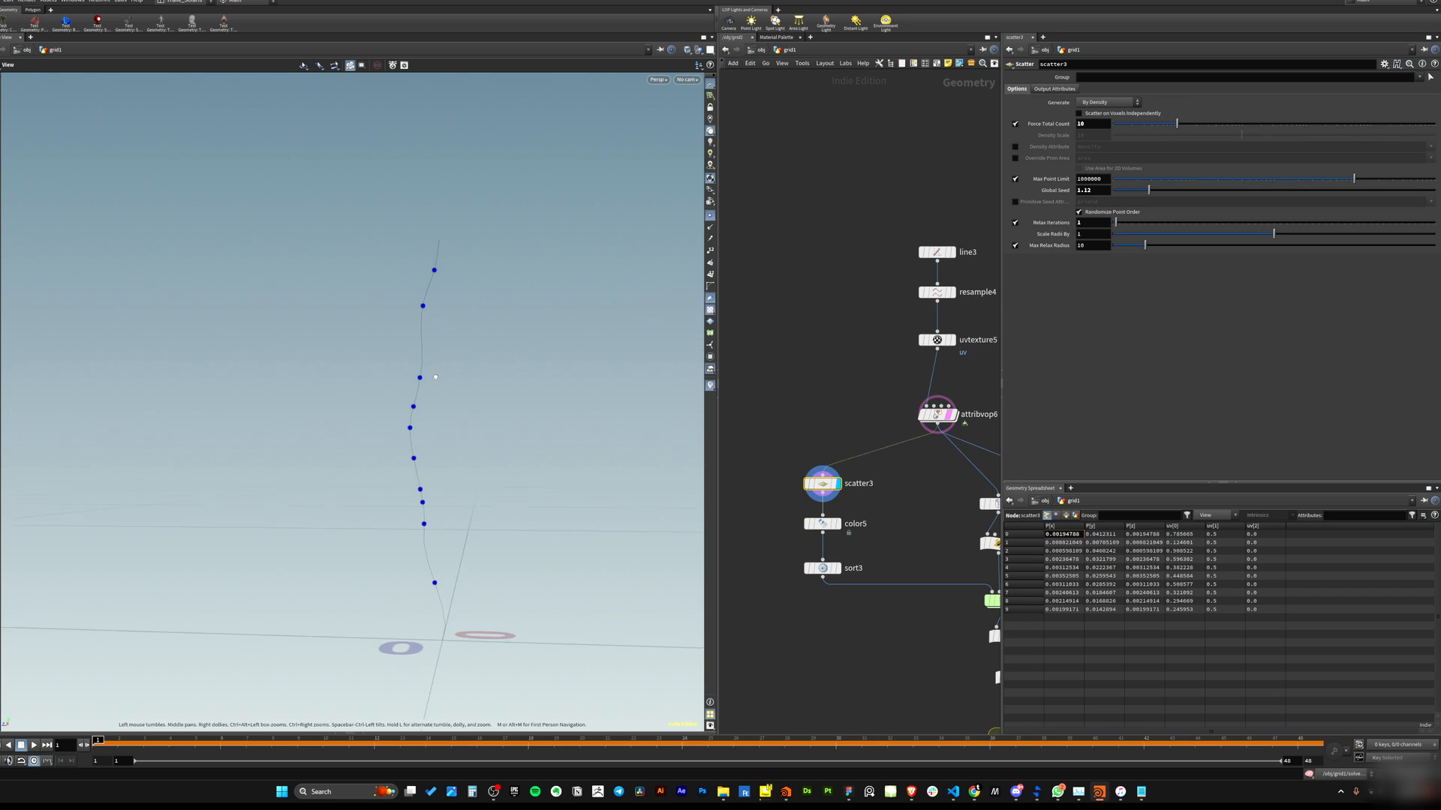
{"action": "left_click_drag", "start_coordinate": [853, 392], "coordinate": [953, 431]}
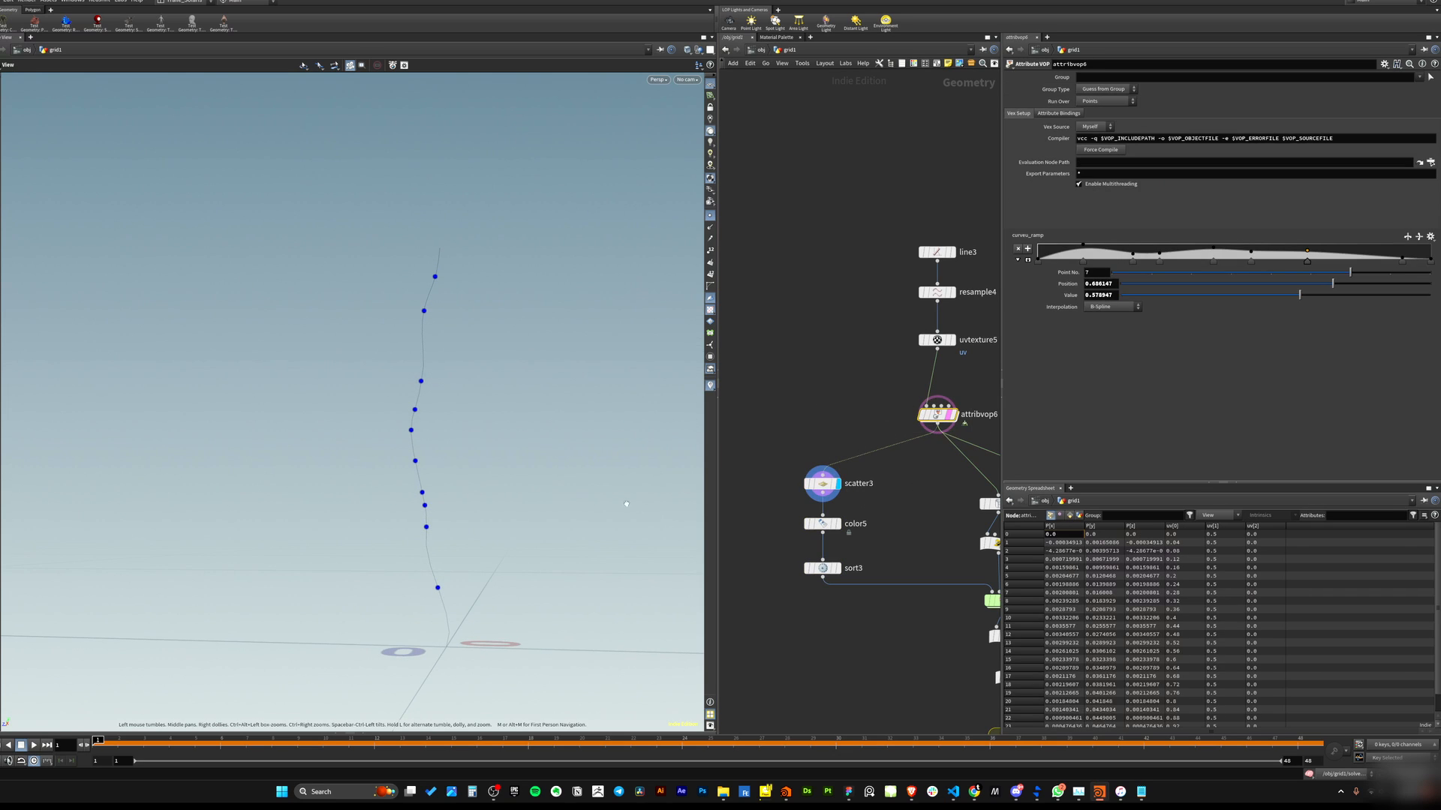
{"action": "left_click_drag", "start_coordinate": [350, 438], "coordinate": [379, 477]}
{"action": "left_click", "coordinate": [822, 483]}
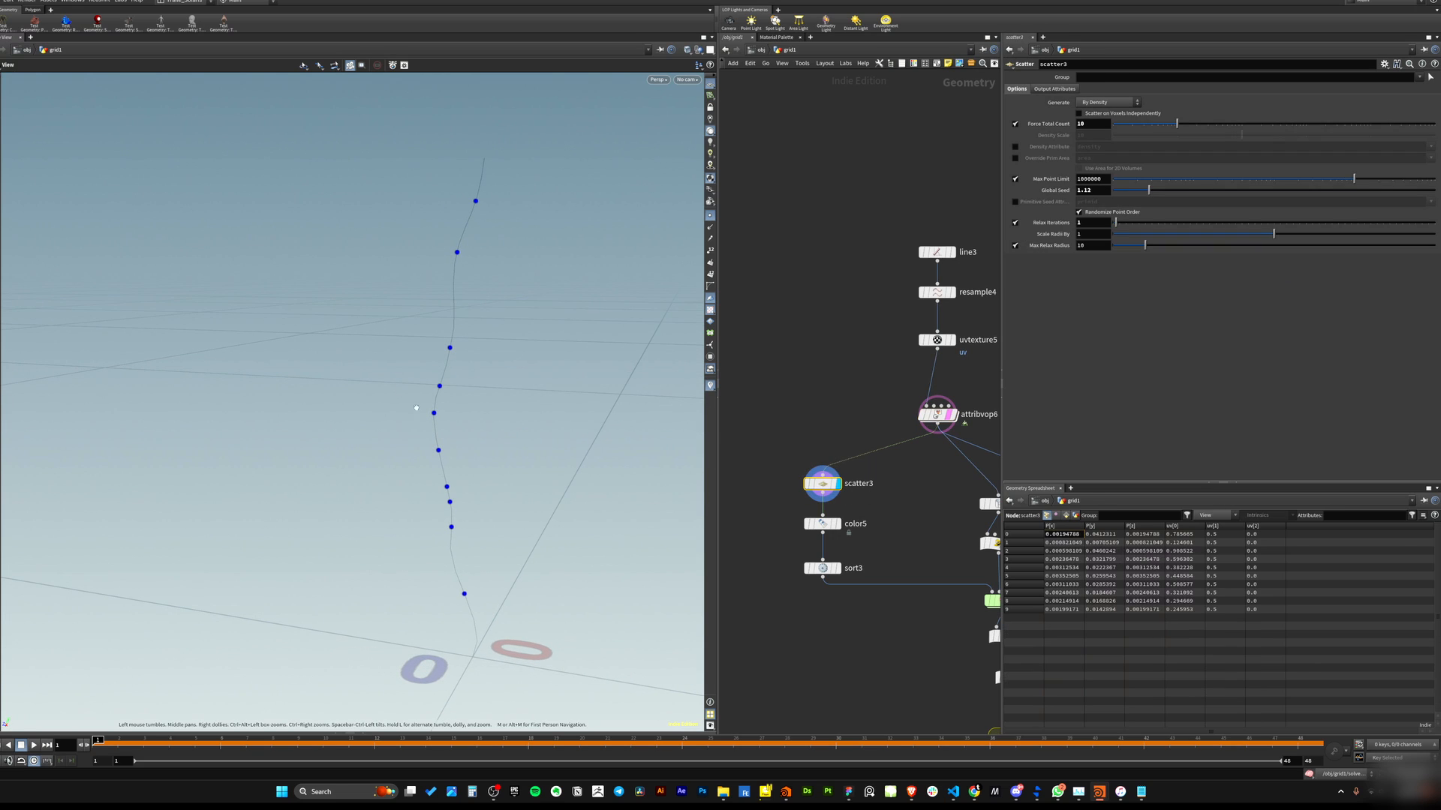
{"action": "left_click_drag", "start_coordinate": [427, 518], "coordinate": [436, 523]}
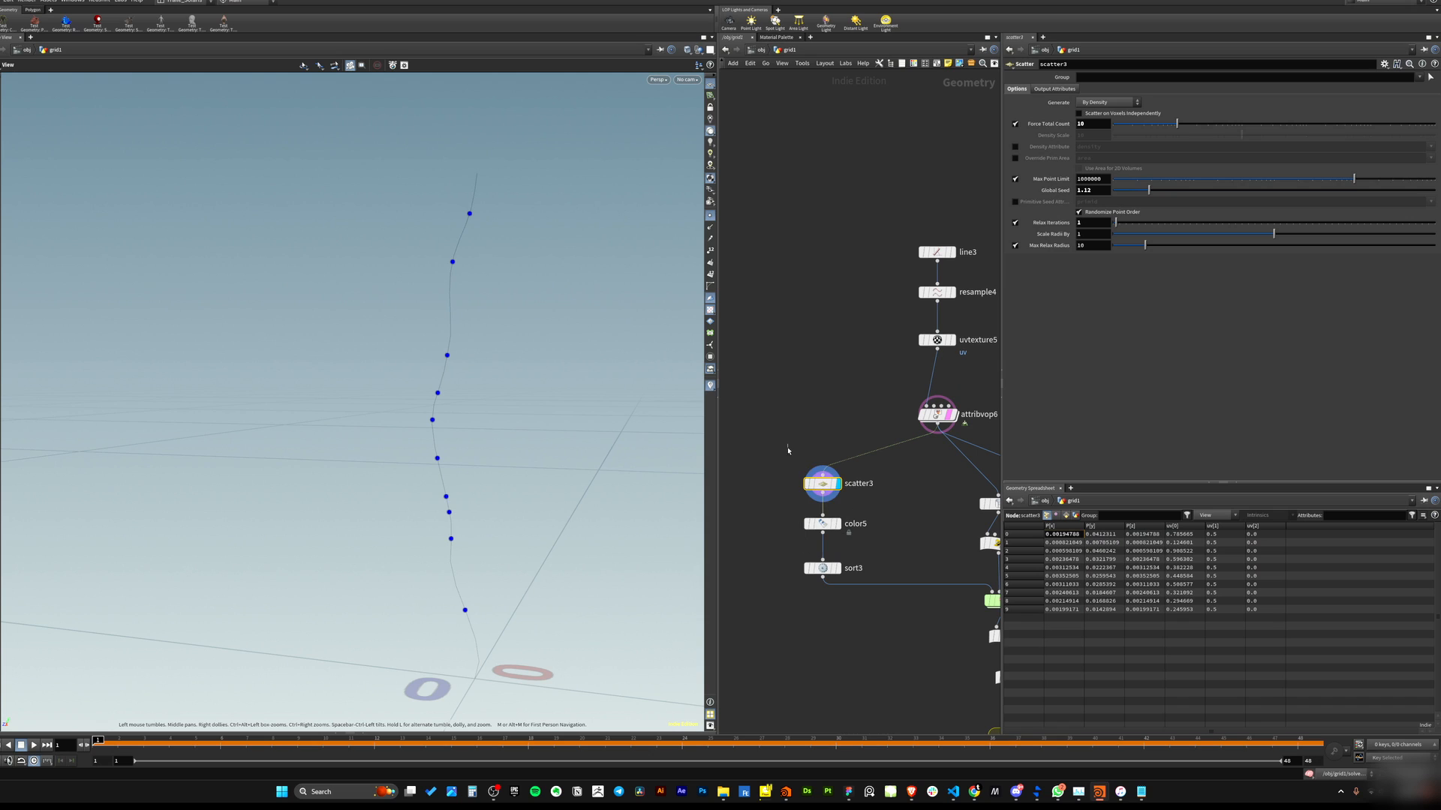
Display the color5 node and inspect its colored points in the viewport.
{"action": "middle_click_drag", "start_coordinate": [878, 535], "coordinate": [845, 518]}
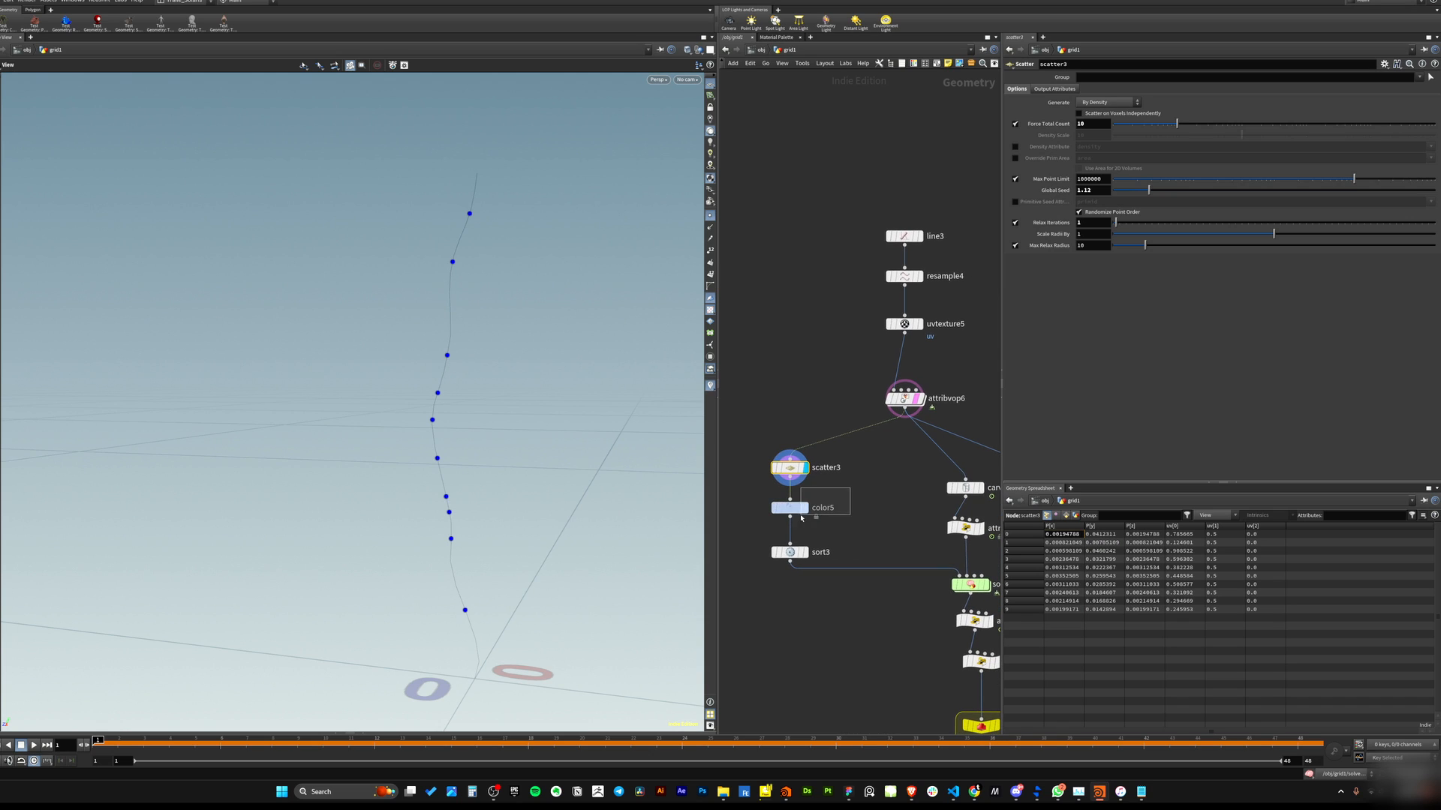
{"action": "left_click", "coordinate": [789, 508]}
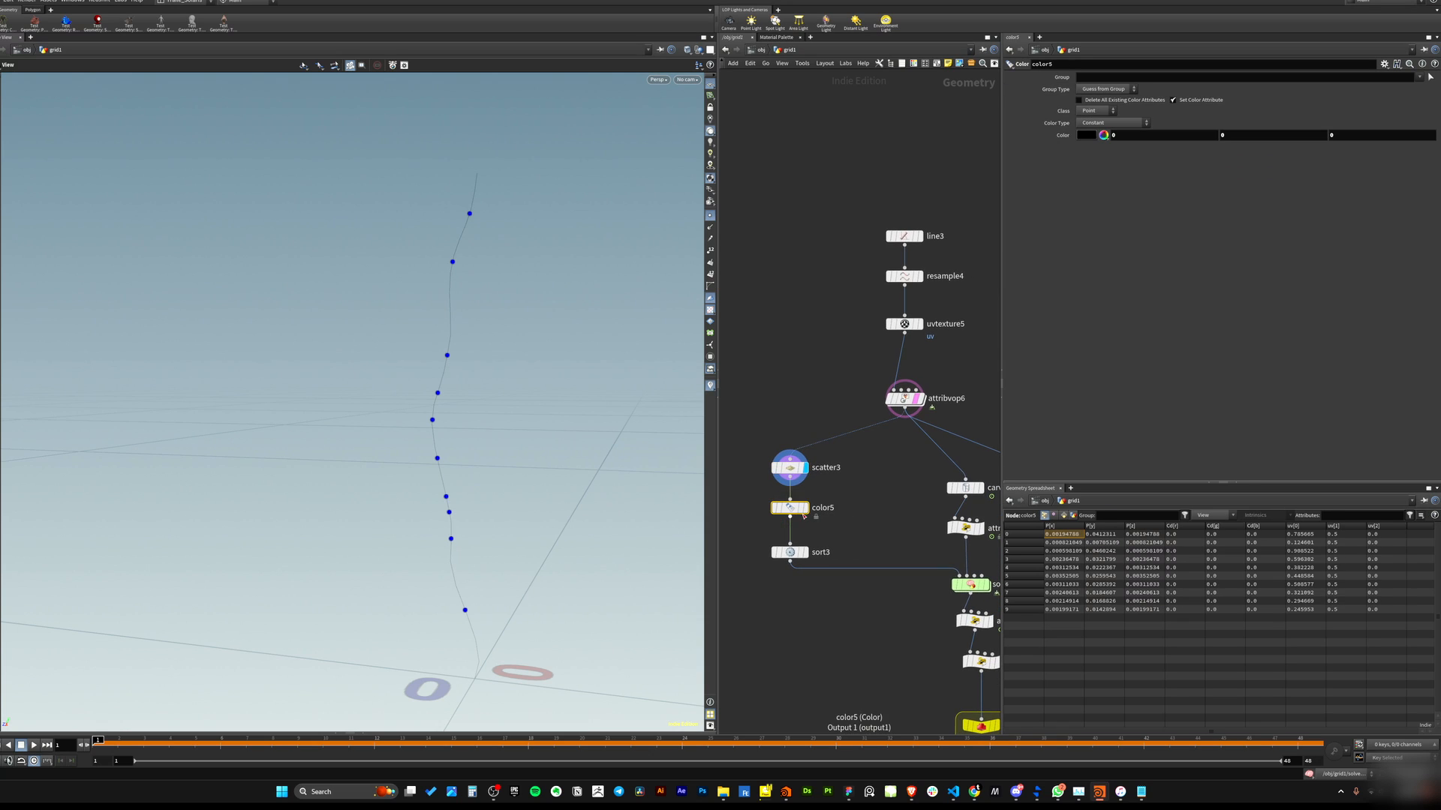
{"action": "left_click", "coordinate": [710, 216]}
{"action": "left_click_drag", "start_coordinate": [507, 232], "coordinate": [505, 271]}
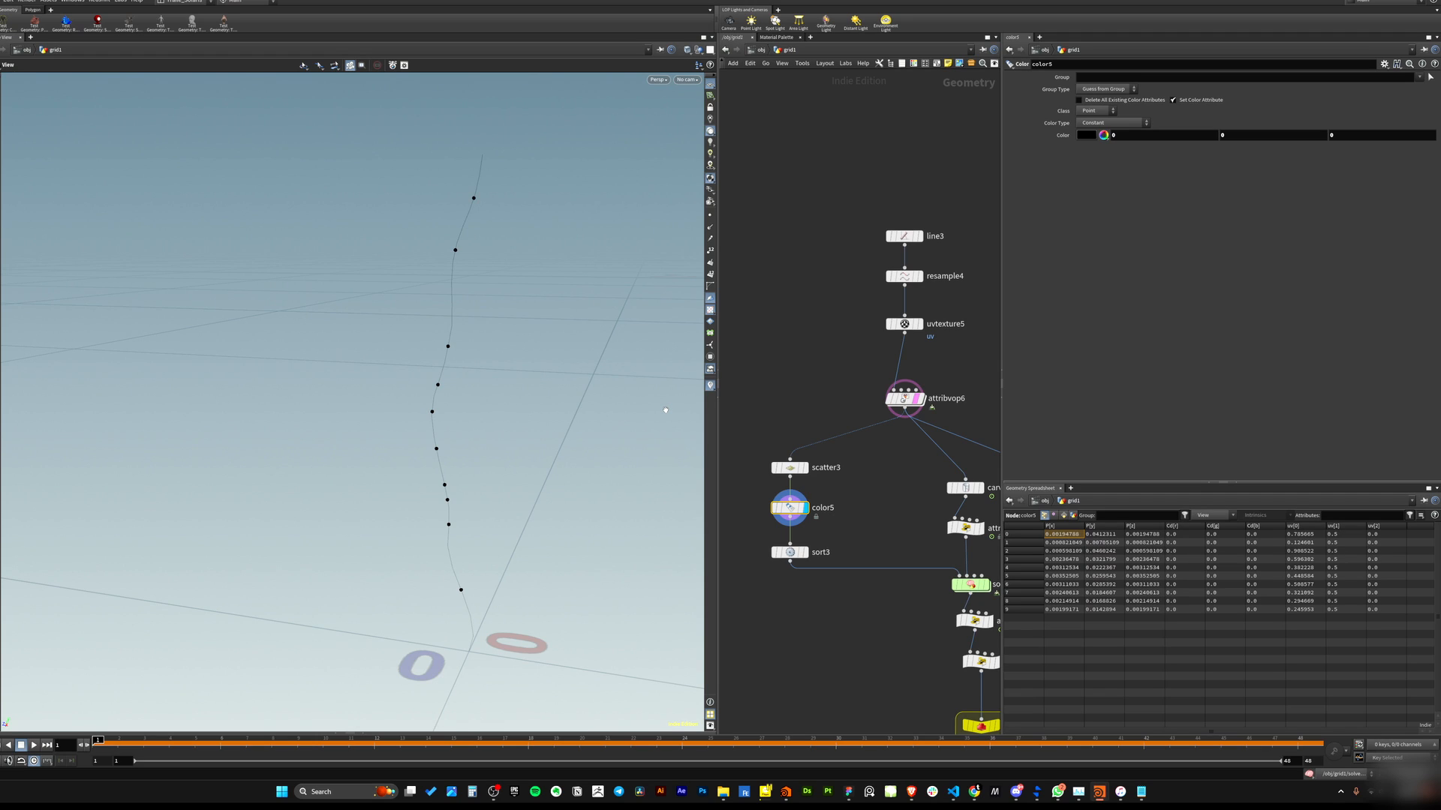
{"action": "left_click_drag", "start_coordinate": [460, 434], "coordinate": [492, 444]}
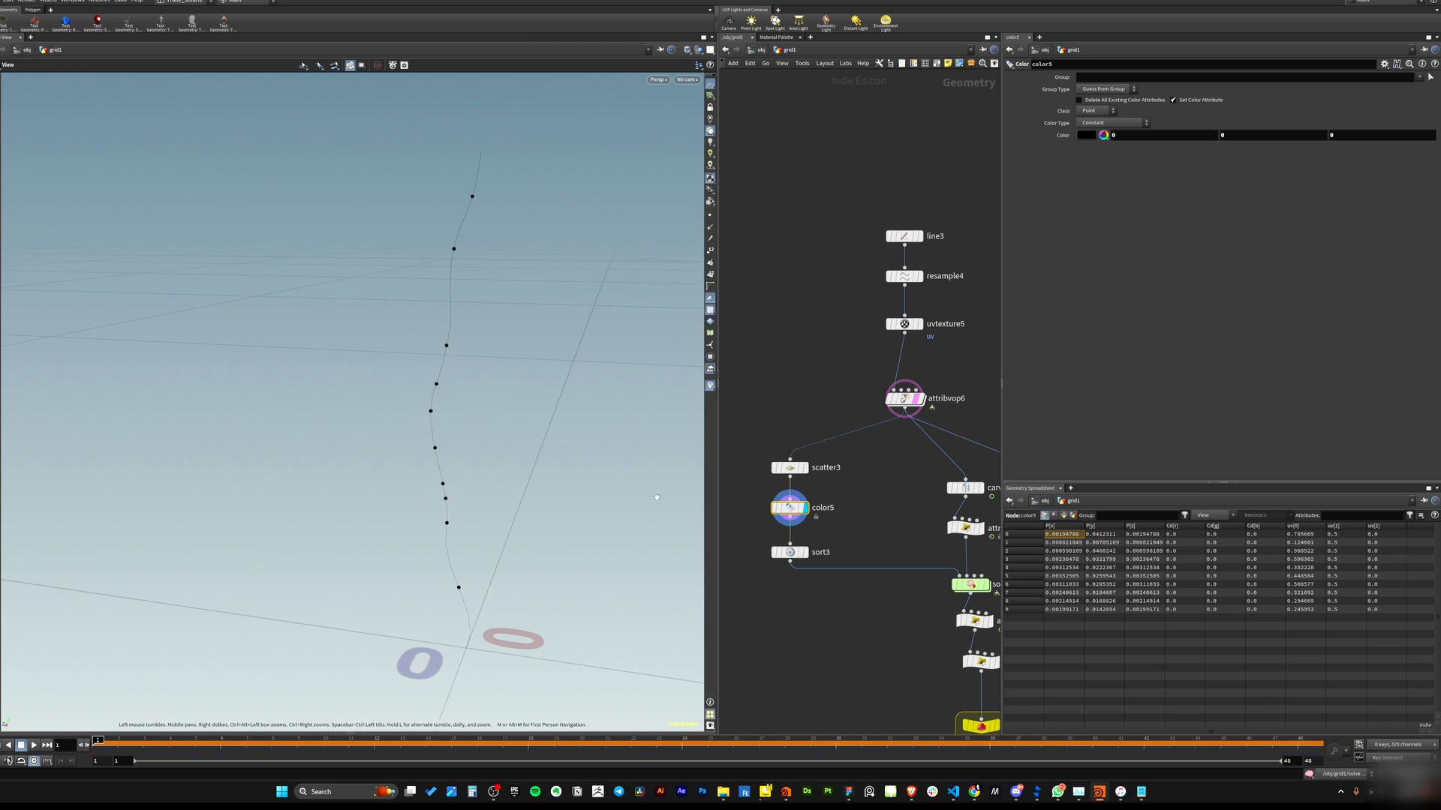
Display the sort3 node, then the attribvop6 node, to compare point ordering on the curve.
{"action": "left_click_drag", "start_coordinate": [866, 521], "coordinate": [794, 555]}
{"action": "right_click_drag", "start_coordinate": [487, 443], "coordinate": [530, 472]}
{"action": "left_click_drag", "start_coordinate": [530, 471], "coordinate": [524, 418]}
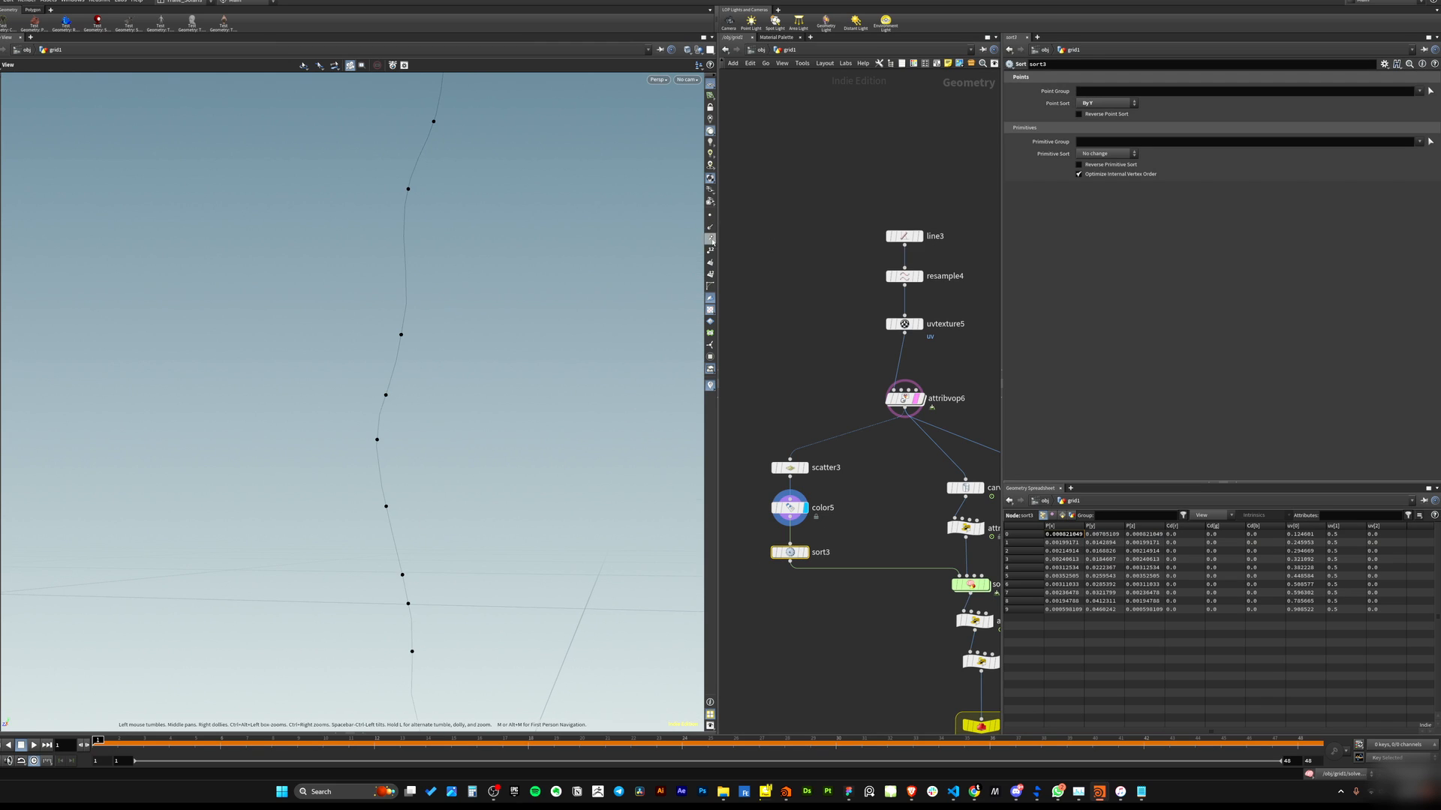
{"action": "right_click_drag", "start_coordinate": [615, 277], "coordinate": [435, 322]}
{"action": "mouse_move", "coordinate": [436, 321]}
{"action": "middle_mouse_down"}
{"action": "mouse_move", "coordinate": [453, 305]}
{"action": "mouse_move", "coordinate": [434, 340]}
{"action": "middle_mouse_up"}
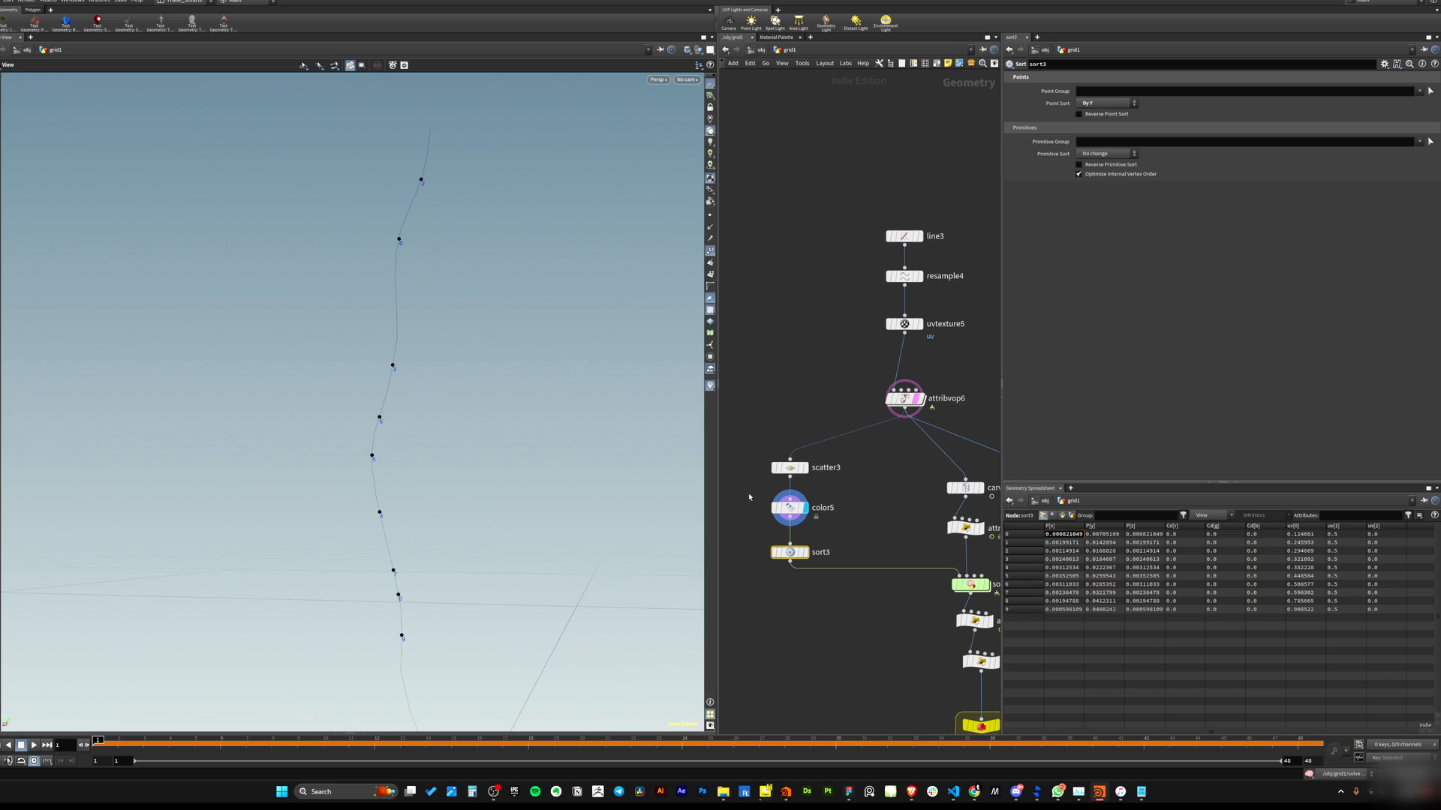
{"action": "left_click", "coordinate": [918, 398]}
{"action": "left_click", "coordinate": [905, 398]}
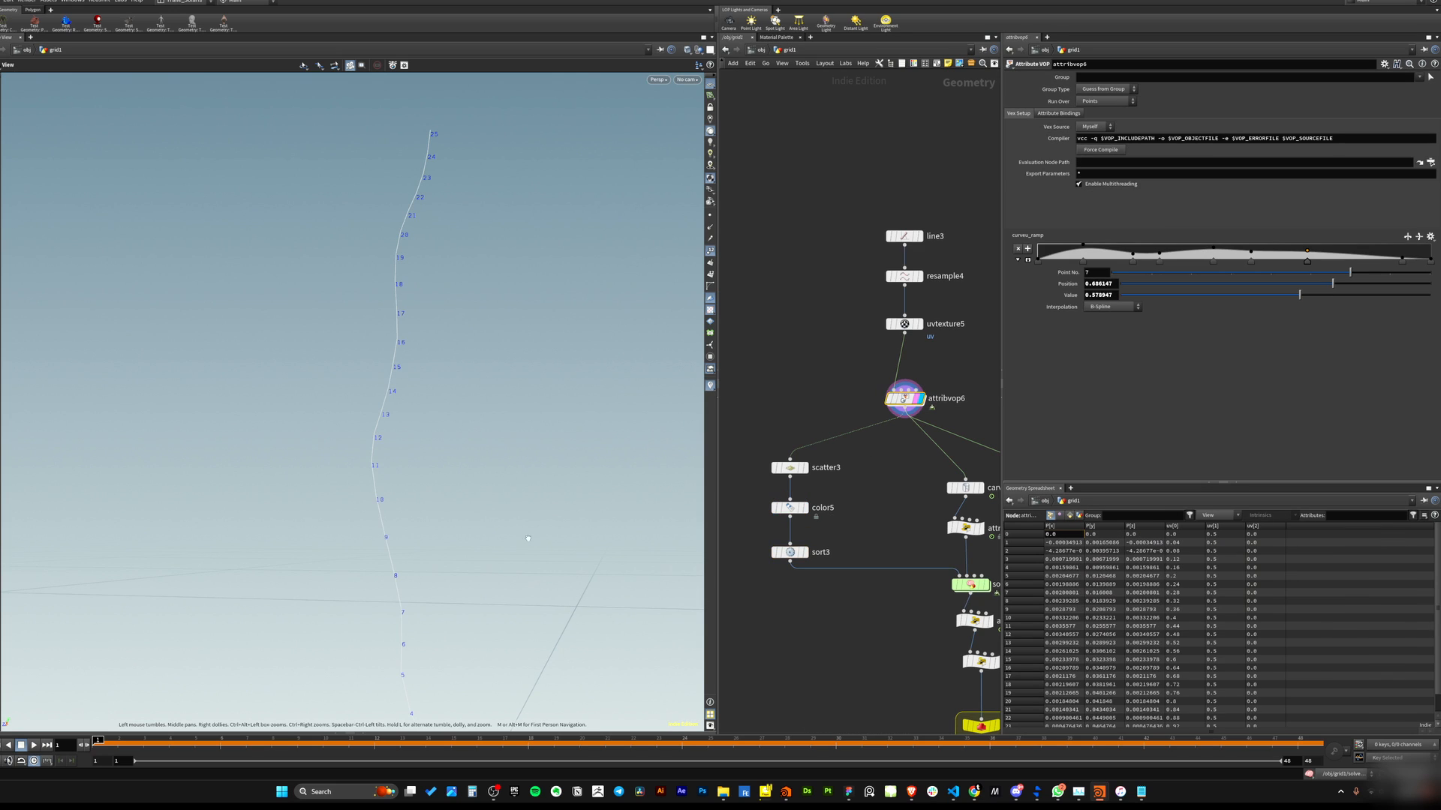
Orbit the viewport and toggle point display to inspect attribvop6's points along the curve.
{"action": "left_click_drag", "start_coordinate": [426, 496], "coordinate": [363, 450]}
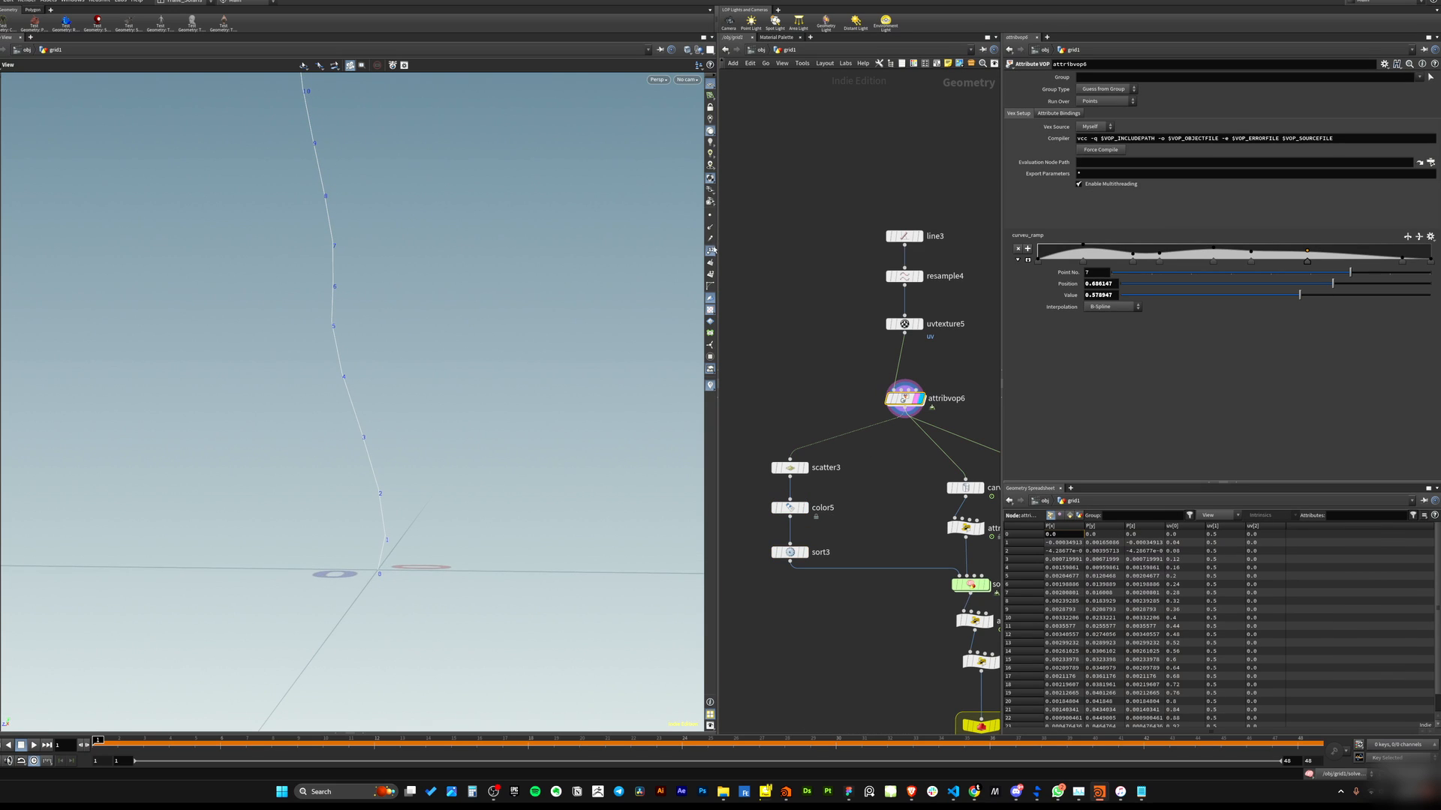
{"action": "left_click", "coordinate": [710, 217]}
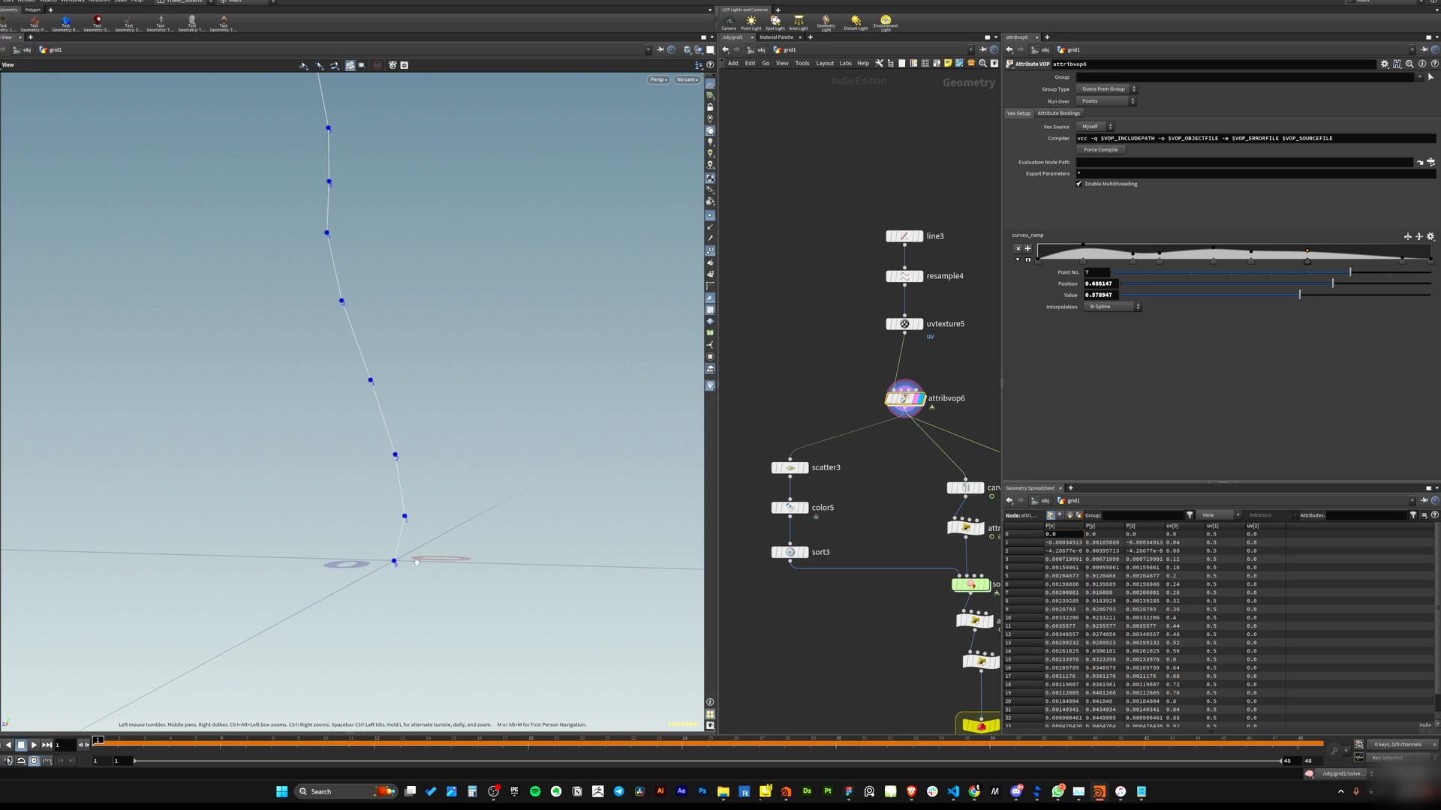
{"action": "left_click", "coordinate": [711, 220]}
{"action": "left_click_drag", "start_coordinate": [402, 375], "coordinate": [445, 436]}
{"action": "scroll", "coordinate": [438, 458], "scroll_direction": "down", "scroll_amount": 4}
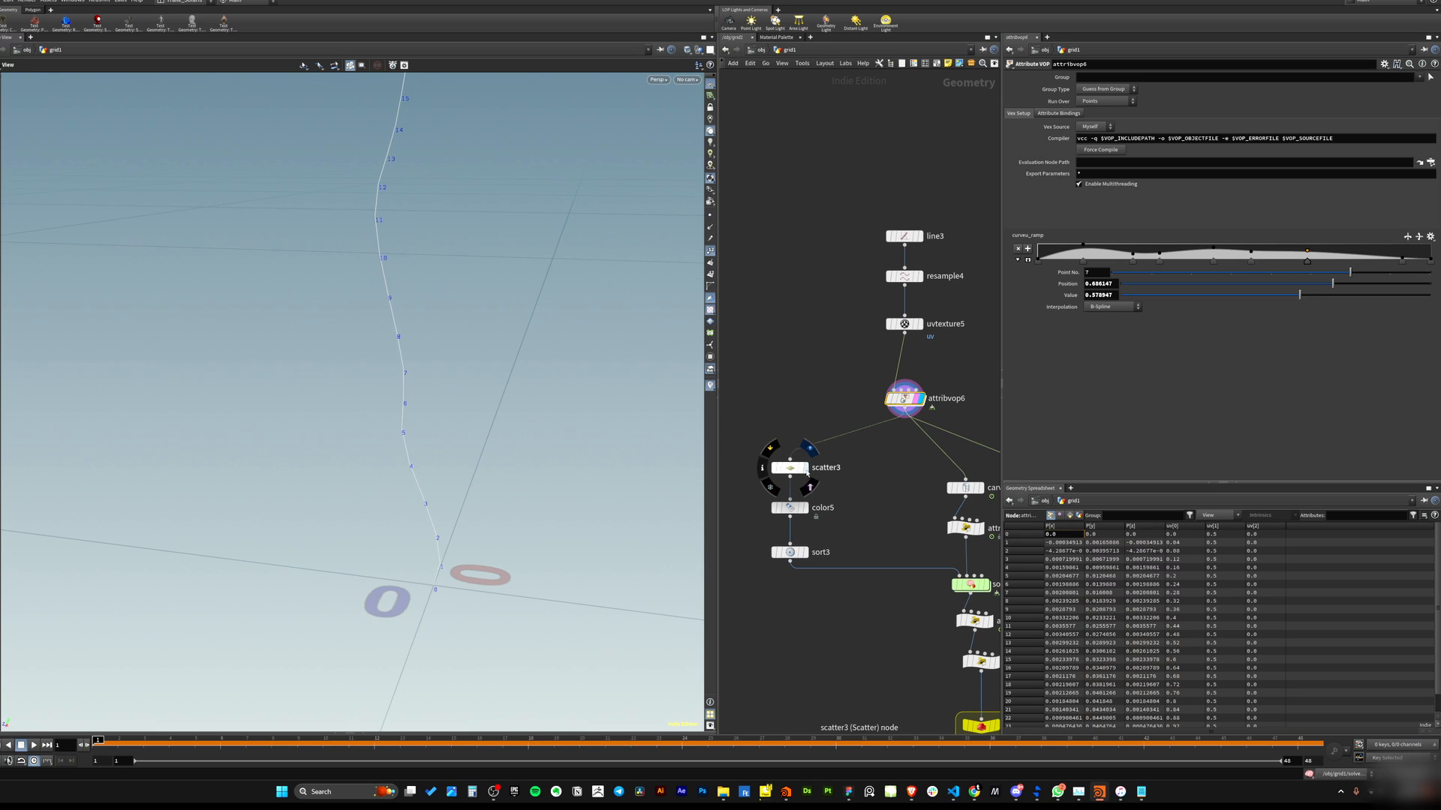
Display the scatter3 node and orbit around its scattered points on the curve.
{"action": "left_click", "coordinate": [805, 468]}
{"action": "left_click_drag", "start_coordinate": [751, 419], "coordinate": [826, 474]}
{"action": "left_click_drag", "start_coordinate": [411, 488], "coordinate": [447, 549]}
{"action": "scroll", "coordinate": [432, 480], "scroll_direction": "up", "scroll_amount": 3}
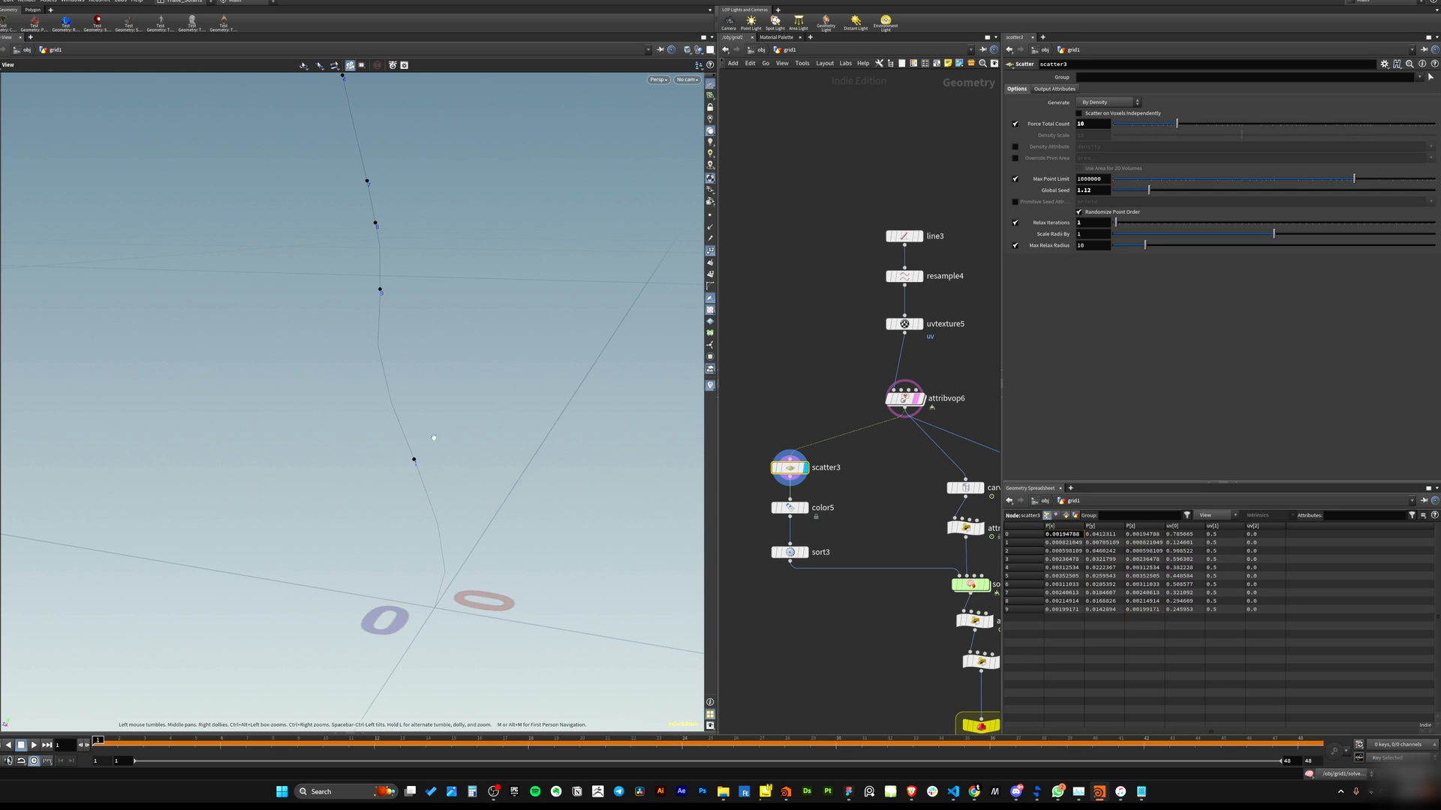
{"action": "left_click_drag", "start_coordinate": [390, 405], "coordinate": [406, 466]}
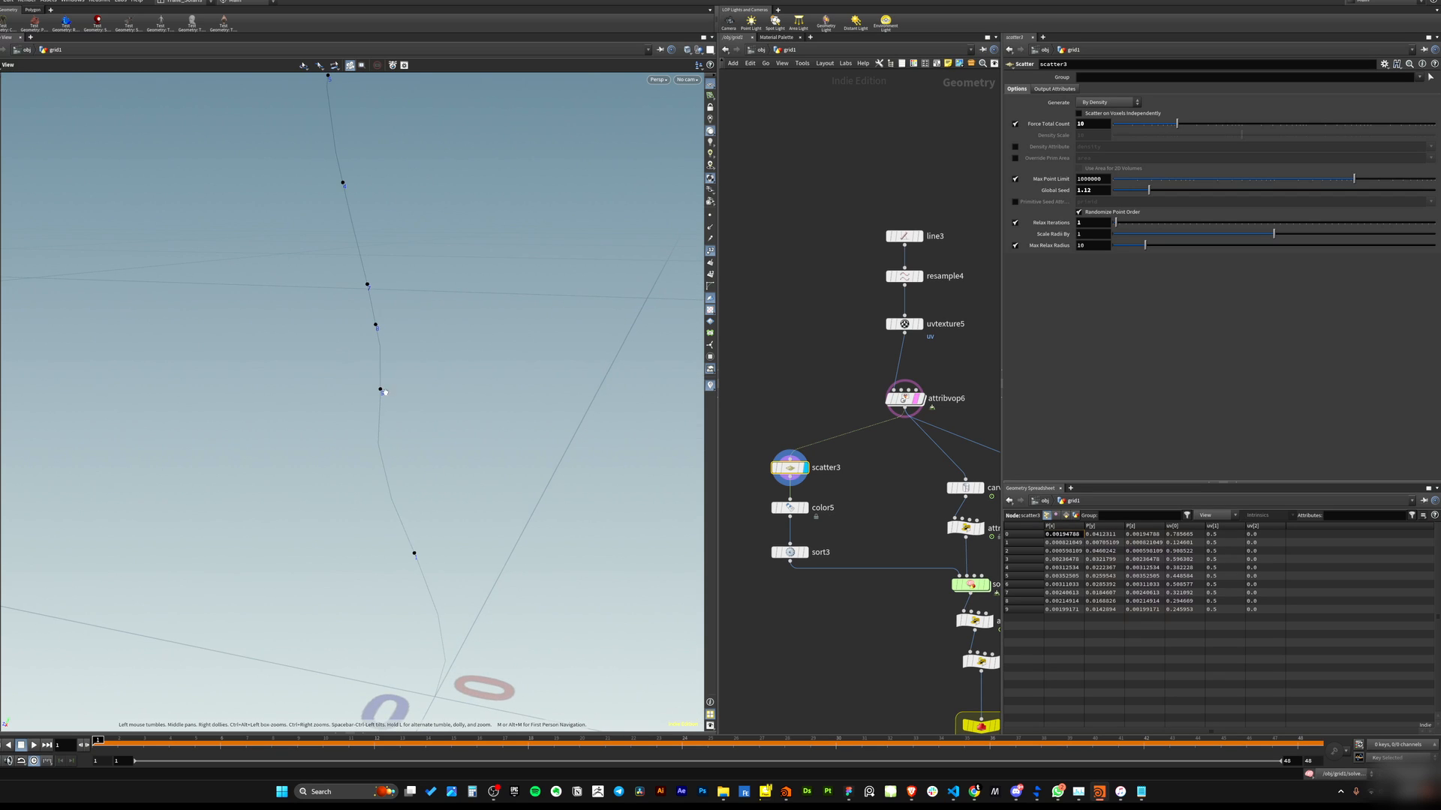
{"action": "left_click_drag", "start_coordinate": [518, 284], "coordinate": [440, 554]}
{"action": "left_click_drag", "start_coordinate": [509, 590], "coordinate": [362, 428]}
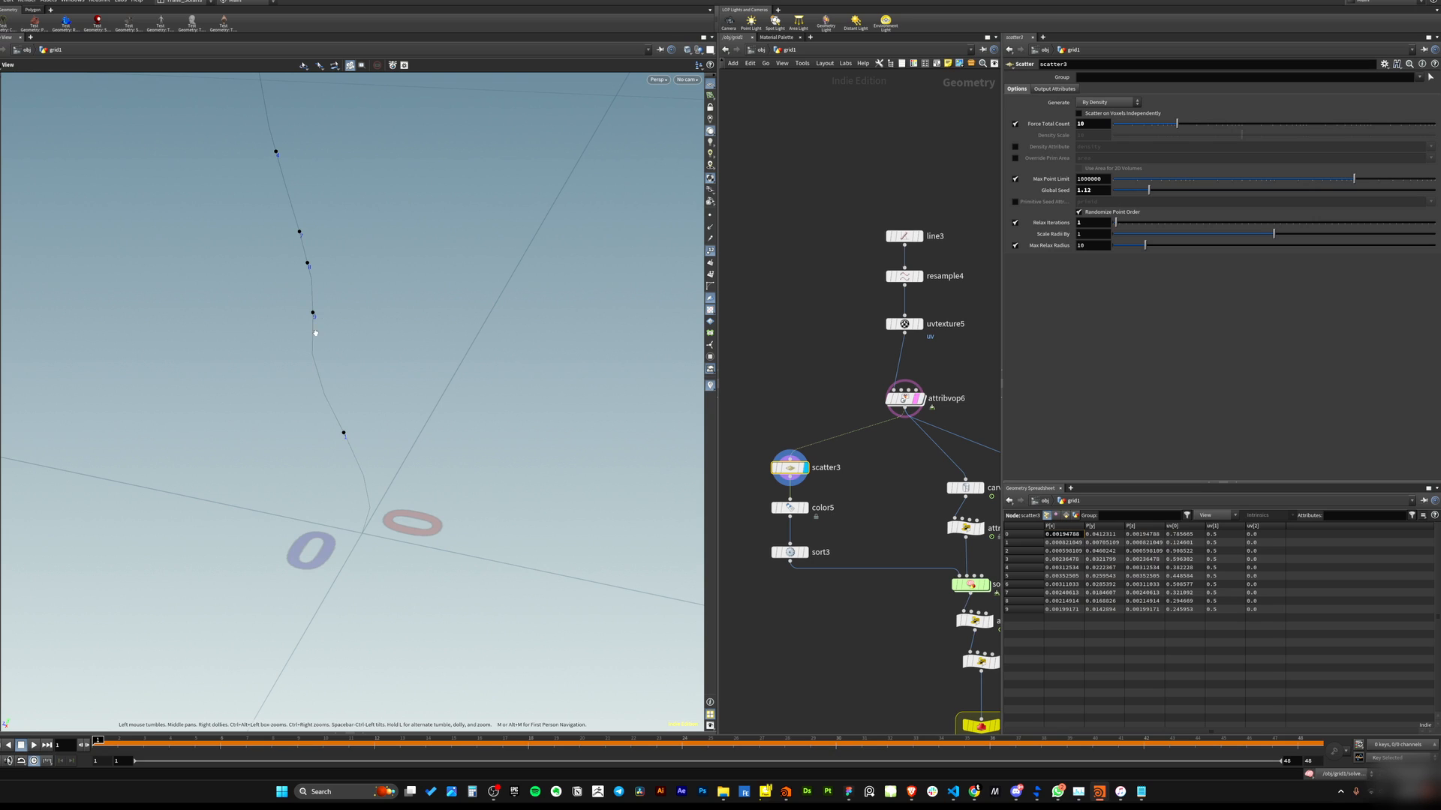
Select sort3 to view its points, then navigate the network toward the carve8 and solver3 branch.
{"action": "left_click", "coordinate": [790, 552]}
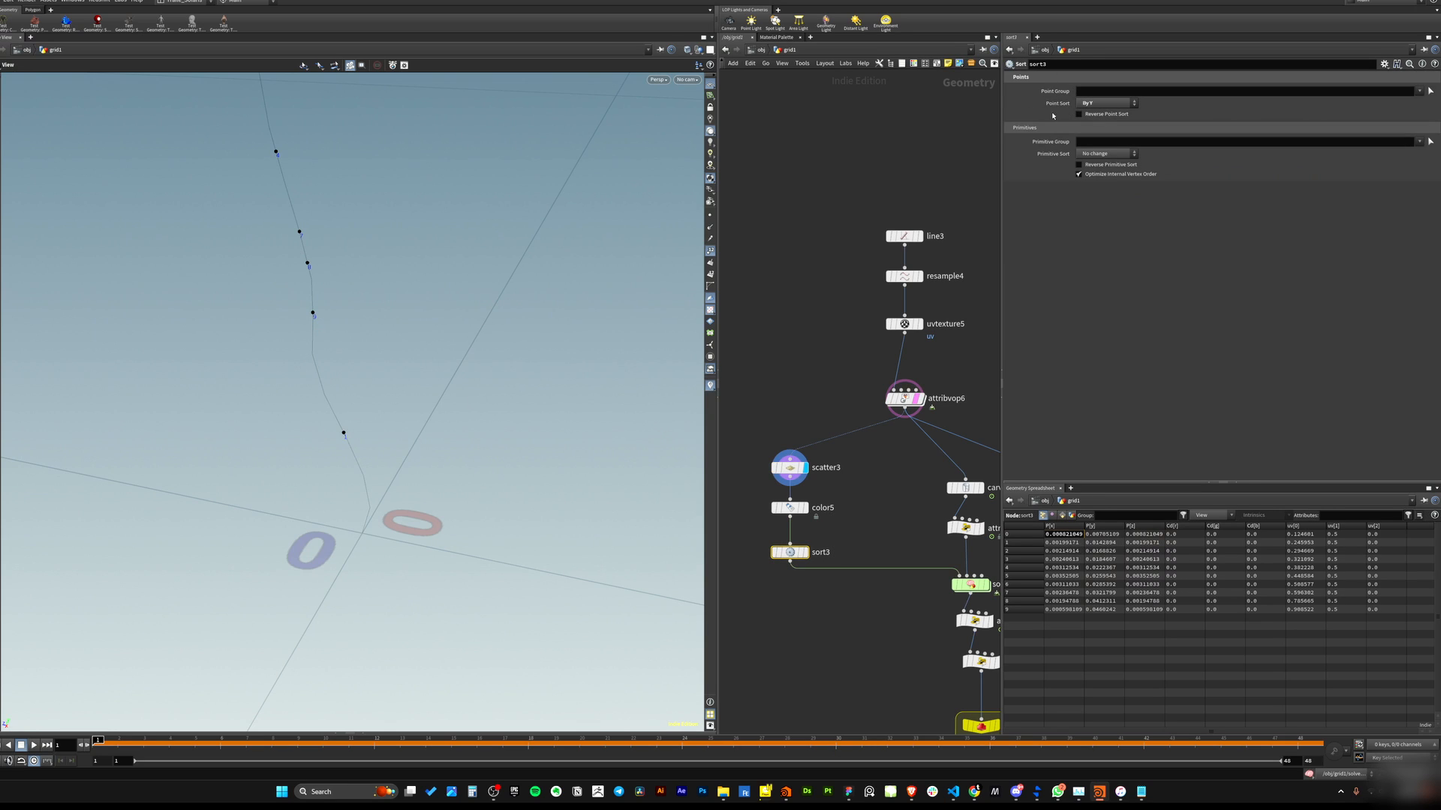
{"action": "left_click_drag", "start_coordinate": [435, 321], "coordinate": [420, 298]}
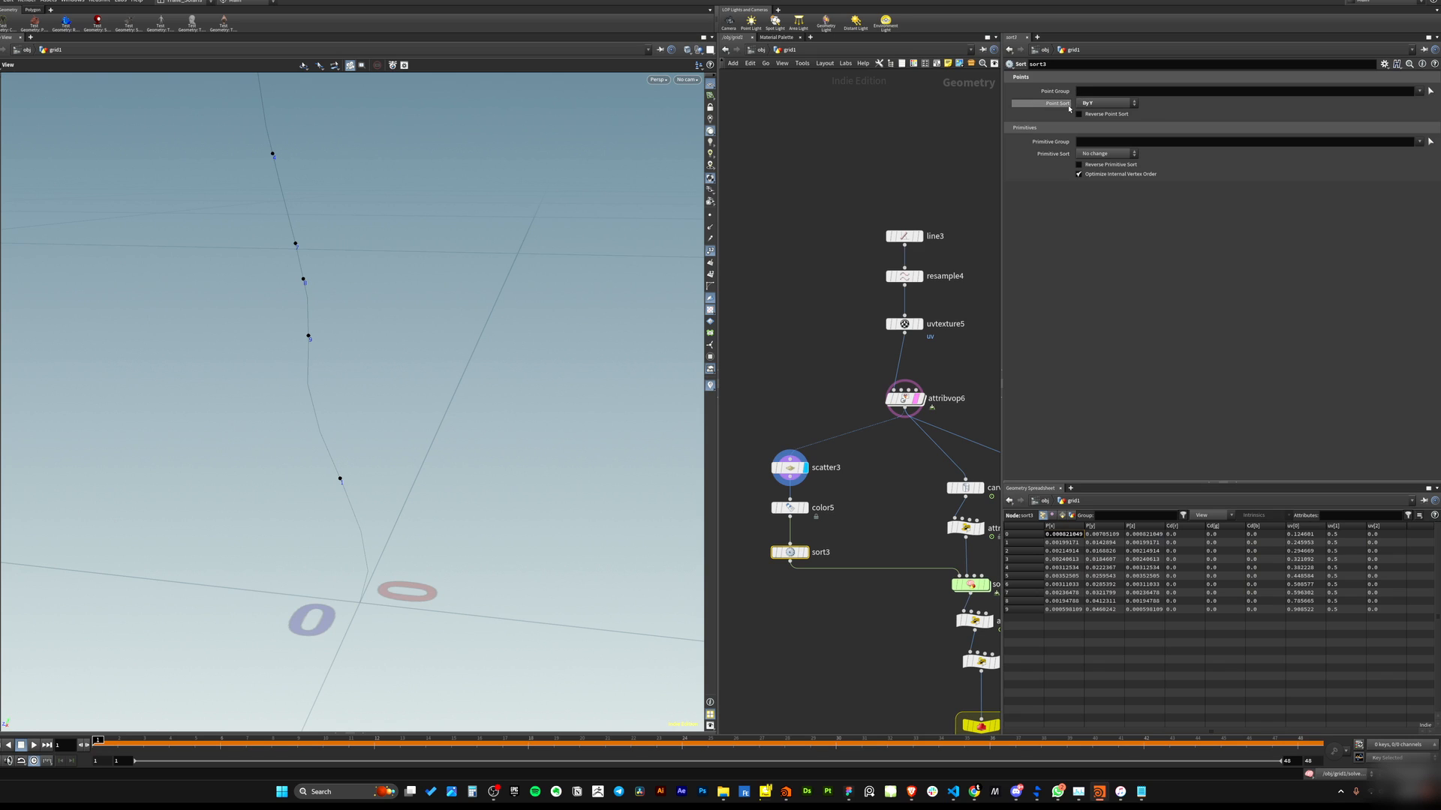
{"action": "left_click", "coordinate": [804, 553]}
{"action": "left_click_drag", "start_coordinate": [450, 405], "coordinate": [573, 482]}
{"action": "middle_click_drag", "start_coordinate": [923, 463], "coordinate": [842, 409]}
{"action": "mouse_move", "coordinate": [842, 409]}
{"action": "left_mouse_down"}
{"action": "mouse_move", "coordinate": [933, 501]}
{"action": "mouse_move", "coordinate": [928, 521]}
{"action": "mouse_move", "coordinate": [853, 556]}
{"action": "left_mouse_up"}
{"action": "left_click", "coordinate": [886, 523]}
{"action": "left_click", "coordinate": [878, 522]}
{"action": "key", "text": "ctrl+z"}
{"action": "middle_click_drag", "start_coordinate": [834, 460], "coordinate": [838, 482]}
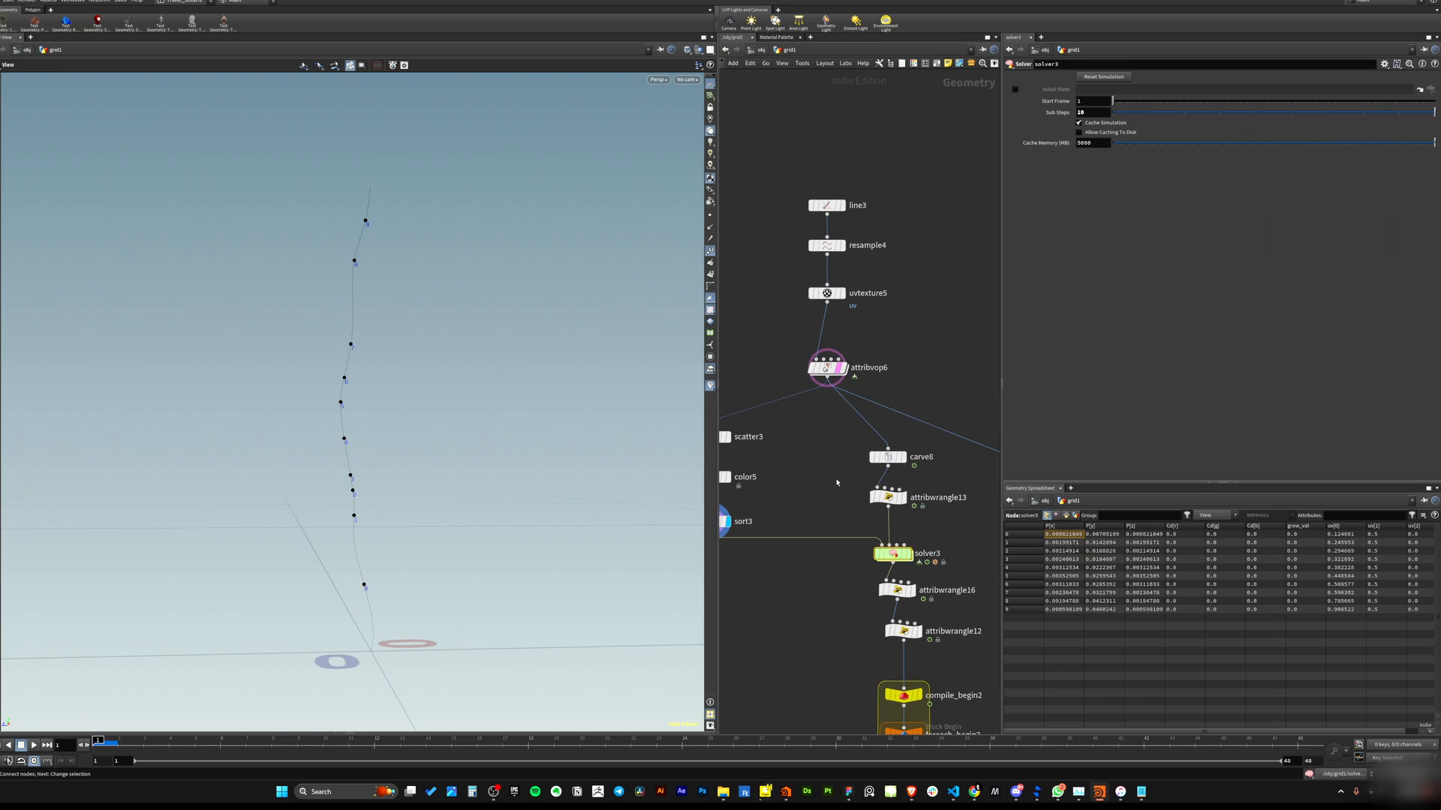
Select carve8, briefly display attribvop6, then display carve8 to view its carved output.
{"action": "left_click", "coordinate": [888, 497]}
{"action": "left_click", "coordinate": [887, 457]}
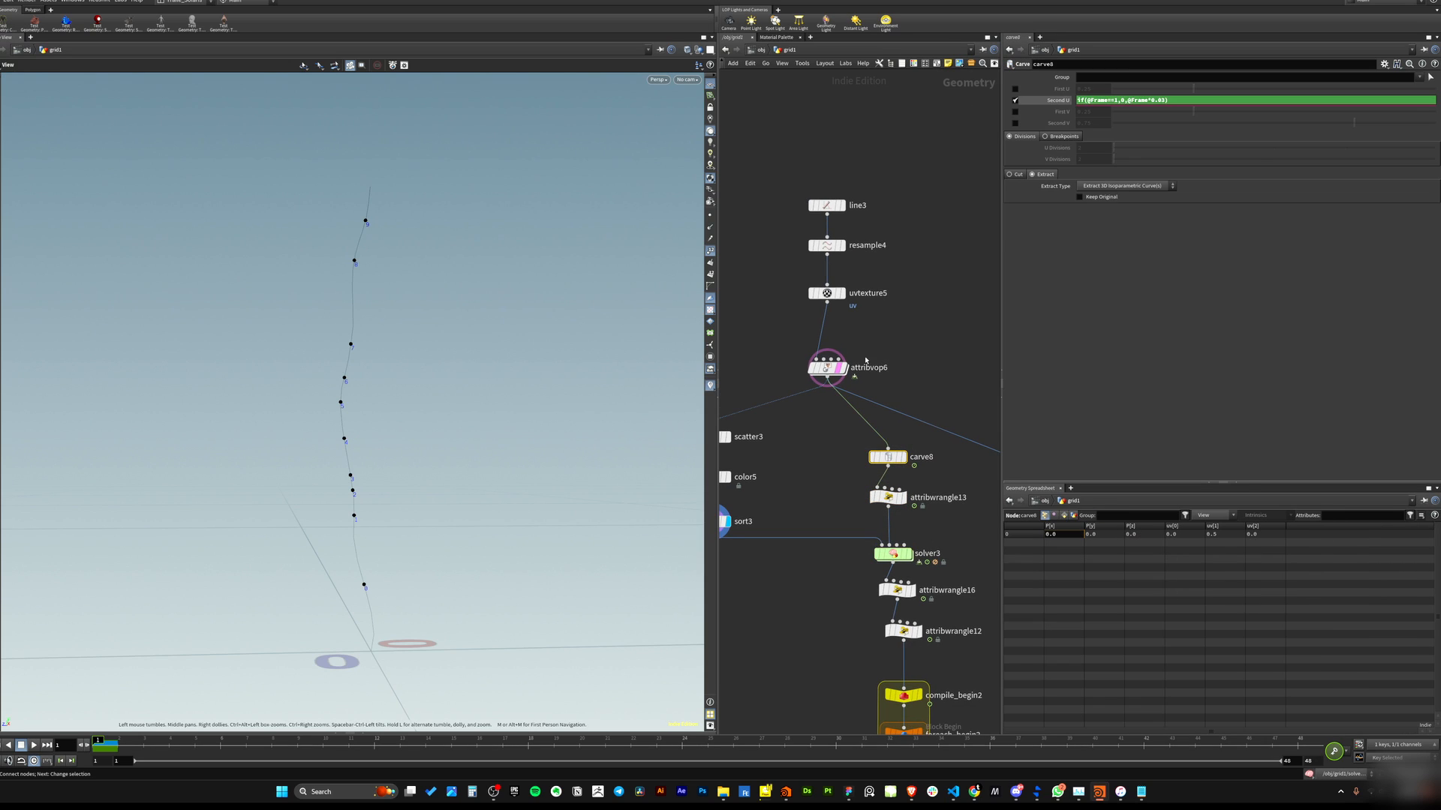
{"action": "left_click_drag", "start_coordinate": [895, 336], "coordinate": [810, 382]}
{"action": "left_click", "coordinate": [845, 368]}
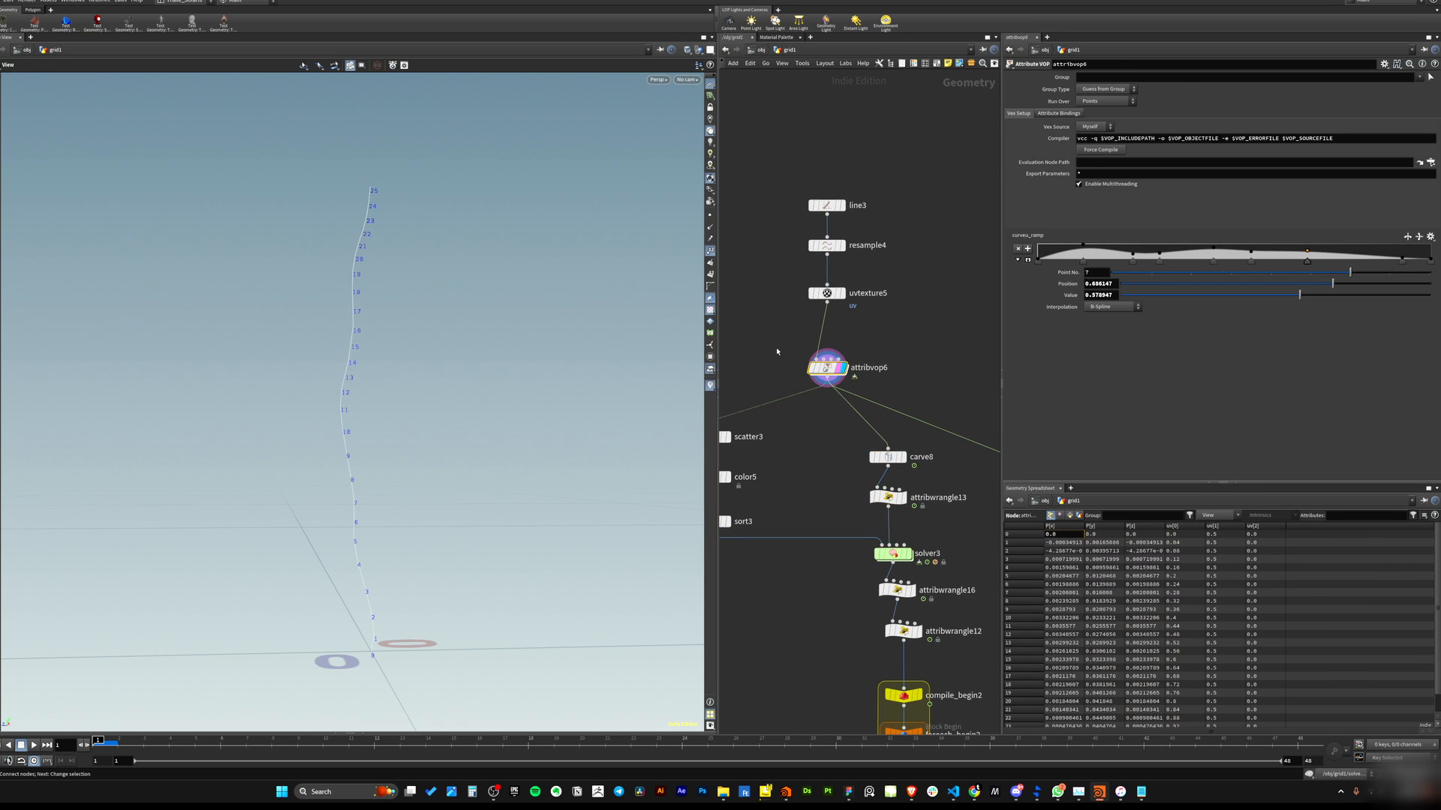
{"action": "left_click_drag", "start_coordinate": [824, 482], "coordinate": [905, 470]}
{"action": "left_click", "coordinate": [904, 457]}
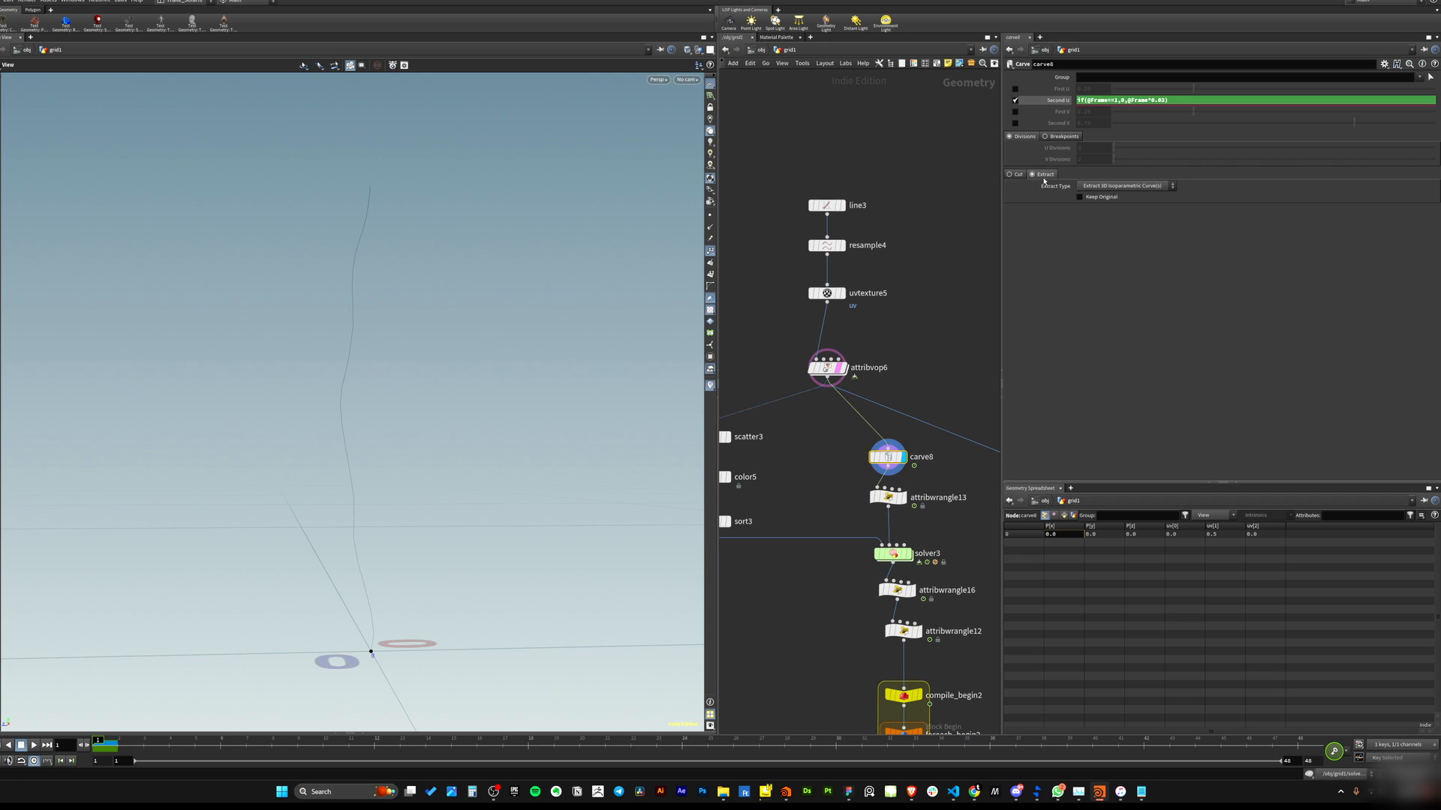
Toggle carve8 between Cut and Extract modes while scrubbing the timeline to compare the growth.
{"action": "left_click", "coordinate": [1010, 175]}
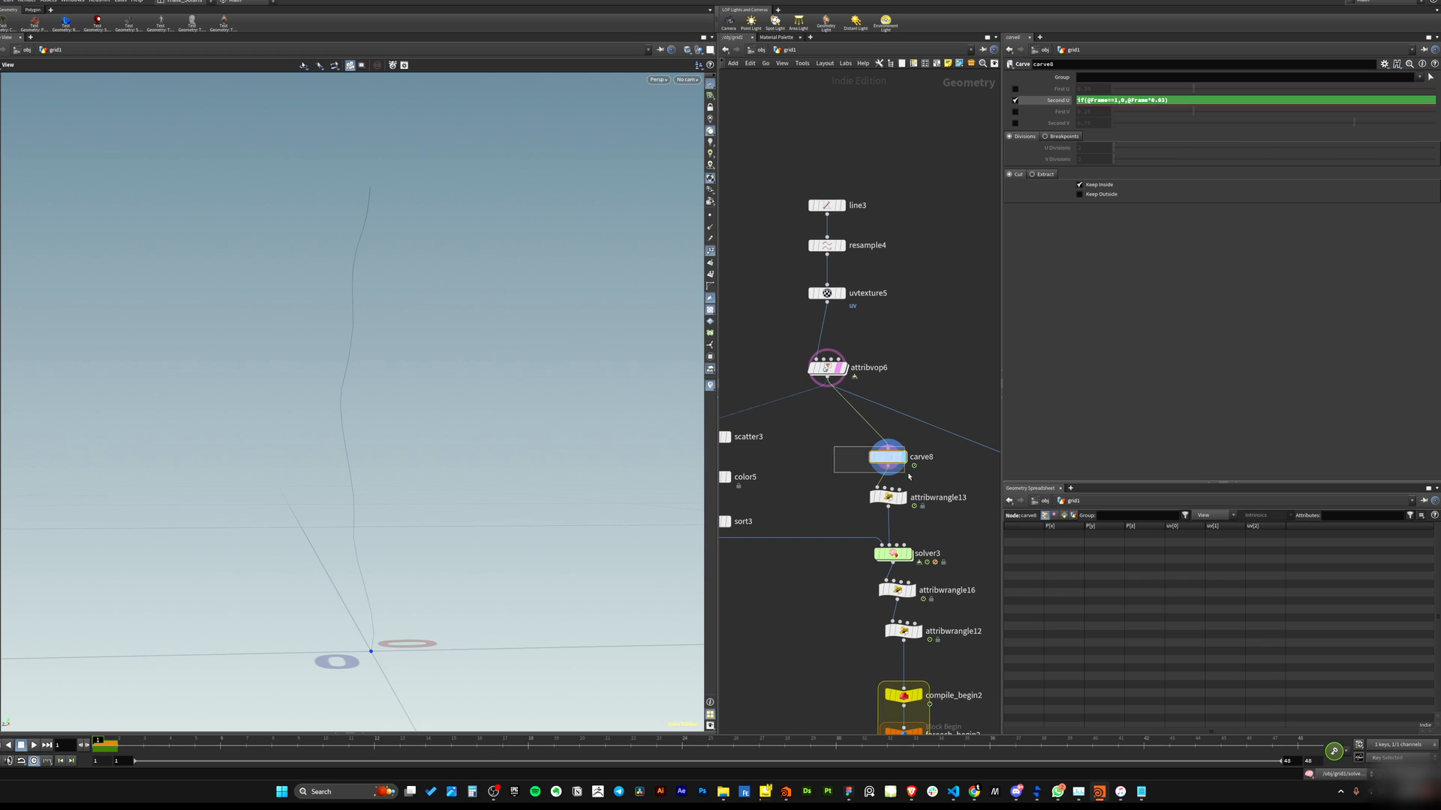
{"action": "left_click_drag", "start_coordinate": [113, 741], "coordinate": [330, 740]}
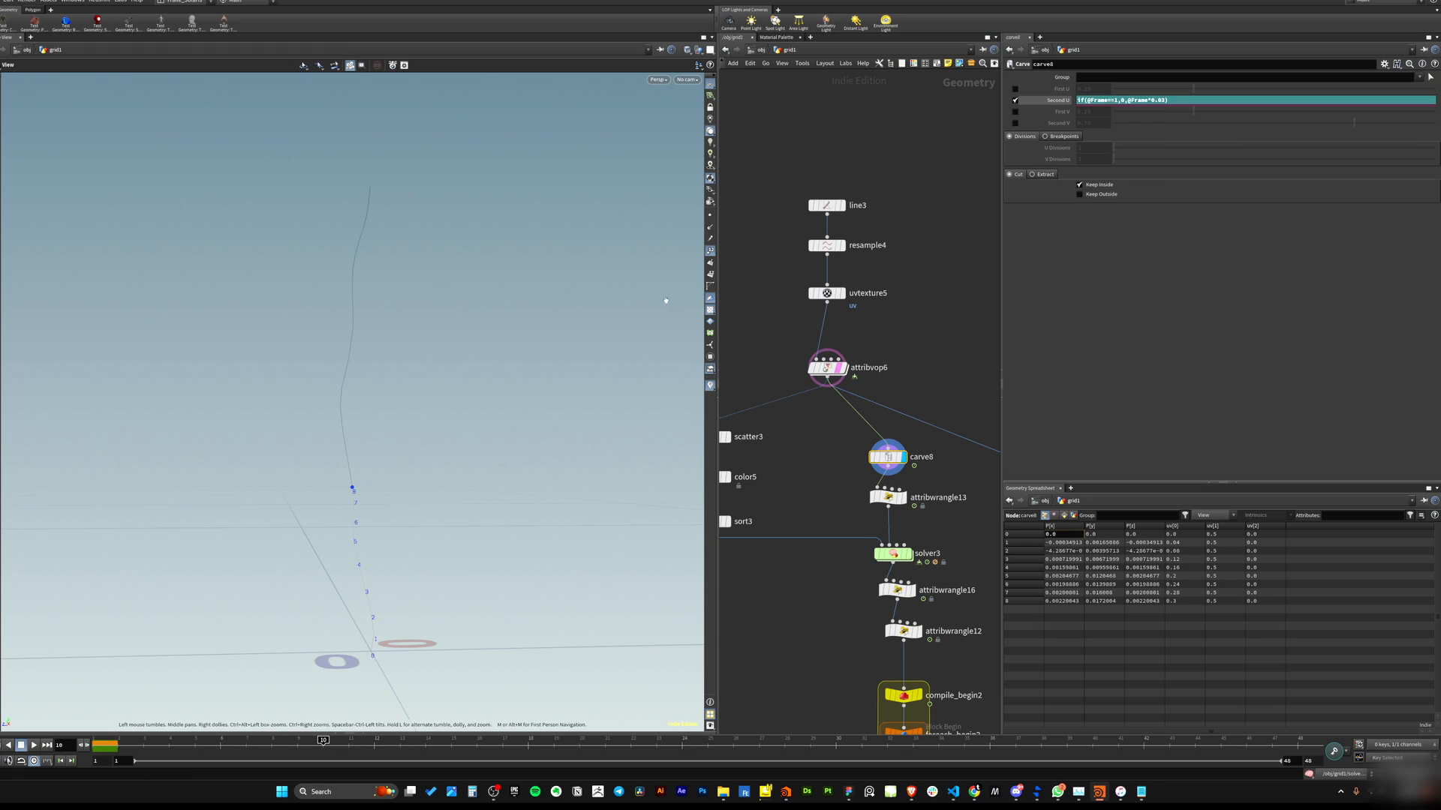
{"action": "left_click", "coordinate": [710, 251]}
{"action": "left_click", "coordinate": [840, 368]}
{"action": "left_click_drag", "start_coordinate": [450, 420], "coordinate": [489, 484]}
{"action": "left_click_drag", "start_coordinate": [143, 741], "coordinate": [497, 667]}
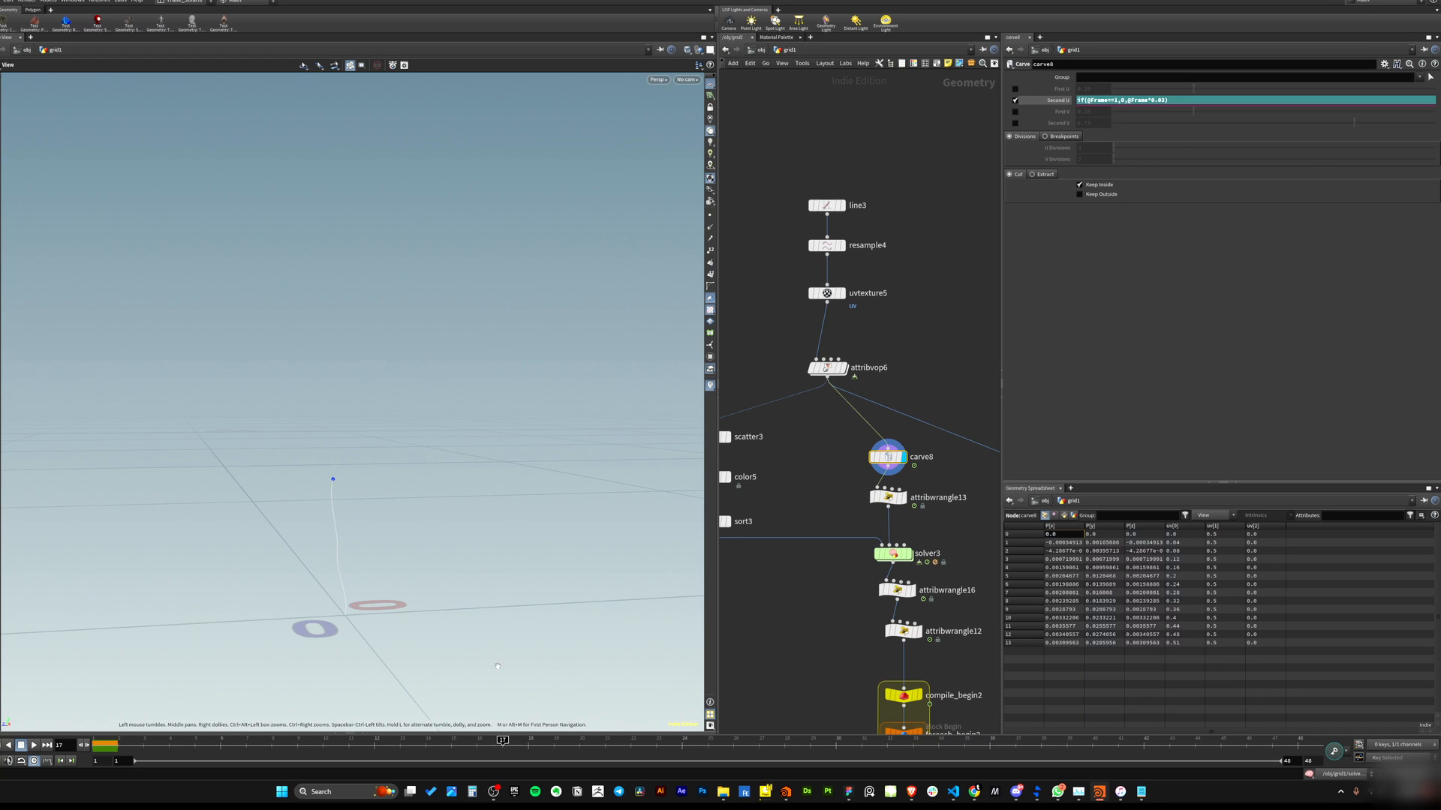
{"action": "left_click", "coordinate": [1044, 175]}
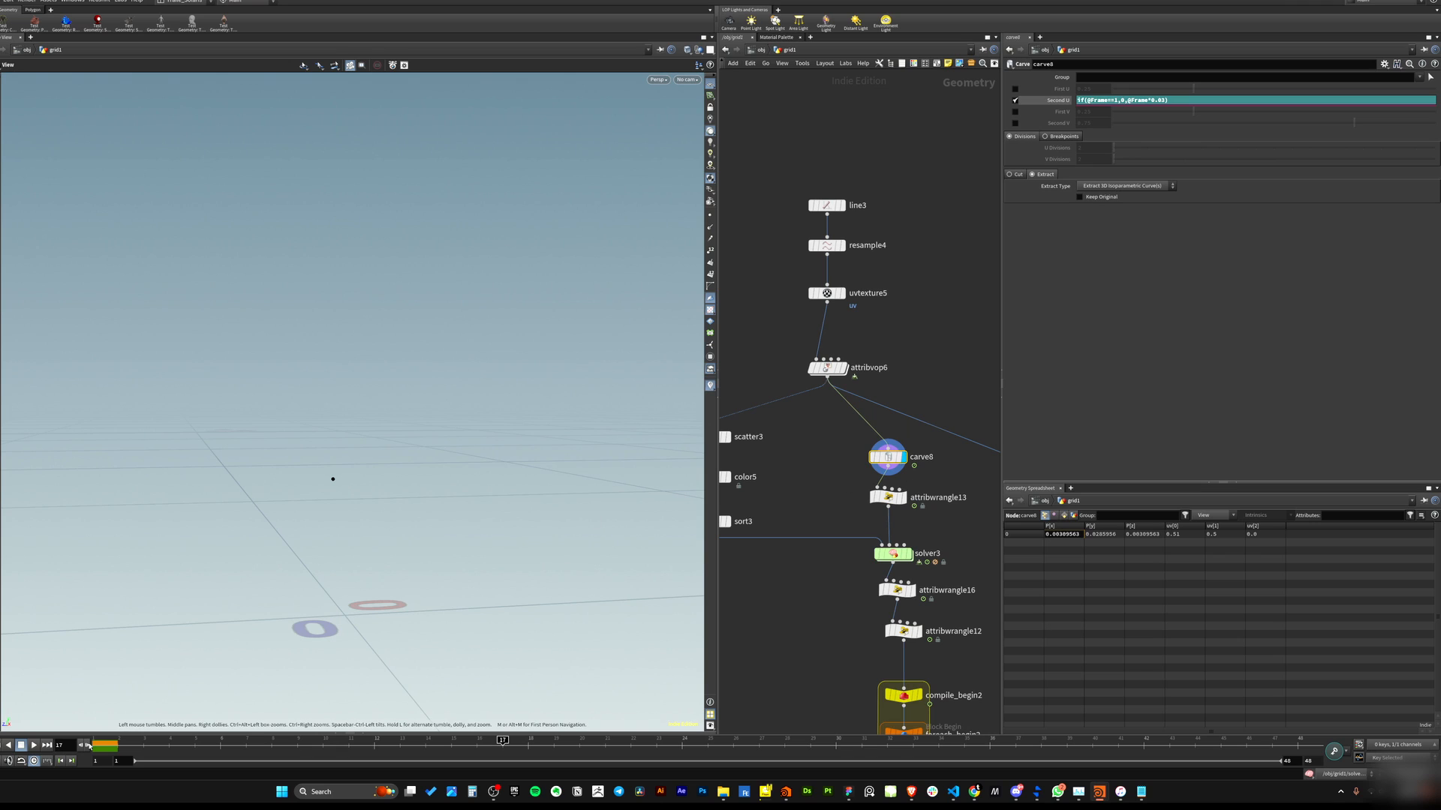
{"action": "left_click_drag", "start_coordinate": [201, 754], "coordinate": [103, 741]}
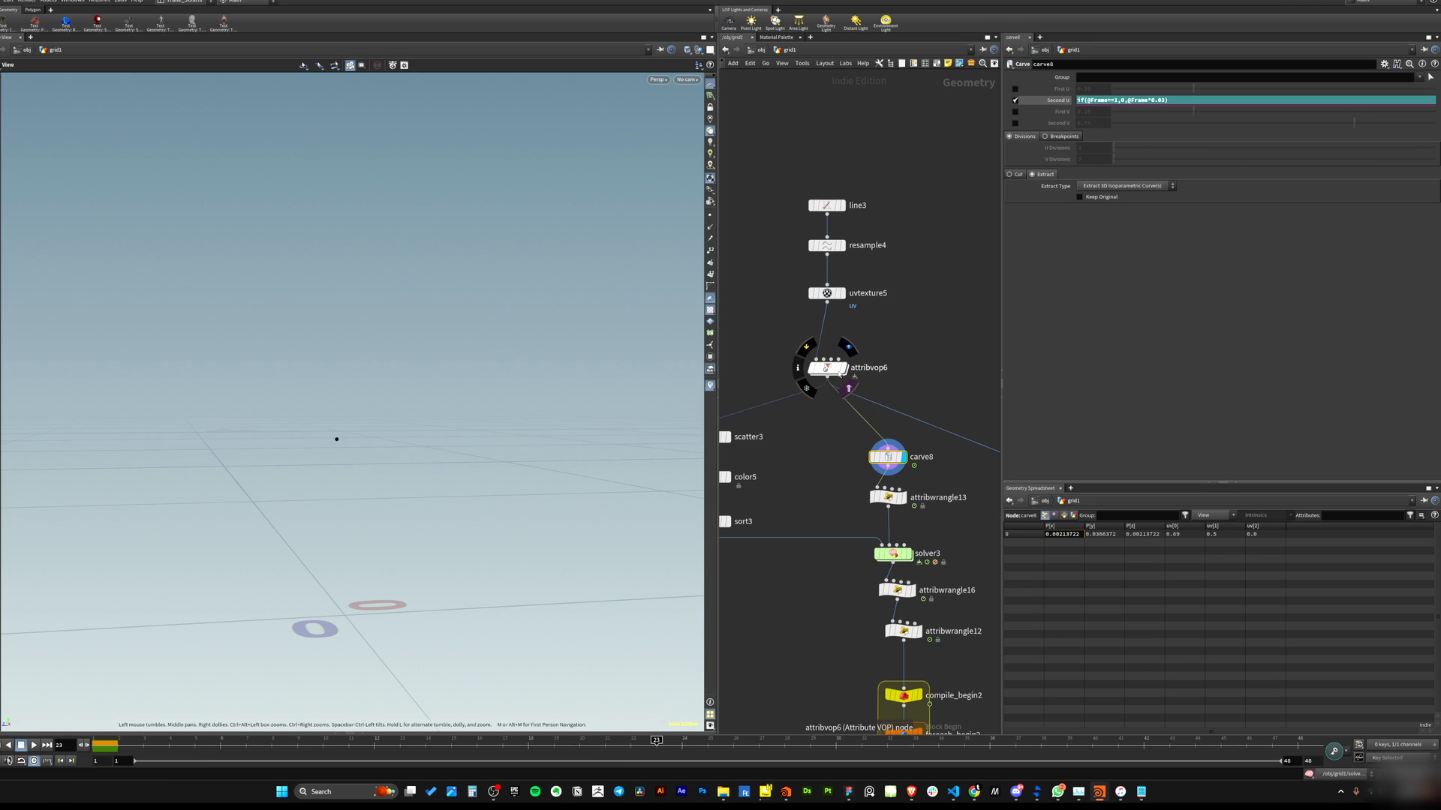
{"action": "left_click", "coordinate": [846, 387]}
{"action": "left_click", "coordinate": [827, 368]}
{"action": "left_click_drag", "start_coordinate": [116, 750], "coordinate": [391, 624]}
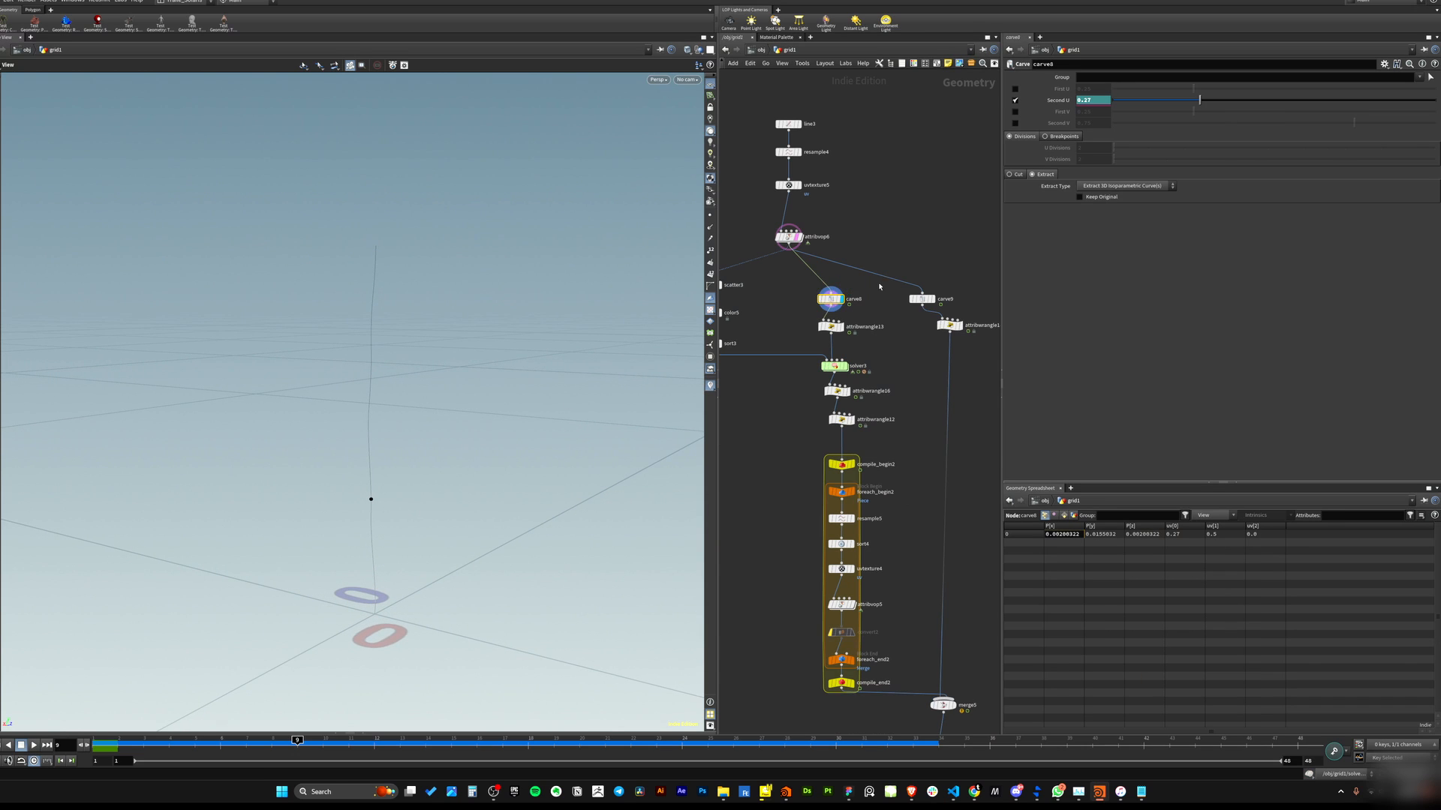
Select the attribwrangle13 node below carve8 and delete it.
{"action": "scroll", "coordinate": [821, 330], "scroll_direction": "up", "scroll_amount": 3}
{"action": "left_click", "coordinate": [830, 327]}
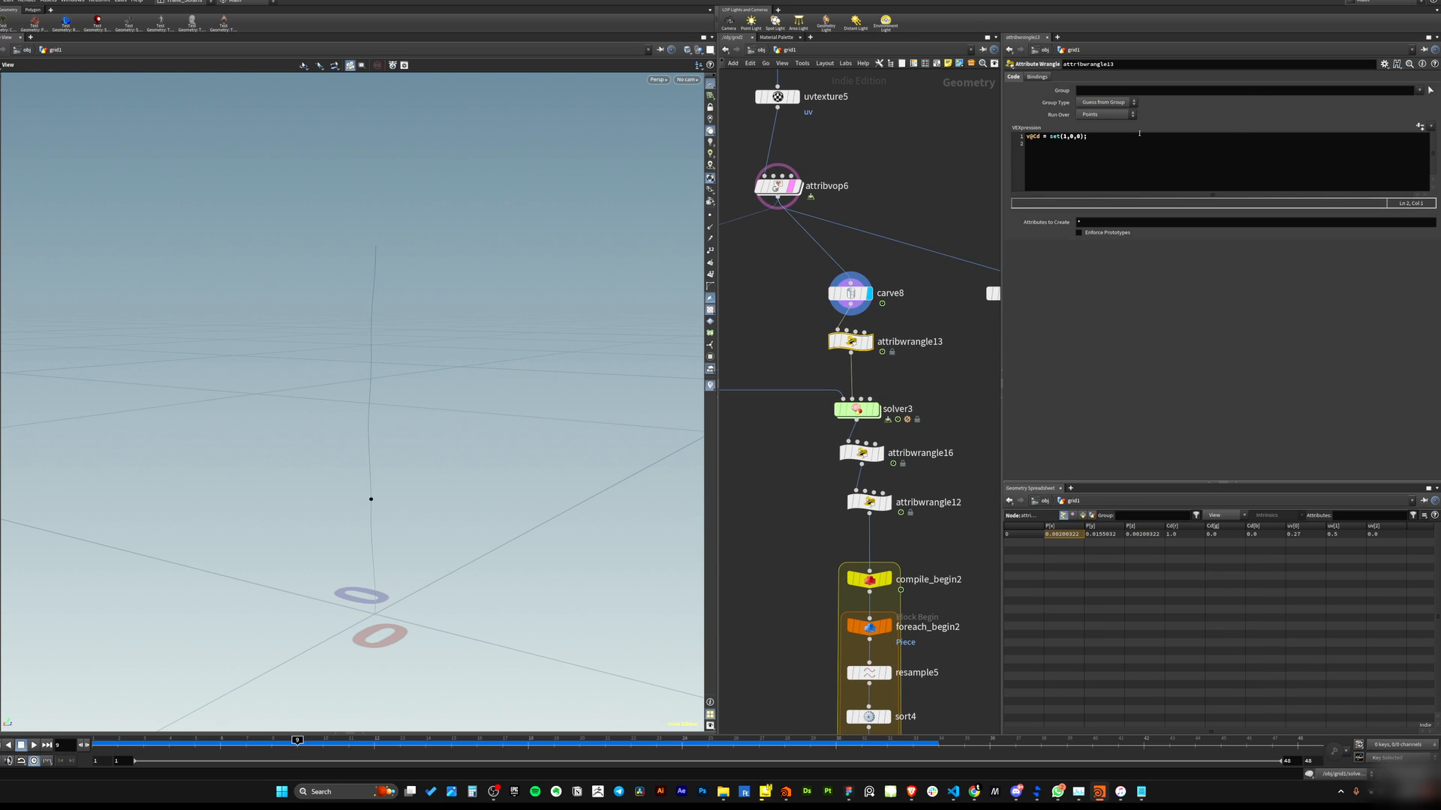
{"action": "left_click", "coordinate": [1088, 163]}
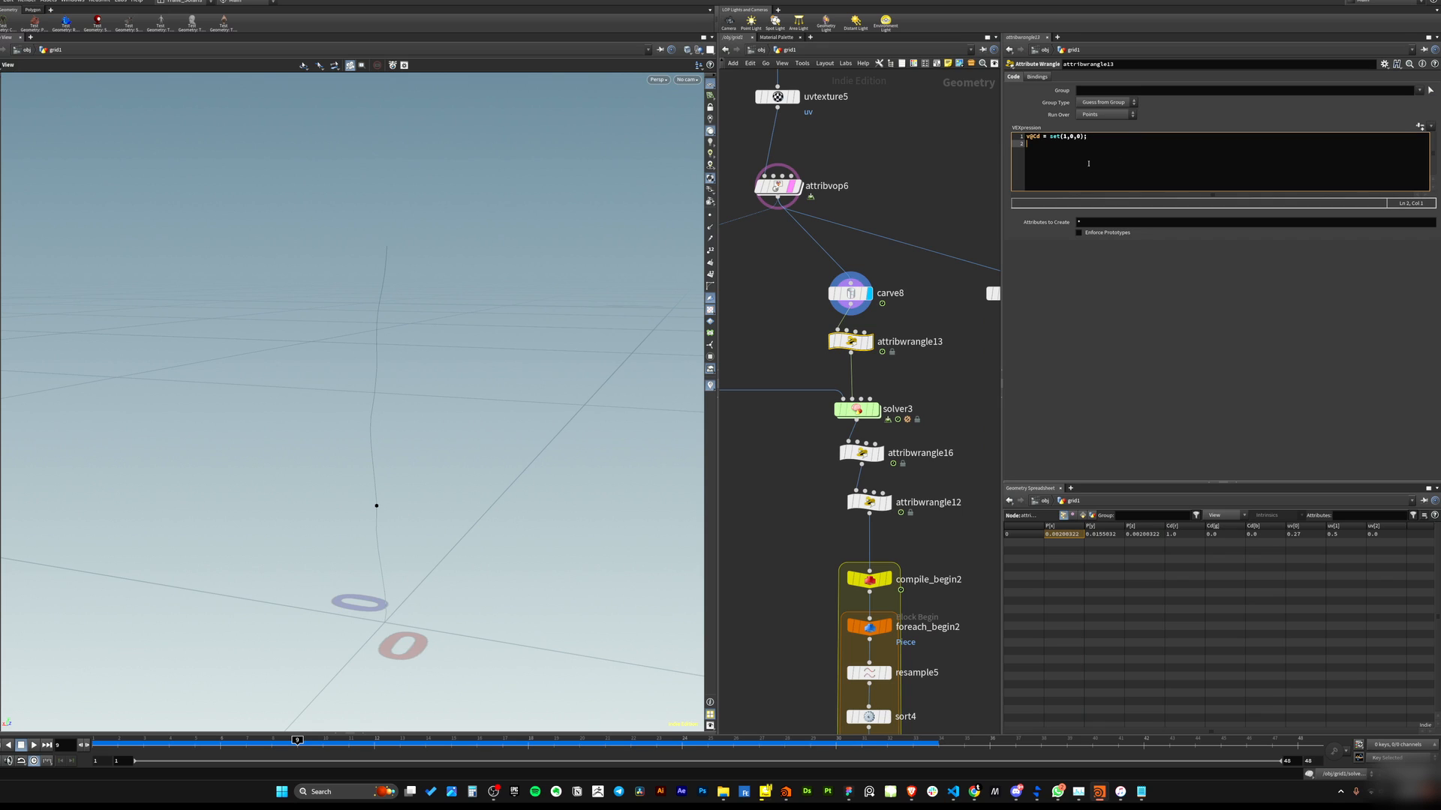
{"action": "left_click_drag", "start_coordinate": [807, 323], "coordinate": [907, 375]}
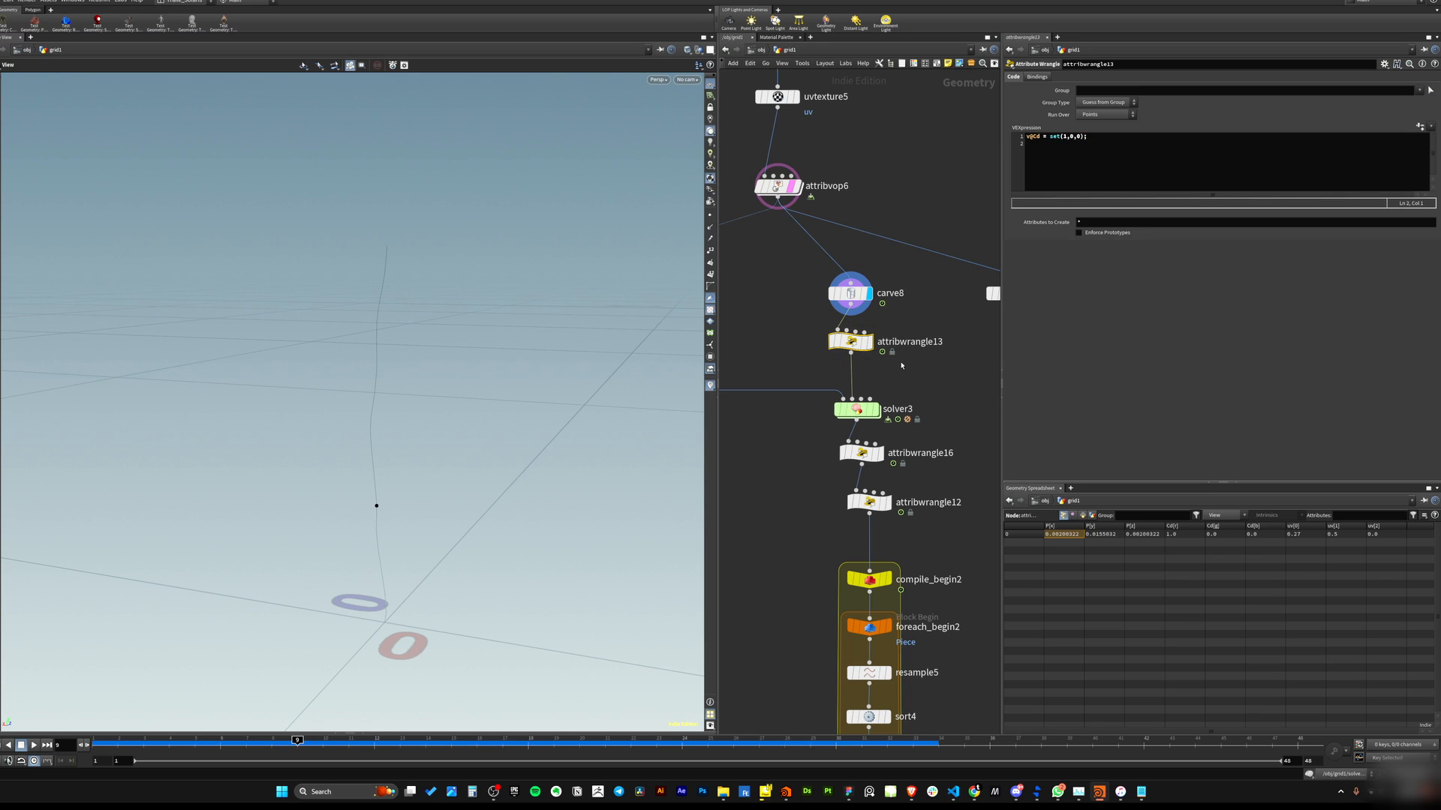
{"action": "key", "text": "Delete"}
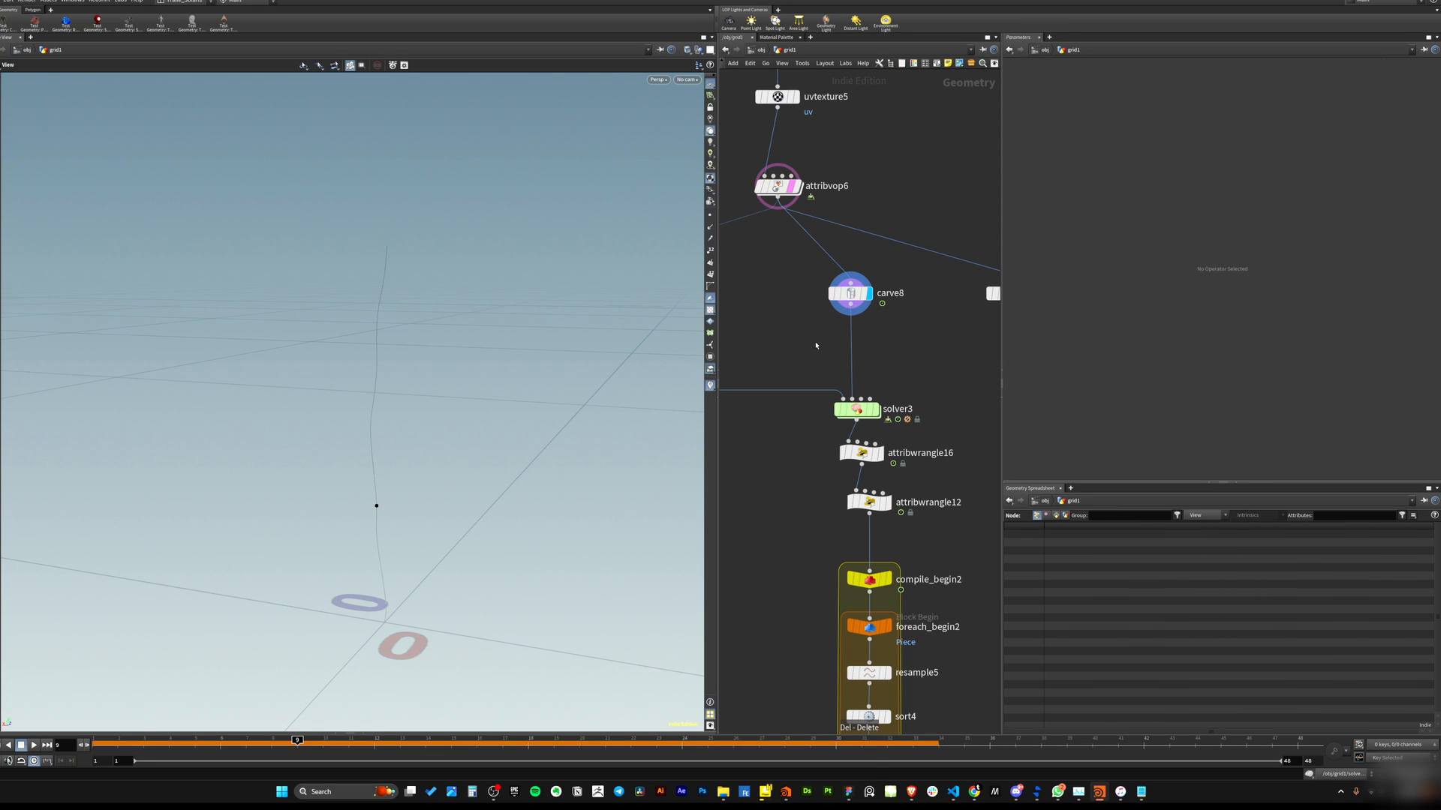
Add a Color node between carve8 and solver3.
{"action": "key", "text": "Tab"}
{"action": "type", "text": "col"}
{"action": "key", "text": "Return"}
{"action": "left_click", "coordinate": [850, 349]}
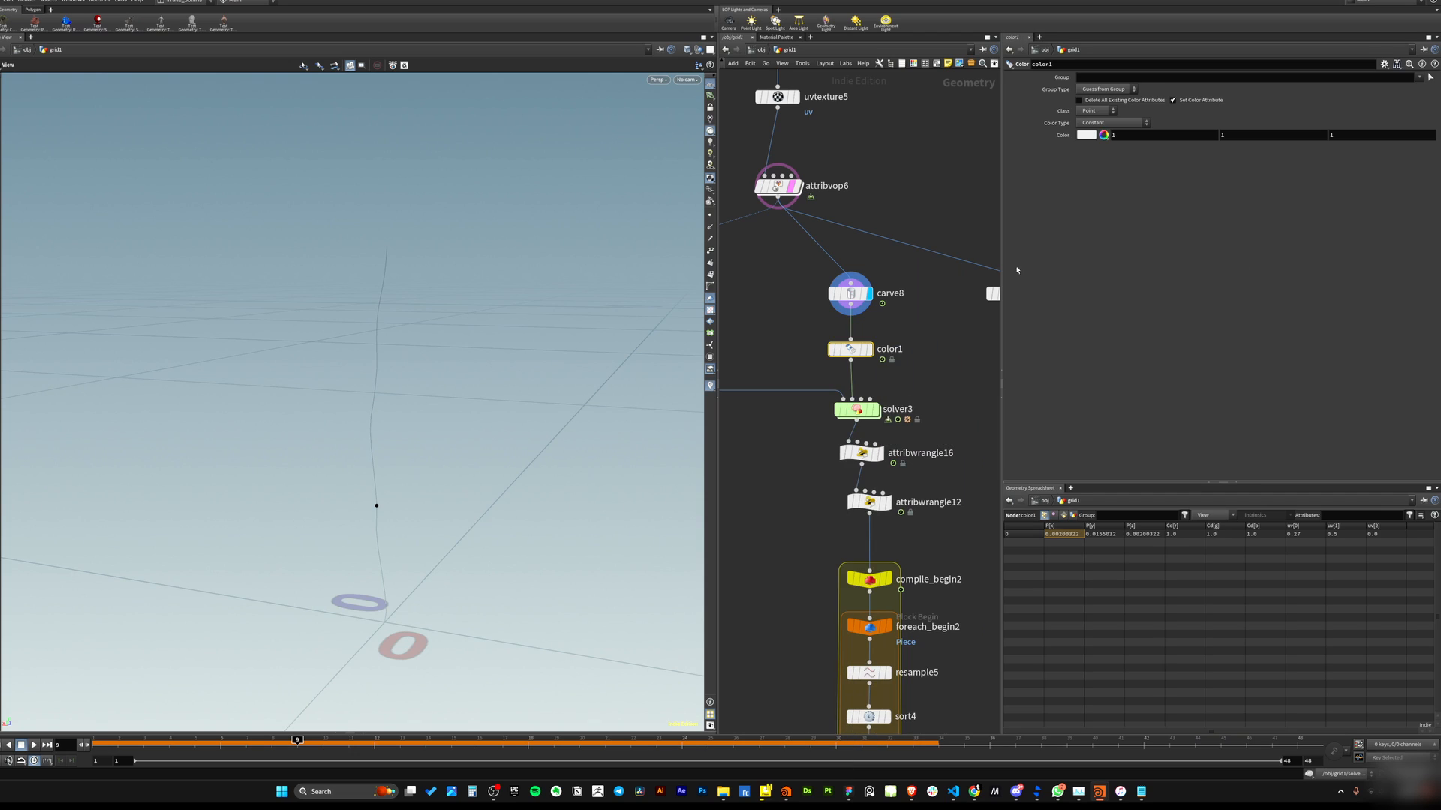
Set color1's color to red.
{"action": "left_click", "coordinate": [1087, 135]}
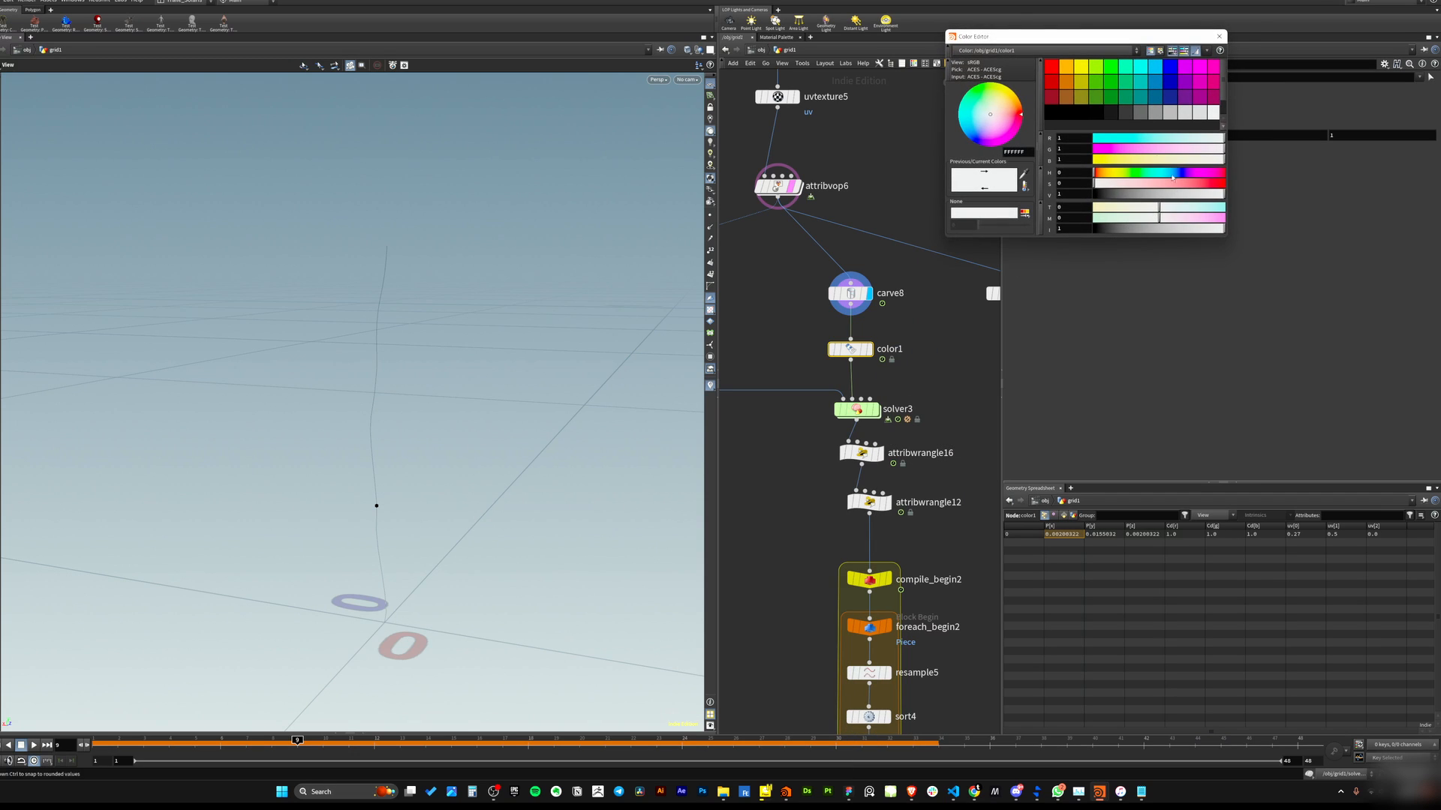
{"action": "left_click_drag", "start_coordinate": [1188, 184], "coordinate": [1226, 184]}
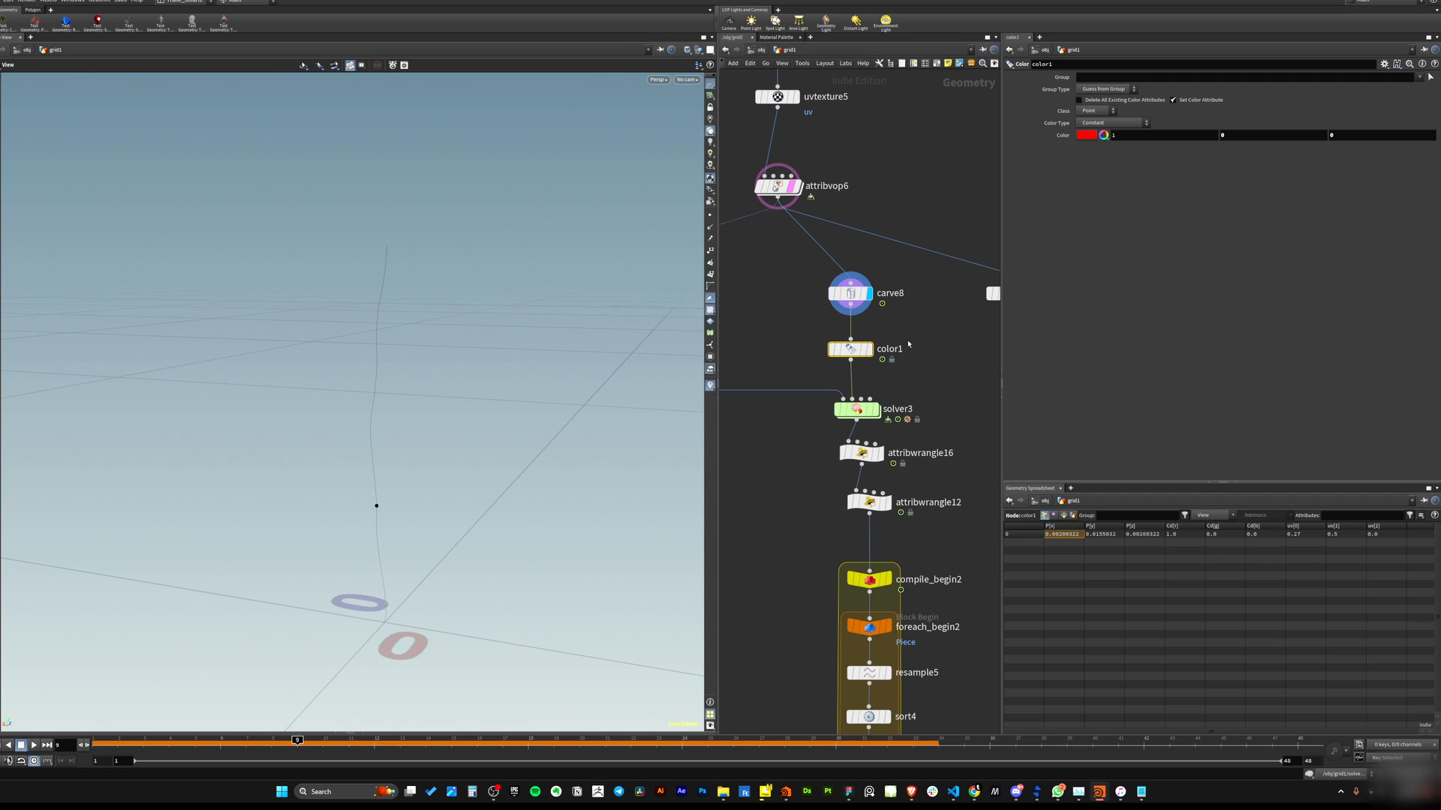
{"action": "key", "text": "r"}
{"action": "scroll", "coordinate": [508, 453], "scroll_direction": "up", "scroll_amount": 4}
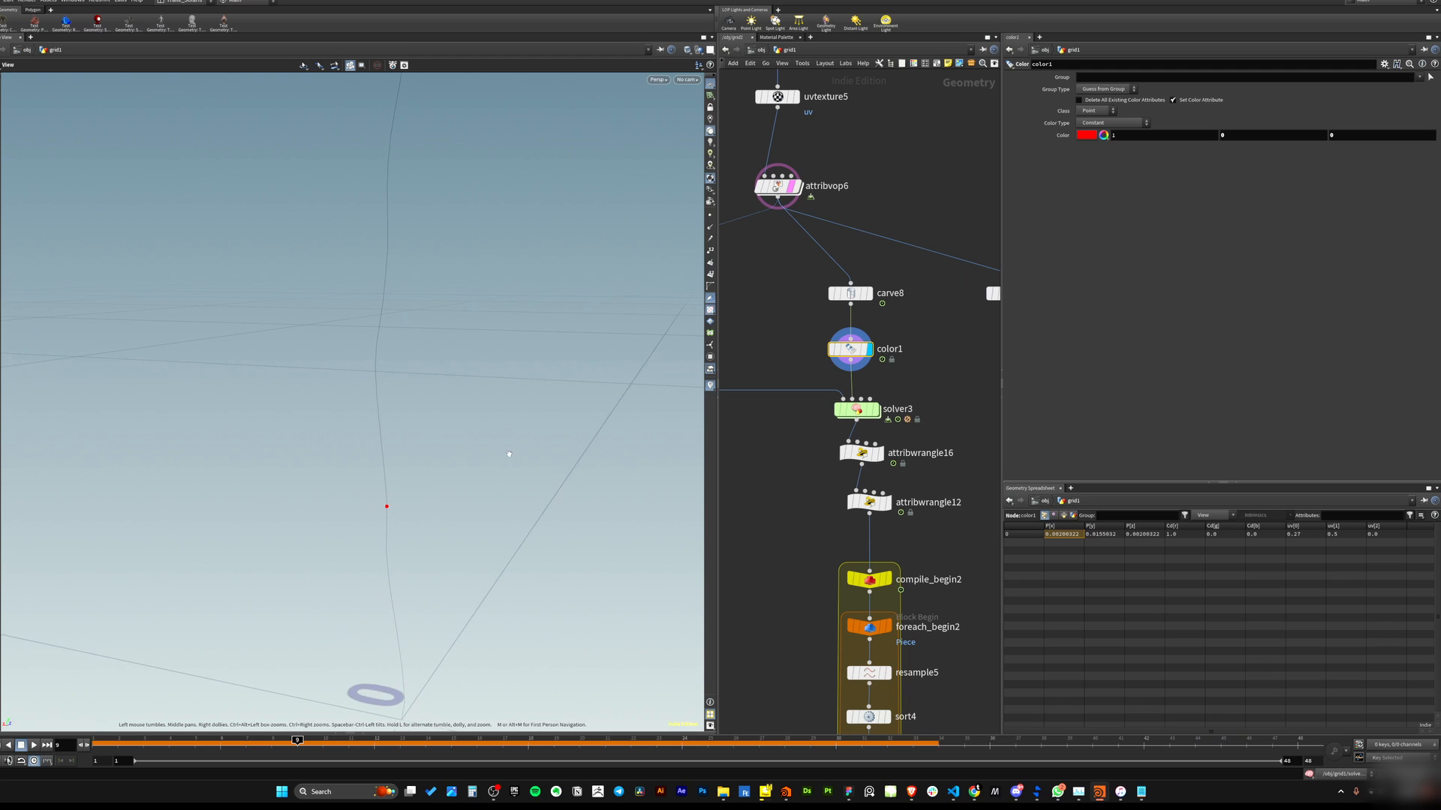
Orbit the viewport and display the sort3 node to view its points.
{"action": "left_click_drag", "start_coordinate": [508, 453], "coordinate": [390, 477]}
{"action": "middle_click_drag", "start_coordinate": [390, 477], "coordinate": [415, 432]}
{"action": "scroll", "coordinate": [416, 433], "scroll_direction": "down", "scroll_amount": 3}
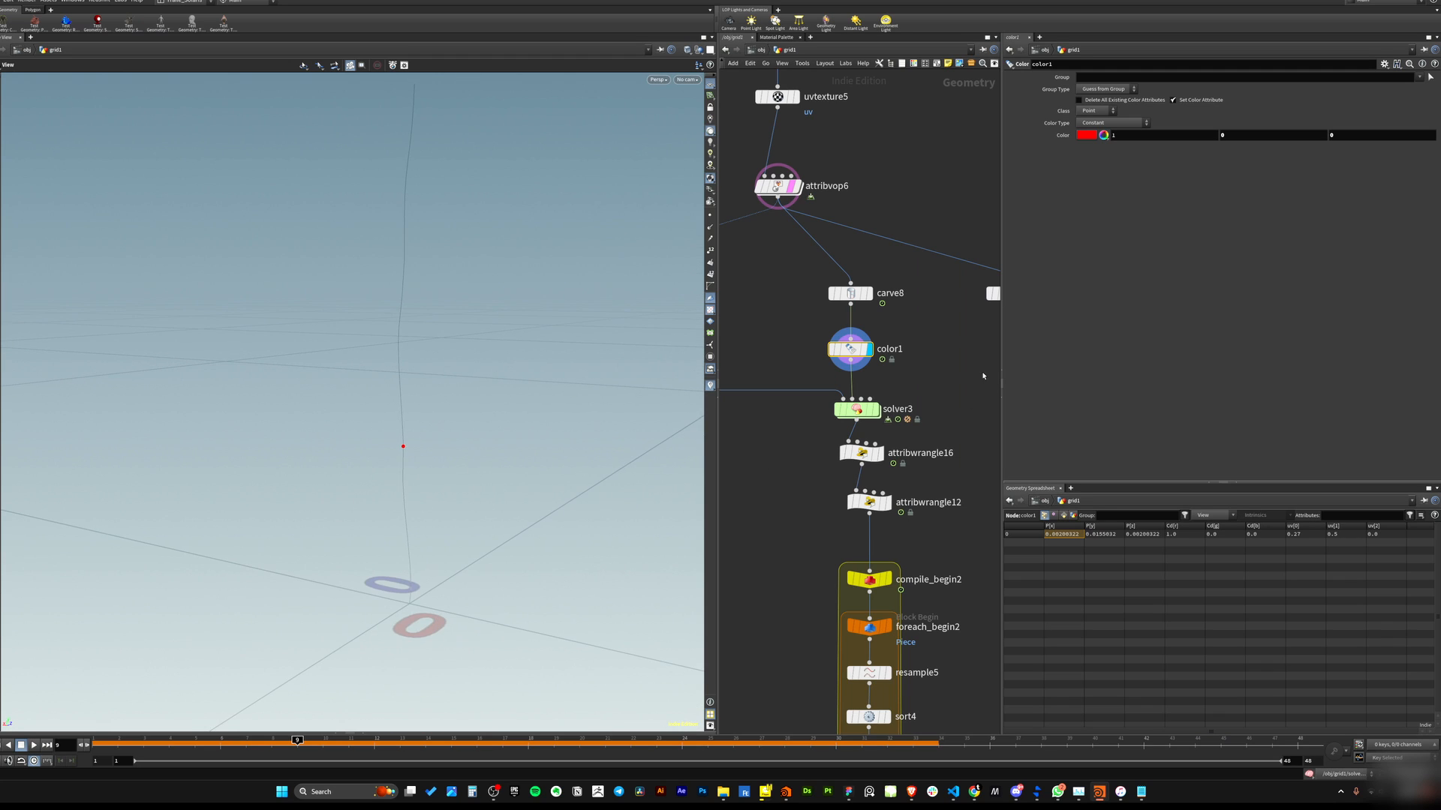
{"action": "middle_click_drag", "start_coordinate": [796, 460], "coordinate": [881, 486]}
{"action": "scroll", "coordinate": [852, 471], "scroll_direction": "down", "scroll_amount": 4}
{"action": "scroll", "coordinate": [812, 440], "scroll_direction": "up", "scroll_amount": 4}
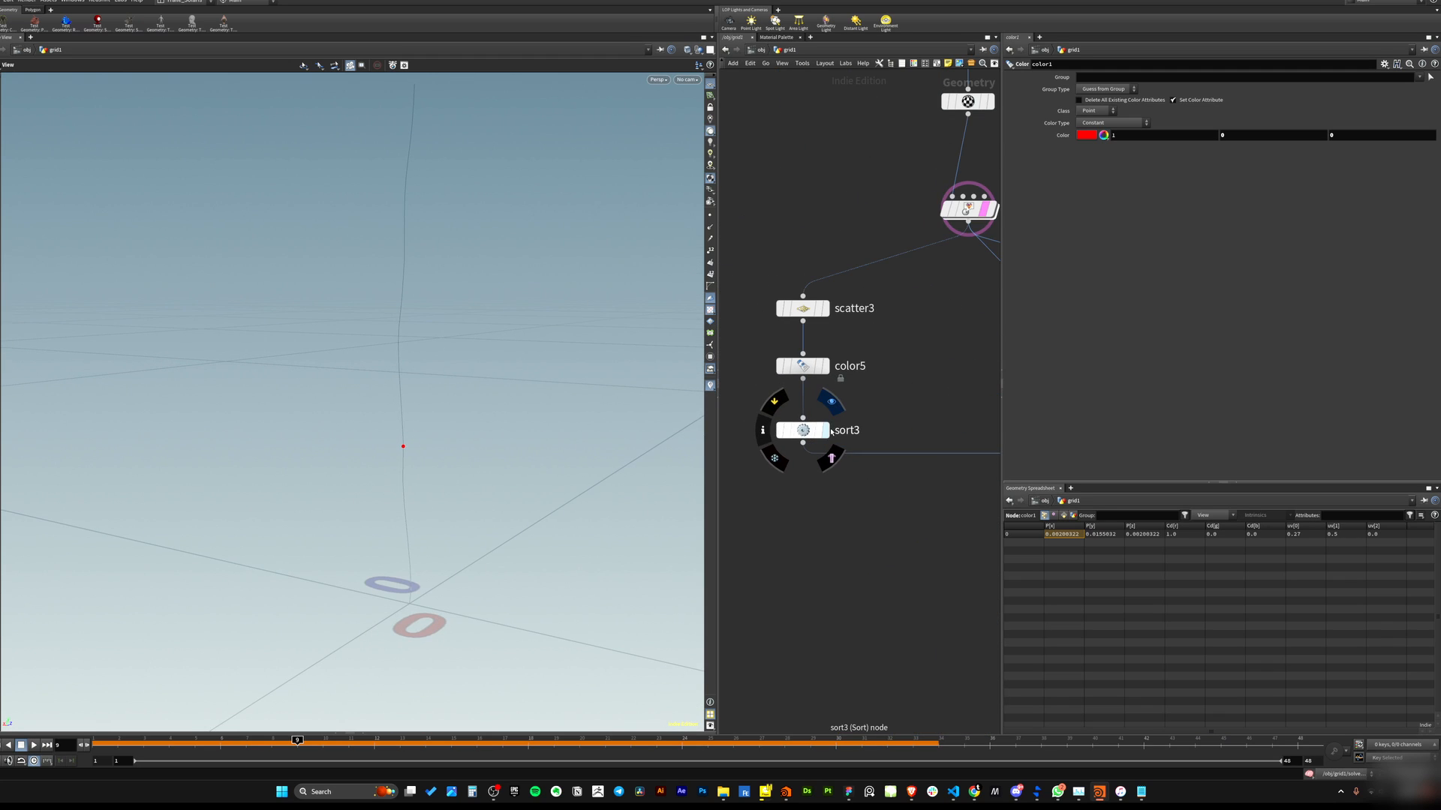
{"action": "left_click", "coordinate": [830, 403]}
{"action": "left_click_drag", "start_coordinate": [371, 383], "coordinate": [389, 445]}
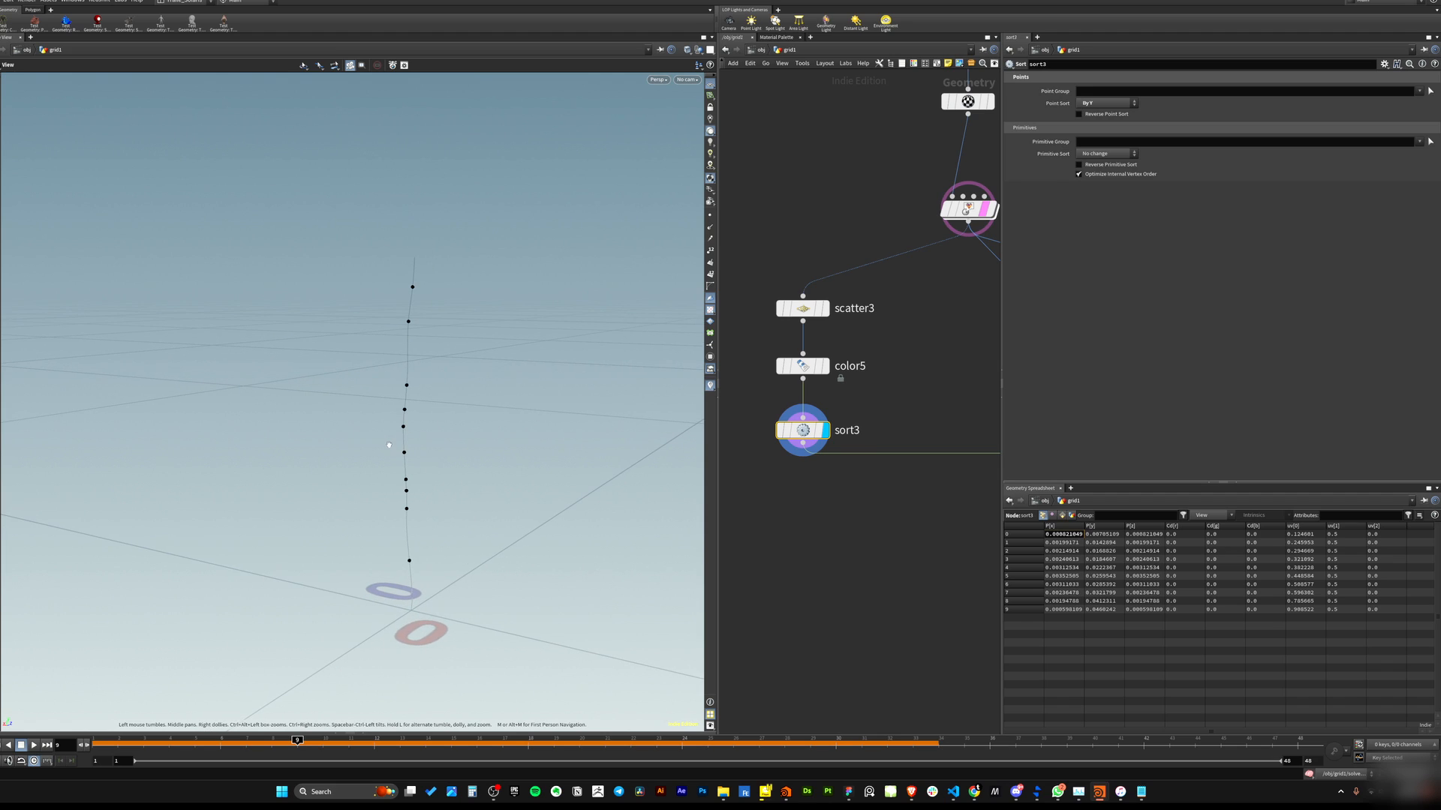
Display color1 and scrub the timeline to view the red growing point.
{"action": "middle_click_drag", "start_coordinate": [903, 508], "coordinate": [826, 472]}
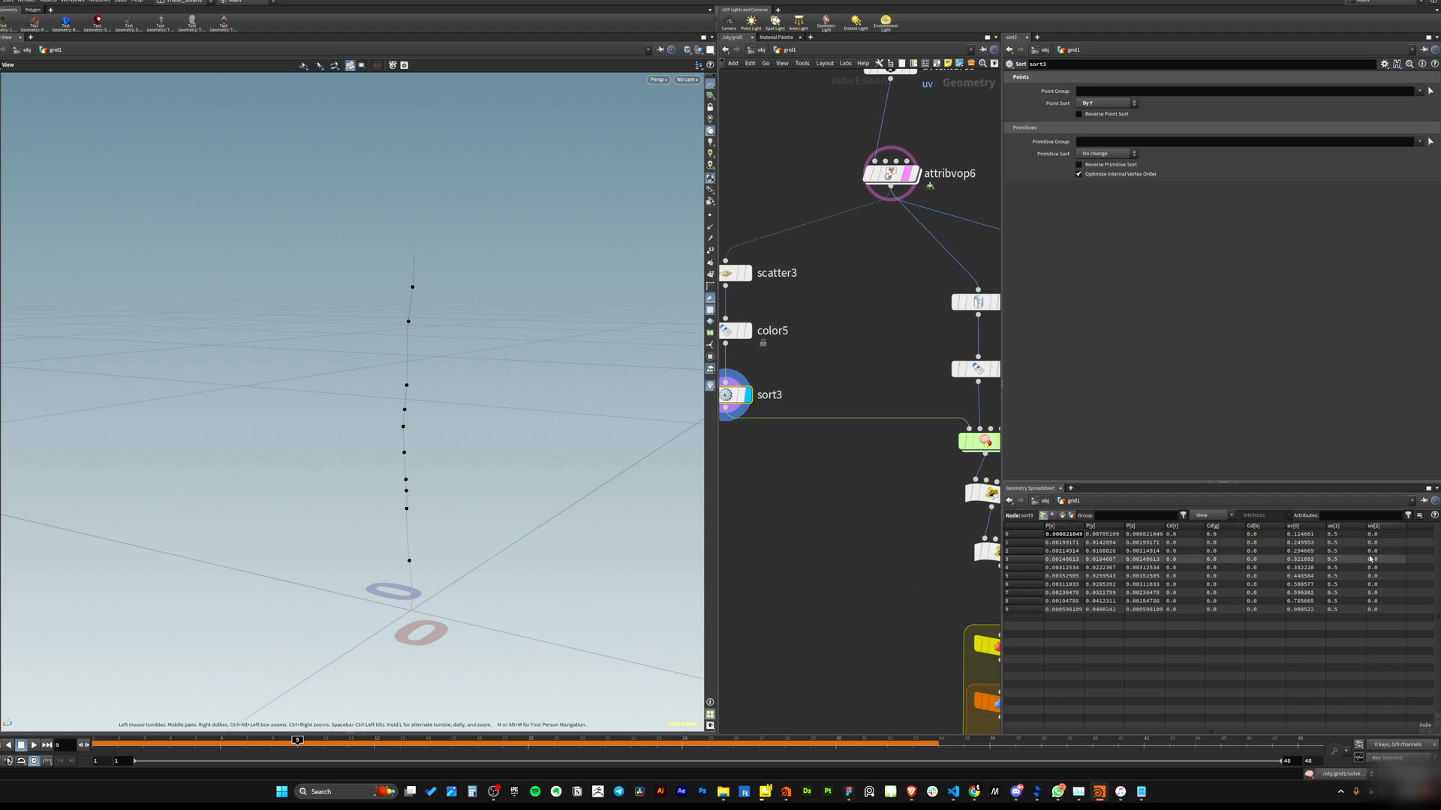
{"action": "middle_click_drag", "start_coordinate": [953, 330], "coordinate": [818, 456]}
{"action": "scroll", "coordinate": [822, 456], "scroll_direction": "down", "scroll_amount": 2}
{"action": "left_click", "coordinate": [838, 490]}
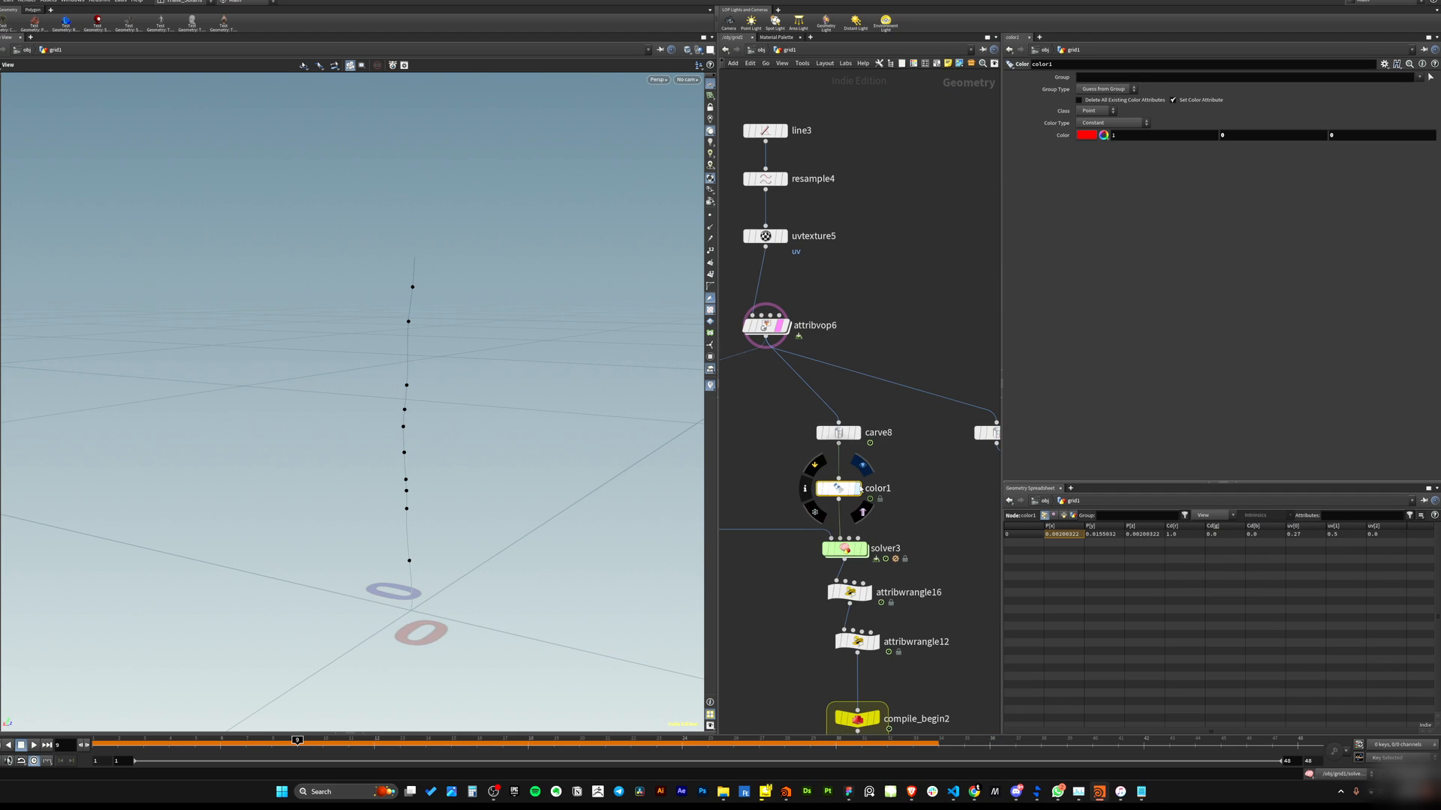
{"action": "left_click", "coordinate": [861, 468]}
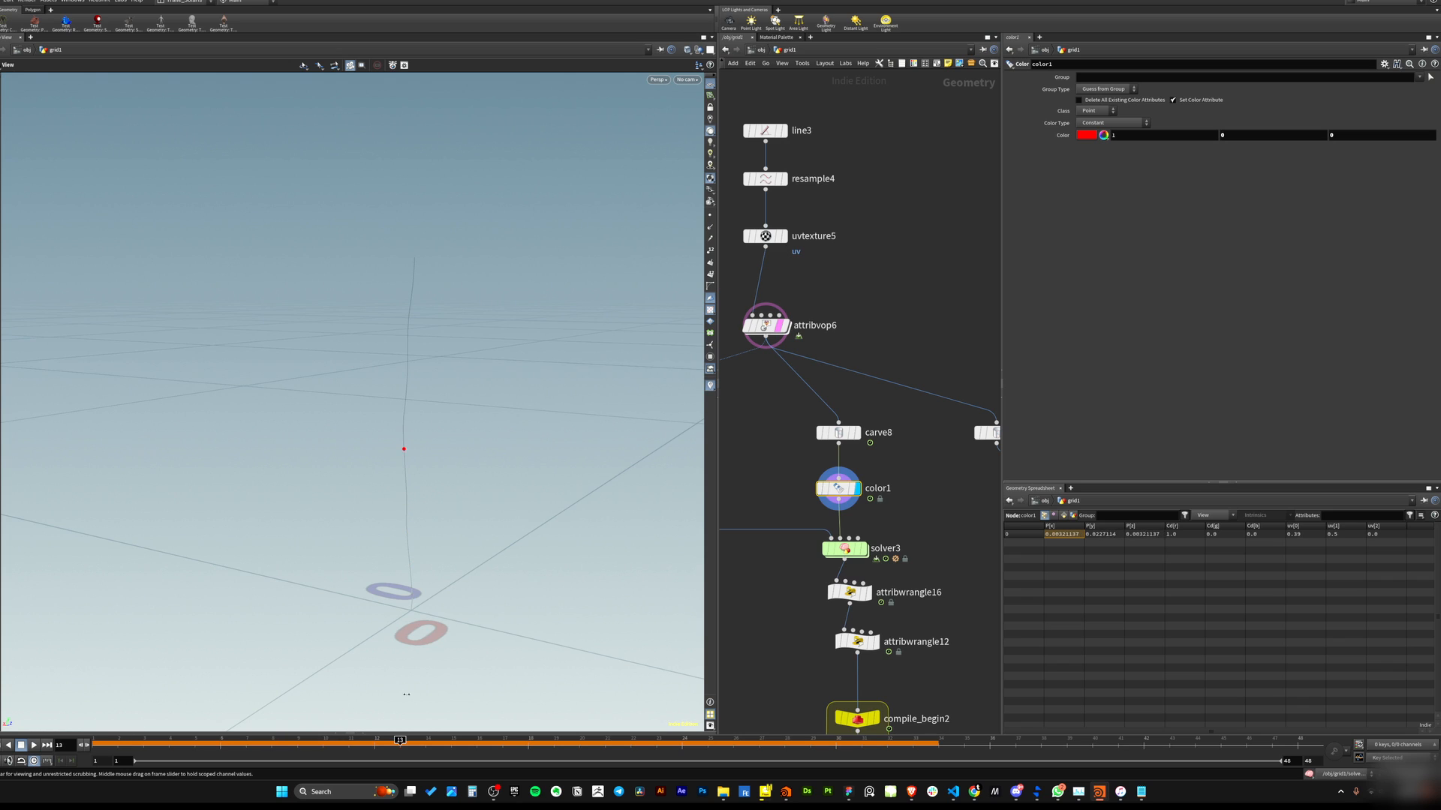
{"action": "middle_click_drag", "start_coordinate": [916, 513], "coordinate": [970, 409]}
{"action": "left_click_drag", "start_coordinate": [959, 417], "coordinate": [861, 461]}
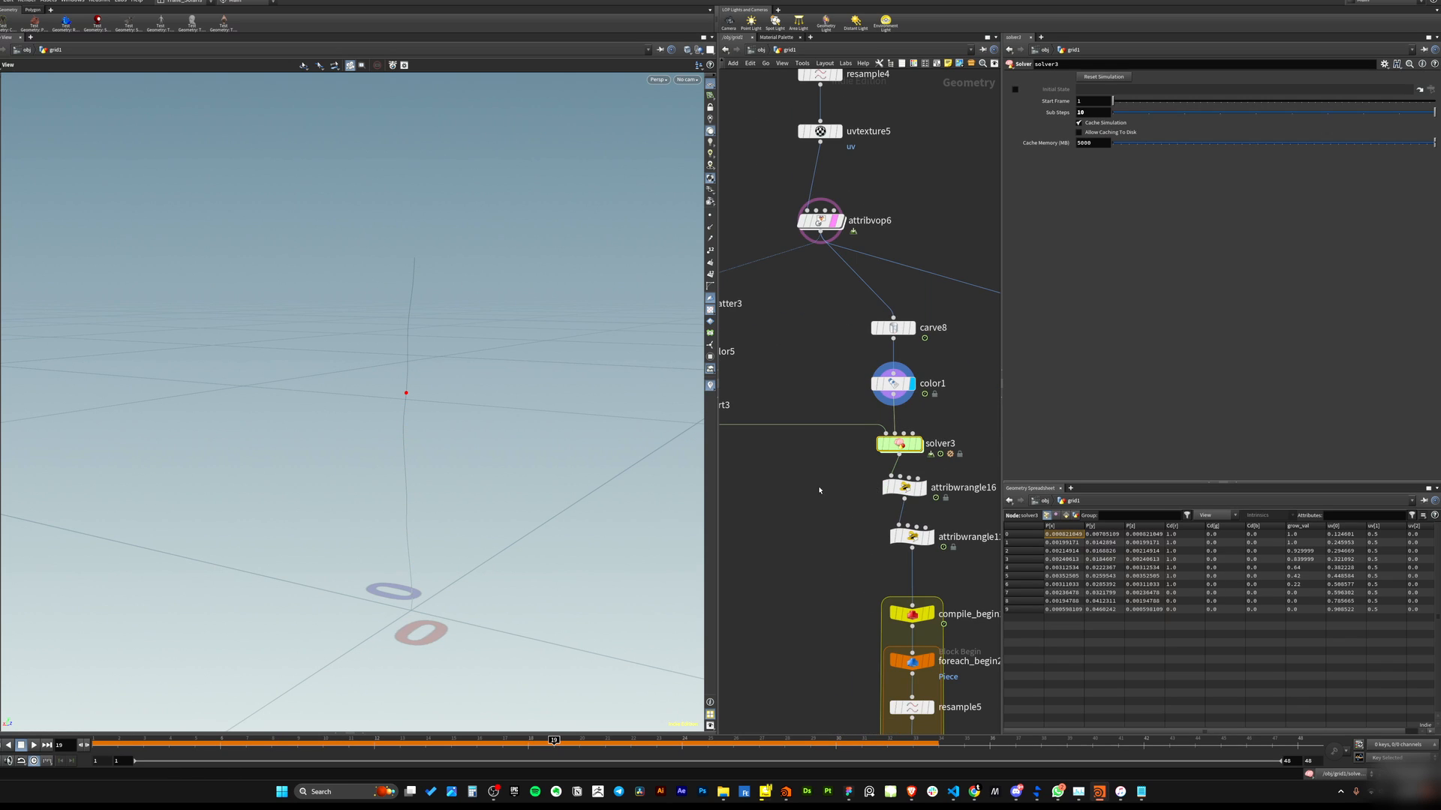
Select sort3 and inspect its points and parameters alongside the solver branch.
{"action": "middle_click_drag", "start_coordinate": [820, 490], "coordinate": [904, 535]}
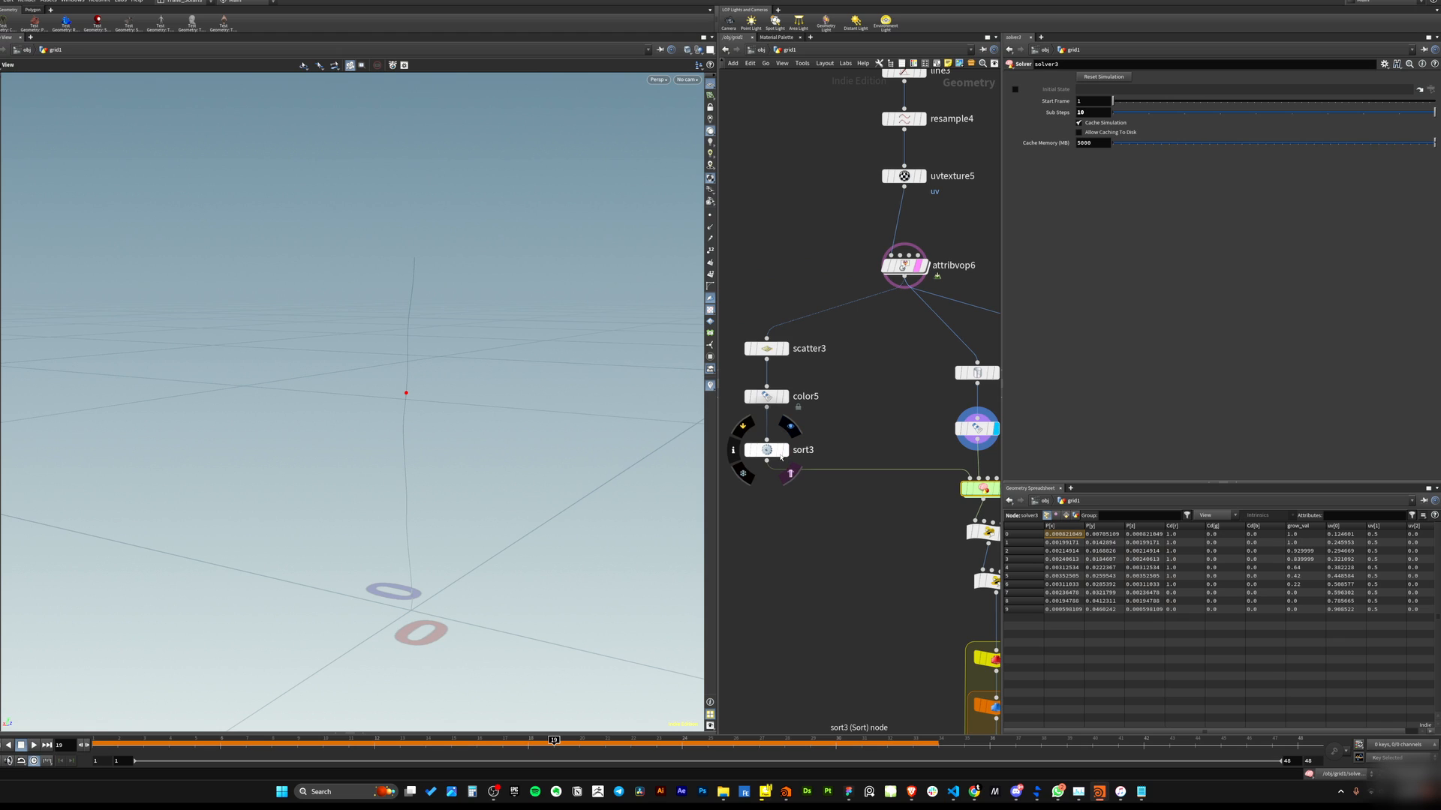
{"action": "left_click", "coordinate": [779, 454]}
{"action": "left_click_drag", "start_coordinate": [833, 421], "coordinate": [766, 475]}
{"action": "left_click_drag", "start_coordinate": [415, 428], "coordinate": [366, 463]}
{"action": "middle_click_drag", "start_coordinate": [861, 499], "coordinate": [776, 506]}
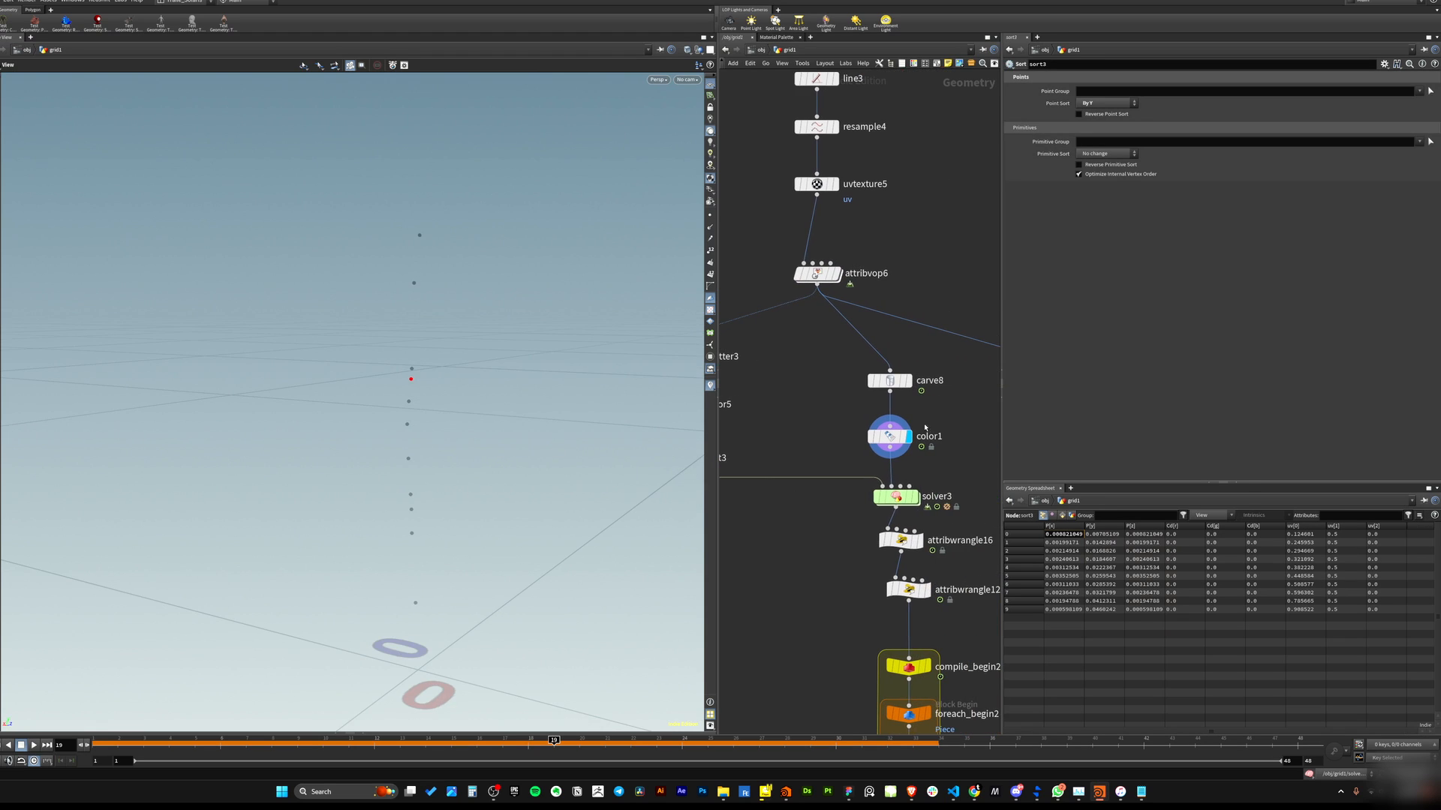
Select color1 and scrub the timeline to watch the red point move along the line.
{"action": "left_click", "coordinate": [889, 436]}
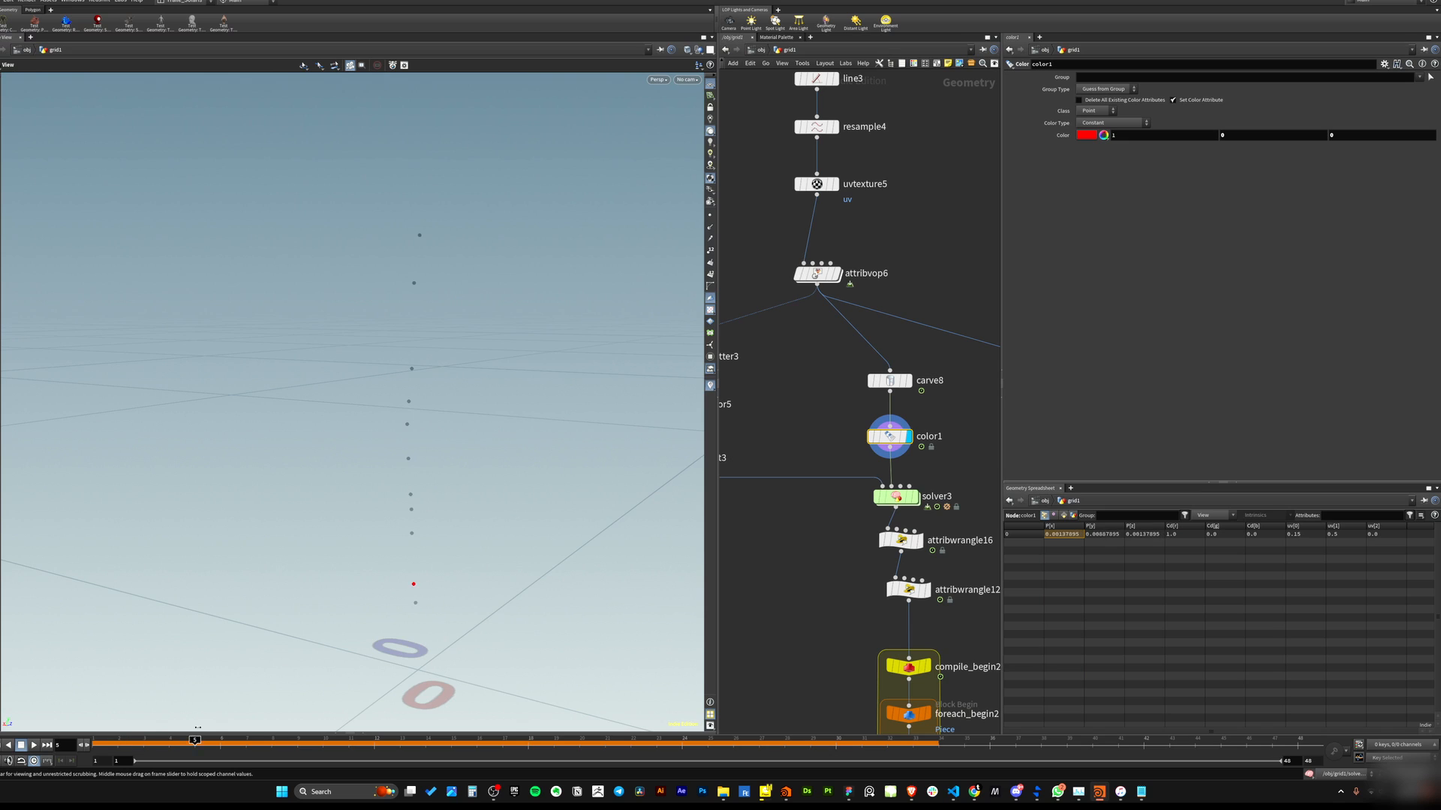
{"action": "left_click_drag", "start_coordinate": [480, 741], "coordinate": [113, 727]}
{"action": "left_click_drag", "start_coordinate": [122, 725], "coordinate": [367, 667]}
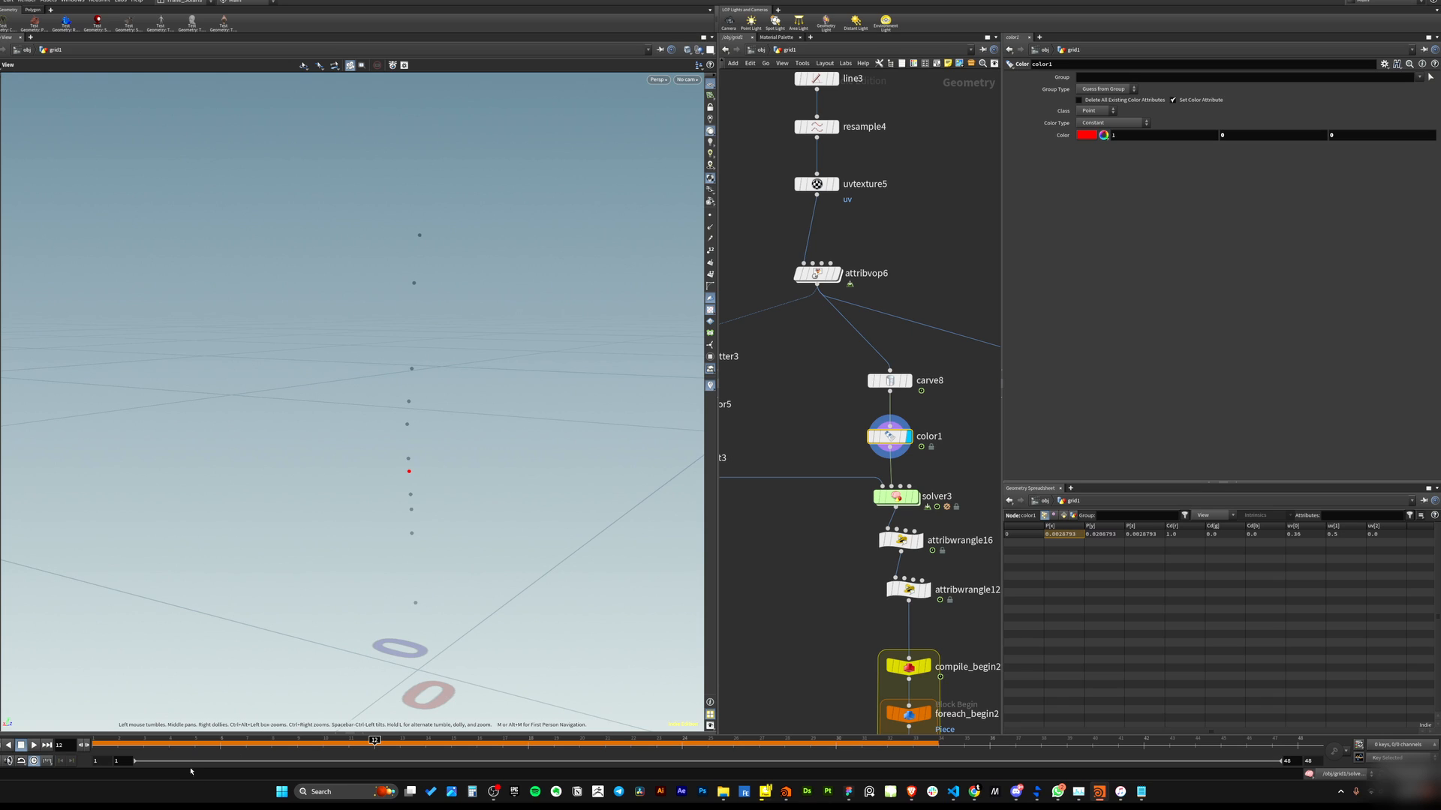
{"action": "left_click_drag", "start_coordinate": [177, 744], "coordinate": [428, 688]}
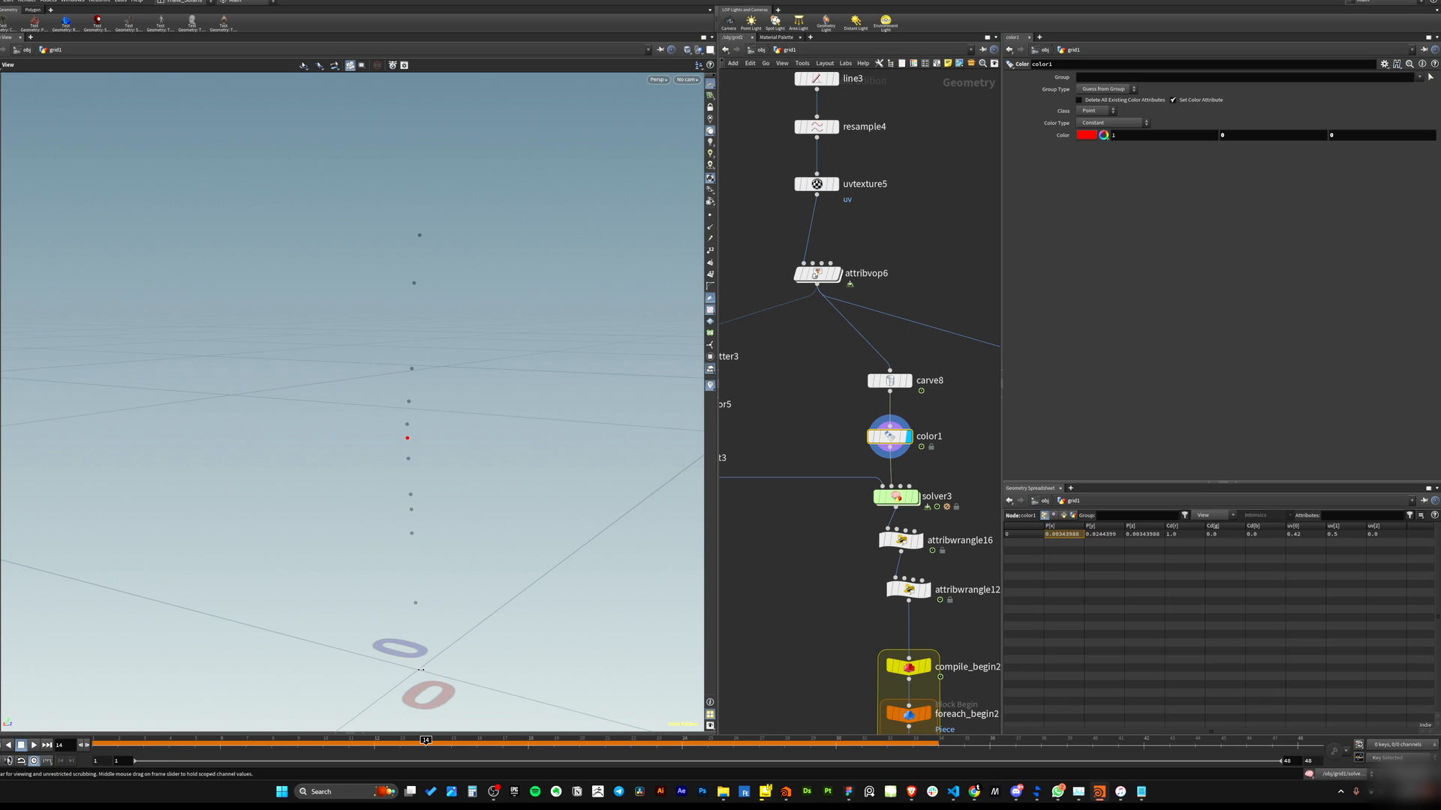
Dive into the solver3 network and return the timeline to the first frame.
{"action": "middle_click_drag", "start_coordinate": [896, 500], "coordinate": [852, 472]}
{"action": "double_click", "coordinate": [852, 470]}
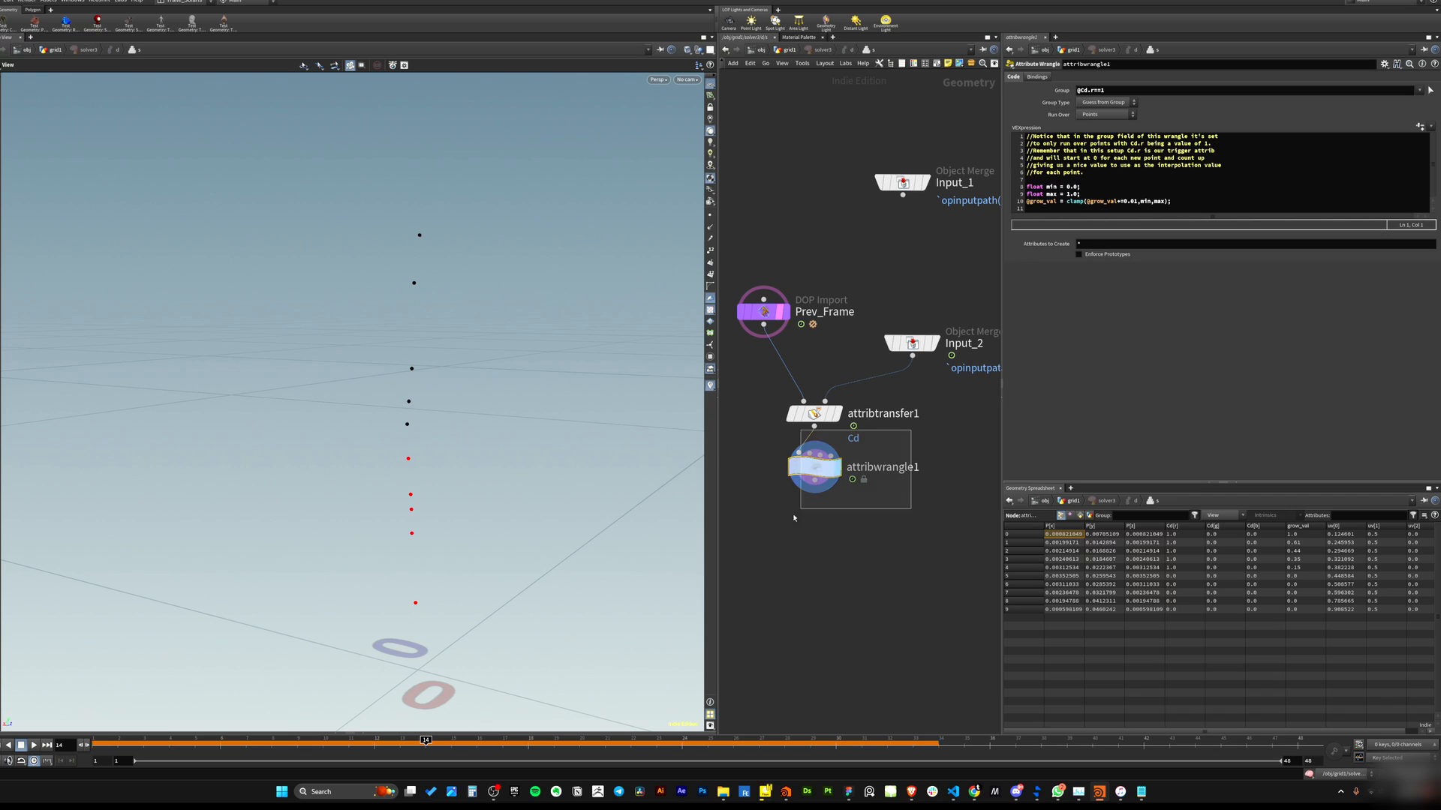
{"action": "left_click", "coordinate": [1, 745]}
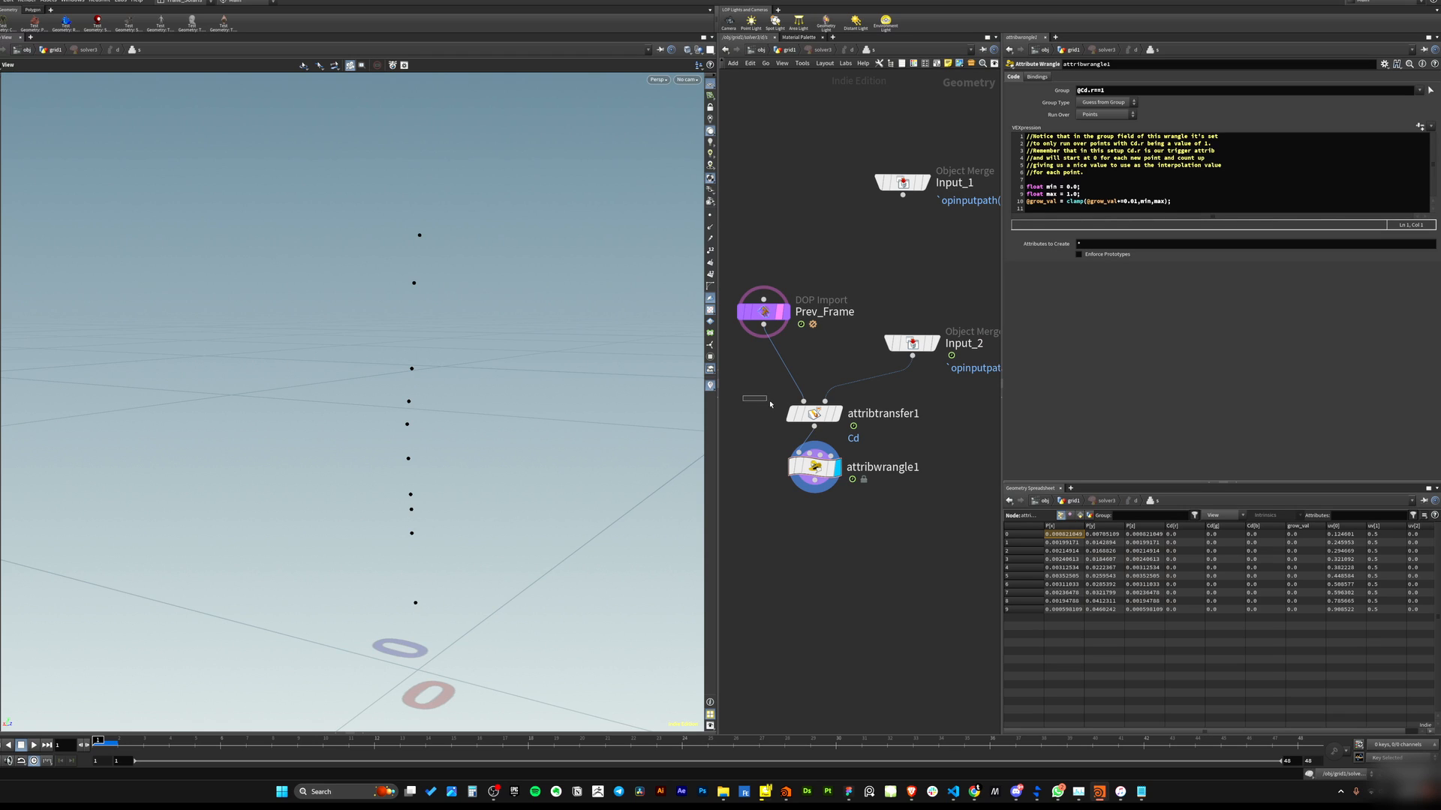
Inspect attribtransfer1 inside the solver, go back up a level and scrub the timeline.
{"action": "left_click", "coordinate": [814, 415]}
{"action": "middle_click_drag", "start_coordinate": [823, 427], "coordinate": [818, 474]}
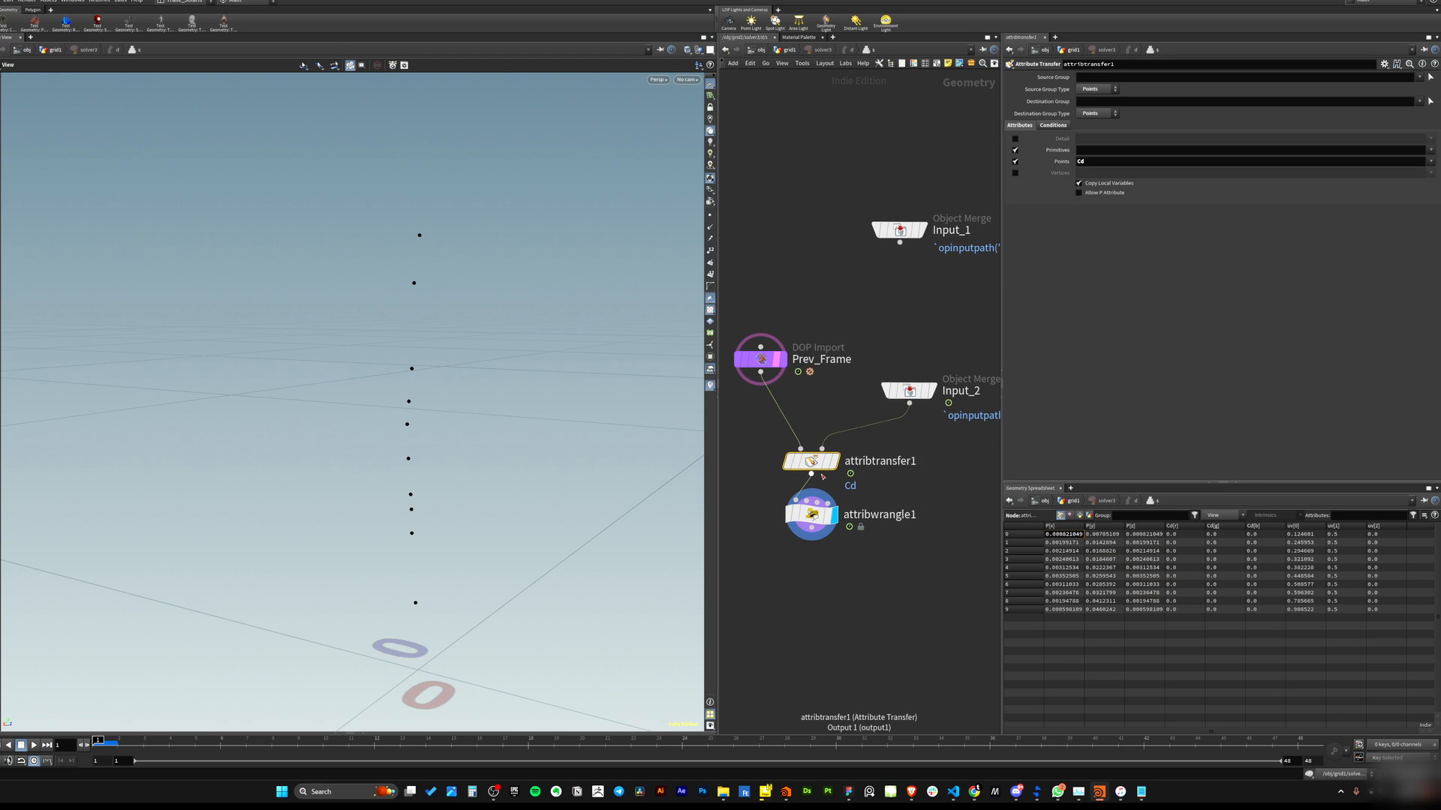
{"action": "key", "text": "u"}
{"action": "left_click_drag", "start_coordinate": [923, 384], "coordinate": [812, 425]}
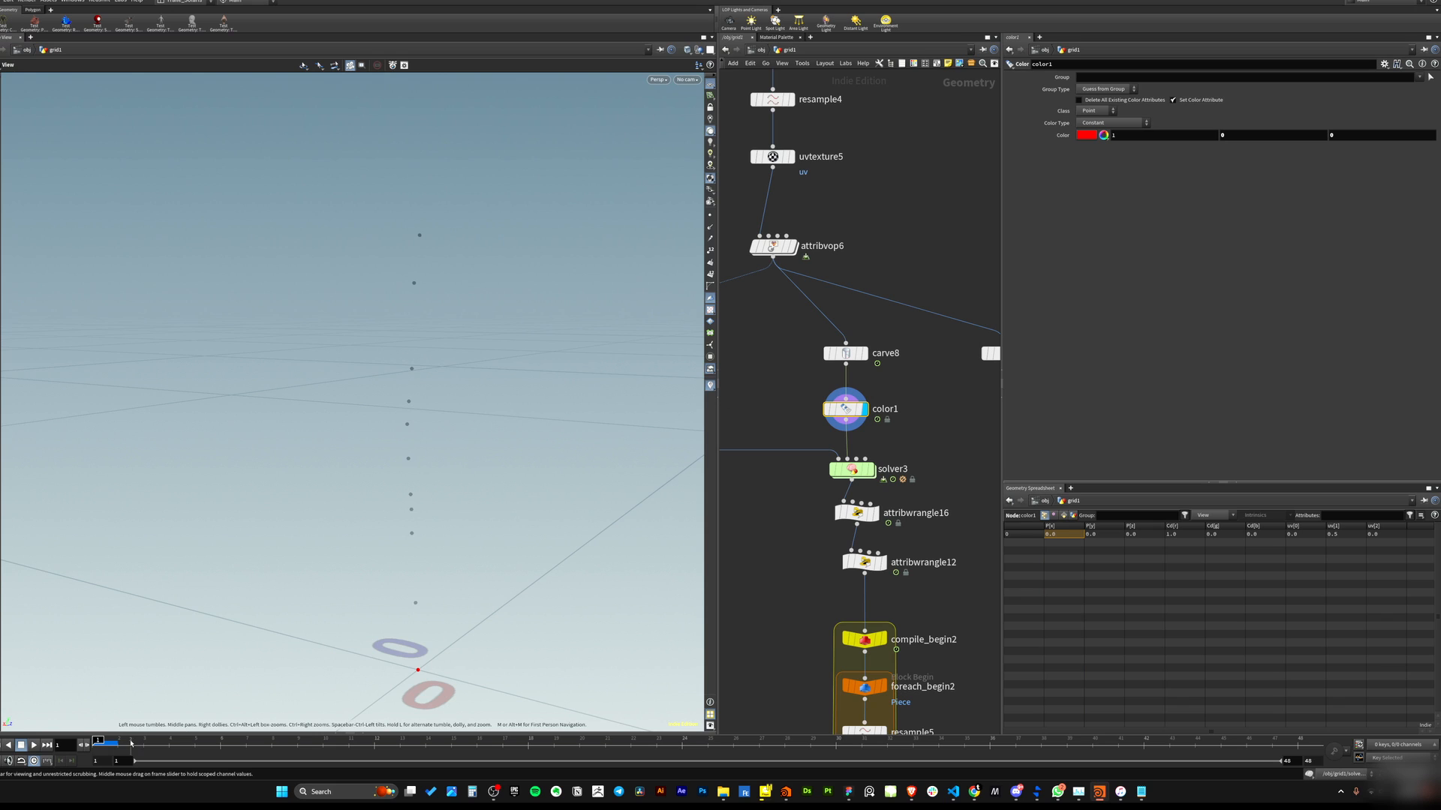
{"action": "left_click_drag", "start_coordinate": [112, 744], "coordinate": [246, 744]}
Examine the sort3 branch and scrub the timeline to compare its points with the solver output.
{"action": "middle_click_drag", "start_coordinate": [794, 337], "coordinate": [975, 385]}
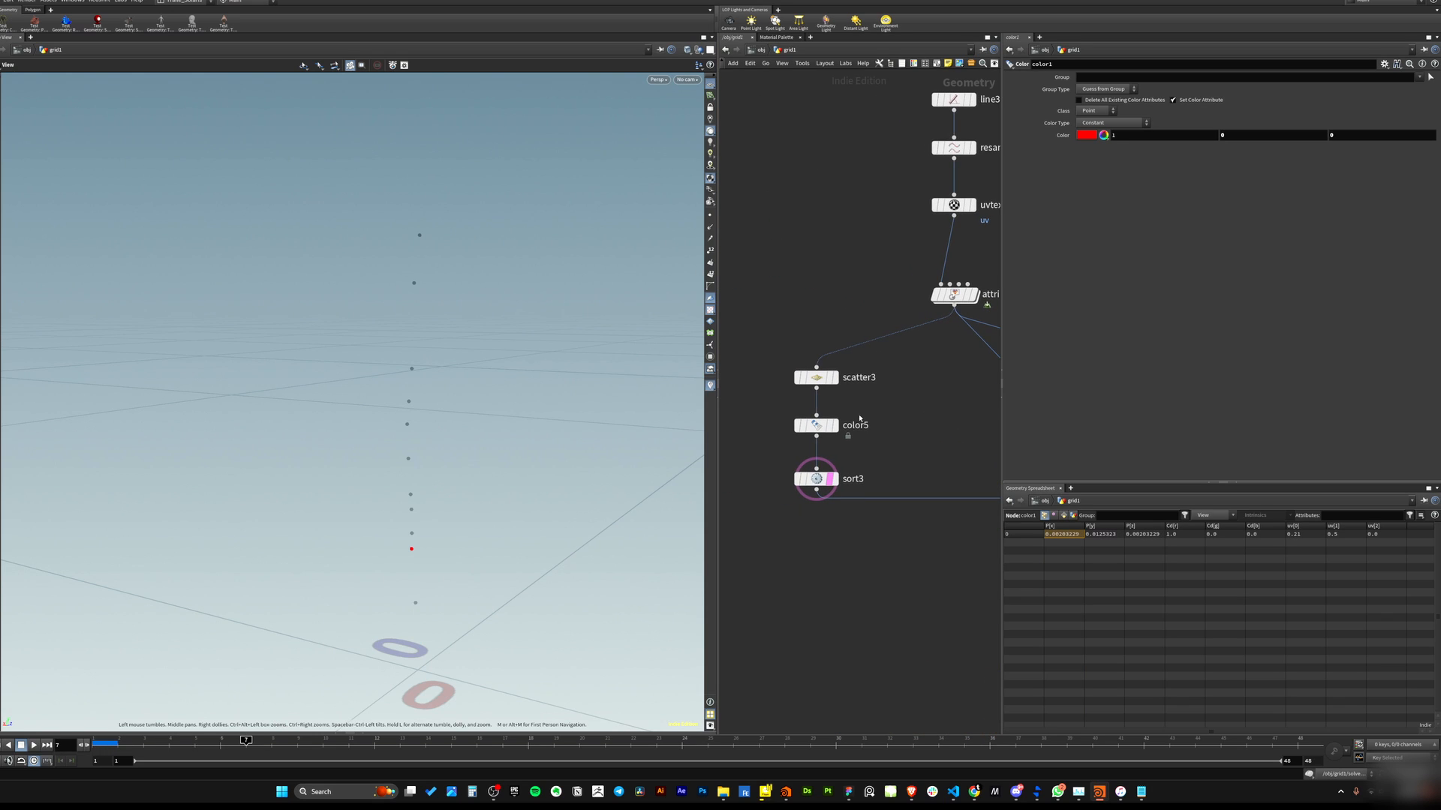
{"action": "left_click", "coordinate": [841, 502]}
{"action": "middle_click_drag", "start_coordinate": [971, 467], "coordinate": [791, 405]}
{"action": "left_click_drag", "start_coordinate": [822, 387], "coordinate": [872, 422]}
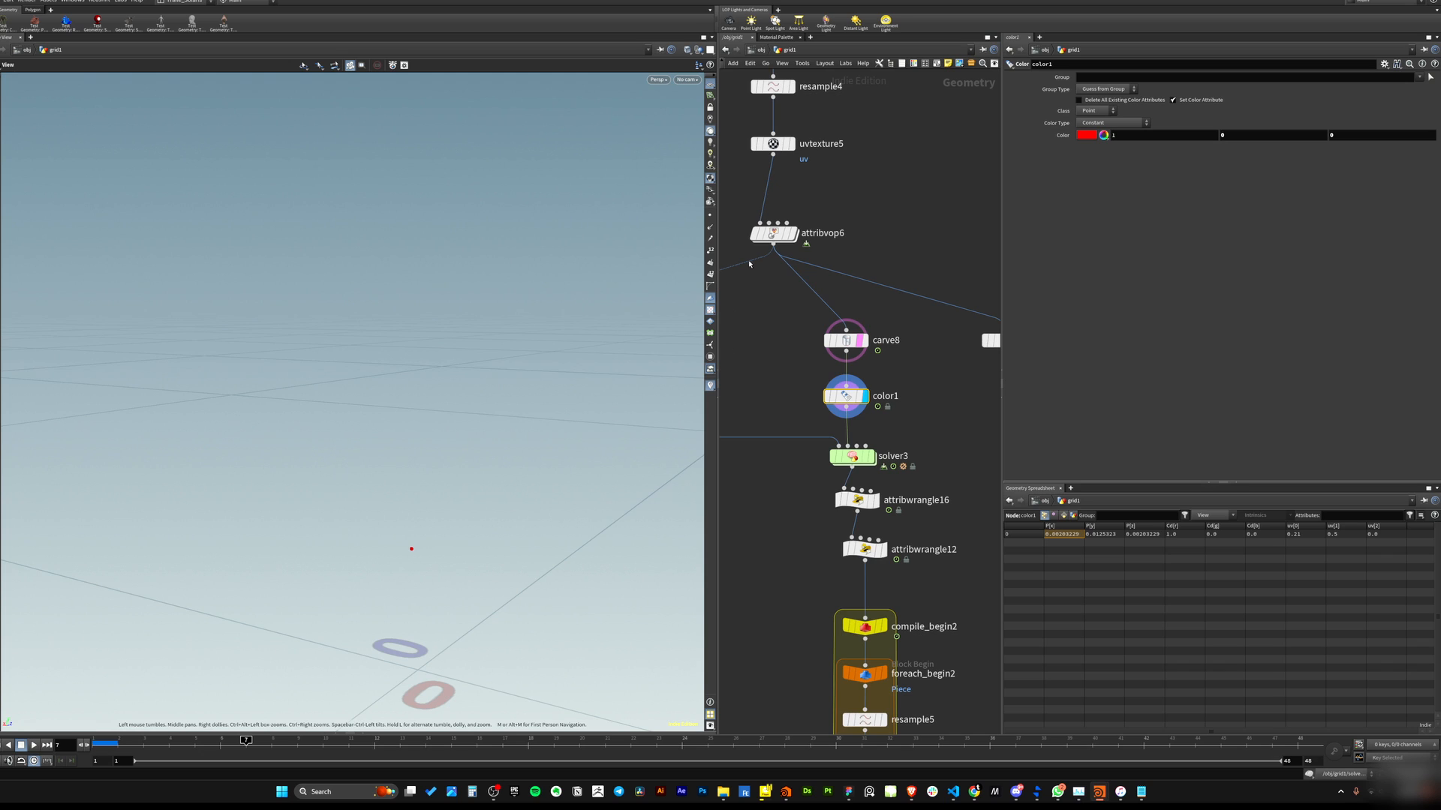
{"action": "middle_click_drag", "start_coordinate": [773, 234], "coordinate": [733, 196]}
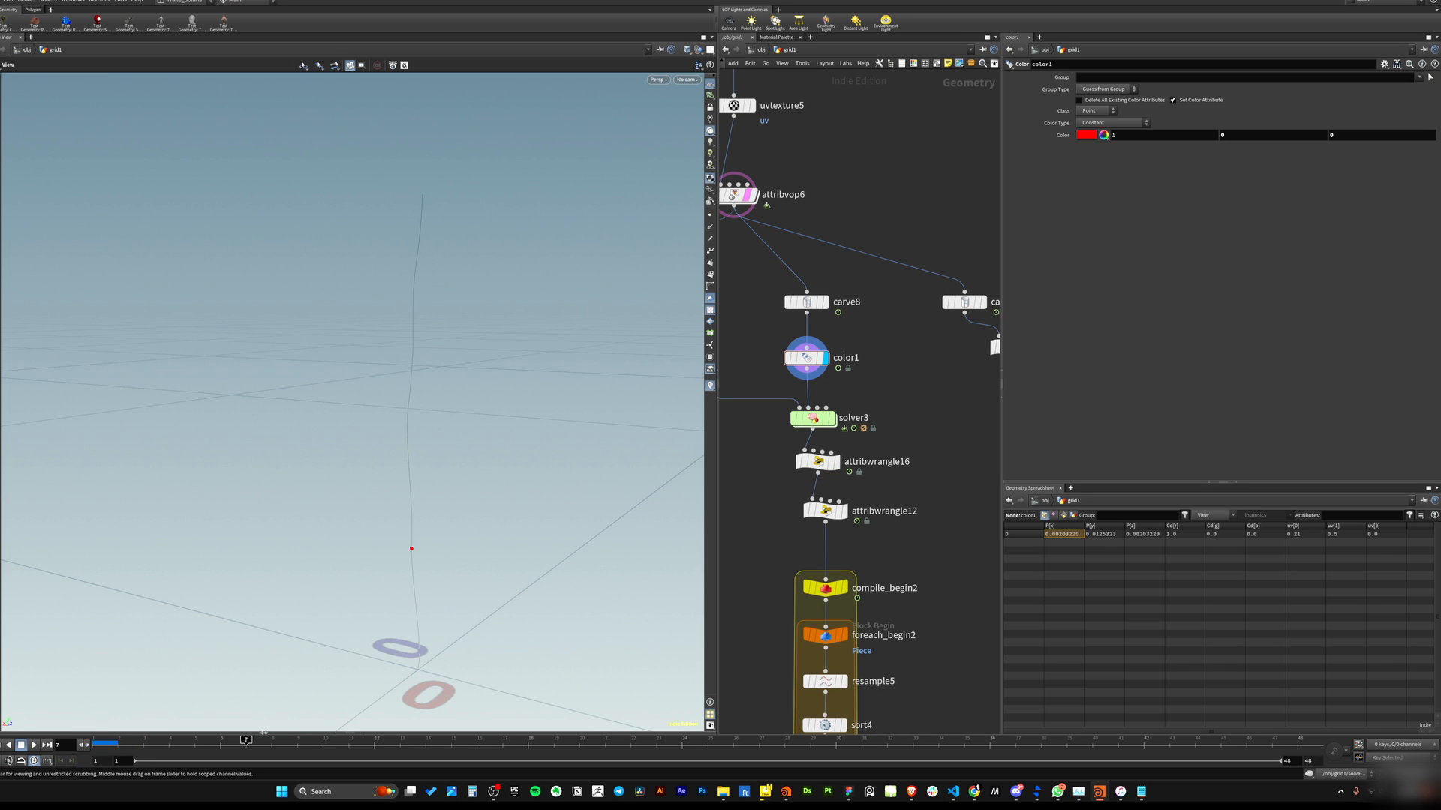
{"action": "left_click_drag", "start_coordinate": [257, 741], "coordinate": [502, 741]}
Orbit the viewport and dive back into solver3 to examine its internal nodes.
{"action": "middle_click_drag", "start_coordinate": [912, 422], "coordinate": [957, 418]}
{"action": "left_click_drag", "start_coordinate": [957, 394], "coordinate": [824, 432]}
{"action": "middle_click_drag", "start_coordinate": [965, 414], "coordinate": [938, 492]}
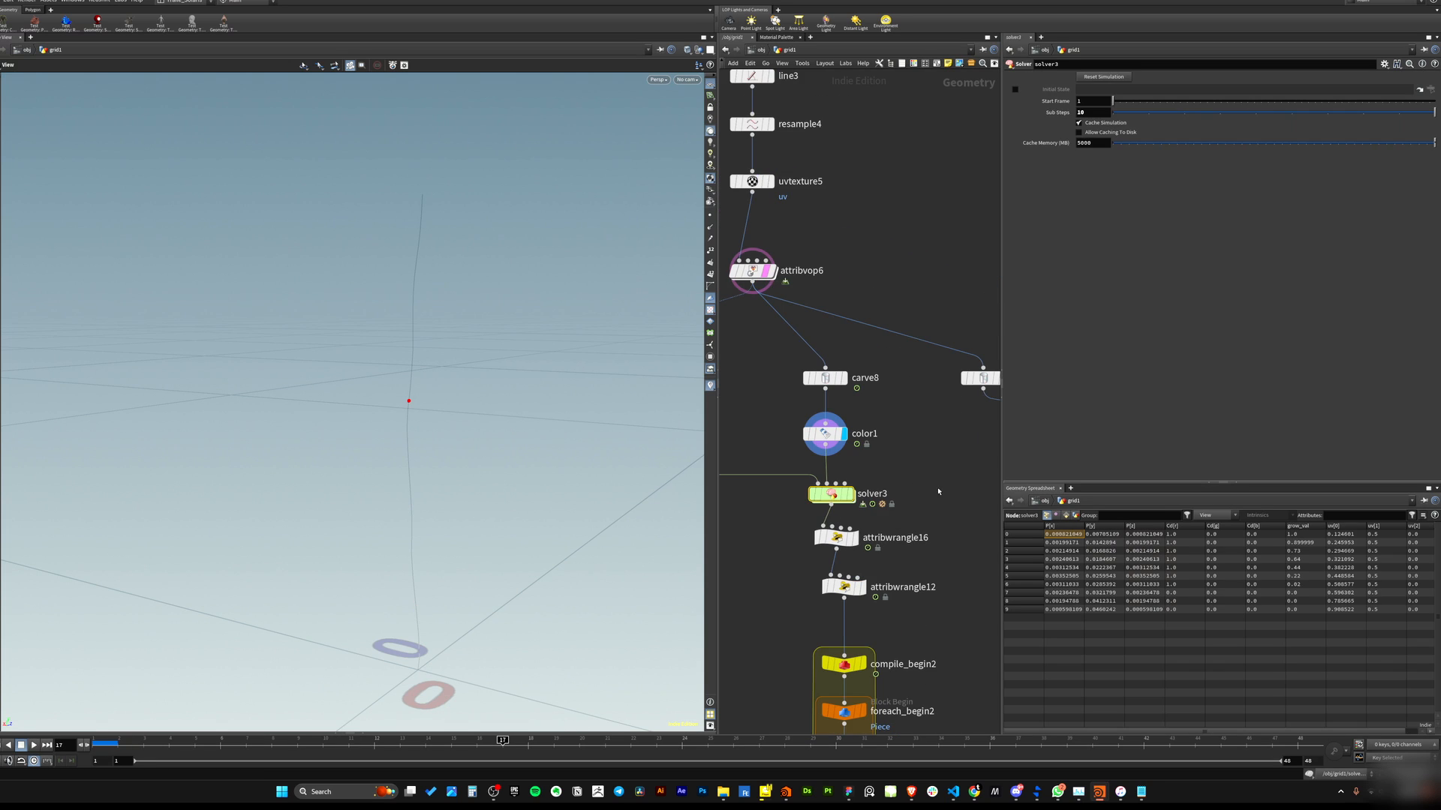
{"action": "middle_click_drag", "start_coordinate": [787, 520], "coordinate": [943, 490]}
{"action": "key", "text": "r"}
{"action": "left_click_drag", "start_coordinate": [825, 397], "coordinate": [766, 468]}
{"action": "left_click_drag", "start_coordinate": [442, 435], "coordinate": [426, 352]}
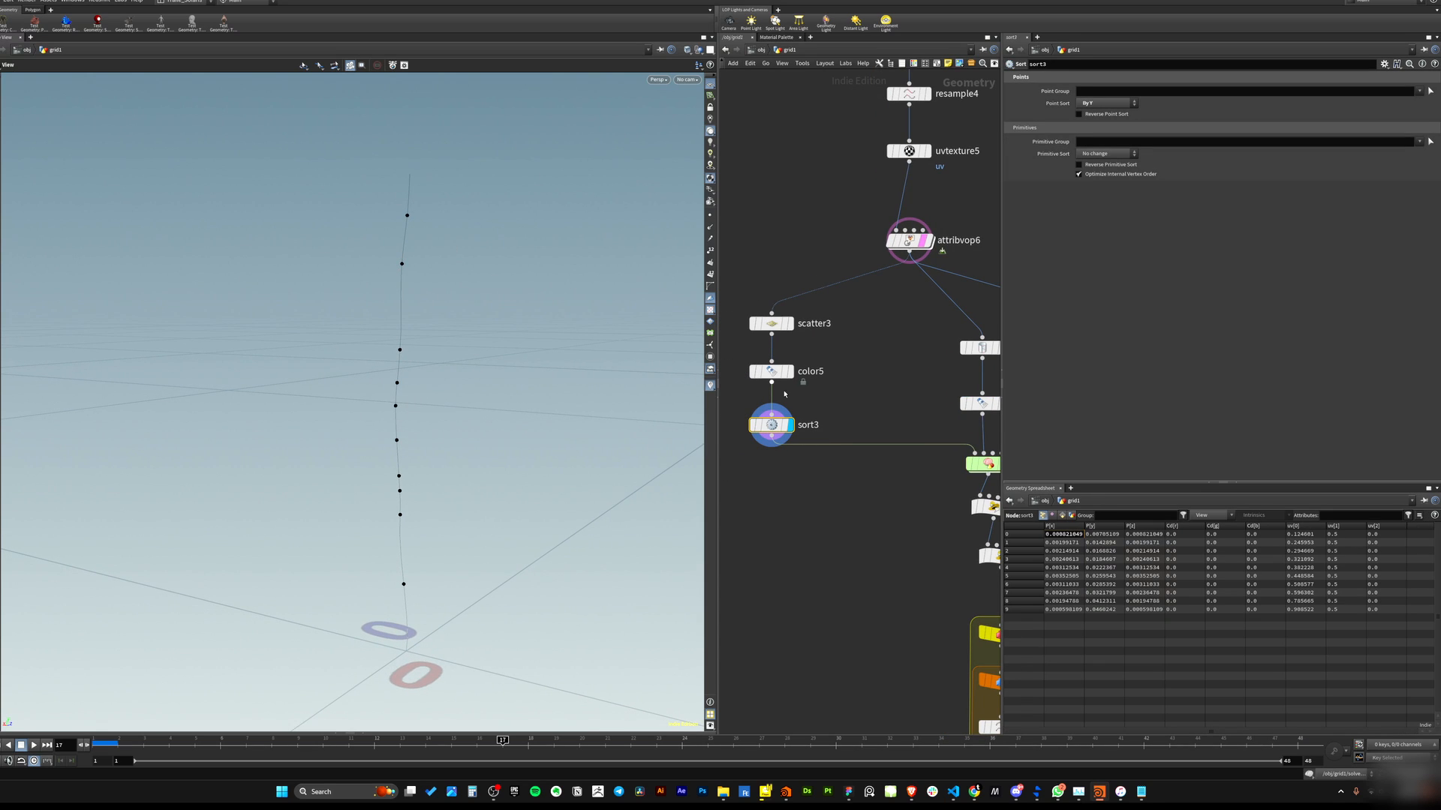
{"action": "middle_click_drag", "start_coordinate": [874, 473], "coordinate": [813, 448]}
{"action": "left_click", "coordinate": [955, 429]}
{"action": "middle_click_drag", "start_coordinate": [955, 428], "coordinate": [874, 417]}
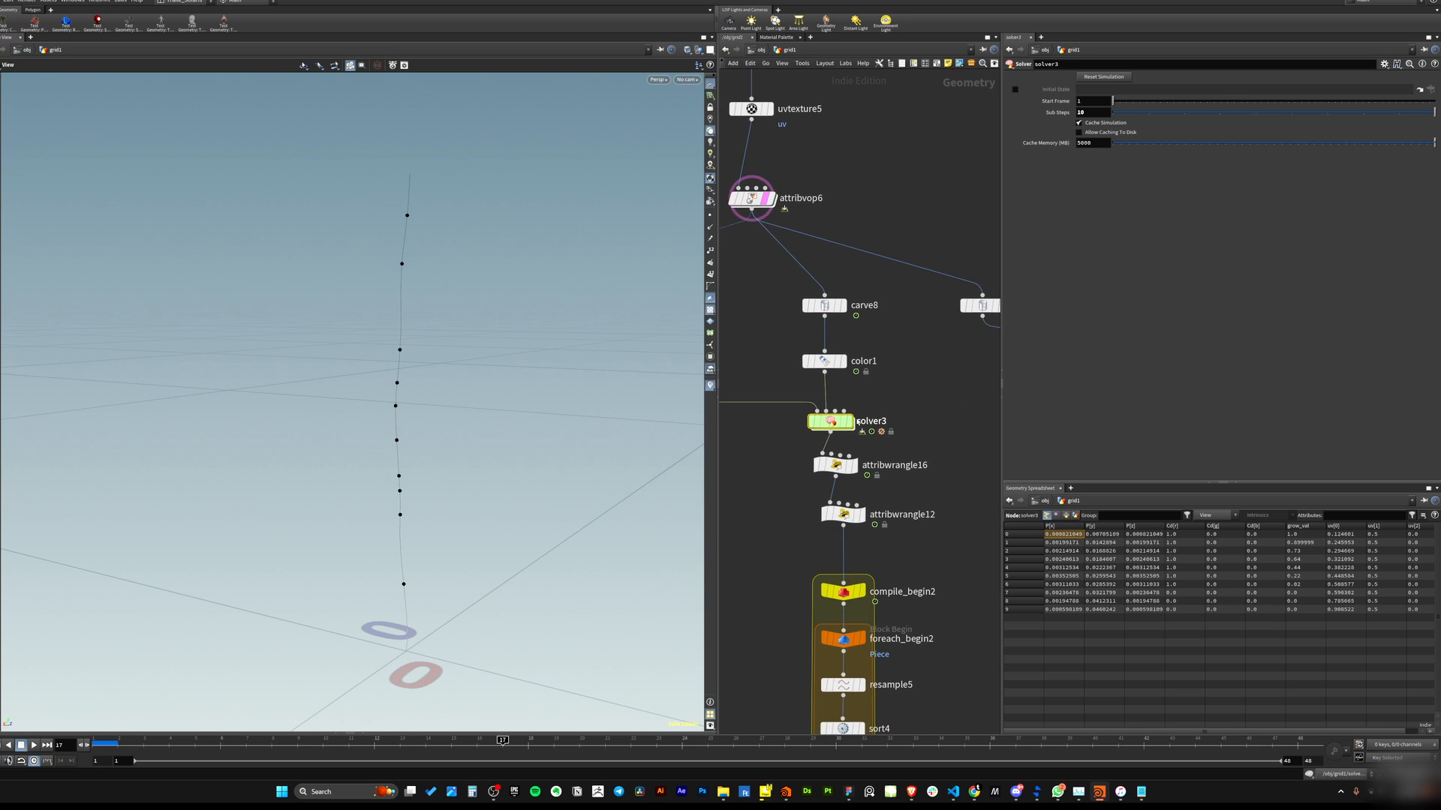
{"action": "double_click", "coordinate": [833, 423]}
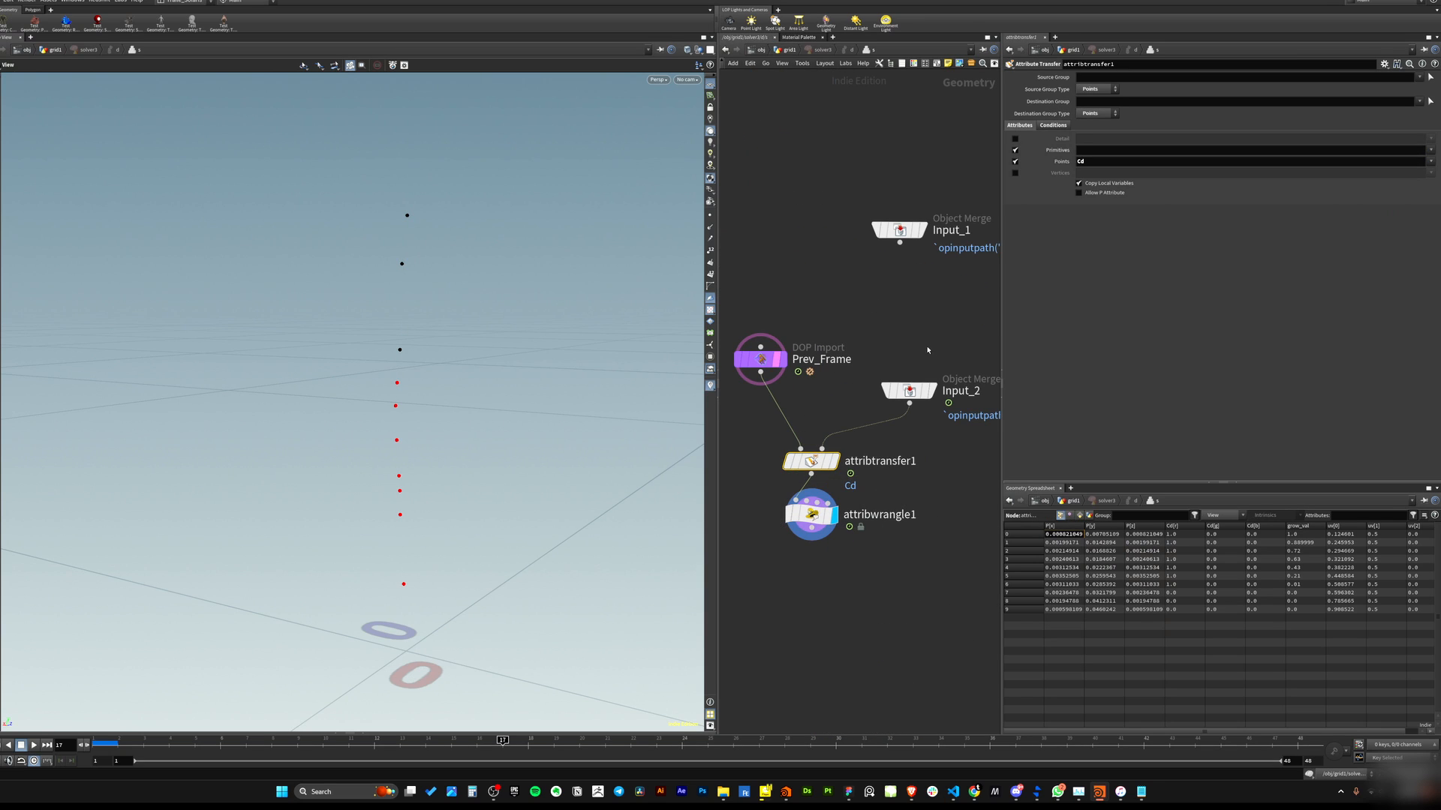
Display Input_2, Prev_Frame and attribtransfer1 in turn inside the solver and scrub the timeline to compare them.
{"action": "left_click", "coordinate": [908, 390]}
{"action": "left_click", "coordinate": [932, 391]}
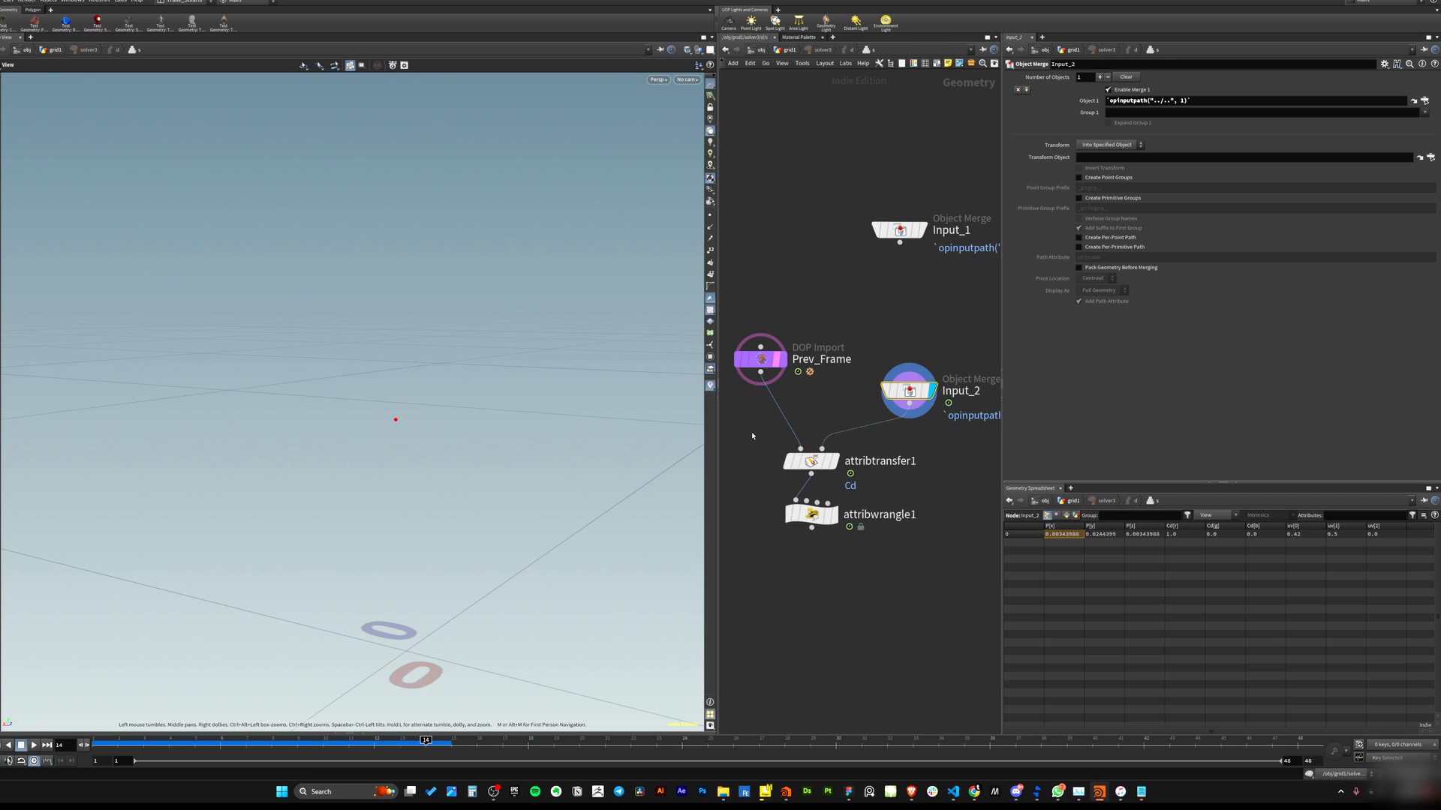
{"action": "left_click", "coordinate": [807, 462]}
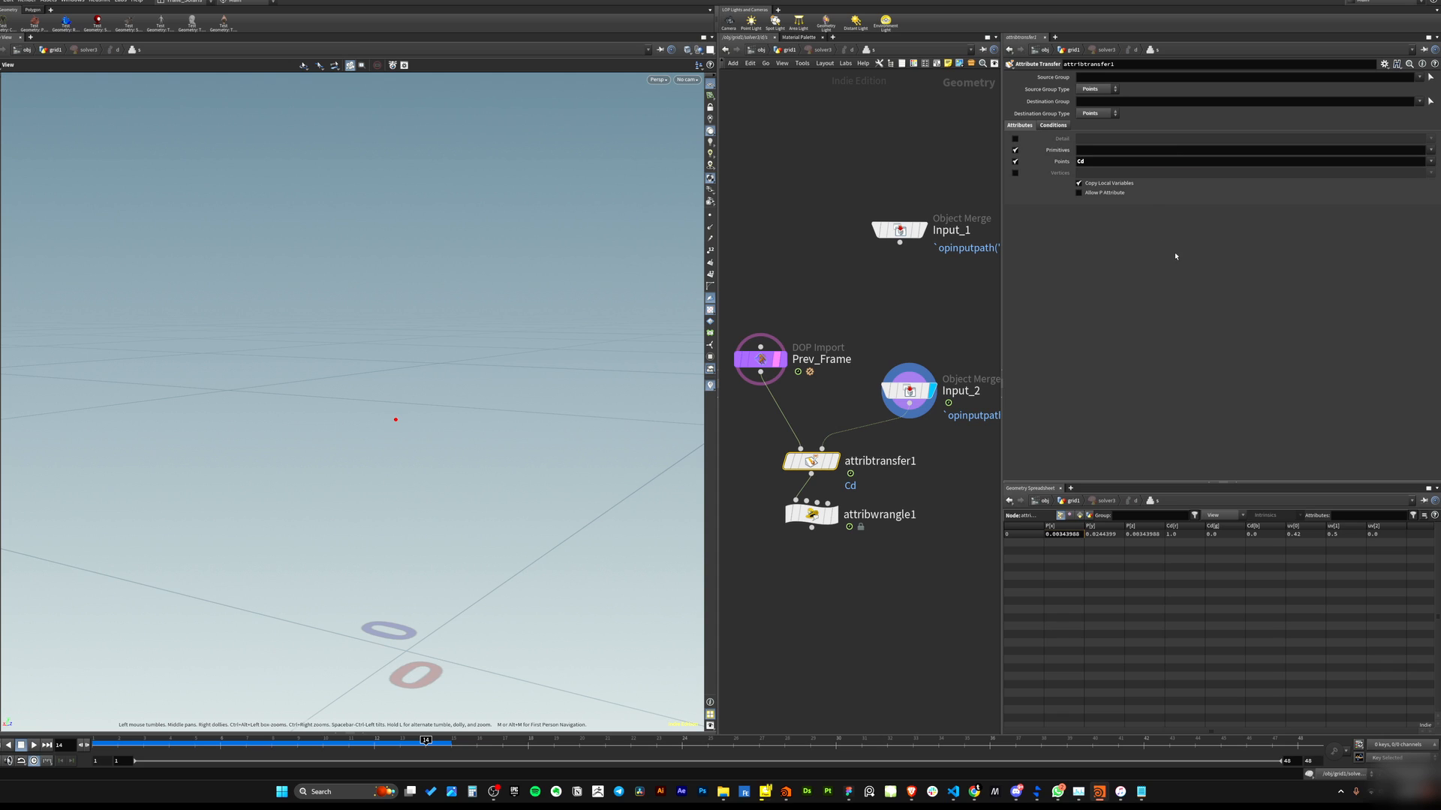
{"action": "left_click", "coordinate": [781, 358]}
{"action": "left_click", "coordinate": [761, 359]}
{"action": "middle_click_drag", "start_coordinate": [766, 443], "coordinate": [765, 403]}
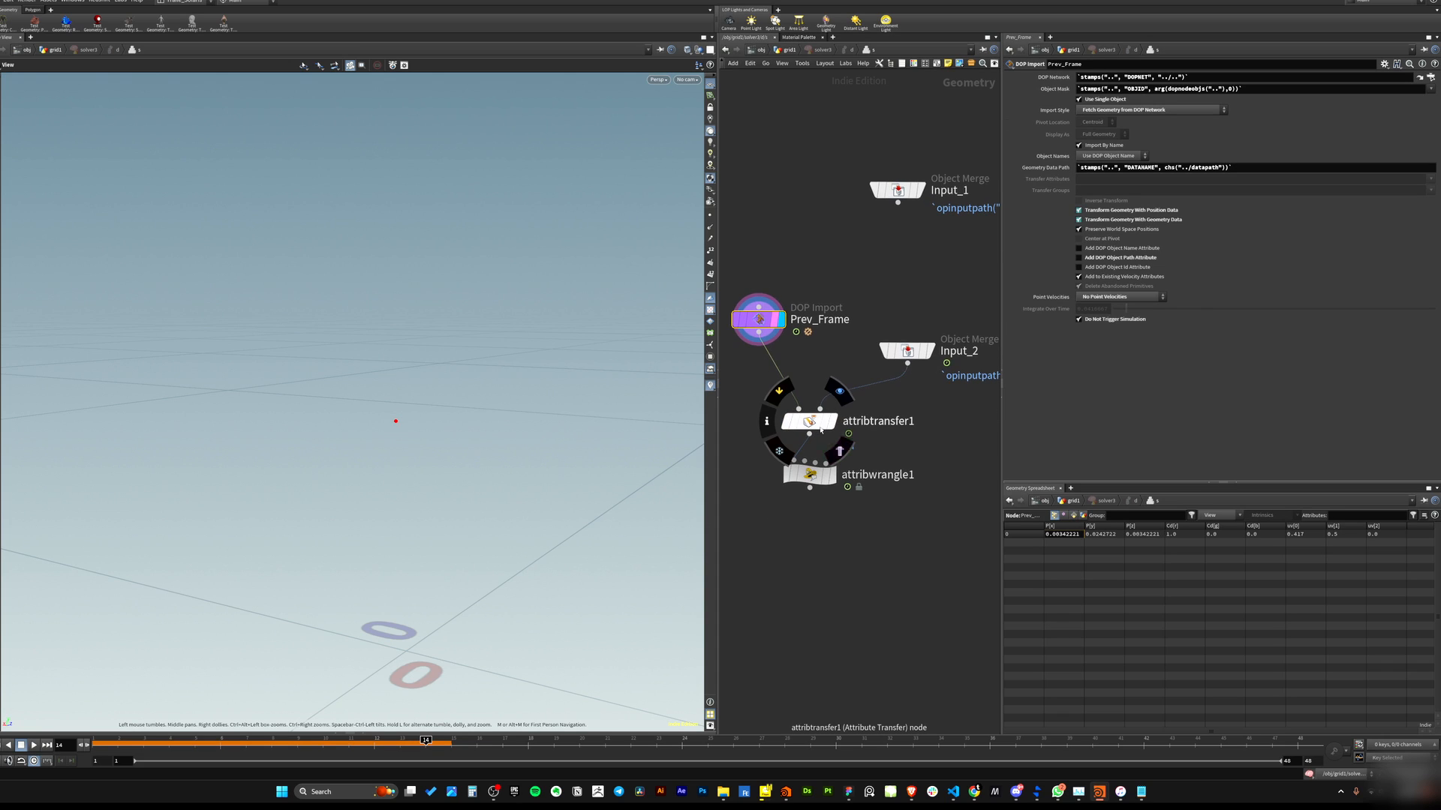
{"action": "left_click", "coordinate": [833, 420]}
{"action": "left_click", "coordinate": [781, 321]}
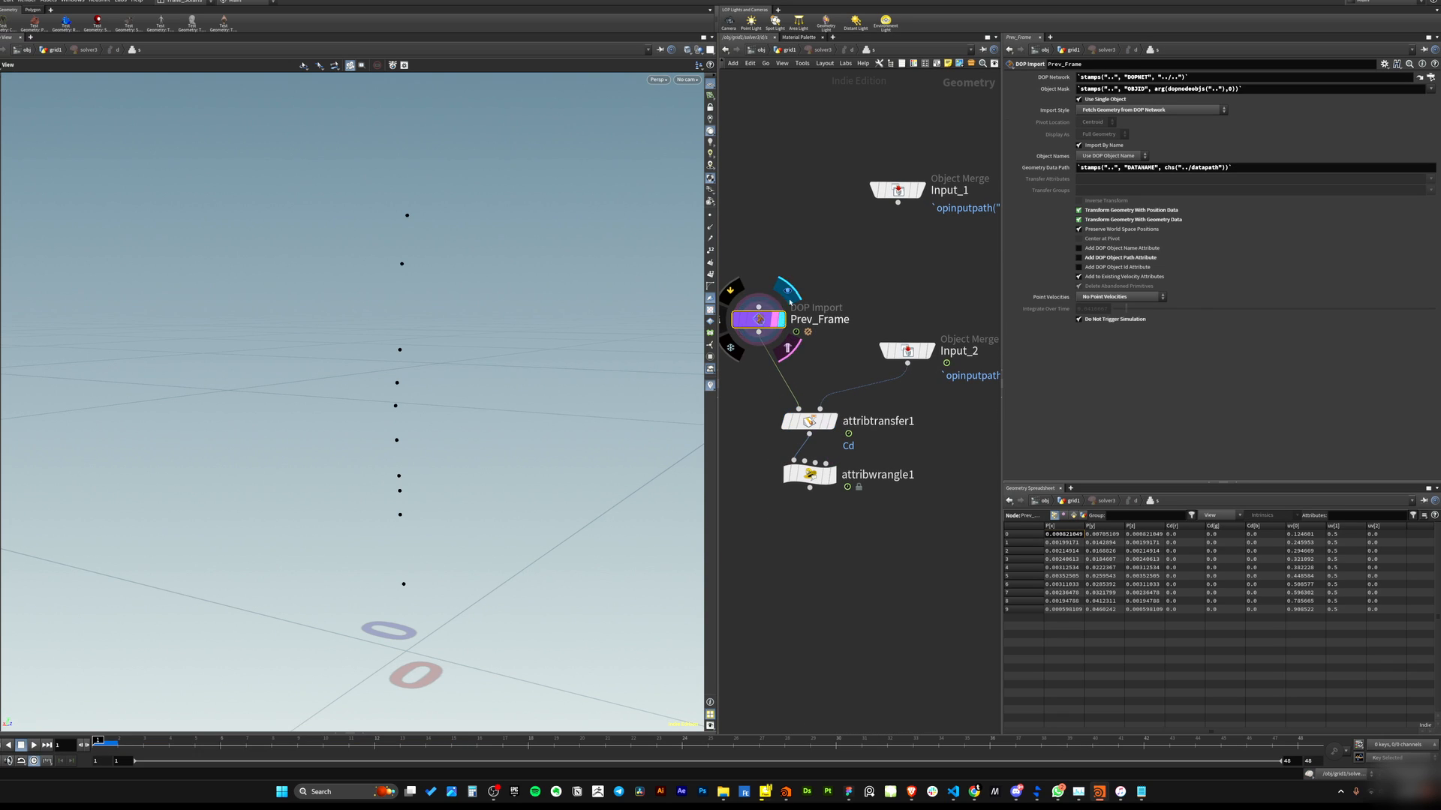
{"action": "left_click", "coordinate": [833, 421]}
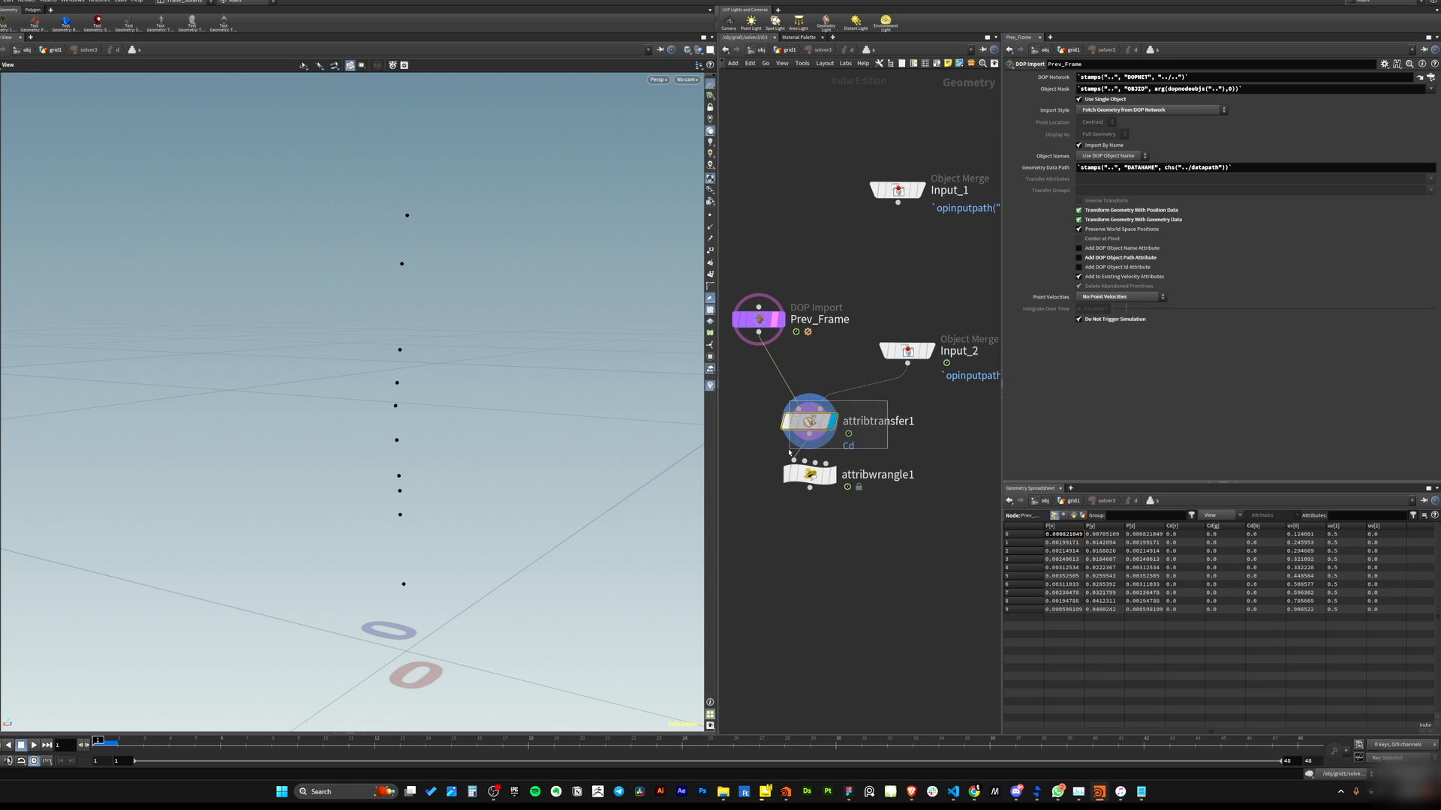
{"action": "left_click", "coordinate": [810, 422]}
{"action": "middle_click_drag", "start_coordinate": [811, 422], "coordinate": [835, 409]}
{"action": "left_click_drag", "start_coordinate": [120, 742], "coordinate": [611, 666]}
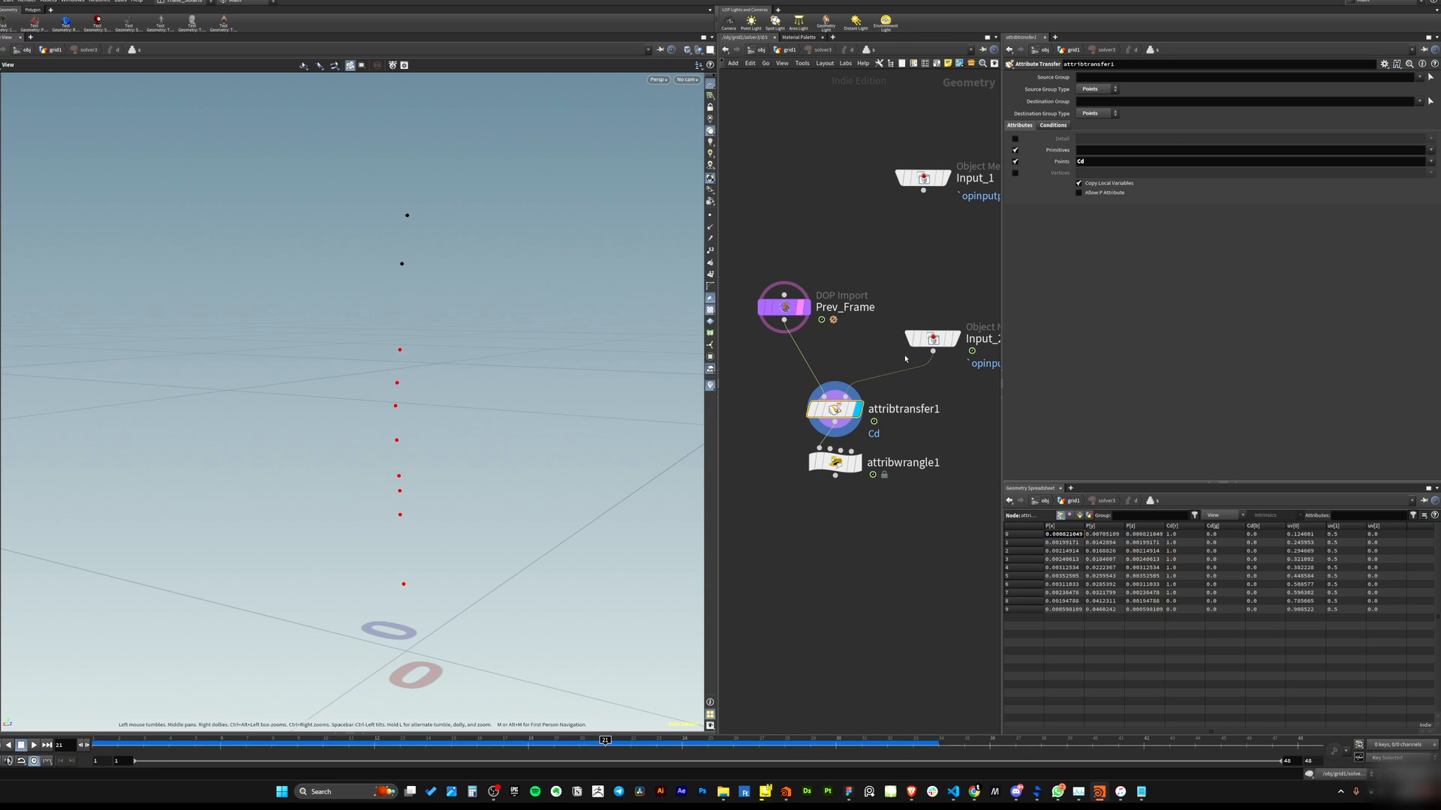
Set attribtransfer1's Distance Threshold under Conditions to 0.00016.
{"action": "left_click", "coordinate": [956, 340]}
{"action": "key", "text": "ctrl+z"}
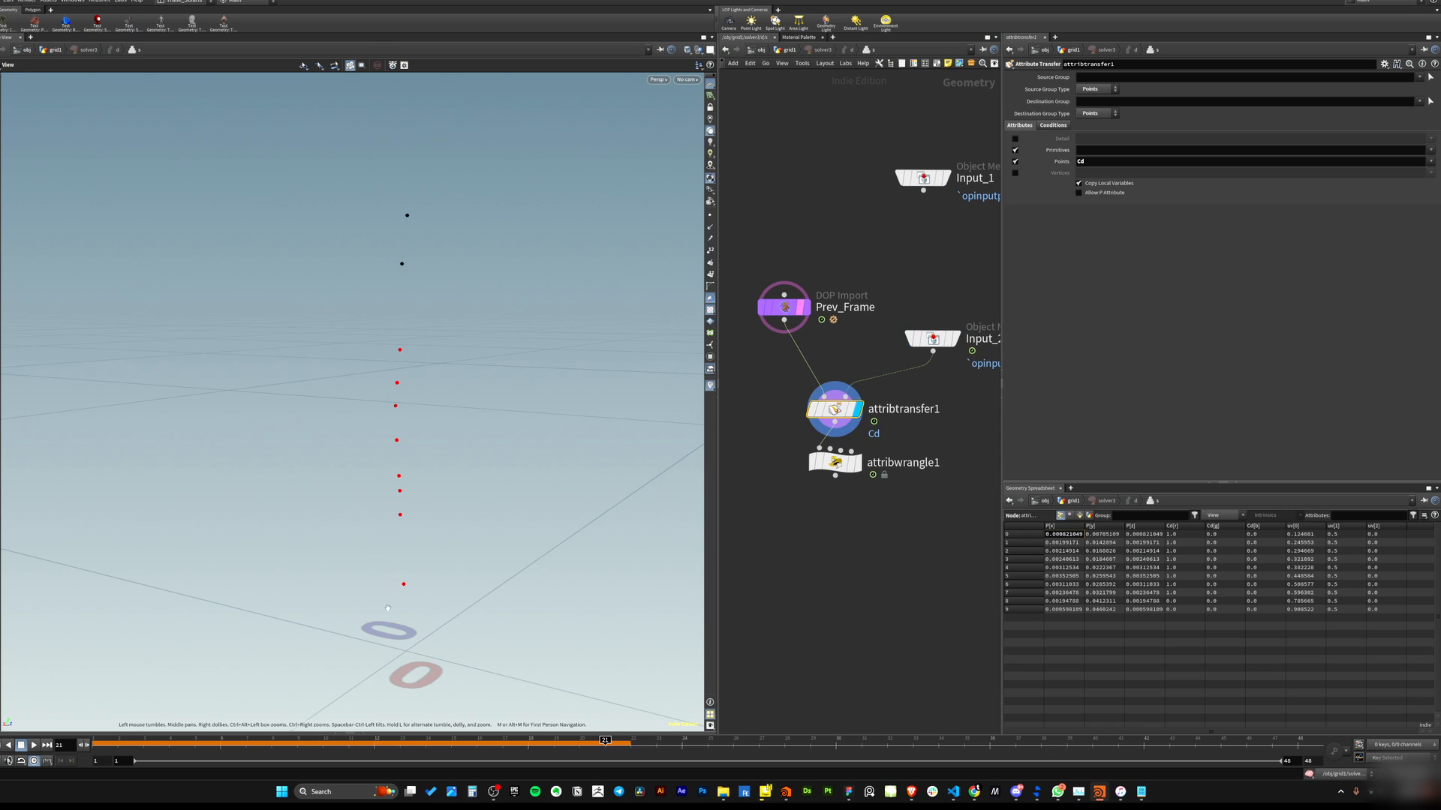
{"action": "left_click_drag", "start_coordinate": [405, 584], "coordinate": [422, 591]}
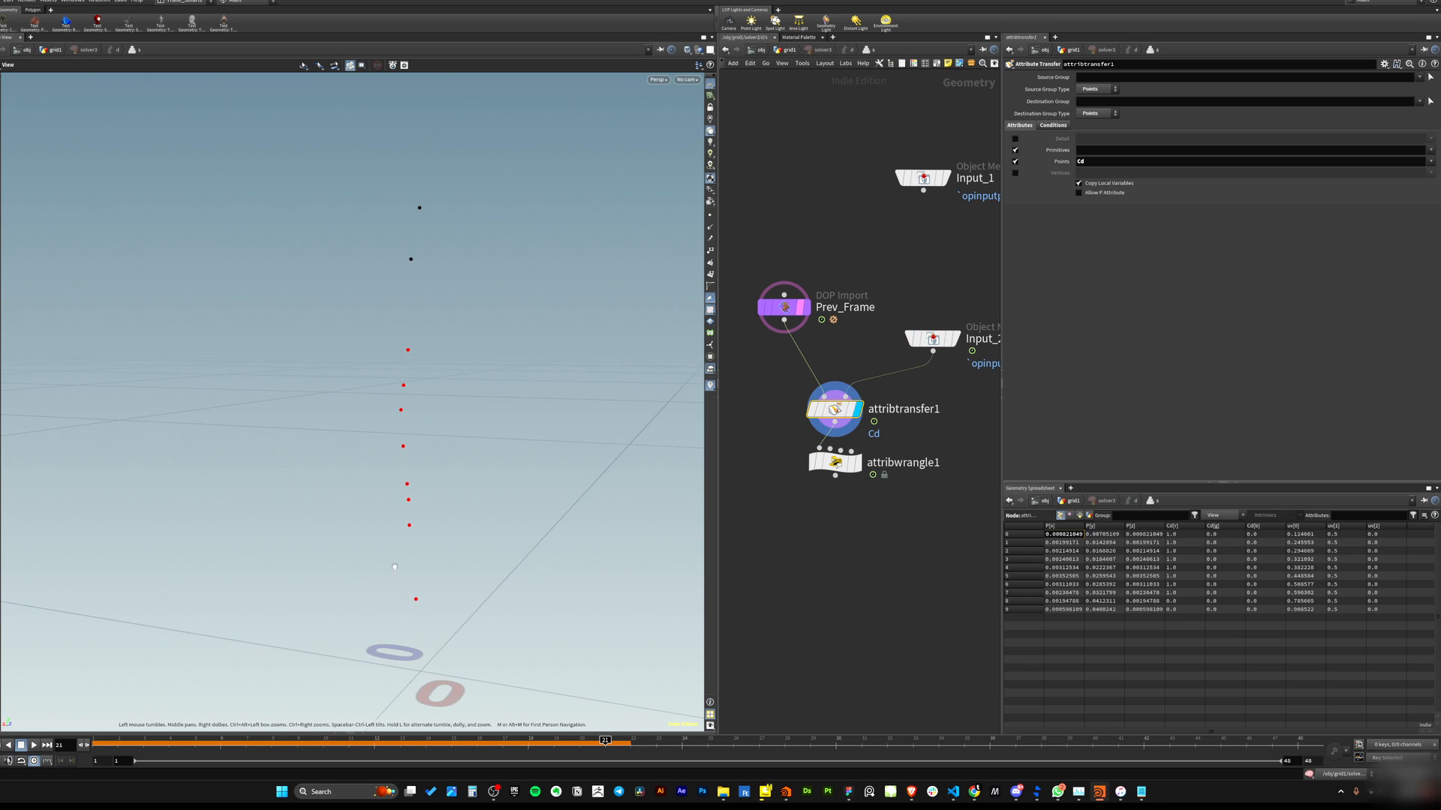
{"action": "left_click_drag", "start_coordinate": [392, 598], "coordinate": [377, 577]}
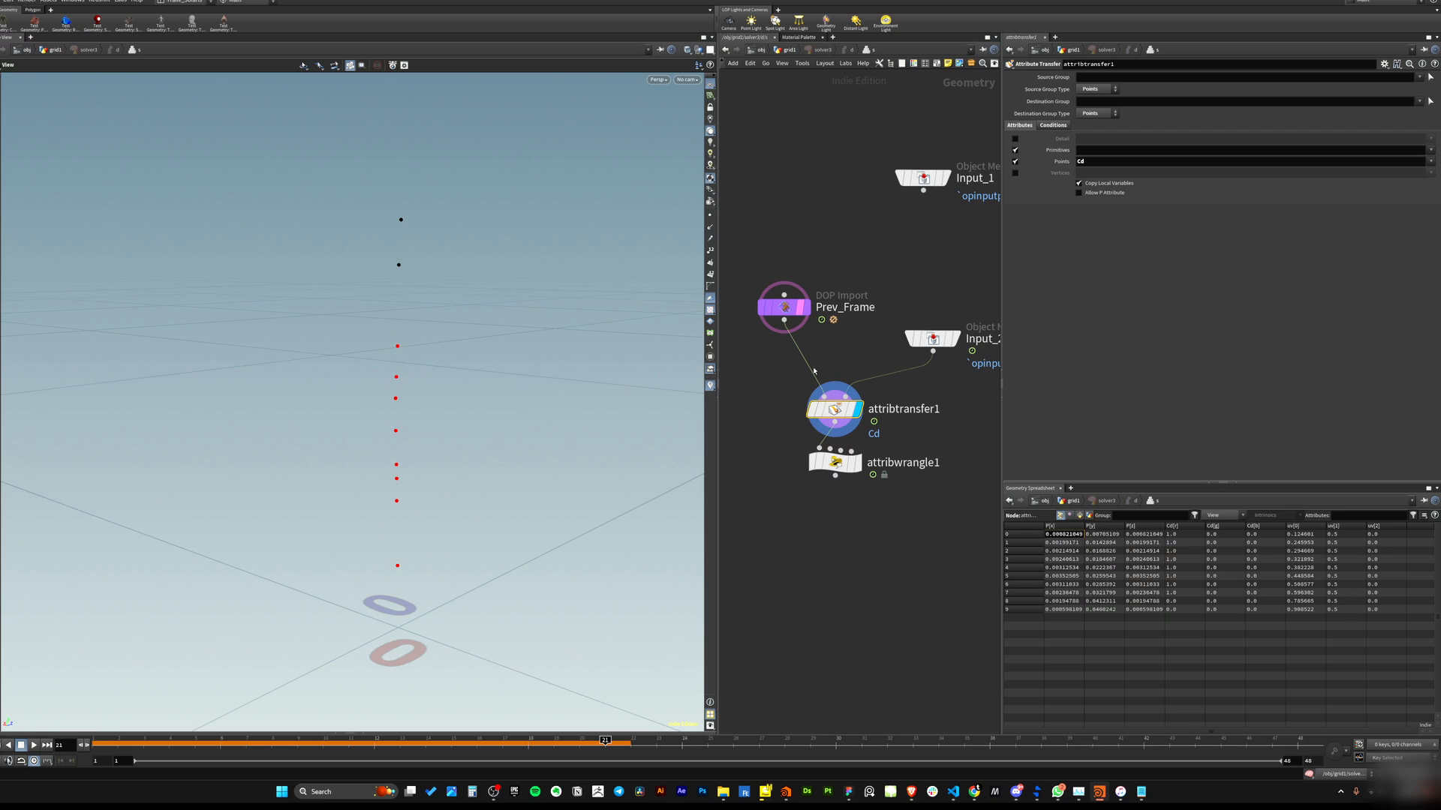
{"action": "left_click", "coordinate": [1061, 125]}
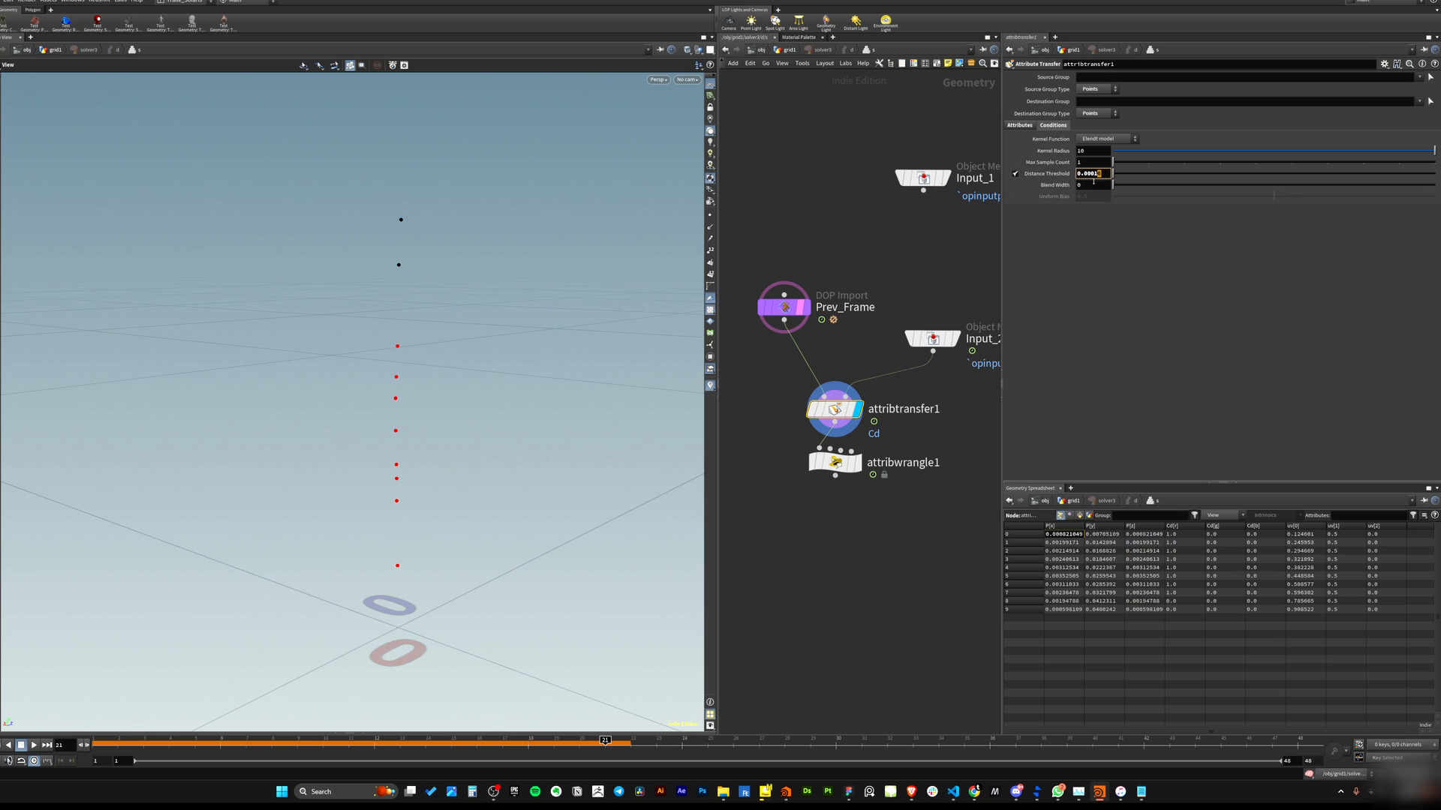
{"action": "type", "text": "6"}
{"action": "key", "text": "Return"}
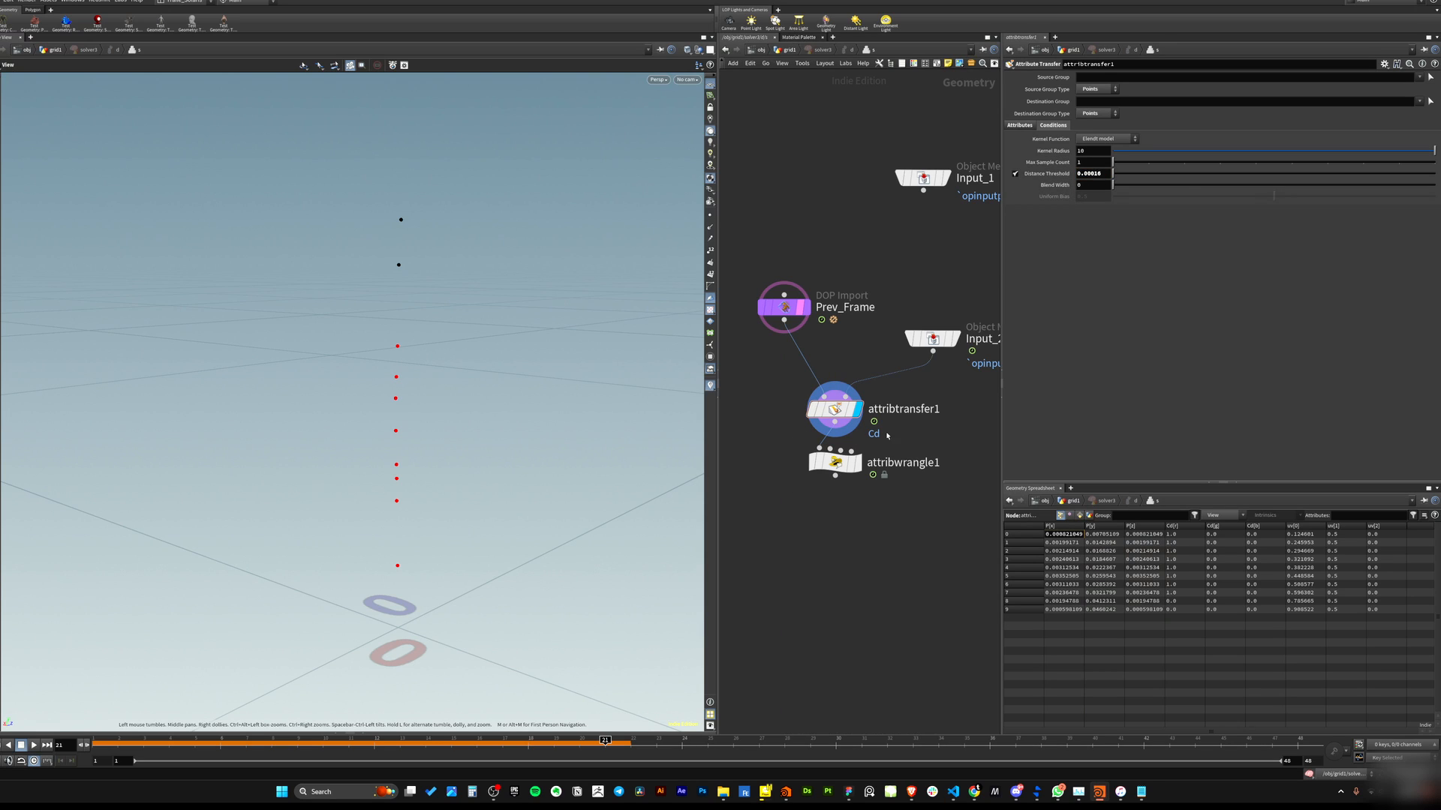
Display attribwrangle1 and examine its group expression and VEX code.
{"action": "left_click", "coordinate": [835, 462]}
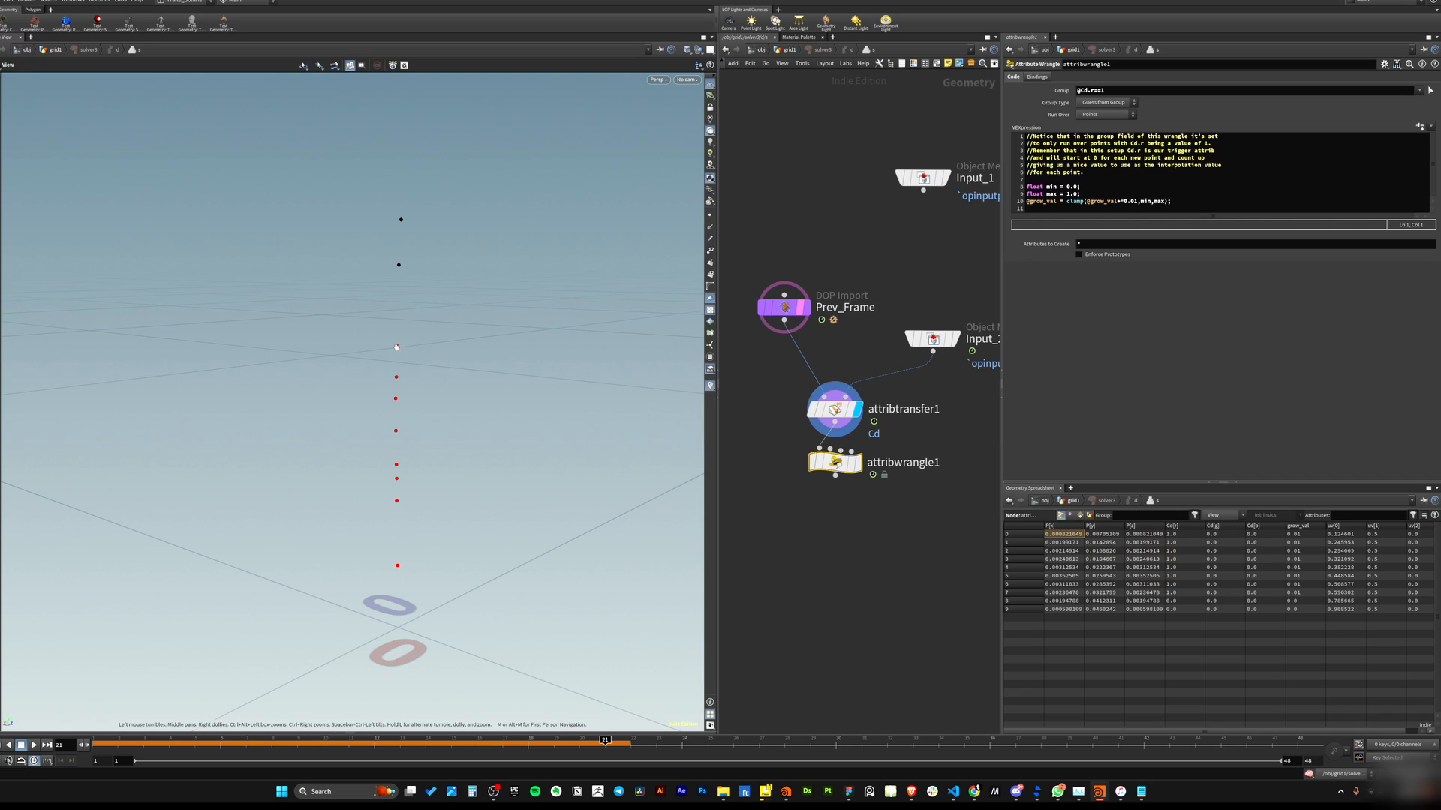
{"action": "left_click", "coordinate": [955, 339]}
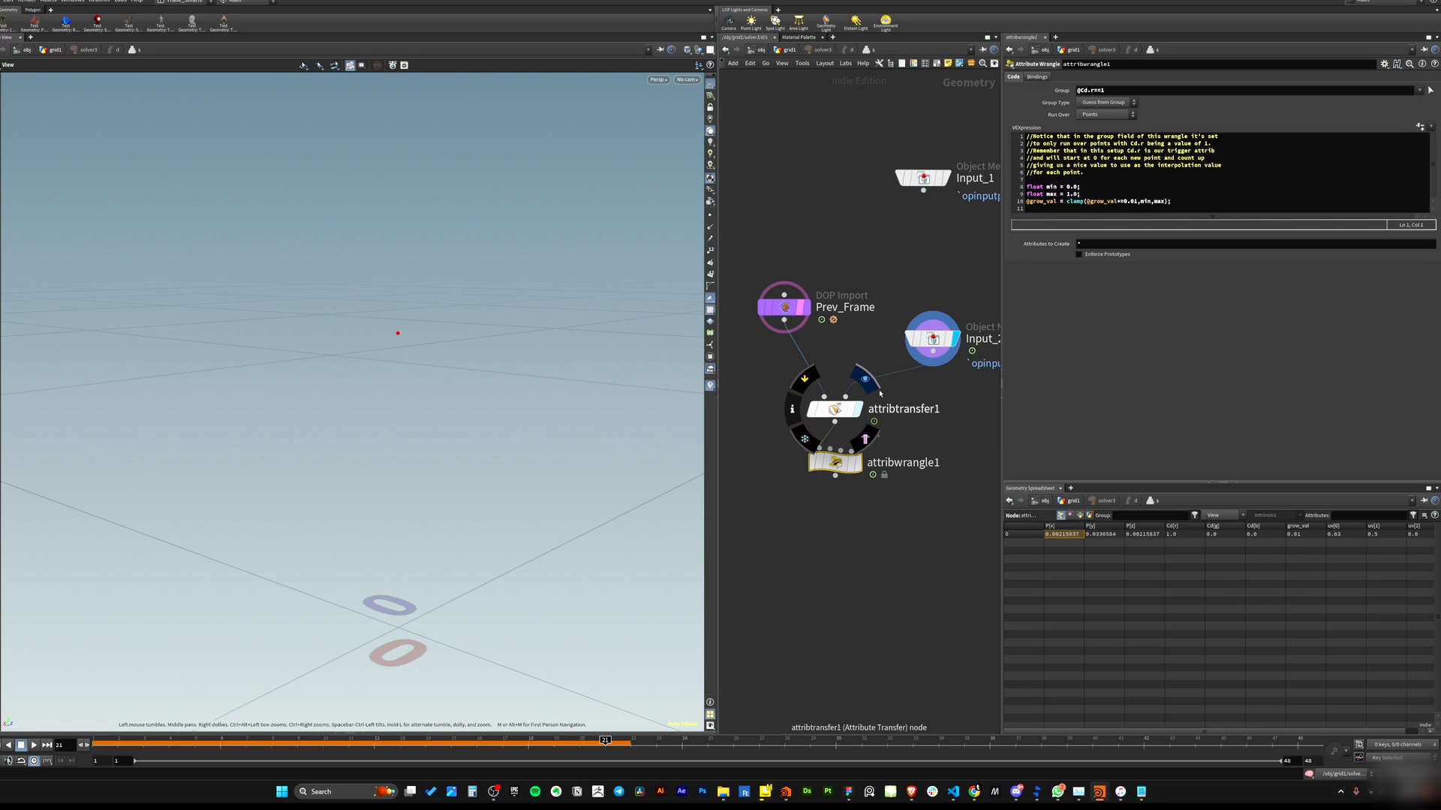
{"action": "left_click", "coordinate": [863, 434]}
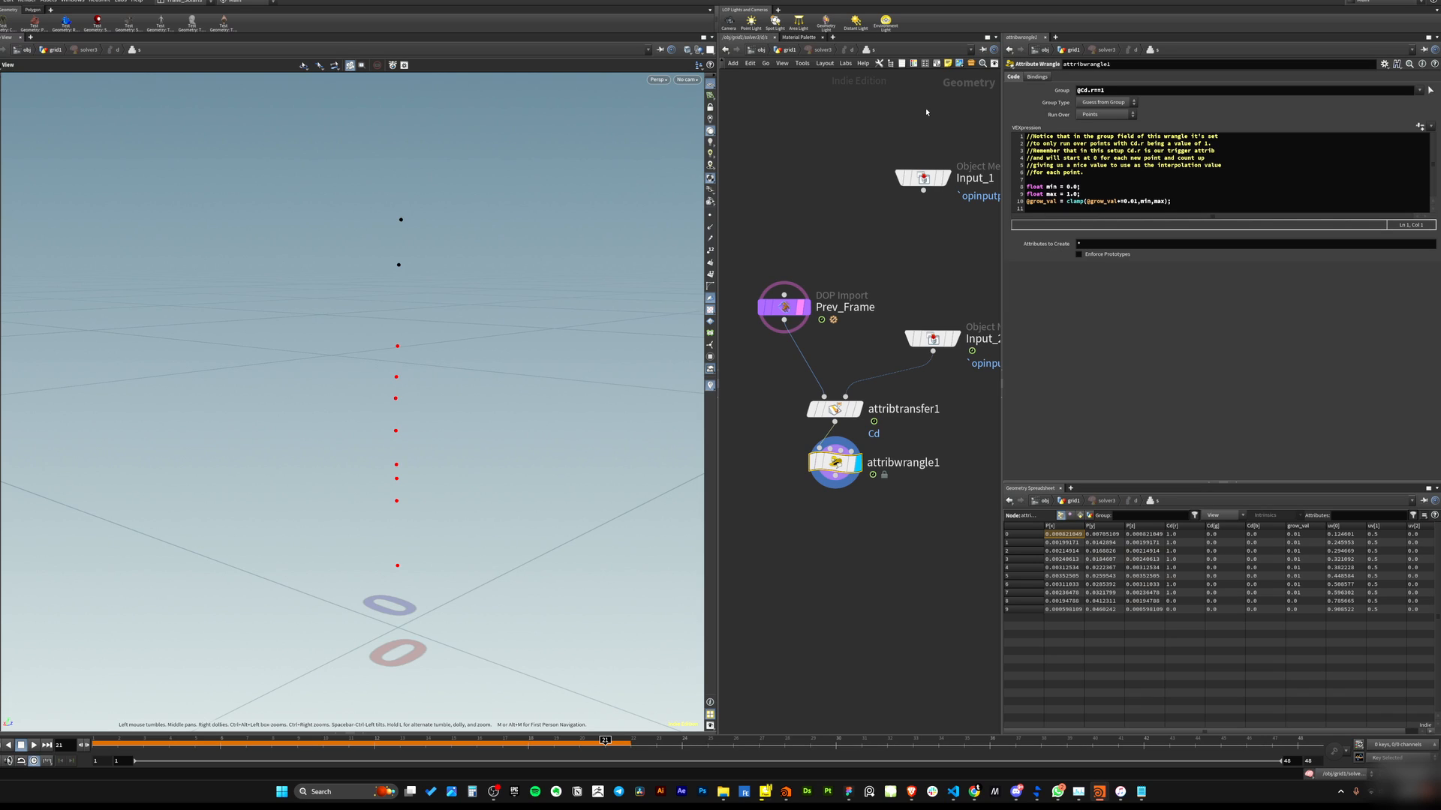
{"action": "left_click_drag", "start_coordinate": [1109, 90], "coordinate": [1076, 90]}
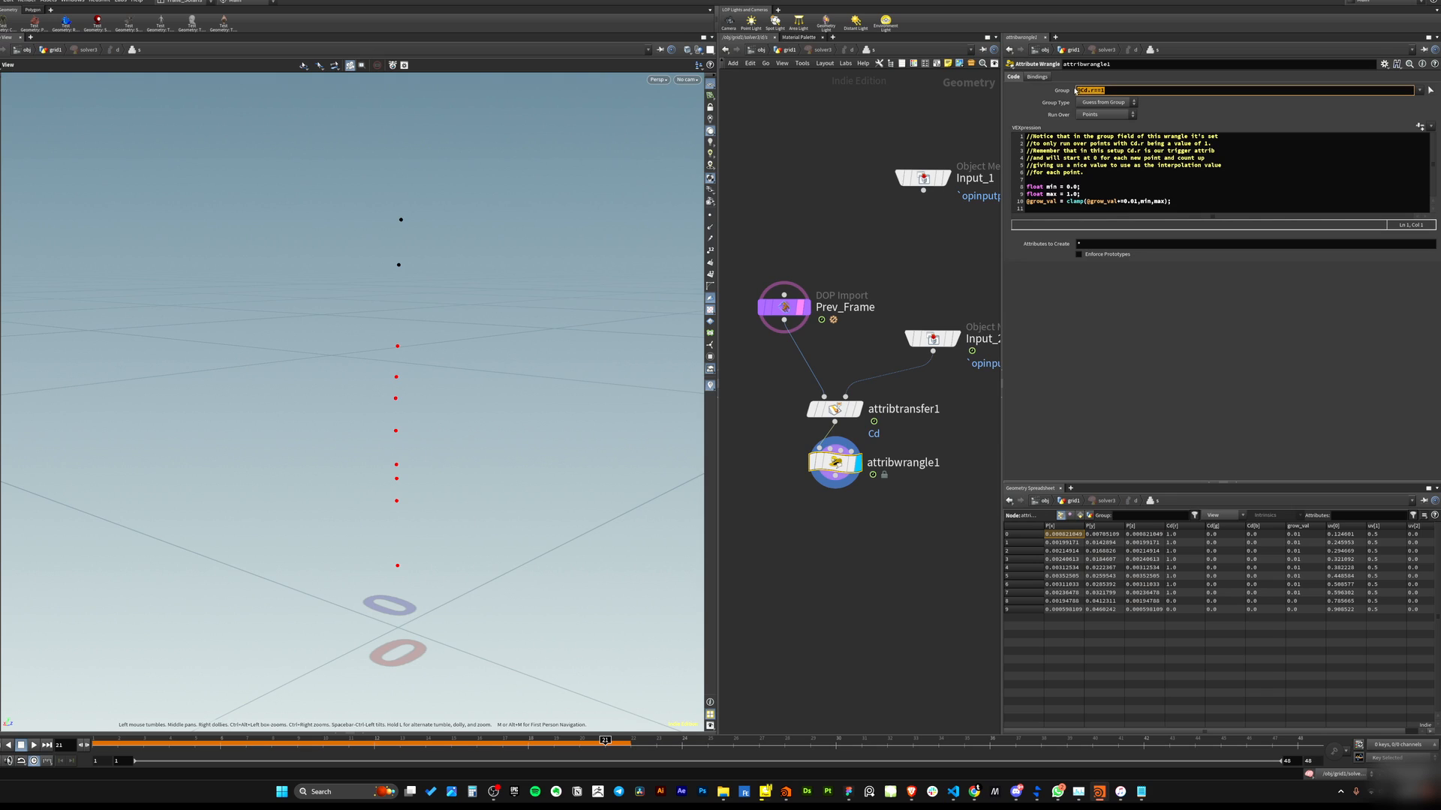
{"action": "left_click", "coordinate": [1113, 83]}
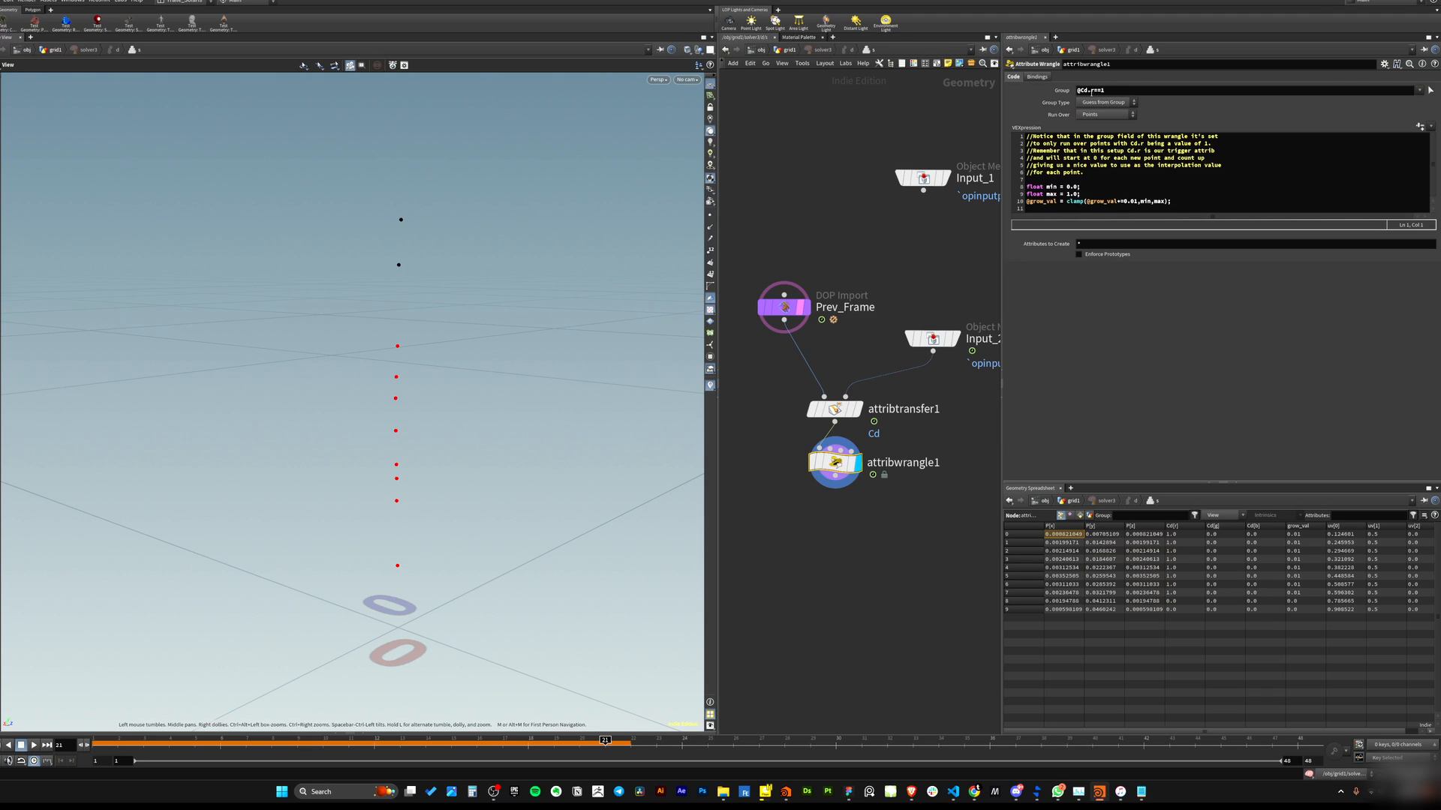
{"action": "left_click_drag", "start_coordinate": [1096, 90], "coordinate": [1077, 90]}
{"action": "left_click", "coordinate": [1098, 89]}
{"action": "double_click", "coordinate": [1101, 89]}
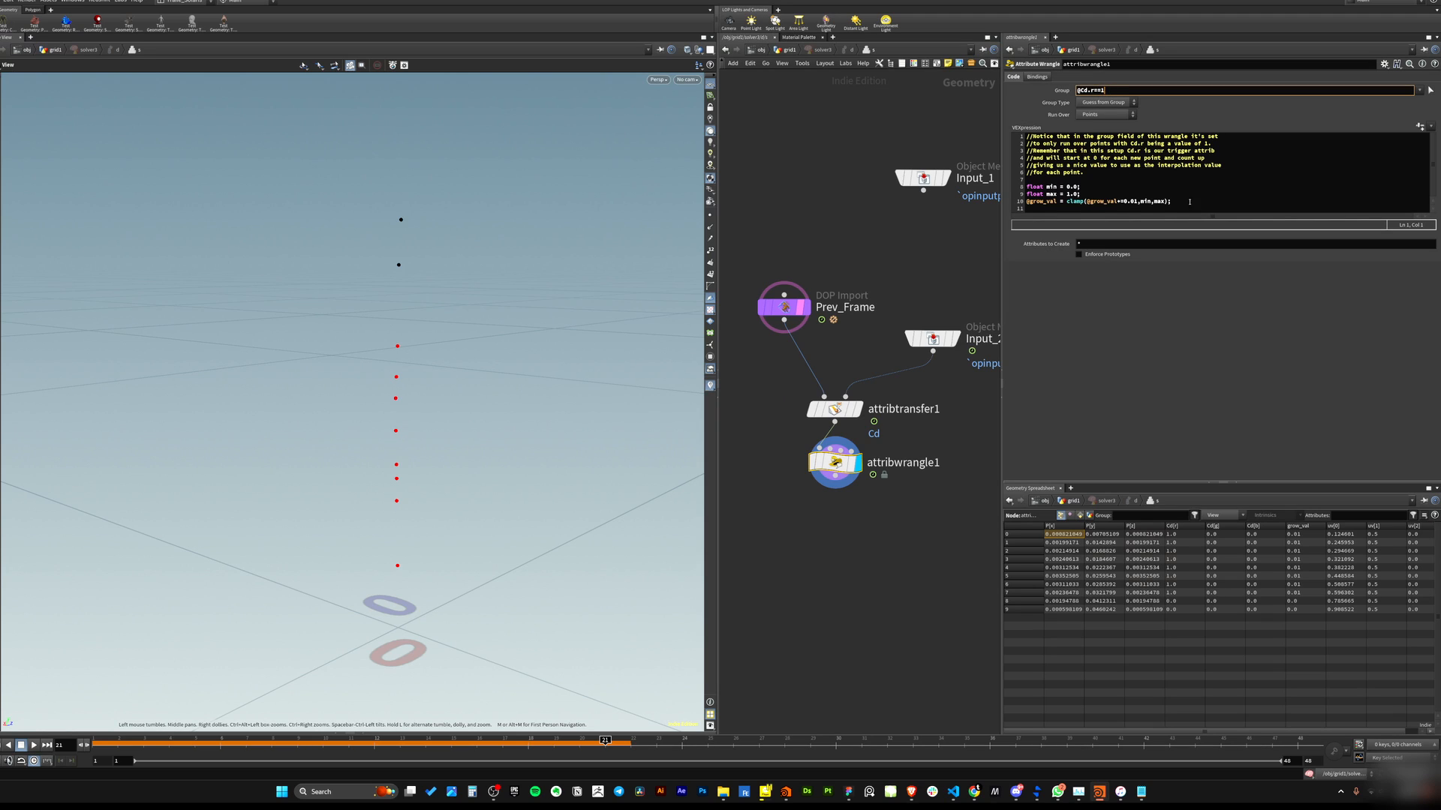
{"action": "left_click_drag", "start_coordinate": [1189, 202], "coordinate": [1027, 186]}
{"action": "left_click_drag", "start_coordinate": [1115, 92], "coordinate": [1073, 98]}
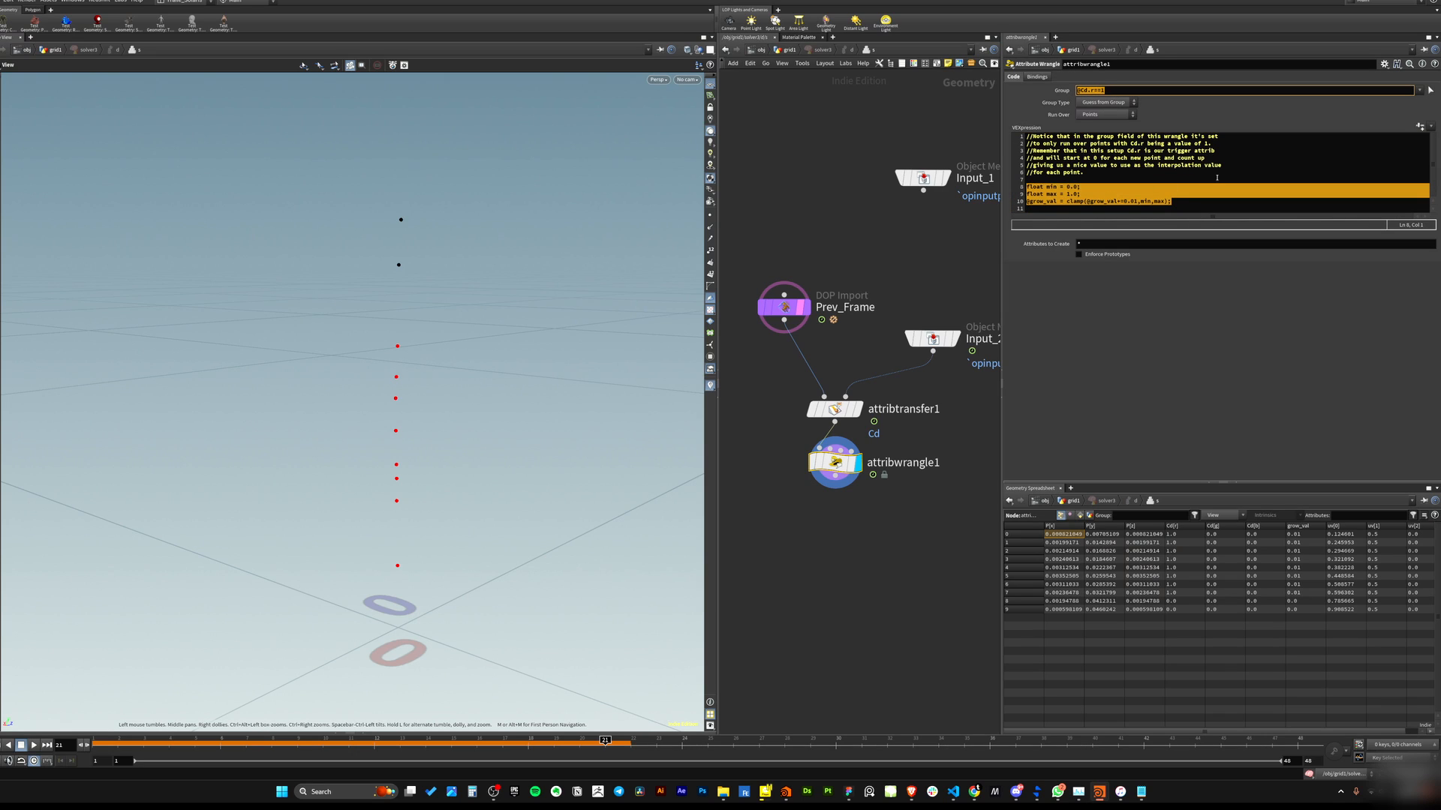
{"action": "left_click", "coordinate": [1112, 88]}
{"action": "left_click", "coordinate": [1206, 203]}
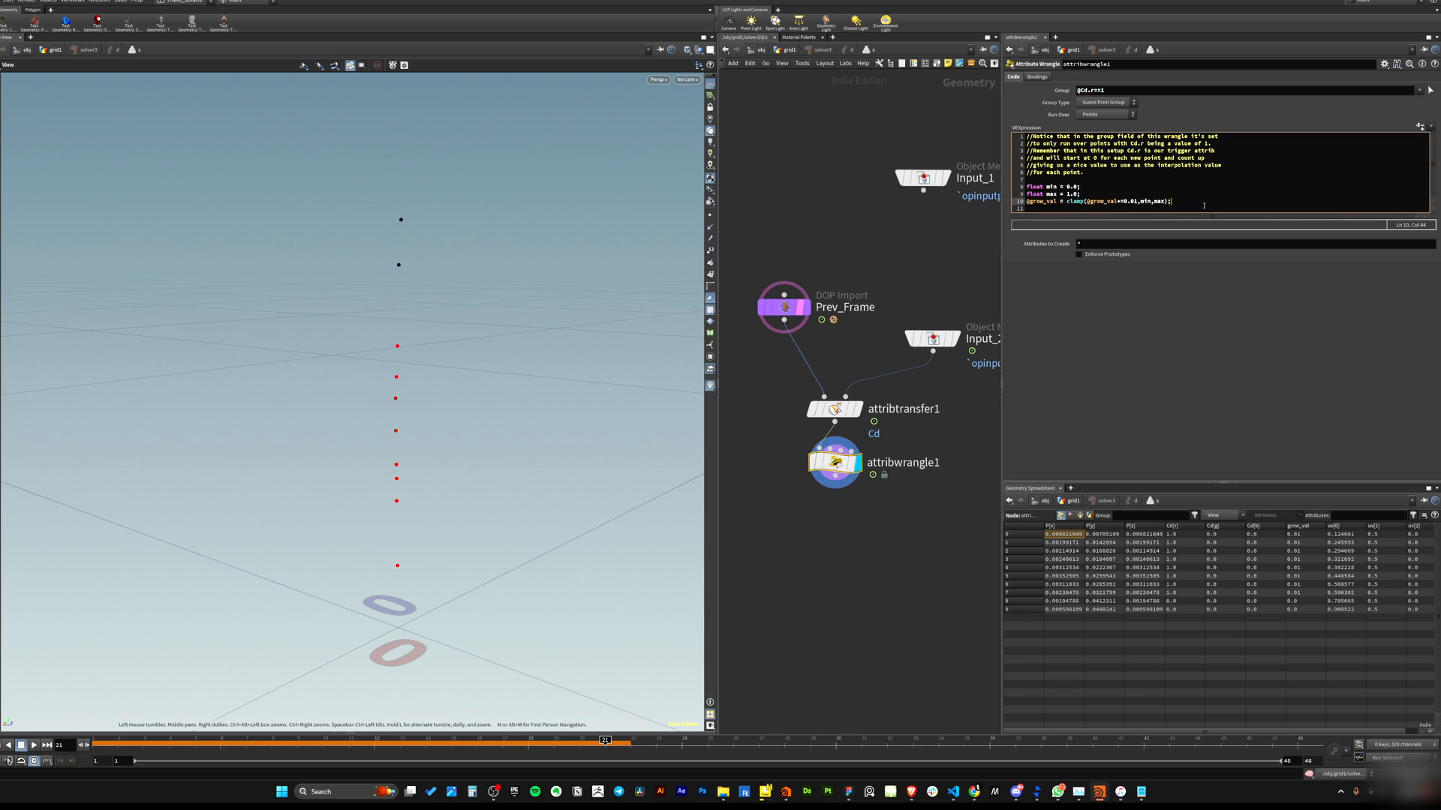
Highlight the min, max and clamp lines of attribwrangle1's VEX code and its group field expression.
{"action": "left_click_drag", "start_coordinate": [1200, 207], "coordinate": [1026, 188]}
{"action": "left_click", "coordinate": [1099, 187]}
{"action": "left_click_drag", "start_coordinate": [1081, 188], "coordinate": [1026, 194]}
{"action": "double_click", "coordinate": [1073, 194]}
{"action": "left_click", "coordinate": [1105, 188]}
{"action": "left_click_drag", "start_coordinate": [1057, 202], "coordinate": [1024, 202]}
{"action": "left_click", "coordinate": [834, 409]}
{"action": "left_click_drag", "start_coordinate": [779, 434], "coordinate": [874, 534]}
{"action": "left_click", "coordinate": [1059, 201]}
{"action": "left_click_drag", "start_coordinate": [1060, 201], "coordinate": [1026, 201]}
{"action": "left_click", "coordinate": [1071, 201]}
{"action": "key", "text": "Left"}
{"action": "left_click", "coordinate": [1161, 201]}
{"action": "double_click", "coordinate": [1074, 187]}
{"action": "mouse_move", "coordinate": [1140, 201]}
{"action": "left_mouse_down"}
{"action": "mouse_move", "coordinate": [1087, 201]}
{"action": "mouse_move", "coordinate": [1132, 201]}
{"action": "left_mouse_up"}
{"action": "left_click", "coordinate": [1127, 209]}
{"action": "left_click", "coordinate": [1125, 208]}
{"action": "left_click_drag", "start_coordinate": [1087, 201], "coordinate": [1025, 201]}
{"action": "left_click_drag", "start_coordinate": [1087, 202], "coordinate": [1115, 201]}
{"action": "left_click", "coordinate": [1119, 201]}
{"action": "left_click", "coordinate": [1109, 90]}
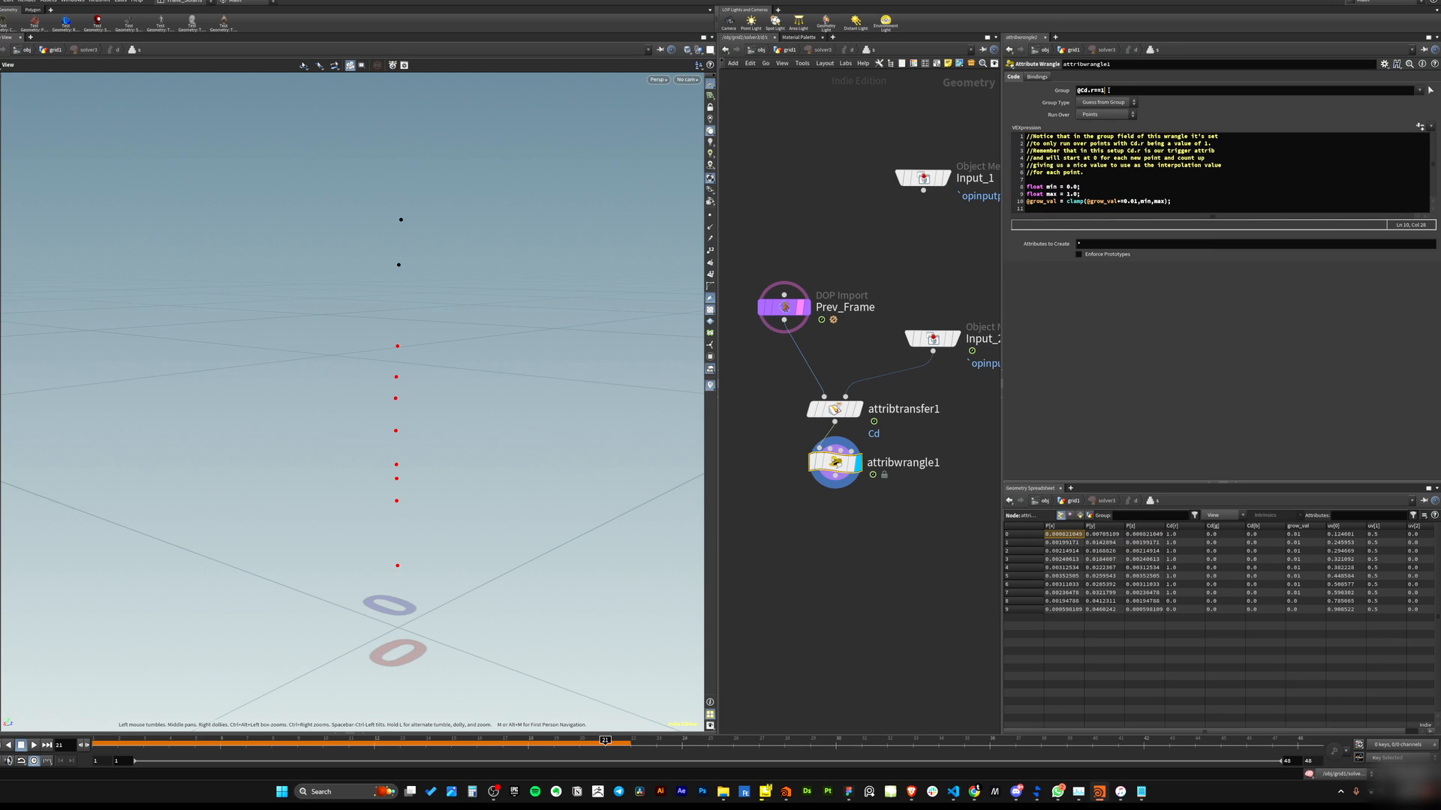
{"action": "left_click_drag", "start_coordinate": [1104, 90], "coordinate": [1070, 88]}
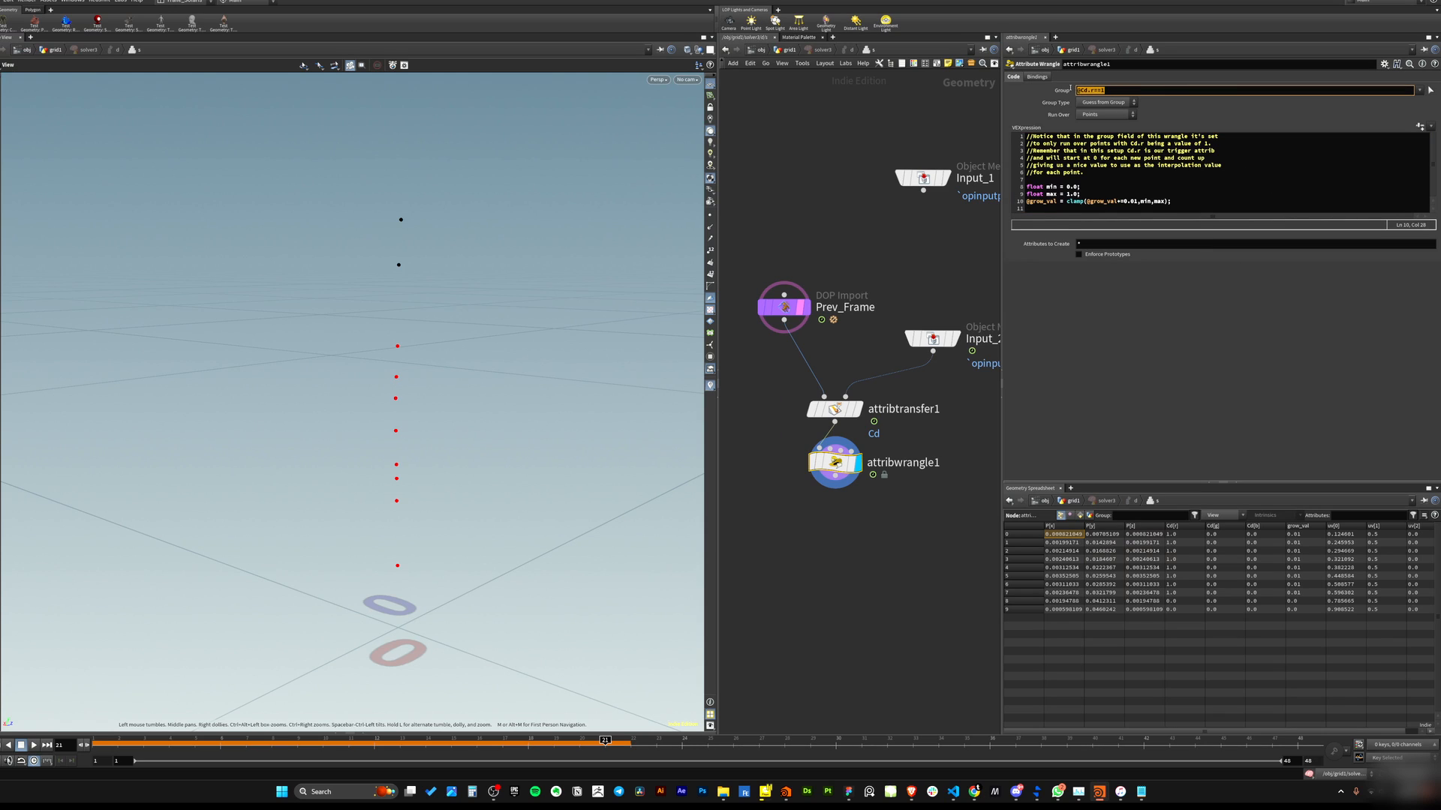
Highlight the group expression, the grow_val increment and the max argument in attribwrangle1's clamp line.
{"action": "left_click_drag", "start_coordinate": [1195, 202], "coordinate": [1135, 202]}
{"action": "left_click", "coordinate": [1118, 208]}
{"action": "left_click", "coordinate": [1125, 202]}
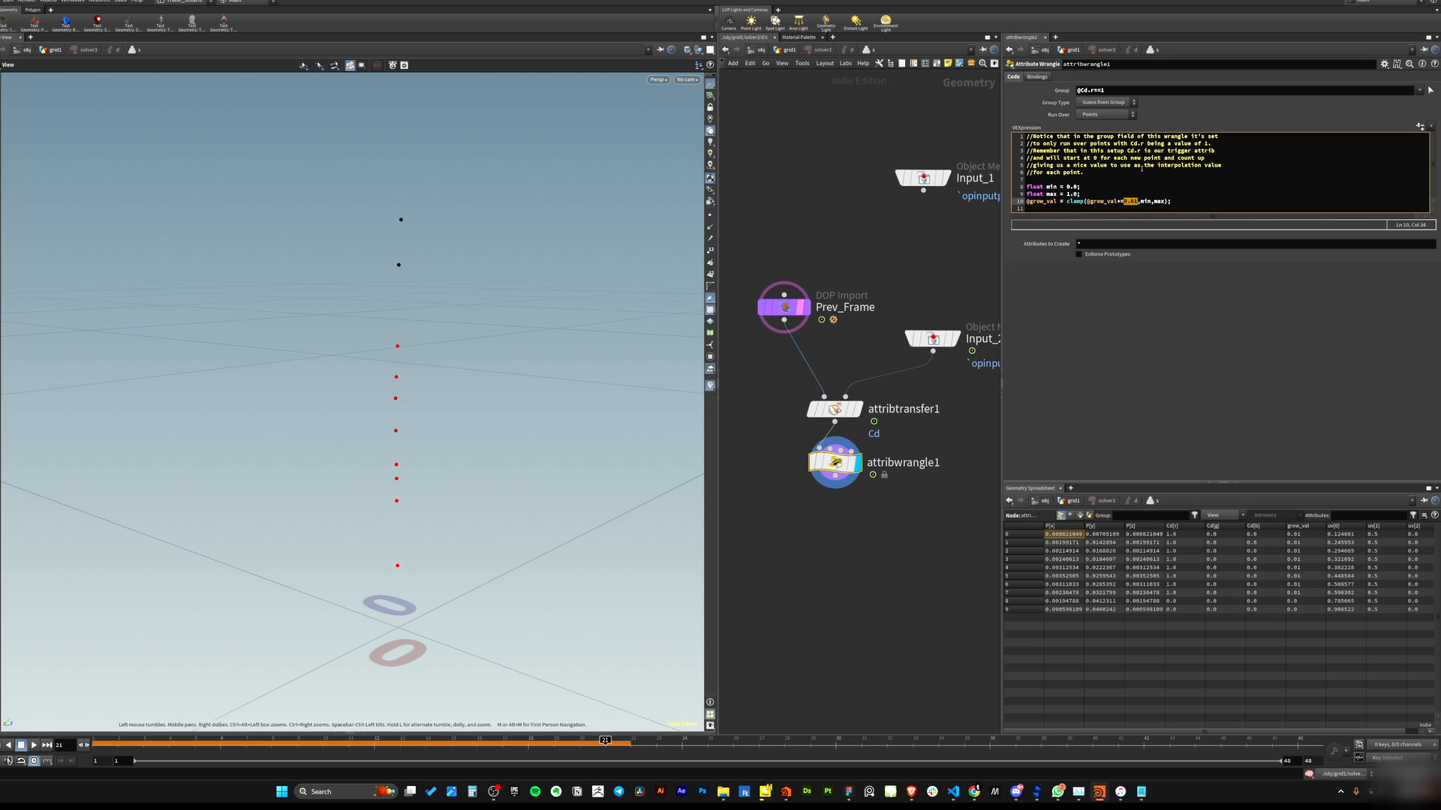
{"action": "left_click", "coordinate": [795, 439]}
{"action": "left_click_drag", "start_coordinate": [525, 453], "coordinate": [567, 469]}
{"action": "left_click_drag", "start_coordinate": [764, 445], "coordinate": [893, 509]}
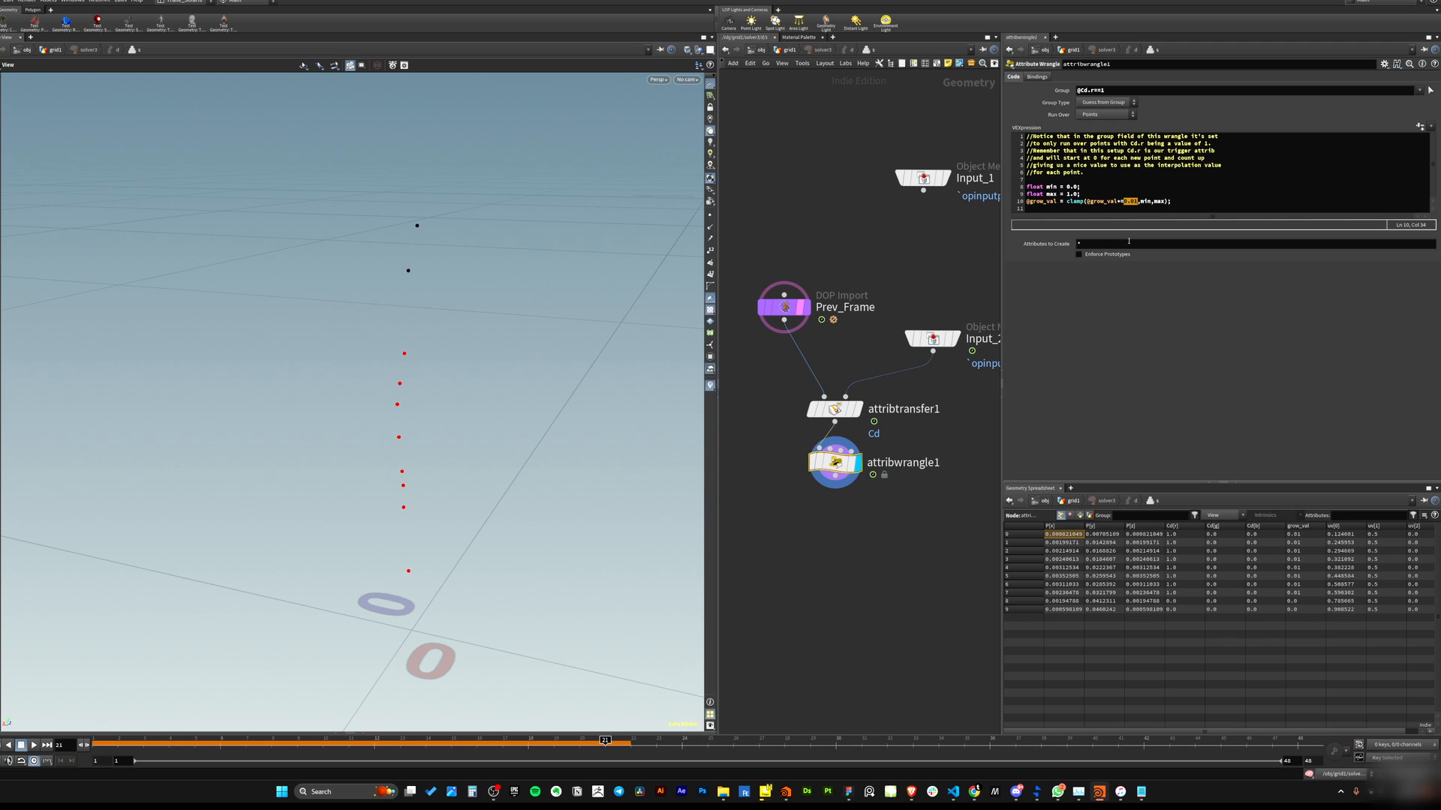
{"action": "left_click", "coordinate": [1164, 202]}
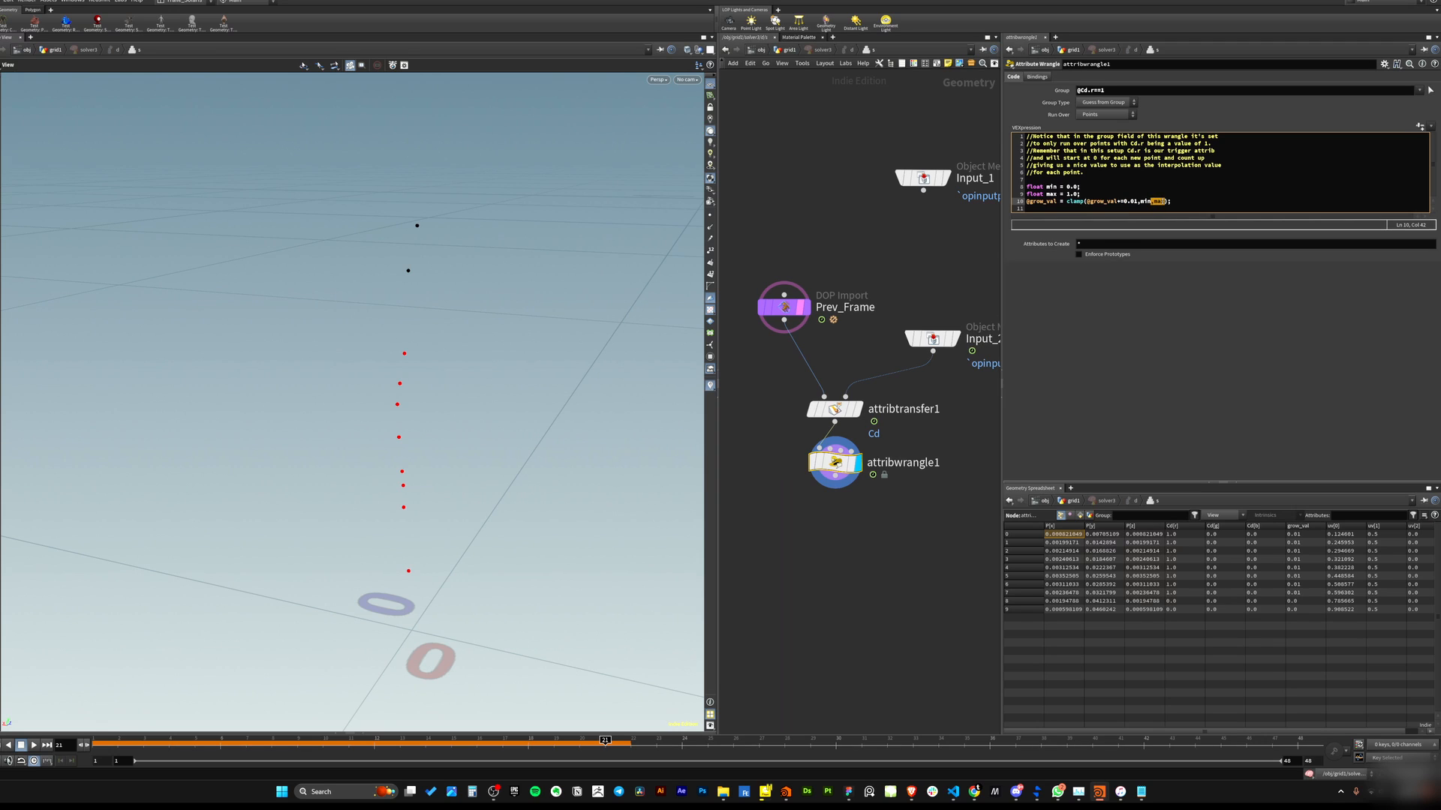
{"action": "left_click", "coordinate": [1163, 201]}
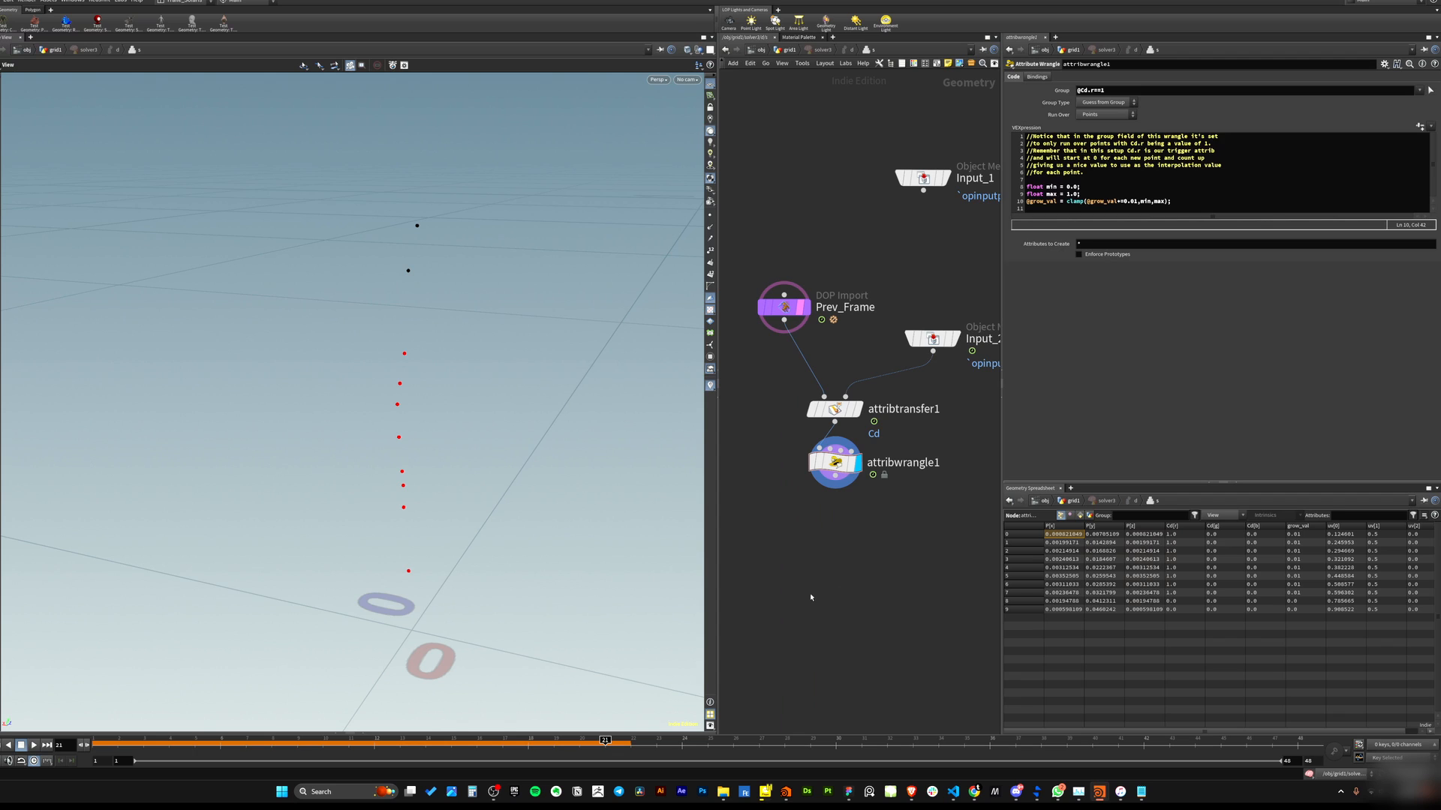
Return to the parent network, select solver3 and filter the geometry spreadsheet to grow* attributes.
{"action": "key", "text": "u"}
{"action": "key", "text": "ctrl+Up"}
{"action": "left_click_drag", "start_coordinate": [450, 390], "coordinate": [405, 379]}
{"action": "scroll", "coordinate": [406, 379], "scroll_direction": "up", "scroll_amount": 3}
{"action": "left_click", "coordinate": [777, 222]}
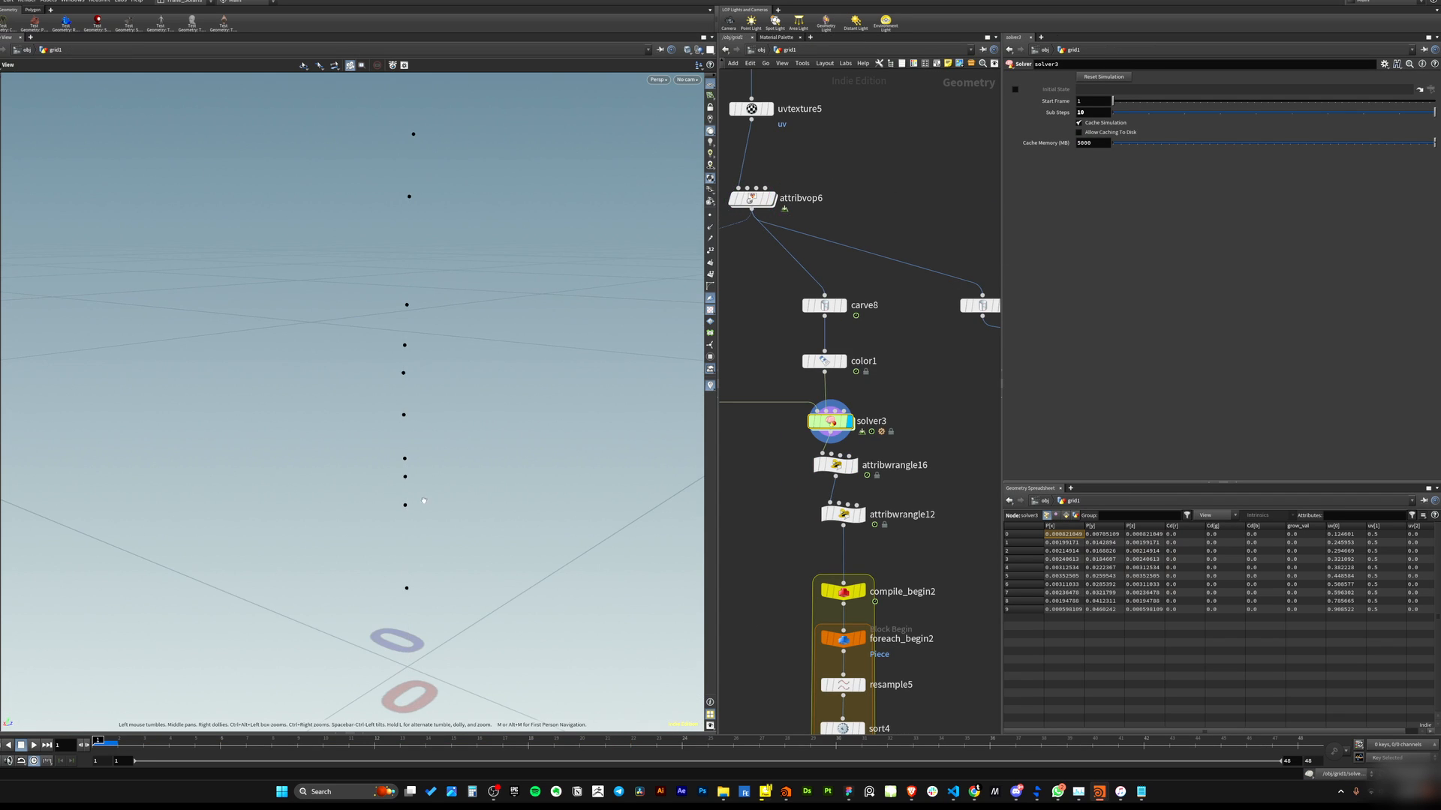
{"action": "left_click_drag", "start_coordinate": [431, 486], "coordinate": [412, 505]}
{"action": "left_click", "coordinate": [1355, 515]}
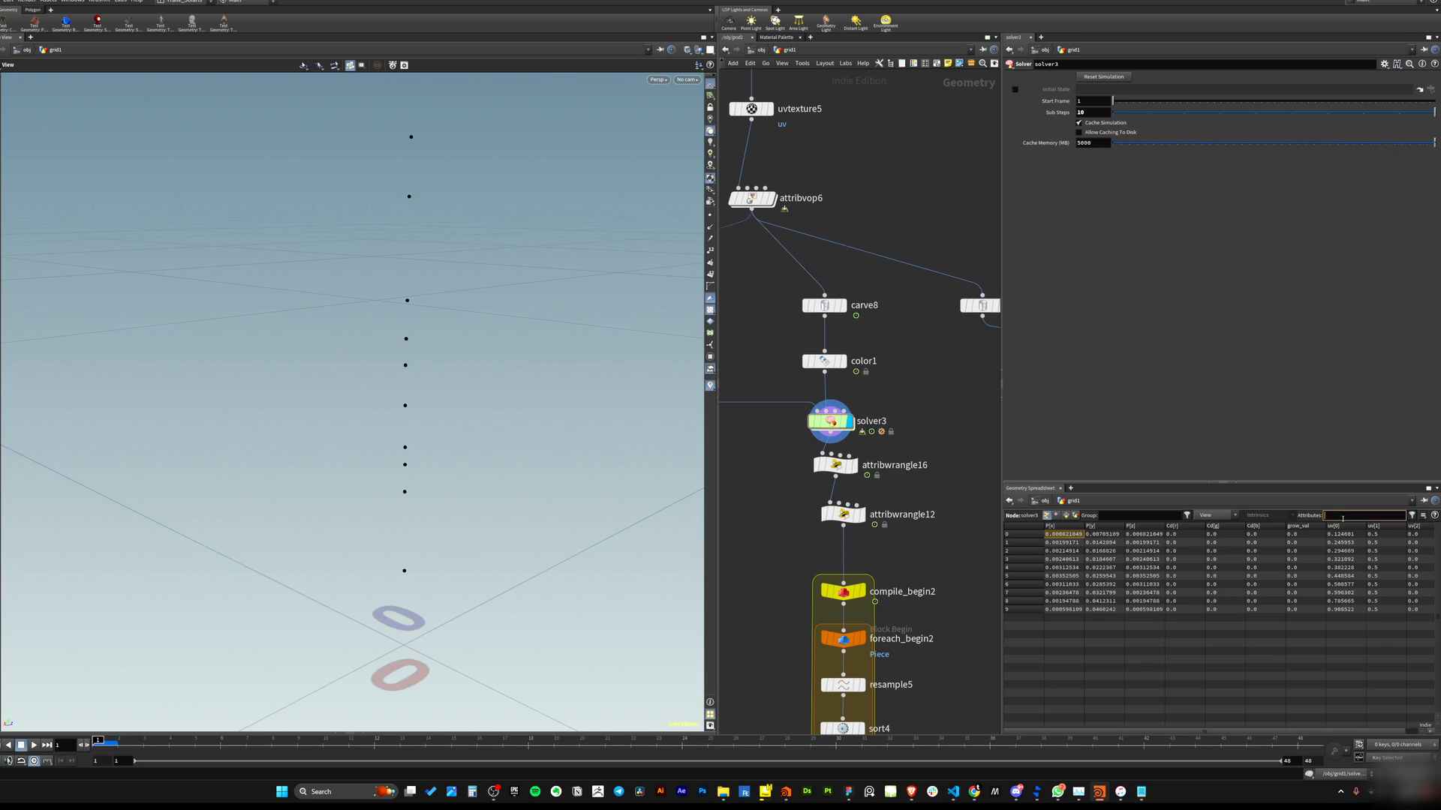
{"action": "type", "text": "gr"}
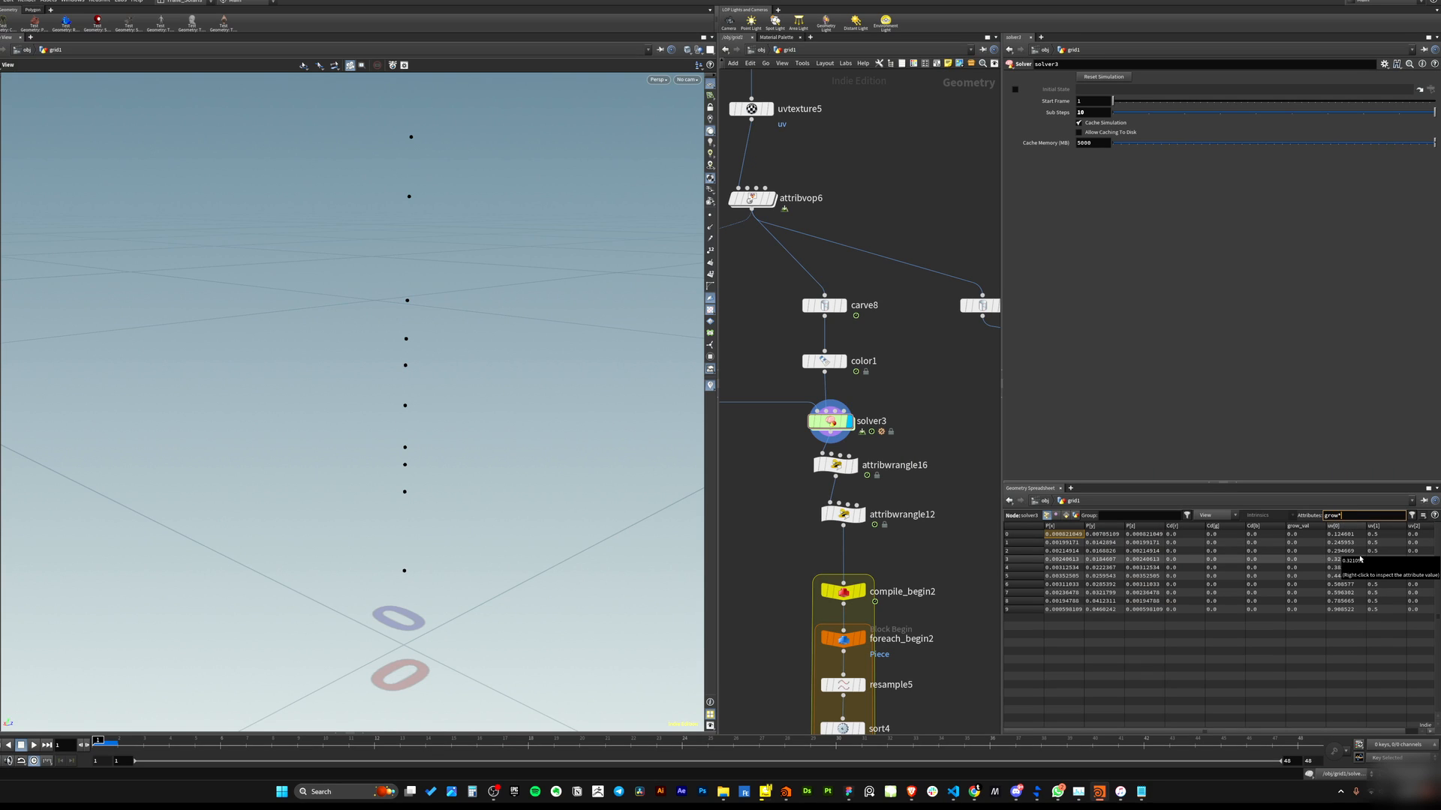
{"action": "type", "text": "ow*"}
{"action": "key", "text": "Return"}
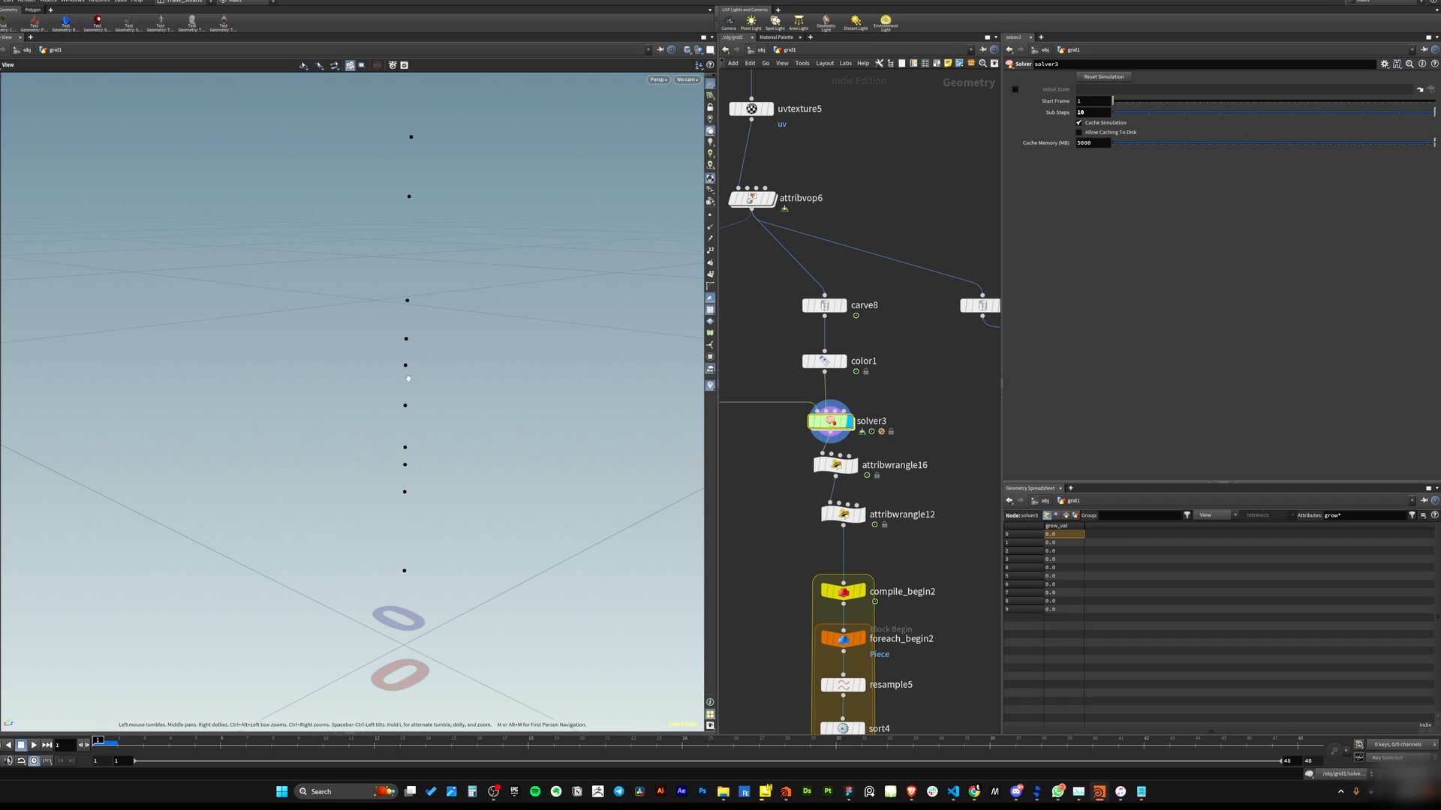
Scrub the timeline back and forth to watch grow_val spread along the points.
{"action": "left_click_drag", "start_coordinate": [408, 378], "coordinate": [425, 344]}
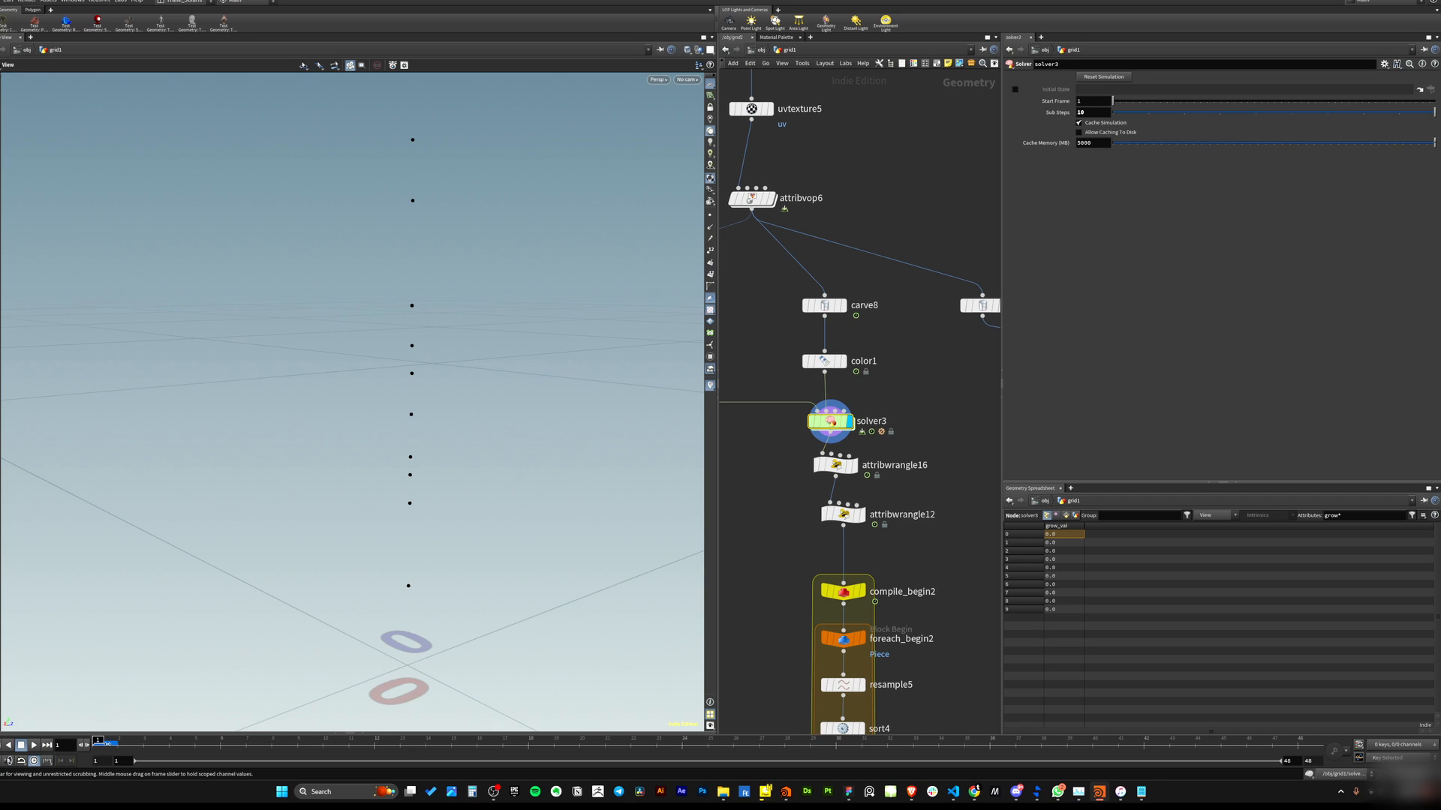
{"action": "left_click_drag", "start_coordinate": [102, 745], "coordinate": [258, 728]}
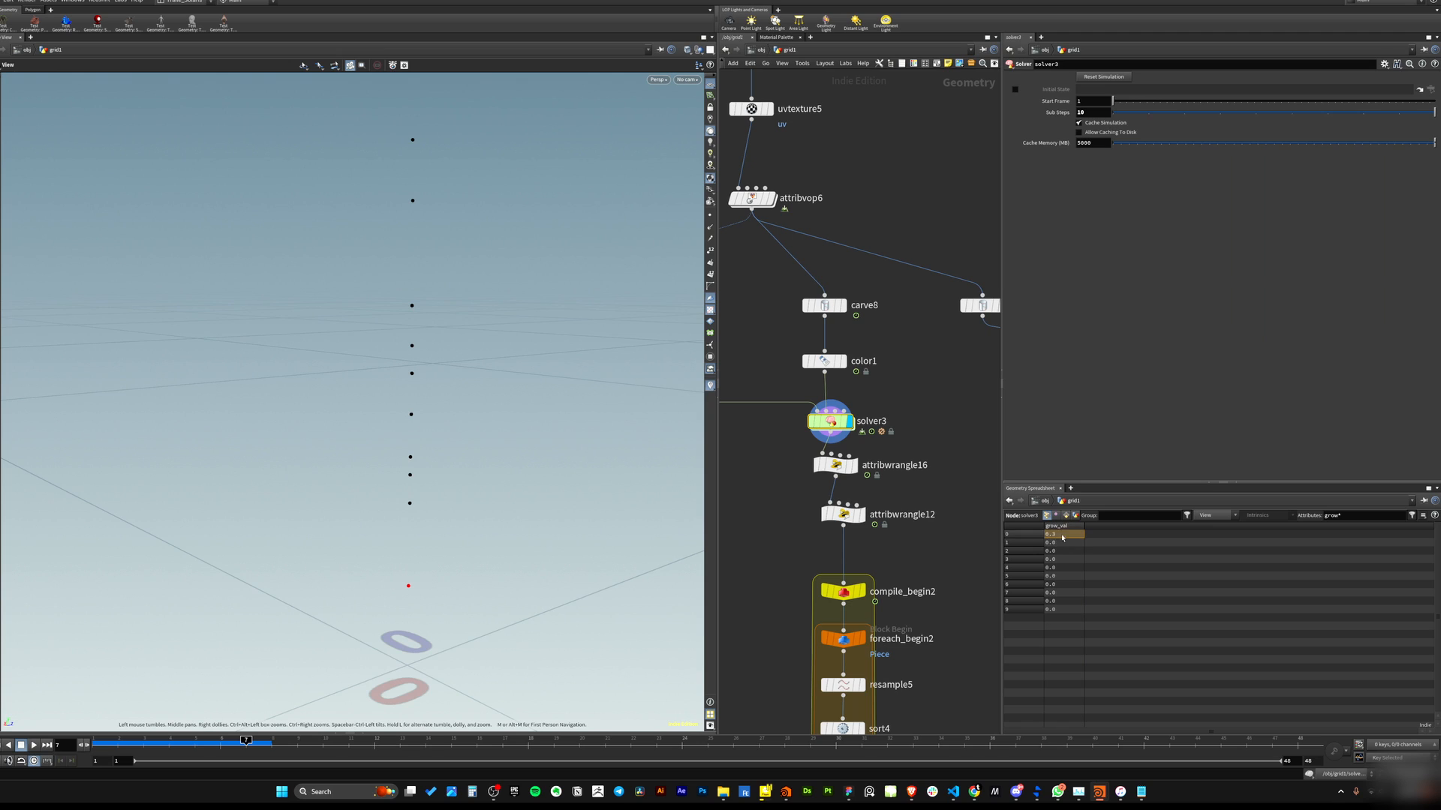
{"action": "left_click", "coordinate": [316, 740]}
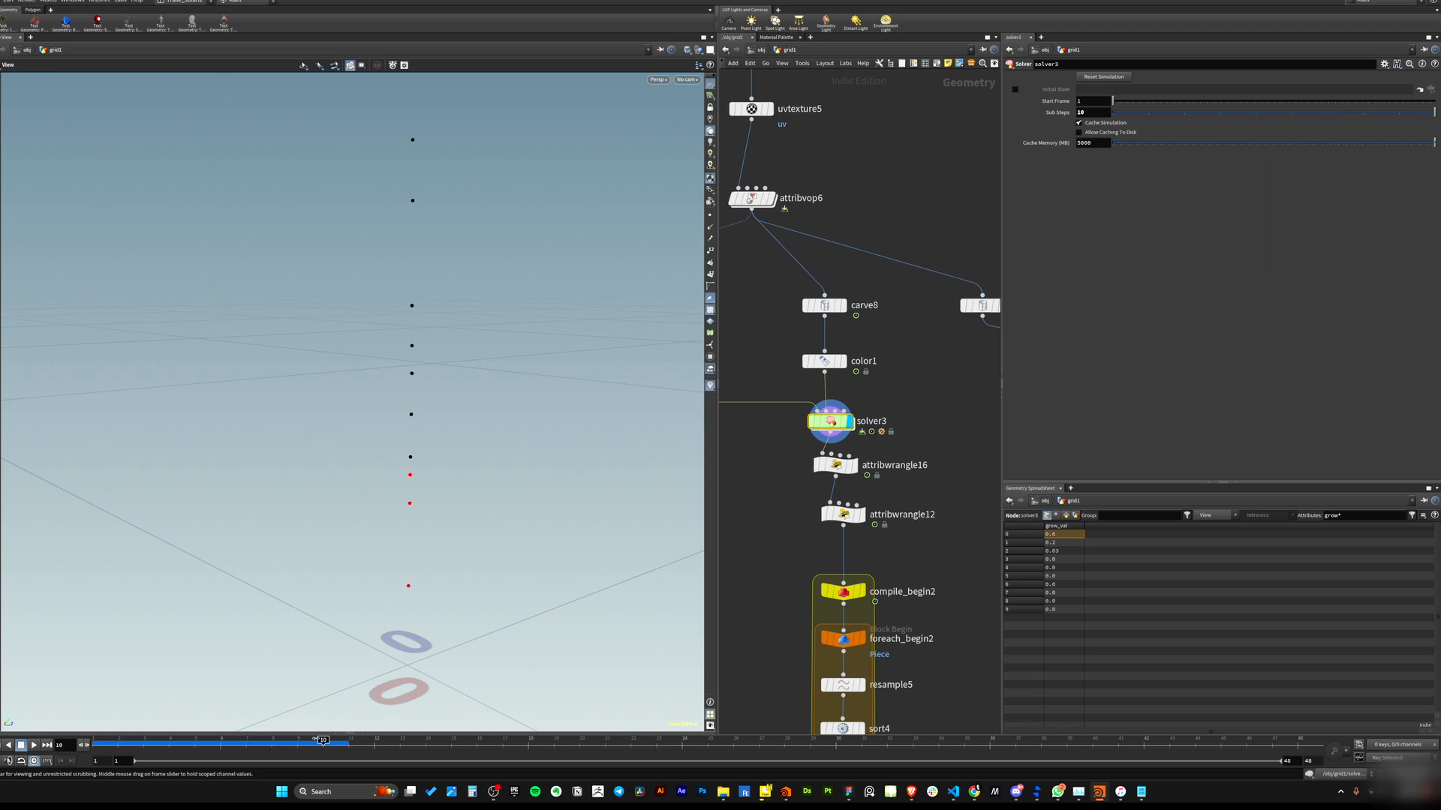
{"action": "left_click_drag", "start_coordinate": [316, 740], "coordinate": [604, 739]}
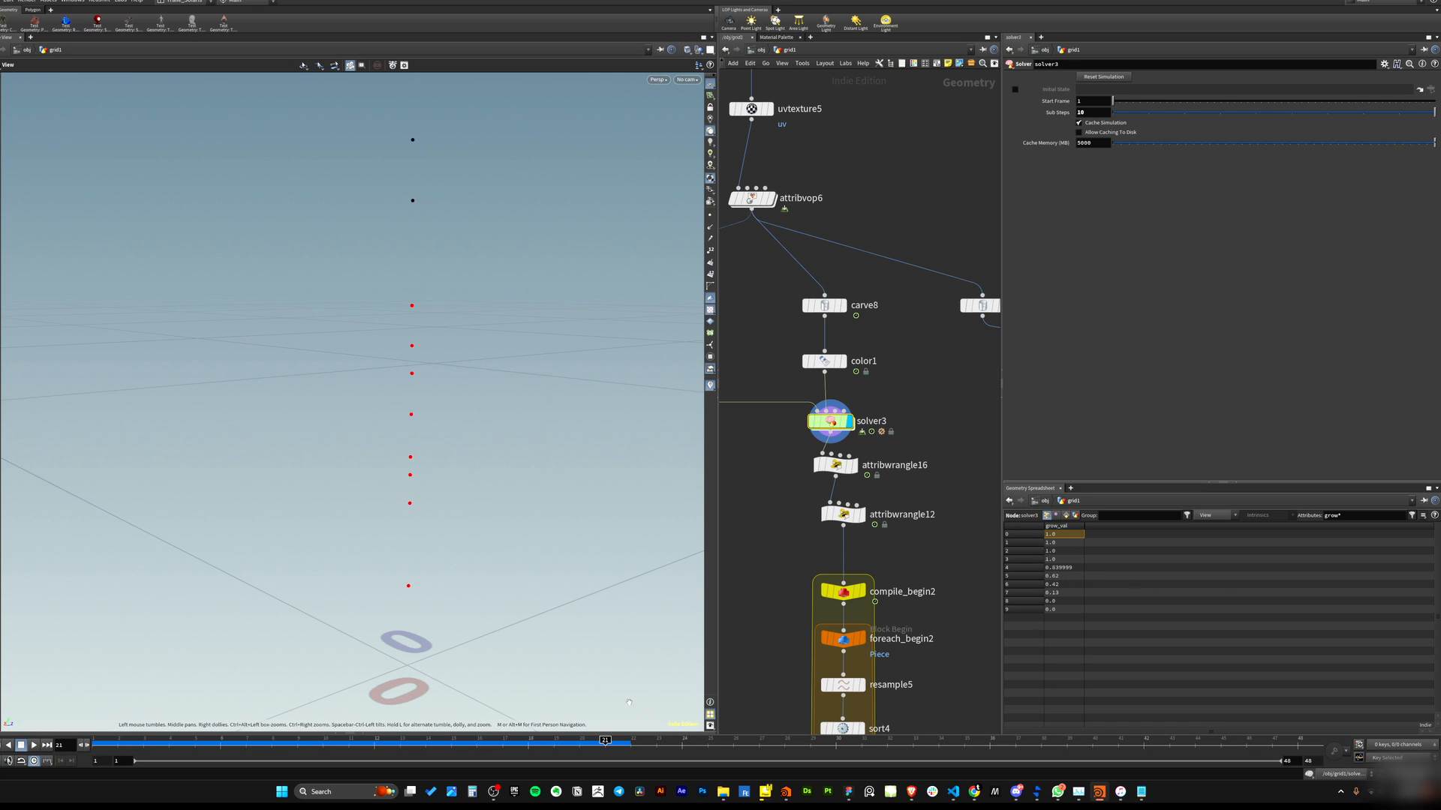
{"action": "left_click_drag", "start_coordinate": [605, 740], "coordinate": [1221, 758]}
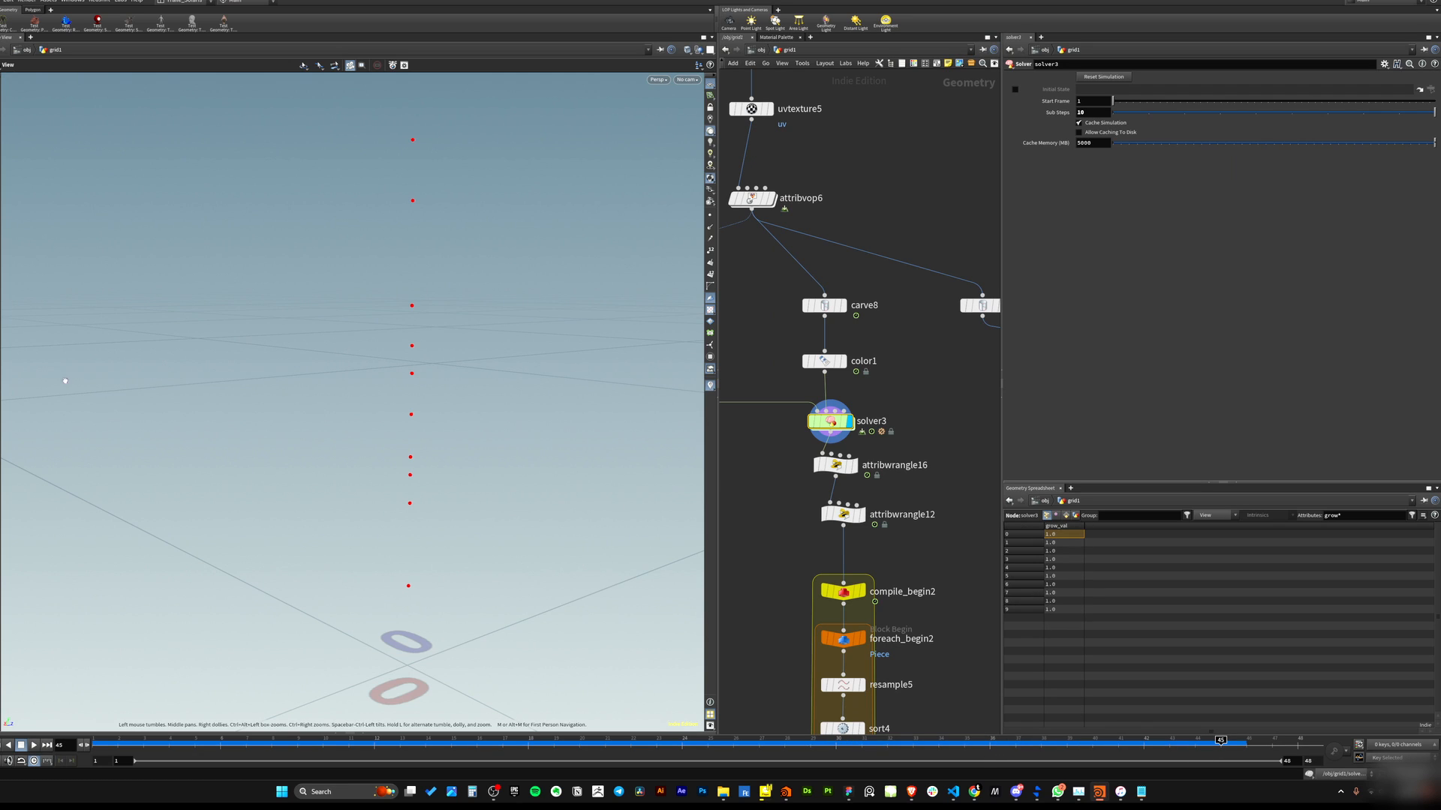
{"action": "left_click_drag", "start_coordinate": [259, 745], "coordinate": [87, 747]}
{"action": "left_click_drag", "start_coordinate": [311, 745], "coordinate": [477, 743]}
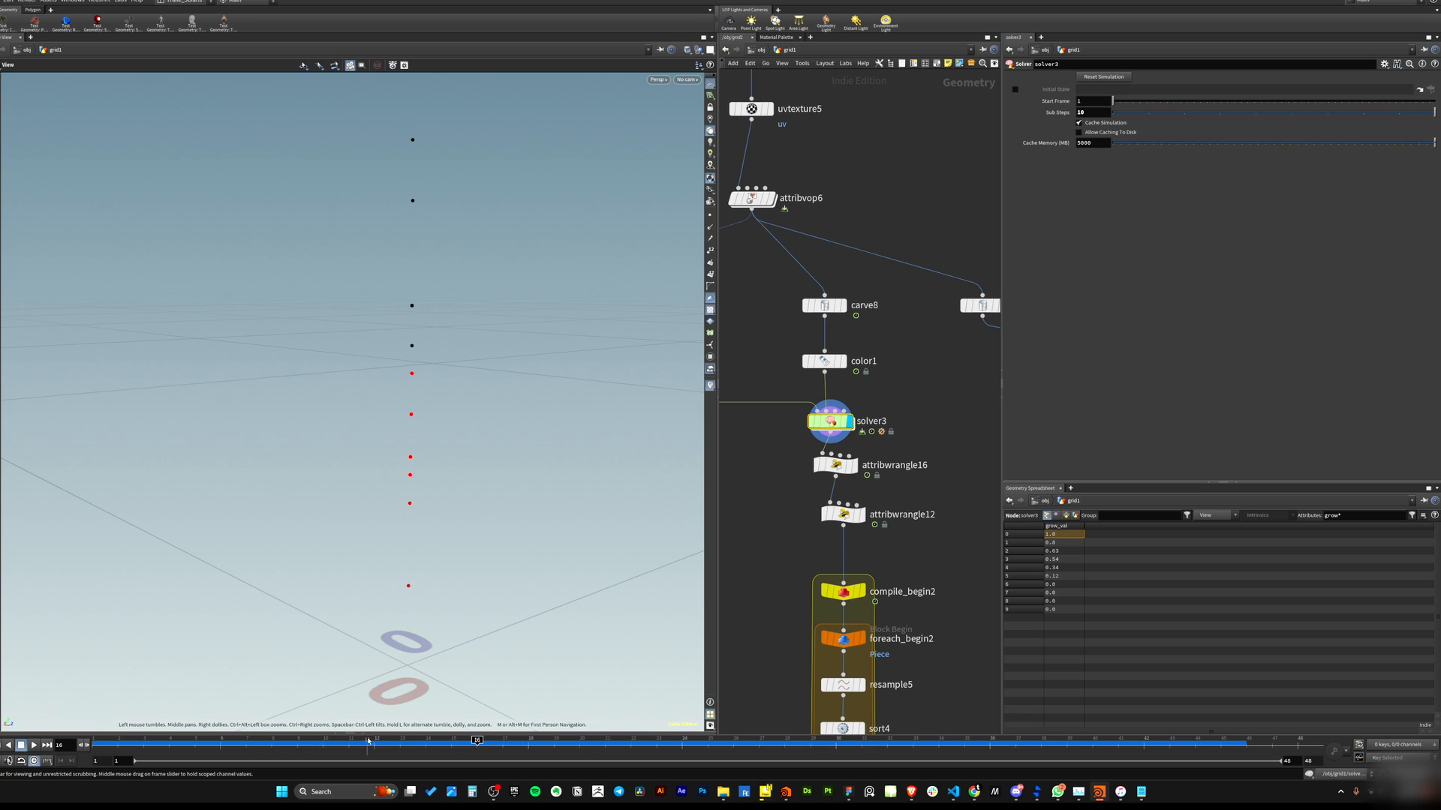
{"action": "left_click_drag", "start_coordinate": [415, 577], "coordinate": [545, 471]}
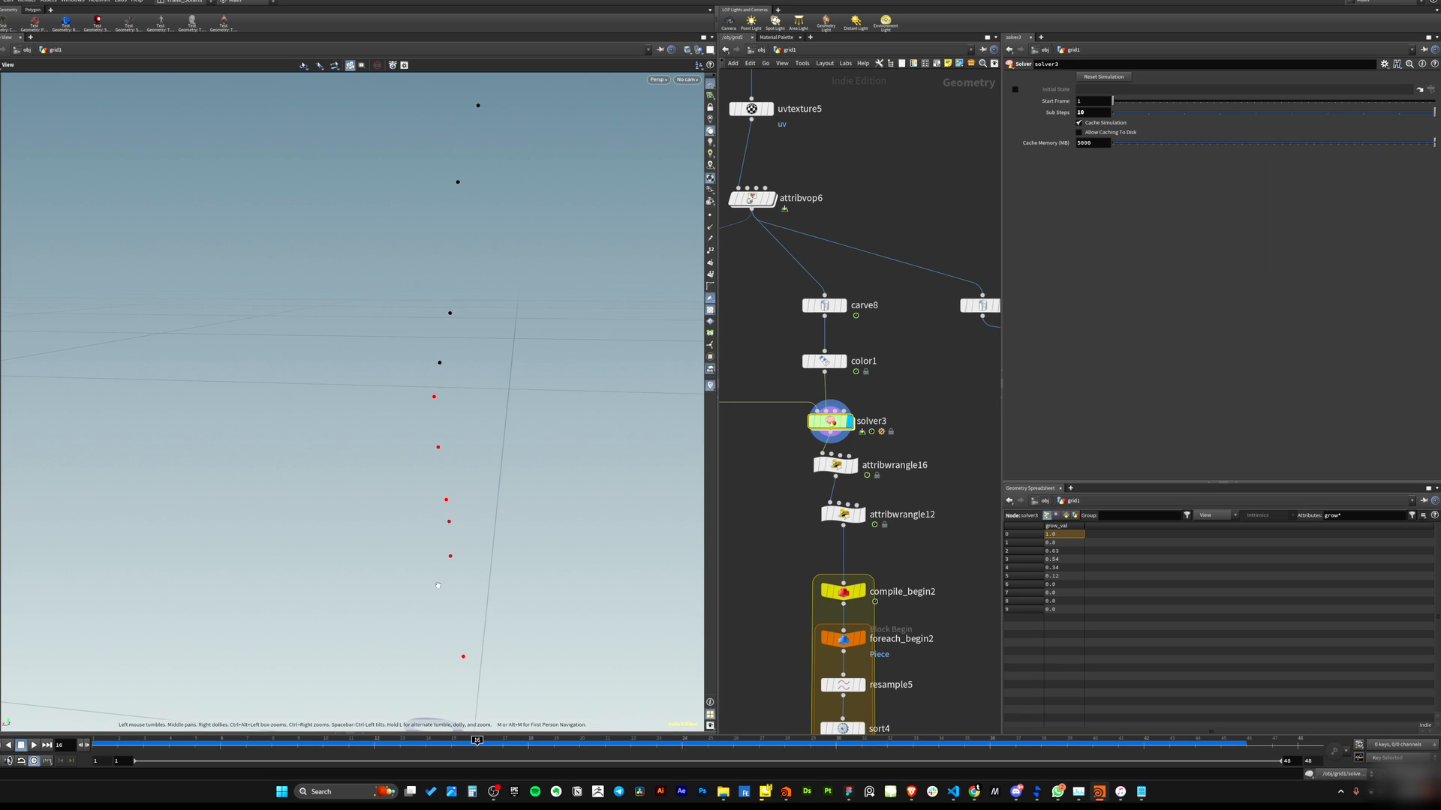
Select attribwrangle16 to read its pscale fit expression and check the uvtexture5 node feeding it.
{"action": "left_click", "coordinate": [884, 466]}
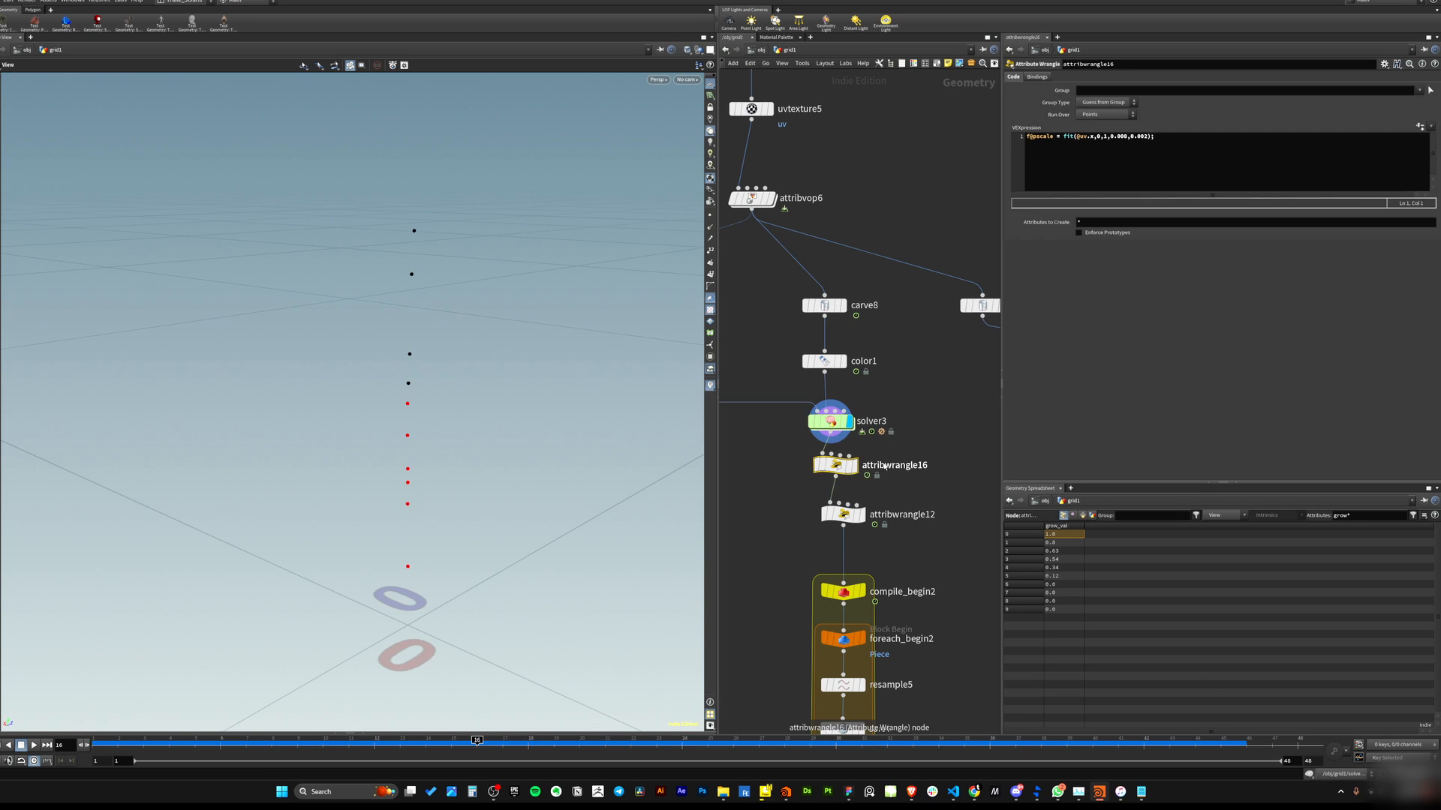
{"action": "mouse_move", "coordinate": [853, 467]}
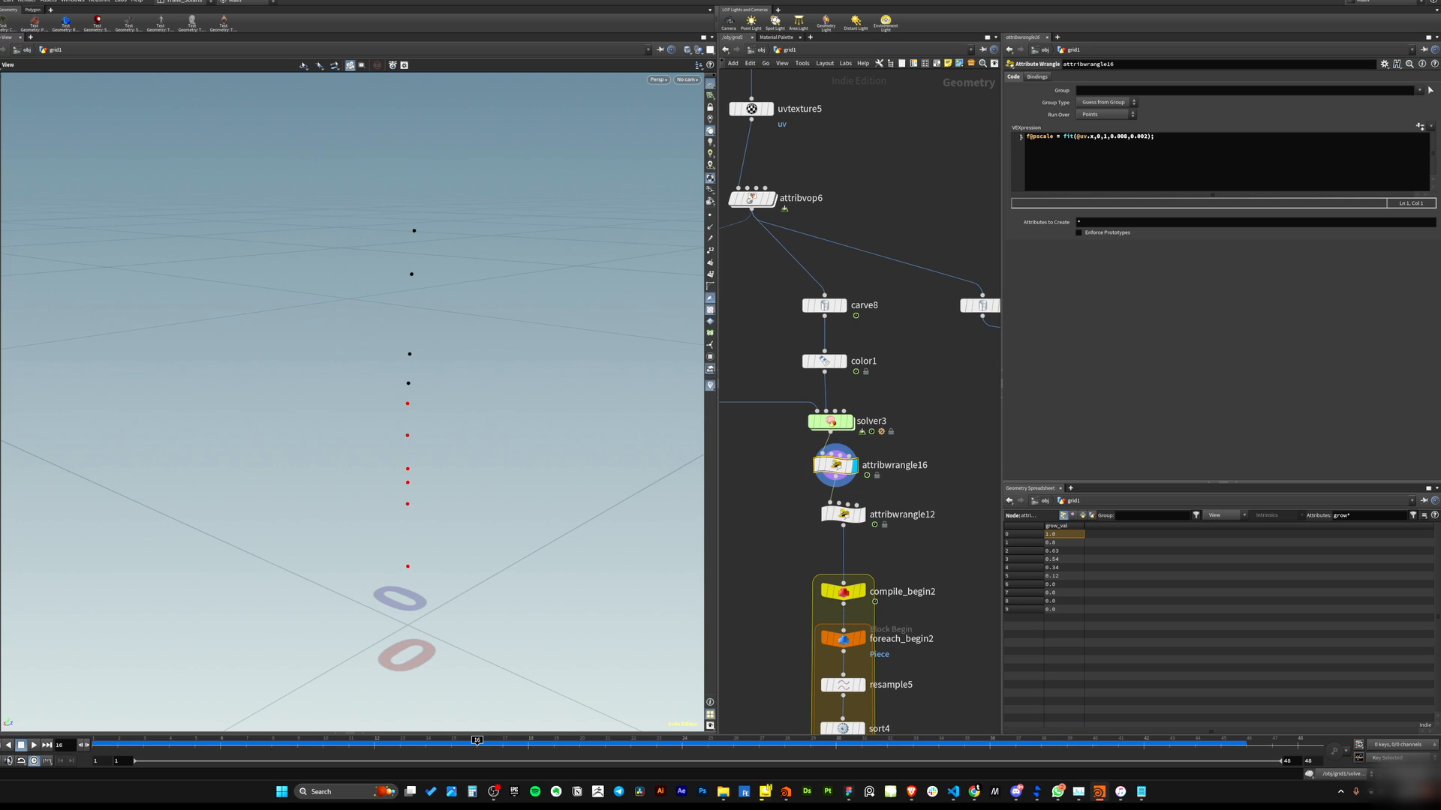
{"action": "left_click", "coordinate": [1081, 137]}
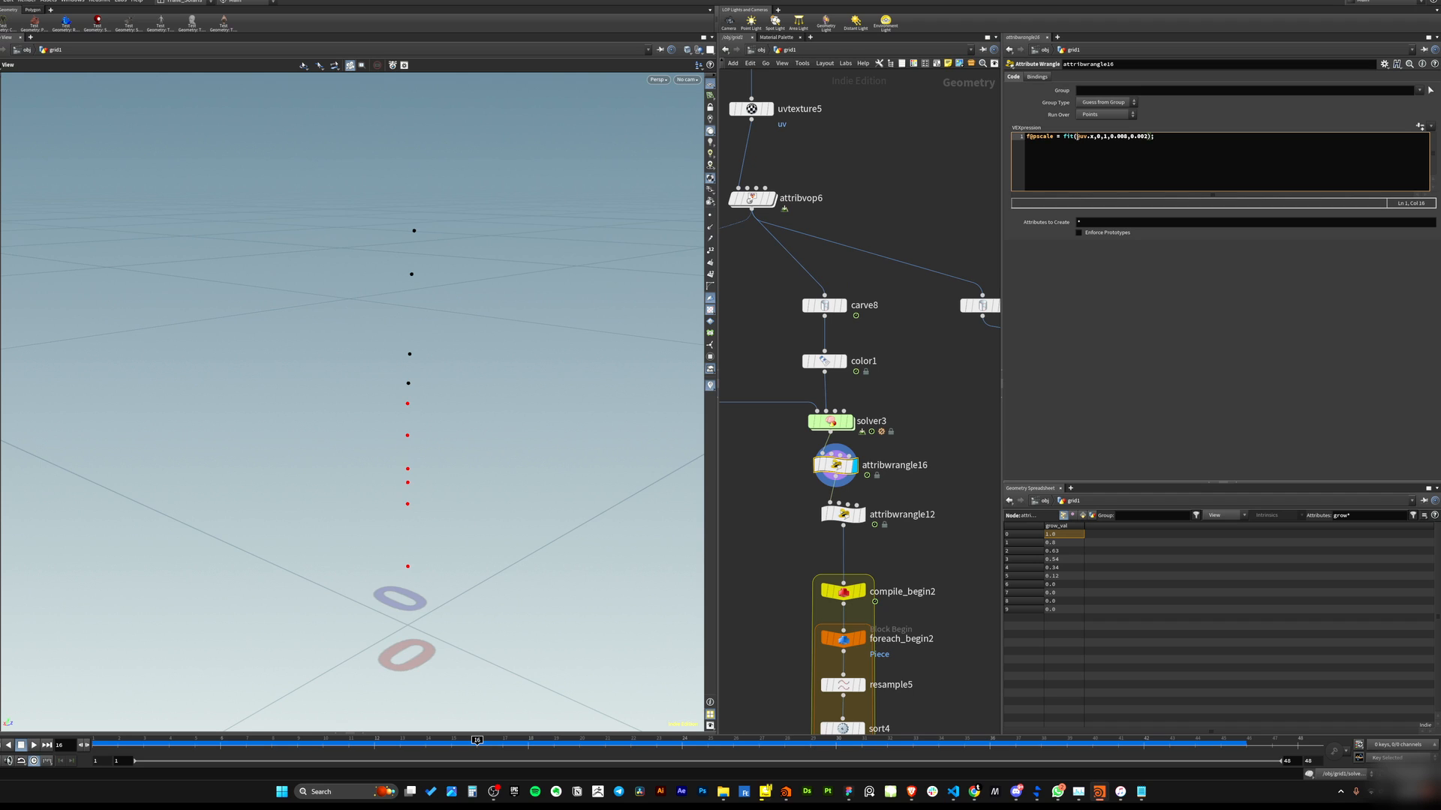
{"action": "middle_click_drag", "start_coordinate": [834, 173], "coordinate": [918, 374]}
{"action": "left_click_drag", "start_coordinate": [893, 270], "coordinate": [744, 349]}
{"action": "left_click", "coordinate": [854, 309]}
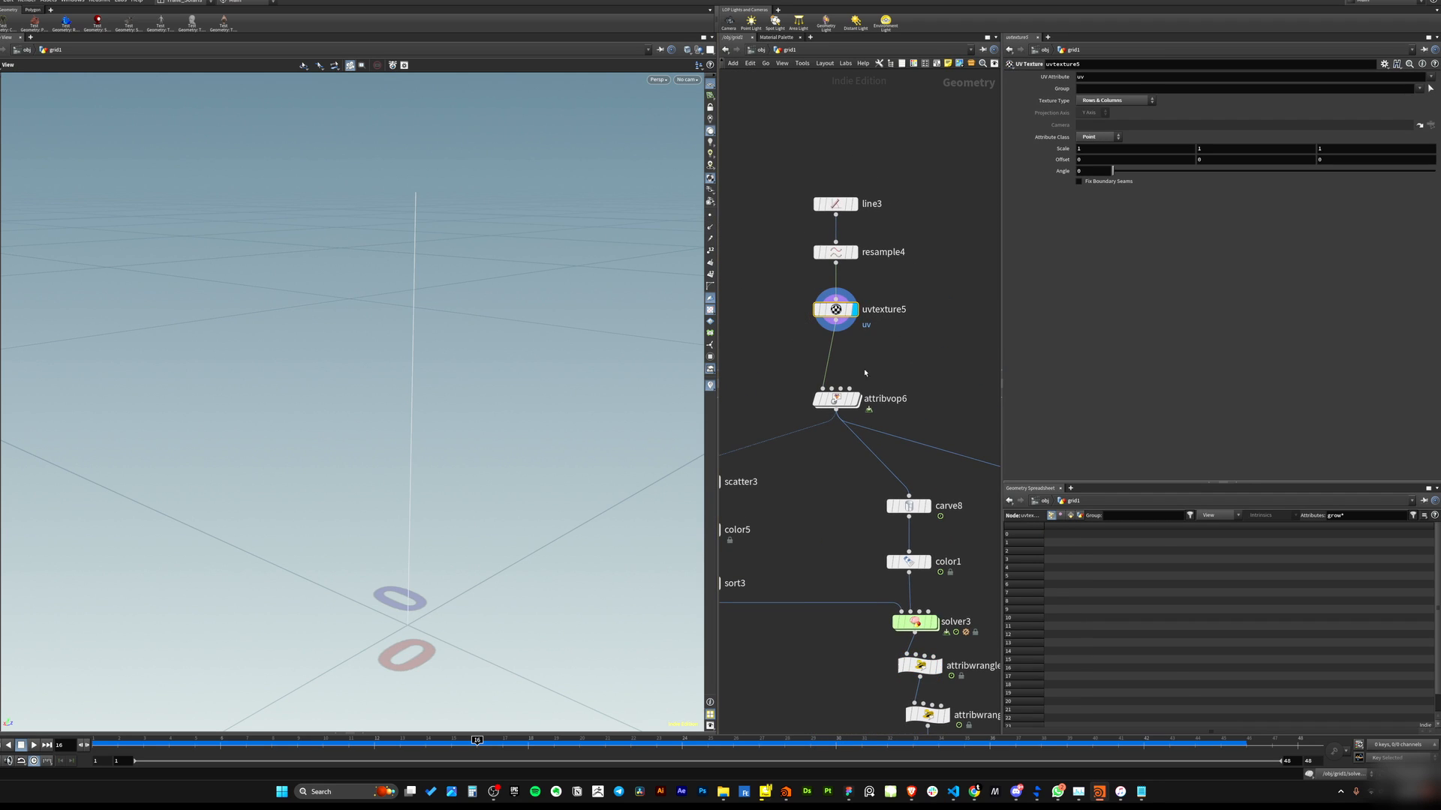
Highlight the uv input and output range arguments of attribwrangle16's pscale fit expression.
{"action": "middle_click_drag", "start_coordinate": [986, 654], "coordinate": [884, 364]}
{"action": "left_click_drag", "start_coordinate": [900, 366], "coordinate": [778, 401]}
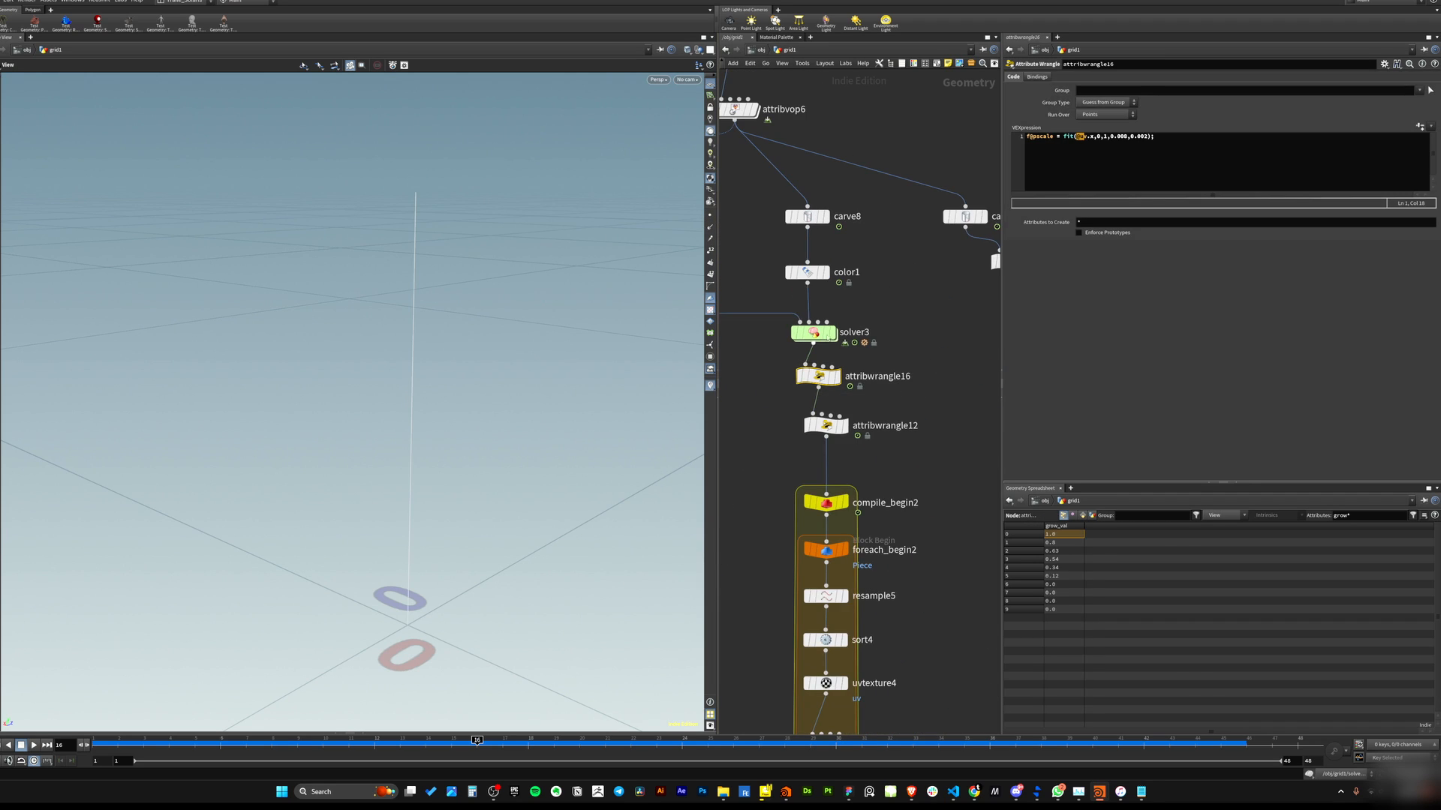
{"action": "left_click", "coordinate": [1109, 139]}
{"action": "left_click_drag", "start_coordinate": [1110, 138], "coordinate": [1126, 139]}
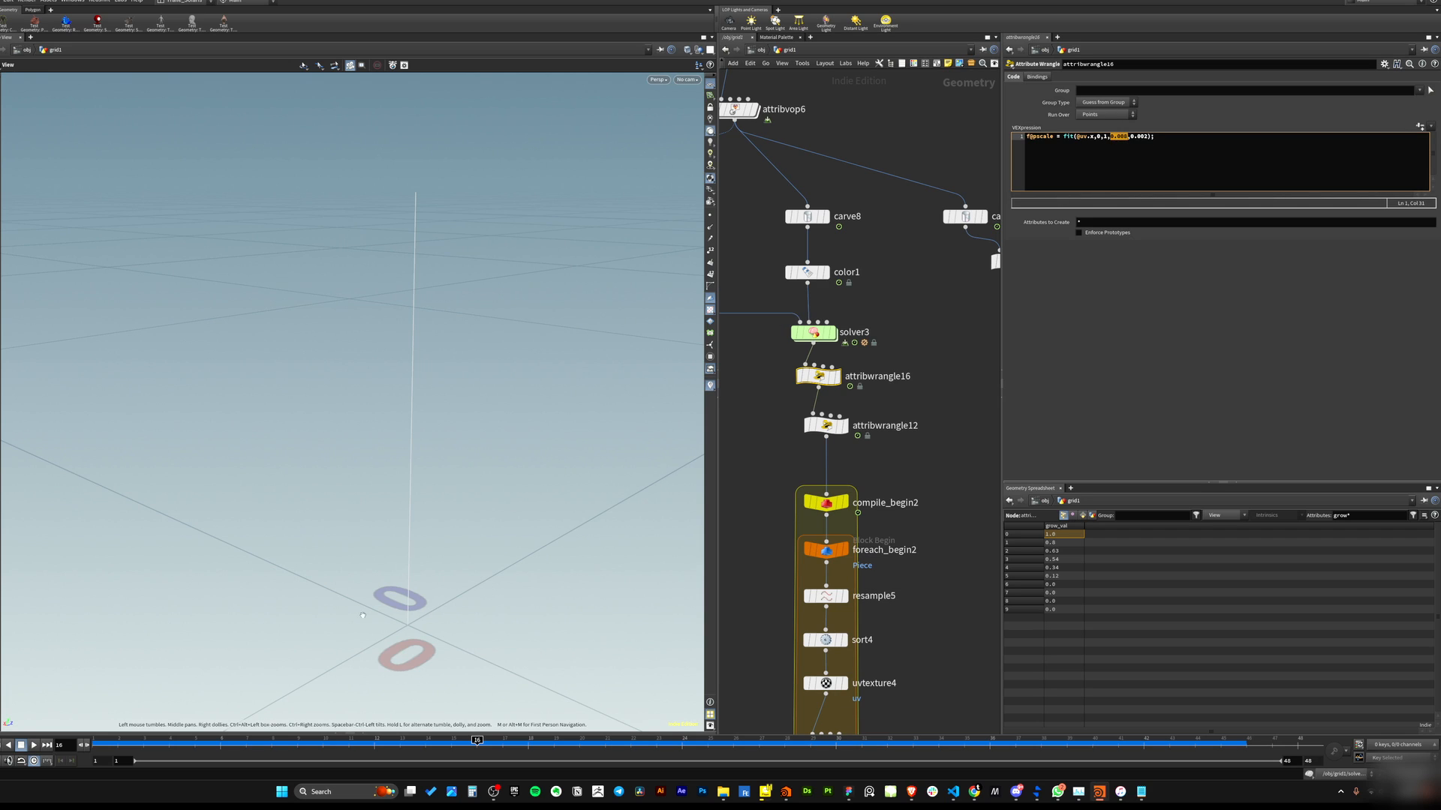
{"action": "left_click", "coordinate": [1129, 140]}
{"action": "left_click", "coordinate": [1147, 147]}
{"action": "left_click_drag", "start_coordinate": [1112, 137], "coordinate": [1125, 138]}
{"action": "left_click", "coordinate": [1146, 138]}
Turn on point display in the viewport and set the display to attribwrangle16.
{"action": "middle_click_drag", "start_coordinate": [927, 431], "coordinate": [928, 381]}
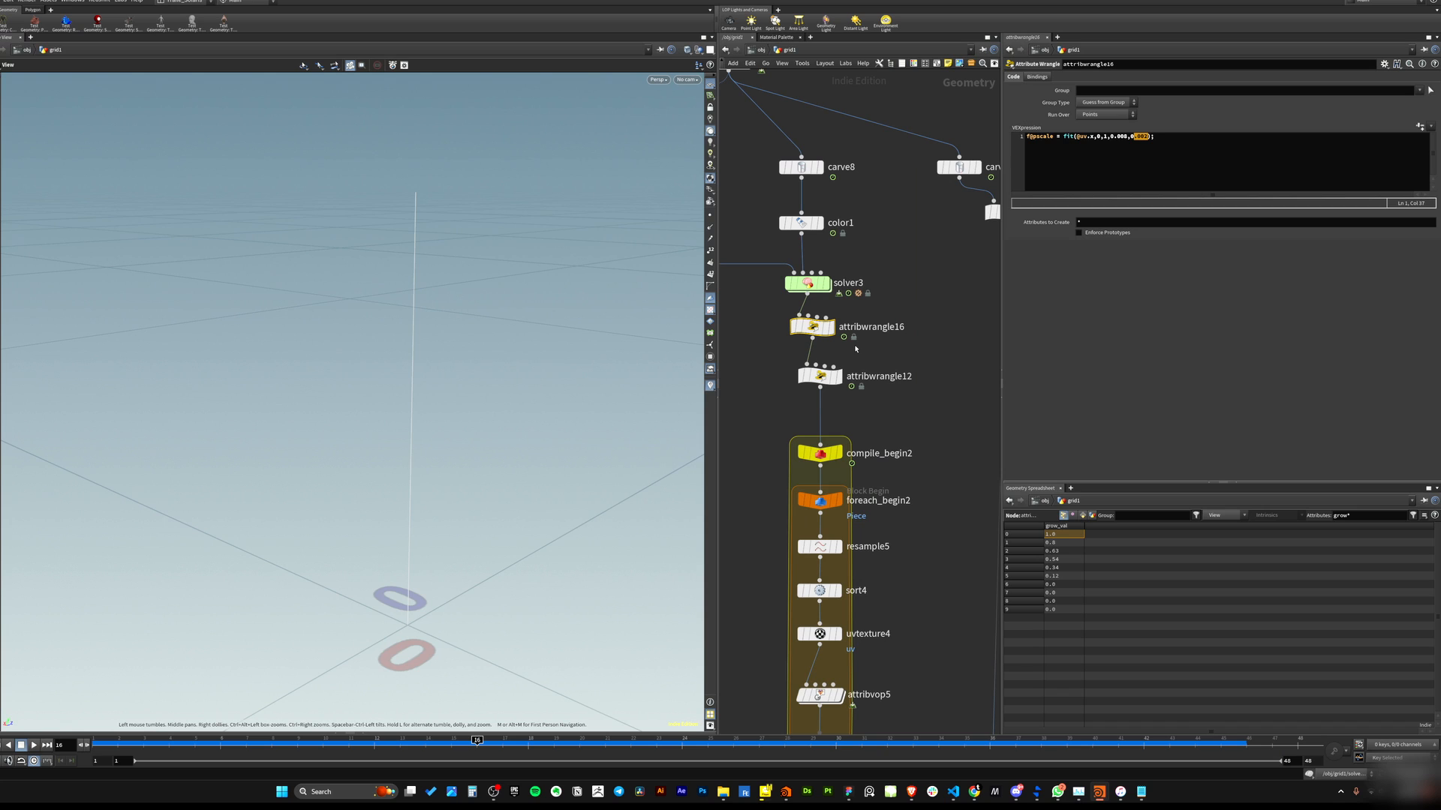
{"action": "left_click", "coordinate": [710, 215]}
{"action": "scroll", "coordinate": [386, 418], "scroll_direction": "down", "scroll_amount": 3}
{"action": "mouse_move", "coordinate": [385, 418]}
{"action": "left_mouse_down"}
{"action": "mouse_move", "coordinate": [368, 435]}
{"action": "mouse_move", "coordinate": [366, 402]}
{"action": "left_mouse_up"}
{"action": "right_click_drag", "start_coordinate": [366, 402], "coordinate": [476, 437]}
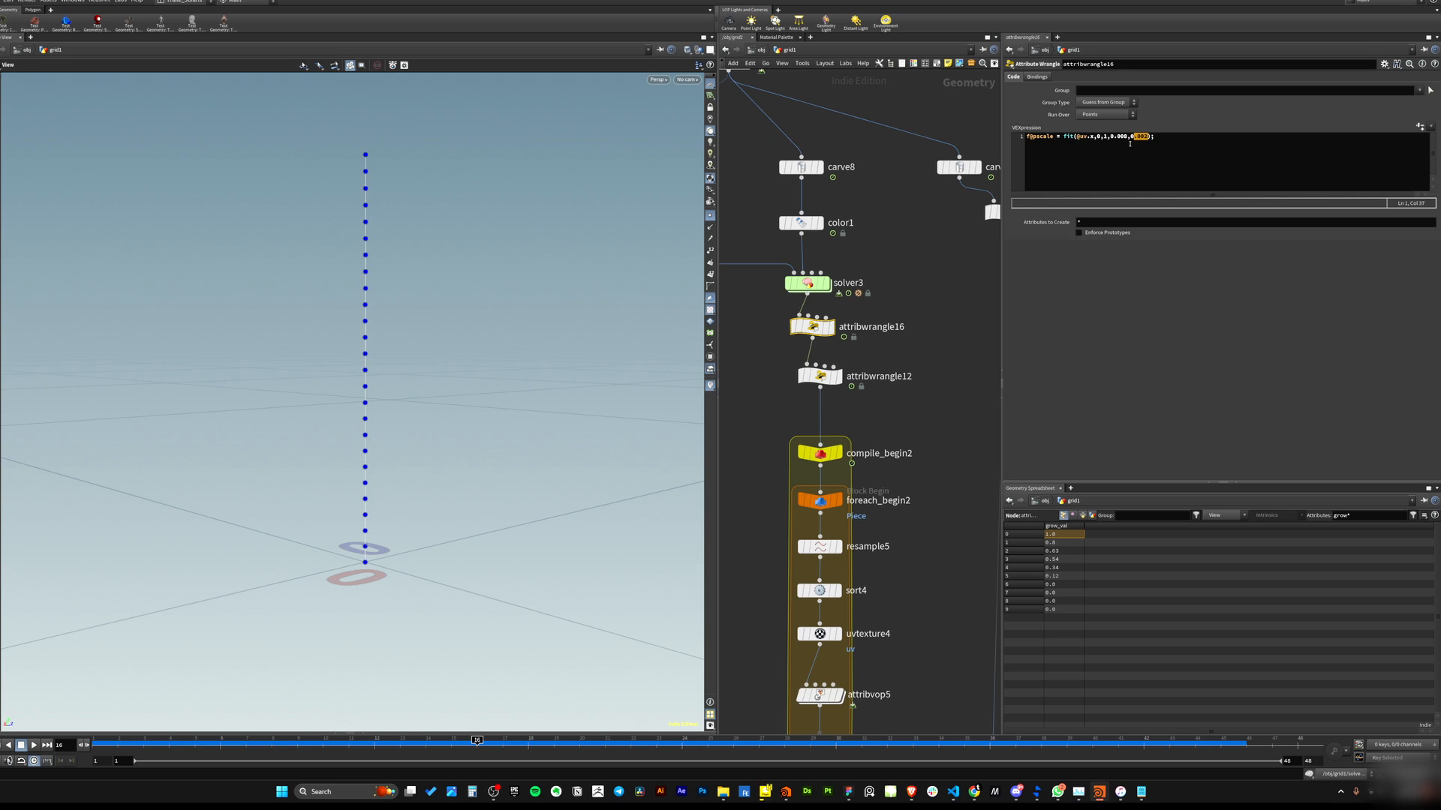
{"action": "left_click_drag", "start_coordinate": [1124, 137], "coordinate": [1147, 137]}
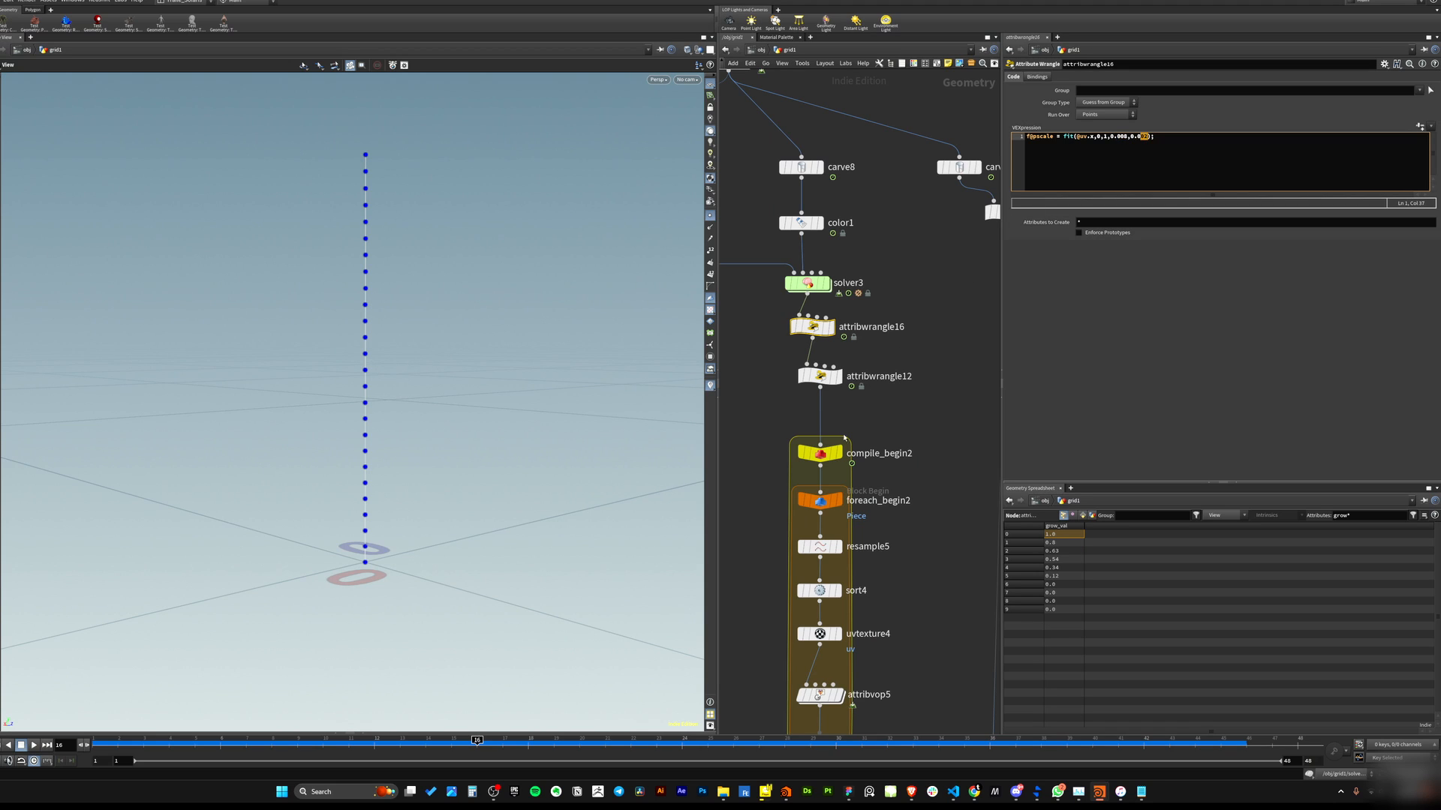
{"action": "middle_click_drag", "start_coordinate": [895, 397], "coordinate": [898, 366]}
{"action": "left_click", "coordinate": [834, 296]}
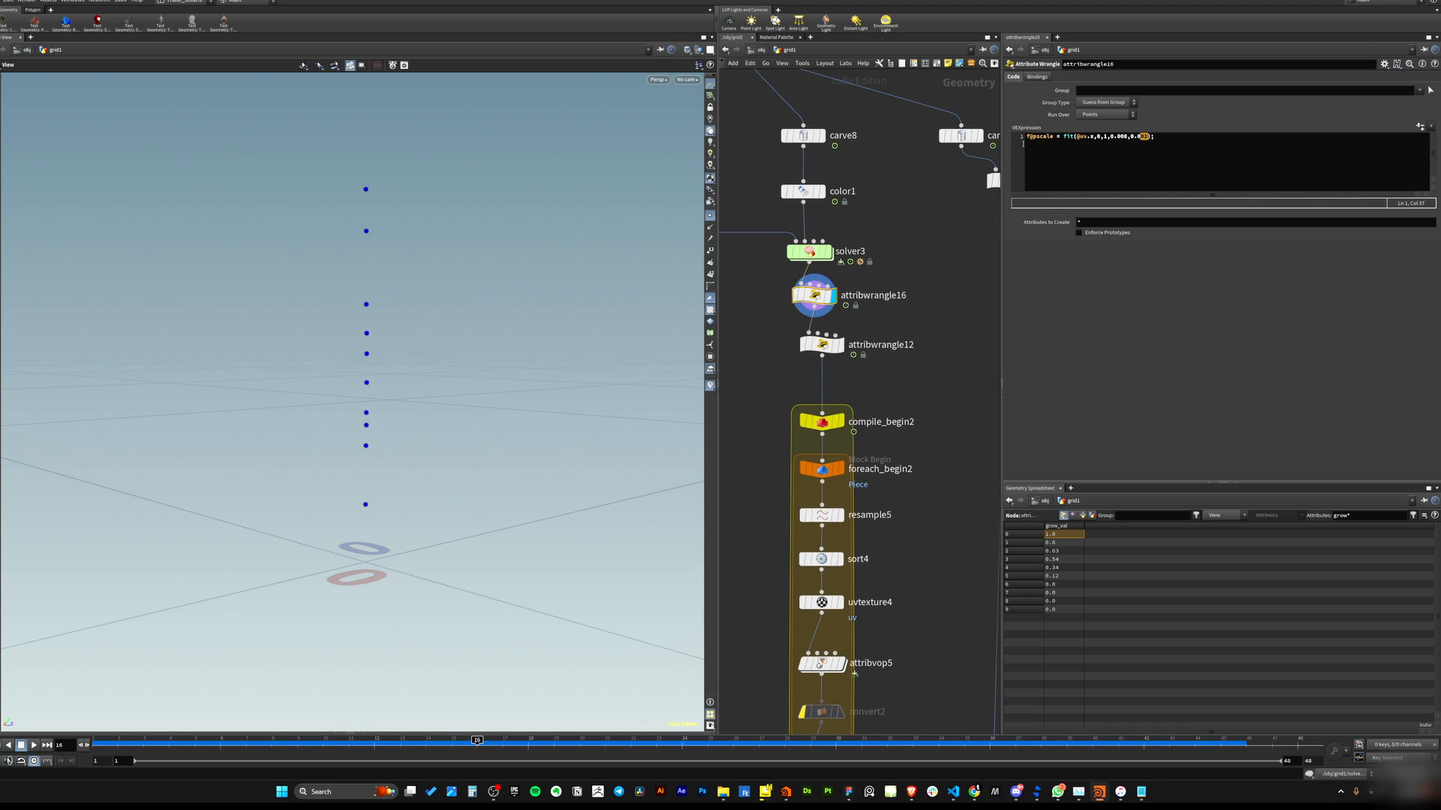
Re-enter 0 as the fit's source minimum in attribwrangle16's pscale expression.
{"action": "left_click", "coordinate": [1104, 137]}
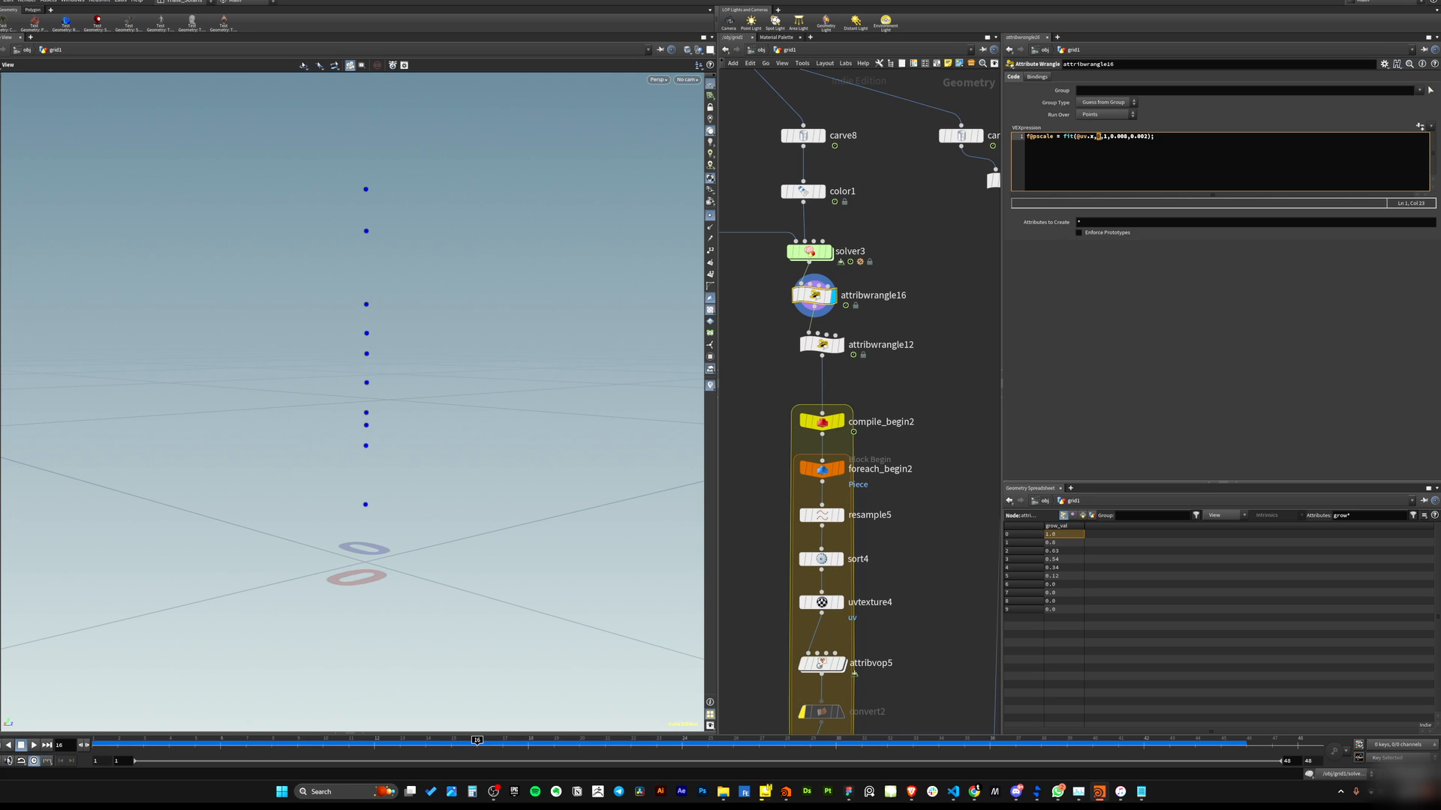
{"action": "type", "text": "0,"}
{"action": "left_click_drag", "start_coordinate": [1096, 137], "coordinate": [1076, 138]}
Select uvtexture5 and clear the spreadsheet's attribute filter to show all attributes.
{"action": "middle_click_drag", "start_coordinate": [886, 215], "coordinate": [926, 426]}
{"action": "left_click", "coordinate": [770, 149]}
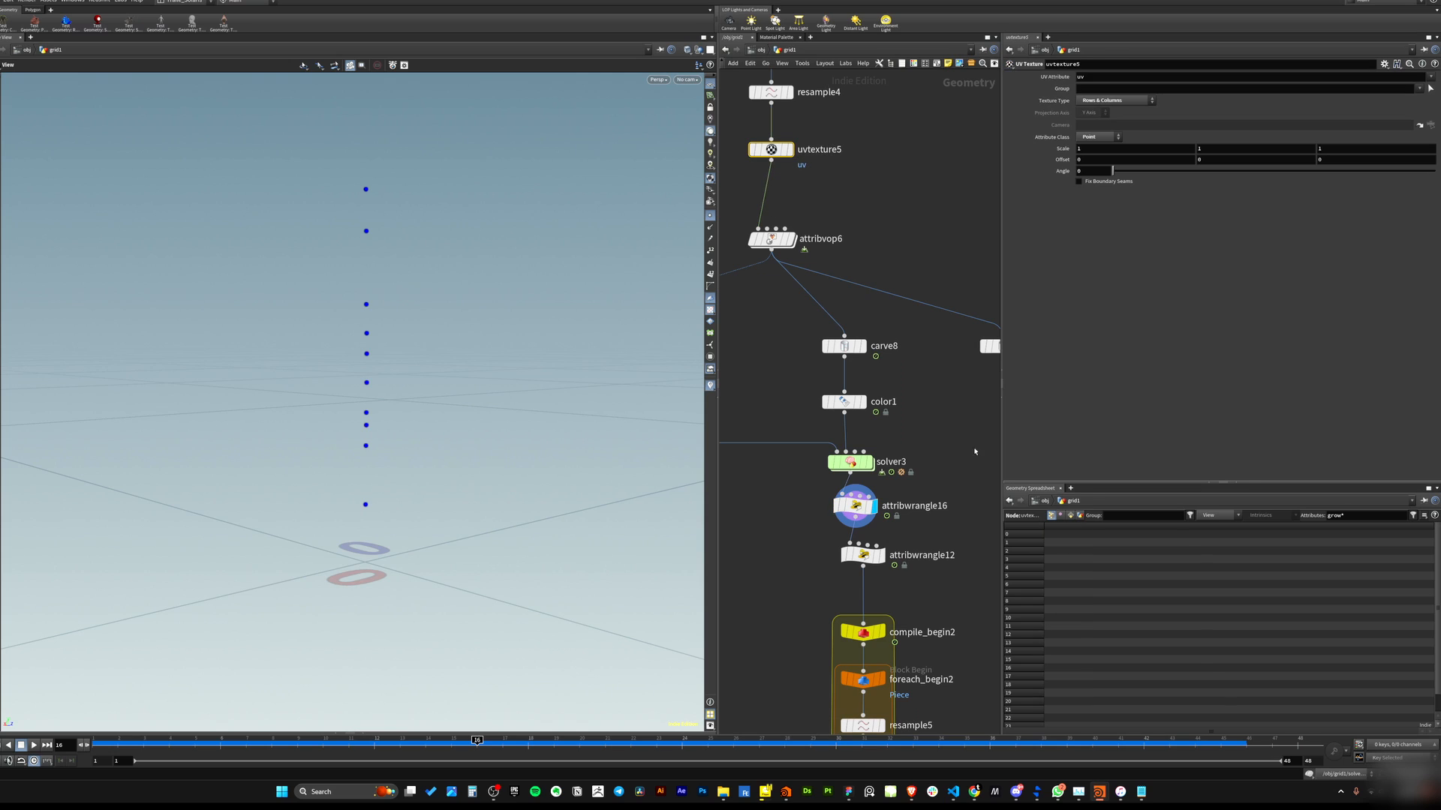
{"action": "double_click", "coordinate": [1335, 515]}
{"action": "key", "text": "BackSpace"}
{"action": "key", "text": "Return"}
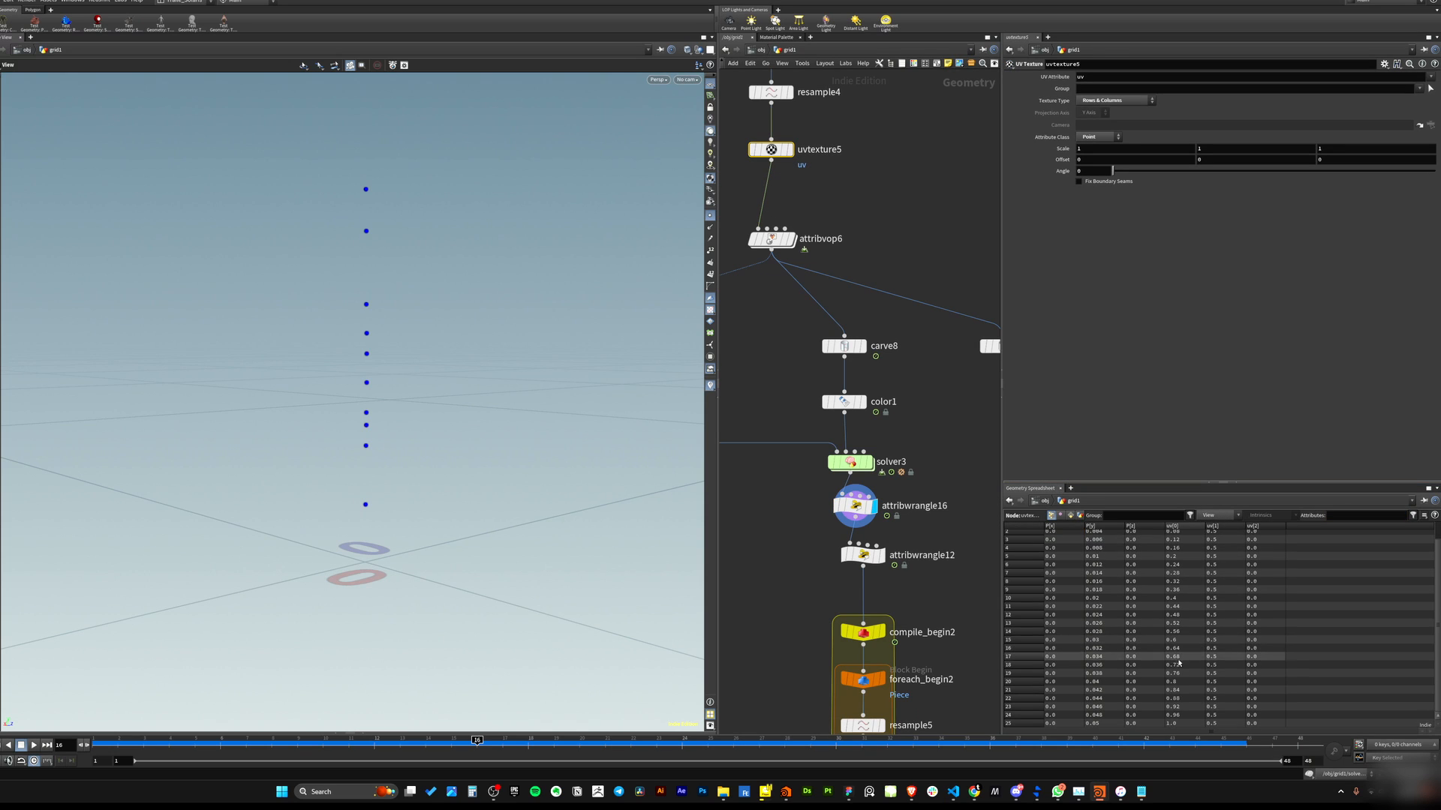
{"action": "scroll", "coordinate": [1170, 720], "scroll_direction": "down", "scroll_amount": 1}
{"action": "middle_click_drag", "start_coordinate": [808, 492], "coordinate": [794, 428]}
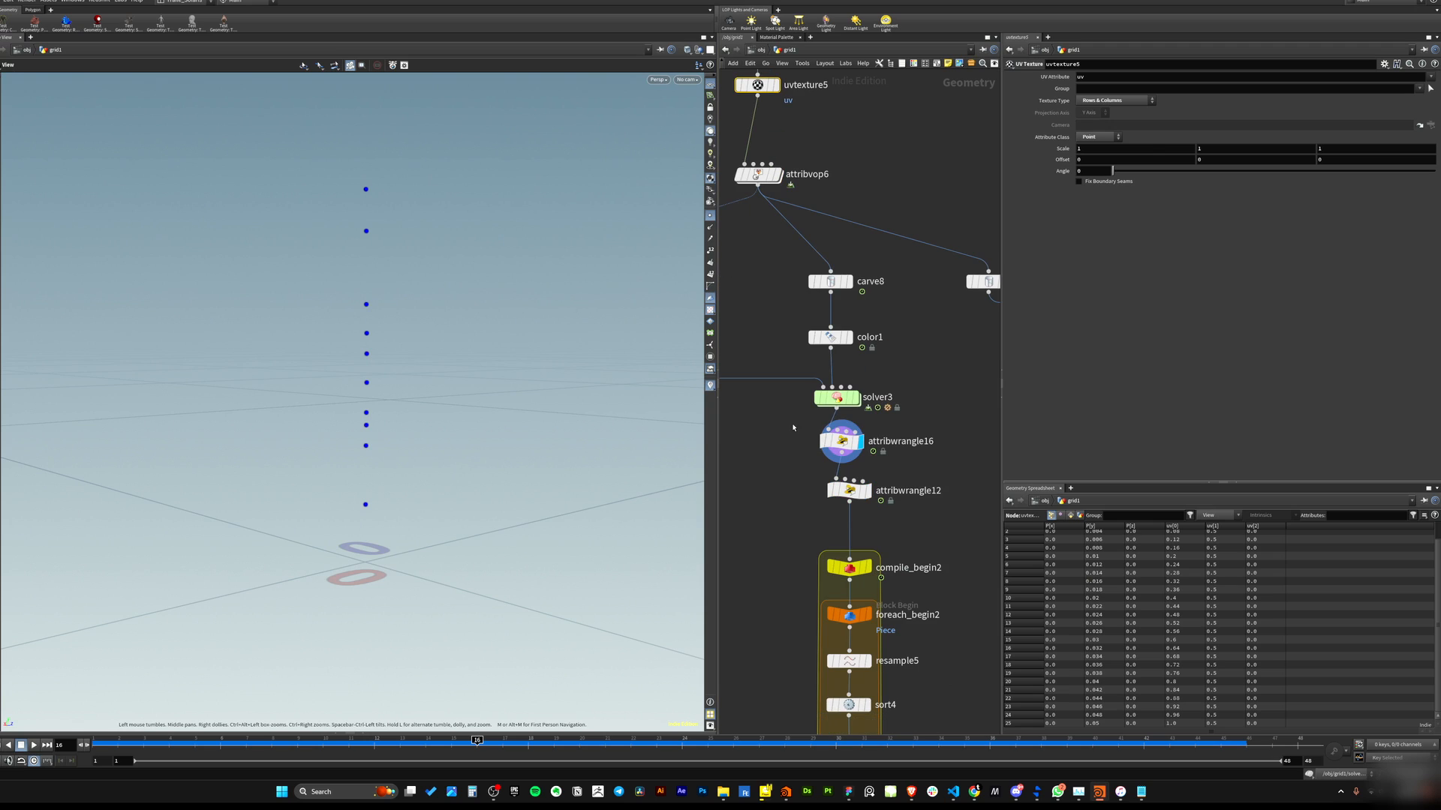
Select attribwrangle16 and highlight the 0.000 to 0.002 output range in its fit expression.
{"action": "left_click", "coordinate": [841, 441]}
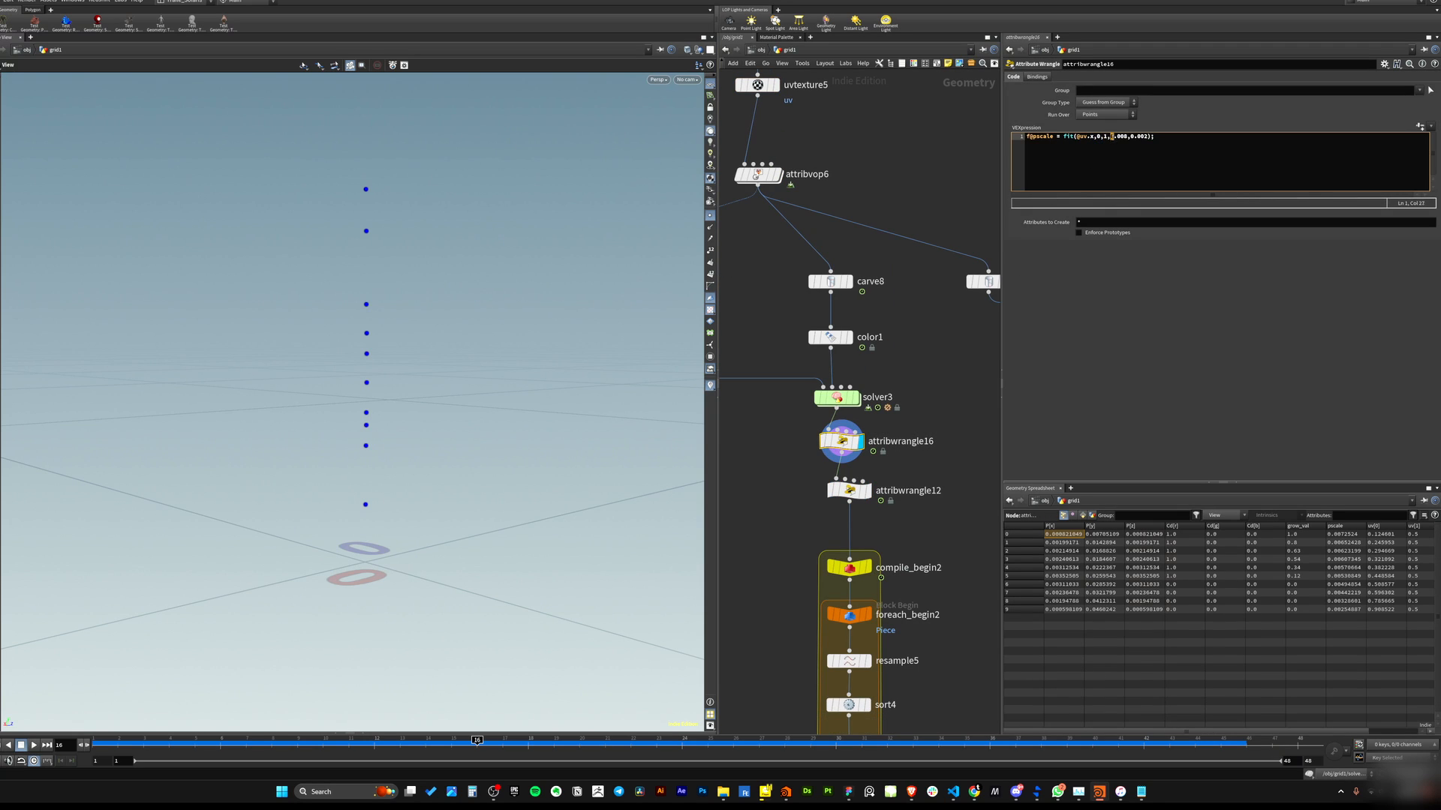
{"action": "left_click_drag", "start_coordinate": [1114, 136], "coordinate": [1152, 137]}
{"action": "left_click", "coordinate": [1131, 136]}
{"action": "middle_click_drag", "start_coordinate": [891, 377], "coordinate": [907, 306]}
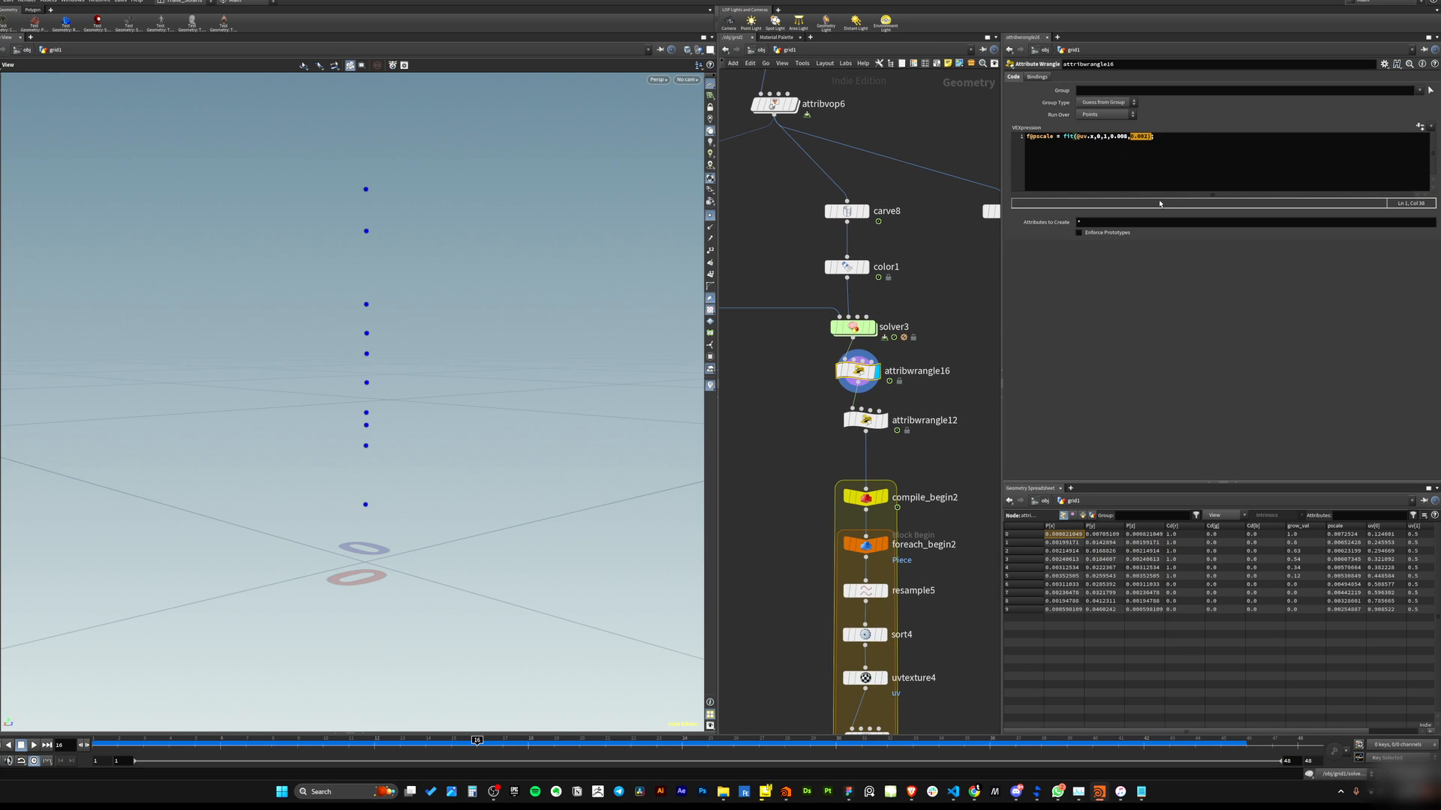
Select attribwrangle12 and set the viewport display to it.
{"action": "left_click", "coordinate": [866, 420]}
{"action": "middle_click_drag", "start_coordinate": [922, 457], "coordinate": [914, 368]}
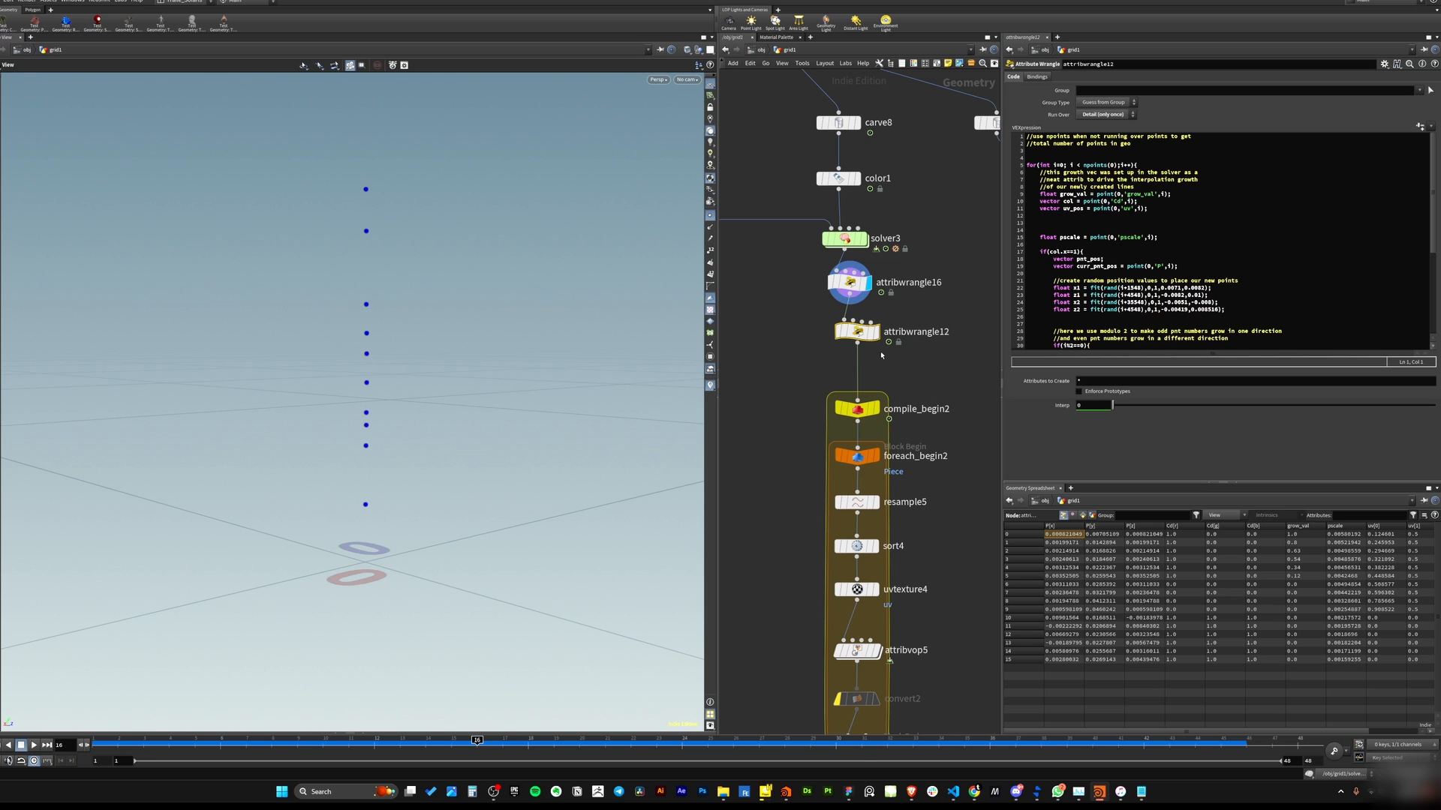
{"action": "left_click", "coordinate": [875, 331]}
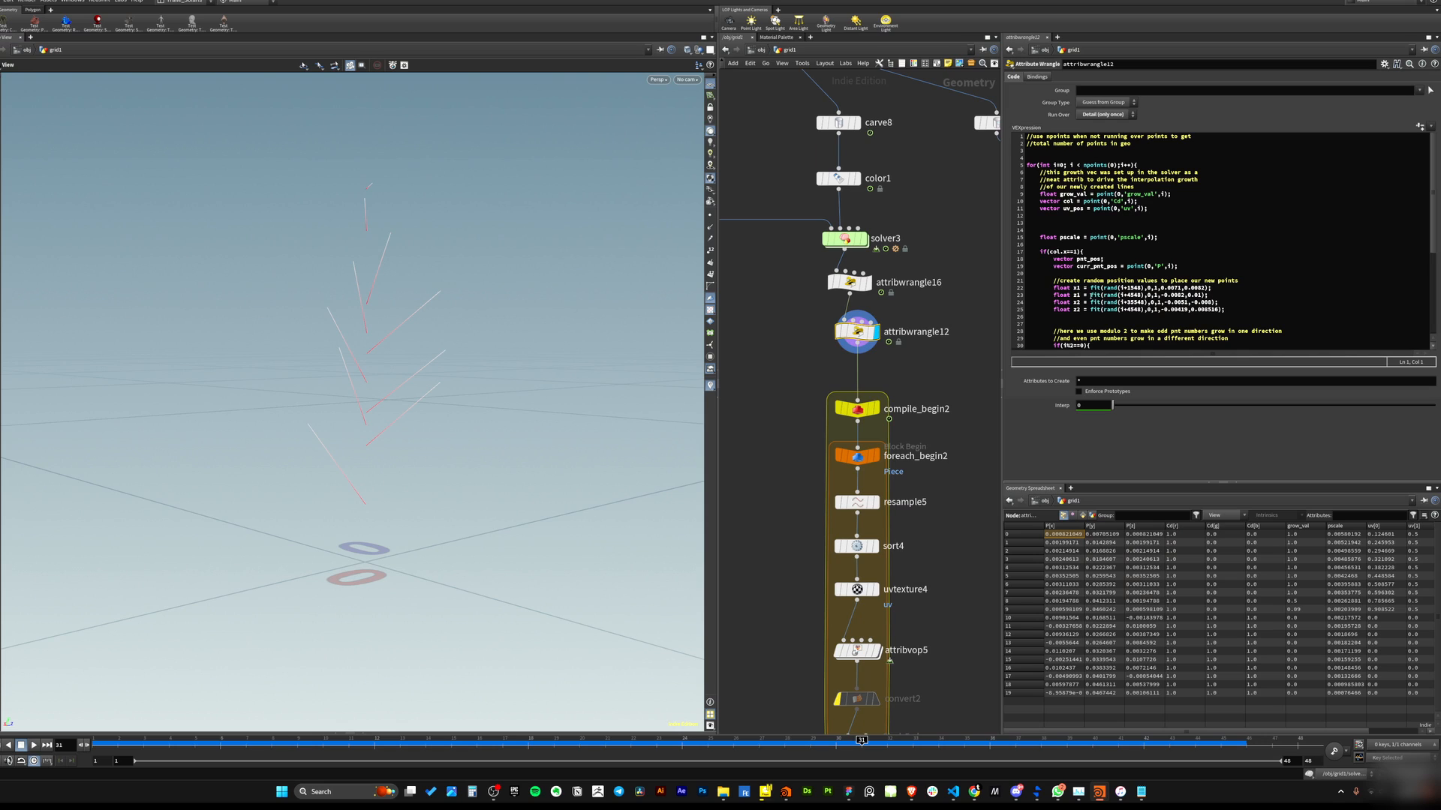
Switch the viewport color scheme to Dark.
{"action": "left_click", "coordinate": [1185, 210]}
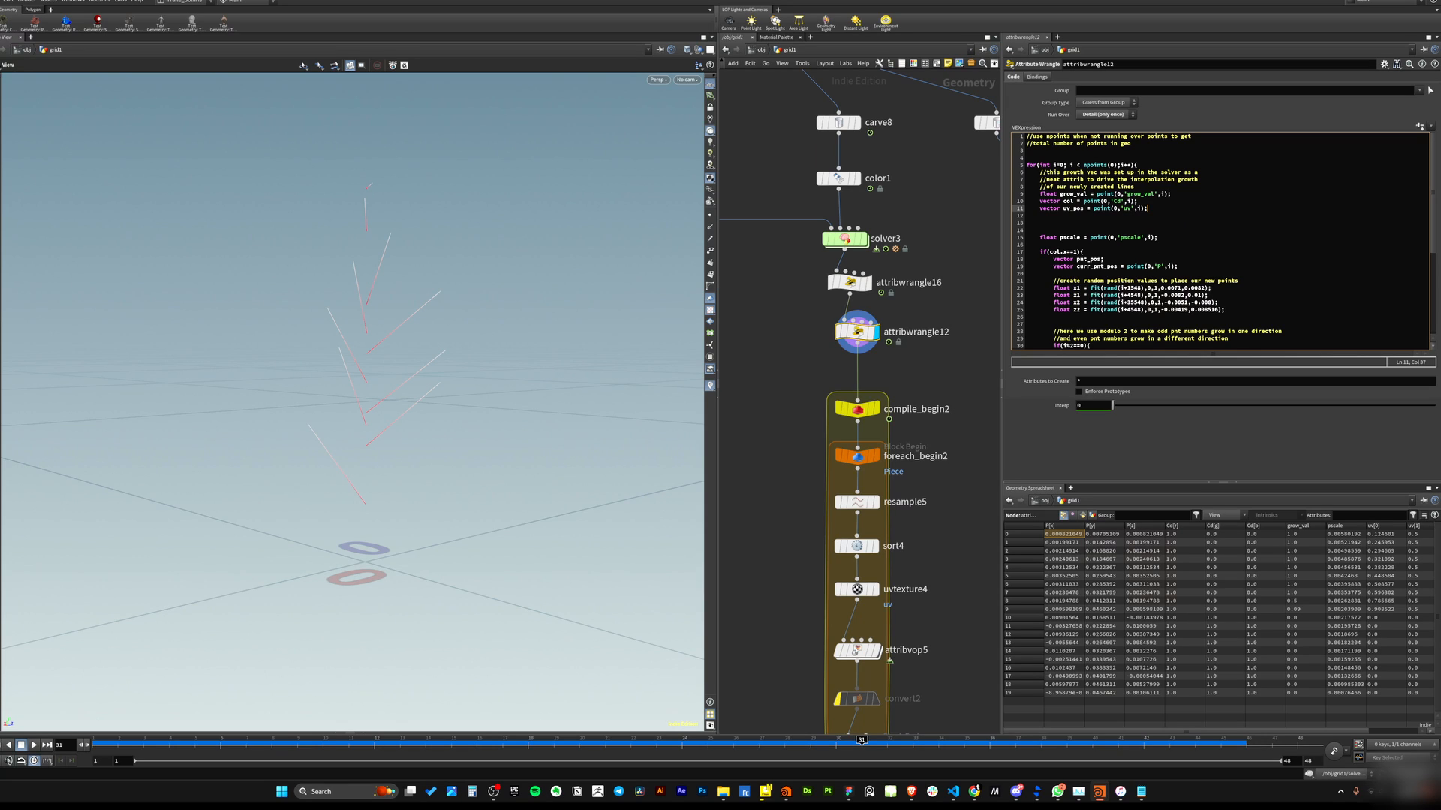
{"action": "key", "text": "d"}
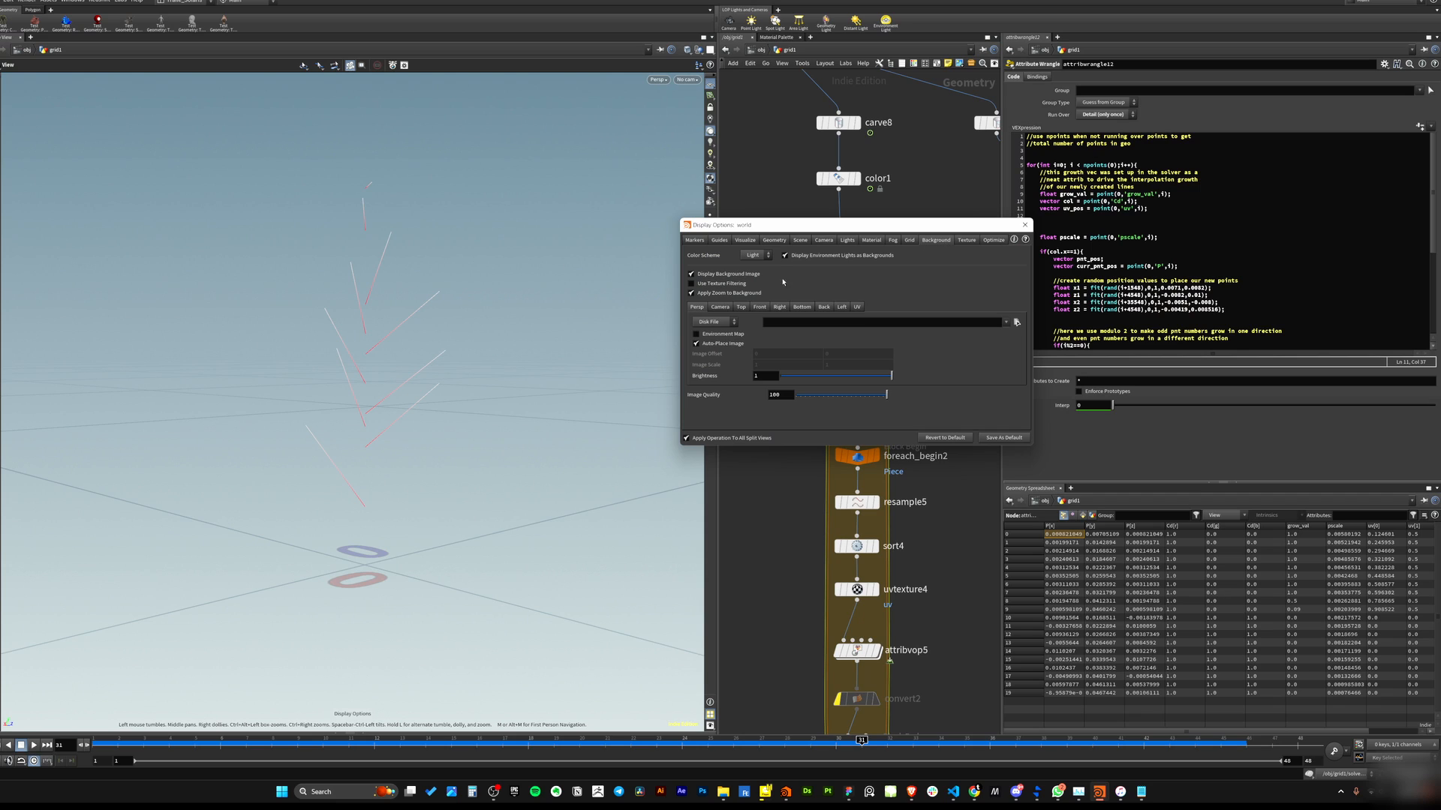
{"action": "left_click", "coordinate": [756, 255]}
{"action": "left_click", "coordinate": [752, 278]}
{"action": "left_click", "coordinate": [1025, 225]}
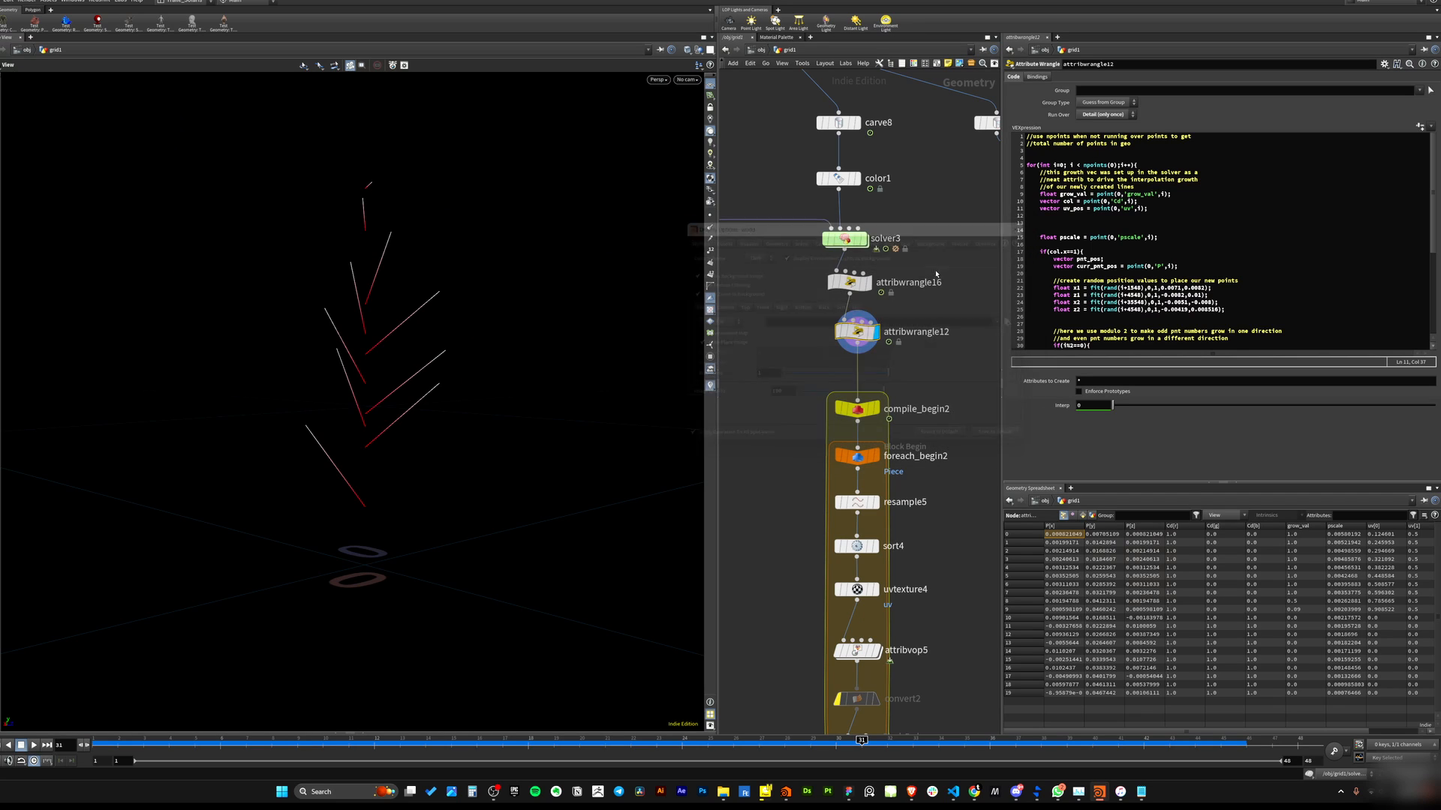
Examine attribwrangle12's for loop over npoints(0) in its VEX code.
{"action": "mouse_move", "coordinate": [197, 353]}
{"action": "left_mouse_down"}
{"action": "mouse_move", "coordinate": [273, 393]}
{"action": "mouse_move", "coordinate": [250, 378]}
{"action": "left_mouse_up"}
{"action": "left_click_drag", "start_coordinate": [939, 306], "coordinate": [804, 369]}
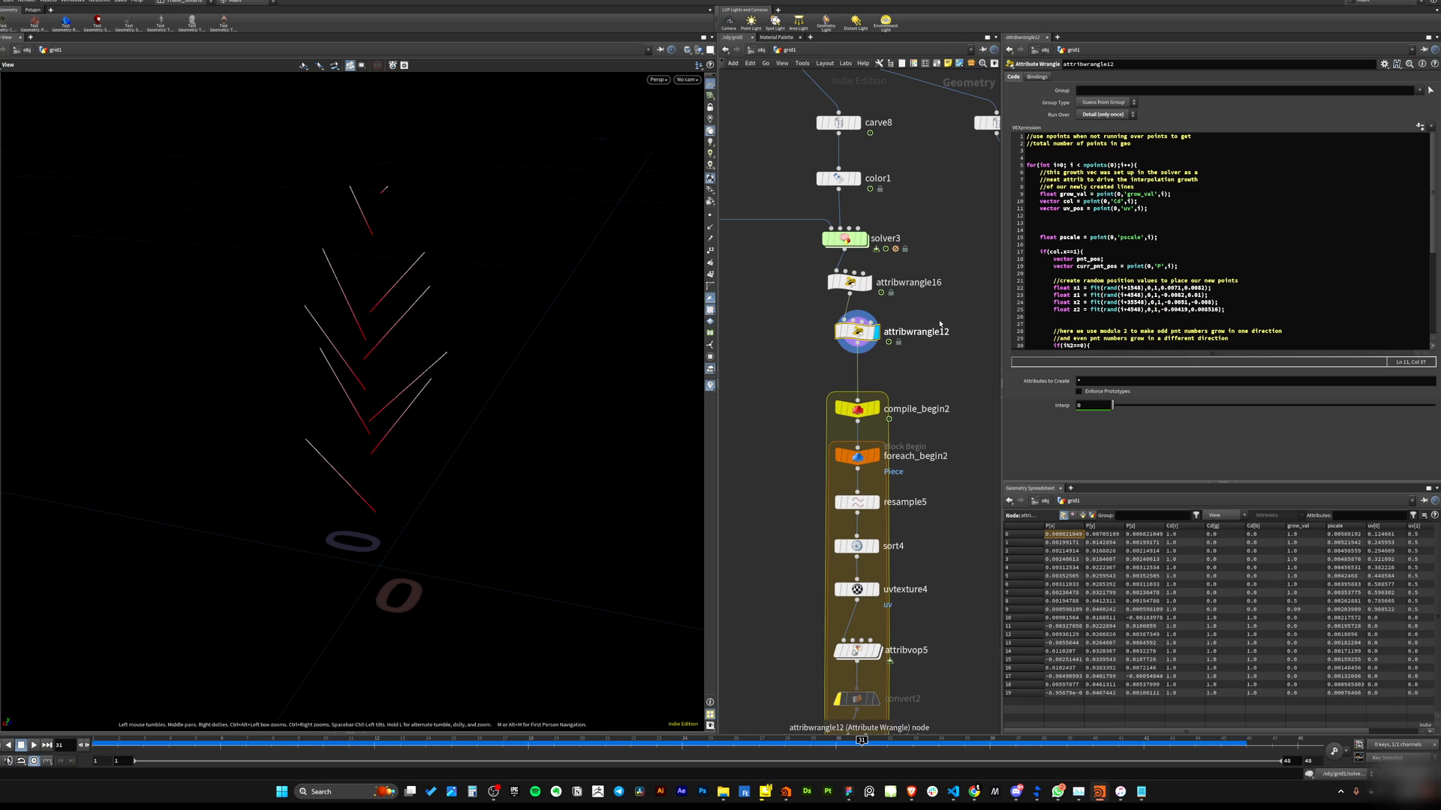
{"action": "left_click_drag", "start_coordinate": [907, 332], "coordinate": [895, 328]}
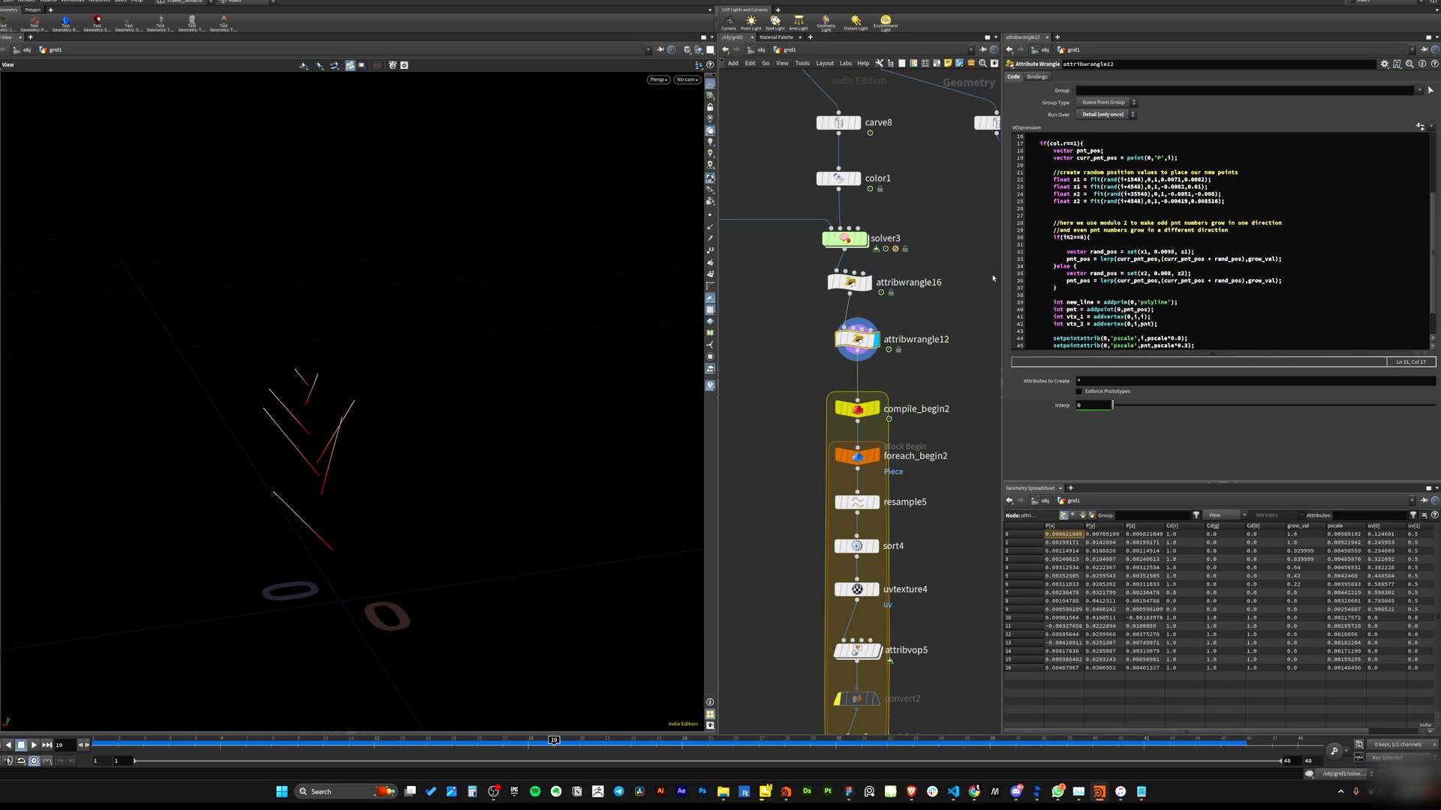
{"action": "scroll", "coordinate": [1097, 191], "scroll_direction": "up", "scroll_amount": 5}
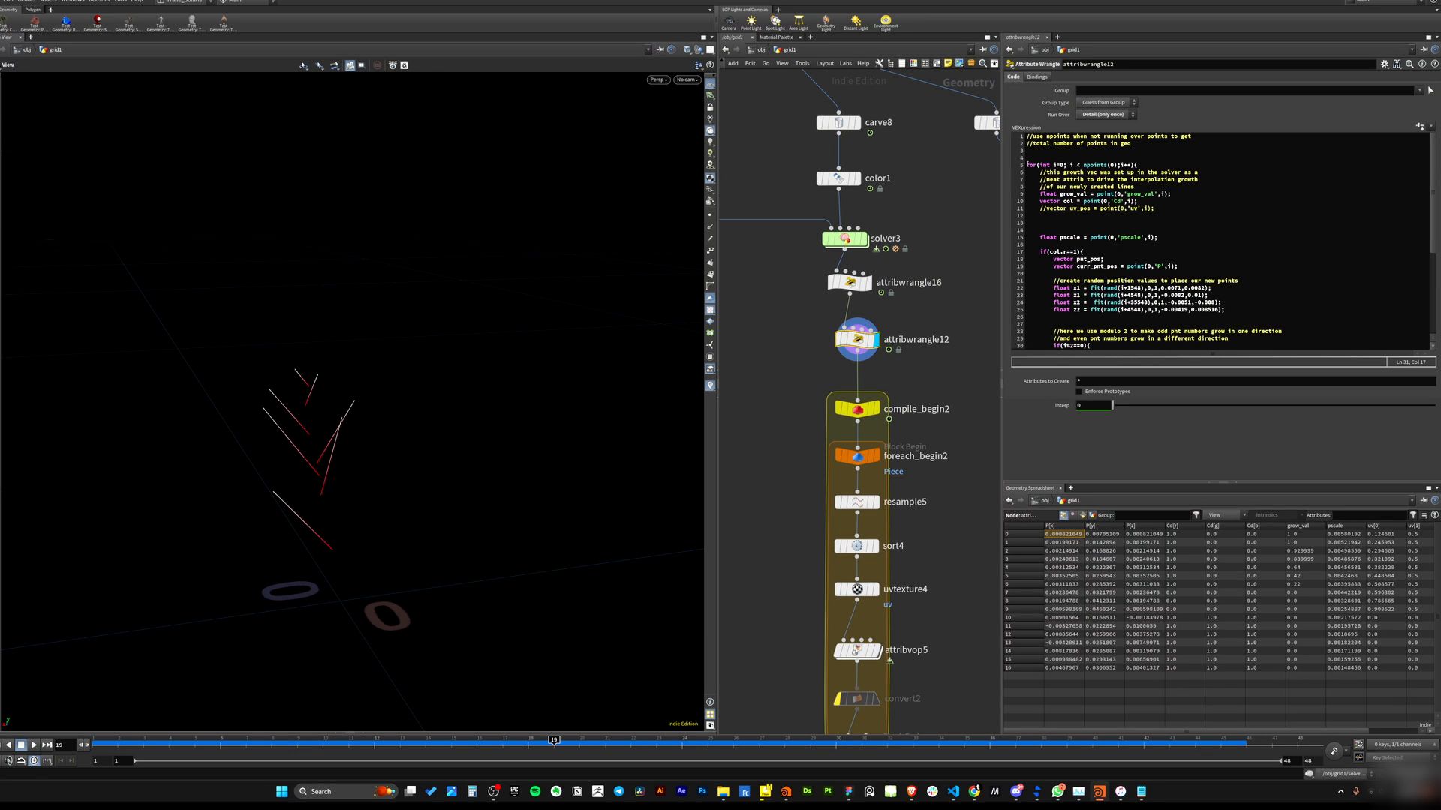
{"action": "left_click", "coordinate": [1070, 186]}
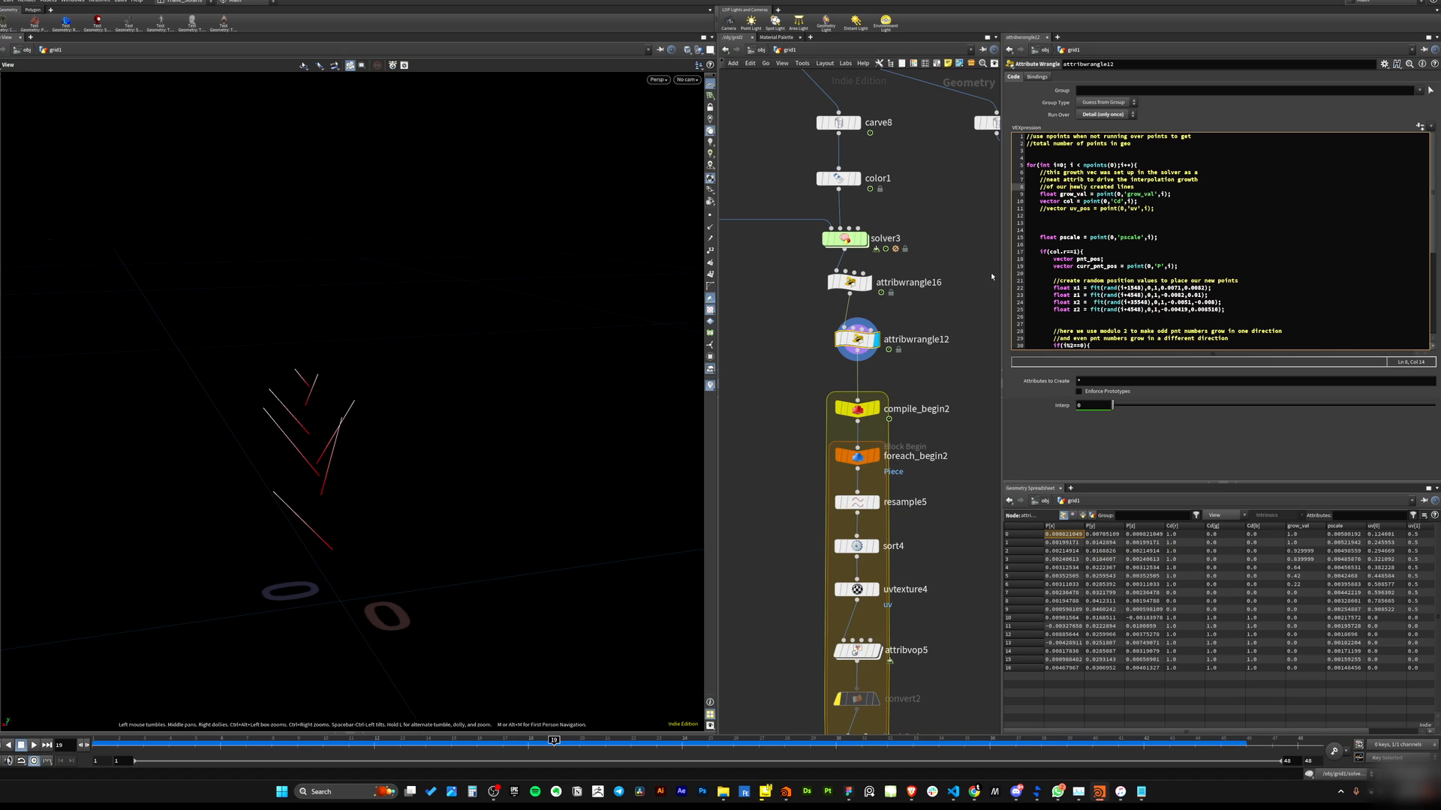
{"action": "left_click", "coordinate": [1072, 165]}
{"action": "left_click", "coordinate": [1135, 187]}
{"action": "left_click_drag", "start_coordinate": [1085, 164], "coordinate": [1114, 167]}
{"action": "left_click", "coordinate": [1118, 190]}
{"action": "left_click", "coordinate": [1119, 208]}
{"action": "left_click", "coordinate": [1116, 166]}
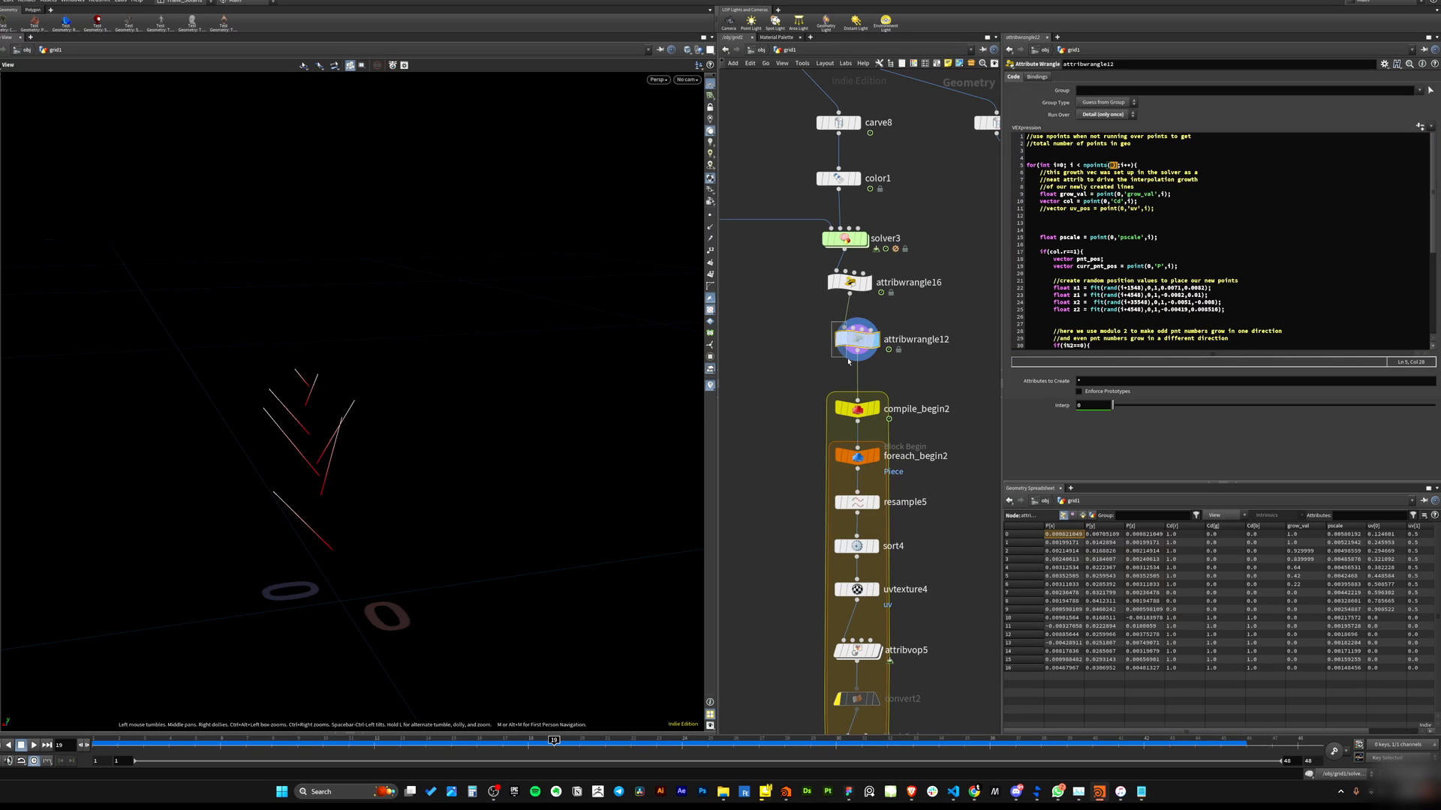
{"action": "left_click", "coordinate": [1148, 186]}
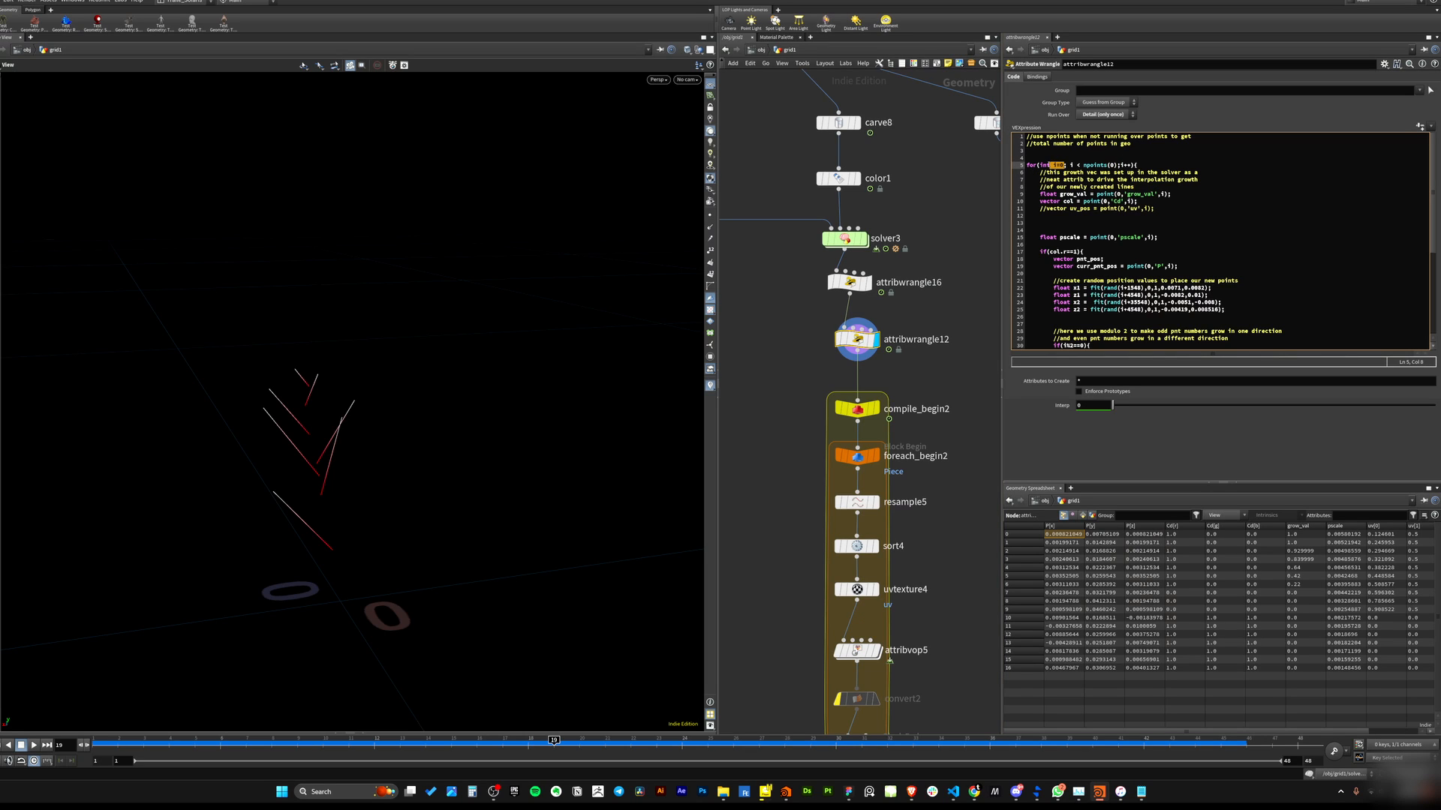
{"action": "left_click_drag", "start_coordinate": [1083, 165], "coordinate": [1122, 165]}
{"action": "key", "text": "BackSpace"}
Examine the grow_val, Cd and uv point reads at the top of attribwrangle12's code.
{"action": "left_click", "coordinate": [1098, 186]}
{"action": "left_click", "coordinate": [1122, 165]}
{"action": "left_click", "coordinate": [1142, 209]}
{"action": "left_click_drag", "start_coordinate": [1041, 194], "coordinate": [1175, 195]}
{"action": "left_click", "coordinate": [1187, 207]}
{"action": "left_click_drag", "start_coordinate": [1040, 202], "coordinate": [1173, 195]}
{"action": "left_click", "coordinate": [1041, 215]}
{"action": "left_click", "coordinate": [1140, 201]}
Set the display to solver3 and scrub the timeline to inspect the growing points.
{"action": "left_click", "coordinate": [842, 239]}
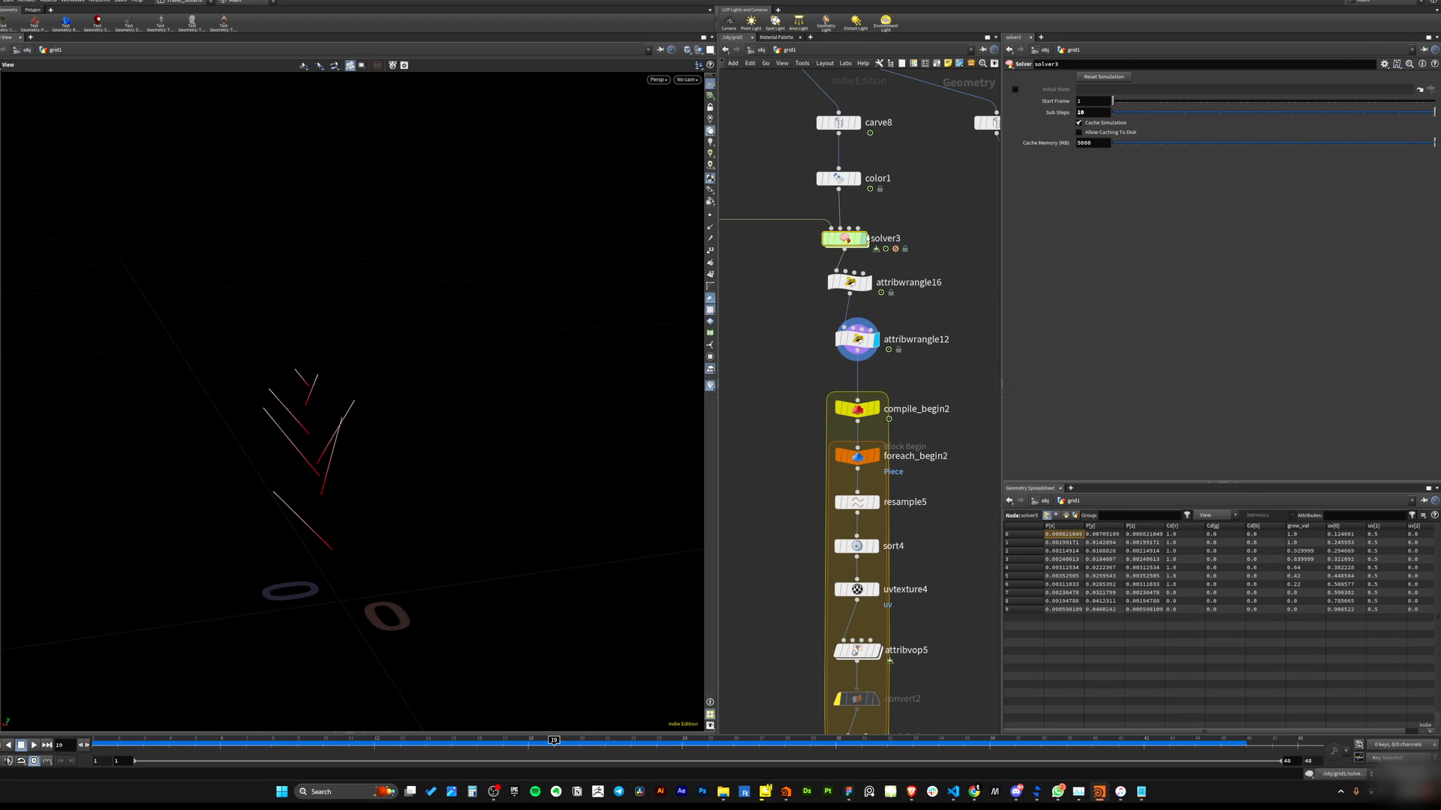
{"action": "left_click", "coordinate": [863, 239]}
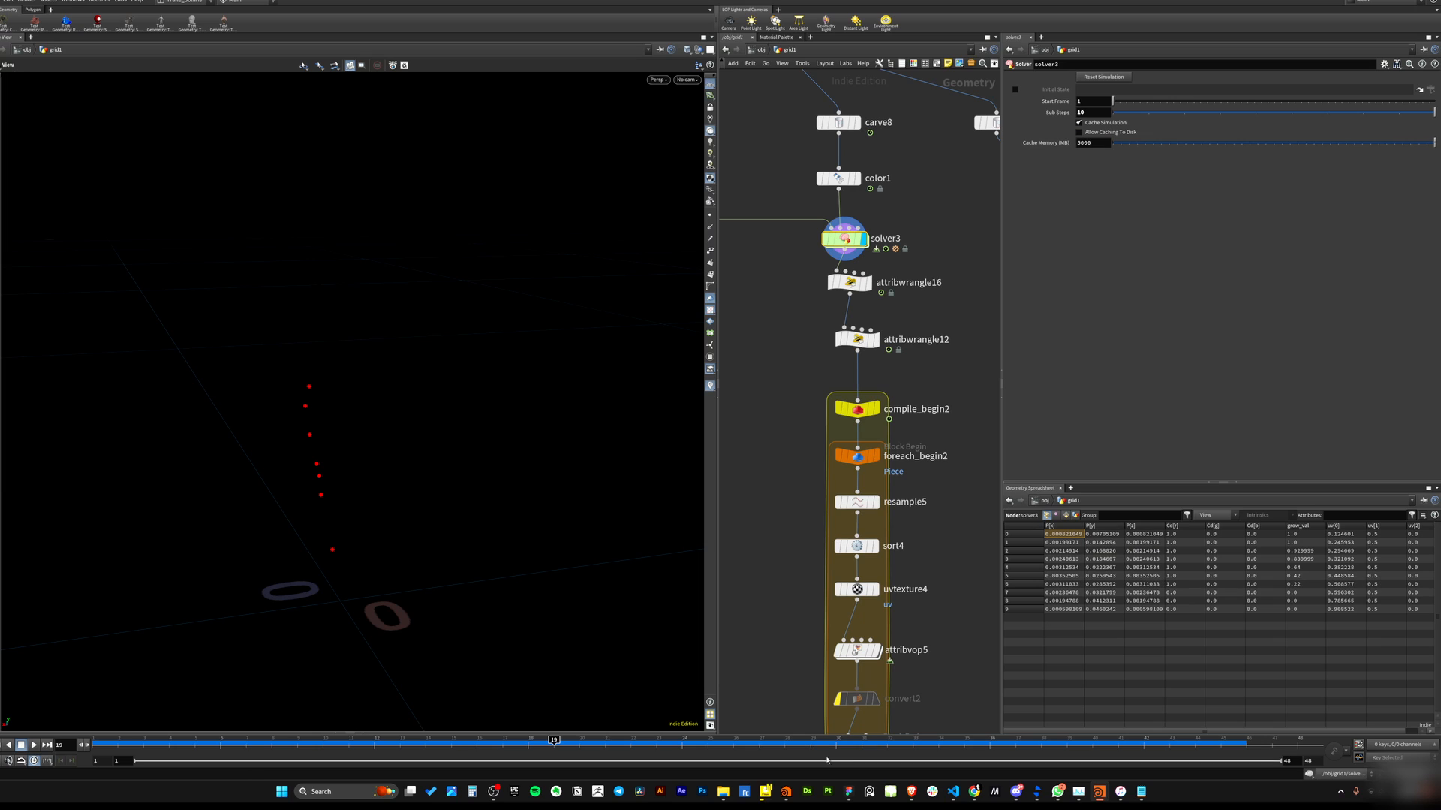
{"action": "left_click", "coordinate": [1092, 738]}
{"action": "left_click_drag", "start_coordinate": [1091, 739], "coordinate": [964, 740]}
Display attribwrangle12 and examine its color read and the if(col.r==1) condition.
{"action": "left_click", "coordinate": [852, 344]}
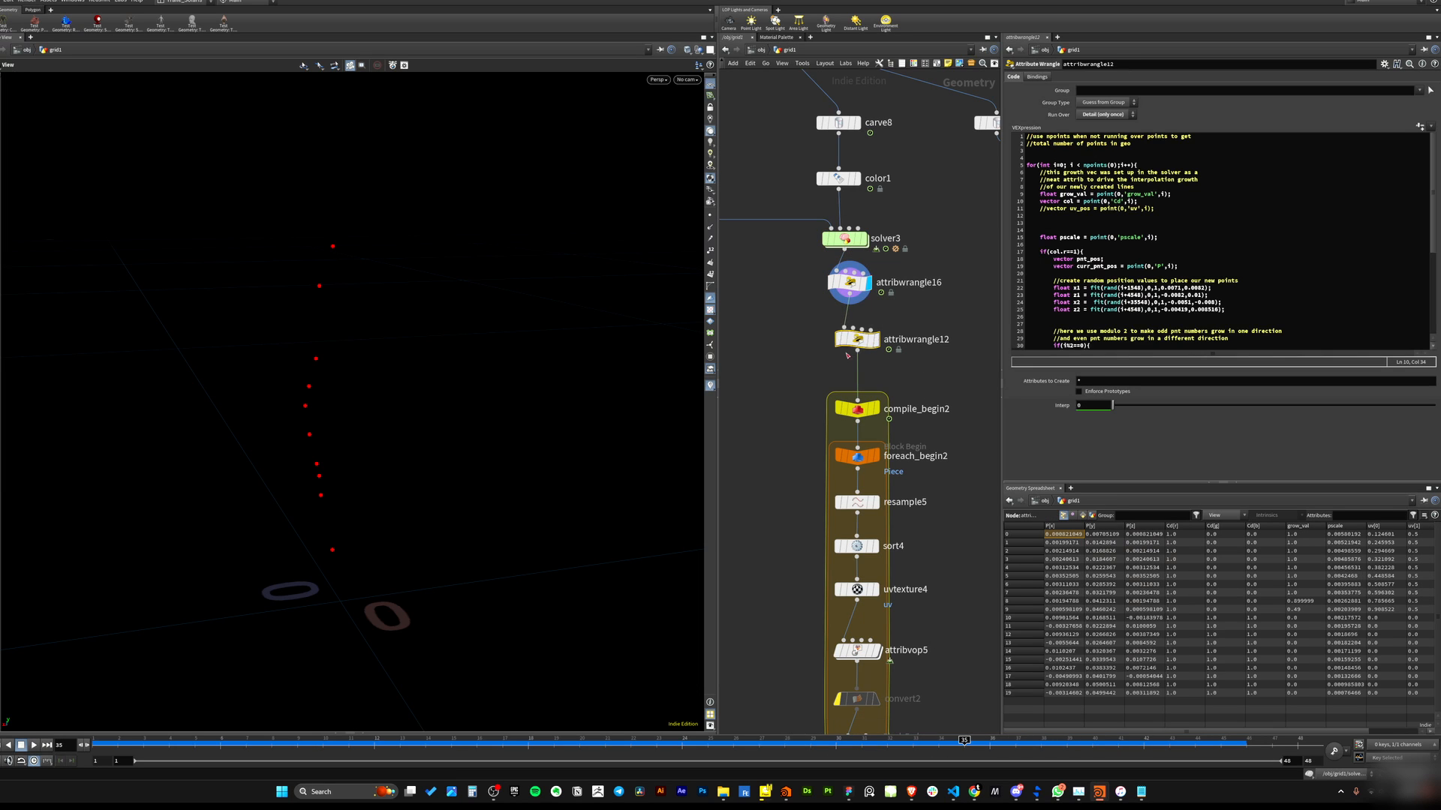
{"action": "left_click", "coordinate": [874, 343]}
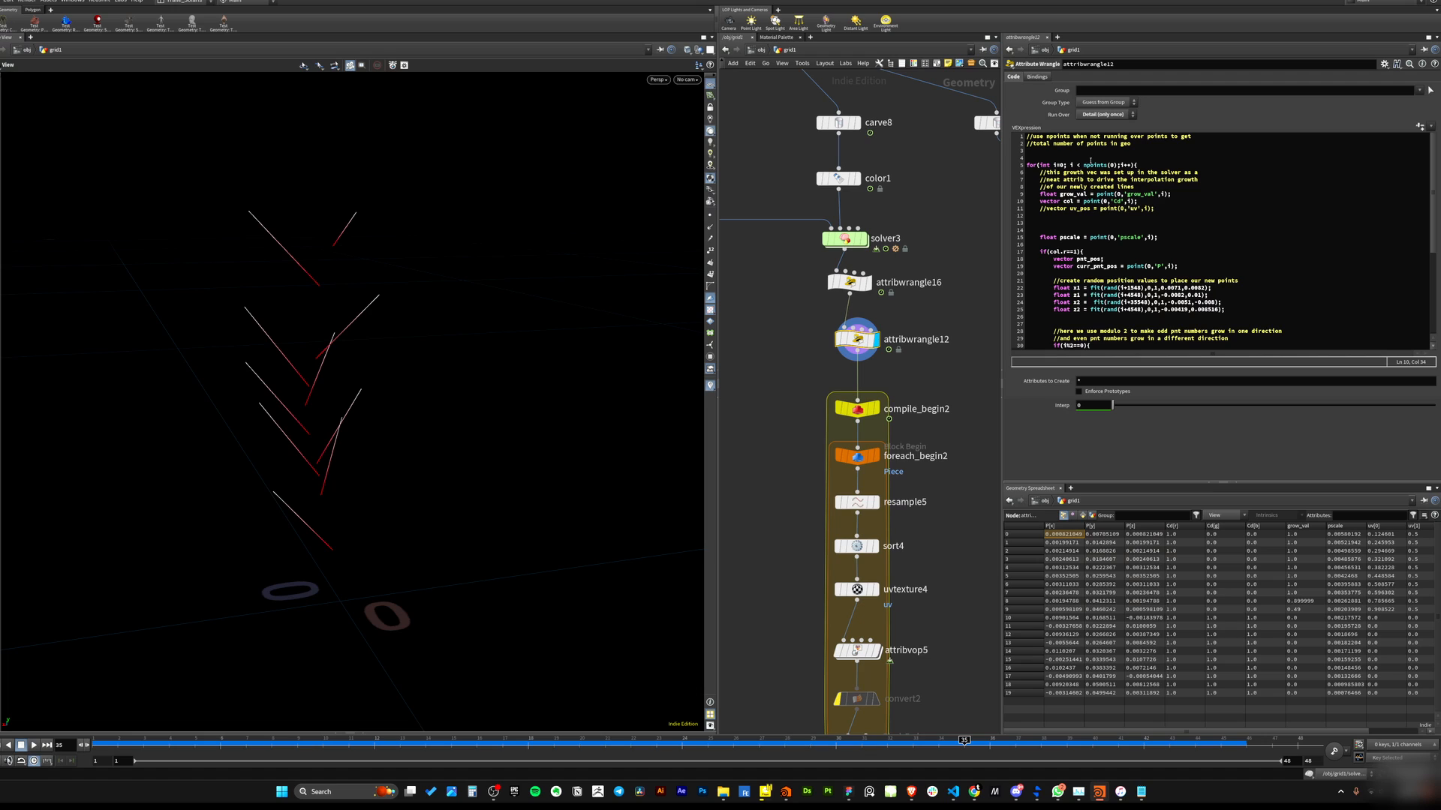
{"action": "left_click_drag", "start_coordinate": [1040, 201], "coordinate": [1148, 201]}
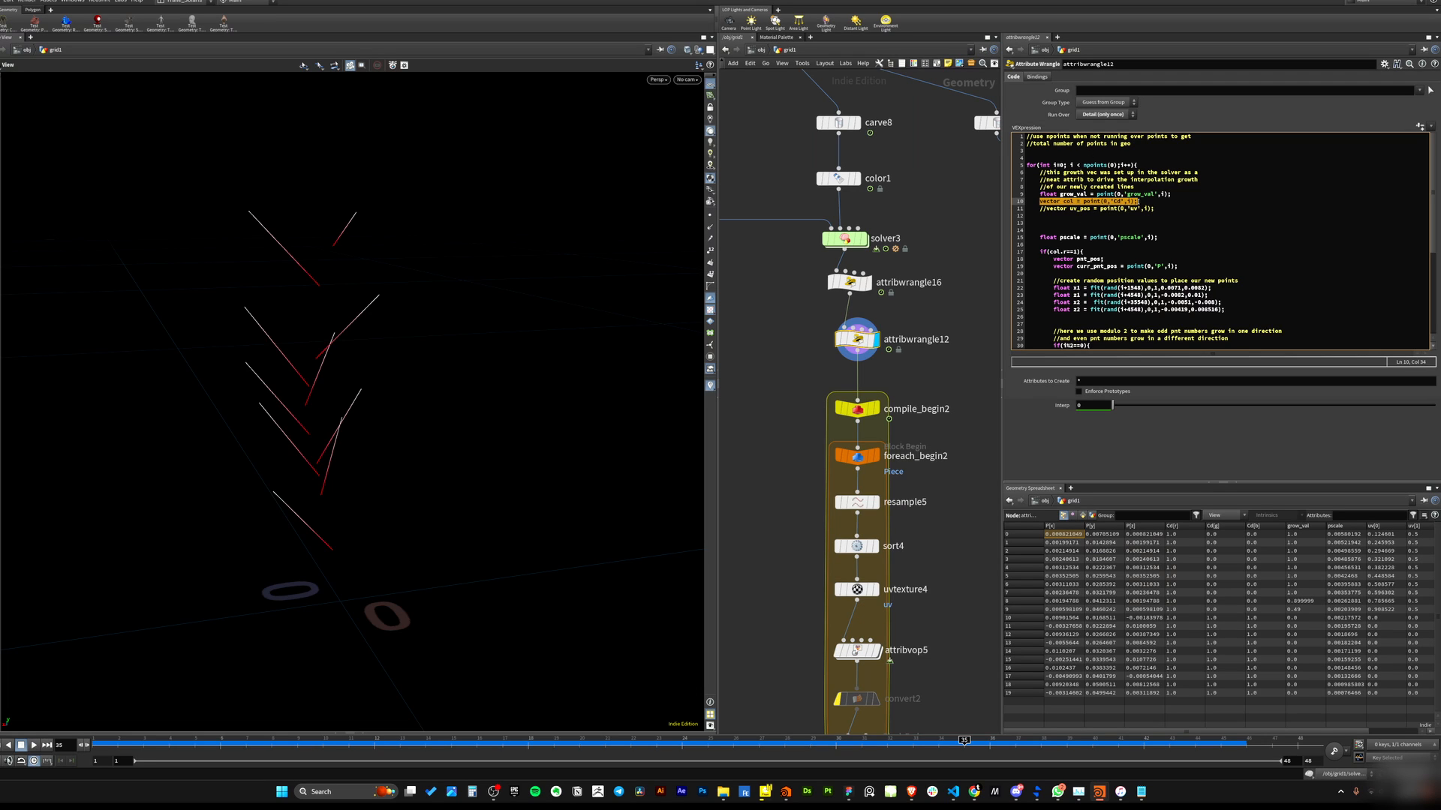
{"action": "left_click", "coordinate": [1152, 201]}
{"action": "left_click_drag", "start_coordinate": [1041, 201], "coordinate": [1147, 195]}
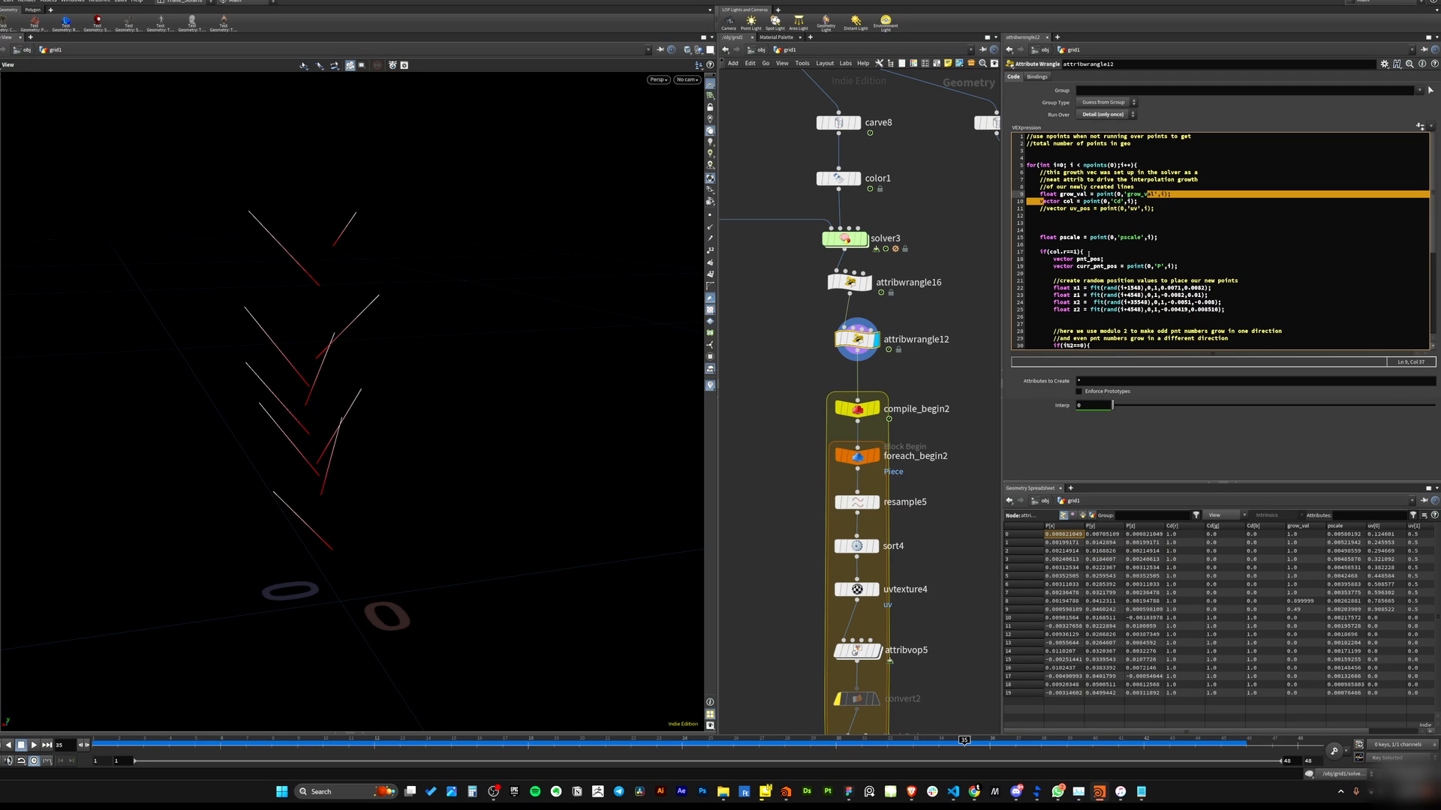
{"action": "scroll", "coordinate": [1142, 198], "scroll_direction": "down", "scroll_amount": 1}
{"action": "left_click", "coordinate": [1041, 229]}
{"action": "left_click_drag", "start_coordinate": [1041, 230], "coordinate": [1116, 241]}
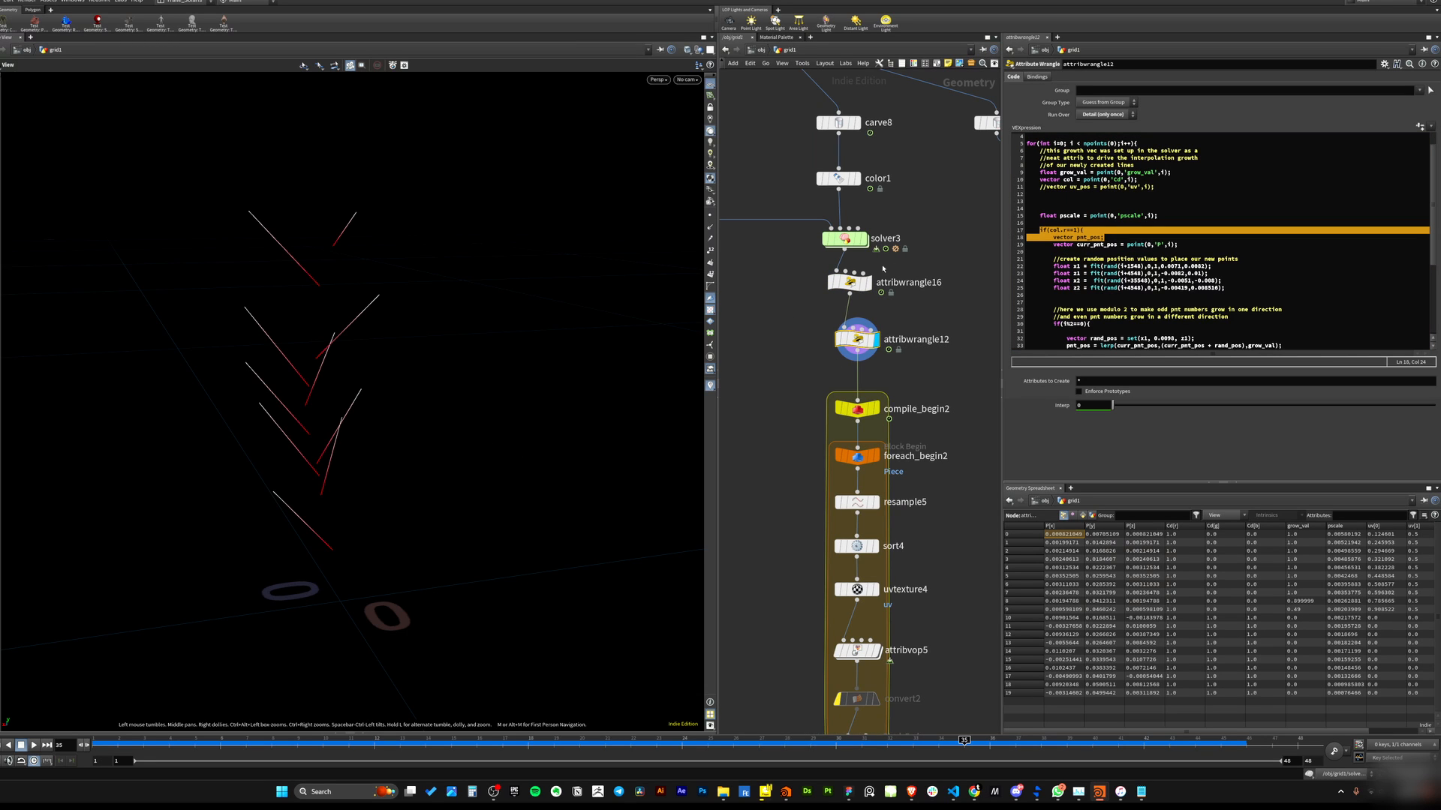
Set the display to solver3 and jump back to the start of the timeline.
{"action": "left_click", "coordinate": [863, 239]}
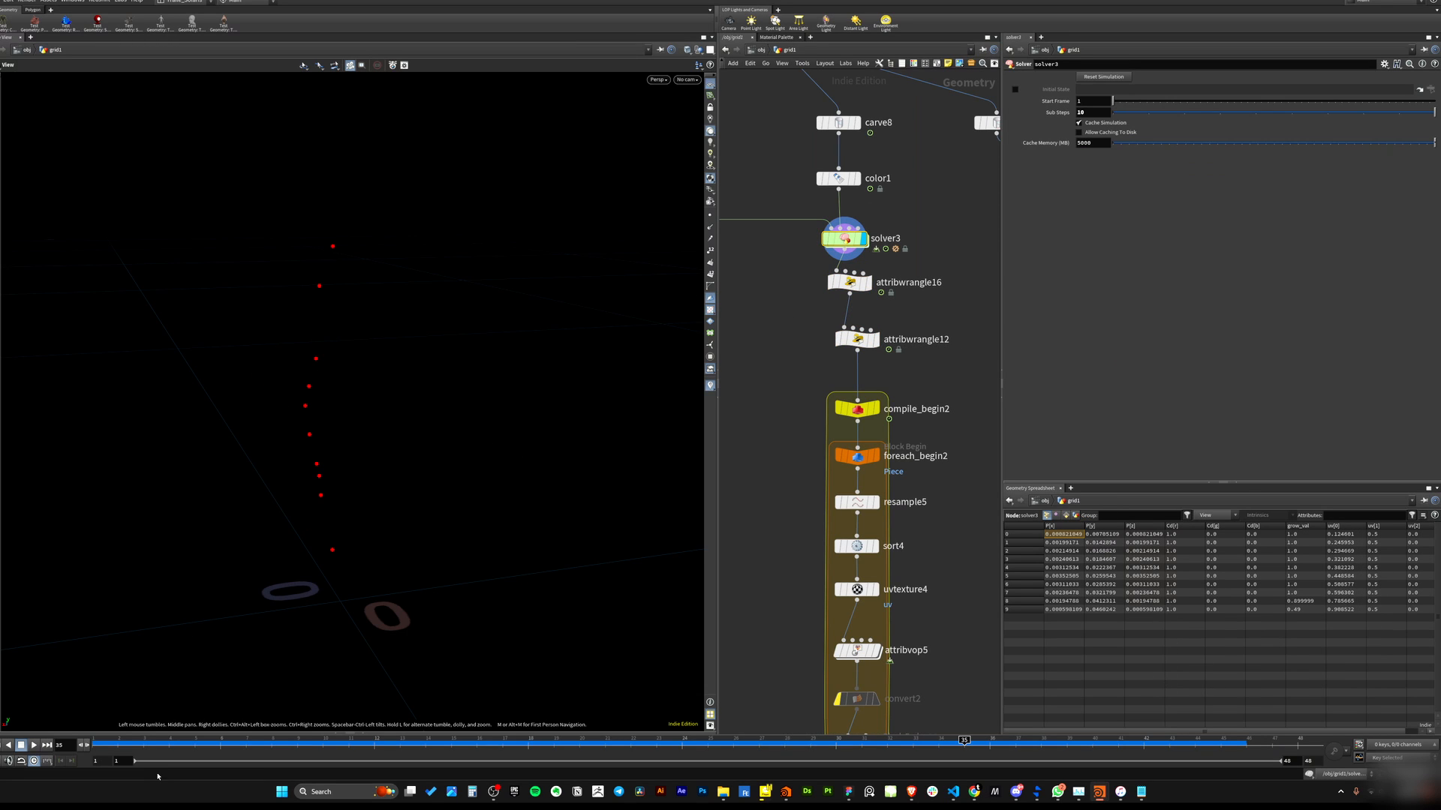
{"action": "key", "text": "ctrl+Left"}
Switch the viewport color scheme to Light and back to Dark.
{"action": "key", "text": "d"}
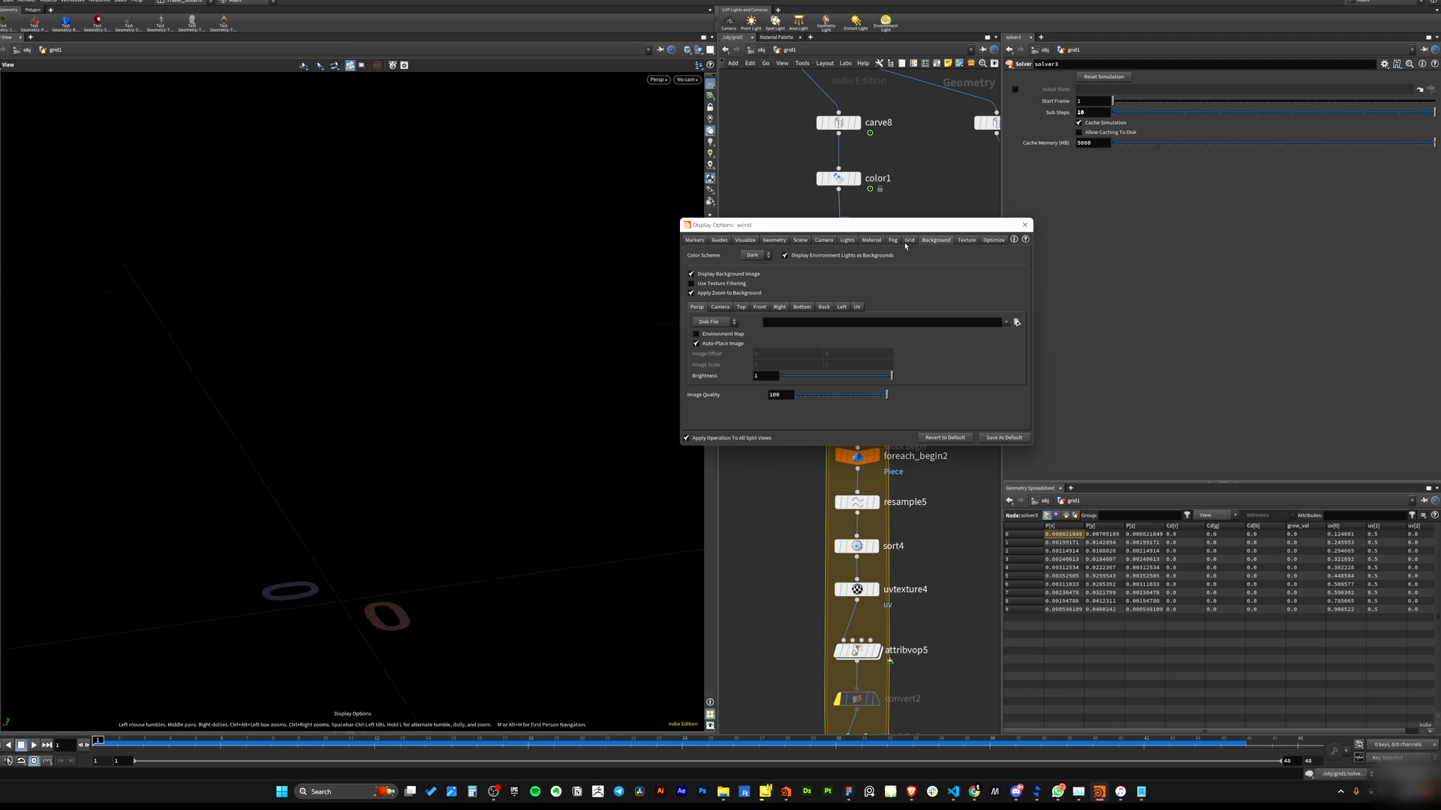
{"action": "left_click", "coordinate": [755, 255]}
{"action": "left_click", "coordinate": [753, 266]}
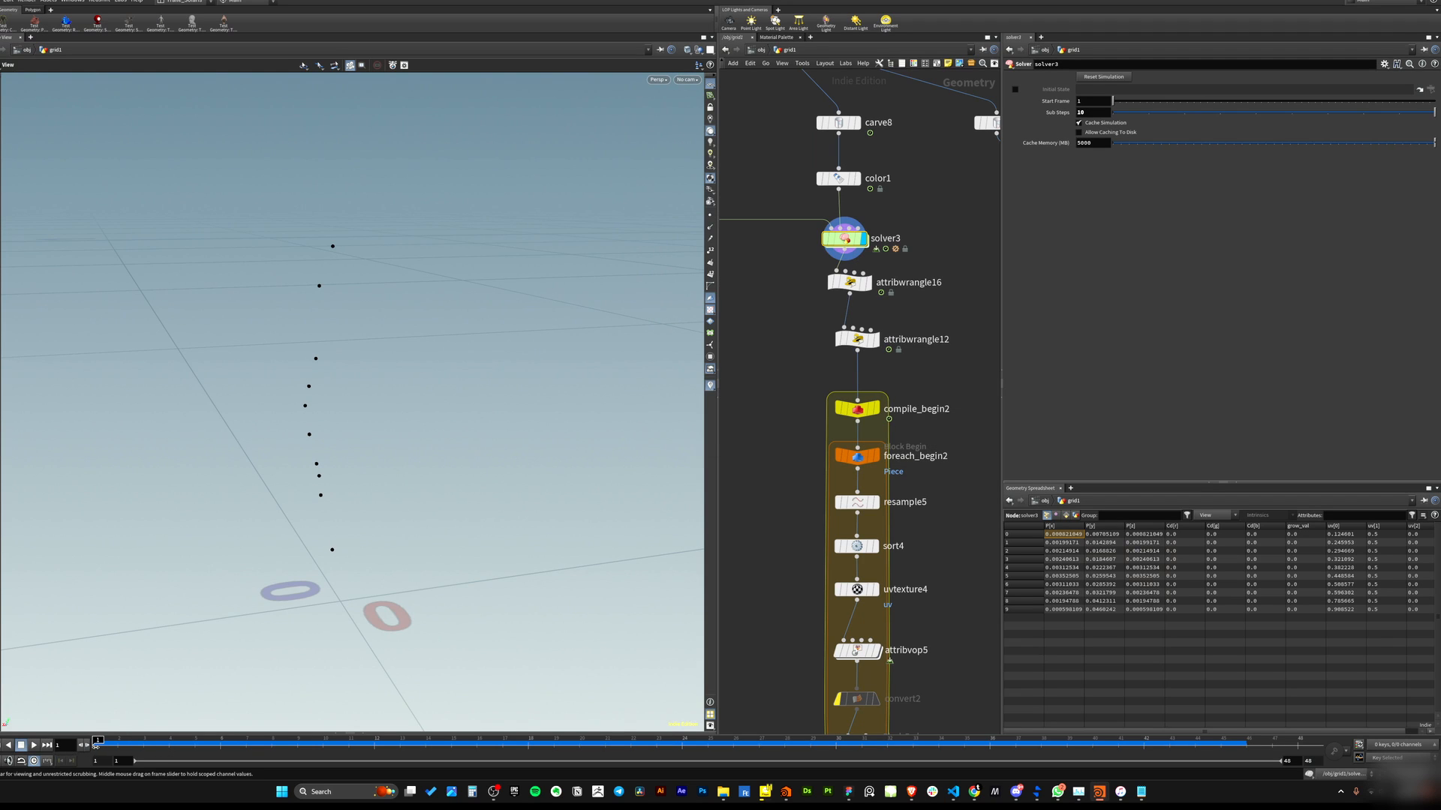
{"action": "left_click_drag", "start_coordinate": [96, 747], "coordinate": [94, 654]}
{"action": "key", "text": "d"}
{"action": "left_click", "coordinate": [753, 256]}
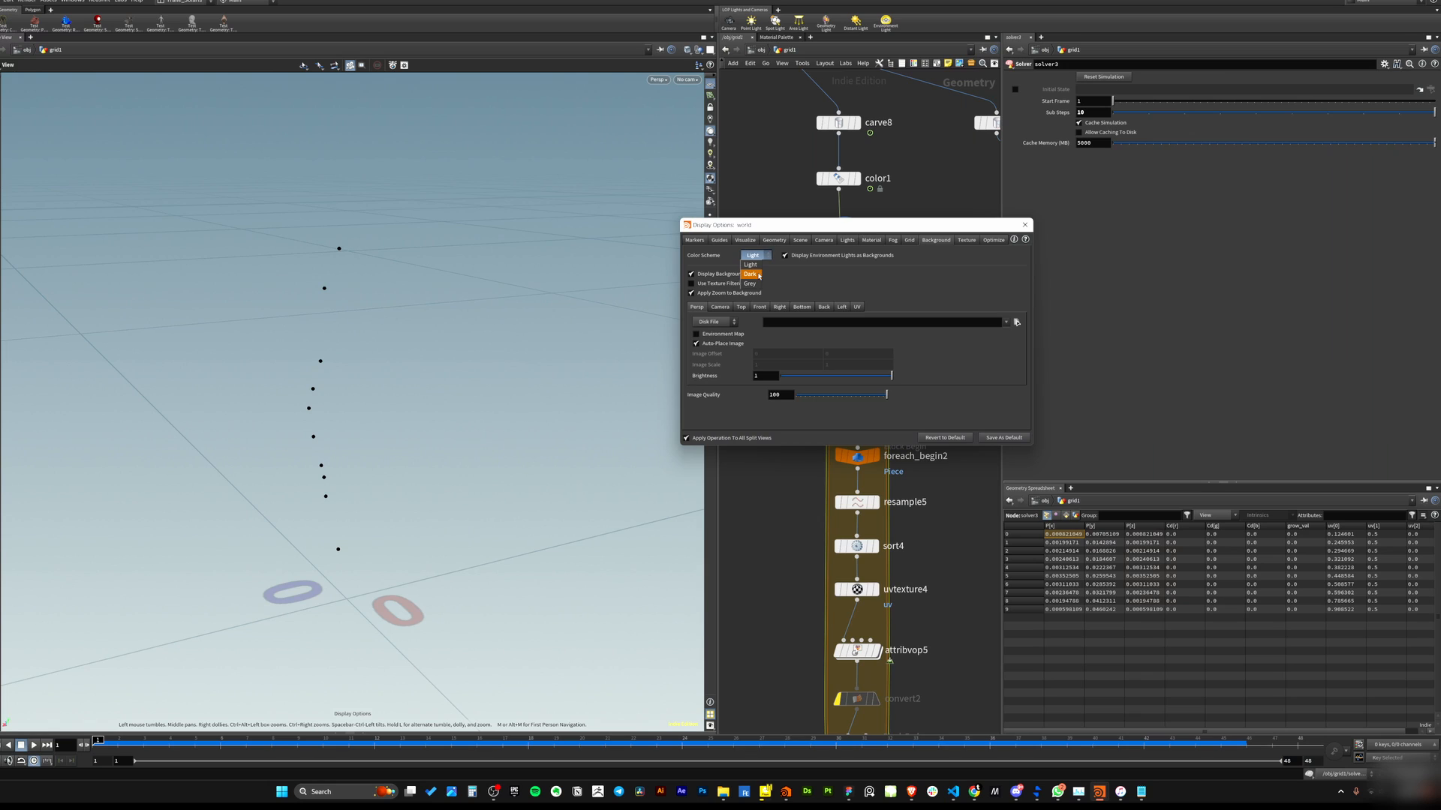
{"action": "left_click", "coordinate": [752, 267]}
{"action": "left_click", "coordinate": [1025, 225]}
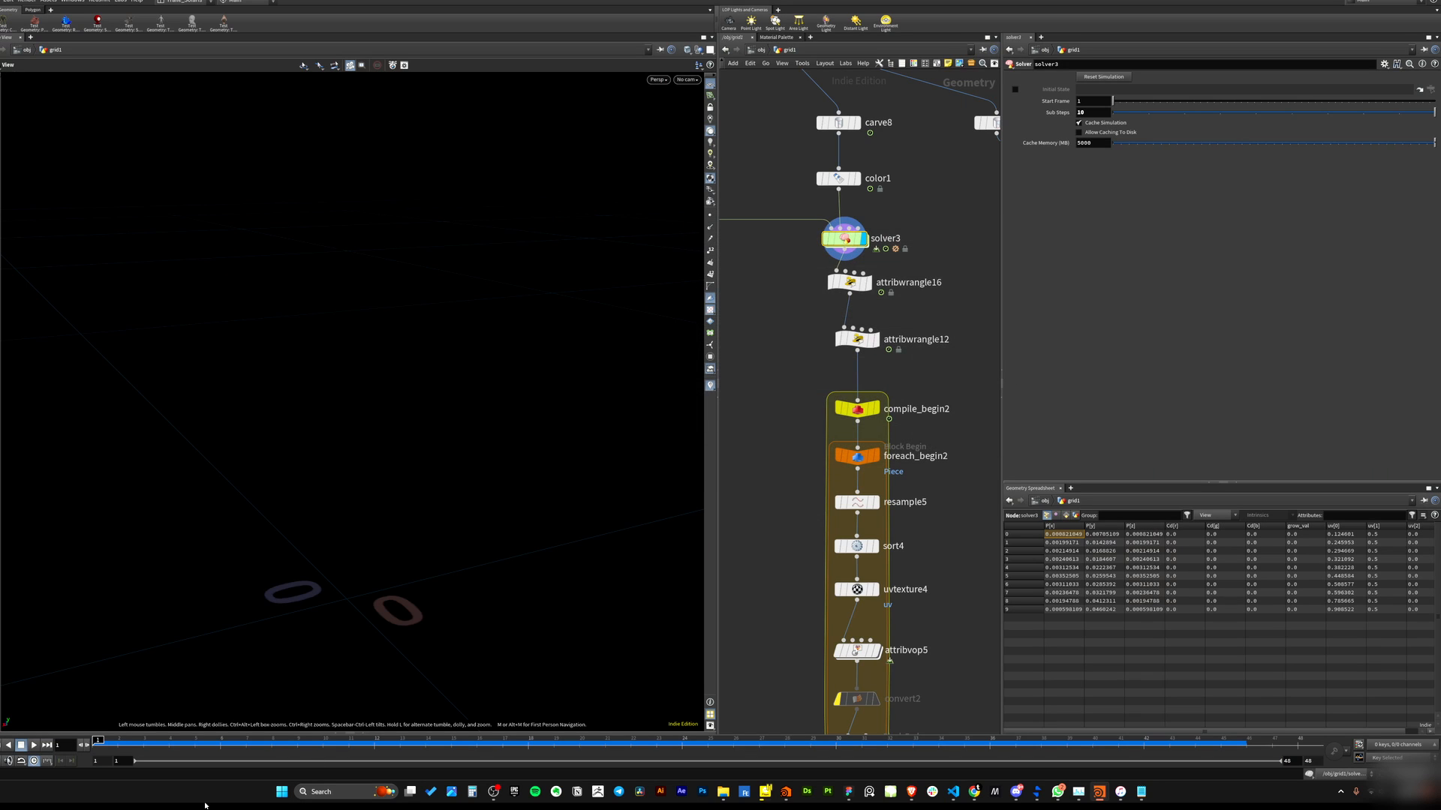
Play the simulation, select attribwrangle12 and examine its pscale read.
{"action": "left_click", "coordinate": [34, 745]}
{"action": "left_click", "coordinate": [857, 339]}
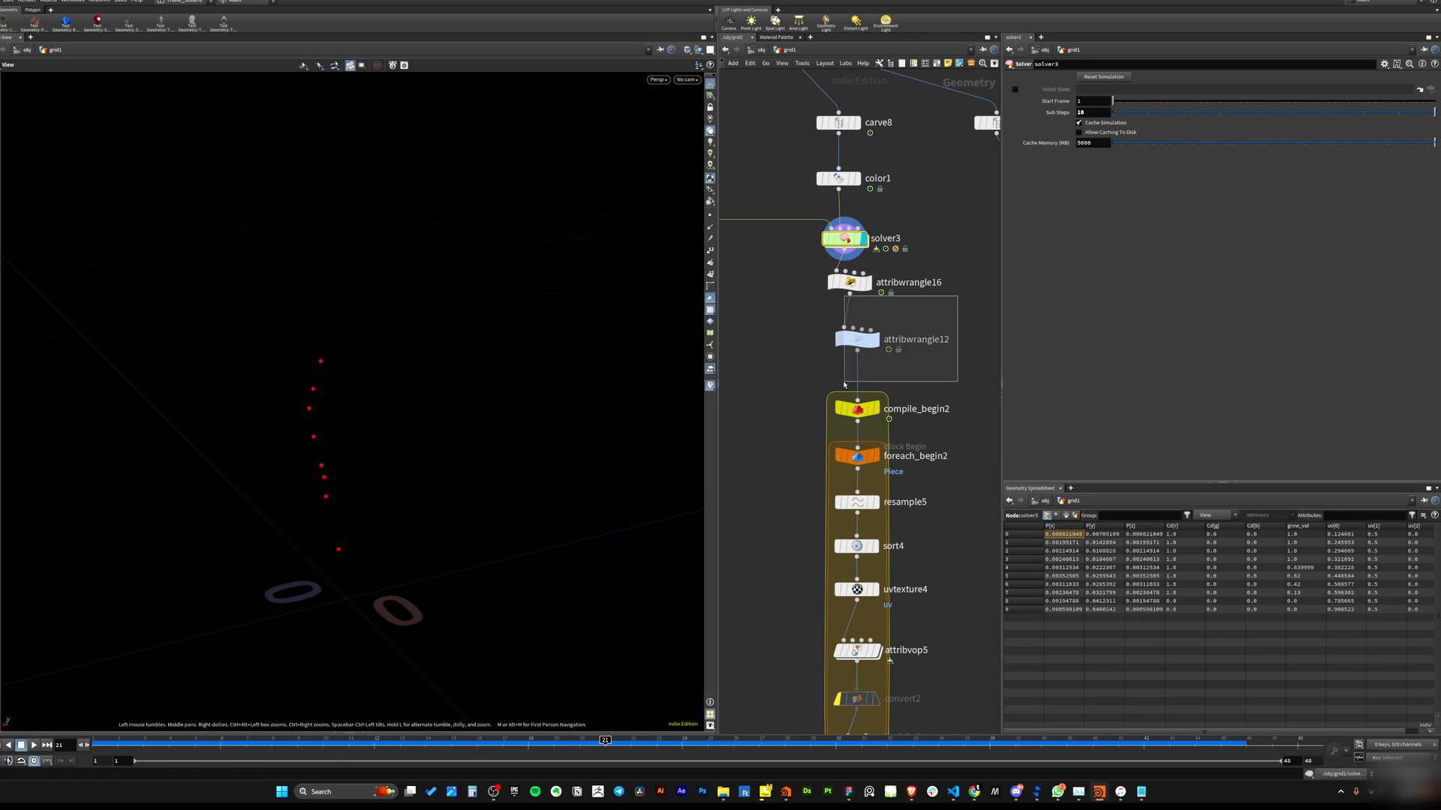
{"action": "left_click", "coordinate": [1086, 173]}
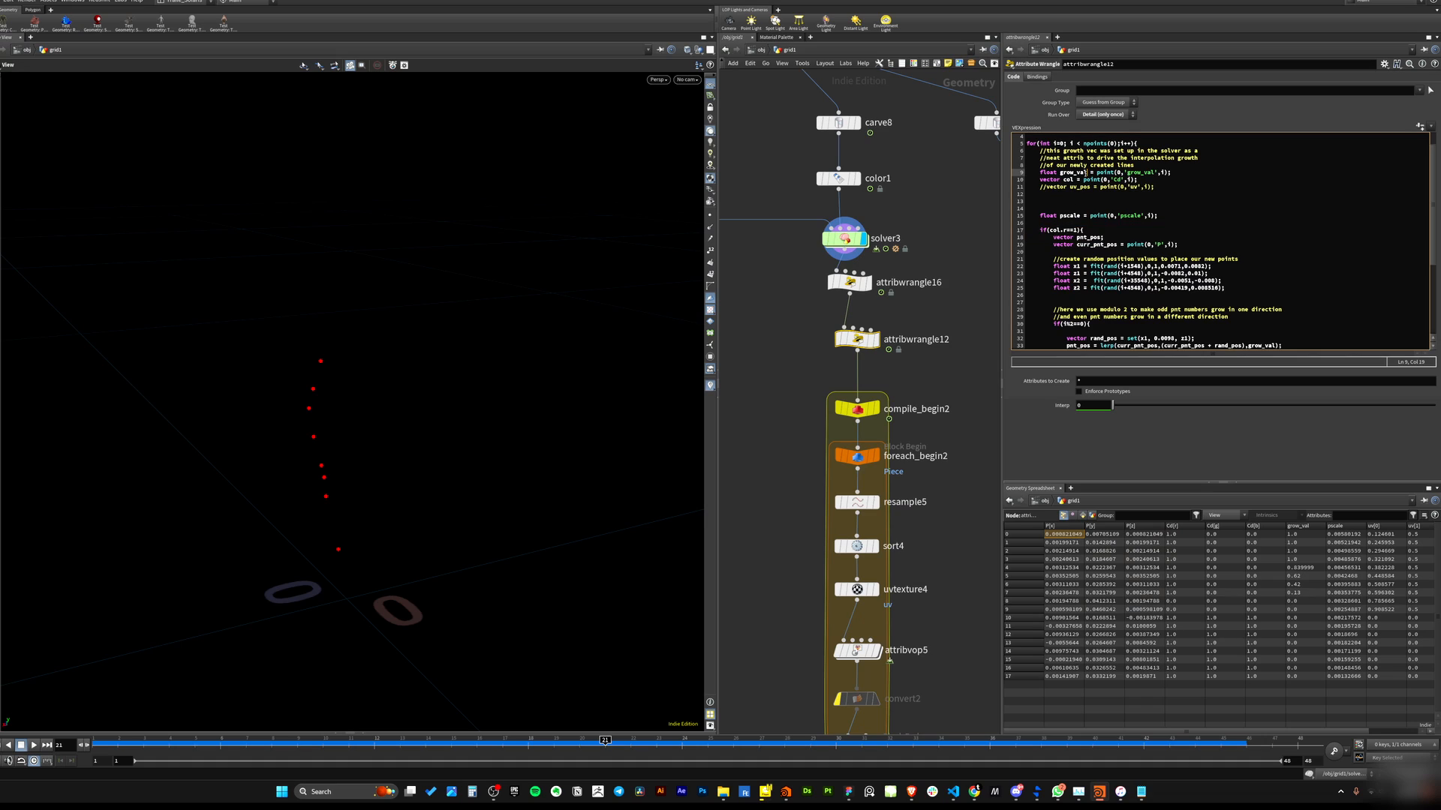
{"action": "left_click", "coordinate": [1137, 180]}
{"action": "left_click", "coordinate": [1221, 225]}
{"action": "mouse_move", "coordinate": [1040, 216]}
{"action": "left_mouse_down"}
{"action": "mouse_move", "coordinate": [1165, 216]}
{"action": "mouse_move", "coordinate": [1040, 218]}
{"action": "left_mouse_up"}
{"action": "left_click", "coordinate": [1168, 223]}
{"action": "left_click", "coordinate": [1073, 224]}
{"action": "mouse_move", "coordinate": [302, 463]}
{"action": "left_mouse_down"}
{"action": "mouse_move", "coordinate": [289, 460]}
{"action": "mouse_move", "coordinate": [298, 475]}
{"action": "left_mouse_up"}
{"action": "left_click_drag", "start_coordinate": [1037, 209], "coordinate": [1180, 222]}
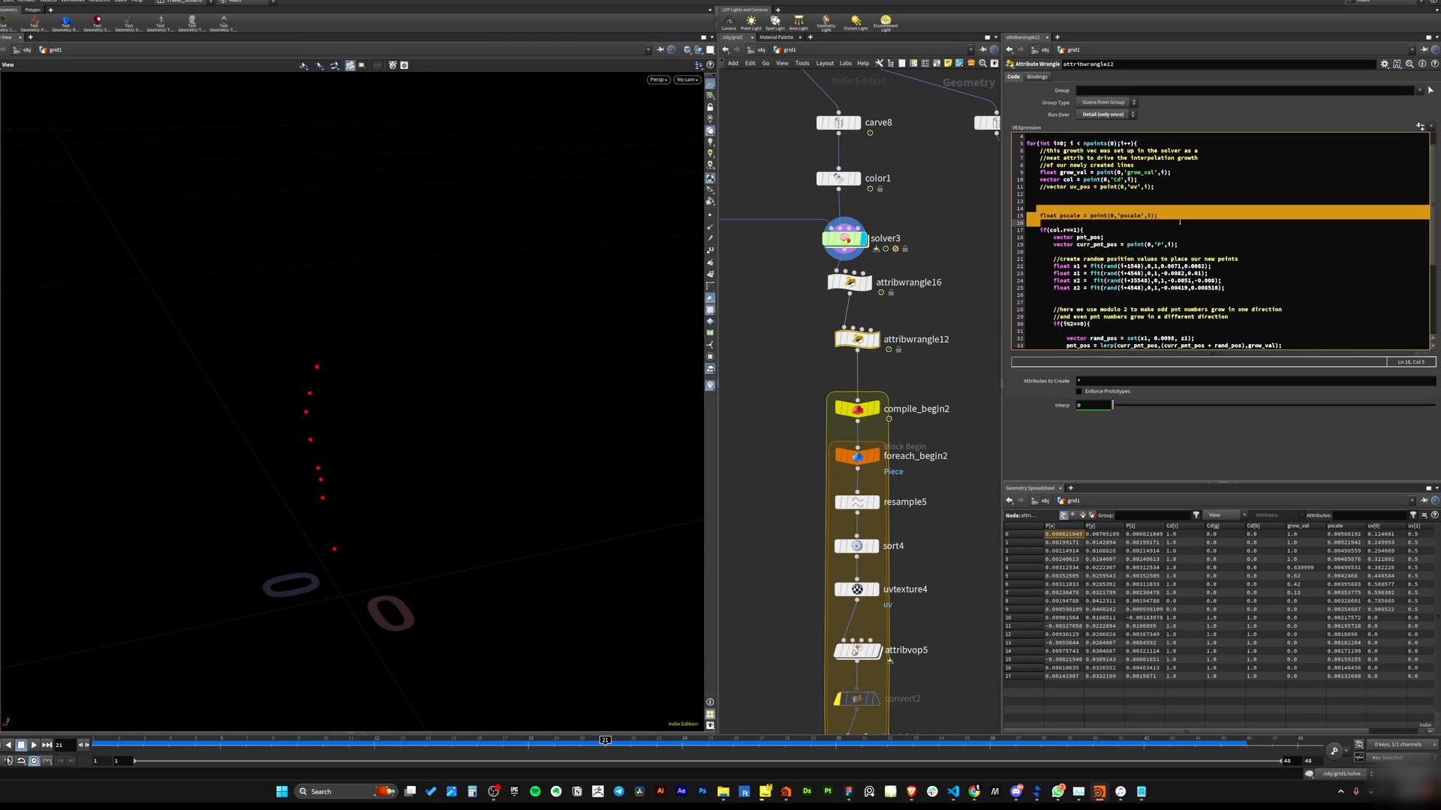
Examine the if(col.r==1) block and its random offset values in attribwrangle12's code.
{"action": "left_click_drag", "start_coordinate": [1039, 229], "coordinate": [1117, 281]}
{"action": "left_click", "coordinate": [1104, 237]}
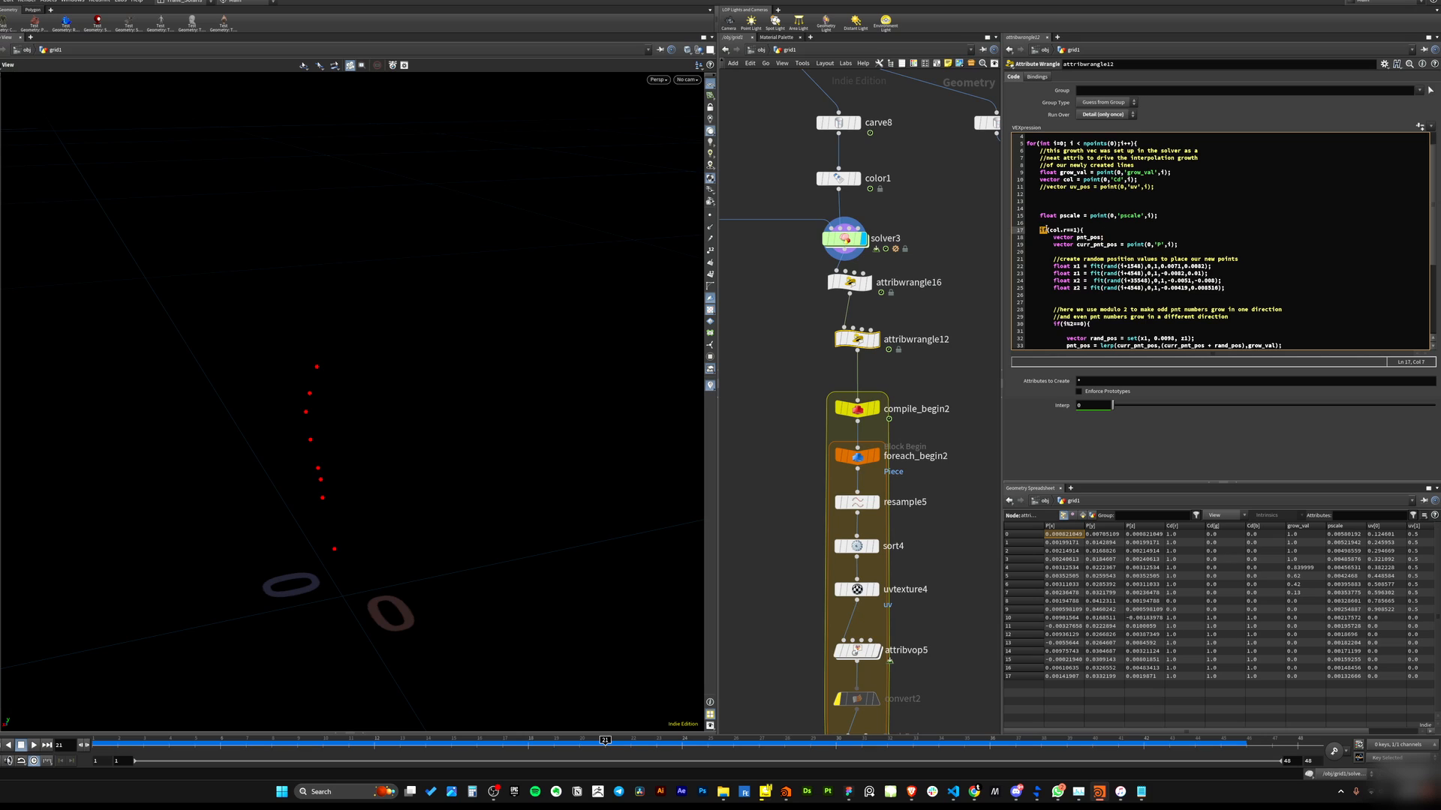
{"action": "left_click", "coordinate": [1086, 245]}
{"action": "left_click_drag", "start_coordinate": [1051, 230], "coordinate": [1074, 230]}
{"action": "left_click", "coordinate": [1070, 252]}
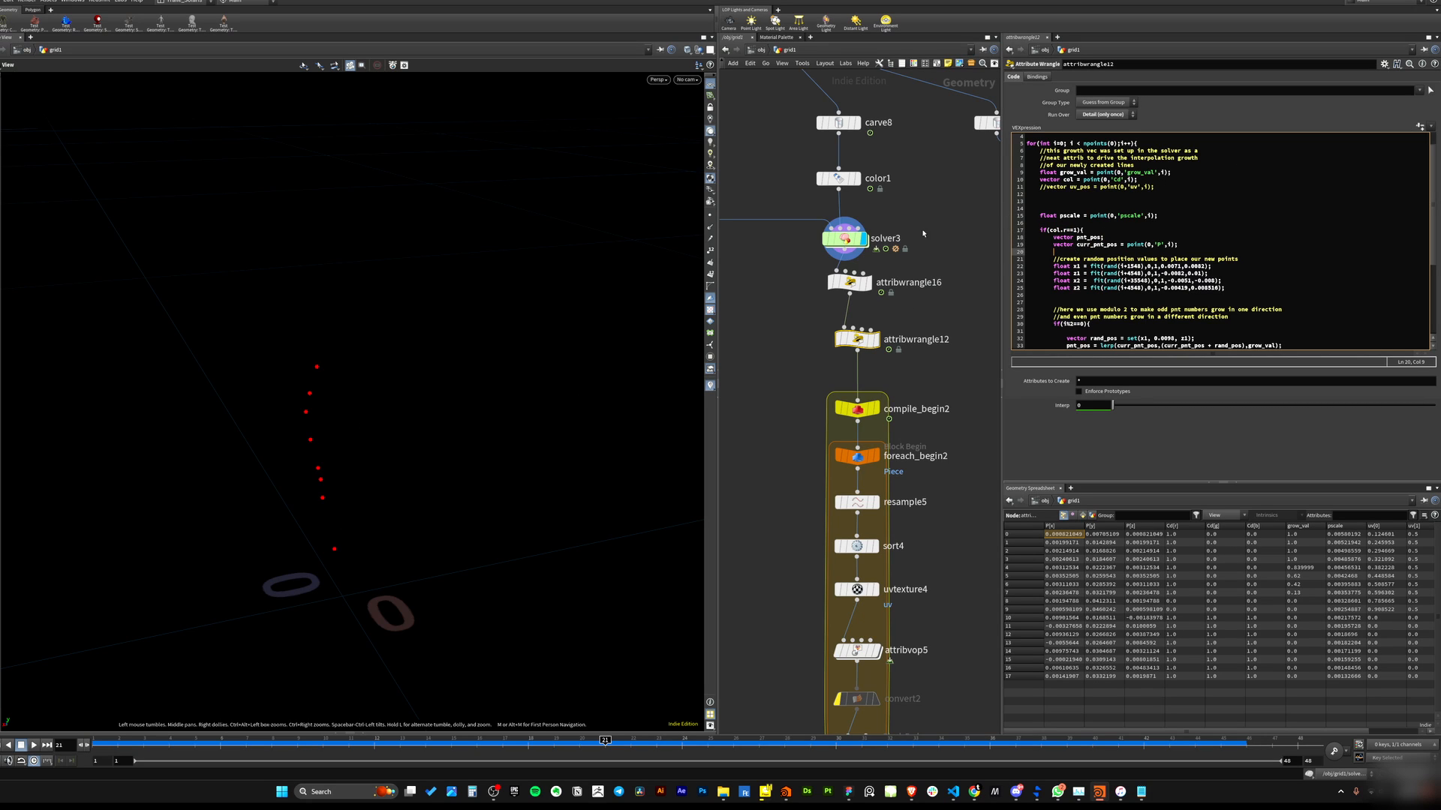
{"action": "mouse_move", "coordinate": [1048, 230]}
{"action": "left_mouse_down"}
{"action": "mouse_move", "coordinate": [1076, 230]}
{"action": "mouse_move", "coordinate": [1048, 231]}
{"action": "left_mouse_up"}
{"action": "left_click", "coordinate": [1064, 251]}
{"action": "left_click_drag", "start_coordinate": [1041, 230], "coordinate": [1069, 351]}
{"action": "left_click", "coordinate": [1069, 266]}
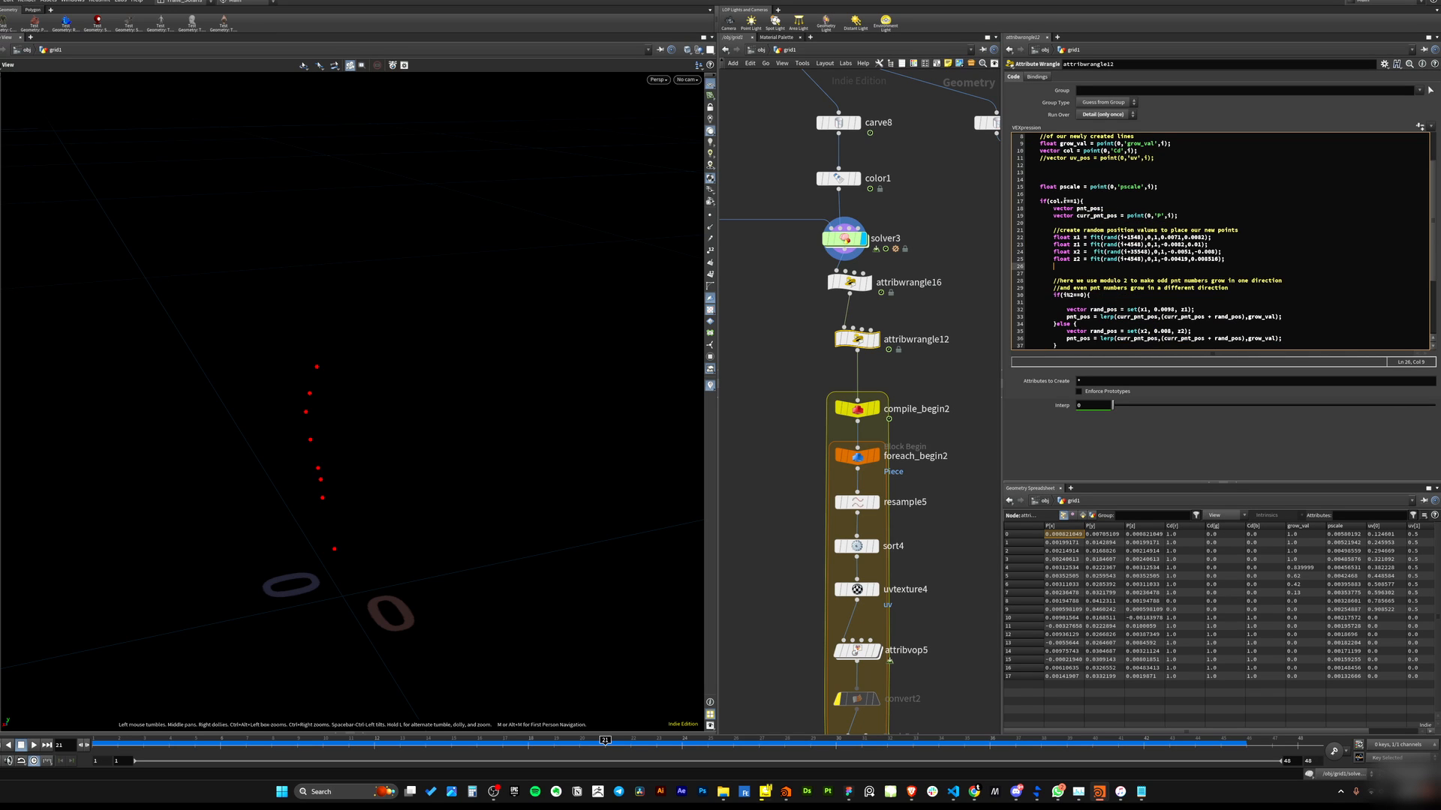
{"action": "scroll", "coordinate": [1066, 218], "scroll_direction": "up", "scroll_amount": 3}
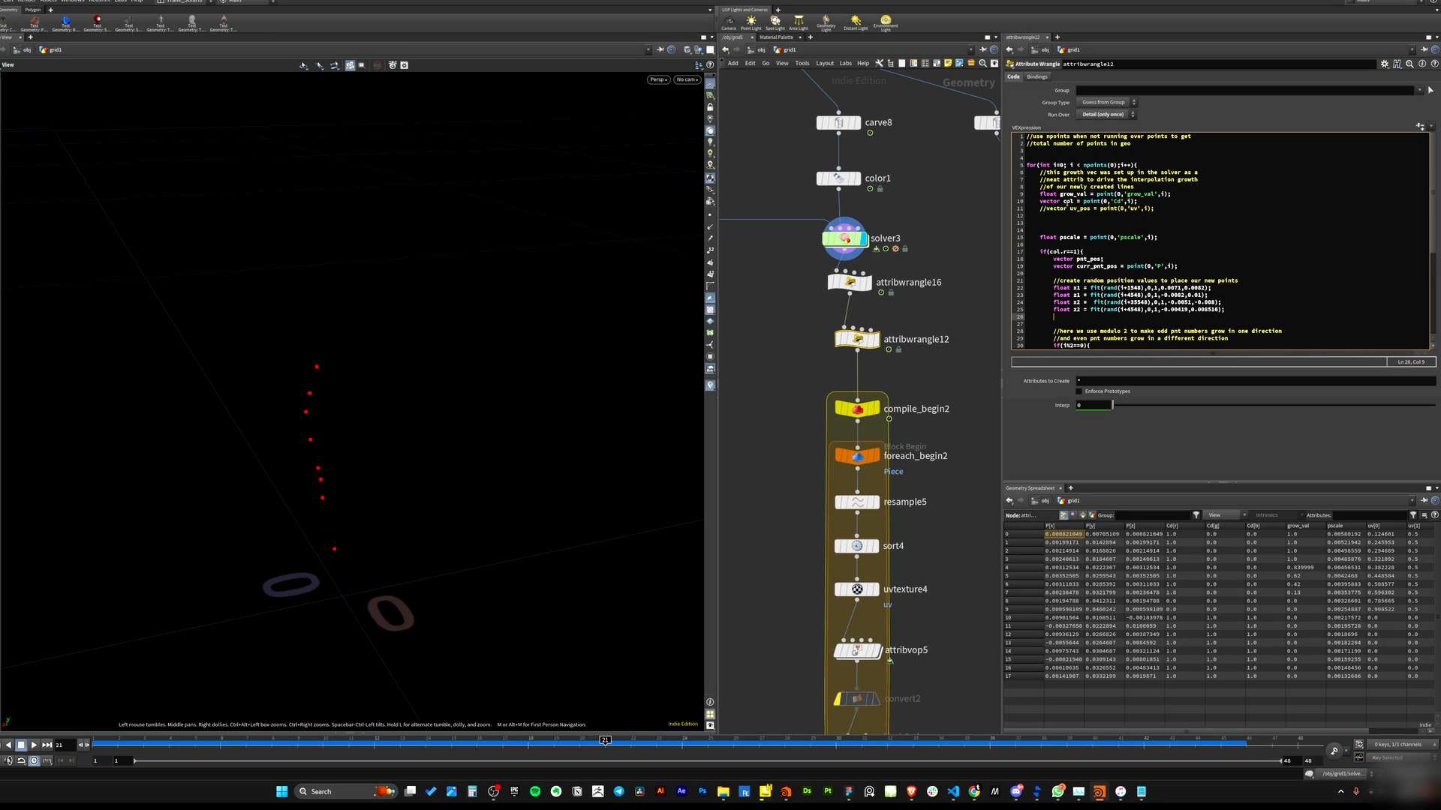
{"action": "double_click", "coordinate": [1068, 201]}
{"action": "type", "text": "active"}
{"action": "left_click", "coordinate": [1069, 252]}
{"action": "double_click", "coordinate": [1074, 201]}
{"action": "type", "text": "col"}
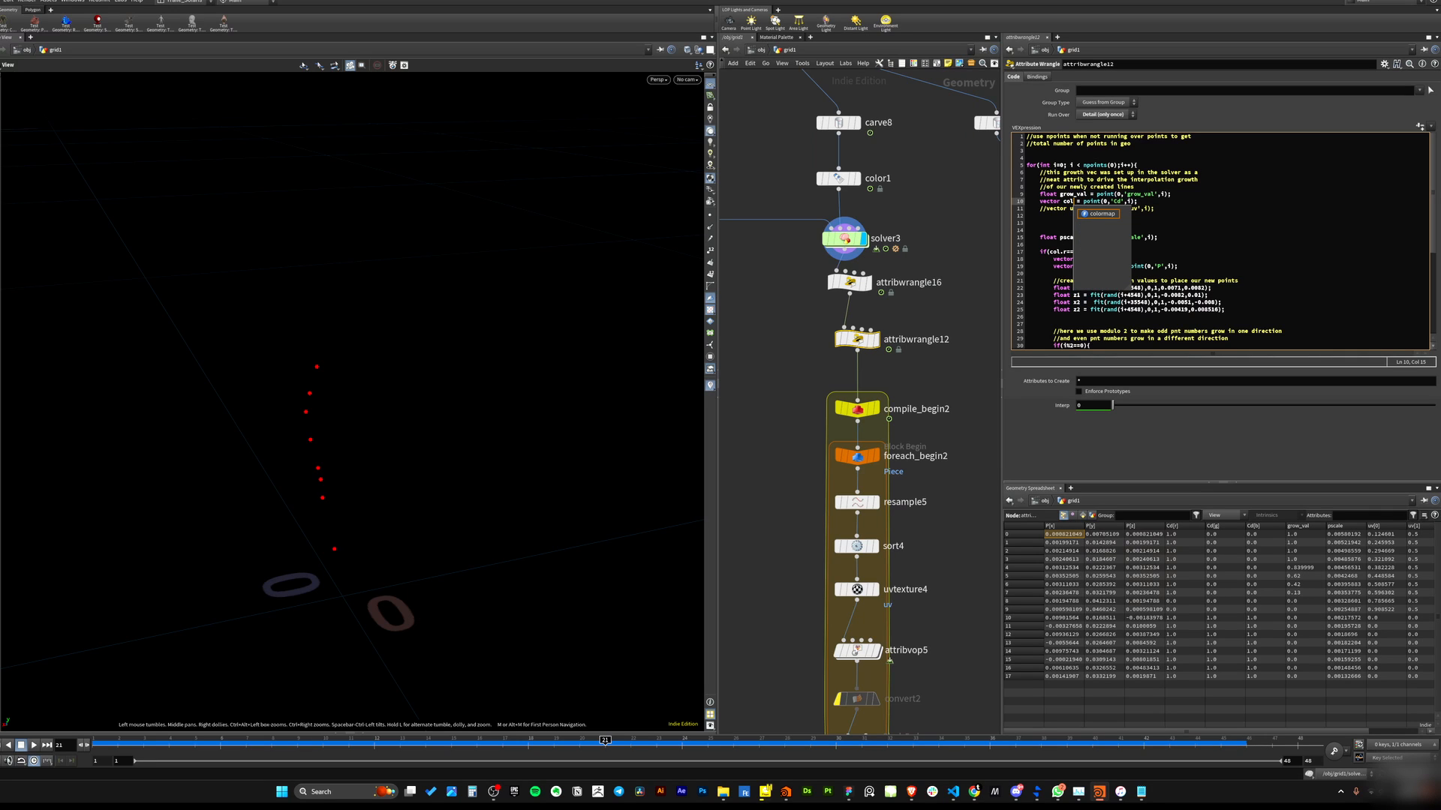
Add a line declaring int active = col.r; below the color read in attribwrangle12.
{"action": "left_click", "coordinate": [1146, 201]}
{"action": "key", "text": "Return"}
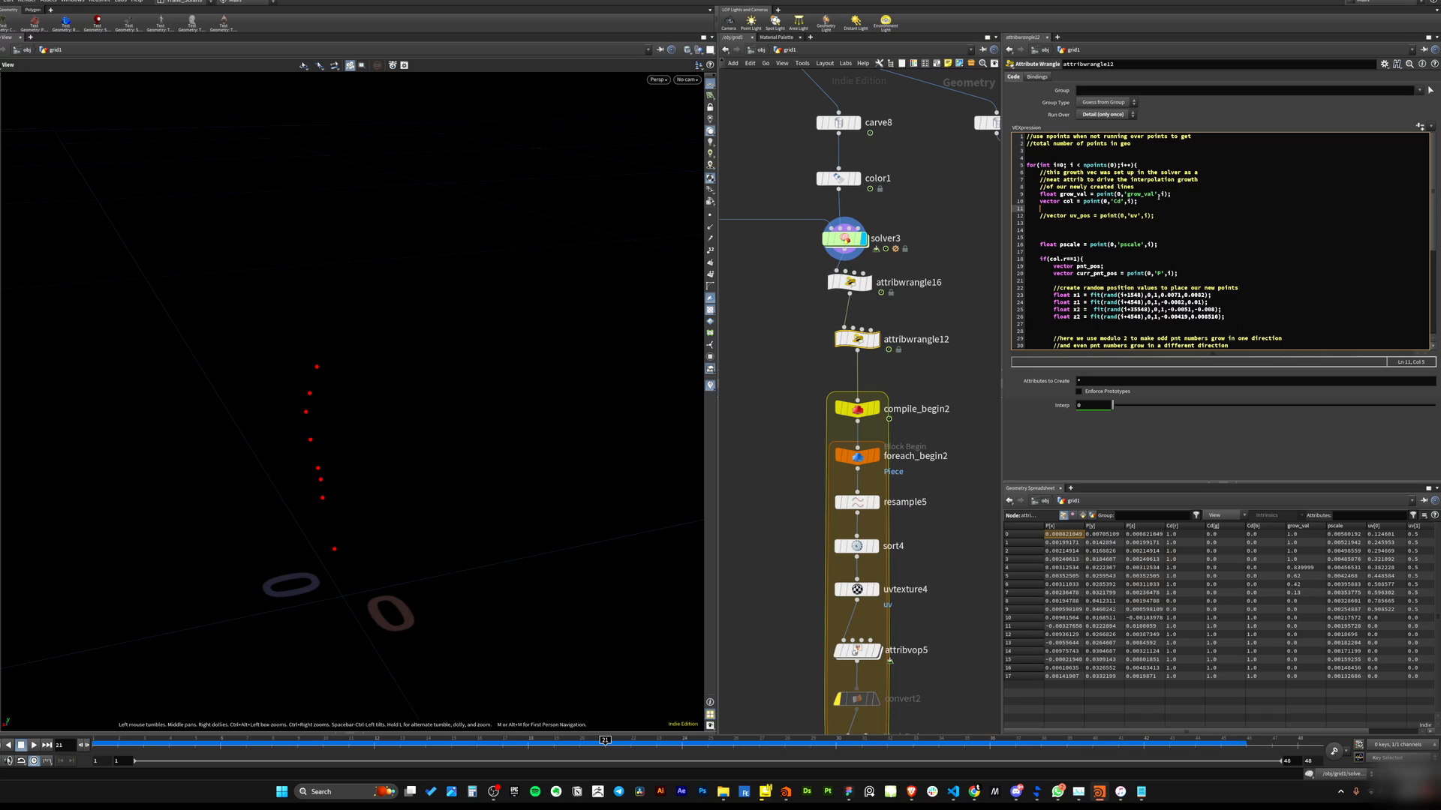
{"action": "type", "text": "activ"}
{"action": "type", "text": "int "}
{"action": "type", "text": " = "}
{"action": "type", "text": "col."}
{"action": "type", "text": "r"}
{"action": "type", "text": ";"}
Replace col.r with active in the if condition so it reads if(active==1).
{"action": "key", "text": "Down"}
{"action": "key", "text": "Down"}
{"action": "key", "text": "Down"}
{"action": "key", "text": "Down"}
{"action": "key", "text": "Down"}
{"action": "key", "text": "Down"}
{"action": "key", "text": "Down"}
{"action": "key", "text": "BackSpace"}
{"action": "key", "text": "BackSpace"}
{"action": "key", "text": "BackSpace"}
{"action": "key", "text": "BackSpace"}
{"action": "key", "text": "BackSpace"}
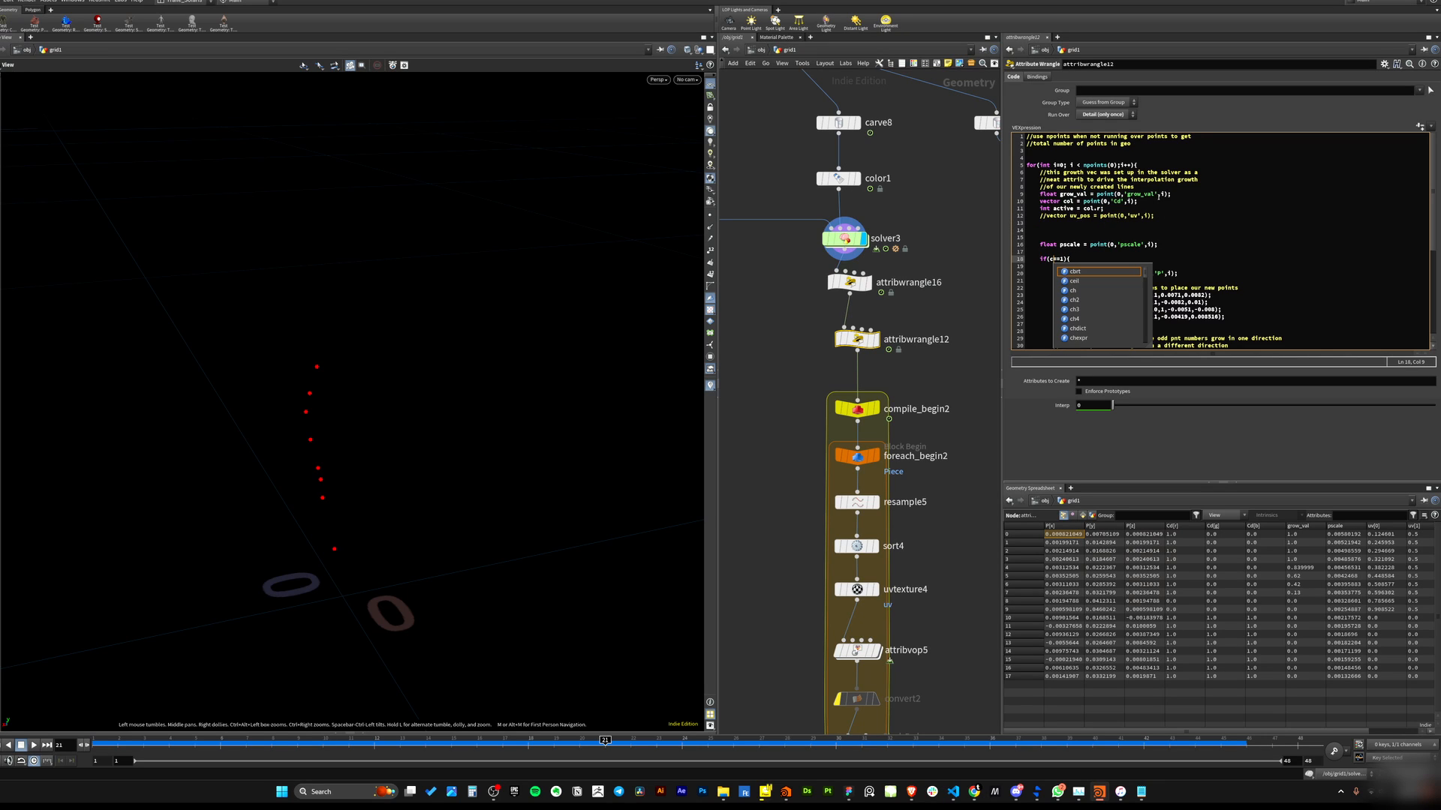
{"action": "type", "text": "active"}
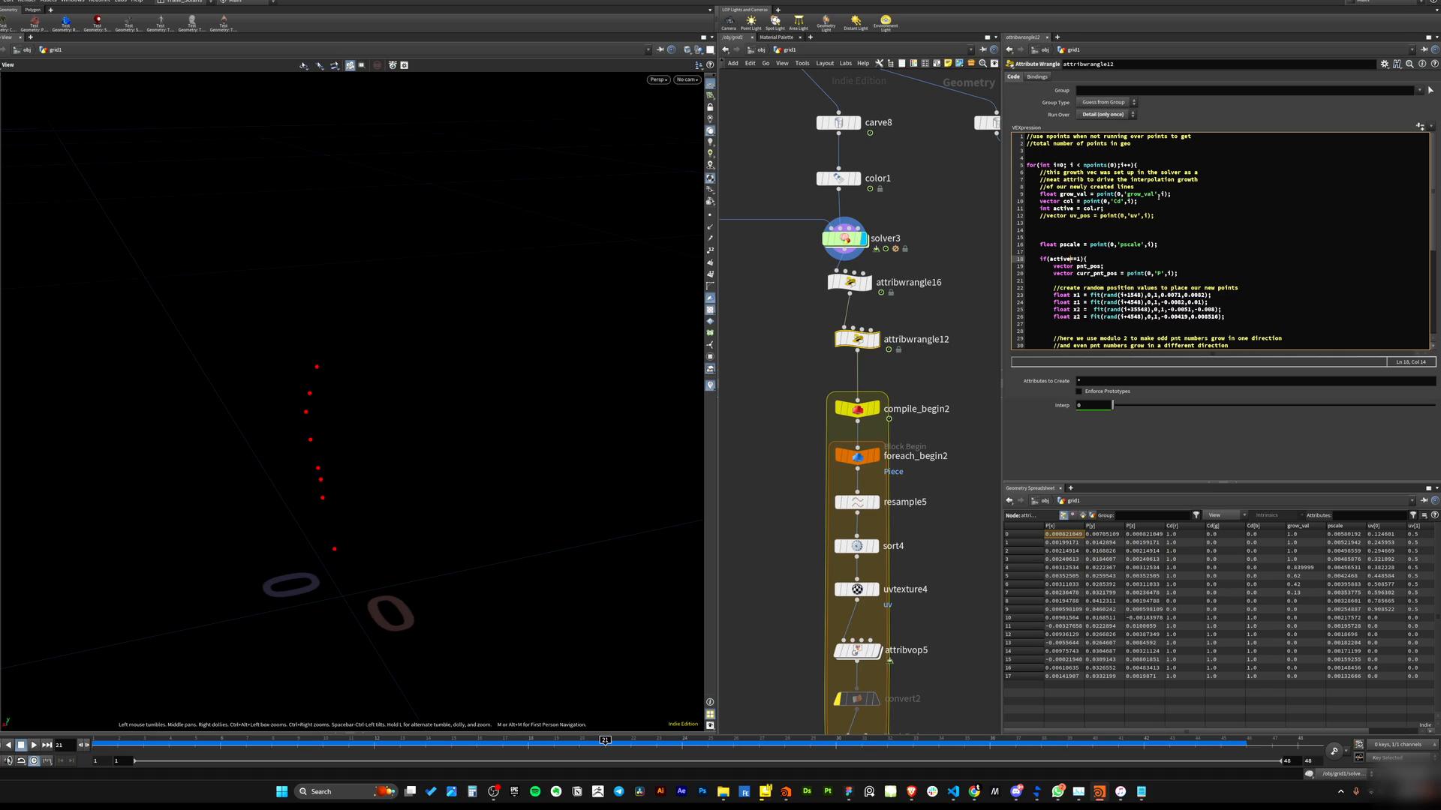
Change the active variable's type from int to float in attribwrangle12's code so it reads float active = col.r;.
{"action": "left_click", "coordinate": [945, 389]}
{"action": "left_click", "coordinate": [1049, 209]}
{"action": "double_click", "coordinate": [1048, 209]}
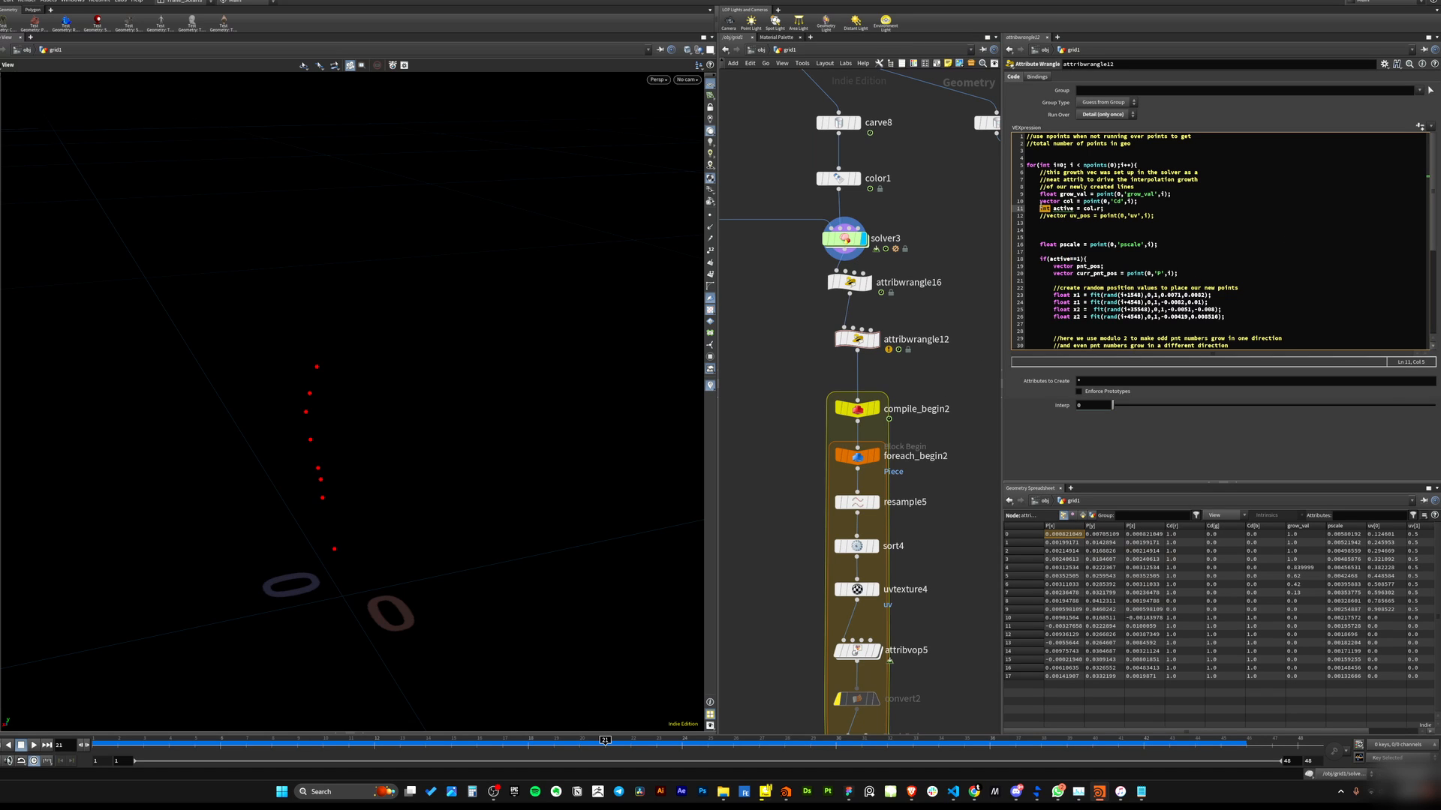
{"action": "type", "text": "float"}
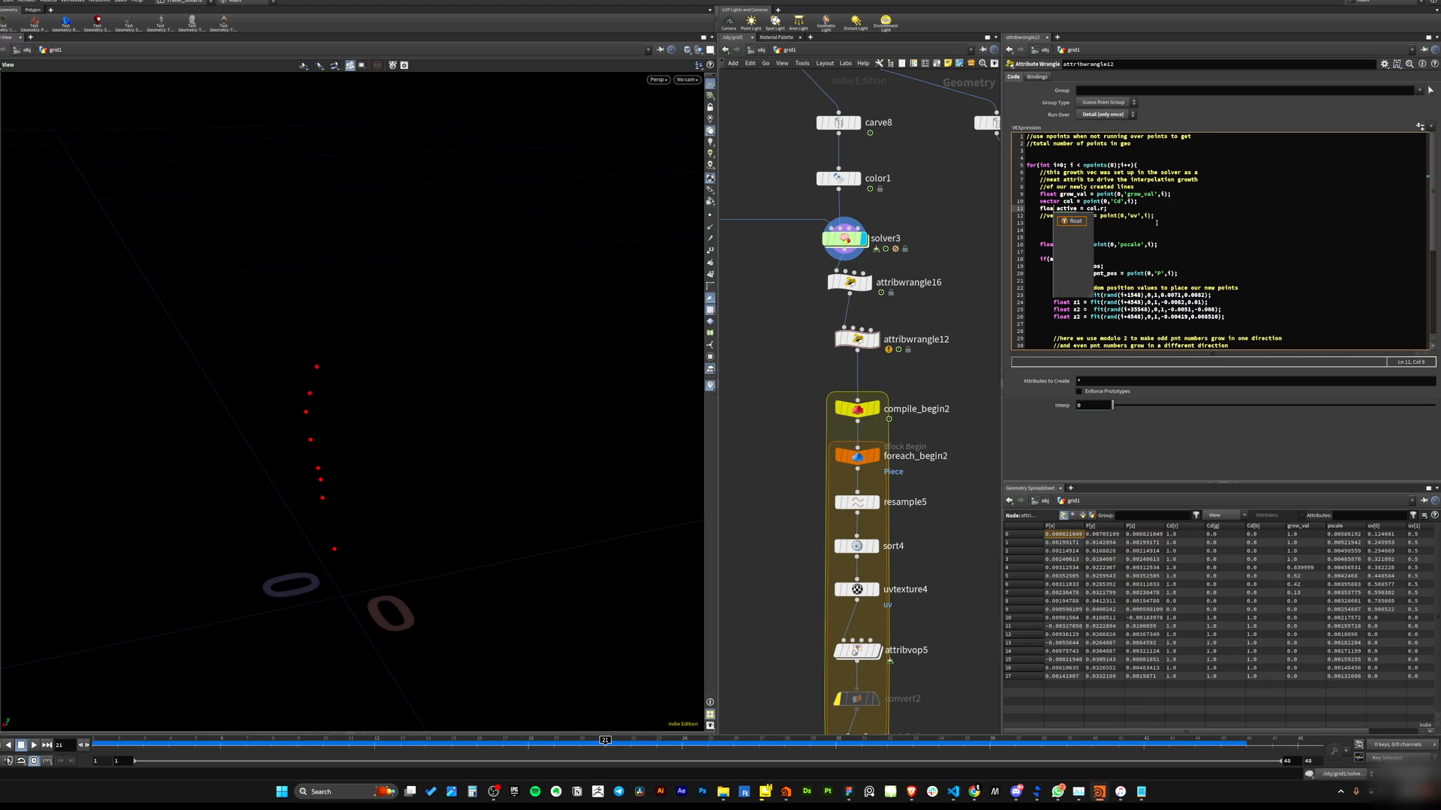
{"action": "key", "text": "Down"}
{"action": "key", "text": "Down"}
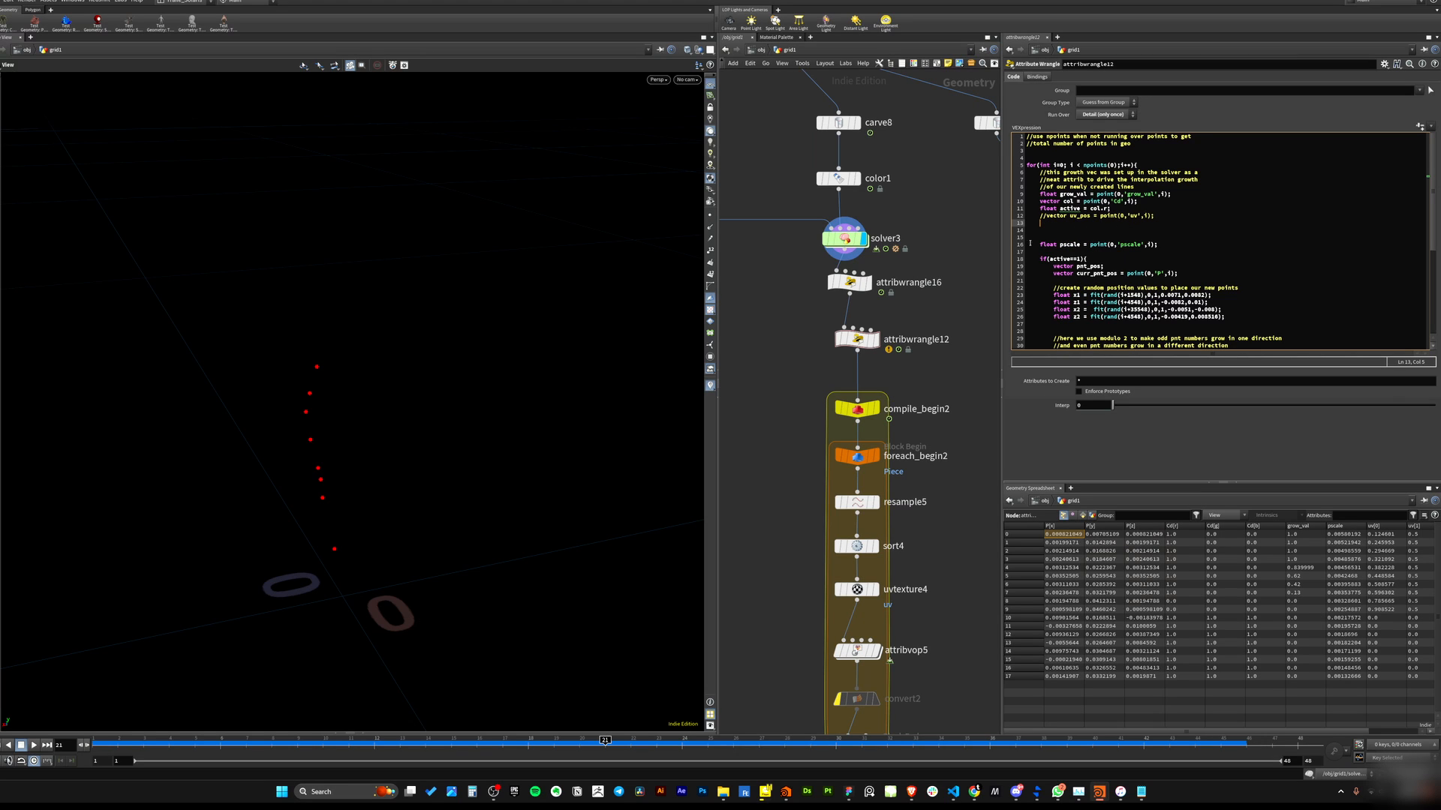
Display attribwrangle12 and scrub the timeline to inspect the growing lines in the viewport.
{"action": "middle_click_drag", "start_coordinate": [895, 367], "coordinate": [963, 309]}
{"action": "left_click", "coordinate": [818, 337]}
{"action": "left_click", "coordinate": [869, 297]}
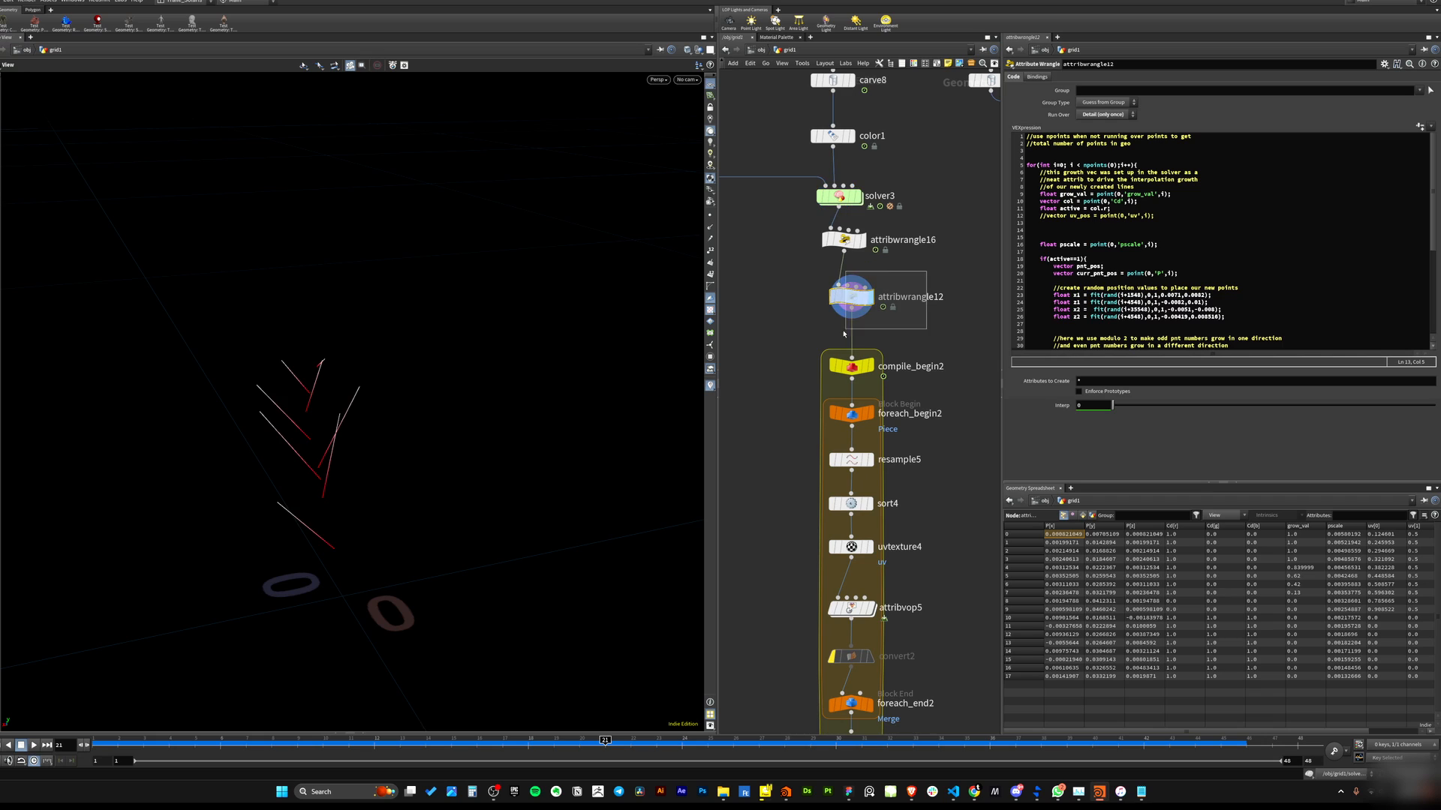
{"action": "left_click_drag", "start_coordinate": [148, 744], "coordinate": [911, 547]}
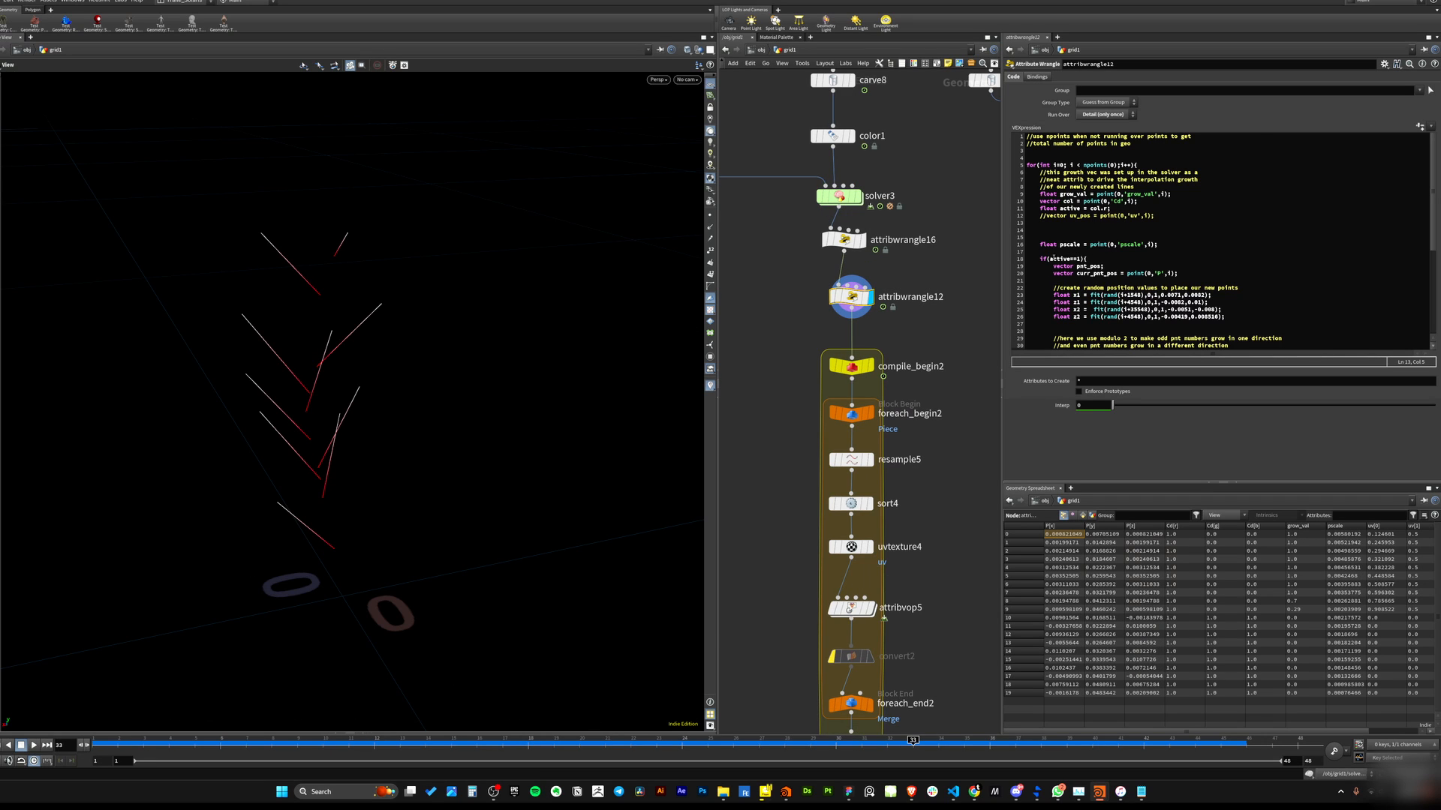
{"action": "left_click", "coordinate": [1054, 257]}
{"action": "left_click", "coordinate": [1068, 274]}
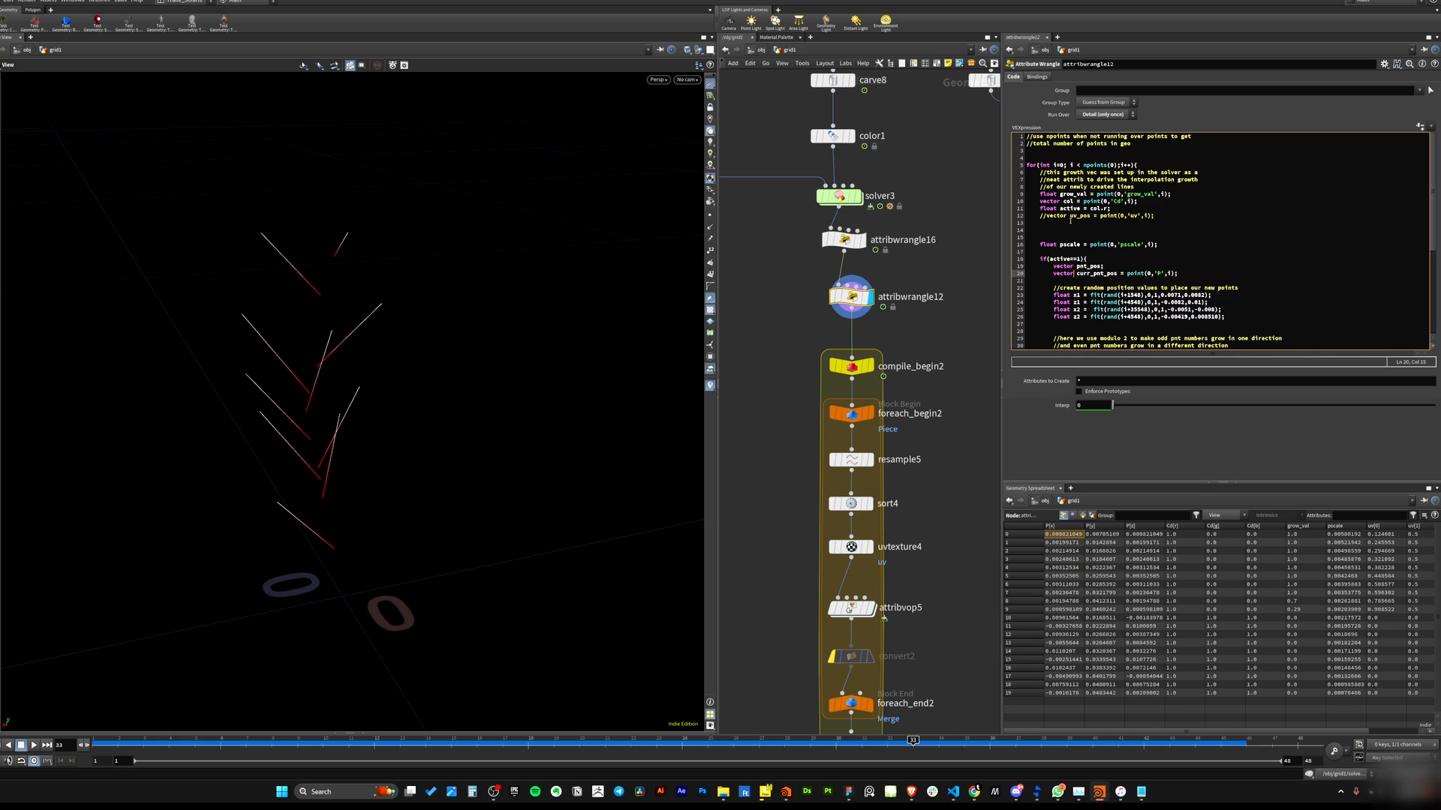
{"action": "left_click", "coordinate": [863, 240]}
{"action": "left_click_drag", "start_coordinate": [196, 743], "coordinate": [657, 571]}
{"action": "left_click", "coordinate": [871, 297]}
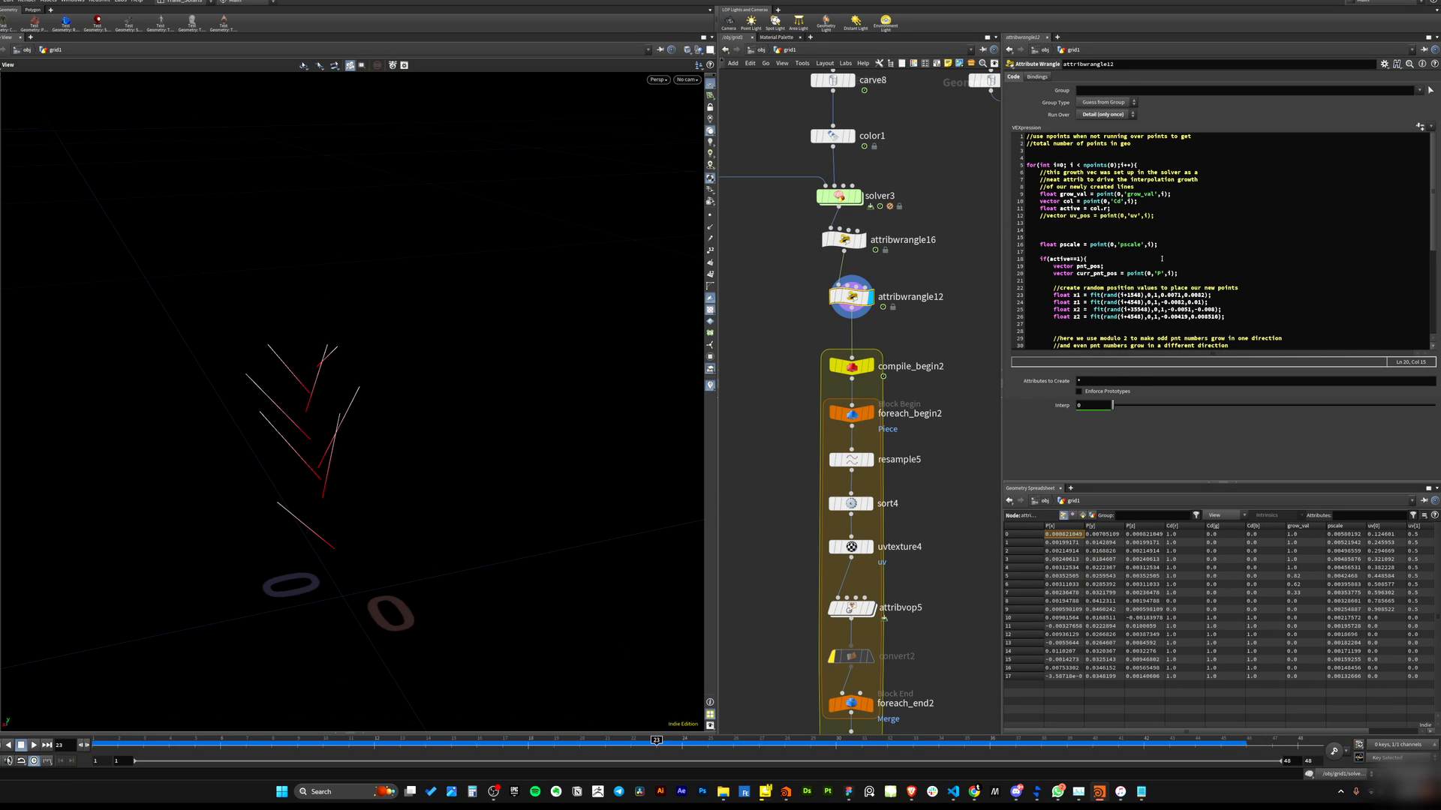
Scroll attribwrangle12's code and examine the vector pnt_pos declaration inside the if(active==1) block.
{"action": "scroll", "coordinate": [1072, 266], "scroll_direction": "down", "scroll_amount": 2}
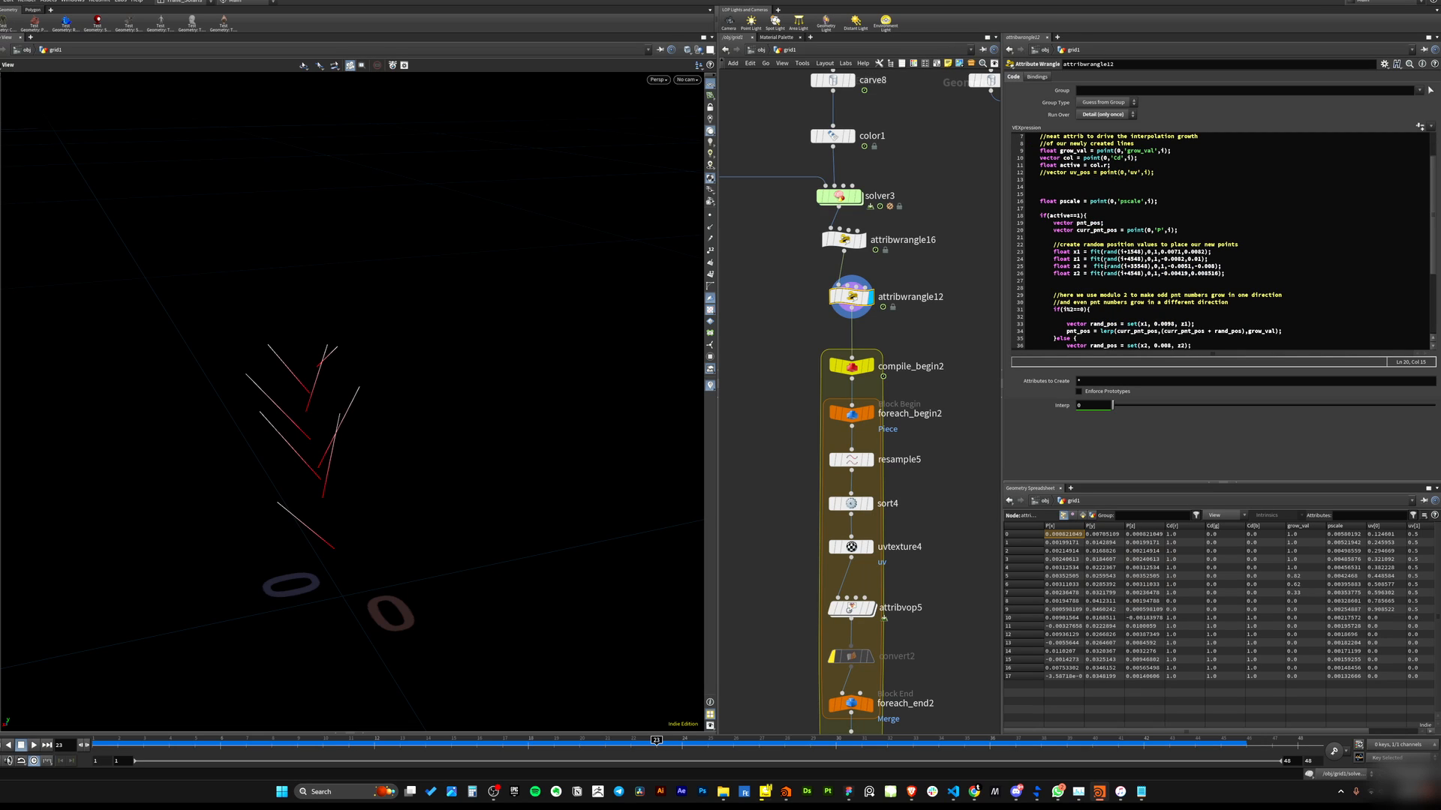
{"action": "left_click_drag", "start_coordinate": [1050, 223], "coordinate": [1104, 223]}
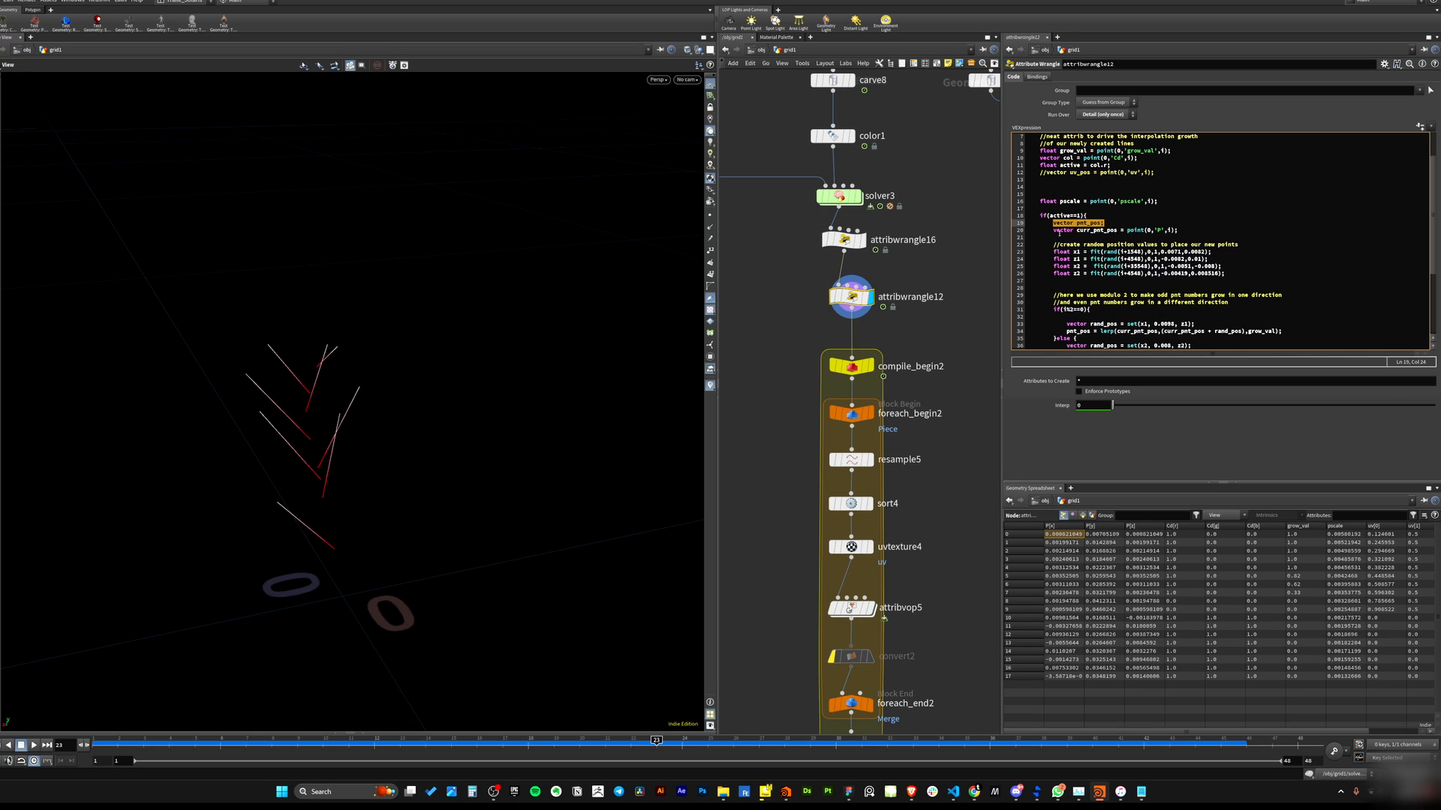
{"action": "left_click", "coordinate": [1087, 244]}
{"action": "left_click", "coordinate": [1091, 258]}
{"action": "left_click", "coordinate": [1081, 244]}
{"action": "left_click", "coordinate": [1038, 187]}
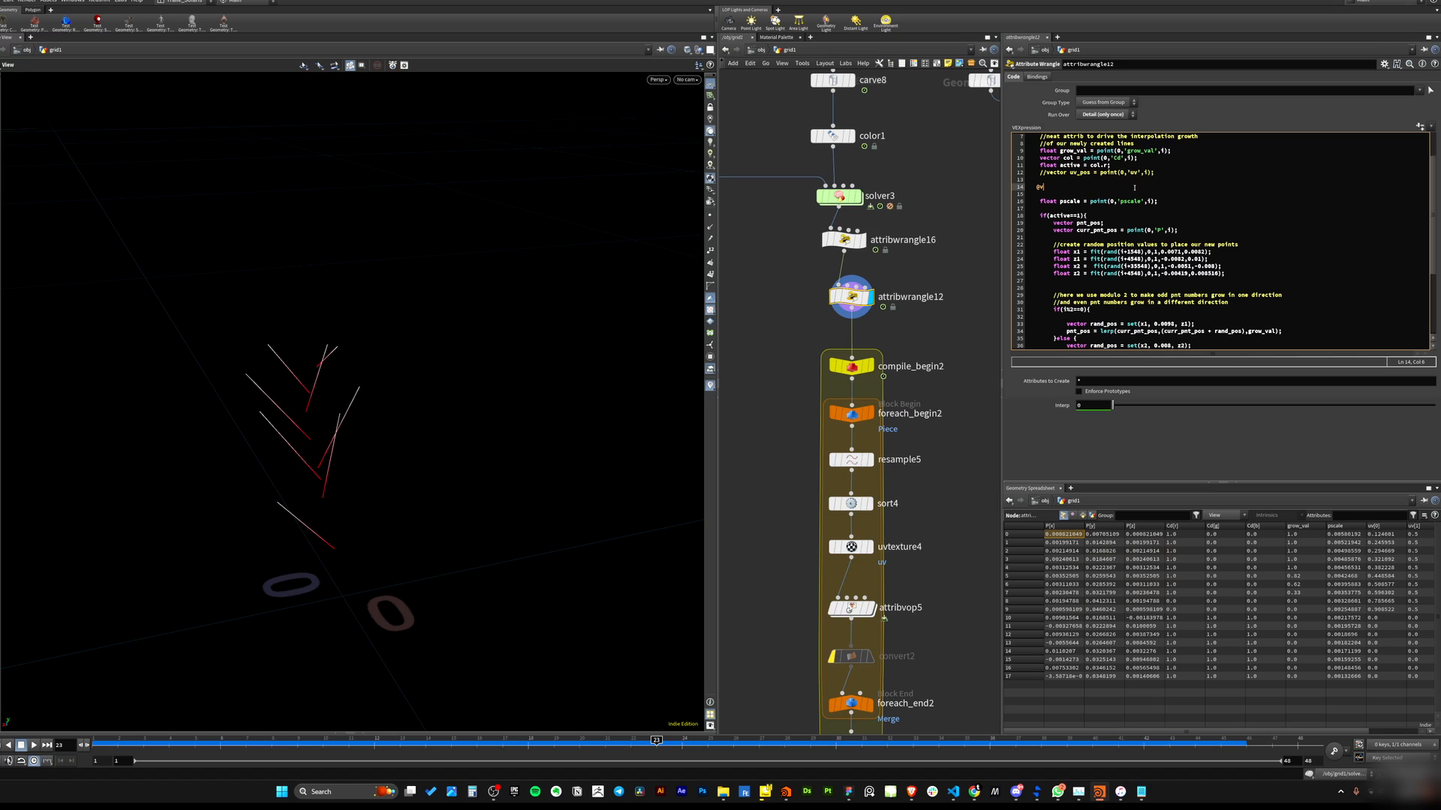
Delete the stray characters on the blank line above the pscale declaration in attribwrangle12's code.
{"action": "key", "text": "BackSpace"}
{"action": "key", "text": "BackSpace"}
{"action": "key", "text": "BackSpace"}
Examine the random position float declarations and the pnt_pos and curr_pnt_pos declarations in attribwrangle12's code.
{"action": "left_click_drag", "start_coordinate": [1053, 252], "coordinate": [1126, 259]}
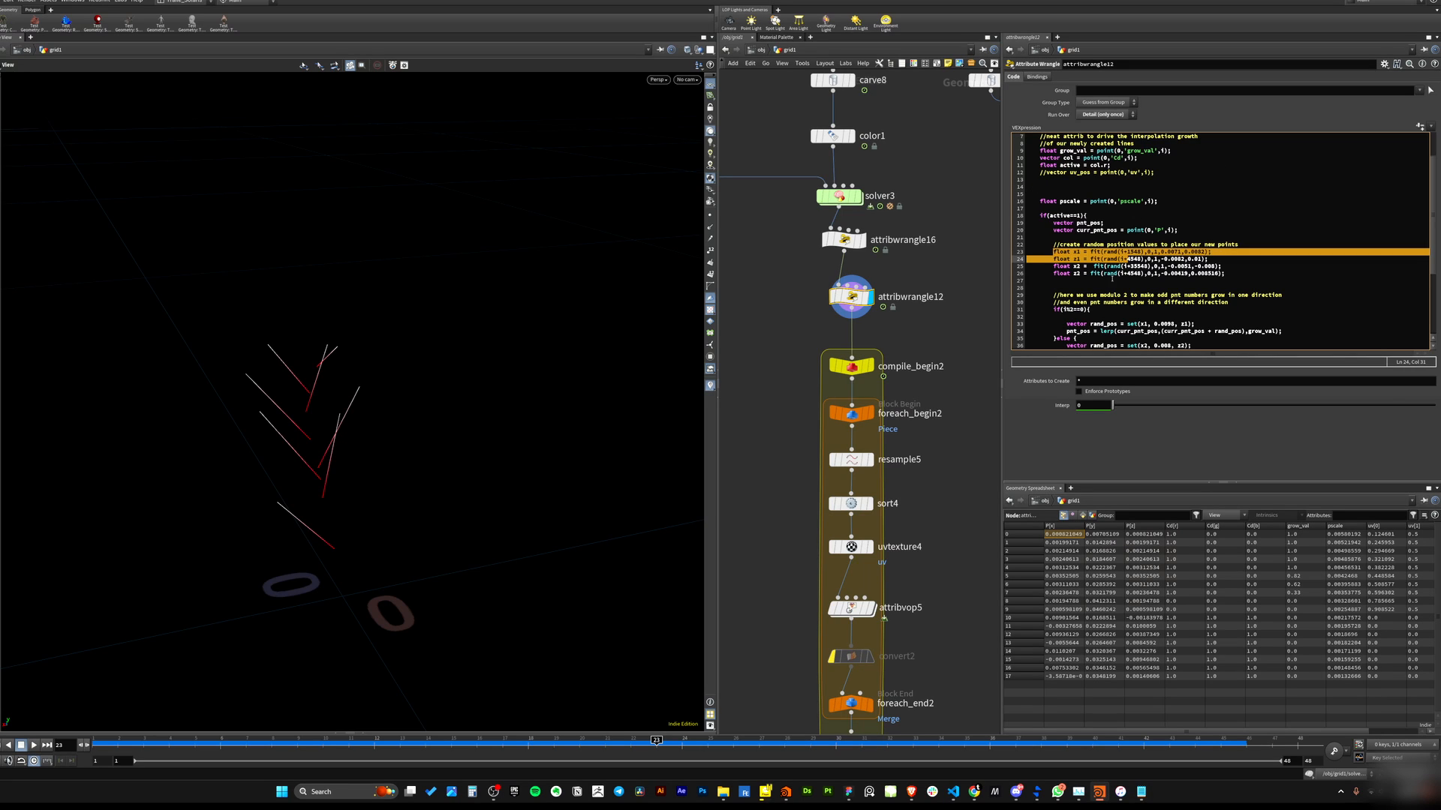
{"action": "left_click", "coordinate": [1095, 288]}
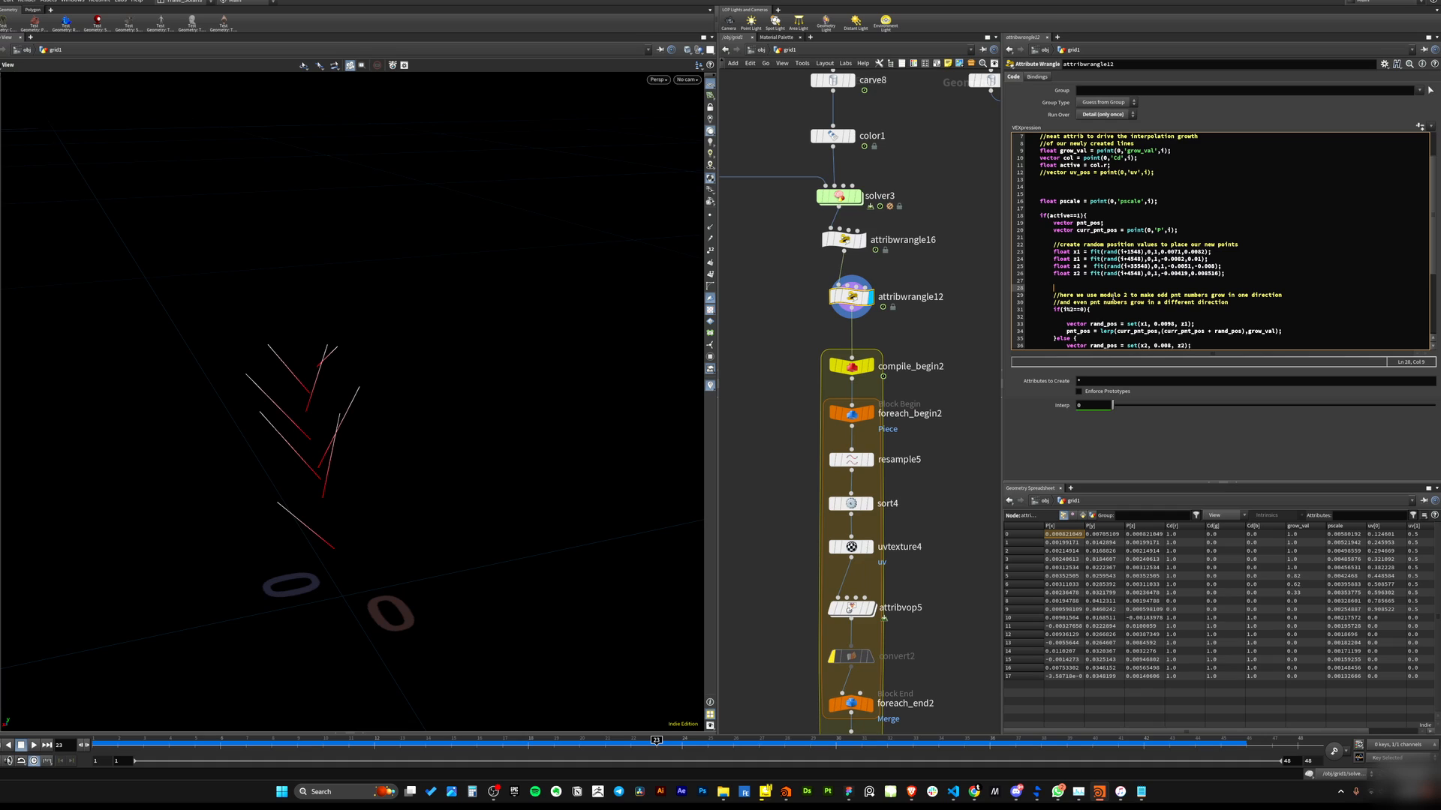
{"action": "left_click_drag", "start_coordinate": [1053, 223], "coordinate": [1080, 223]}
{"action": "left_click", "coordinate": [1104, 223]}
{"action": "left_click", "coordinate": [1114, 223]}
{"action": "left_click", "coordinate": [1100, 253]}
{"action": "left_click_drag", "start_coordinate": [1052, 231], "coordinate": [1179, 231]}
{"action": "left_click", "coordinate": [1128, 235]}
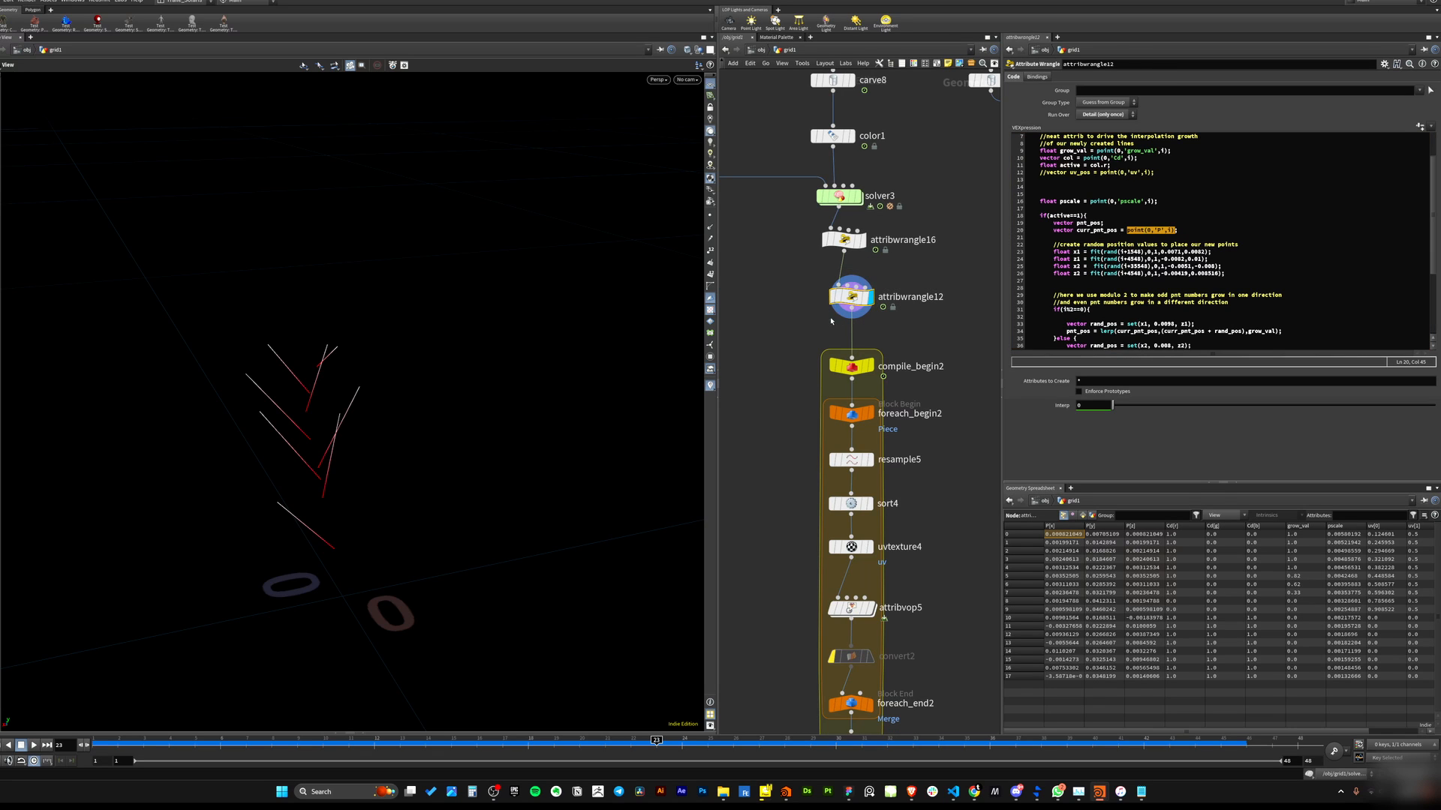
Compare the points from attribwrangle16 with the lines from attribwrangle12 in the viewport, examining the curr_pnt_pos point lookup.
{"action": "left_click", "coordinate": [844, 239]}
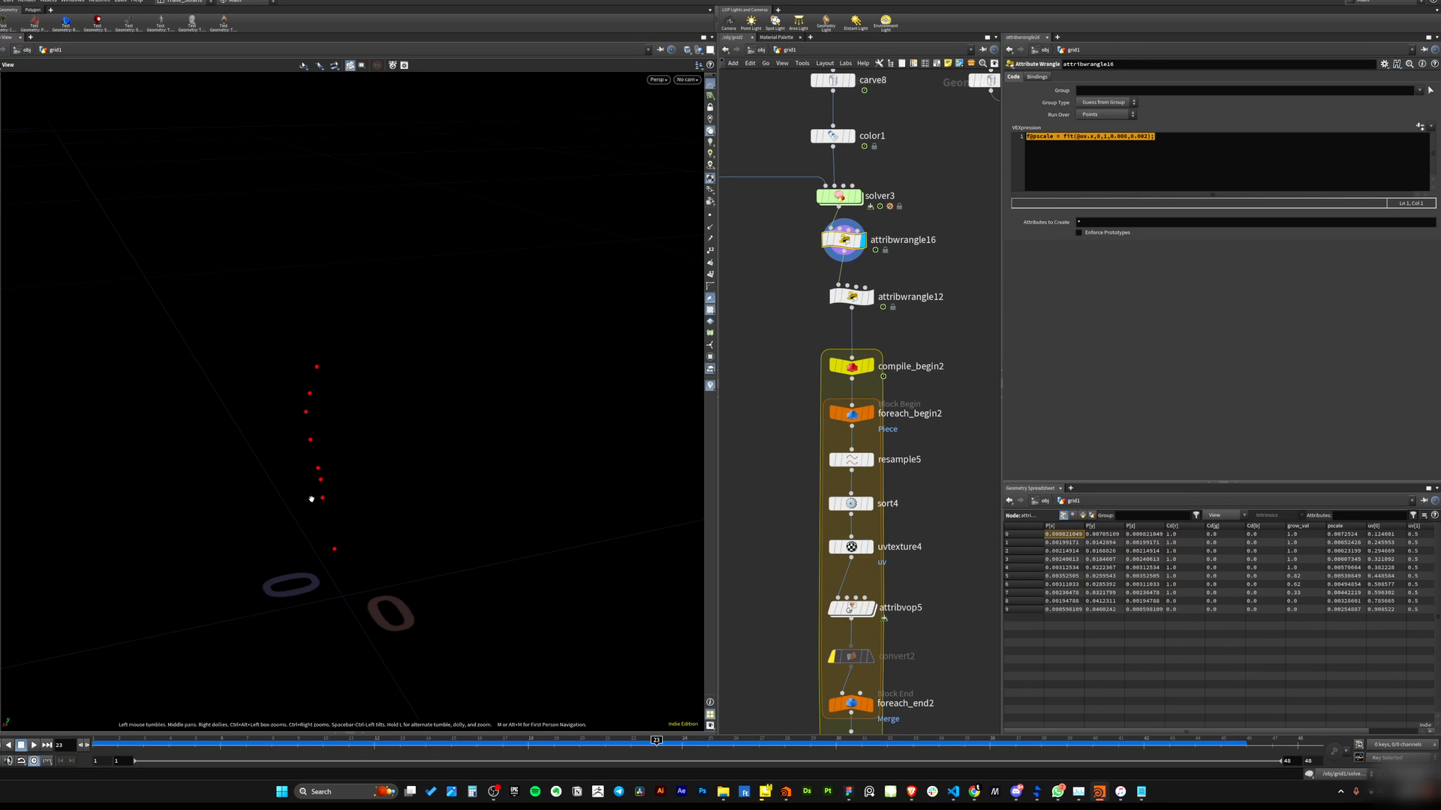
{"action": "left_click_drag", "start_coordinate": [311, 499], "coordinate": [340, 510]}
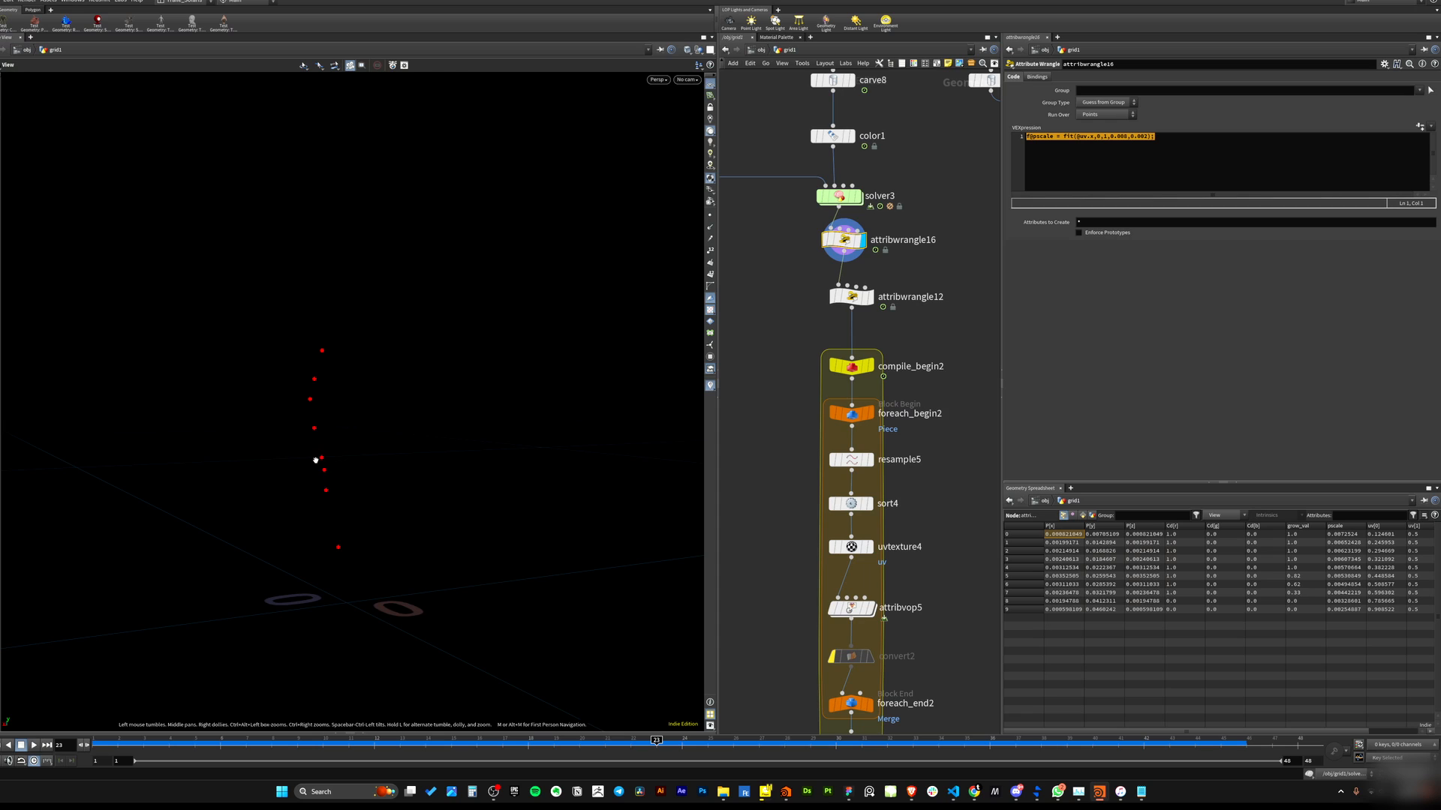
{"action": "left_click", "coordinate": [851, 297]}
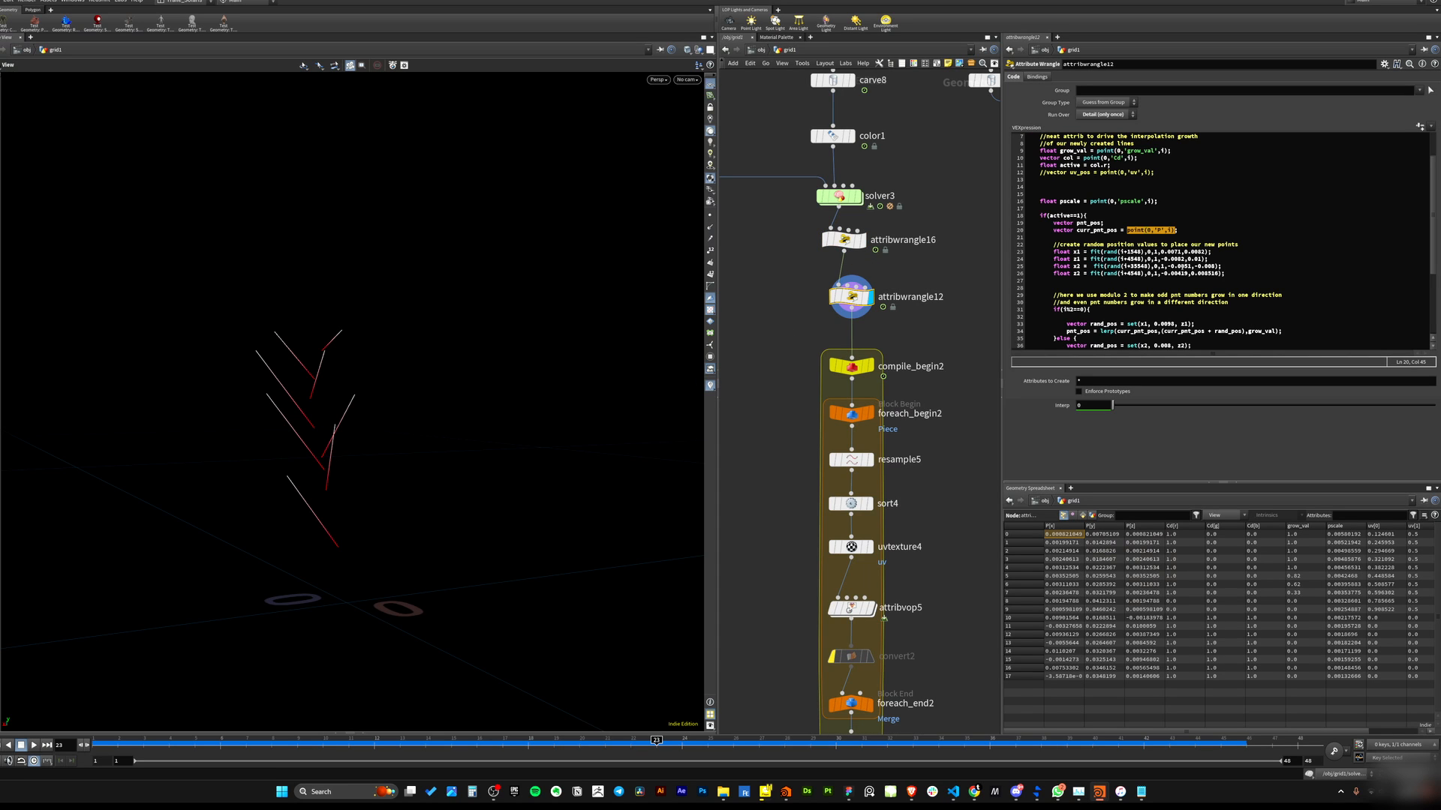
{"action": "left_click", "coordinate": [1169, 230]}
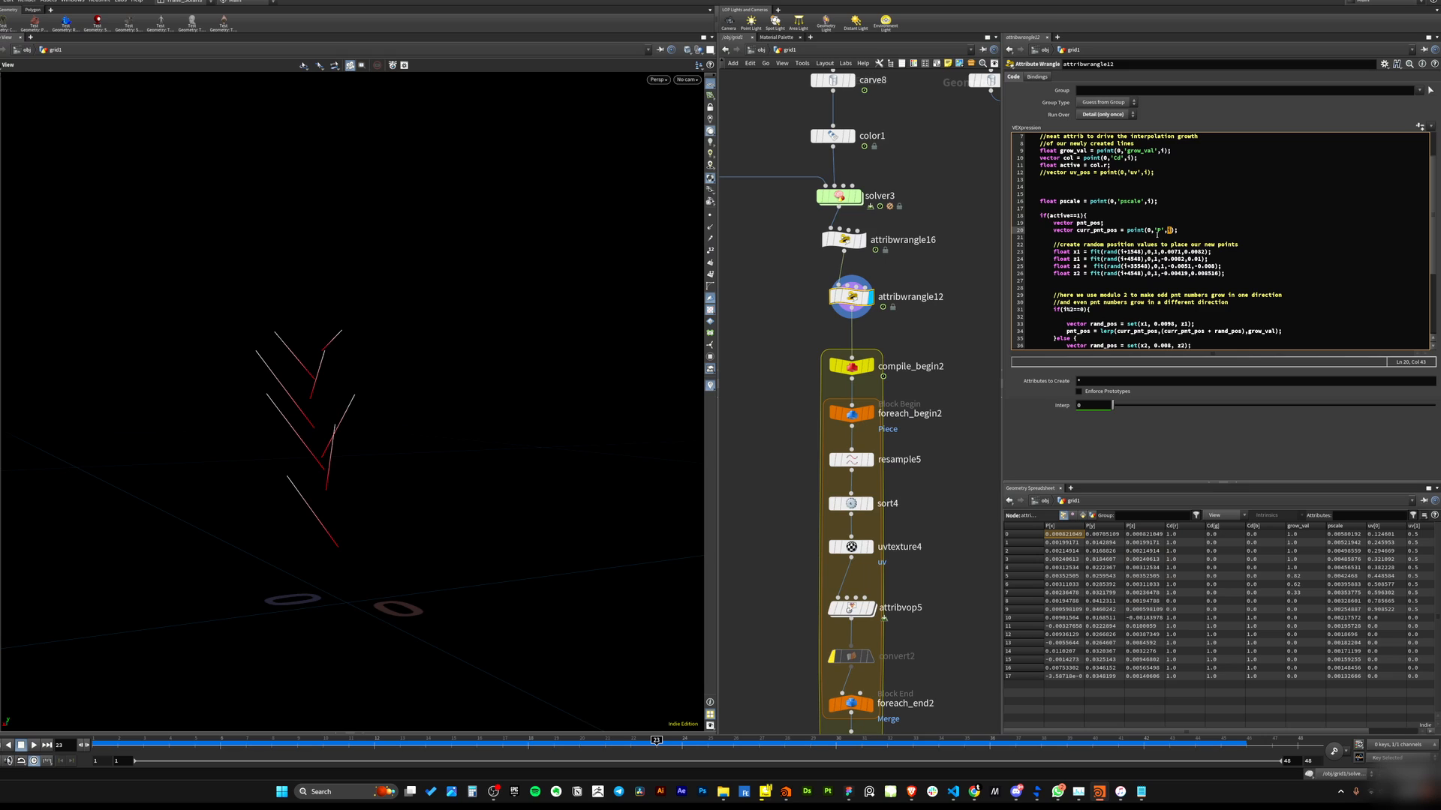
{"action": "left_click", "coordinate": [1157, 232]}
{"action": "left_click_drag", "start_coordinate": [1128, 230], "coordinate": [1081, 232]}
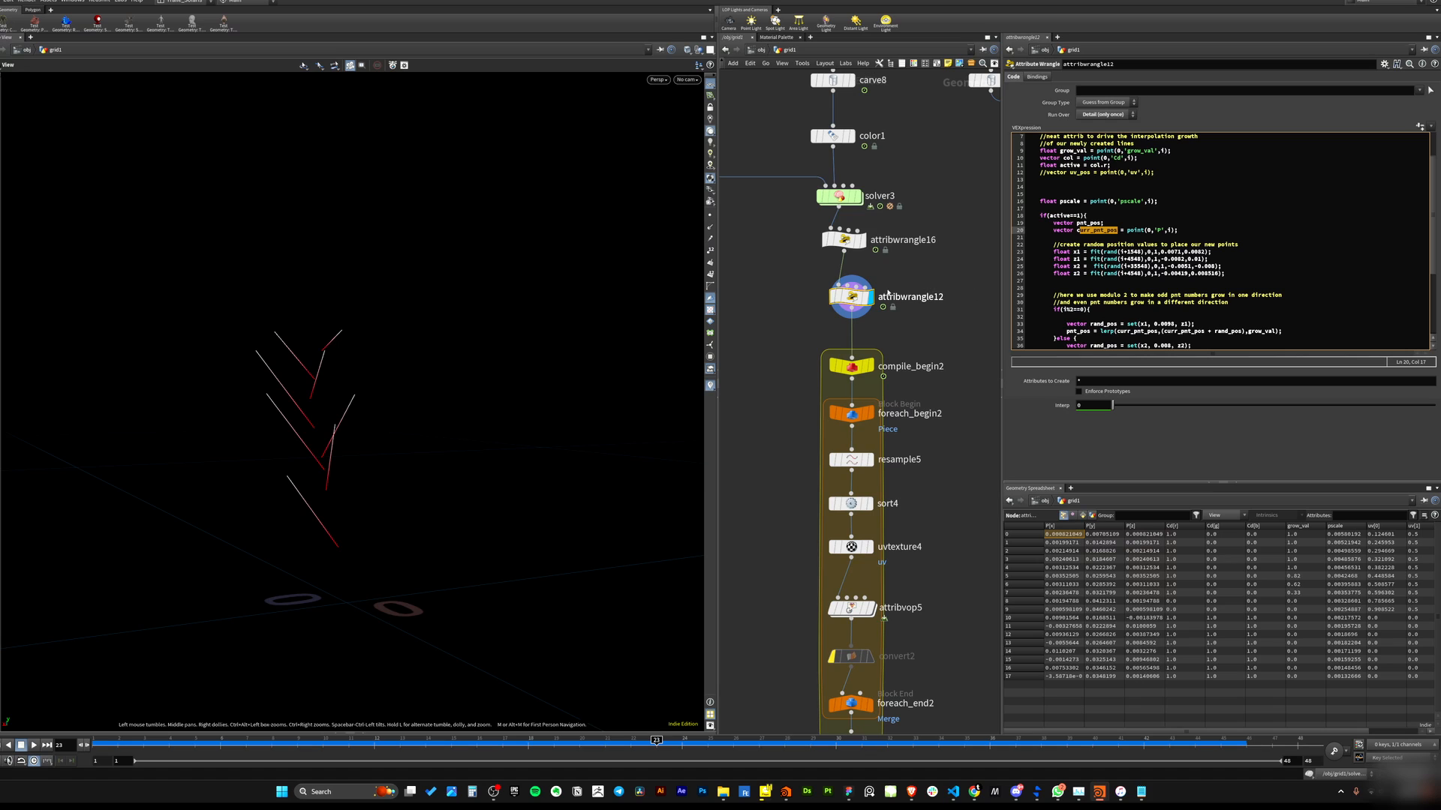
{"action": "left_click", "coordinate": [863, 240]}
{"action": "left_click_drag", "start_coordinate": [916, 217], "coordinate": [792, 266]}
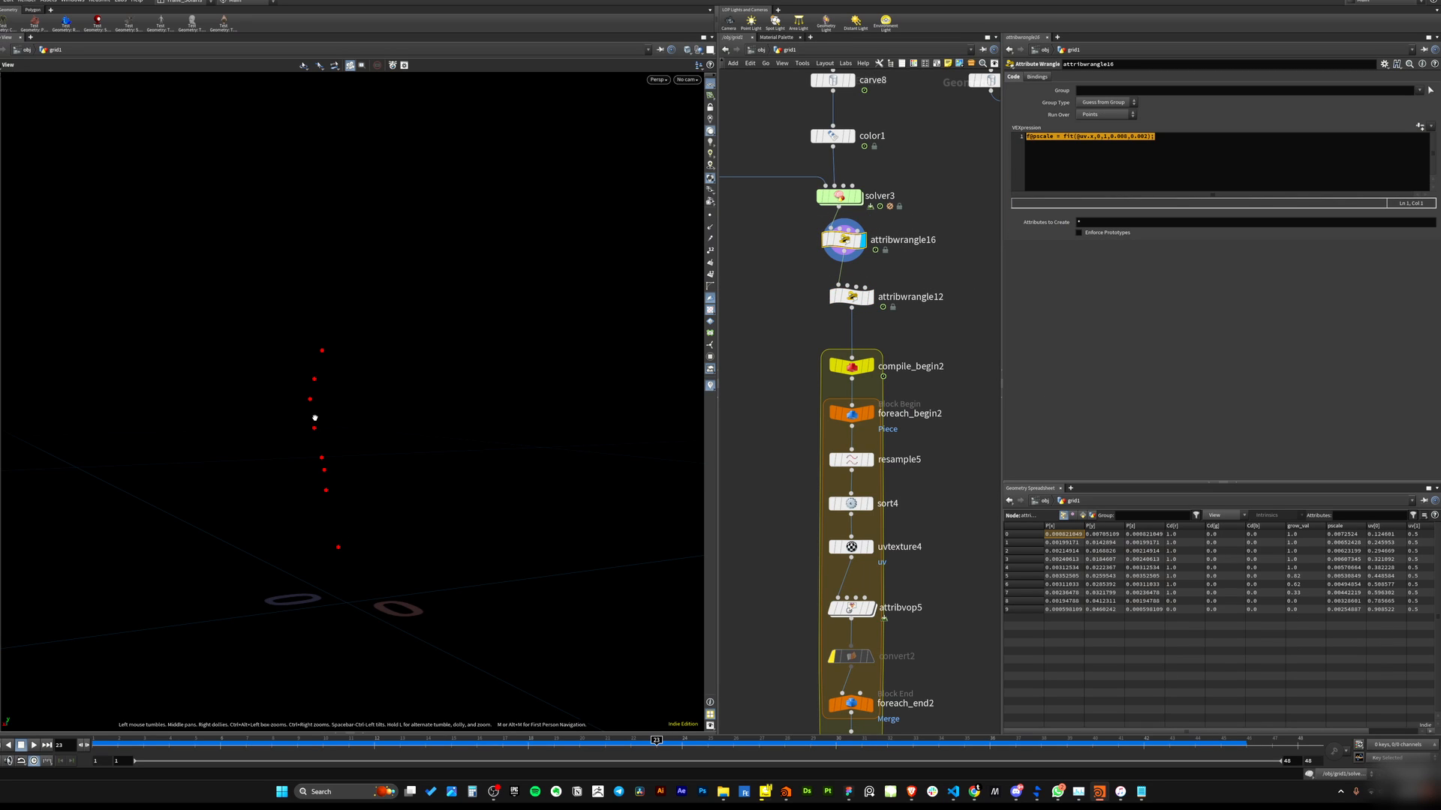
{"action": "left_click", "coordinate": [871, 300]}
{"action": "left_click_drag", "start_coordinate": [939, 257], "coordinate": [828, 324]}
Examine the four fit(rand()) offset lines x1, z1, x2, z2 in attribwrangle12 against the branching lines in the viewport.
{"action": "mouse_move", "coordinate": [1076, 224]}
{"action": "left_mouse_down"}
{"action": "mouse_move", "coordinate": [1162, 225]}
{"action": "mouse_move", "coordinate": [1076, 230]}
{"action": "left_mouse_up"}
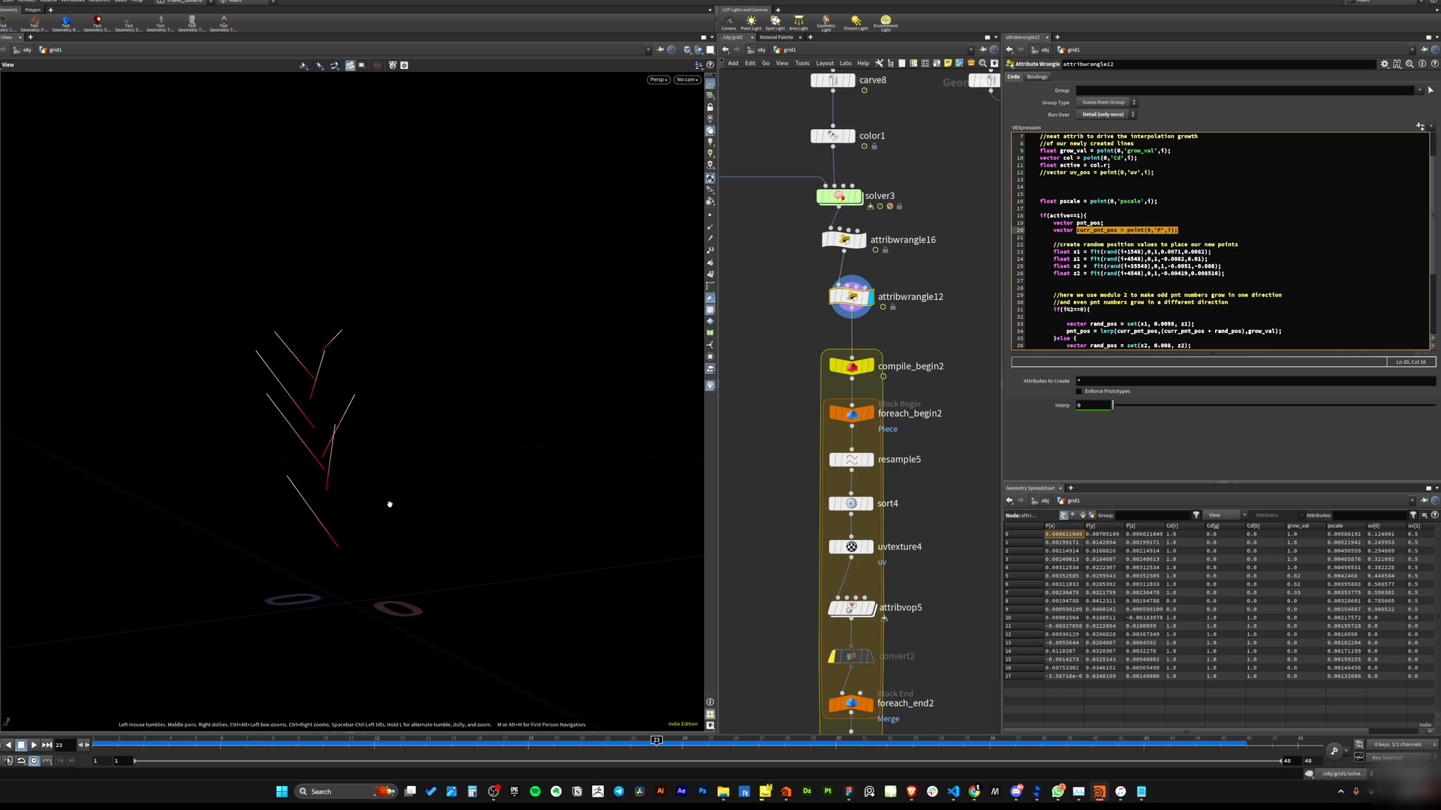
{"action": "left_click_drag", "start_coordinate": [1051, 245], "coordinate": [1236, 272]}
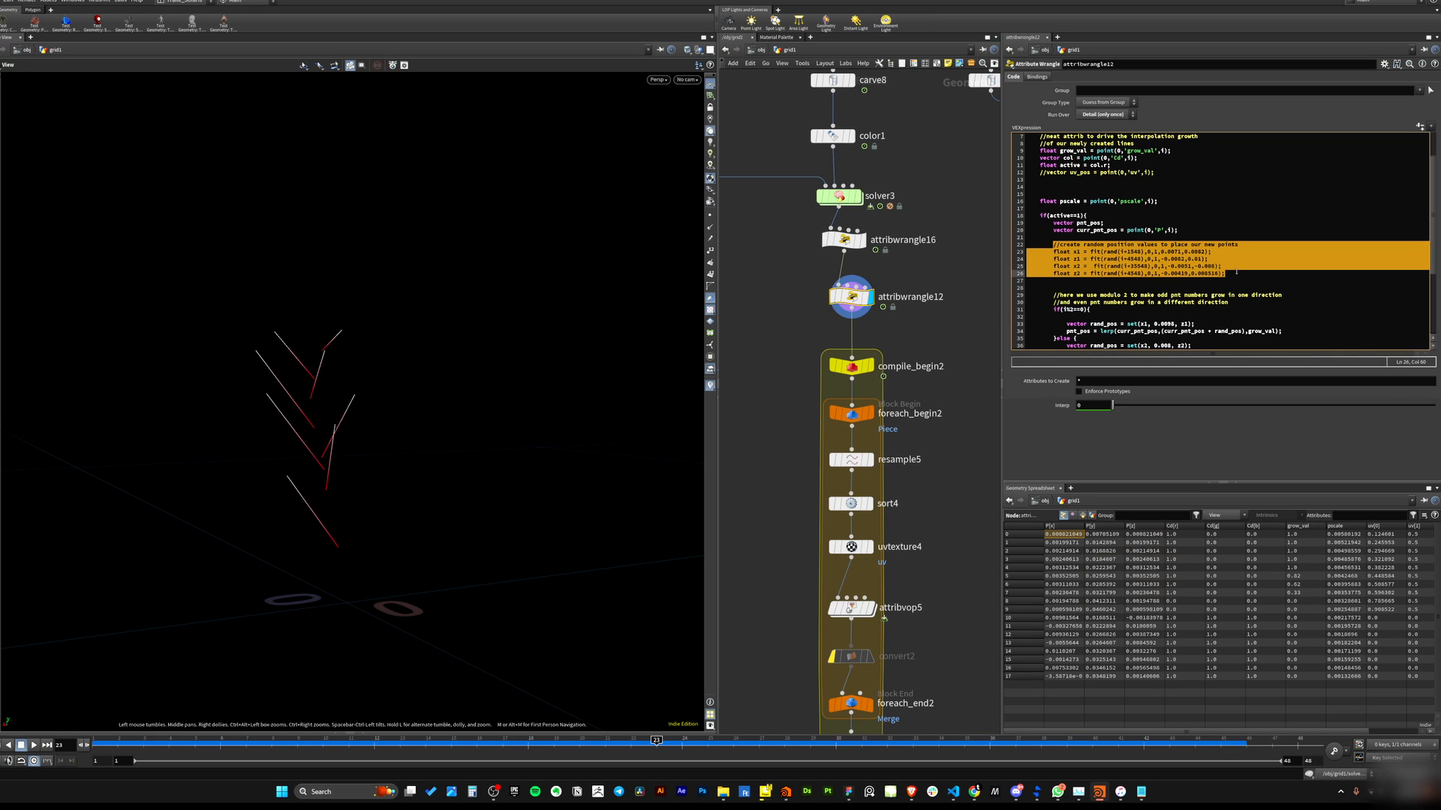
{"action": "mouse_move", "coordinate": [318, 451]}
{"action": "left_mouse_down"}
{"action": "mouse_move", "coordinate": [322, 481]}
{"action": "mouse_move", "coordinate": [276, 515]}
{"action": "mouse_move", "coordinate": [420, 450]}
{"action": "mouse_move", "coordinate": [457, 391]}
{"action": "mouse_move", "coordinate": [470, 331]}
{"action": "mouse_move", "coordinate": [345, 454]}
{"action": "left_mouse_up"}
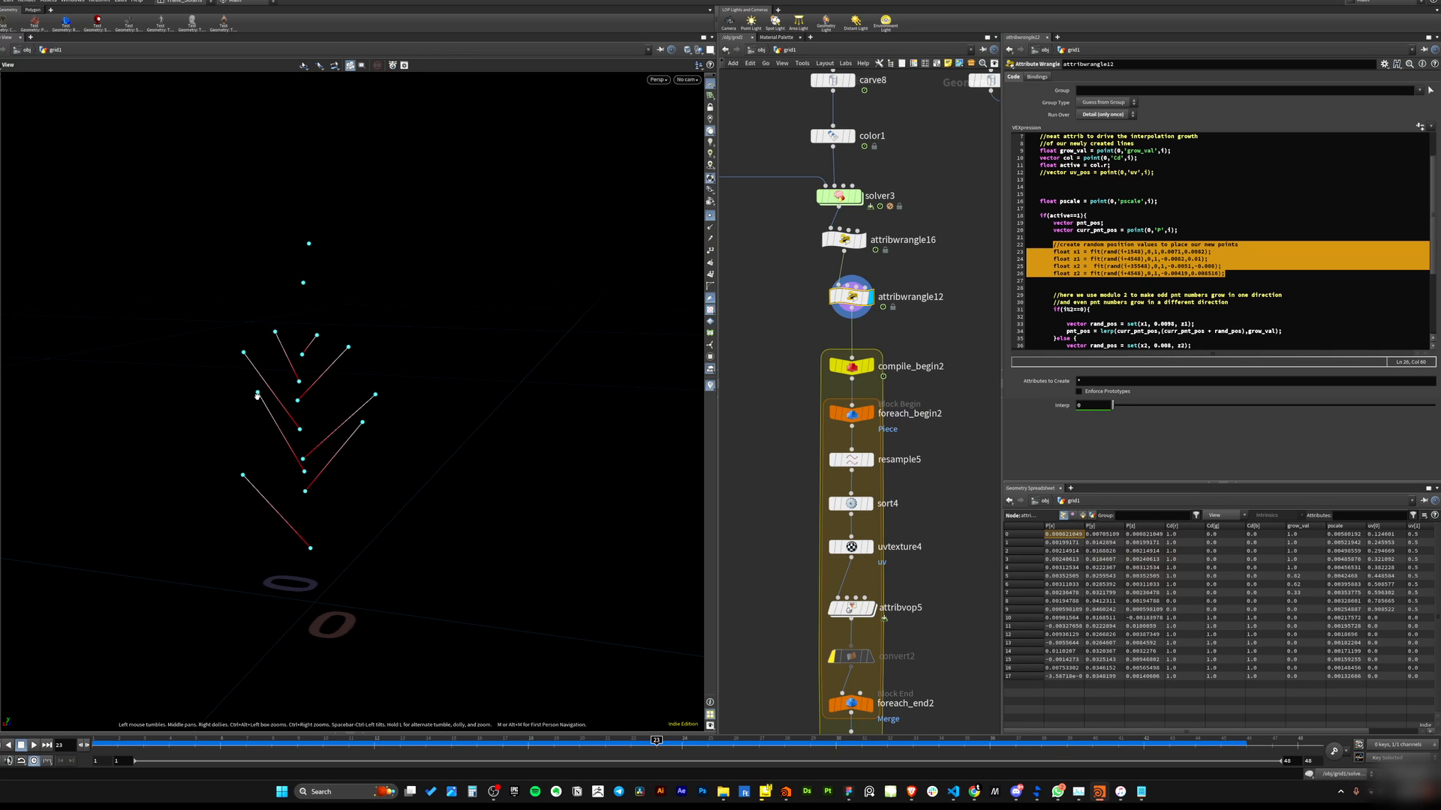
{"action": "left_click_drag", "start_coordinate": [350, 352], "coordinate": [306, 549]}
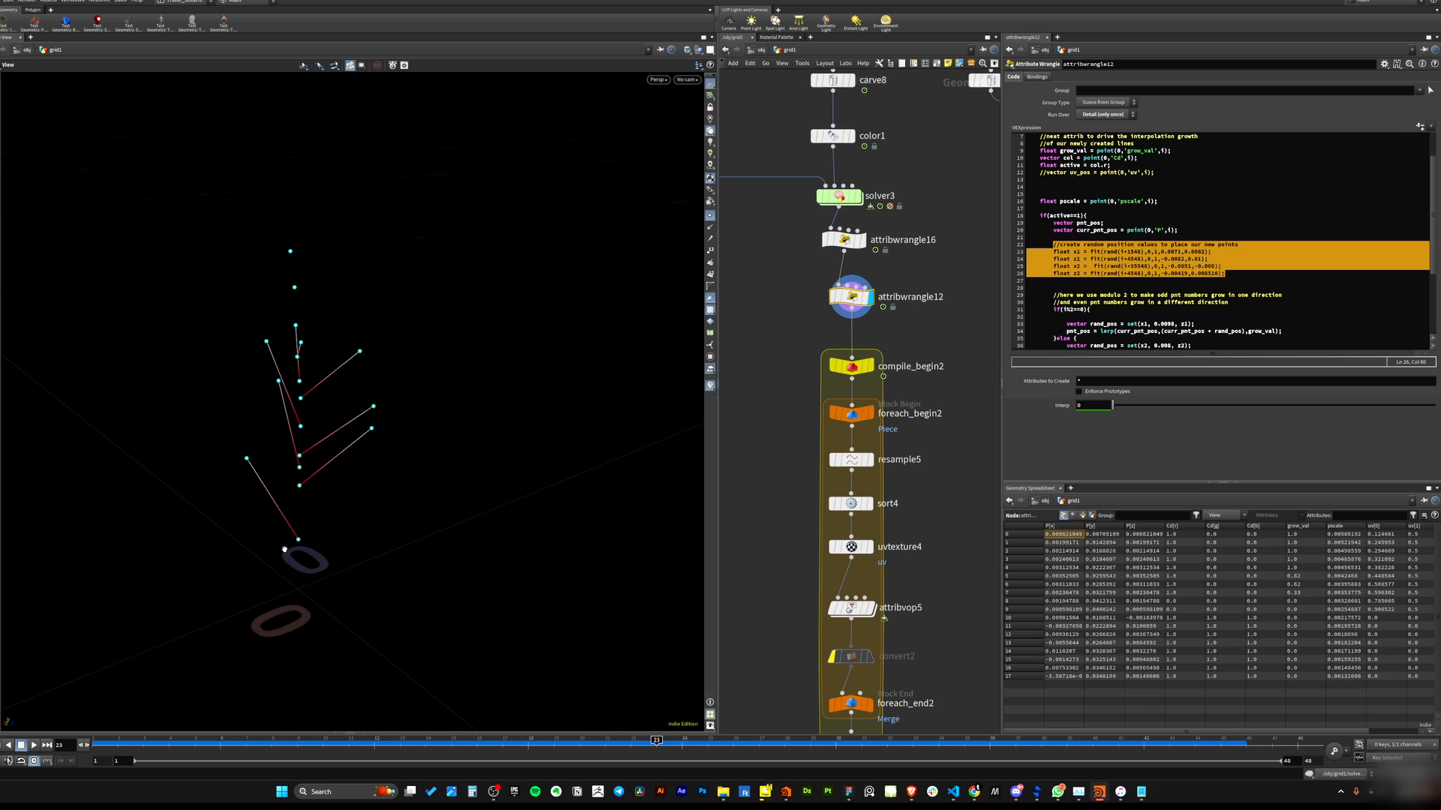
{"action": "left_click_drag", "start_coordinate": [300, 491], "coordinate": [368, 484]}
{"action": "left_click", "coordinate": [1249, 253]}
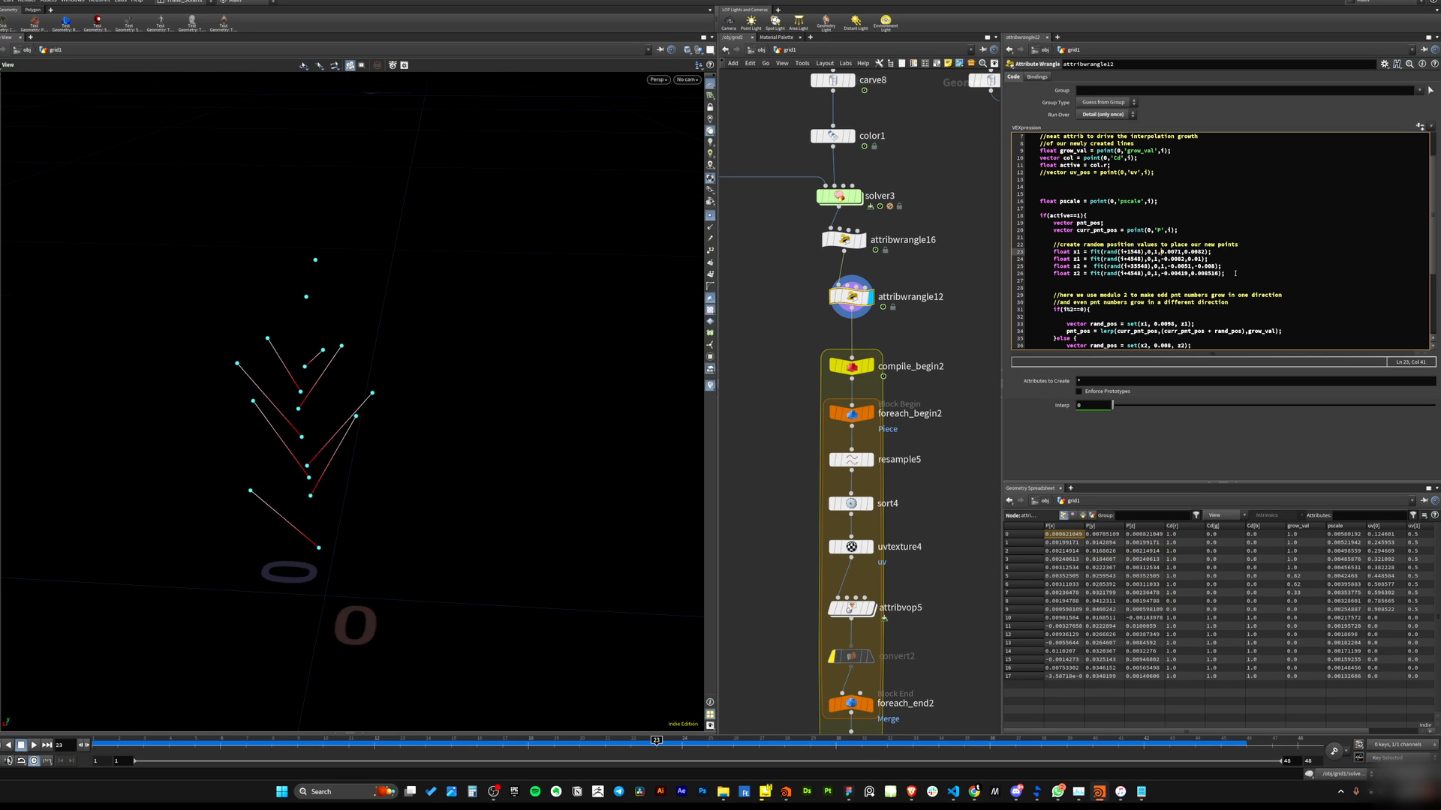
{"action": "left_click_drag", "start_coordinate": [1228, 274], "coordinate": [1057, 252]}
{"action": "left_click_drag", "start_coordinate": [1235, 274], "coordinate": [1059, 250]}
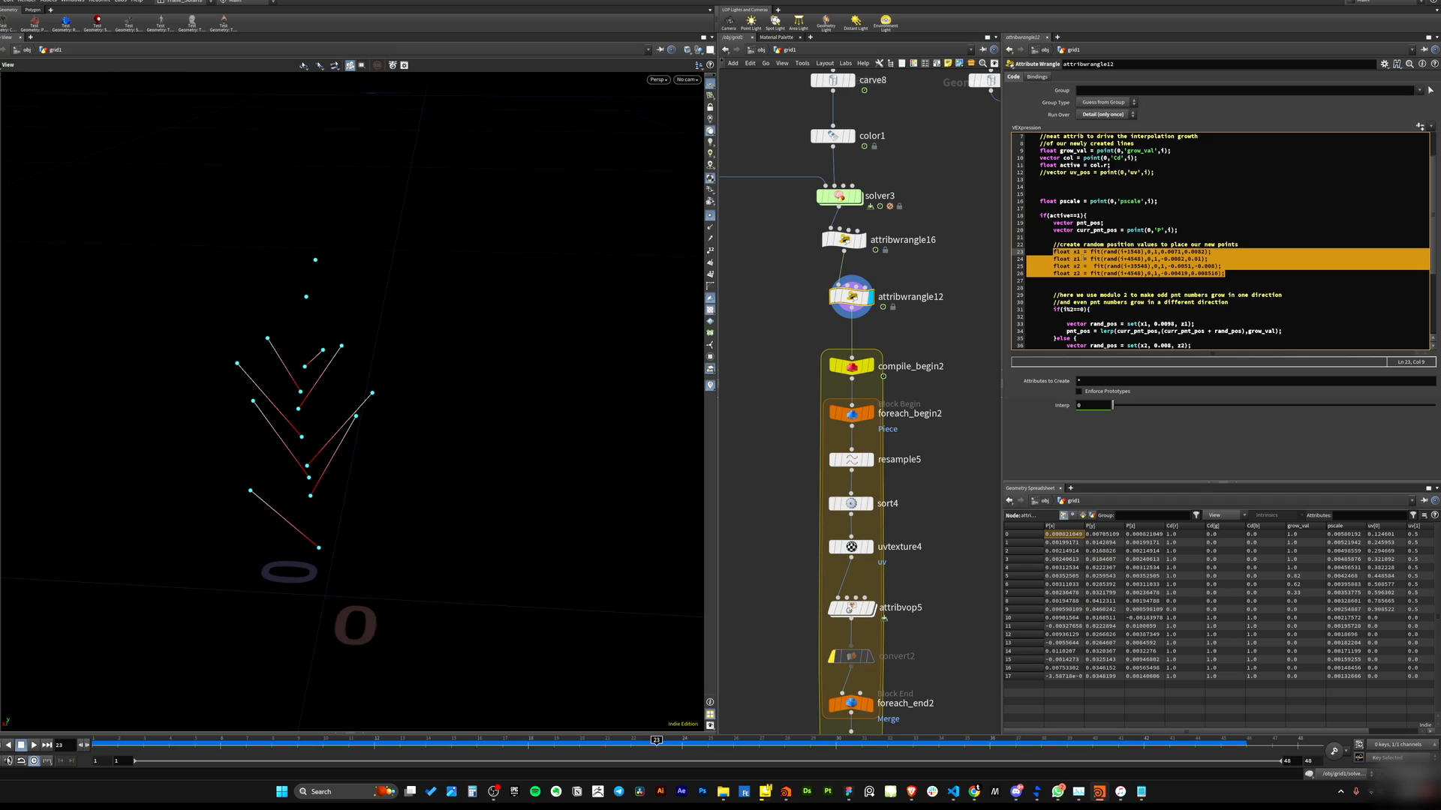
{"action": "left_click", "coordinate": [1154, 267]}
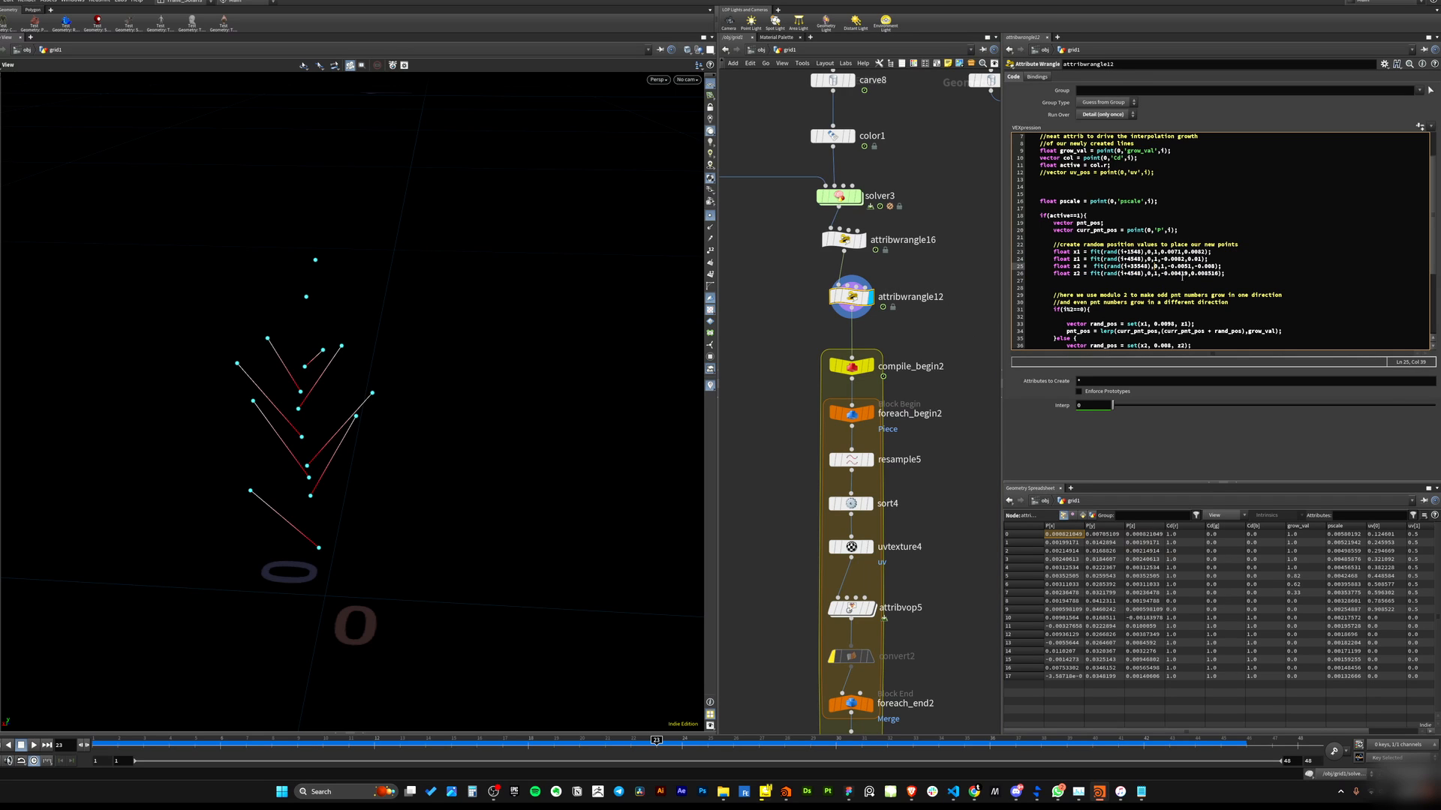
{"action": "left_click_drag", "start_coordinate": [1235, 275], "coordinate": [1054, 252]}
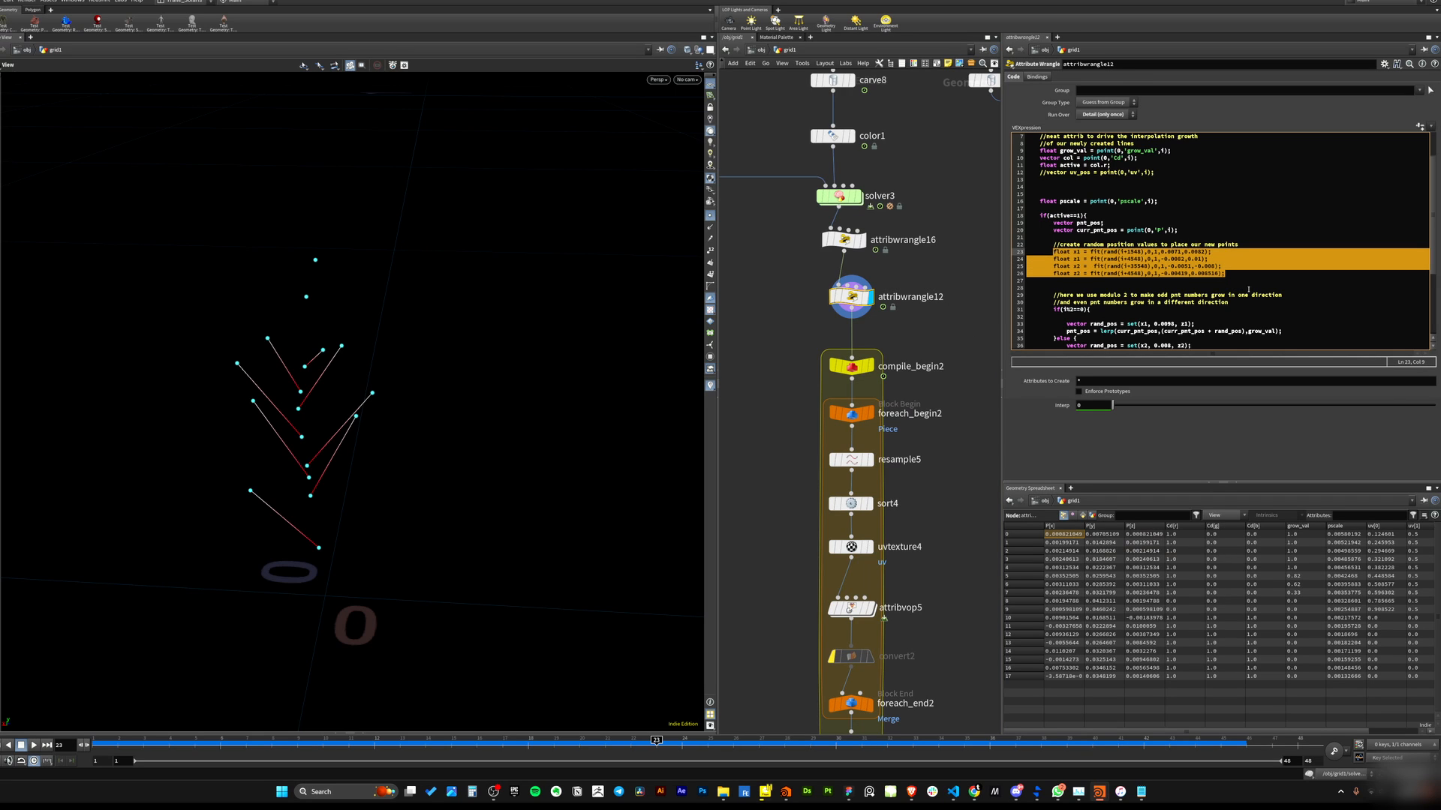
{"action": "left_click", "coordinate": [1111, 288]}
{"action": "left_click_drag", "start_coordinate": [409, 409], "coordinate": [530, 389]}
{"action": "left_click_drag", "start_coordinate": [419, 489], "coordinate": [388, 474]}
{"action": "scroll", "coordinate": [1118, 309], "scroll_direction": "down", "scroll_amount": 1}
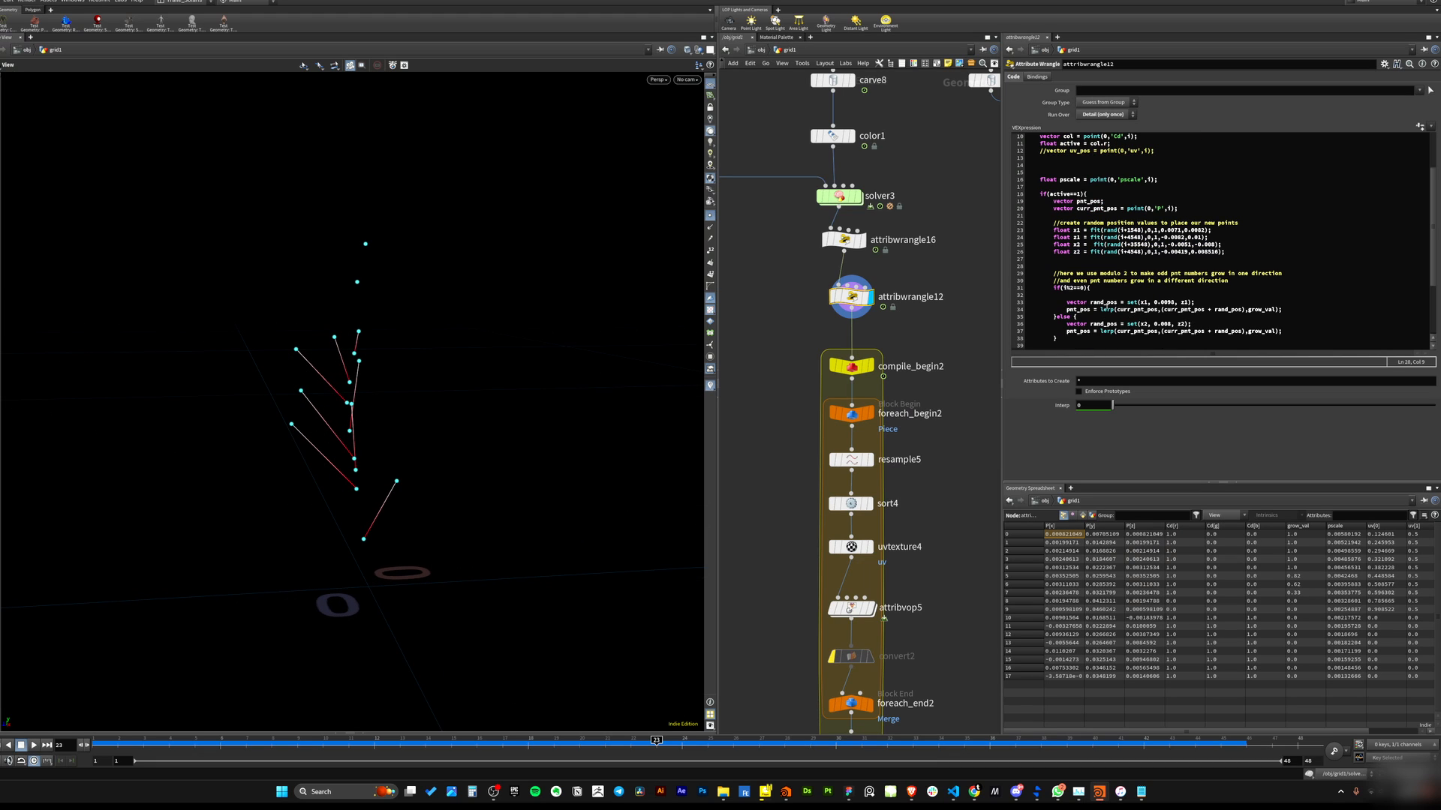
{"action": "mouse_move", "coordinate": [428, 430]}
{"action": "left_mouse_down"}
{"action": "mouse_move", "coordinate": [495, 448]}
{"action": "mouse_move", "coordinate": [448, 445]}
{"action": "left_mouse_up"}
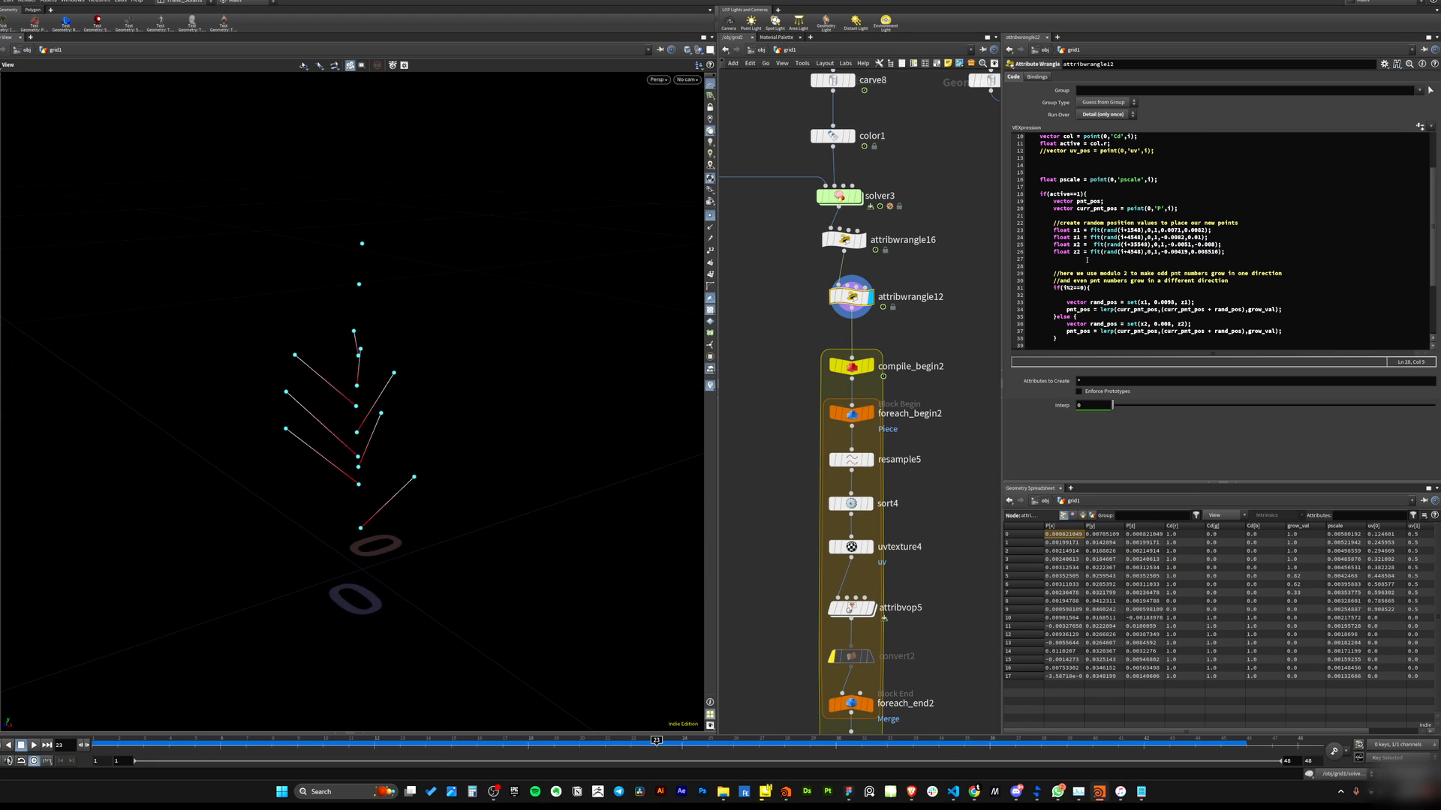
{"action": "left_click_drag", "start_coordinate": [1234, 253], "coordinate": [1052, 230]}
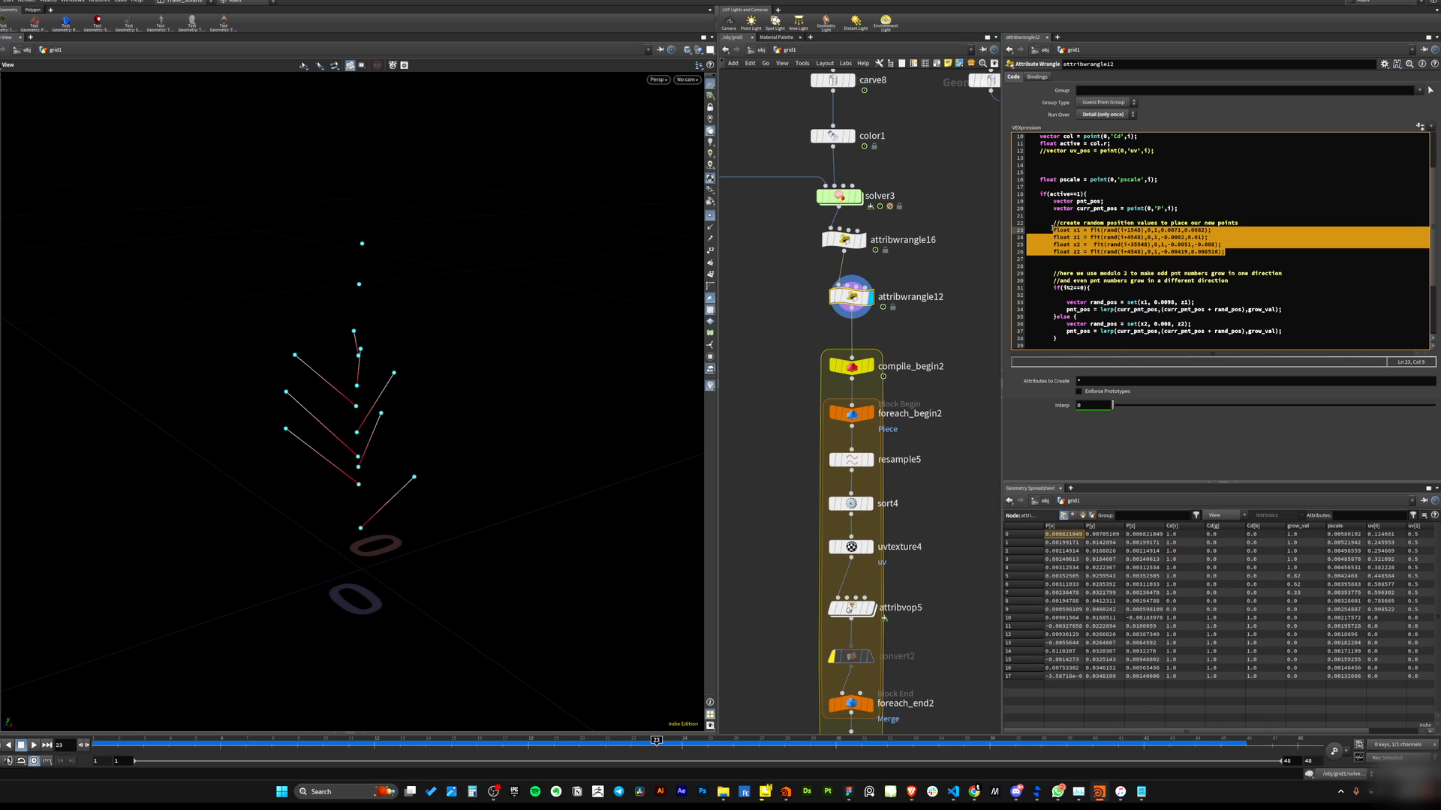
{"action": "left_click_drag", "start_coordinate": [425, 381], "coordinate": [415, 378]}
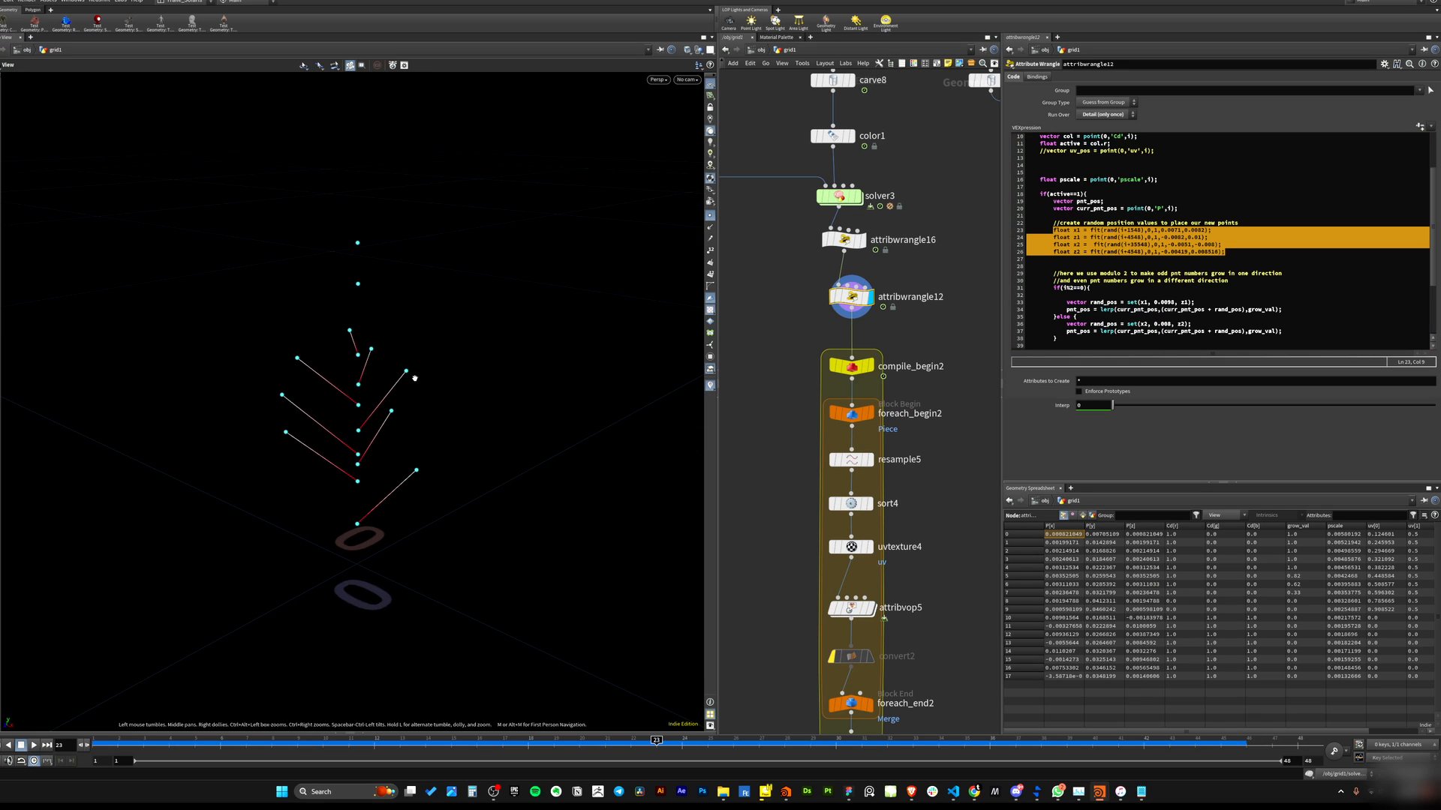
Examine the if(active==1) block and the modulo-based if(i%2==0) branch further down attribwrangle12's code.
{"action": "left_click", "coordinate": [1123, 201]}
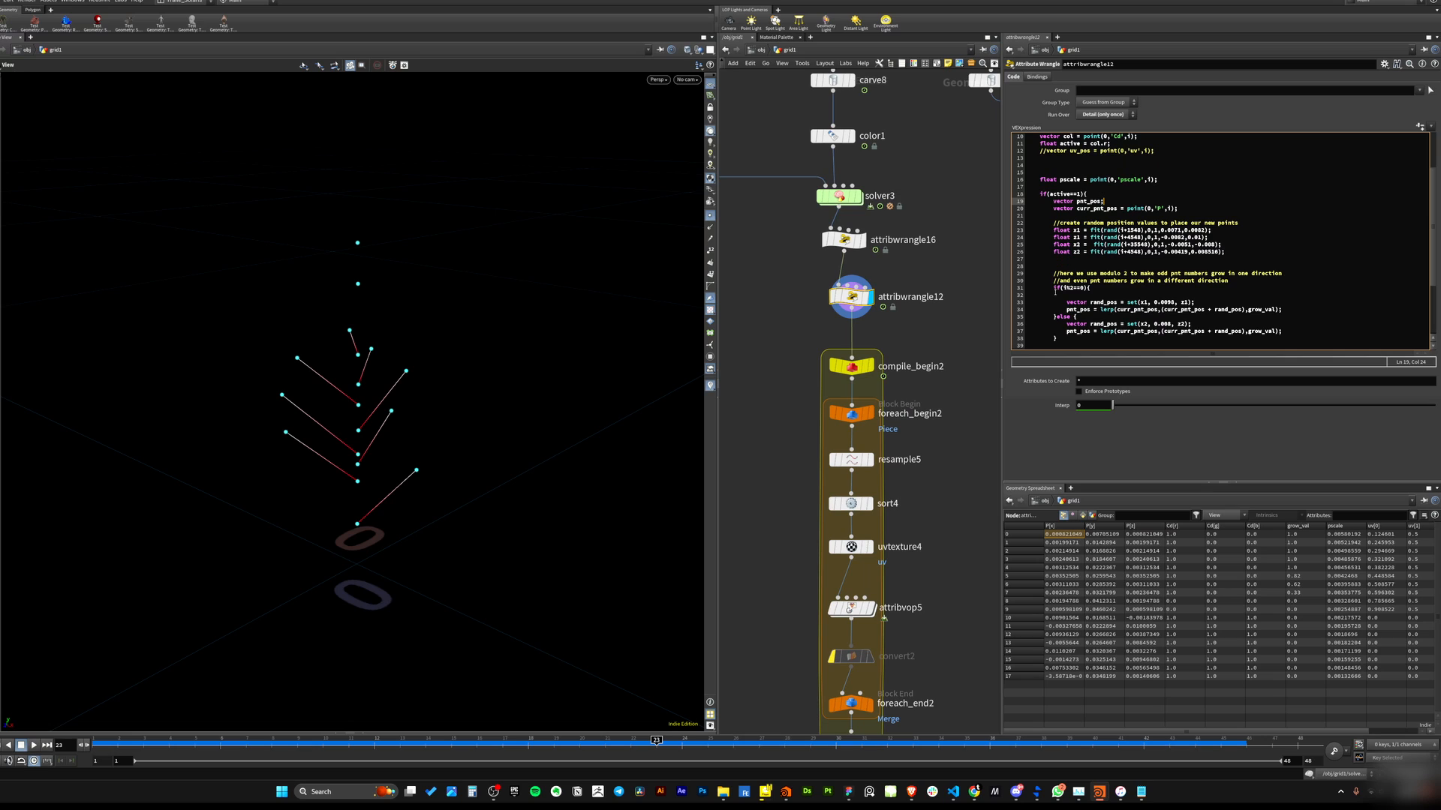
{"action": "left_click_drag", "start_coordinate": [1054, 289], "coordinate": [1091, 289]}
{"action": "left_click", "coordinate": [1088, 275]}
{"action": "left_click_drag", "start_coordinate": [1043, 195], "coordinate": [1086, 195]}
{"action": "scroll", "coordinate": [1138, 264], "scroll_direction": "down", "scroll_amount": 1}
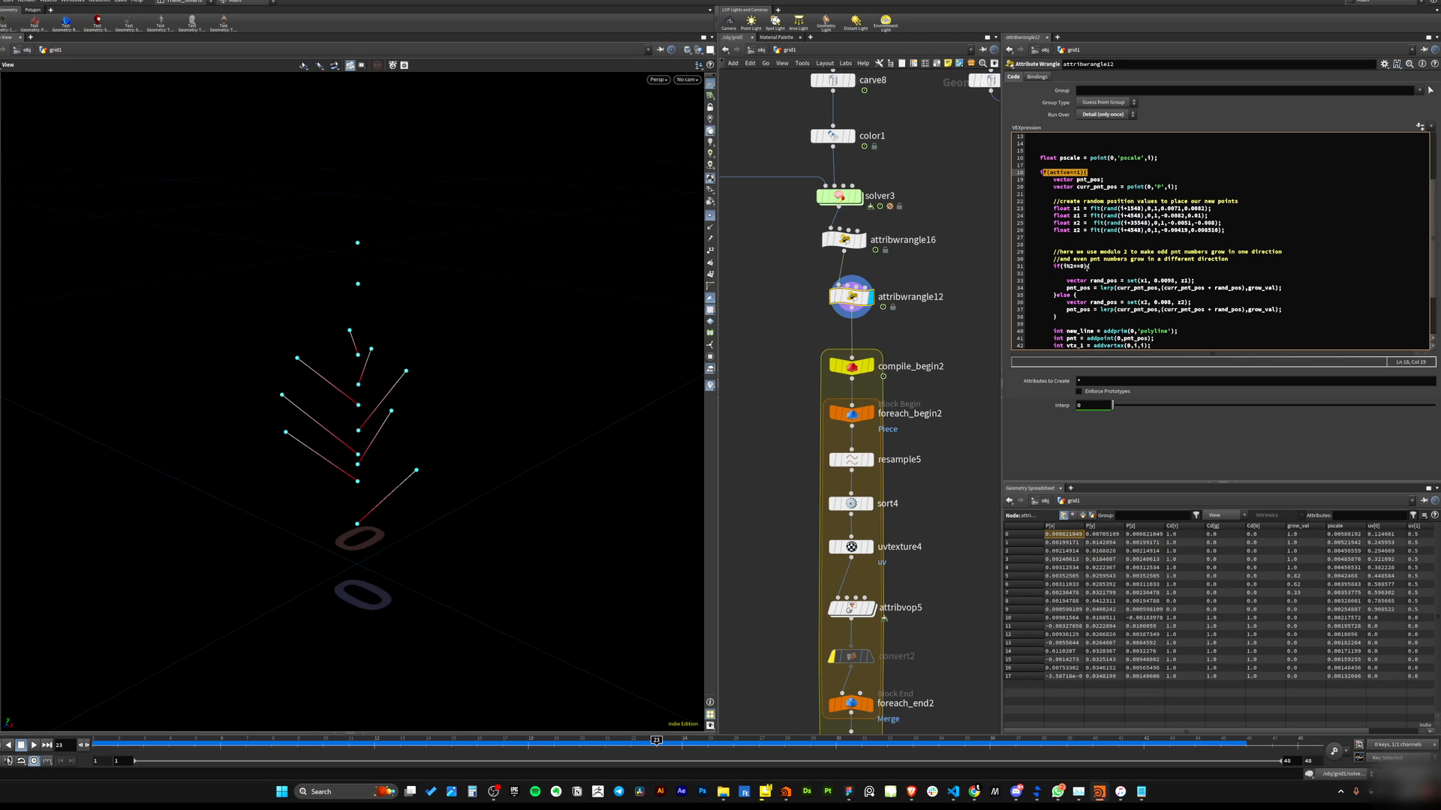
{"action": "left_click", "coordinate": [1097, 266]}
{"action": "scroll", "coordinate": [1108, 275], "scroll_direction": "down", "scroll_amount": 1}
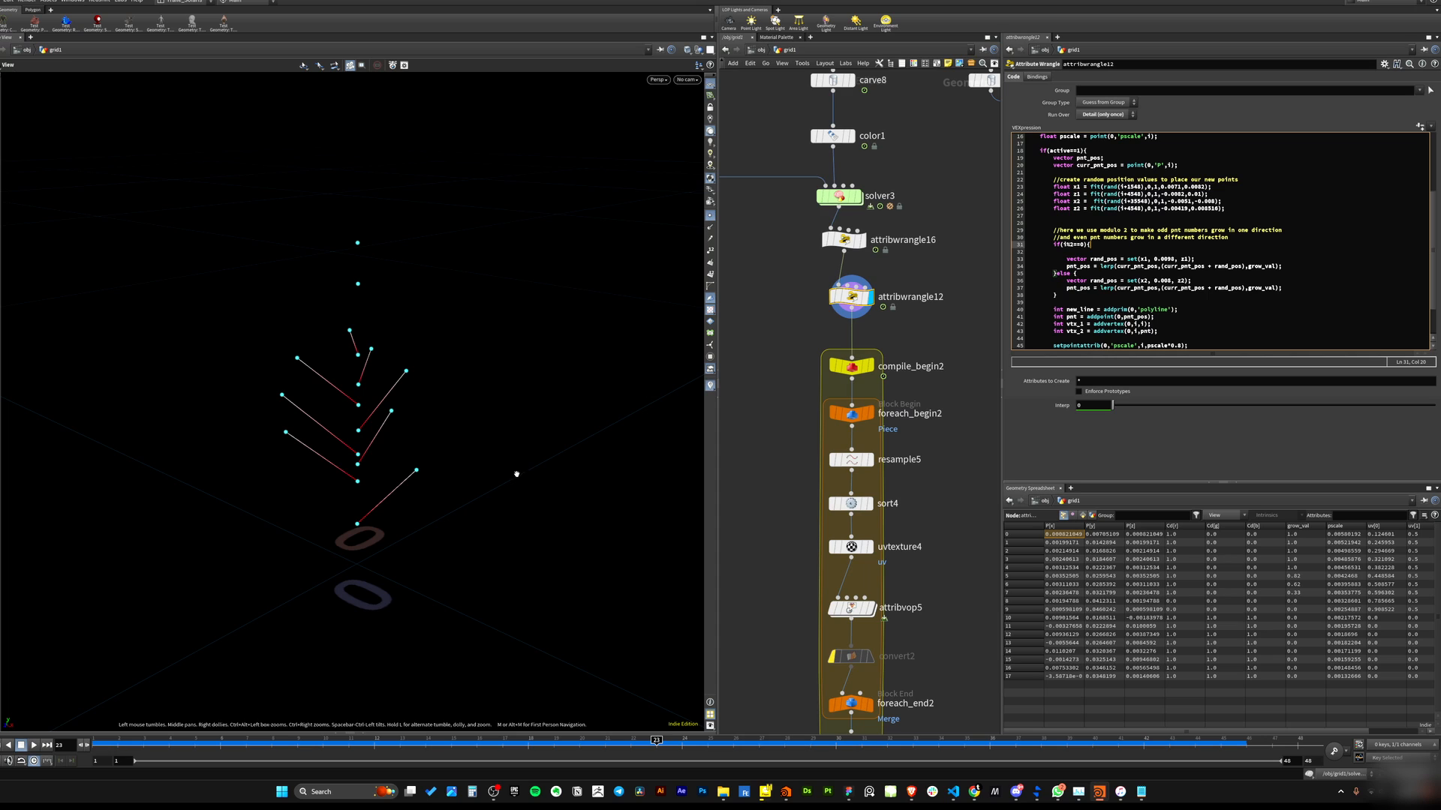
{"action": "mouse_move", "coordinate": [264, 423]}
{"action": "left_mouse_down"}
{"action": "mouse_move", "coordinate": [334, 523]}
{"action": "mouse_move", "coordinate": [369, 449]}
{"action": "mouse_move", "coordinate": [381, 466]}
{"action": "mouse_move", "coordinate": [543, 431]}
{"action": "mouse_move", "coordinate": [193, 431]}
{"action": "mouse_move", "coordinate": [183, 454]}
{"action": "mouse_move", "coordinate": [275, 438]}
{"action": "mouse_move", "coordinate": [260, 466]}
{"action": "mouse_move", "coordinate": [262, 452]}
{"action": "left_mouse_up"}
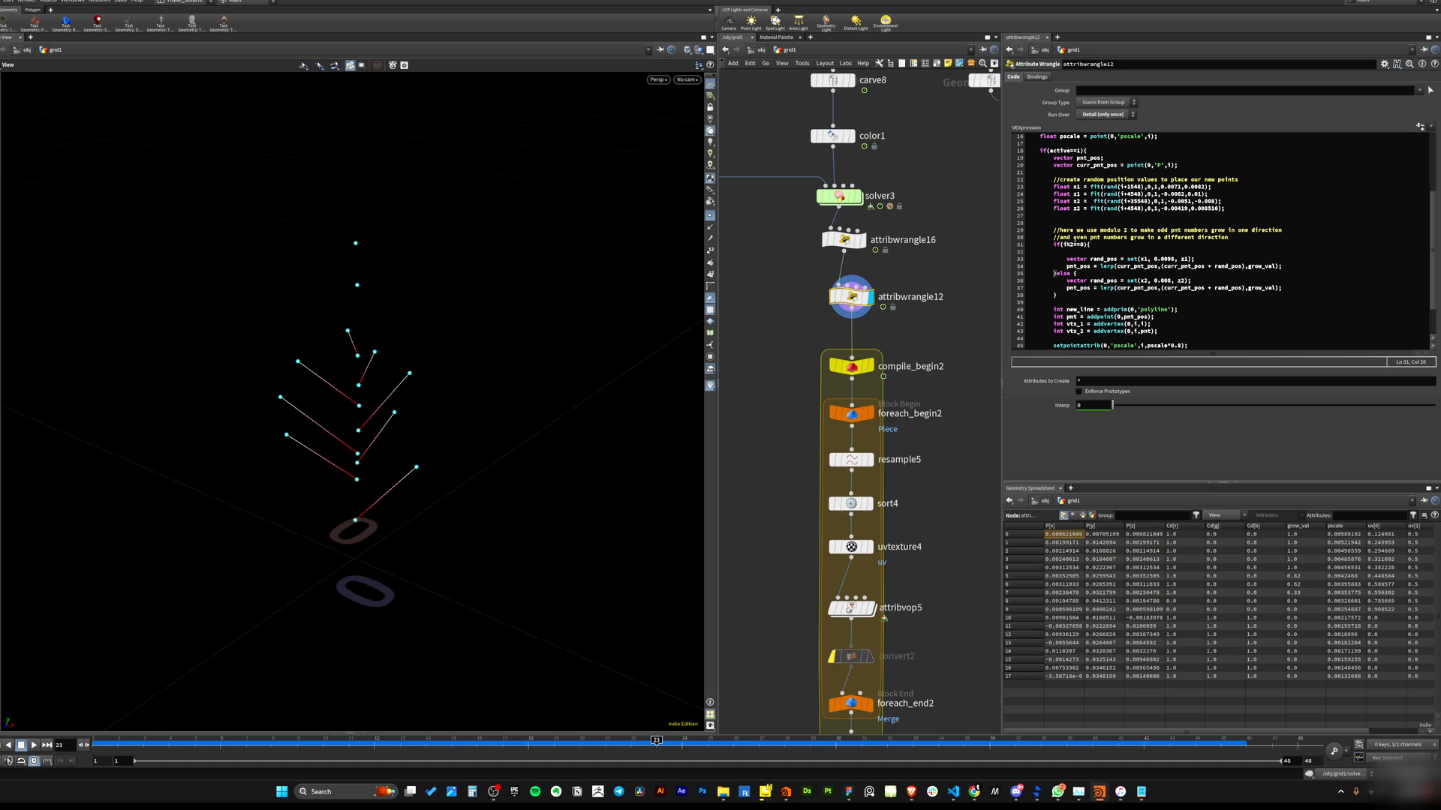
{"action": "left_click_drag", "start_coordinate": [1062, 245], "coordinate": [1080, 245]}
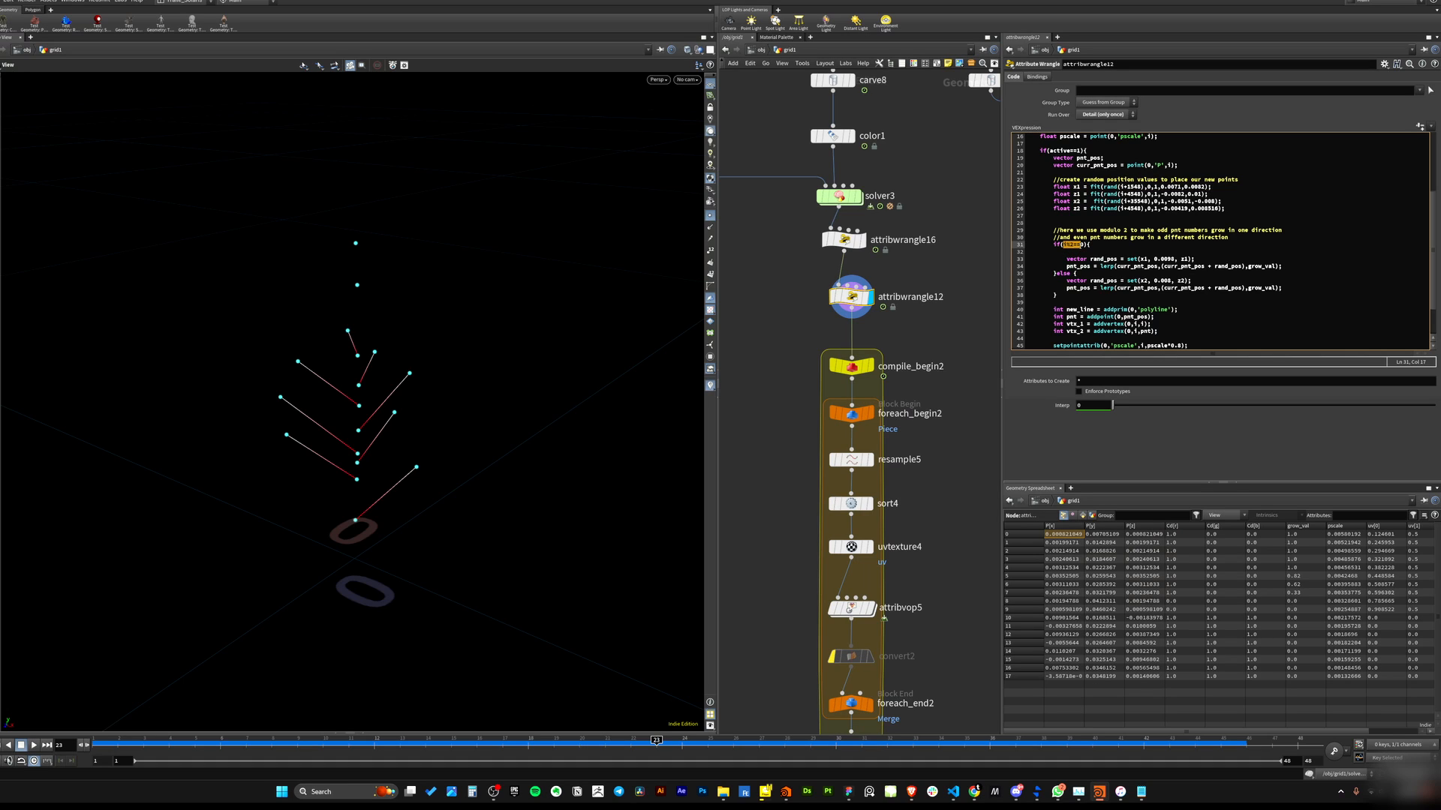
{"action": "left_click", "coordinate": [1085, 266]}
{"action": "left_click", "coordinate": [1067, 244]}
{"action": "left_click_drag", "start_coordinate": [1064, 245], "coordinate": [1072, 245]}
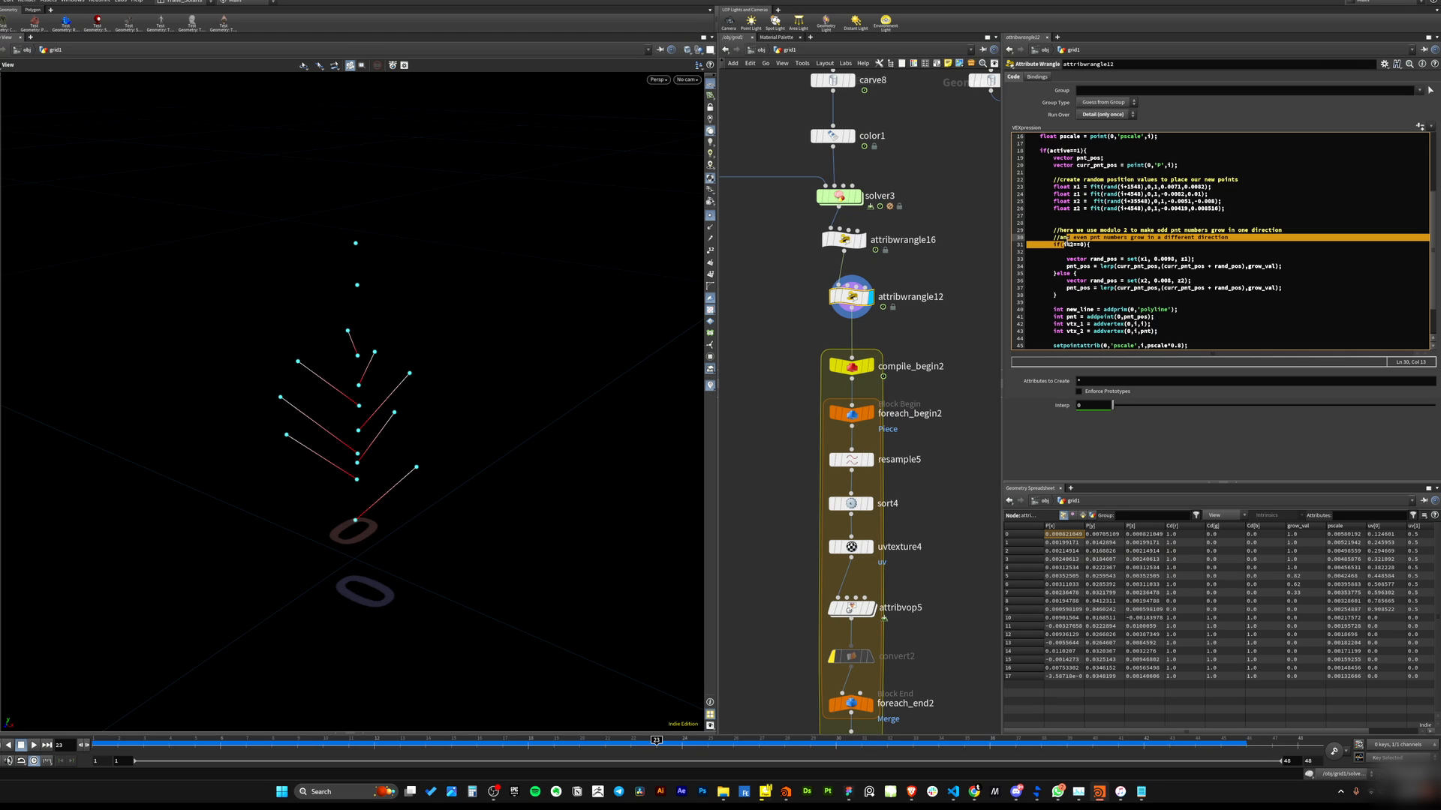
{"action": "left_click", "coordinate": [1068, 258]}
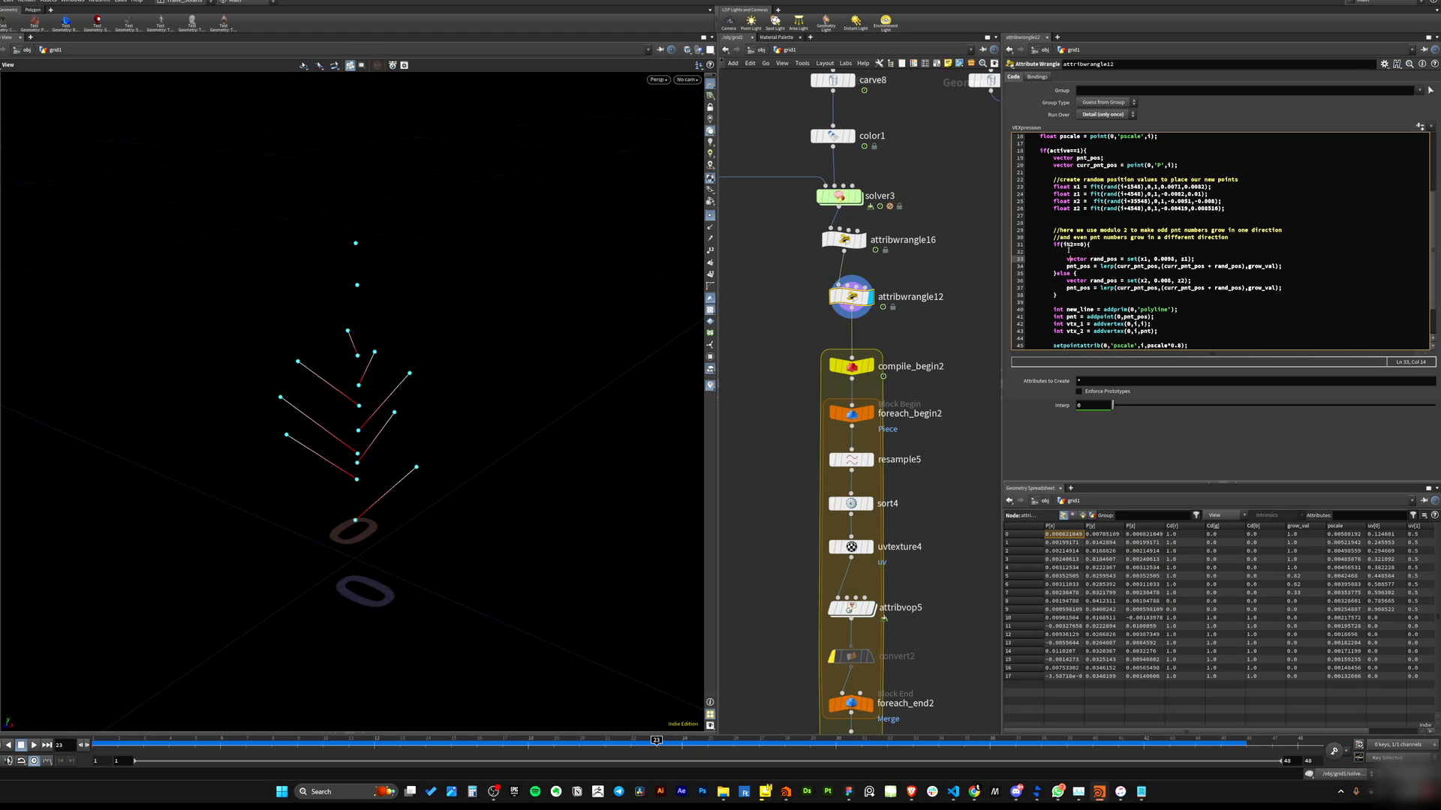
{"action": "scroll", "coordinate": [1093, 257], "scroll_direction": "up", "scroll_amount": 5}
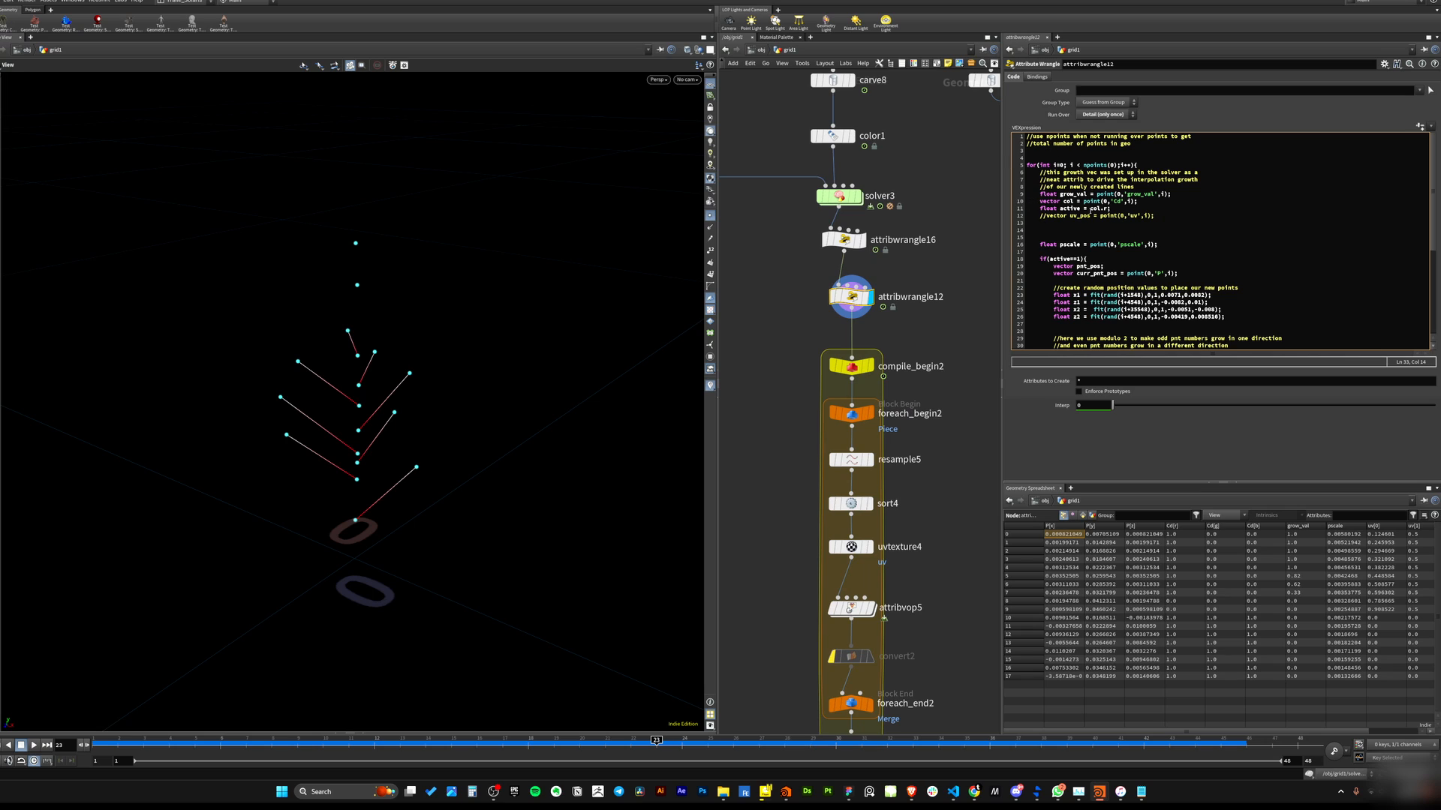
{"action": "scroll", "coordinate": [1087, 238], "scroll_direction": "down", "scroll_amount": 5}
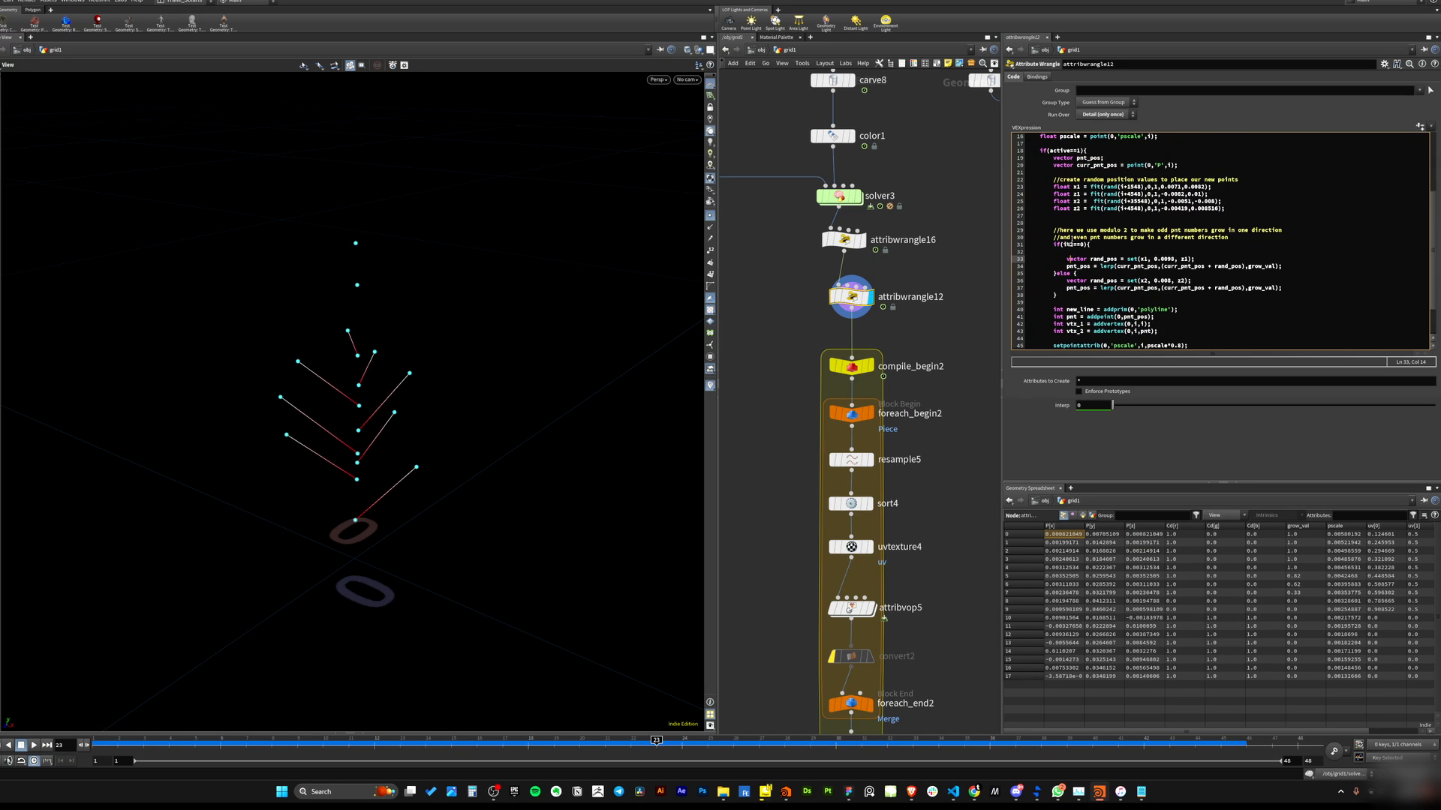
Examine the i%2==0 condition and the else branch that builds rand_pos from x2 and z2 and lerps pnt_pos.
{"action": "left_click", "coordinate": [1064, 243]}
{"action": "left_click", "coordinate": [1067, 253]}
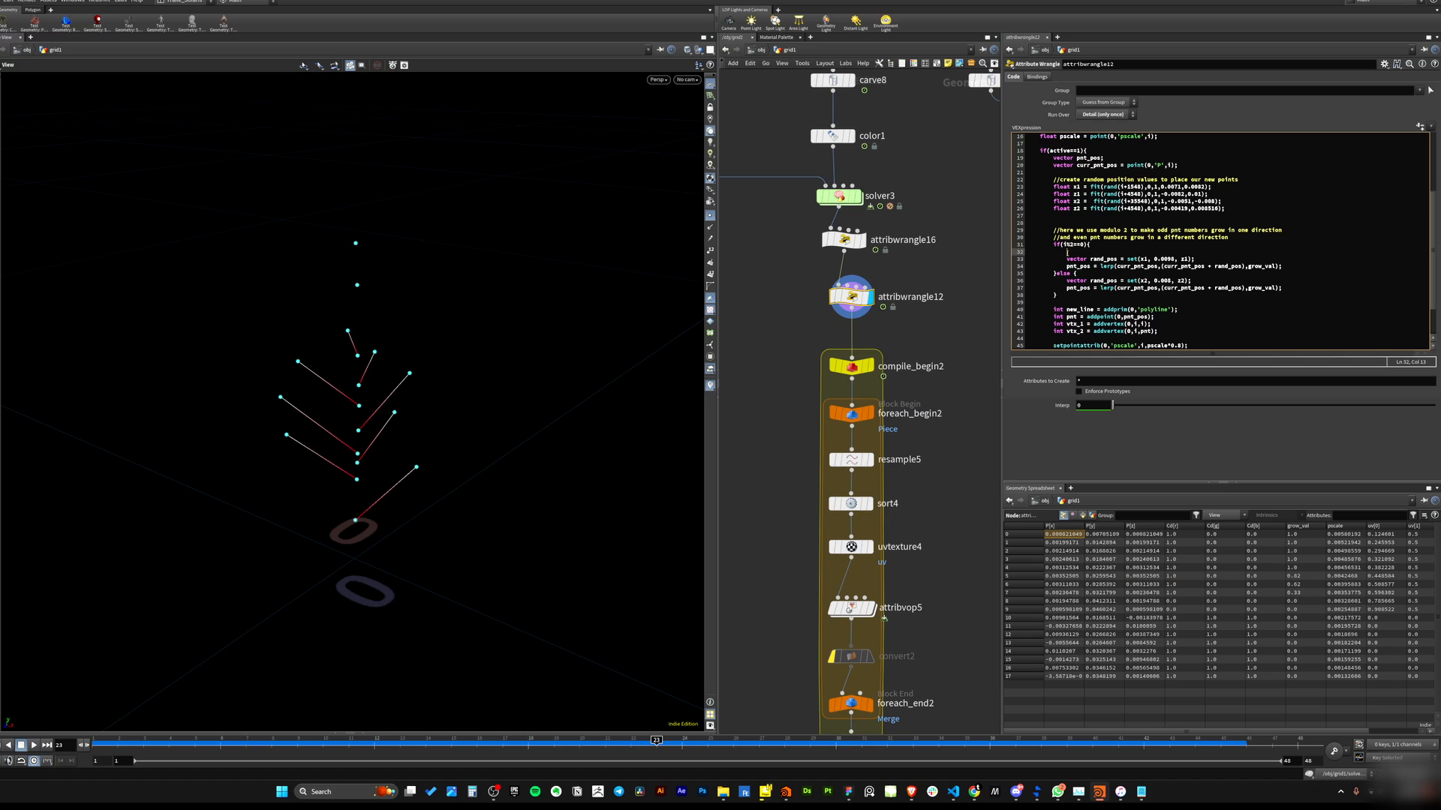
{"action": "left_click", "coordinate": [1064, 245]}
{"action": "left_click", "coordinate": [1083, 258]}
{"action": "left_click", "coordinate": [1067, 244]}
{"action": "left_click", "coordinate": [1072, 258]}
{"action": "left_click", "coordinate": [1066, 245]}
{"action": "left_click", "coordinate": [1067, 266]}
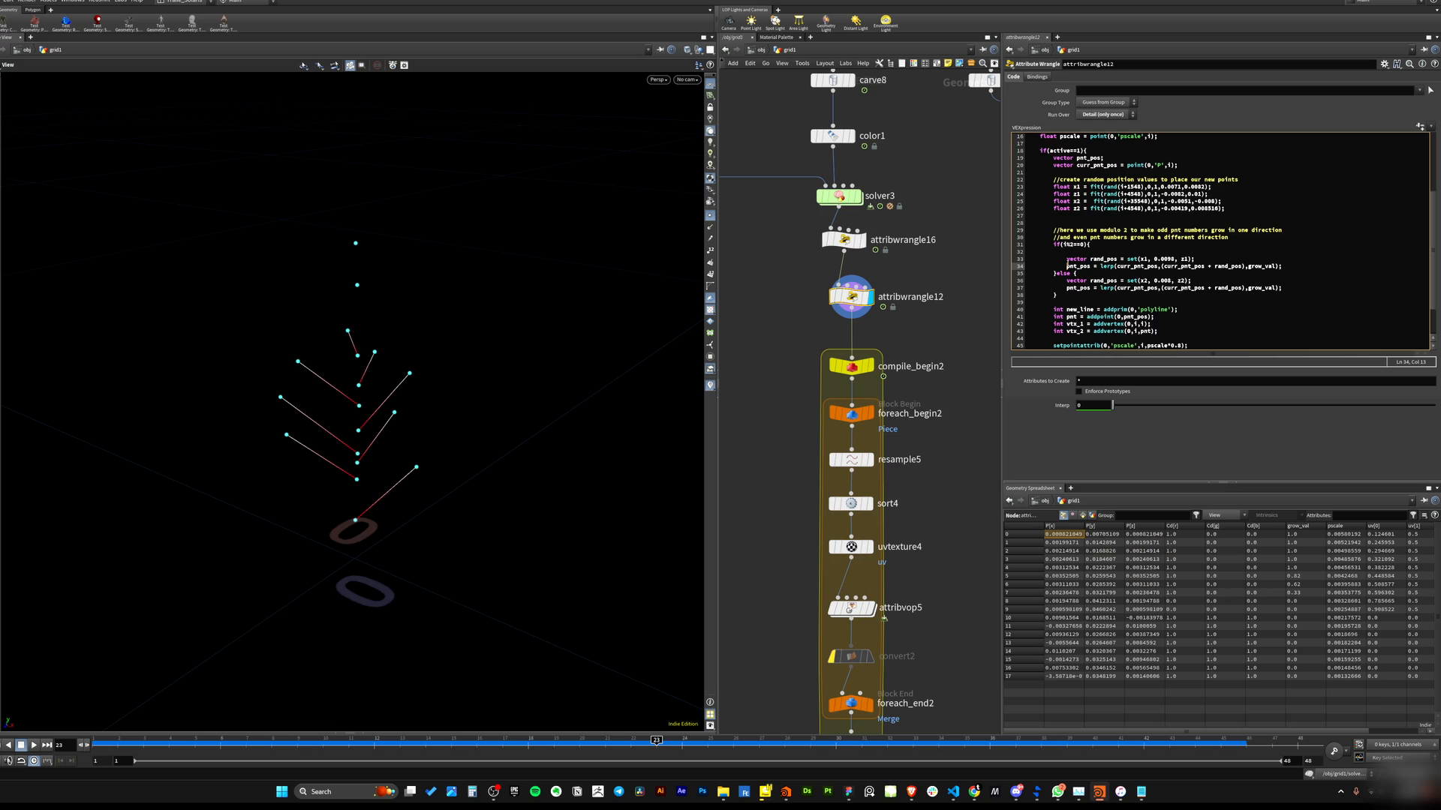
{"action": "left_click", "coordinate": [1062, 245]}
{"action": "left_click", "coordinate": [1066, 253]}
{"action": "left_click_drag", "start_coordinate": [1075, 245], "coordinate": [1288, 266]}
{"action": "double_click", "coordinate": [1062, 273]}
{"action": "left_click_drag", "start_coordinate": [1069, 280], "coordinate": [1287, 293]}
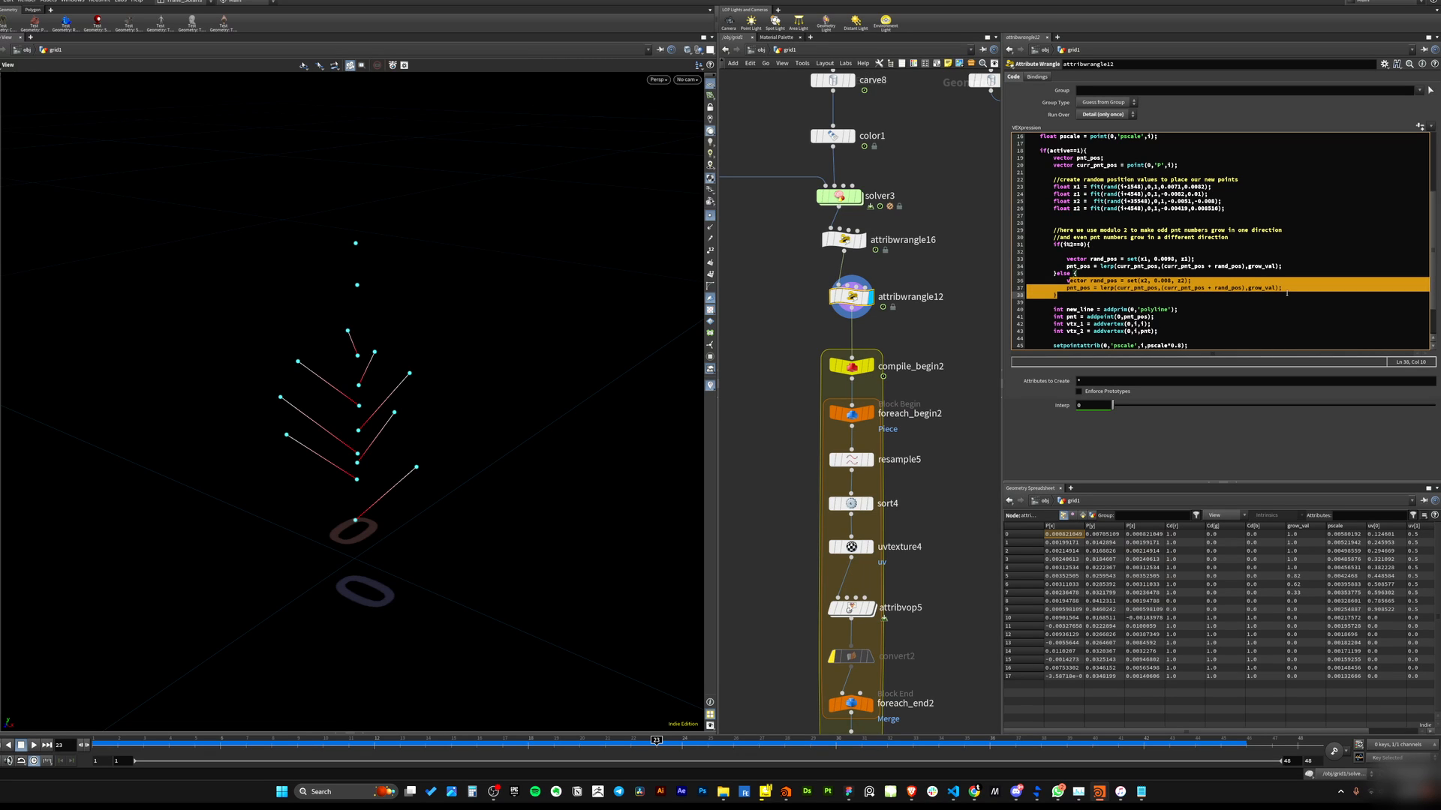
Examine the if branch that offsets pnt_pos with x1 and z1 from curr_pnt_pos using grow_val.
{"action": "left_click", "coordinate": [1089, 245]}
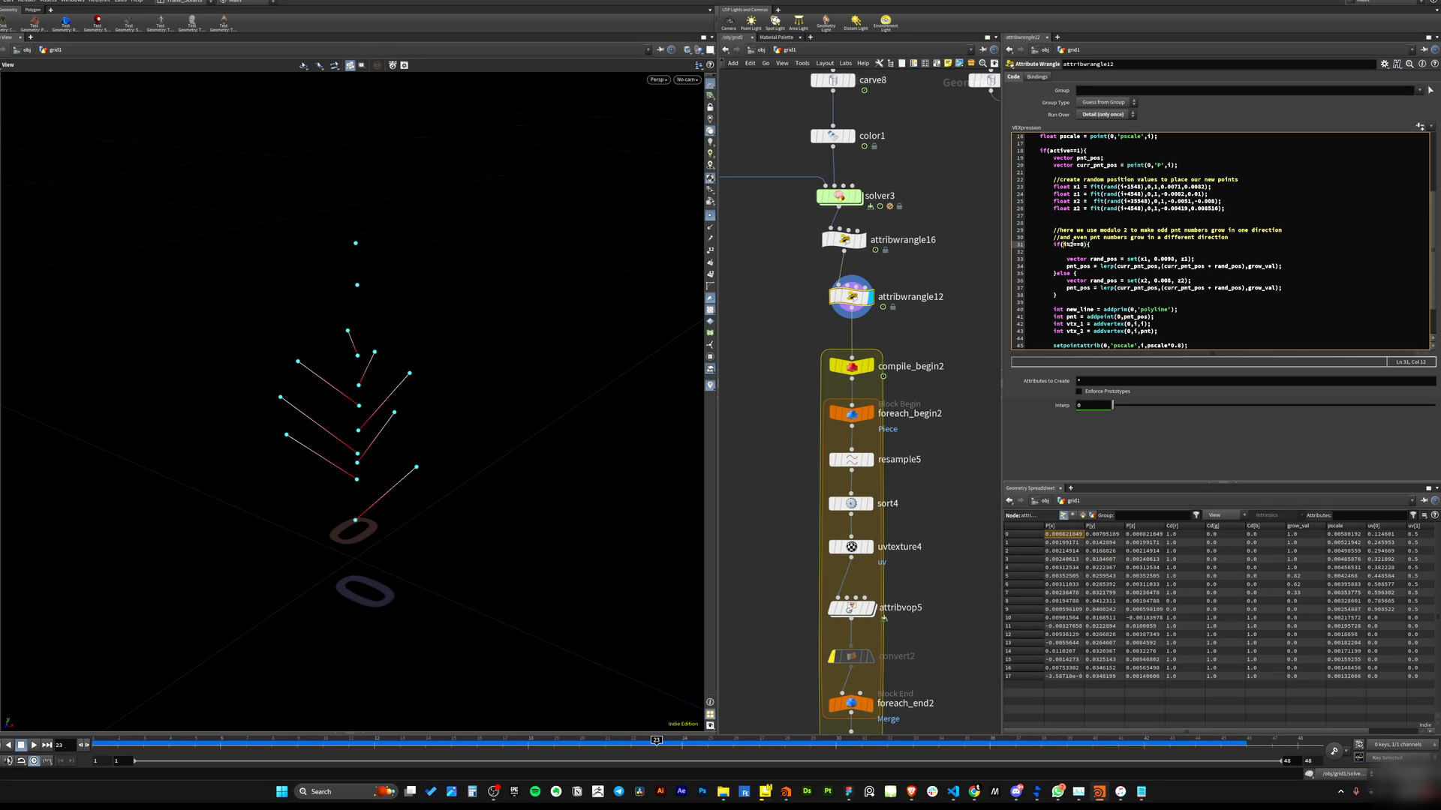
{"action": "left_click_drag", "start_coordinate": [1069, 245], "coordinate": [1077, 244]}
{"action": "double_click", "coordinate": [1082, 245]}
{"action": "left_click_drag", "start_coordinate": [1058, 273], "coordinate": [1282, 290]}
{"action": "left_click", "coordinate": [1283, 290]}
{"action": "left_click", "coordinate": [1084, 245]}
{"action": "left_click", "coordinate": [1073, 245]}
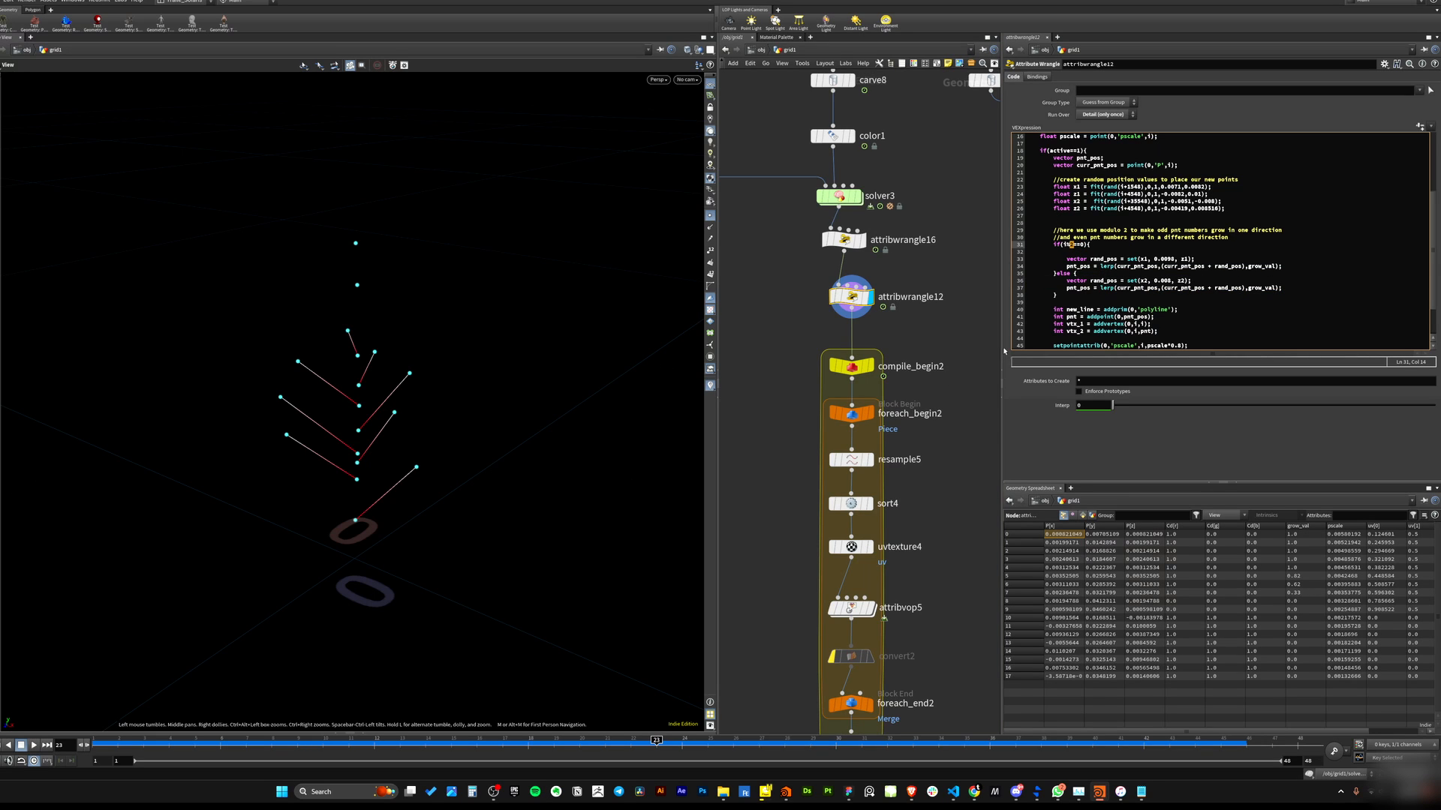
{"action": "left_click", "coordinate": [1163, 261]}
{"action": "left_click_drag", "start_coordinate": [373, 529], "coordinate": [372, 491]}
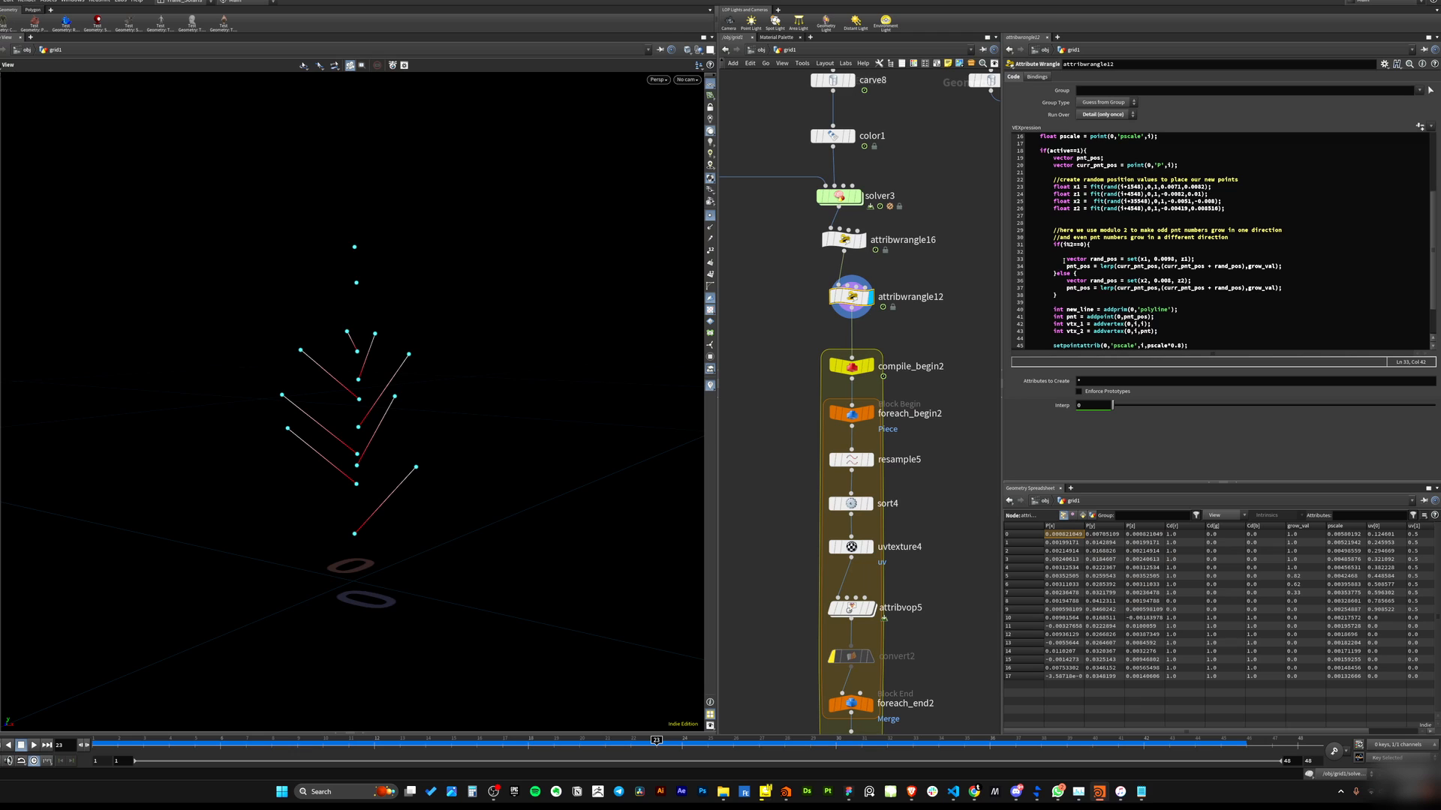
{"action": "left_click_drag", "start_coordinate": [1064, 261], "coordinate": [1284, 267]}
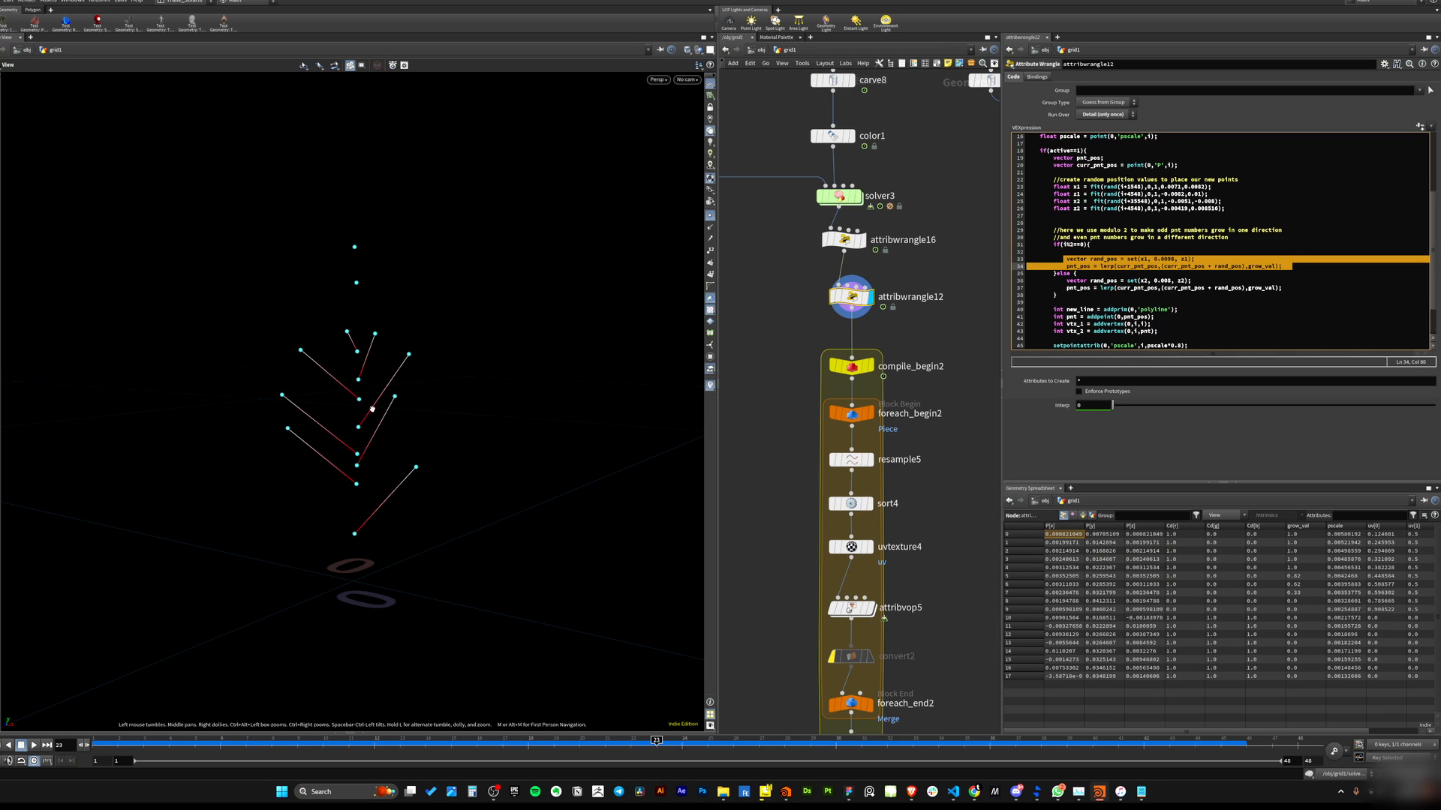
Examine the if branch's rand_pos and lerp lines in attribwrangle12 against the branching lines in the viewport.
{"action": "left_click_drag", "start_coordinate": [372, 409], "coordinate": [346, 446]}
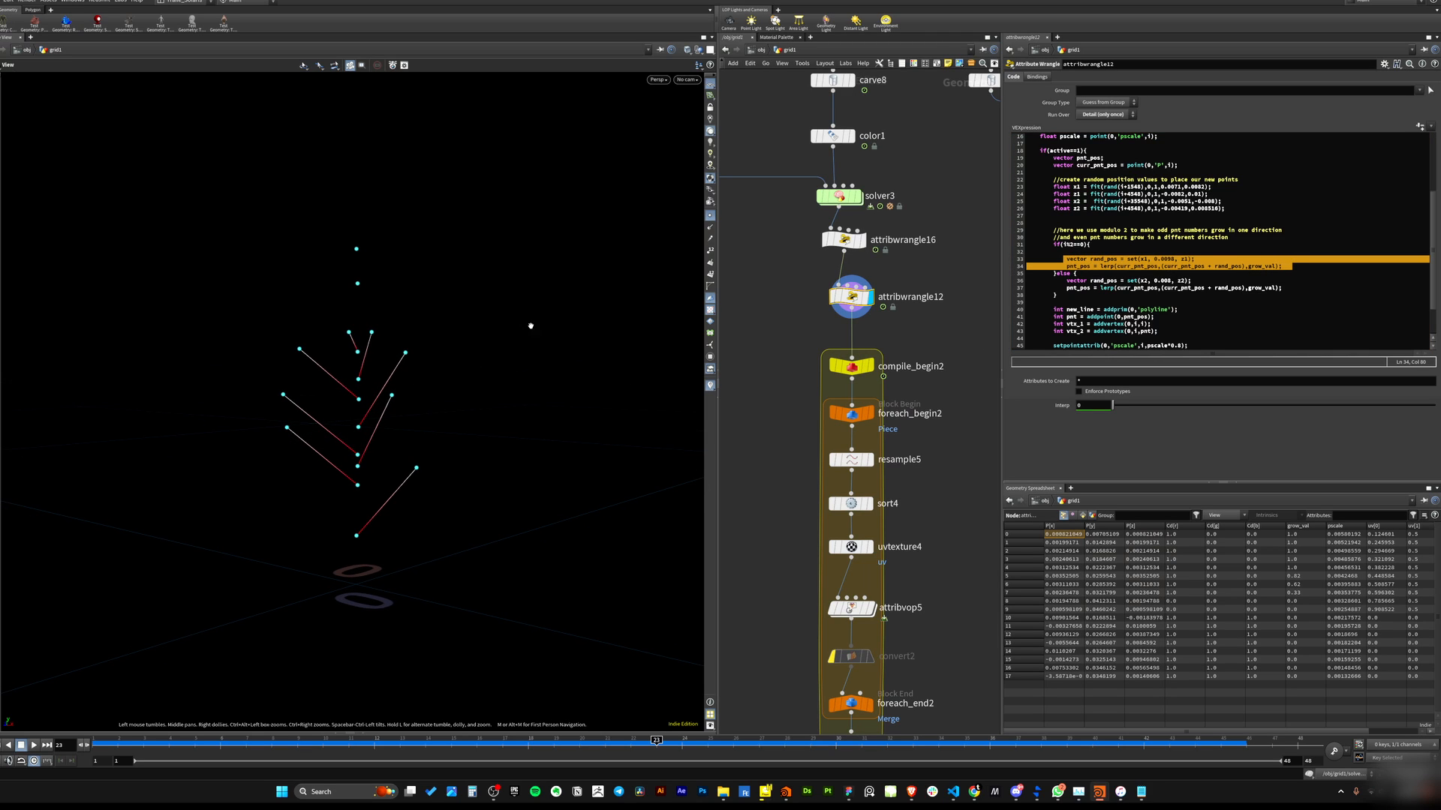
{"action": "left_click_drag", "start_coordinate": [1064, 281], "coordinate": [1285, 294]}
{"action": "left_click", "coordinate": [1231, 309]}
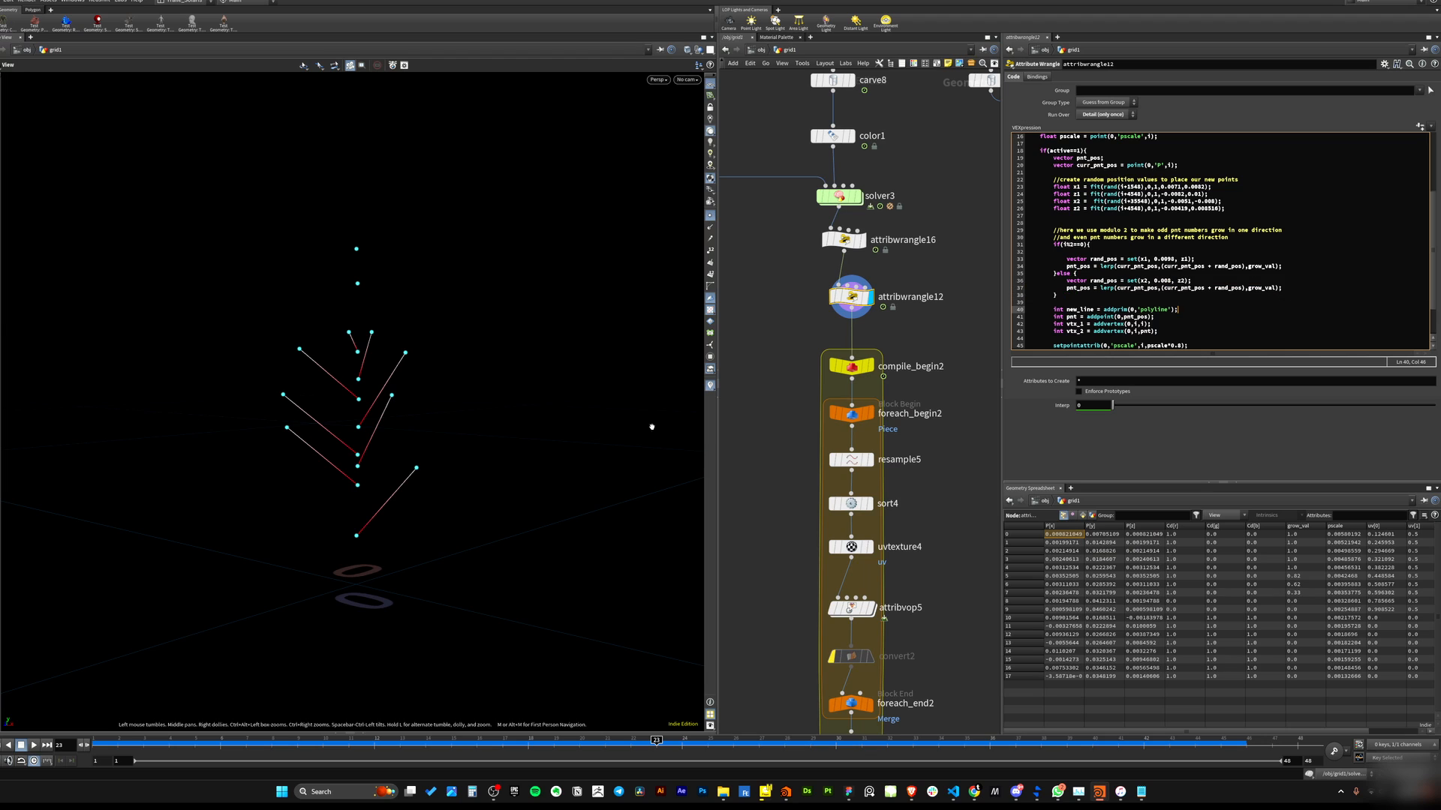
{"action": "left_click_drag", "start_coordinate": [390, 454], "coordinate": [418, 466]}
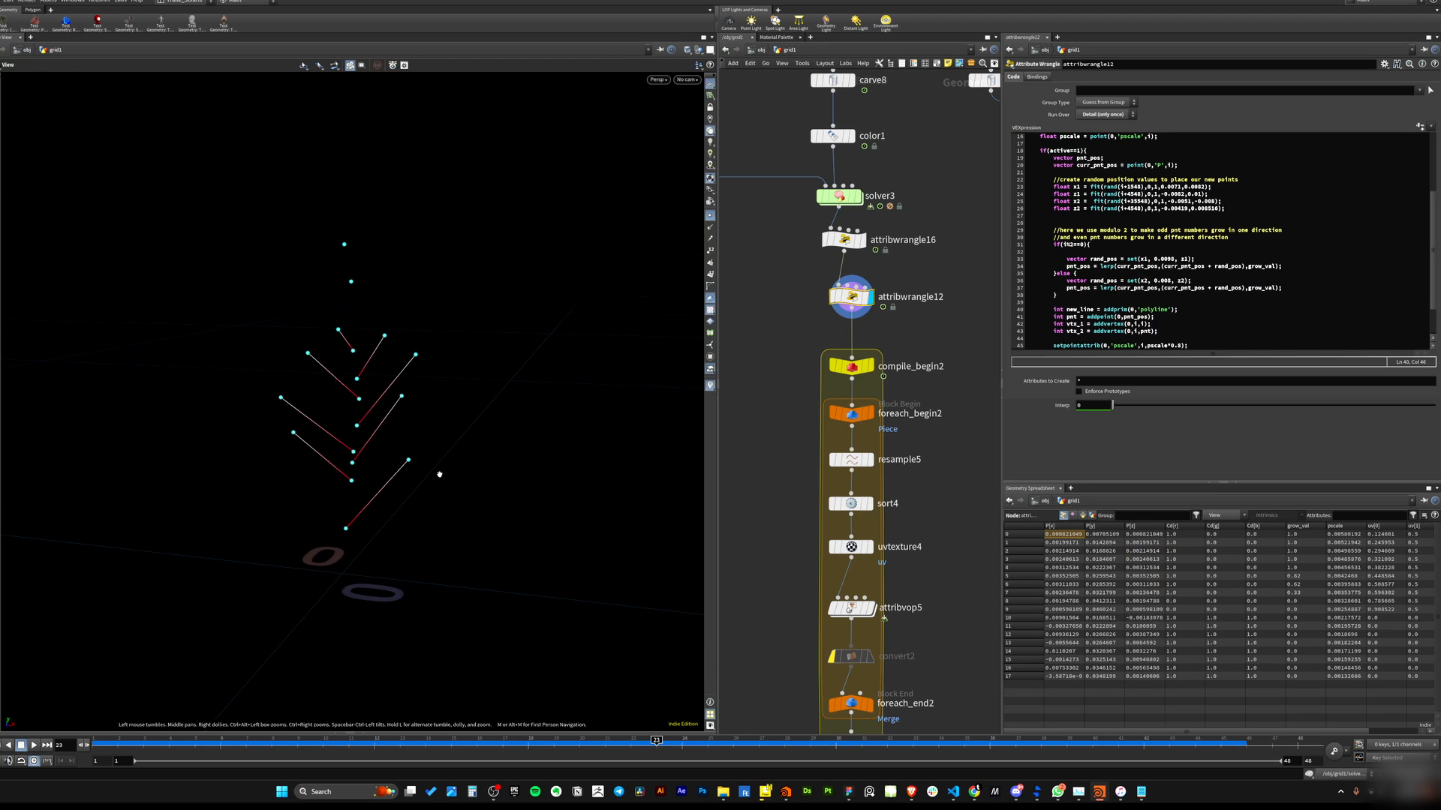
{"action": "left_click_drag", "start_coordinate": [323, 412], "coordinate": [290, 424]}
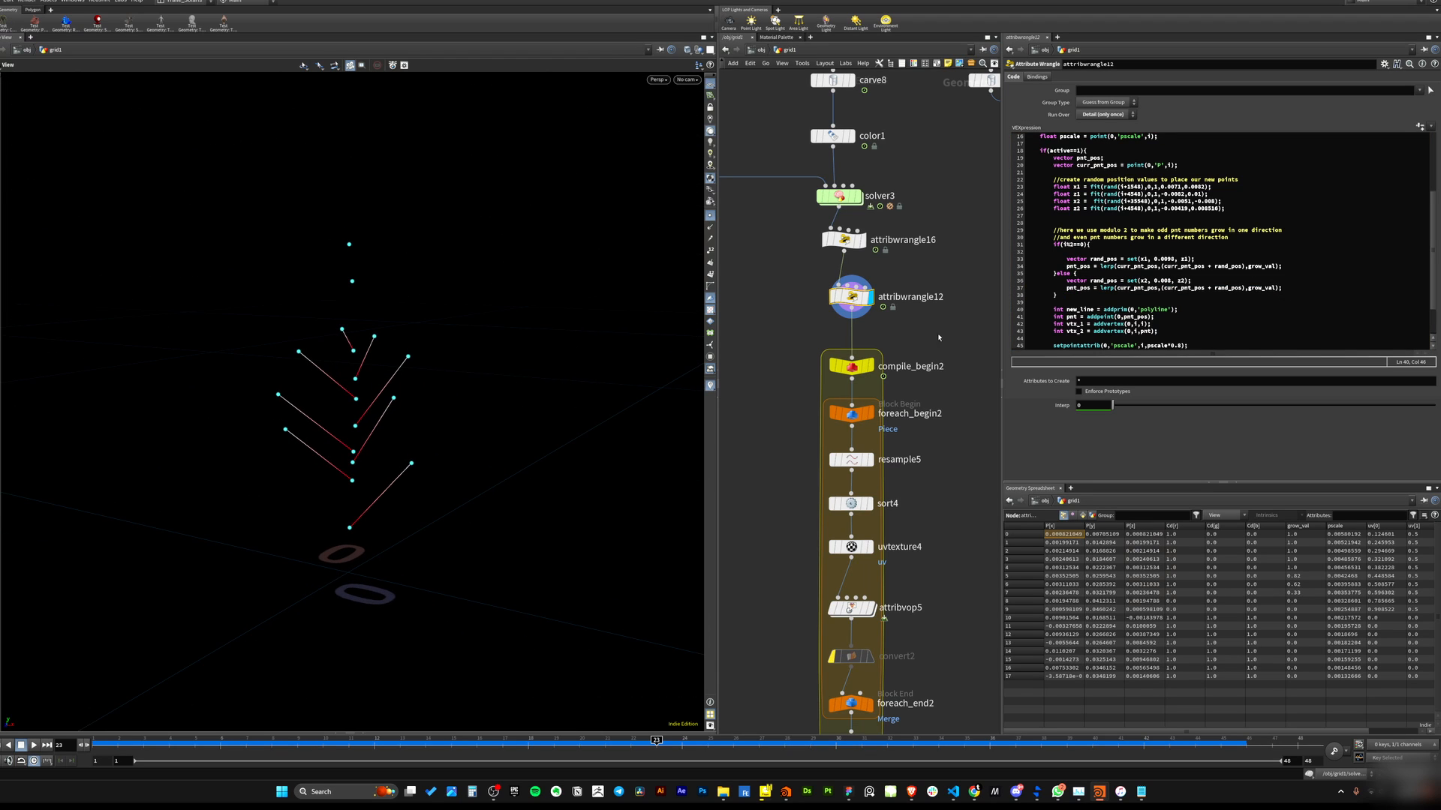
{"action": "left_click_drag", "start_coordinate": [1053, 244], "coordinate": [1087, 244]}
{"action": "left_click", "coordinate": [1077, 252]}
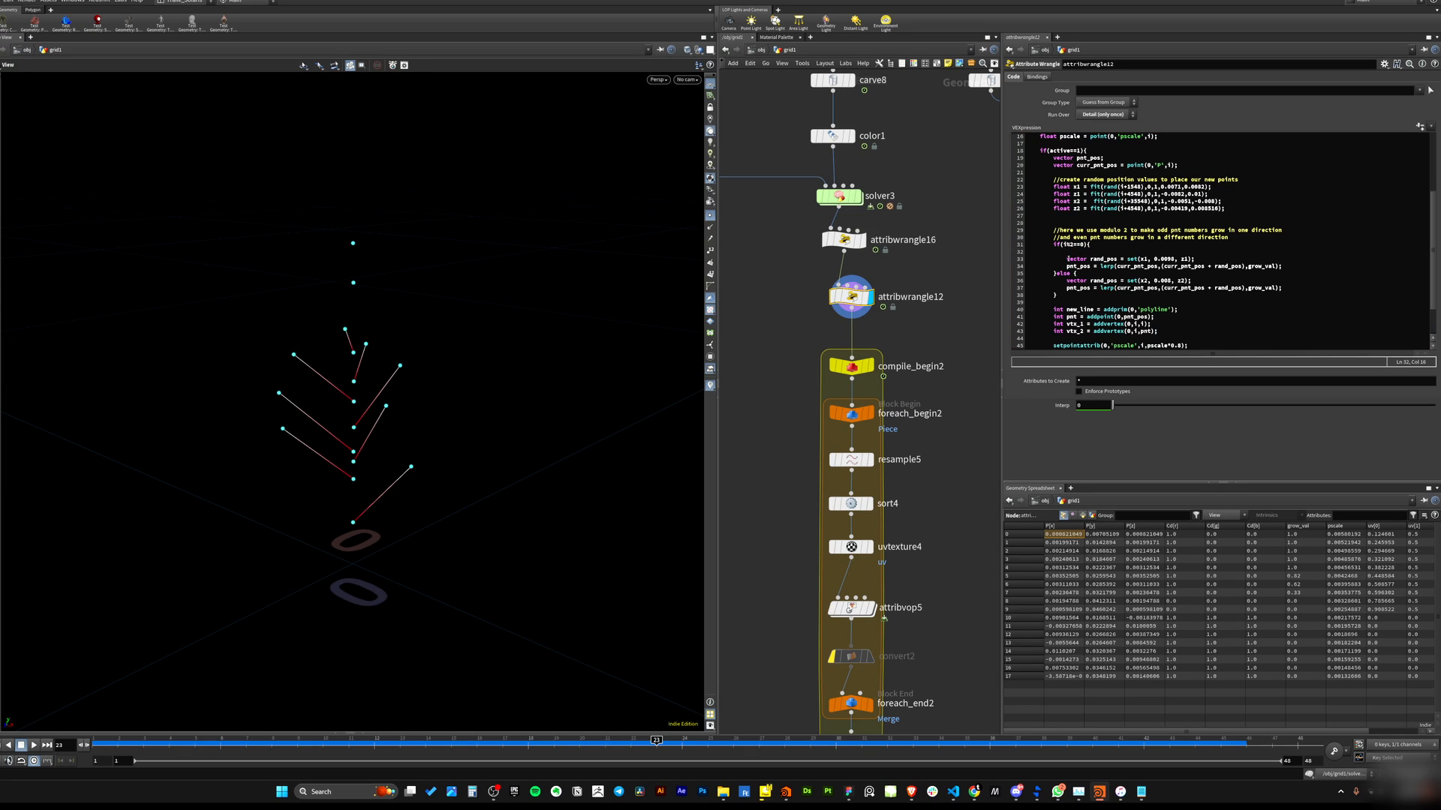
{"action": "left_click_drag", "start_coordinate": [1068, 259], "coordinate": [1293, 268]}
{"action": "left_click", "coordinate": [1255, 266]}
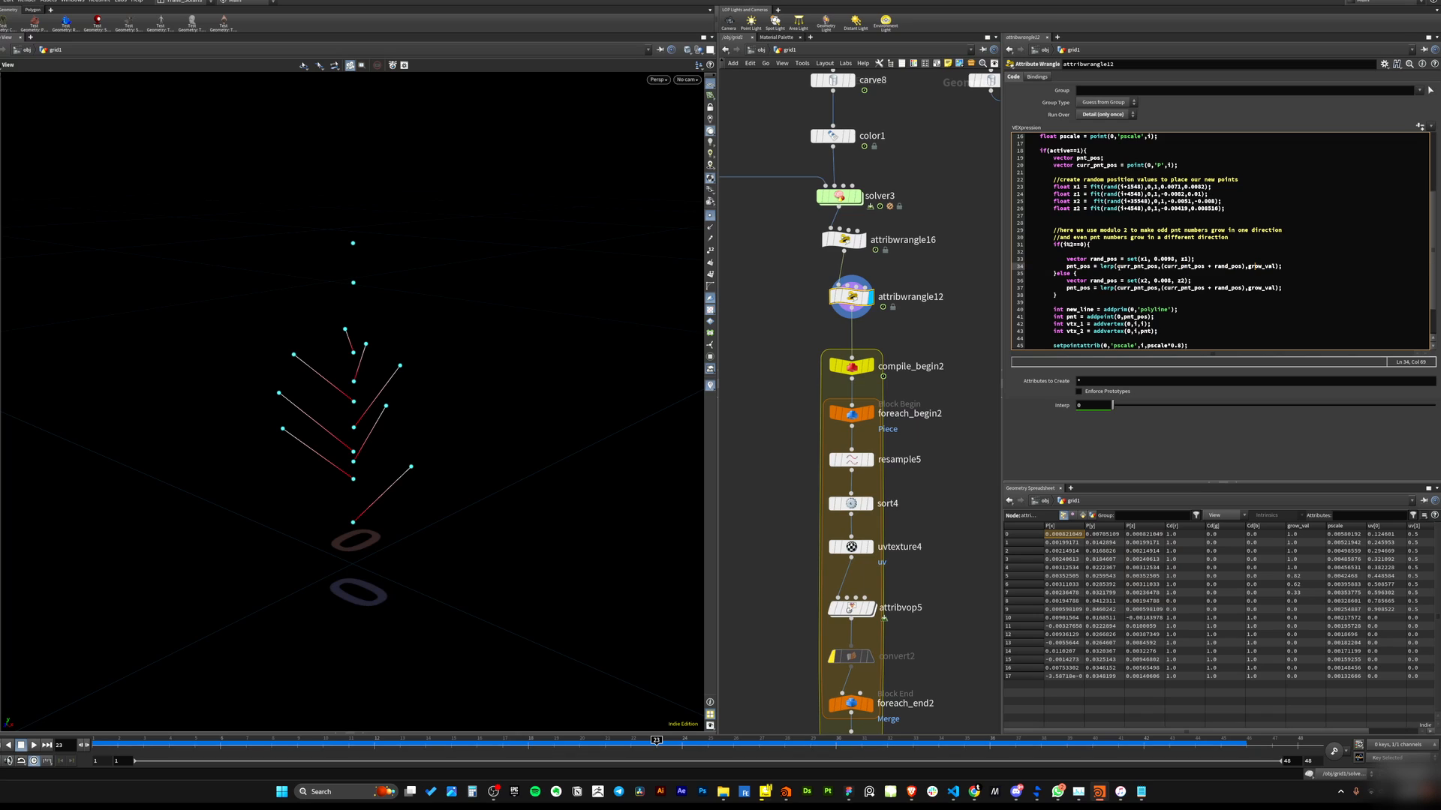
Set the y component of the if branch's rand_pos vector to 0.01.
{"action": "left_click", "coordinate": [1061, 187]}
{"action": "double_click", "coordinate": [1077, 193]}
{"action": "left_click", "coordinate": [1285, 276]}
{"action": "double_click", "coordinate": [1104, 259]}
{"action": "left_click_drag", "start_coordinate": [1067, 259], "coordinate": [1097, 258]}
{"action": "left_click", "coordinate": [1146, 259]}
{"action": "left_click", "coordinate": [1077, 187]}
{"action": "left_click_drag", "start_coordinate": [1154, 259], "coordinate": [1167, 260]}
{"action": "left_click", "coordinate": [1162, 267]}
{"action": "left_click", "coordinate": [1176, 259]}
{"action": "type", "text": "2"}
{"action": "left_click_drag", "start_coordinate": [525, 347], "coordinate": [428, 443], "text": "alt"}
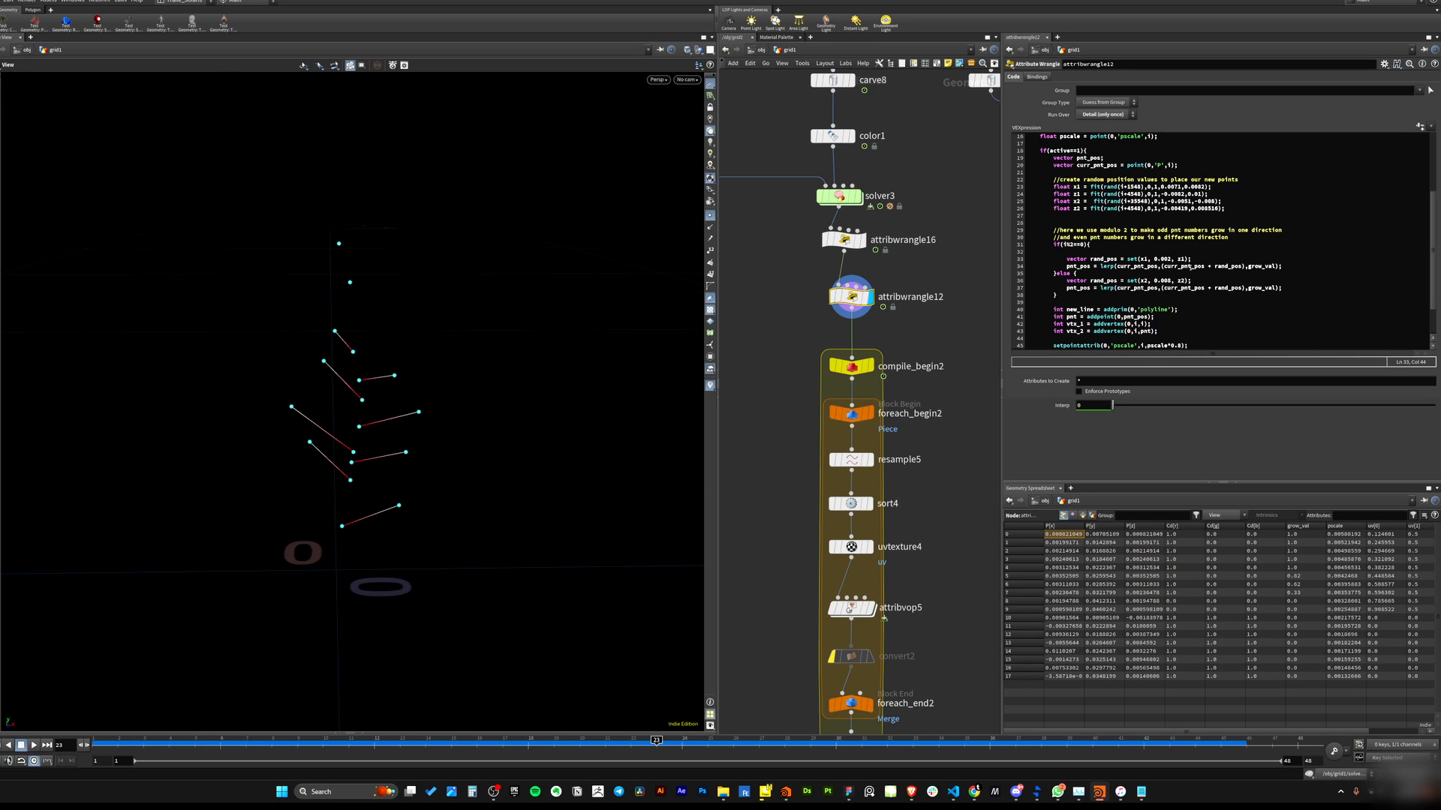
{"action": "key", "text": "BackSpace"}
{"action": "type", "text": "8"}
{"action": "left_click", "coordinate": [773, 307]}
{"action": "left_click_drag", "start_coordinate": [420, 390], "coordinate": [337, 360]}
{"action": "left_click_drag", "start_coordinate": [1172, 259], "coordinate": [1164, 259]}
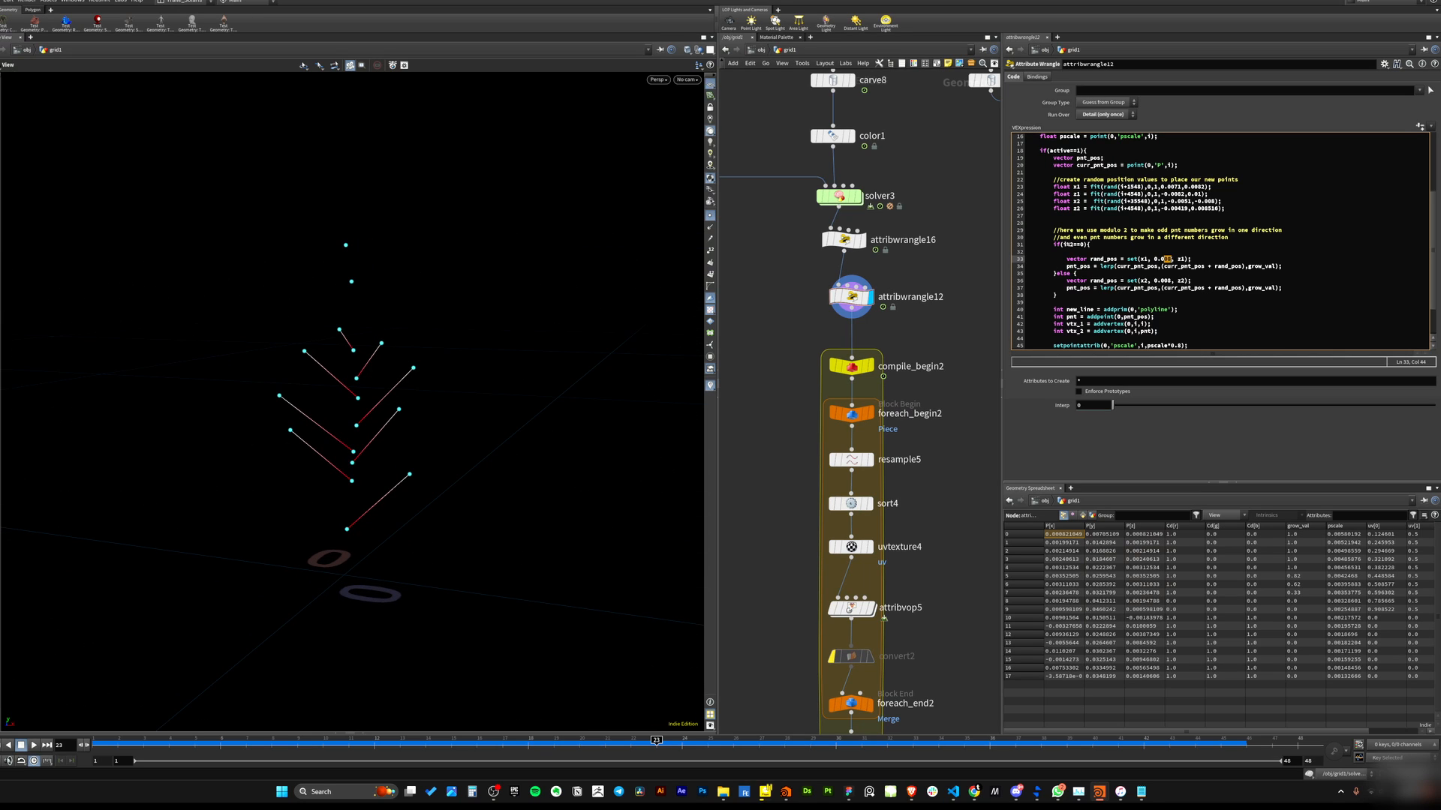
{"action": "type", "text": "1"}
{"action": "left_click_drag", "start_coordinate": [323, 363], "coordinate": [338, 396]}
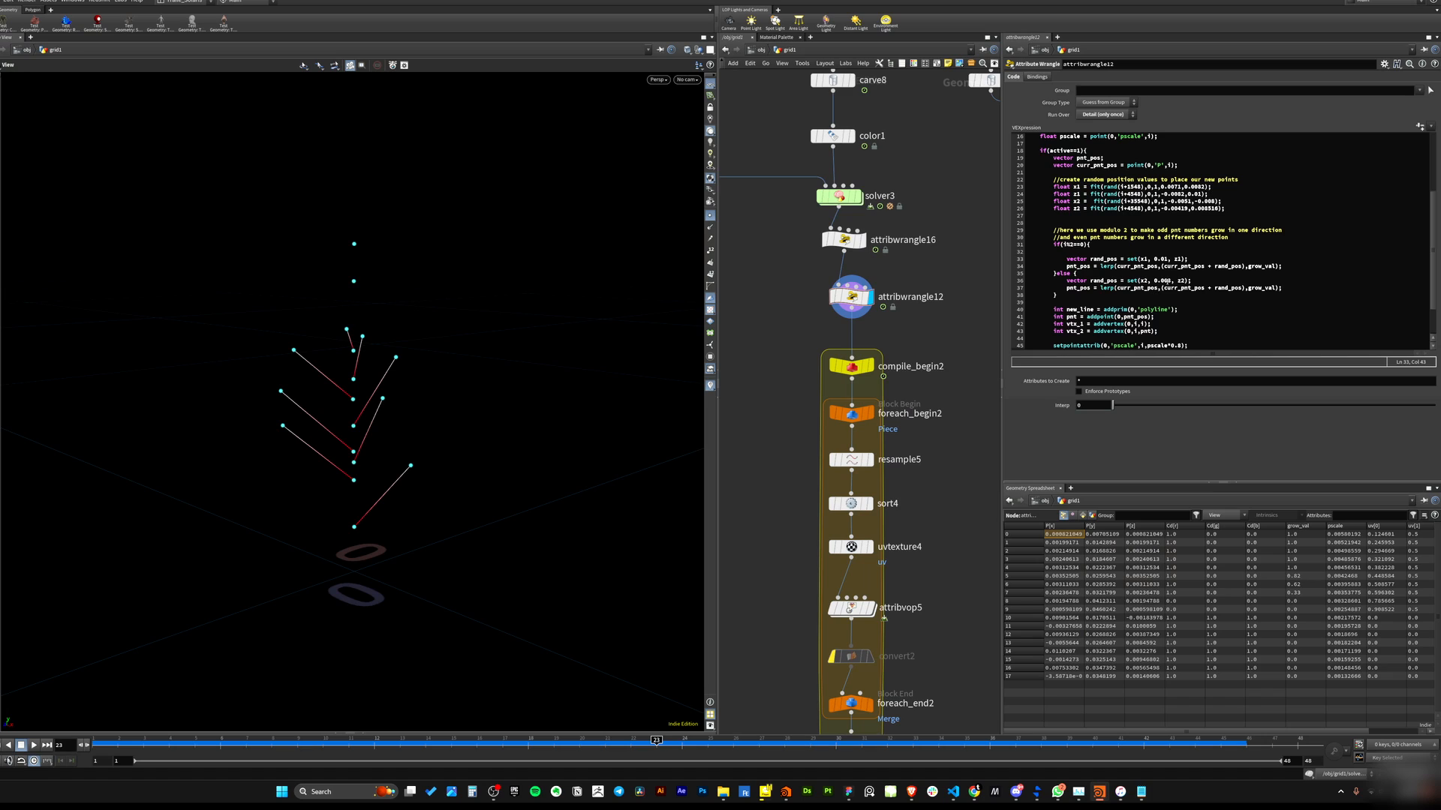
Set the y component of the else branch's rand_pos vector to 0.0003 and apply the code.
{"action": "left_click", "coordinate": [1169, 281]}
{"action": "left_click", "coordinate": [1169, 280]}
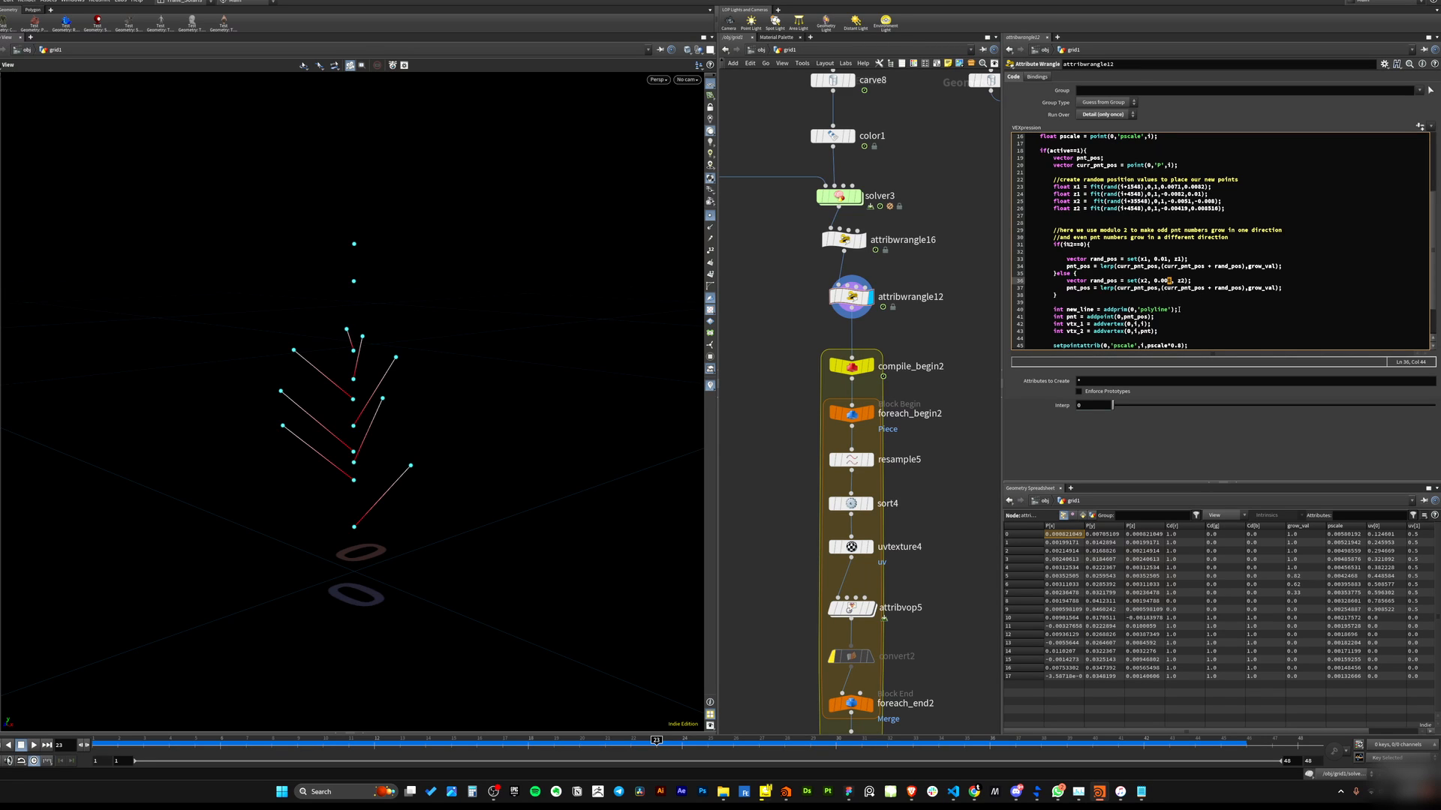
{"action": "key", "text": "BackSpace"}
{"action": "key", "text": "BackSpace"}
{"action": "type", "text": "3"}
{"action": "key", "text": "ctrl+Return"}
{"action": "left_click_drag", "start_coordinate": [409, 322], "coordinate": [380, 344]}
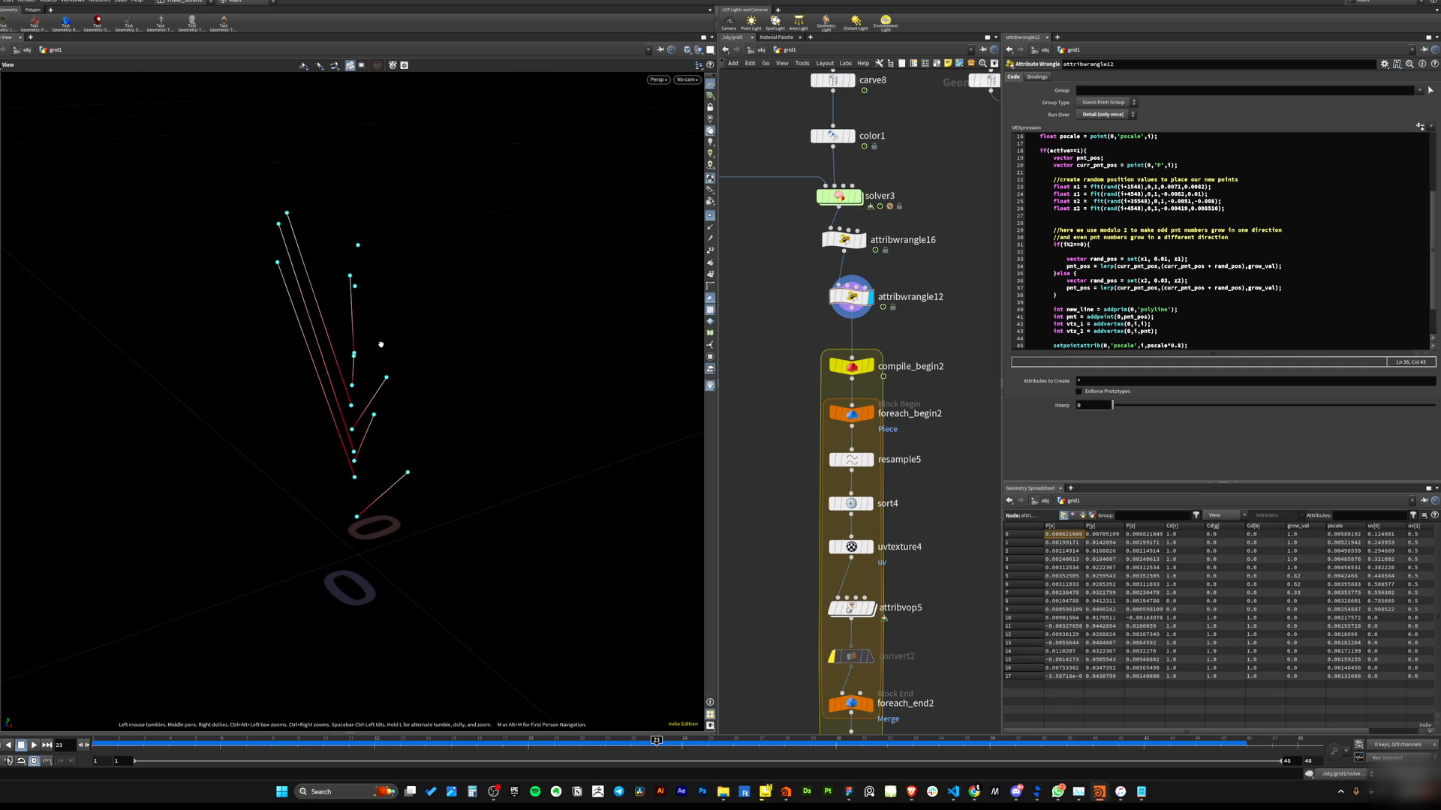
{"action": "left_click", "coordinate": [1163, 280]}
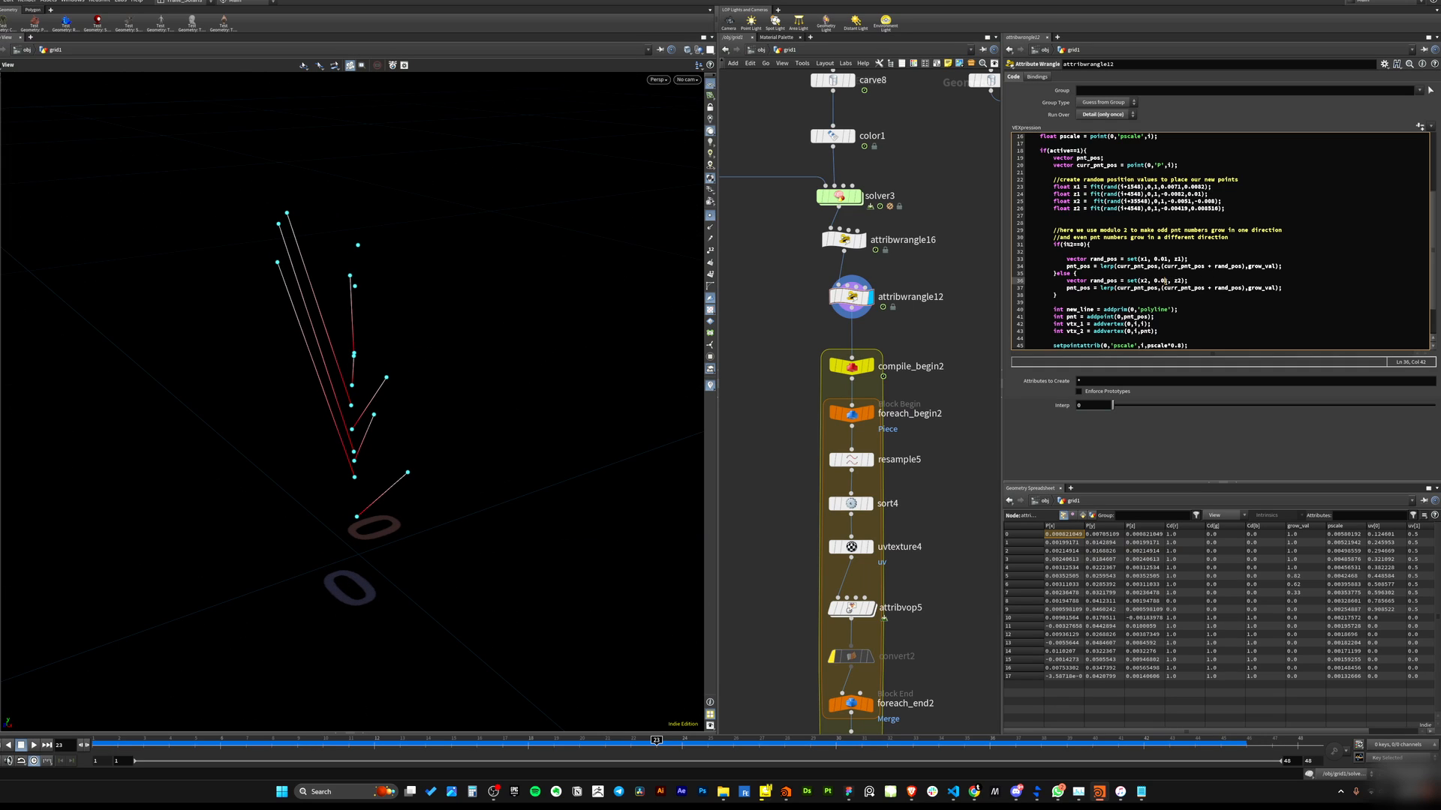
{"action": "type", "text": "00"}
{"action": "left_click", "coordinate": [469, 417]}
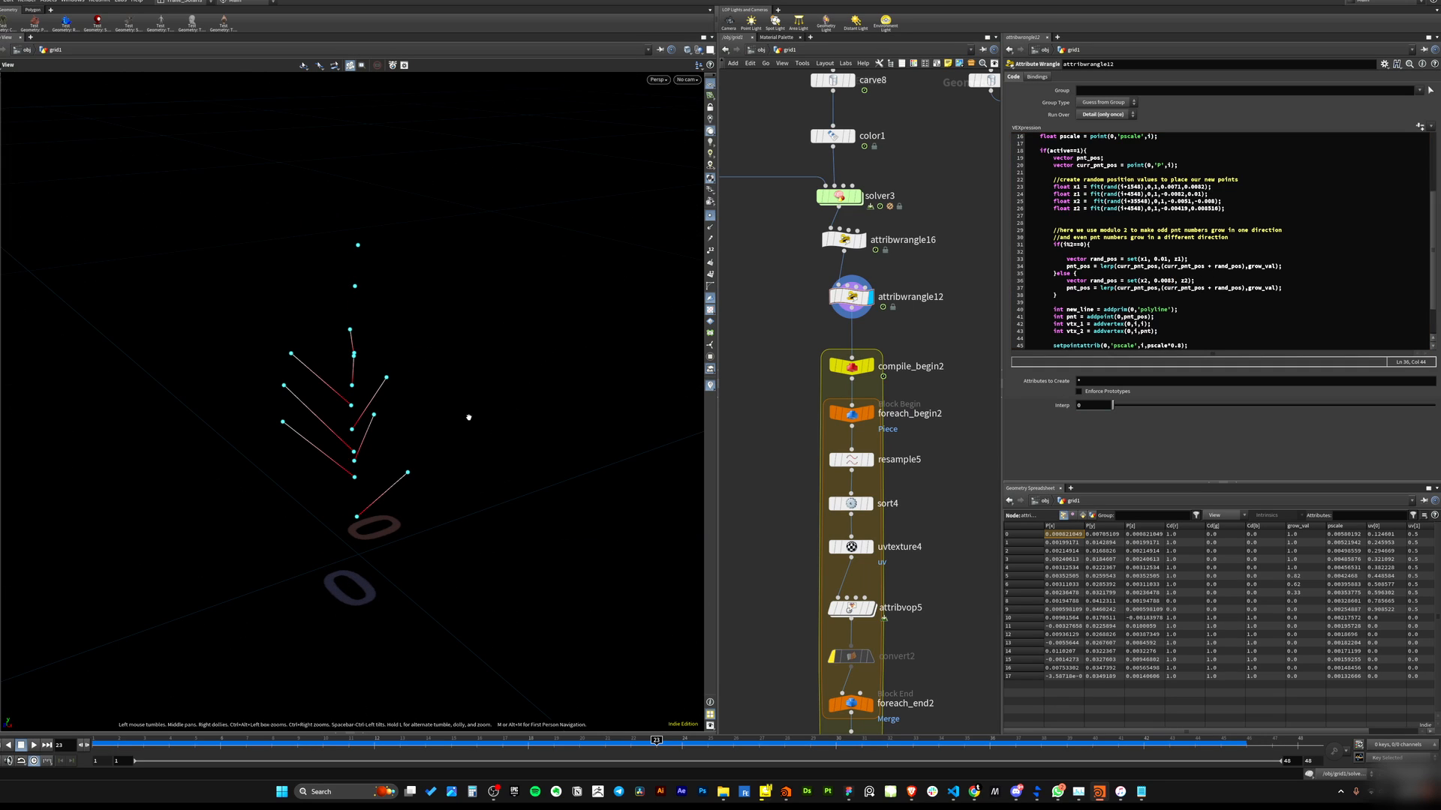
{"action": "left_click_drag", "start_coordinate": [341, 384], "coordinate": [636, 321]}
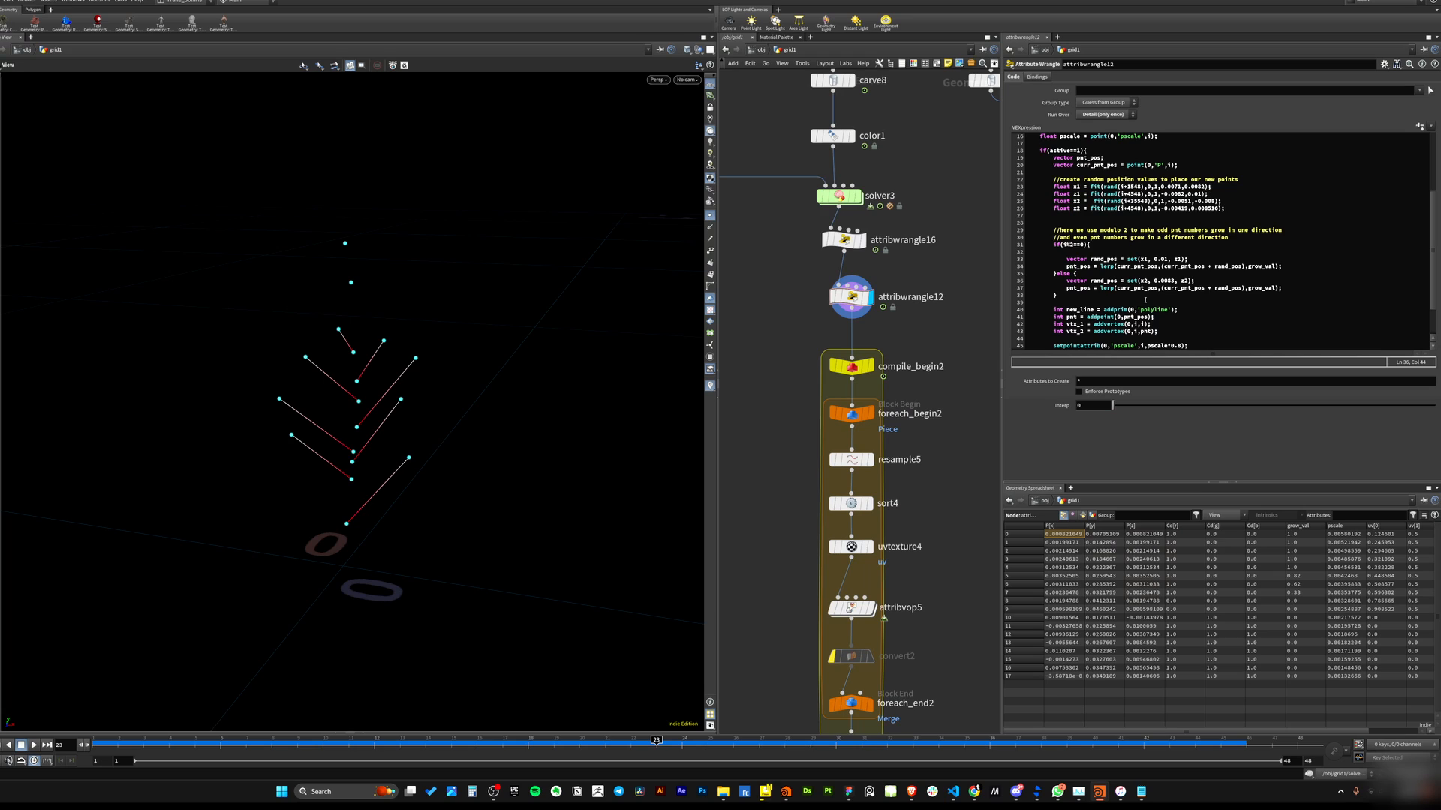
{"action": "left_click", "coordinate": [1146, 259]}
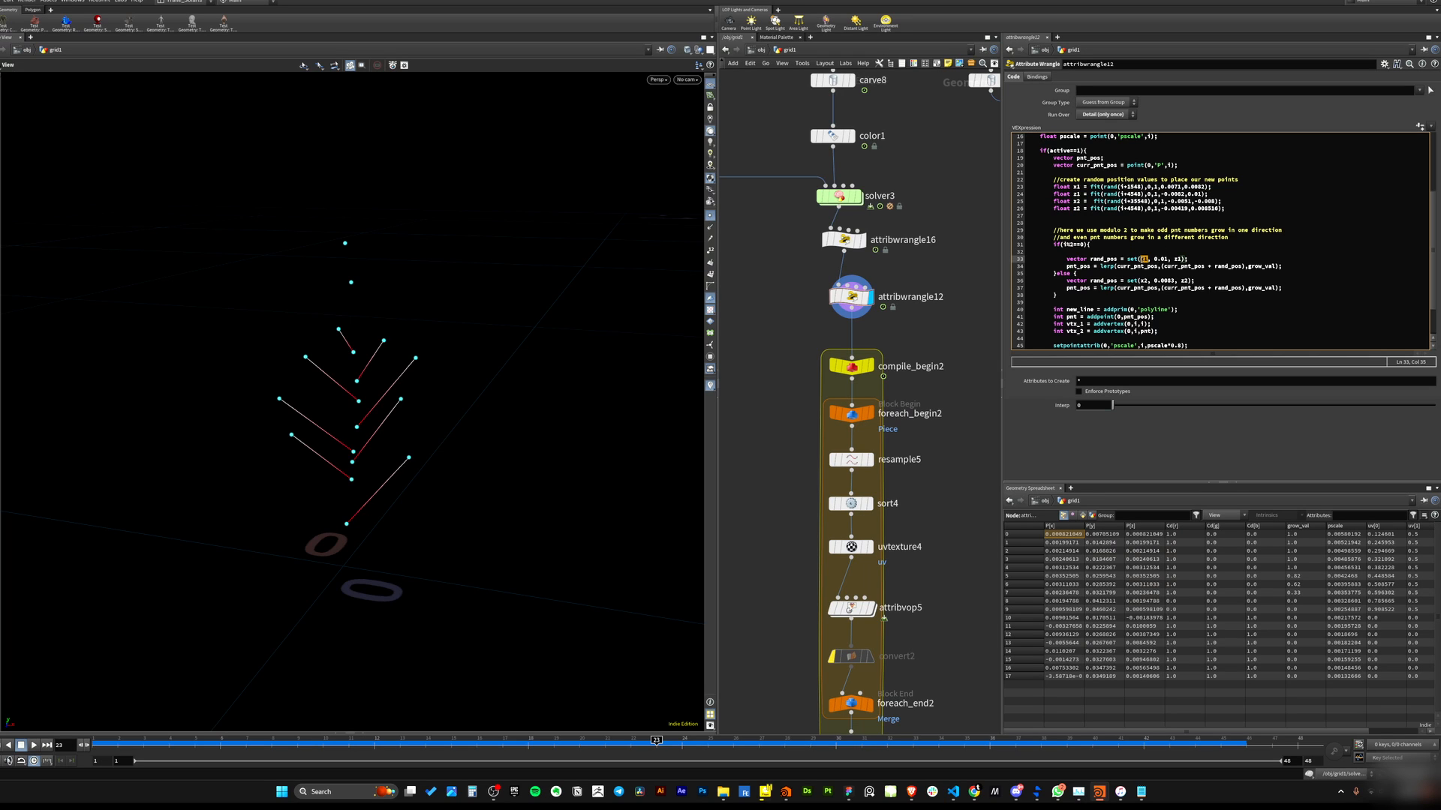
{"action": "type", "text": "x1"}
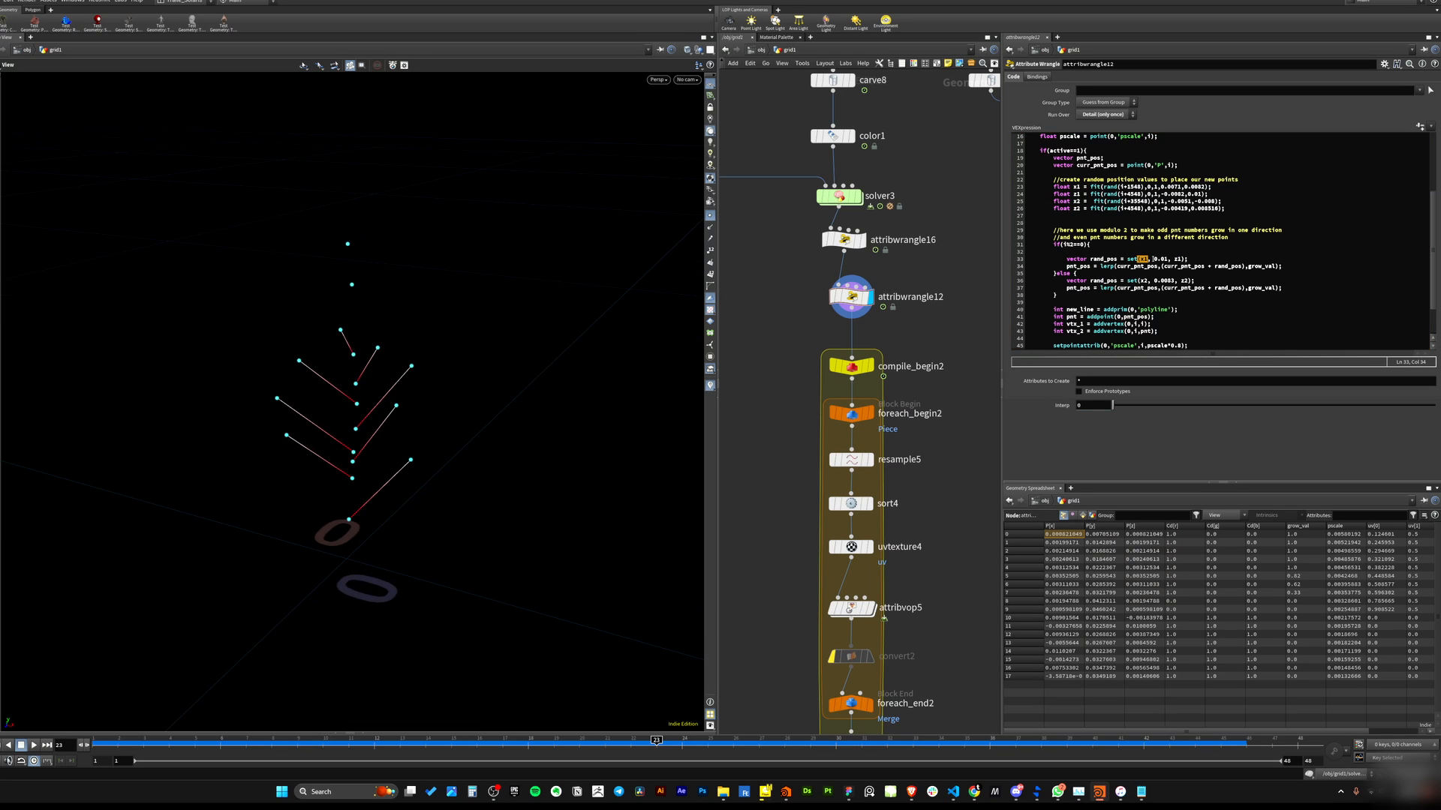
{"action": "left_click_drag", "start_coordinate": [1157, 259], "coordinate": [1168, 263]}
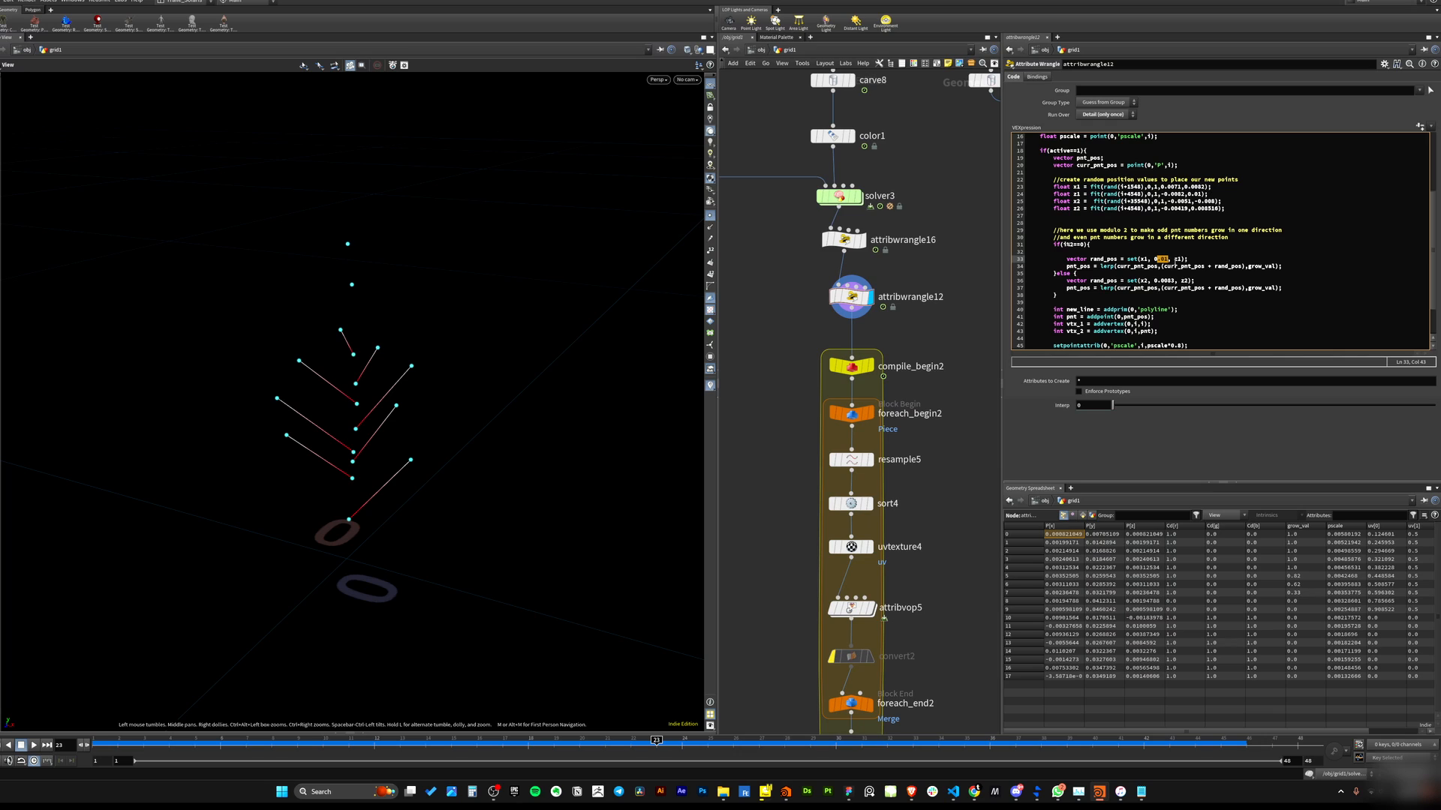
{"action": "double_click", "coordinate": [1177, 259]}
Examine the curr_pnt_pos declaration and the rand_pos and pnt_pos lines of both branches.
{"action": "left_click", "coordinate": [1078, 274]}
{"action": "left_click", "coordinate": [1078, 157]}
{"action": "mouse_move", "coordinate": [1077, 157]}
{"action": "left_mouse_down"}
{"action": "mouse_move", "coordinate": [1103, 158]}
{"action": "mouse_move", "coordinate": [1053, 158]}
{"action": "left_mouse_up"}
{"action": "left_click", "coordinate": [1099, 158]}
{"action": "left_click_drag", "start_coordinate": [1135, 166], "coordinate": [1044, 157]}
{"action": "left_click", "coordinate": [1118, 165]}
{"action": "left_click", "coordinate": [1118, 301]}
{"action": "left_click", "coordinate": [1066, 258]}
{"action": "left_click_drag", "start_coordinate": [1064, 258], "coordinate": [1284, 266]}
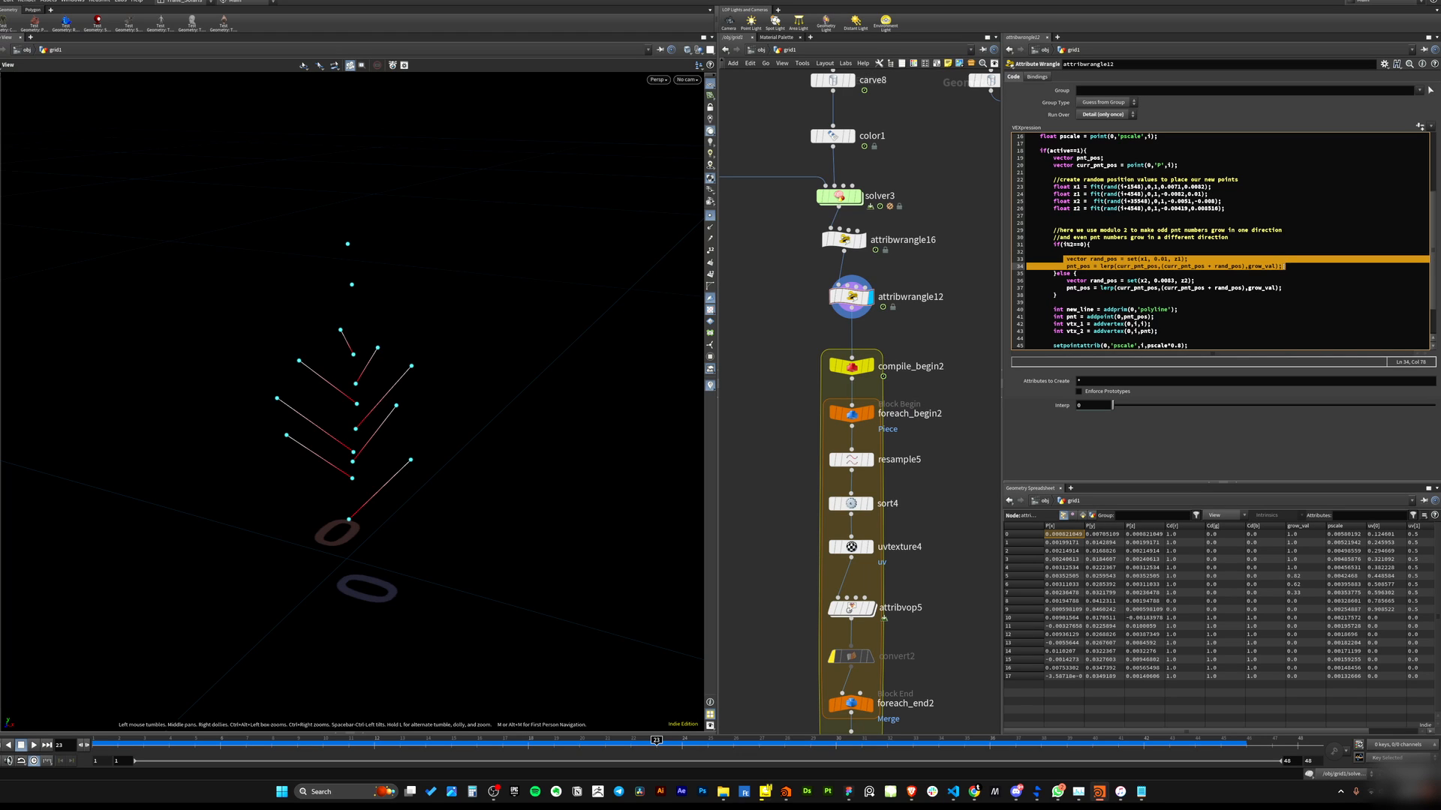
{"action": "left_click", "coordinate": [1085, 280]}
{"action": "left_click_drag", "start_coordinate": [1064, 281], "coordinate": [1284, 288]}
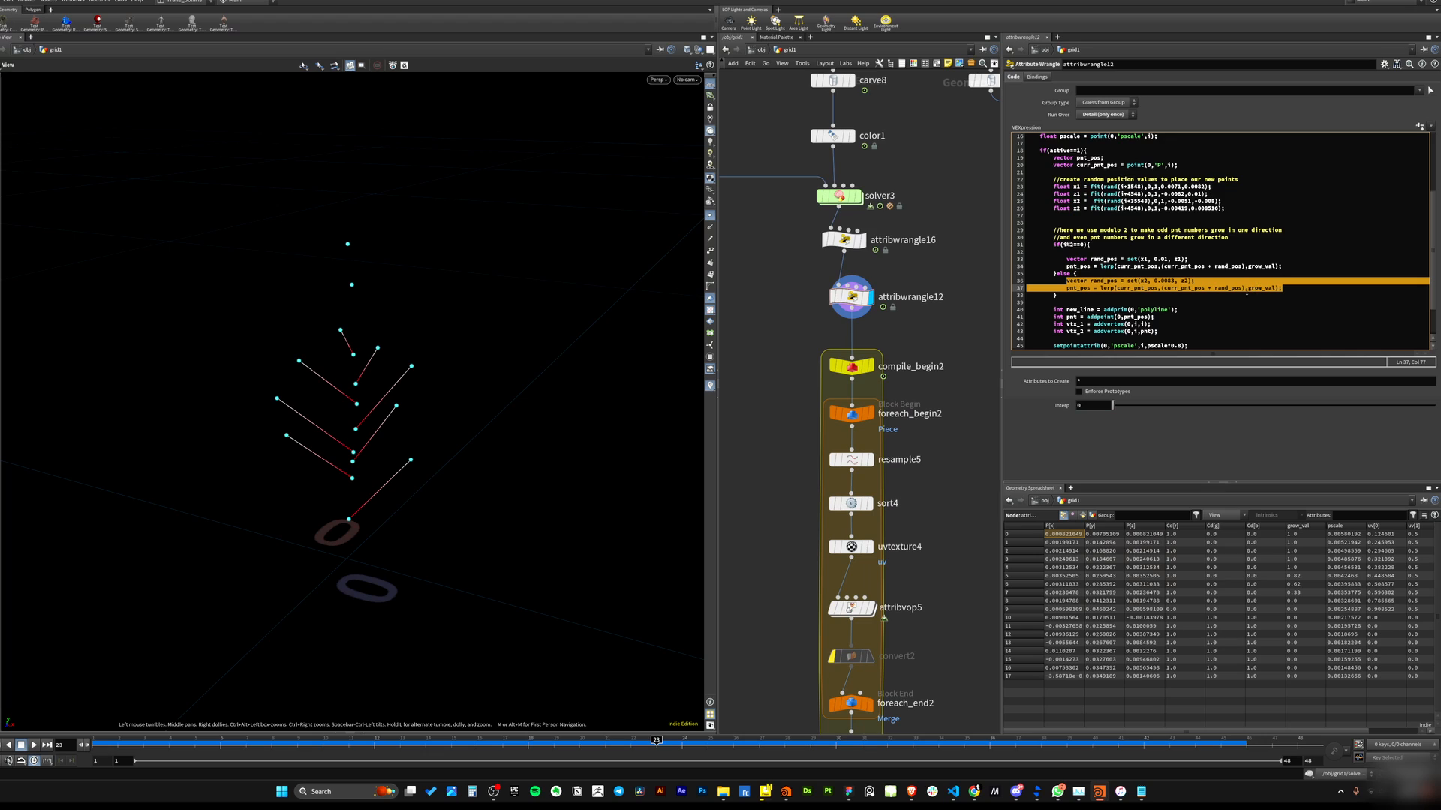
{"action": "left_click_drag", "start_coordinate": [1052, 245], "coordinate": [1120, 294]}
{"action": "left_click", "coordinate": [1120, 294]}
{"action": "left_click_drag", "start_coordinate": [1051, 240], "coordinate": [1094, 246]}
{"action": "left_click", "coordinate": [1095, 246]}
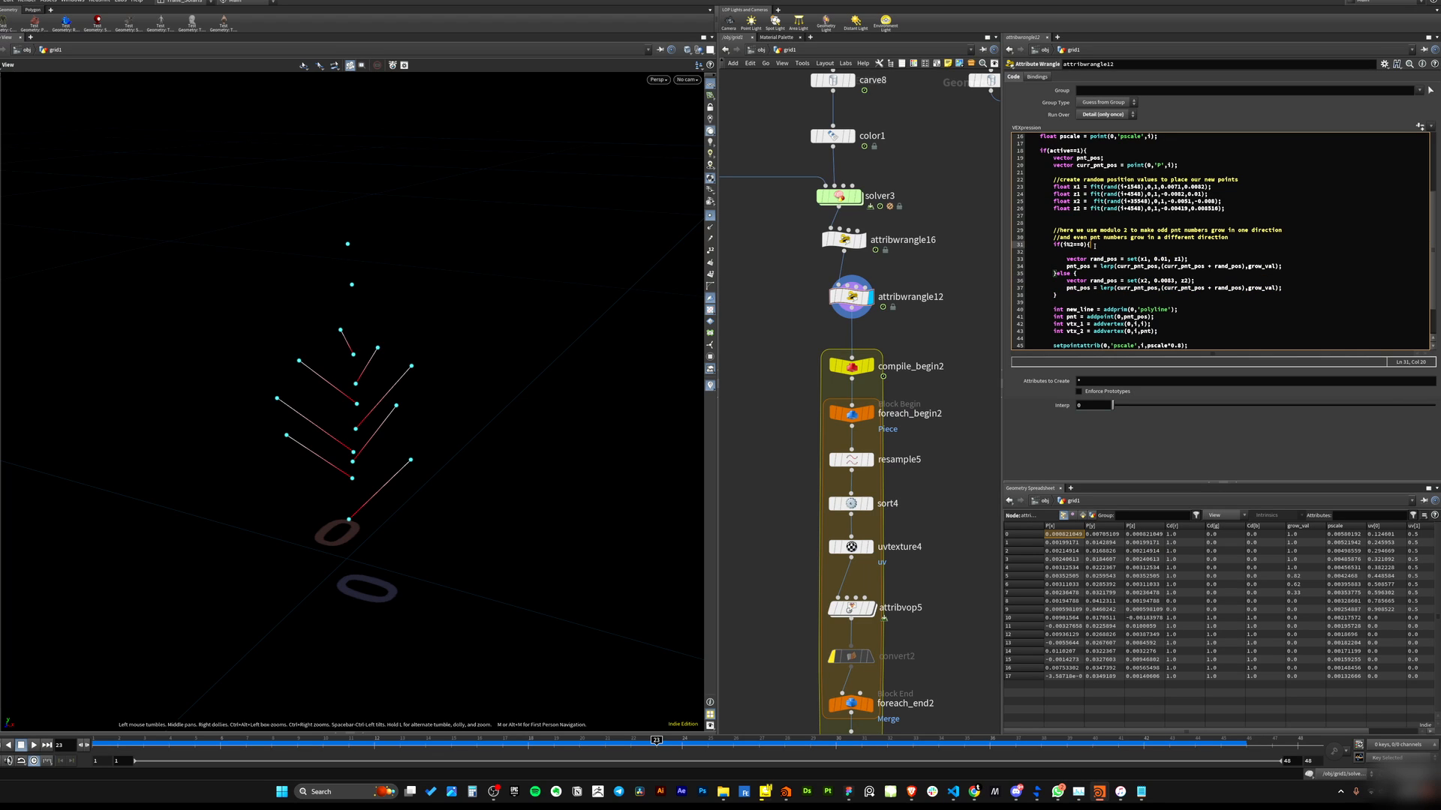
Examine the lerp call and its arguments in the if branch's pnt_pos line.
{"action": "double_click", "coordinate": [1086, 157]}
{"action": "left_click_drag", "start_coordinate": [1080, 158], "coordinate": [1107, 159]}
{"action": "left_click", "coordinate": [1106, 158]}
{"action": "double_click", "coordinate": [1067, 287]}
{"action": "left_click", "coordinate": [1074, 293]}
{"action": "left_click_drag", "start_coordinate": [1065, 266], "coordinate": [1111, 266]}
{"action": "left_click", "coordinate": [1078, 252]}
{"action": "left_click_drag", "start_coordinate": [1057, 244], "coordinate": [1085, 244]}
{"action": "left_click", "coordinate": [1118, 272]}
{"action": "left_click_drag", "start_coordinate": [1104, 266], "coordinate": [1284, 267]}
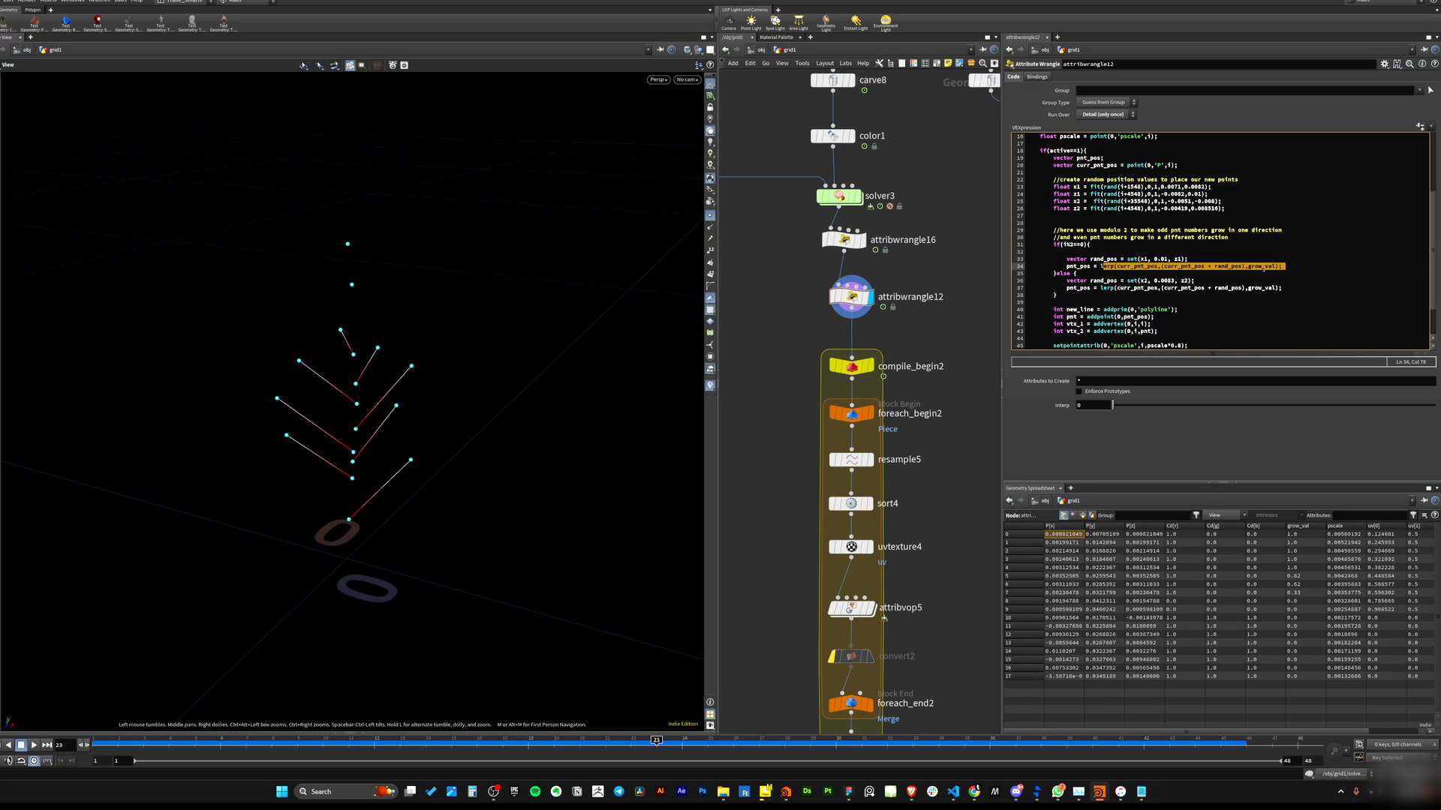
{"action": "left_click", "coordinate": [1158, 267]}
{"action": "mouse_move", "coordinate": [1101, 266]}
{"action": "left_mouse_down"}
{"action": "mouse_move", "coordinate": [1234, 267]}
{"action": "mouse_move", "coordinate": [1078, 274]}
{"action": "left_mouse_up"}
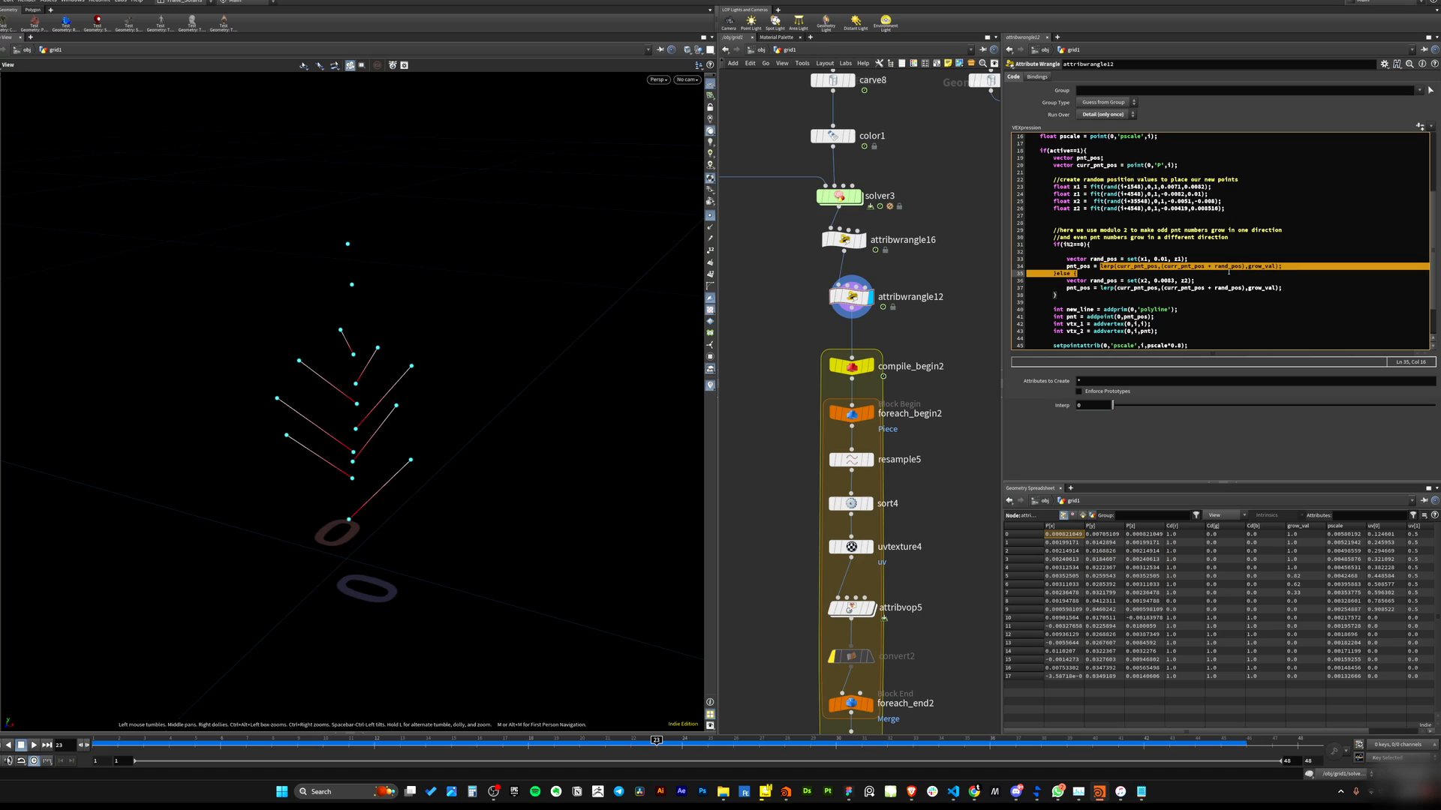
{"action": "left_click", "coordinate": [1105, 271]}
{"action": "double_click", "coordinate": [1107, 266]}
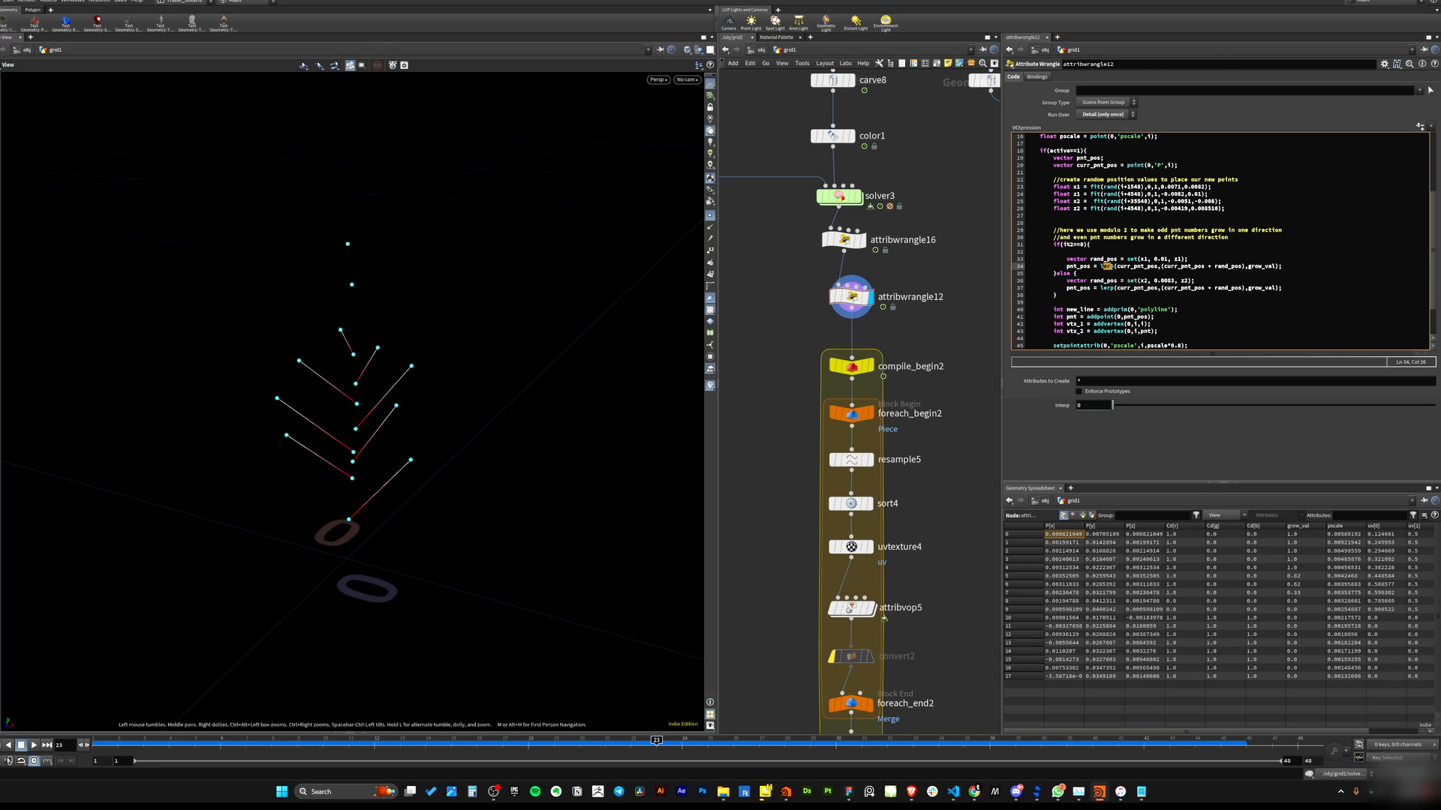
{"action": "left_click", "coordinate": [1103, 266]}
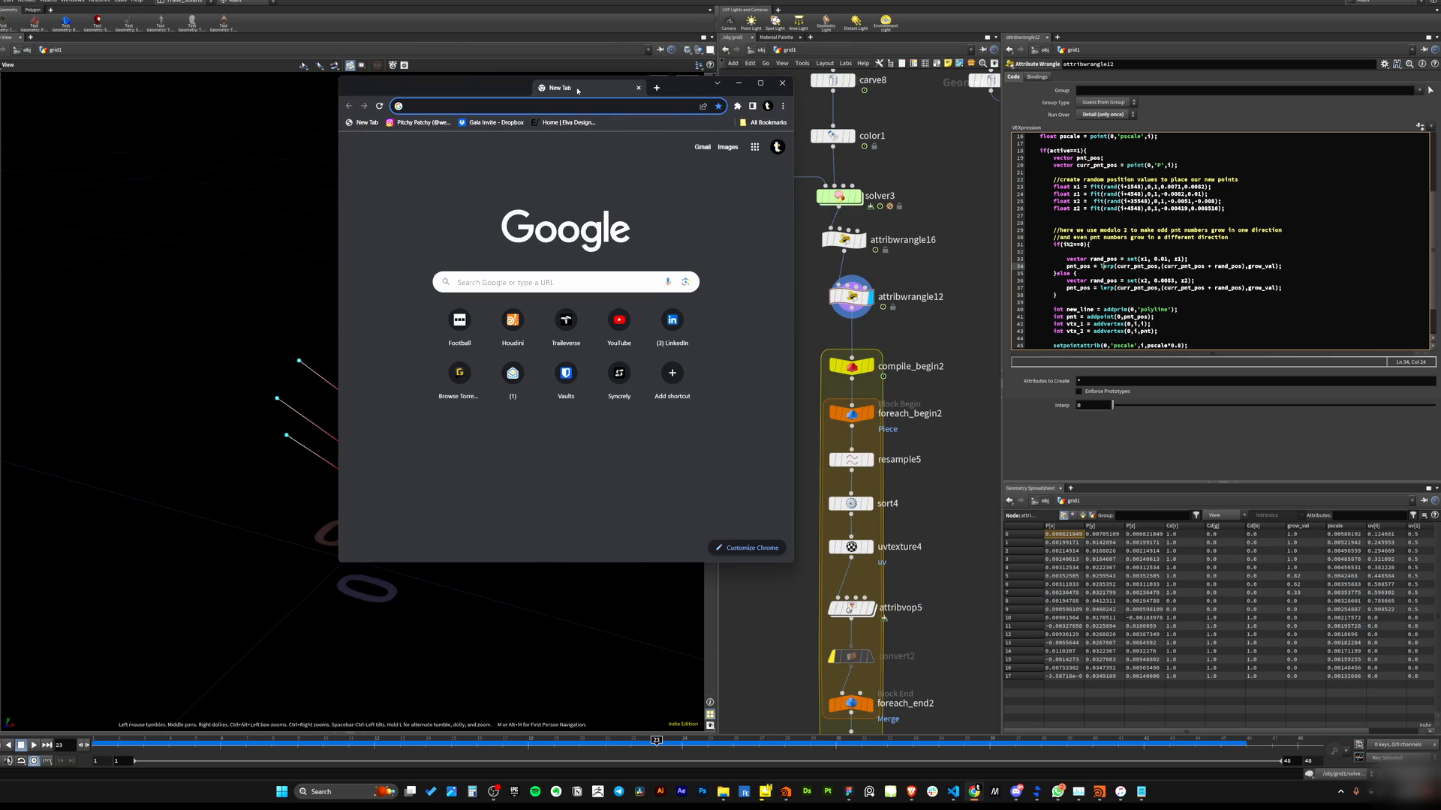
In the web browser, search for "lerp vex houdini docs" and open the lerp VEX function documentation page.
{"action": "left_click", "coordinate": [773, 285]}
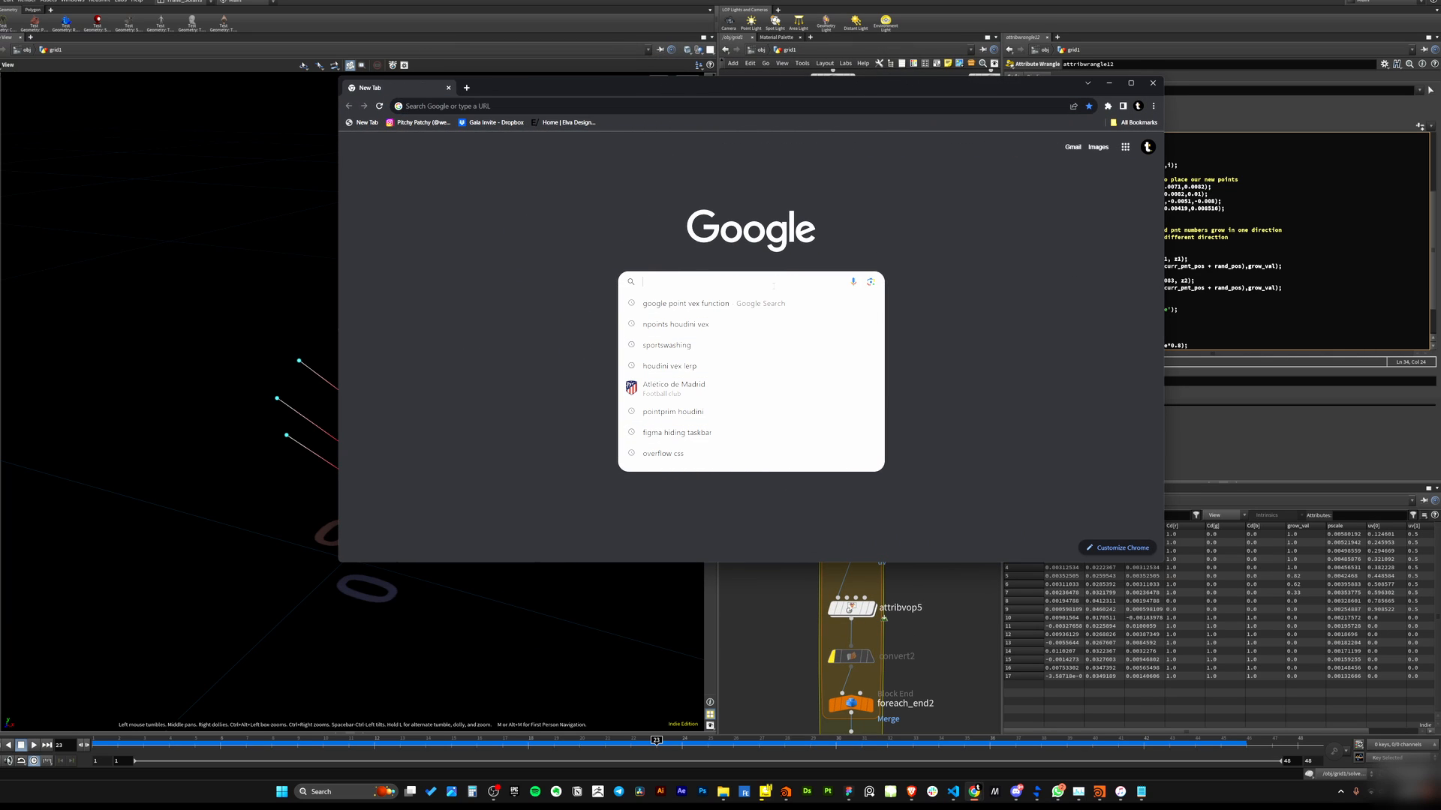
{"action": "type", "text": "lerp vex ho"}
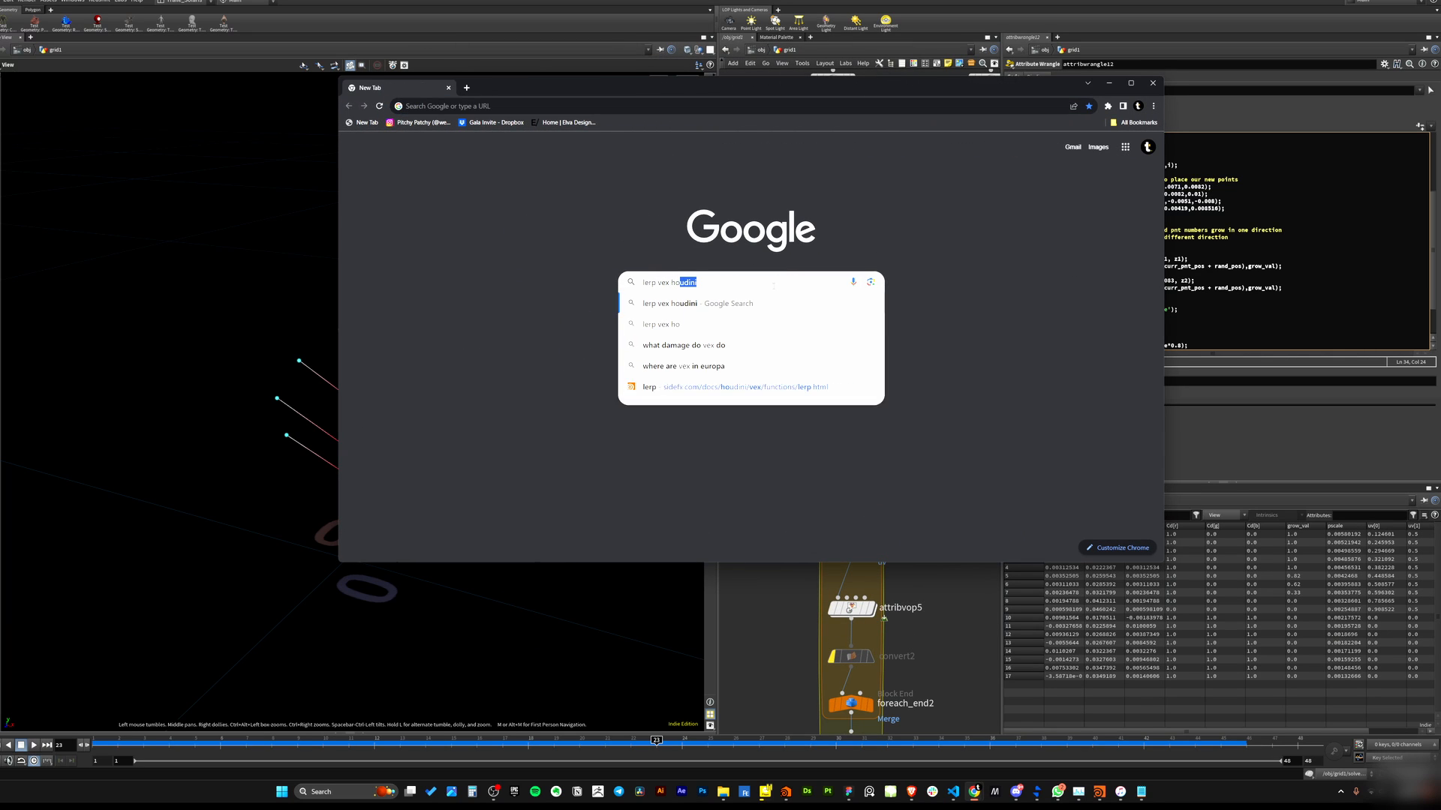
{"action": "type", "text": "udini docs"}
{"action": "key", "text": "Return"}
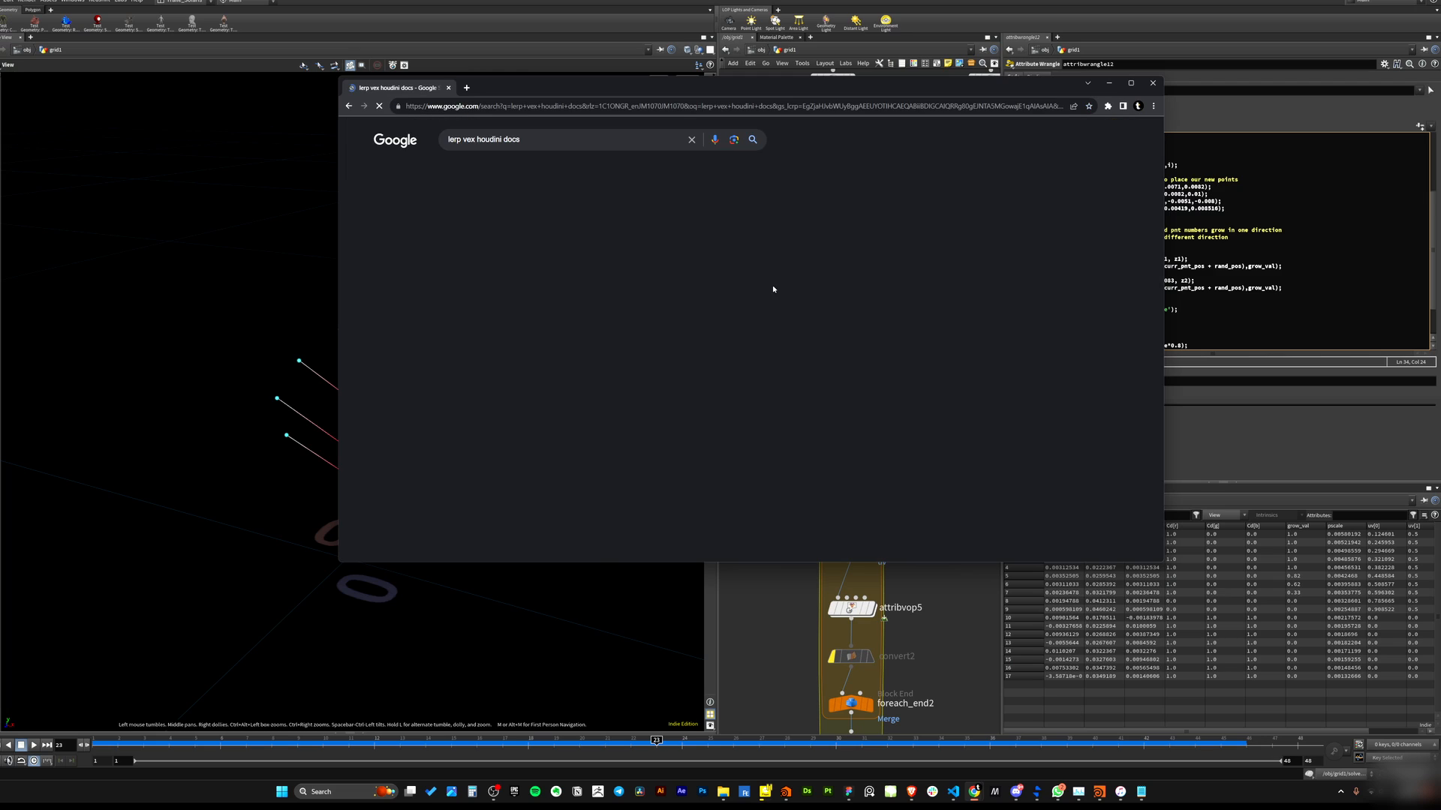
{"action": "left_click", "coordinate": [481, 235]}
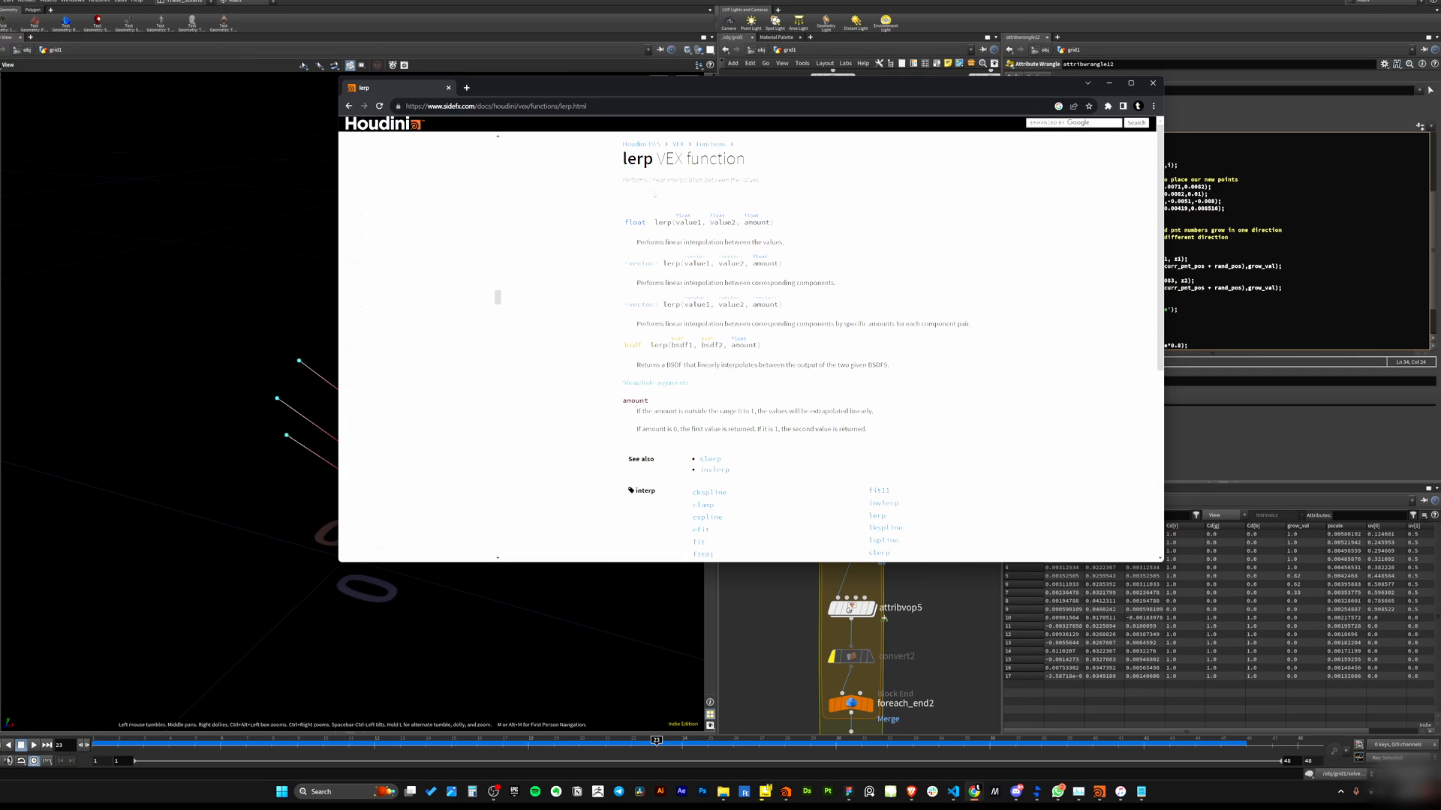
Read the lerp function's description and signatures, then close the browser.
{"action": "left_click_drag", "start_coordinate": [622, 162], "coordinate": [709, 164]}
{"action": "left_click_drag", "start_coordinate": [650, 181], "coordinate": [777, 181]}
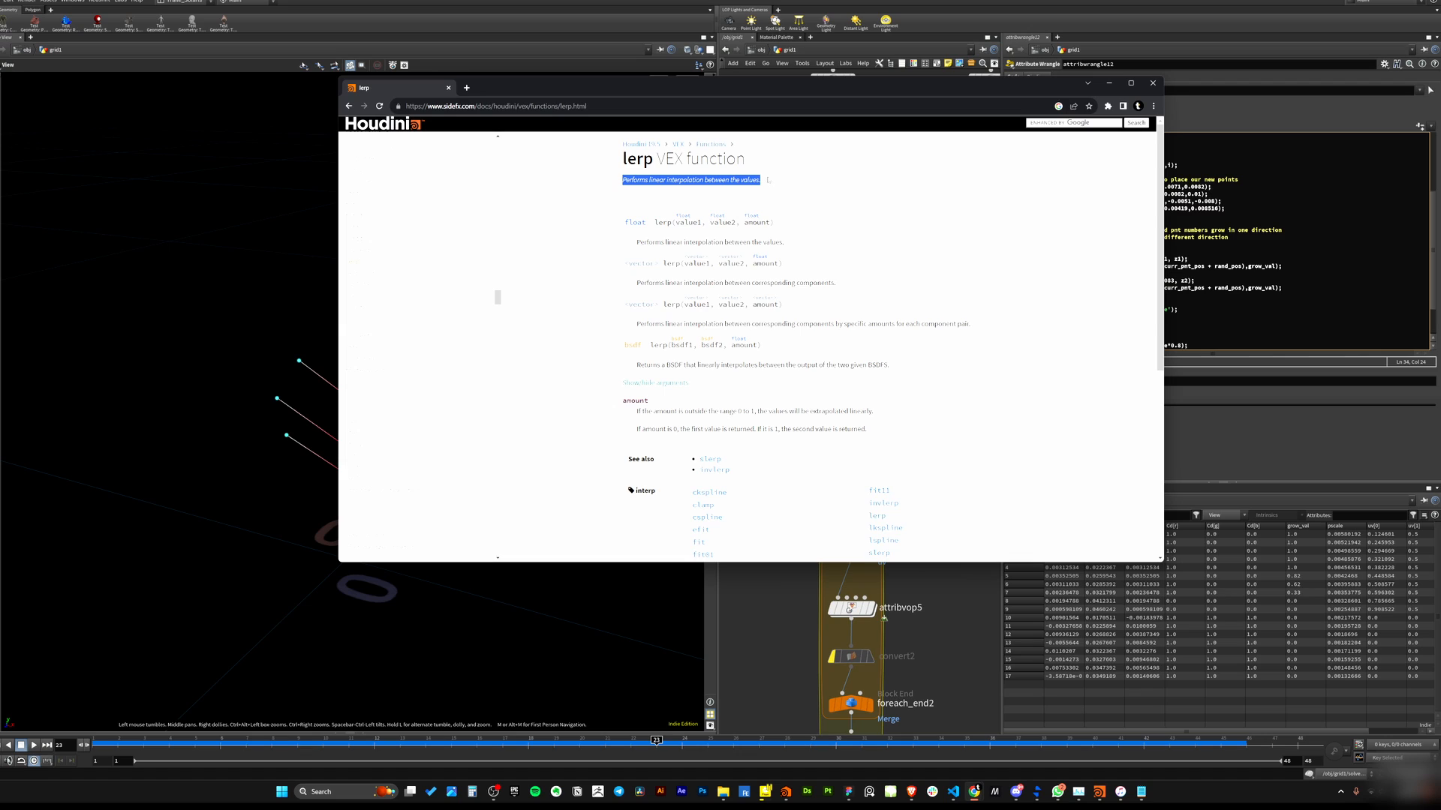
{"action": "left_click", "coordinate": [650, 222]}
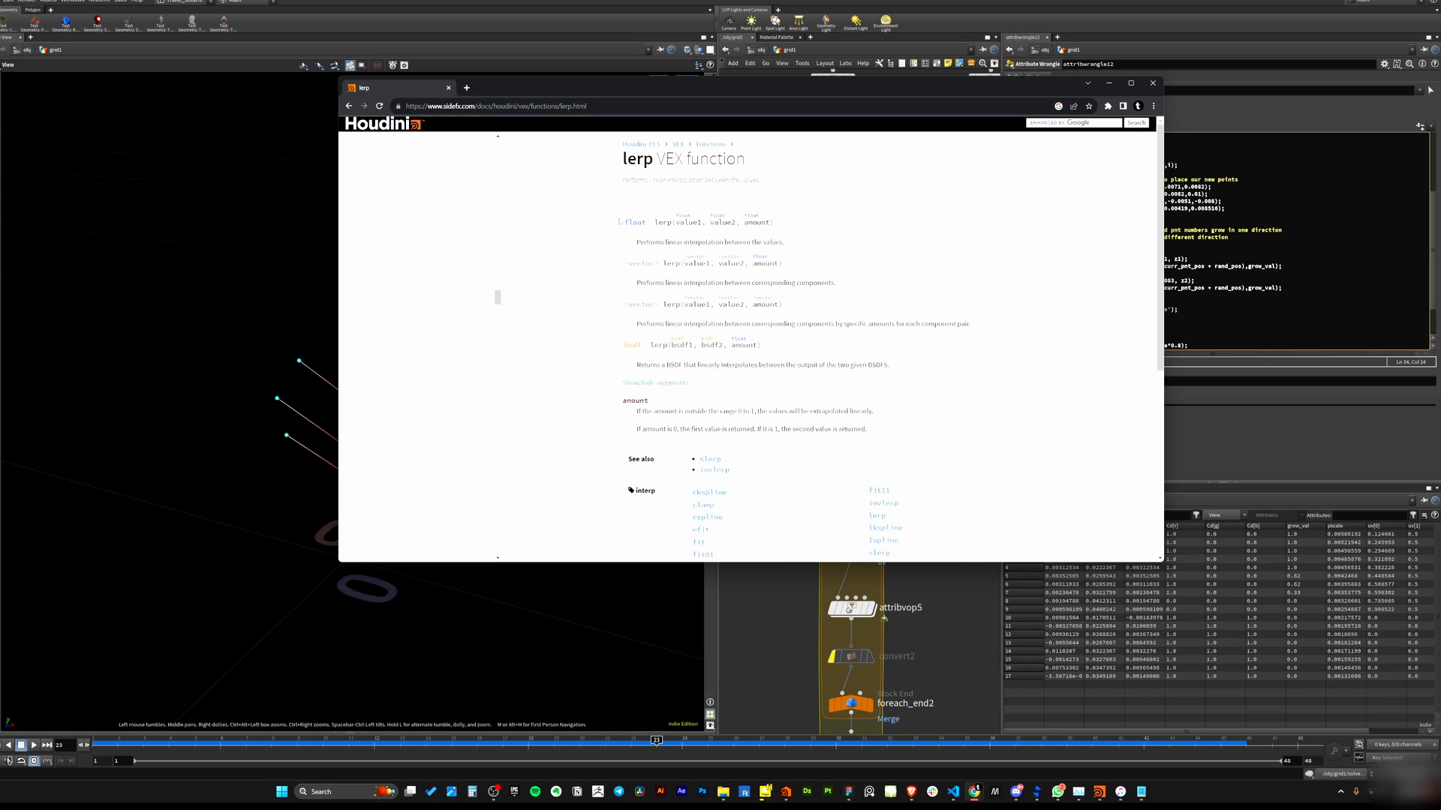
{"action": "left_click_drag", "start_coordinate": [625, 223], "coordinate": [765, 223]}
{"action": "left_click", "coordinate": [606, 238]}
{"action": "mouse_move", "coordinate": [676, 222]}
{"action": "left_mouse_down"}
{"action": "mouse_move", "coordinate": [769, 223]}
{"action": "mouse_move", "coordinate": [753, 224]}
{"action": "left_mouse_up"}
{"action": "left_click", "coordinate": [1109, 83]}
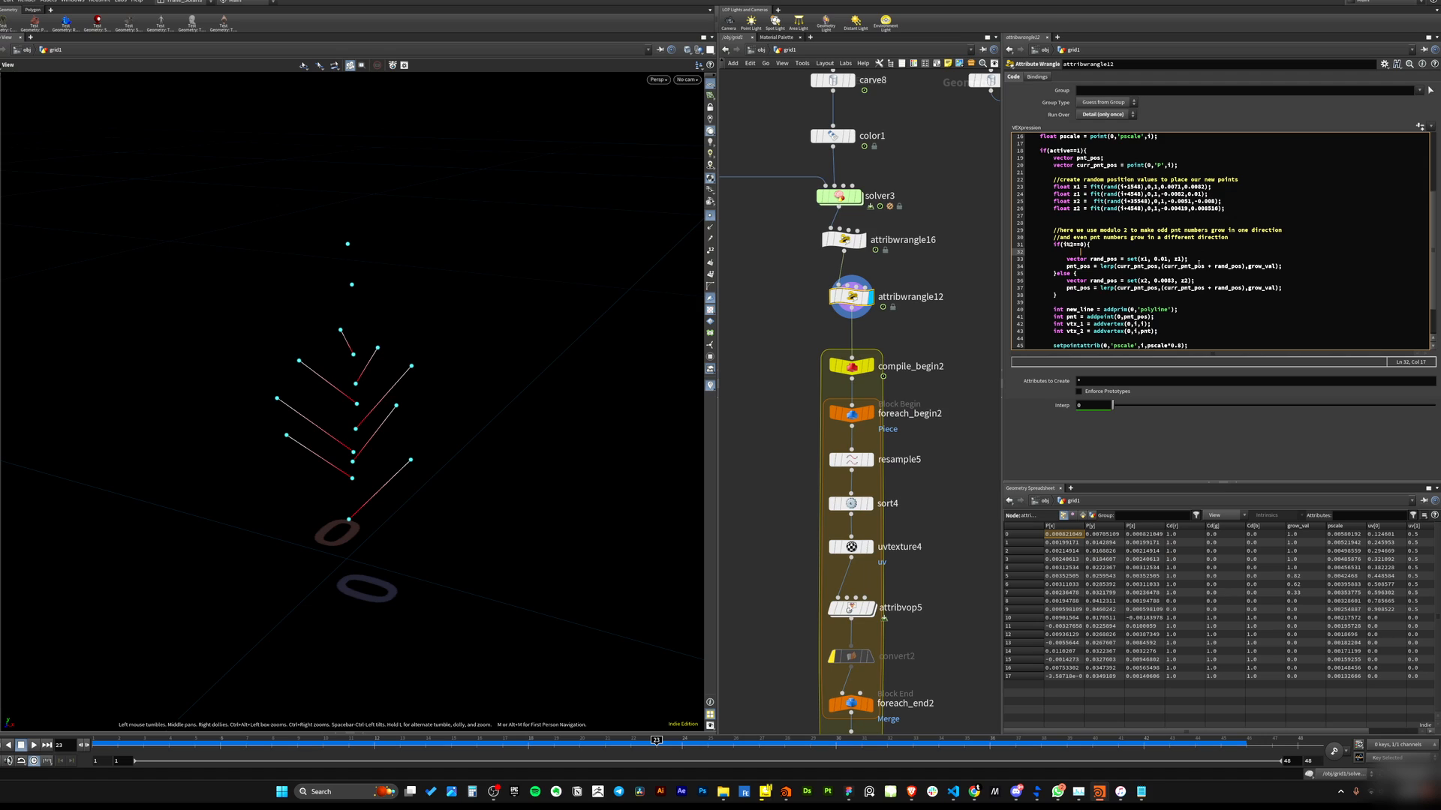
Insert blank lines around the if branch's pnt_pos lerp line to space out the code.
{"action": "left_click", "coordinate": [1190, 266]}
{"action": "left_click", "coordinate": [1192, 258]}
{"action": "key", "text": "Return"}
{"action": "left_click", "coordinate": [1292, 273]}
{"action": "key", "text": "Return"}
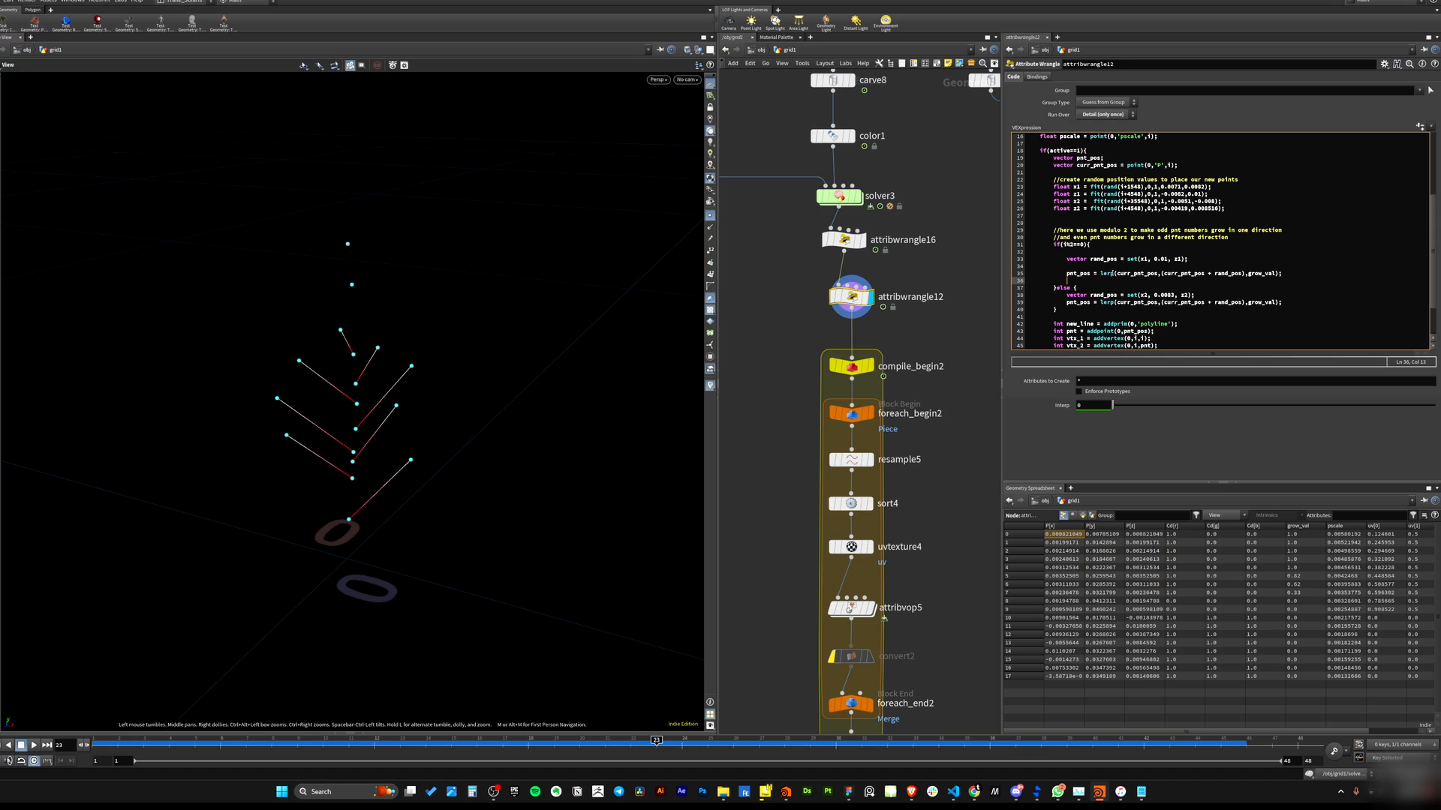
Examine attribwrangle16's pscale expression and the curr_pnt_pos argument of attribwrangle12's lerp call.
{"action": "left_click_drag", "start_coordinate": [1117, 273], "coordinate": [1159, 274]}
{"action": "double_click", "coordinate": [1098, 165]}
{"action": "left_click", "coordinate": [1124, 166]}
{"action": "left_click", "coordinate": [844, 239]}
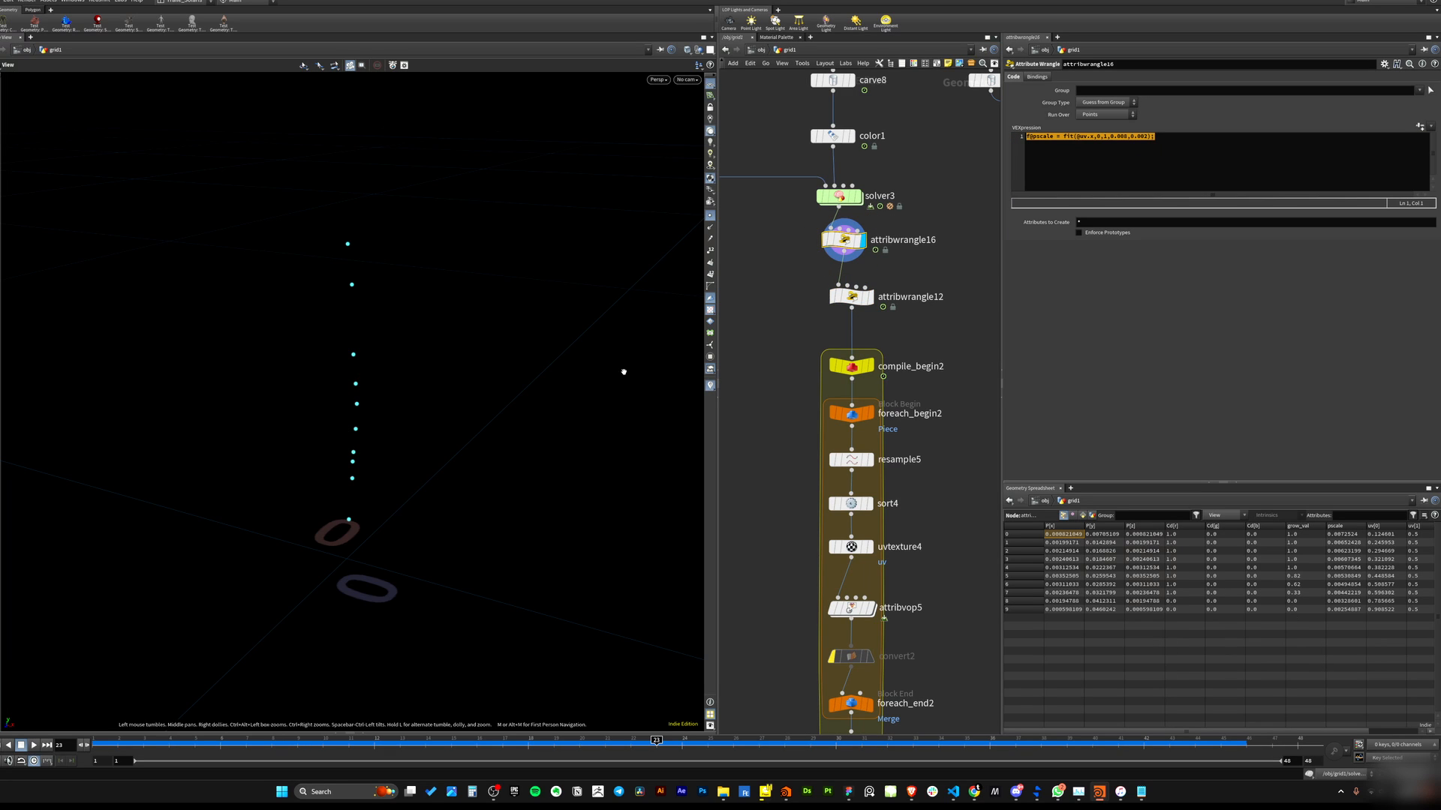
{"action": "left_click", "coordinate": [852, 297]}
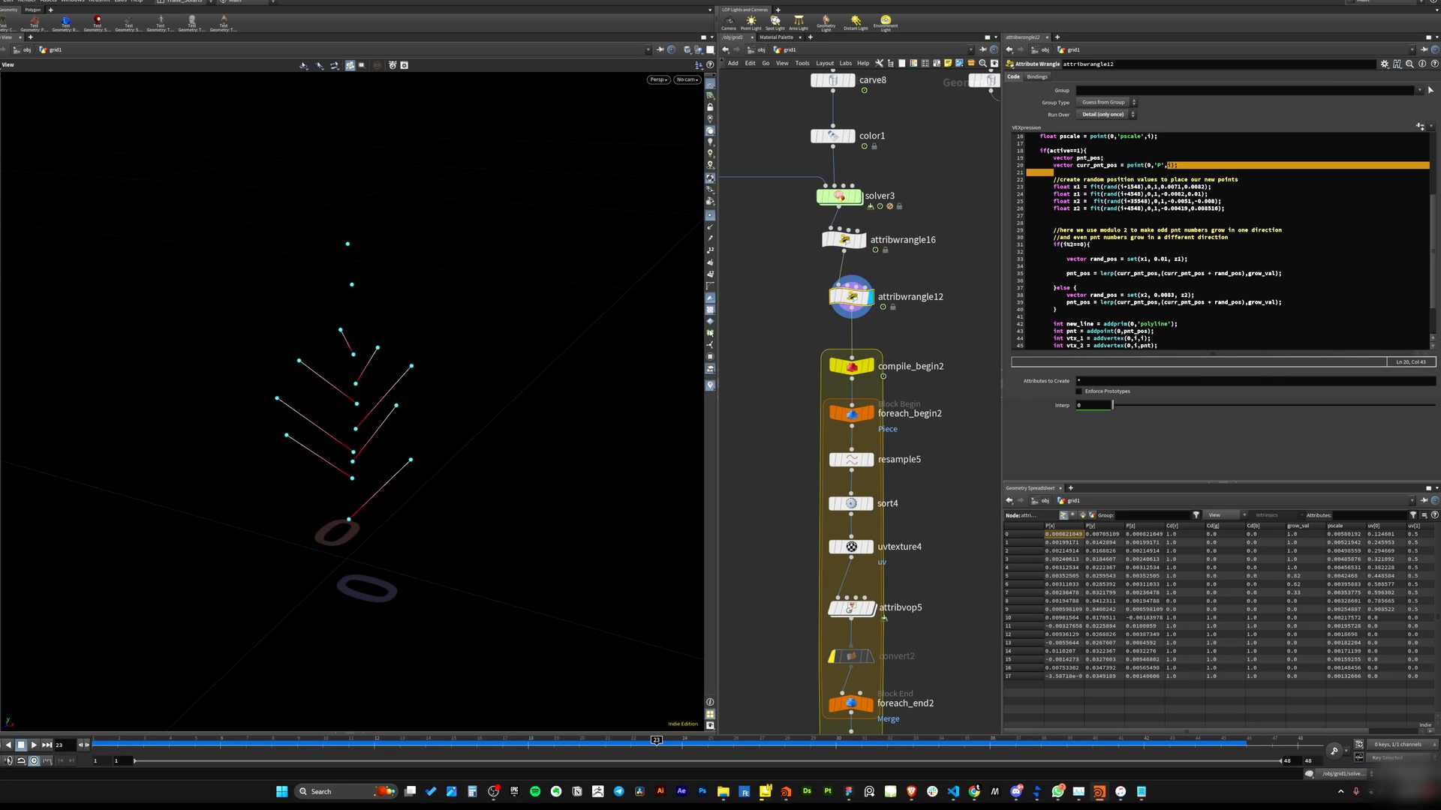
{"action": "left_click_drag", "start_coordinate": [1164, 274], "coordinate": [1204, 274]}
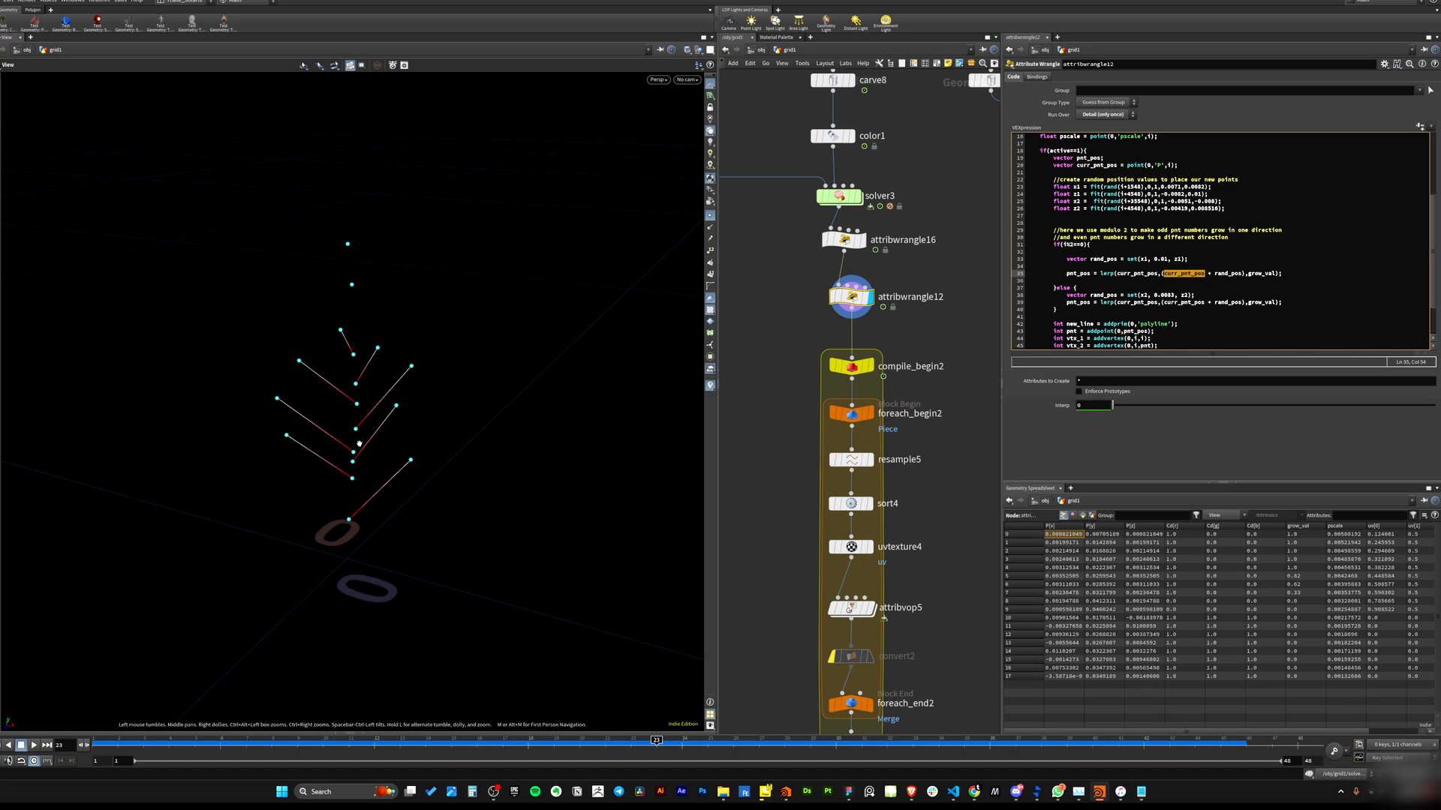
Highlight the curr_pnt_pos + rand_pos argument of the if branch's lerp call to examine it.
{"action": "left_click", "coordinate": [1210, 289]}
{"action": "double_click", "coordinate": [1119, 273]}
{"action": "left_click_drag", "start_coordinate": [1161, 273], "coordinate": [1246, 272]}
{"action": "left_click_drag", "start_coordinate": [351, 484], "coordinate": [348, 483]}
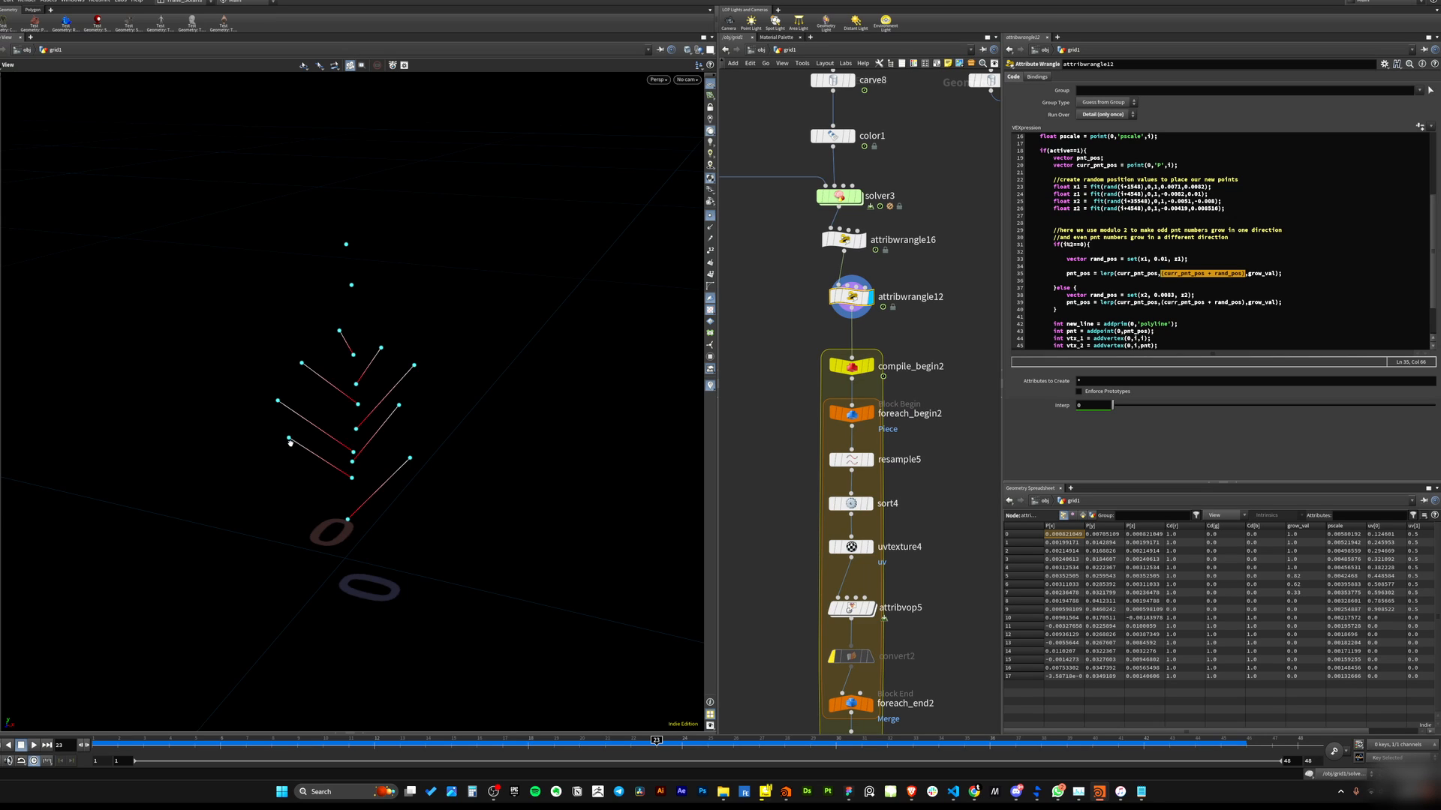
Remove curr_pnt_pos from the second lerp argument in the if branch, leaving only rand_pos.
{"action": "left_click", "coordinate": [1250, 277]}
{"action": "double_click", "coordinate": [1184, 274]}
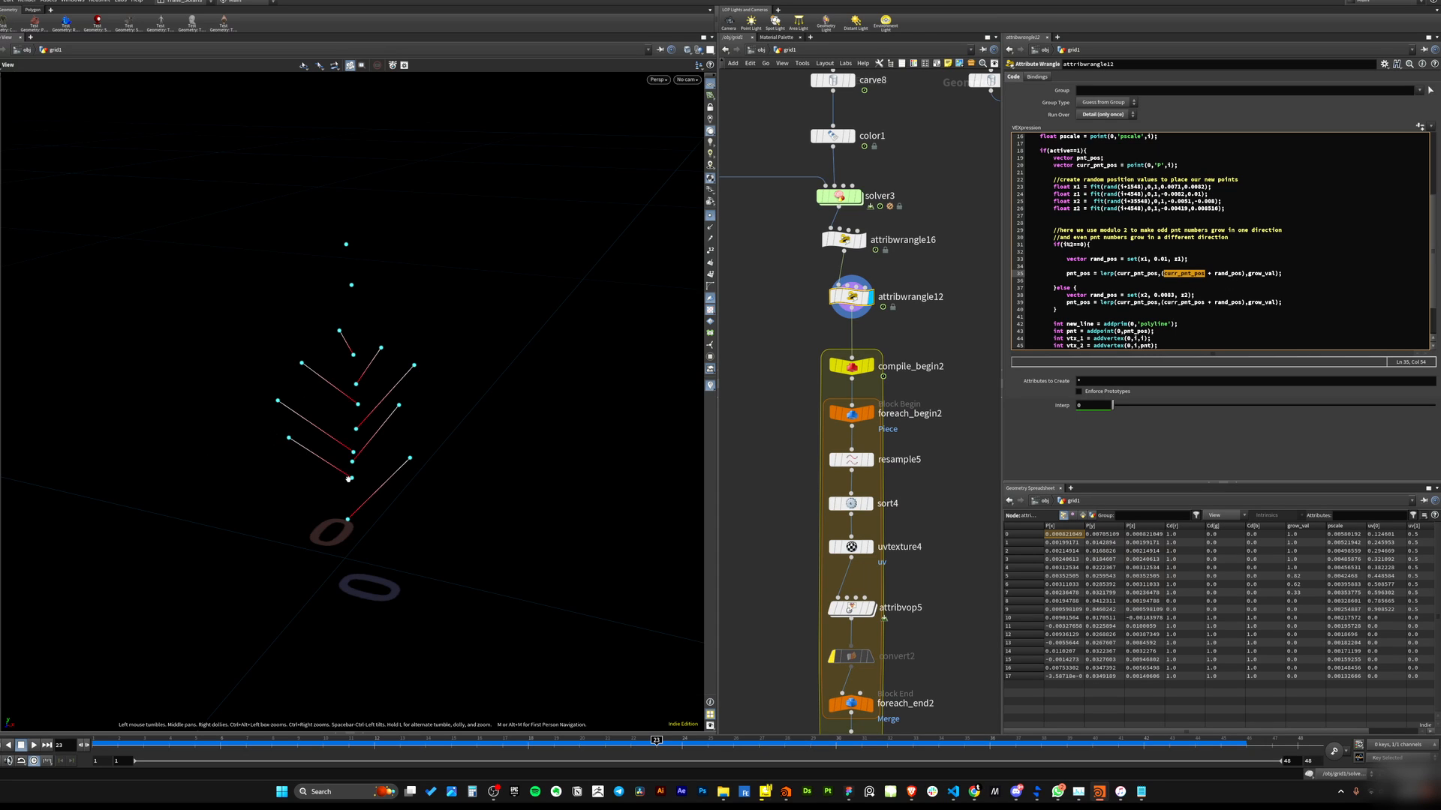
{"action": "left_click", "coordinate": [1234, 274]}
{"action": "left_click_drag", "start_coordinate": [1164, 274], "coordinate": [1211, 275]}
{"action": "left_click", "coordinate": [1215, 286]}
{"action": "left_click_drag", "start_coordinate": [1162, 274], "coordinate": [1211, 276]}
{"action": "key", "text": "BackSpace"}
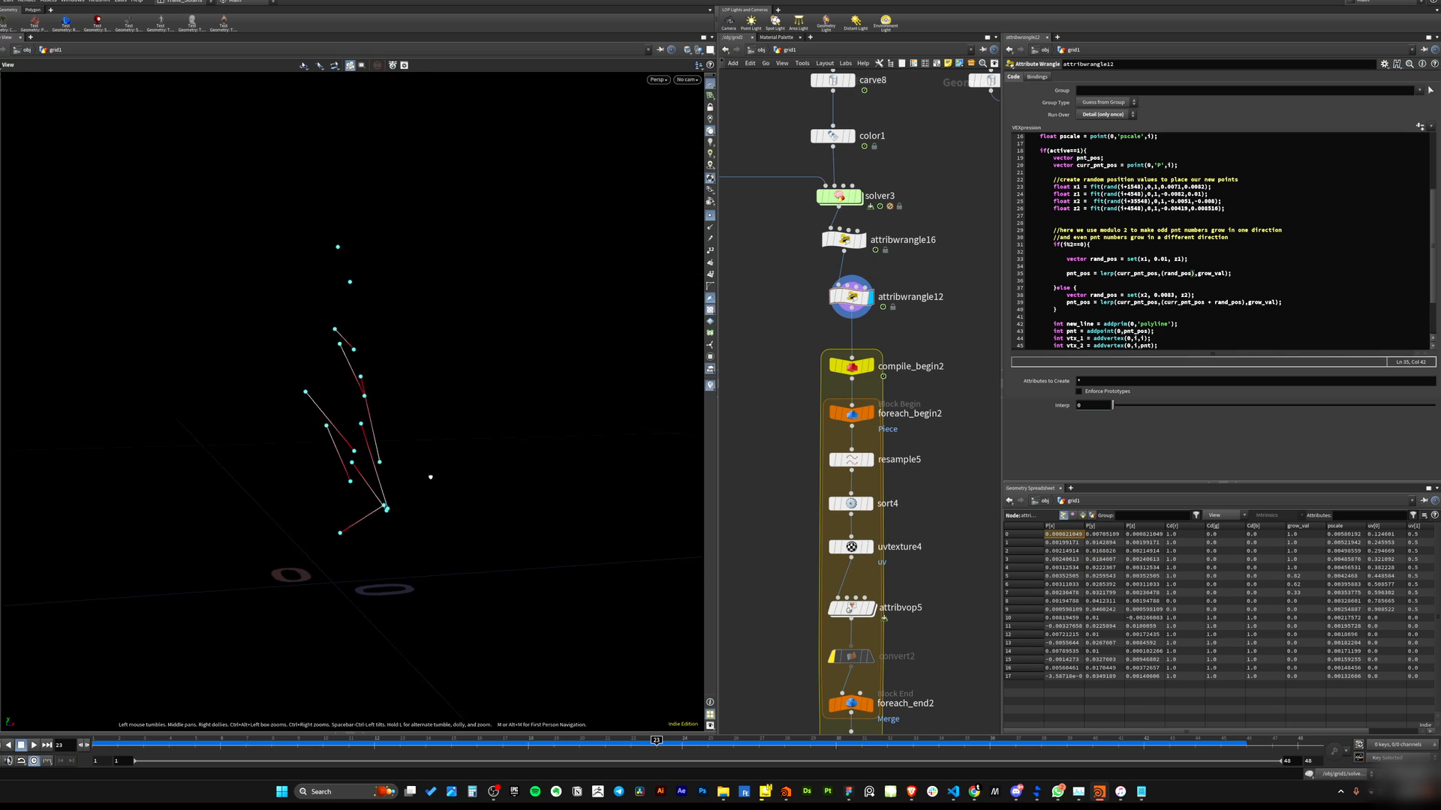
Orbit the viewport to inspect the branches, then undo the lerp argument edit.
{"action": "left_click_drag", "start_coordinate": [430, 477], "coordinate": [362, 476]}
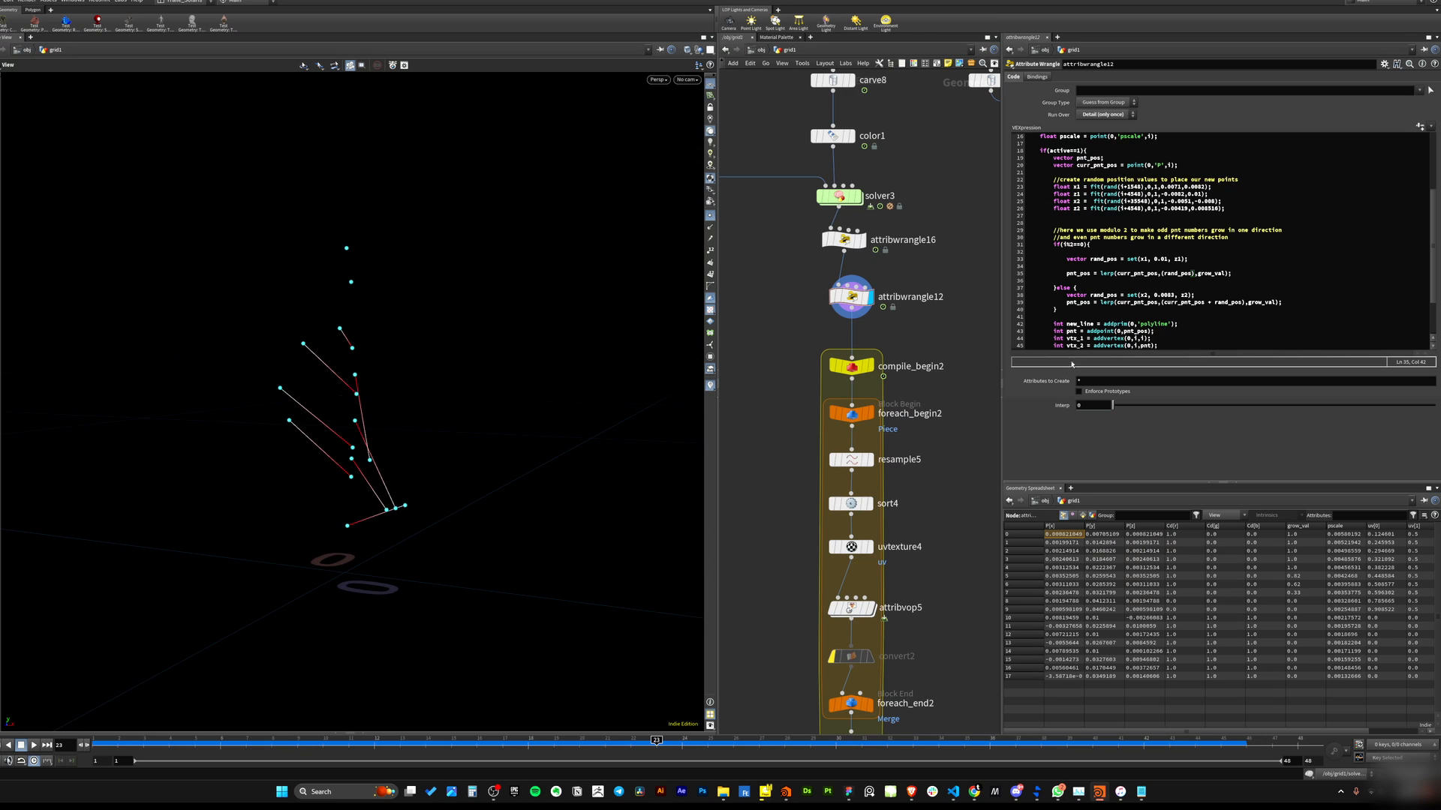
{"action": "mouse_move", "coordinate": [1164, 274]}
{"action": "left_mouse_down"}
{"action": "mouse_move", "coordinate": [1193, 275]}
{"action": "mouse_move", "coordinate": [1185, 259]}
{"action": "left_mouse_up"}
{"action": "key", "text": "Down"}
{"action": "key", "text": "Down"}
{"action": "key", "text": "Down"}
{"action": "key", "text": "Down"}
{"action": "key", "text": "Down"}
{"action": "key", "text": "Down"}
{"action": "key", "text": "Down"}
{"action": "key", "text": "Down"}
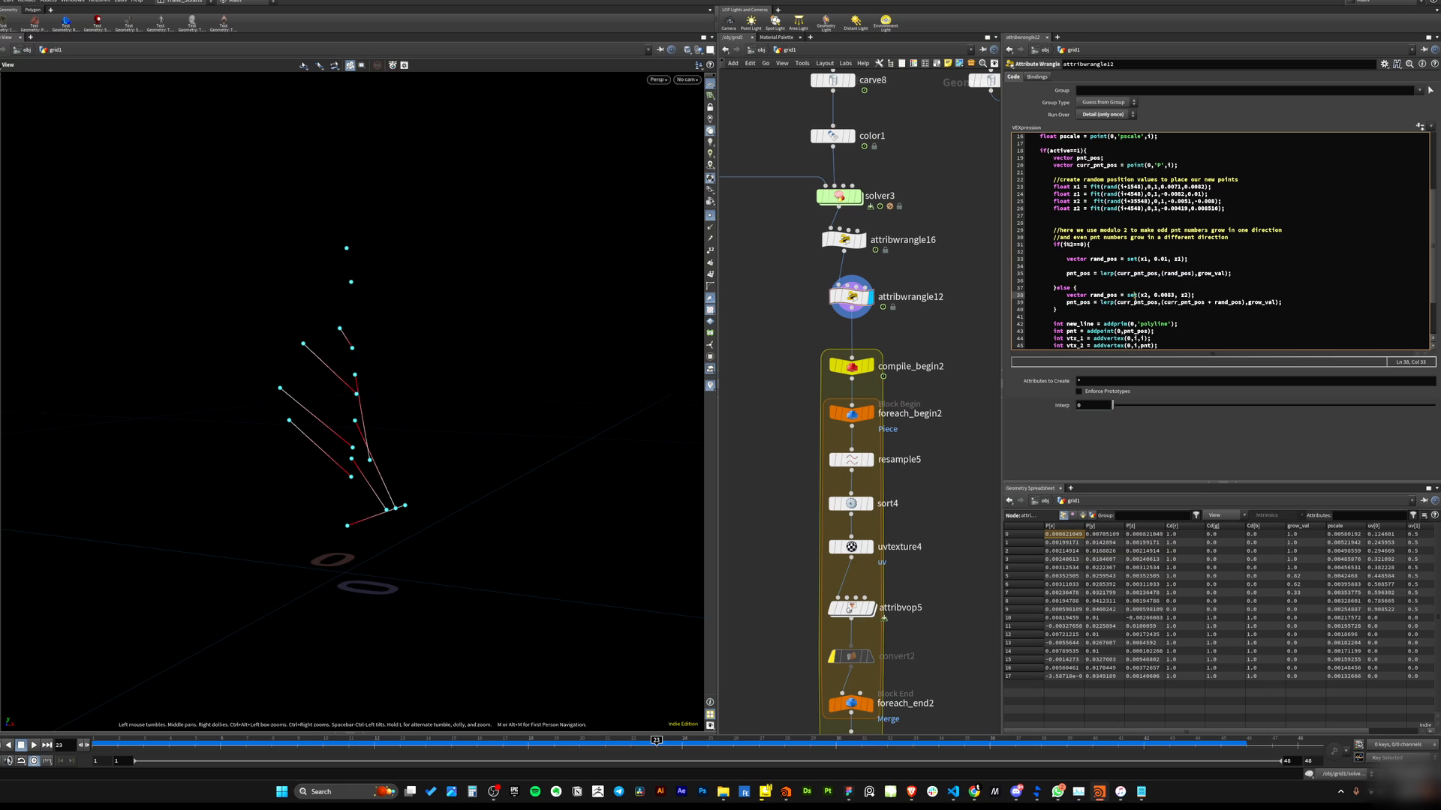
{"action": "left_click_drag", "start_coordinate": [375, 562], "coordinate": [345, 564]}
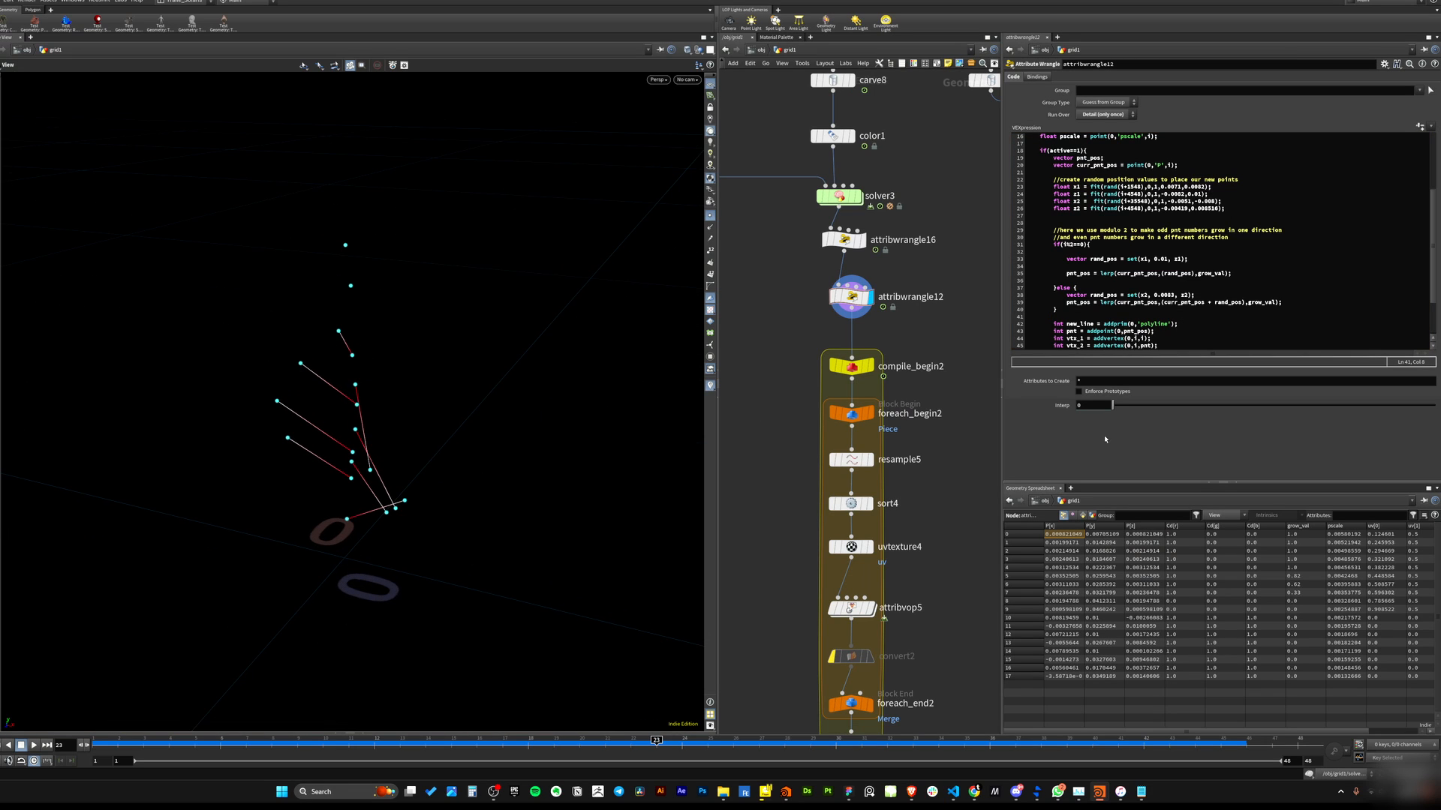
{"action": "left_click", "coordinate": [1090, 259]}
{"action": "key", "text": "shift+End"}
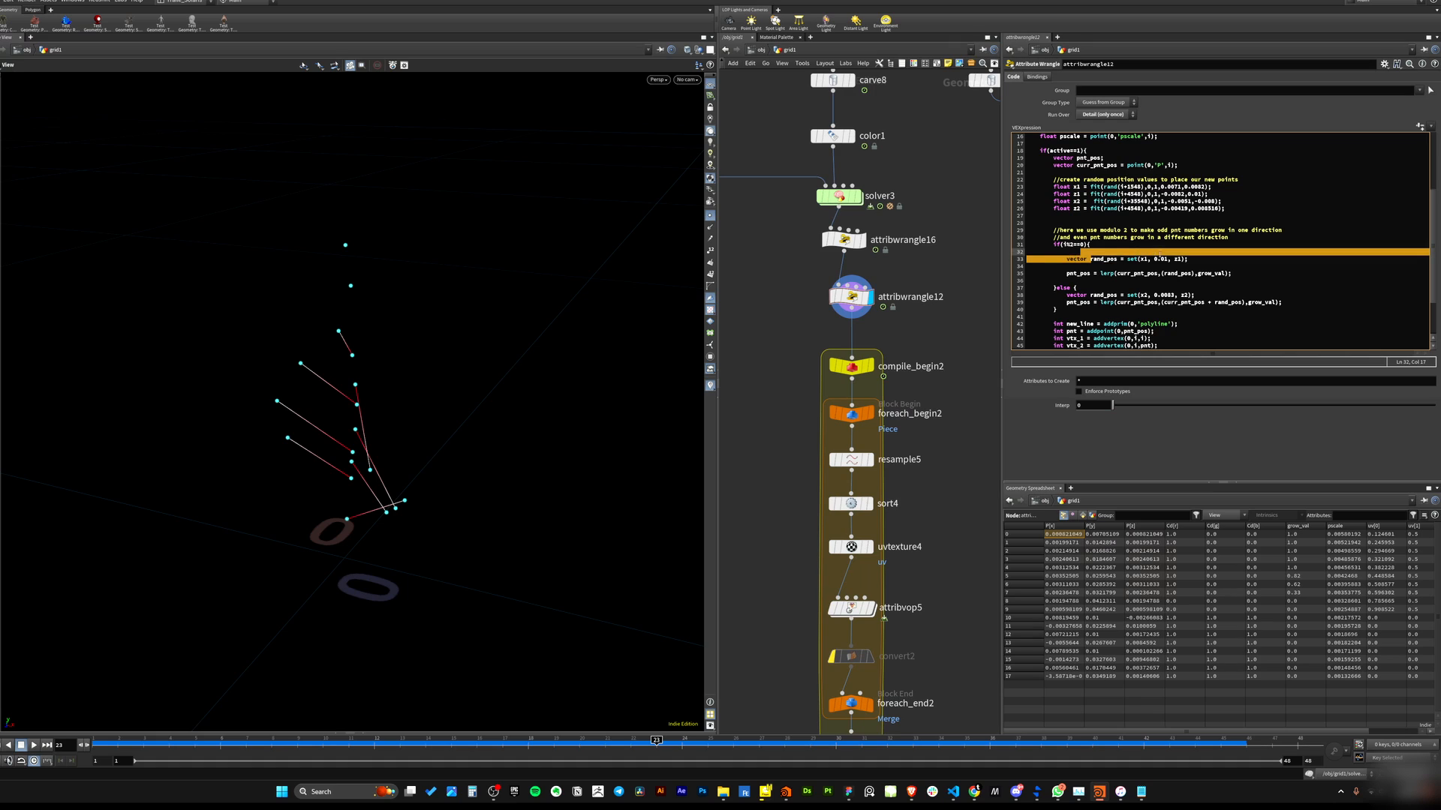
{"action": "left_click_drag", "start_coordinate": [331, 561], "coordinate": [371, 474]}
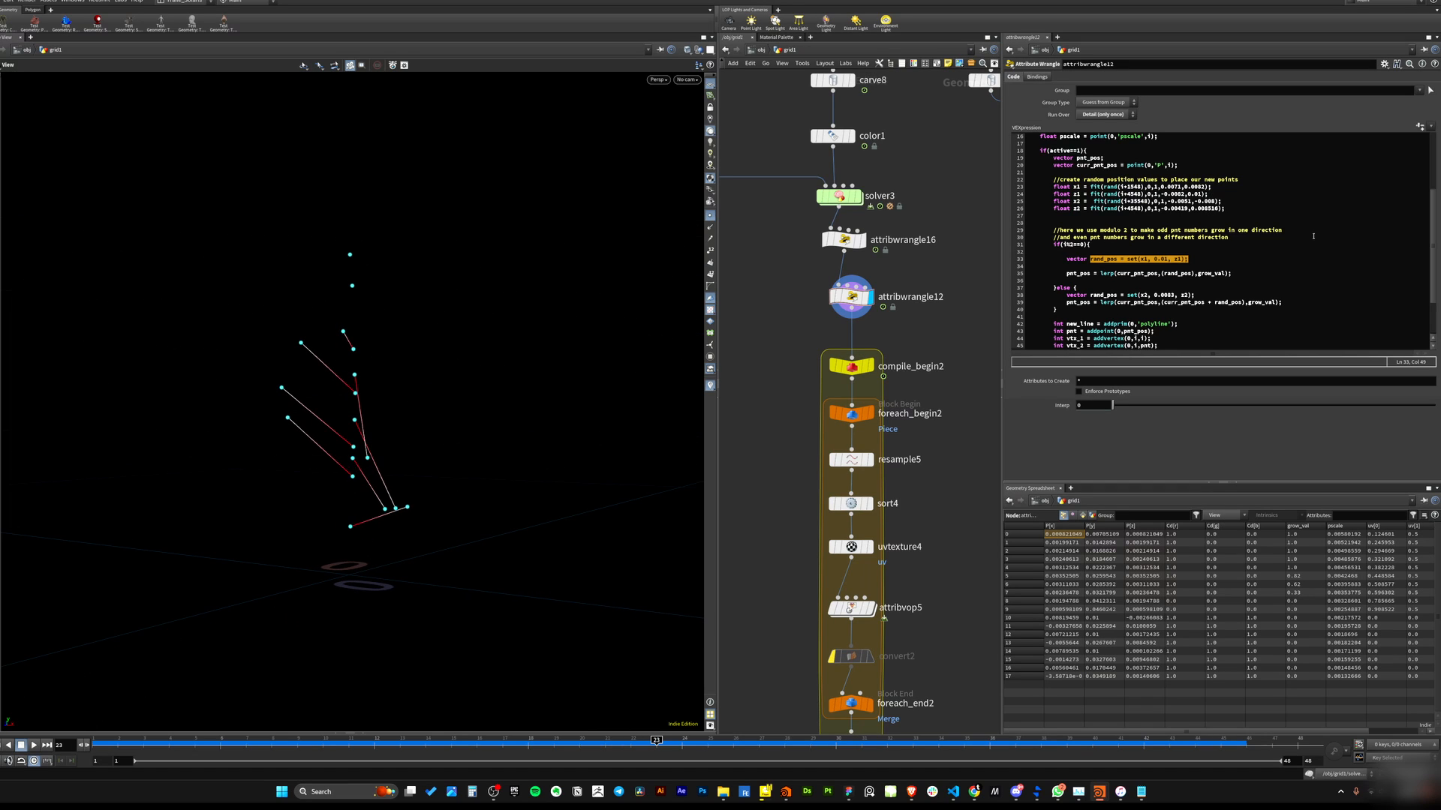
{"action": "left_click", "coordinate": [1226, 263]}
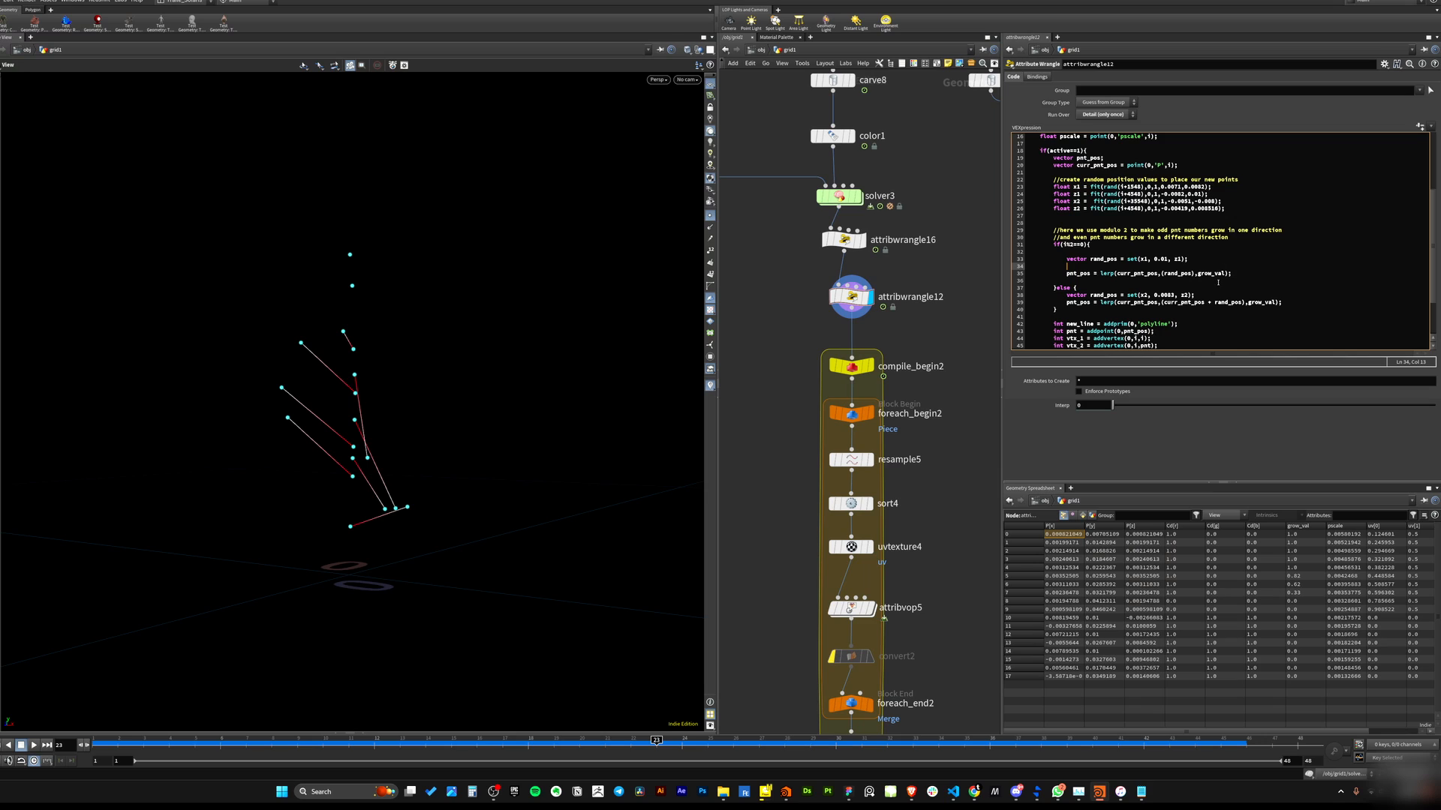
{"action": "key", "text": "ctrl+z"}
Examine the rand_pos definition in the if branch while orbiting around the growth in the viewport.
{"action": "left_click", "coordinate": [1212, 279]}
{"action": "left_click_drag", "start_coordinate": [353, 442], "coordinate": [351, 472]}
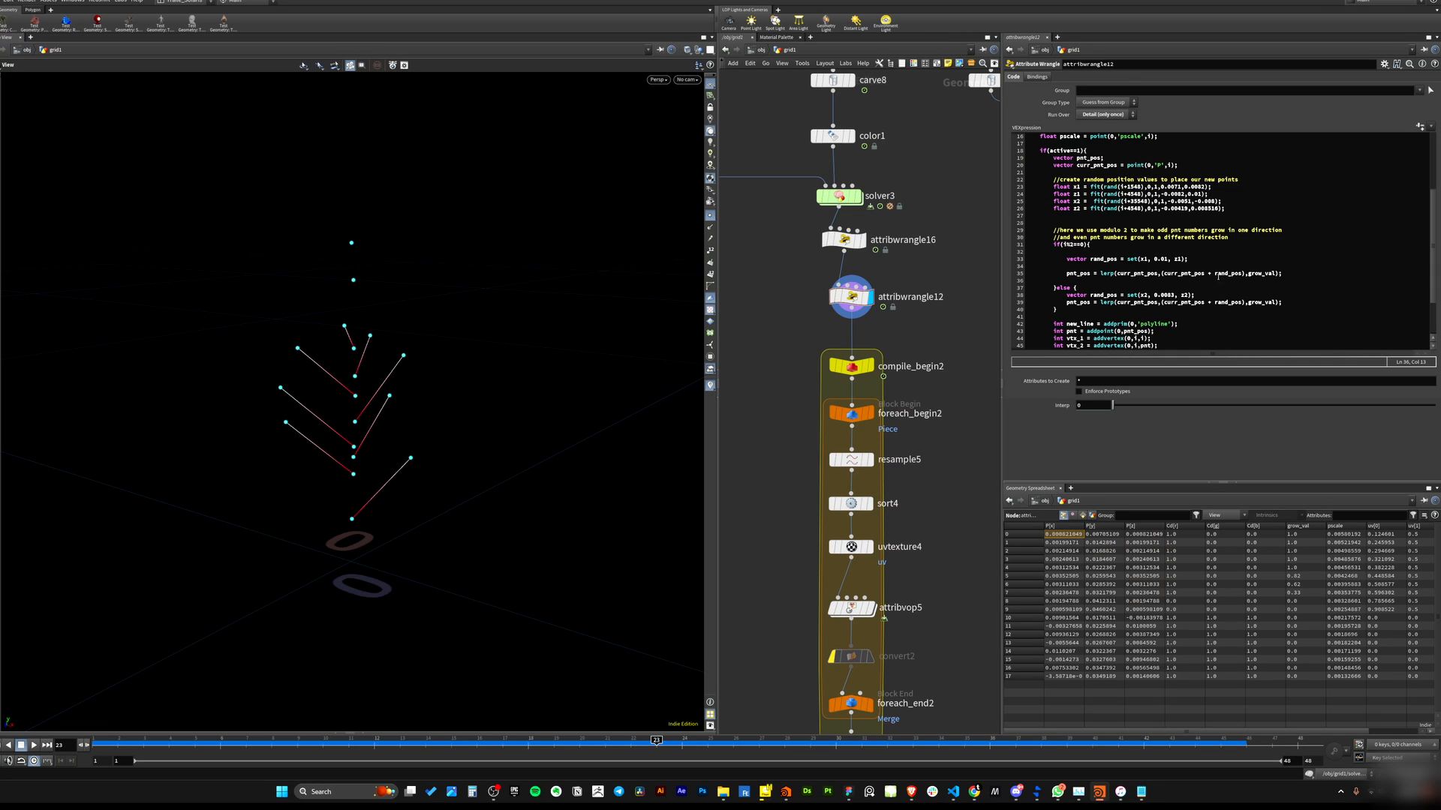
{"action": "left_click_drag", "start_coordinate": [1090, 259], "coordinate": [1187, 259]}
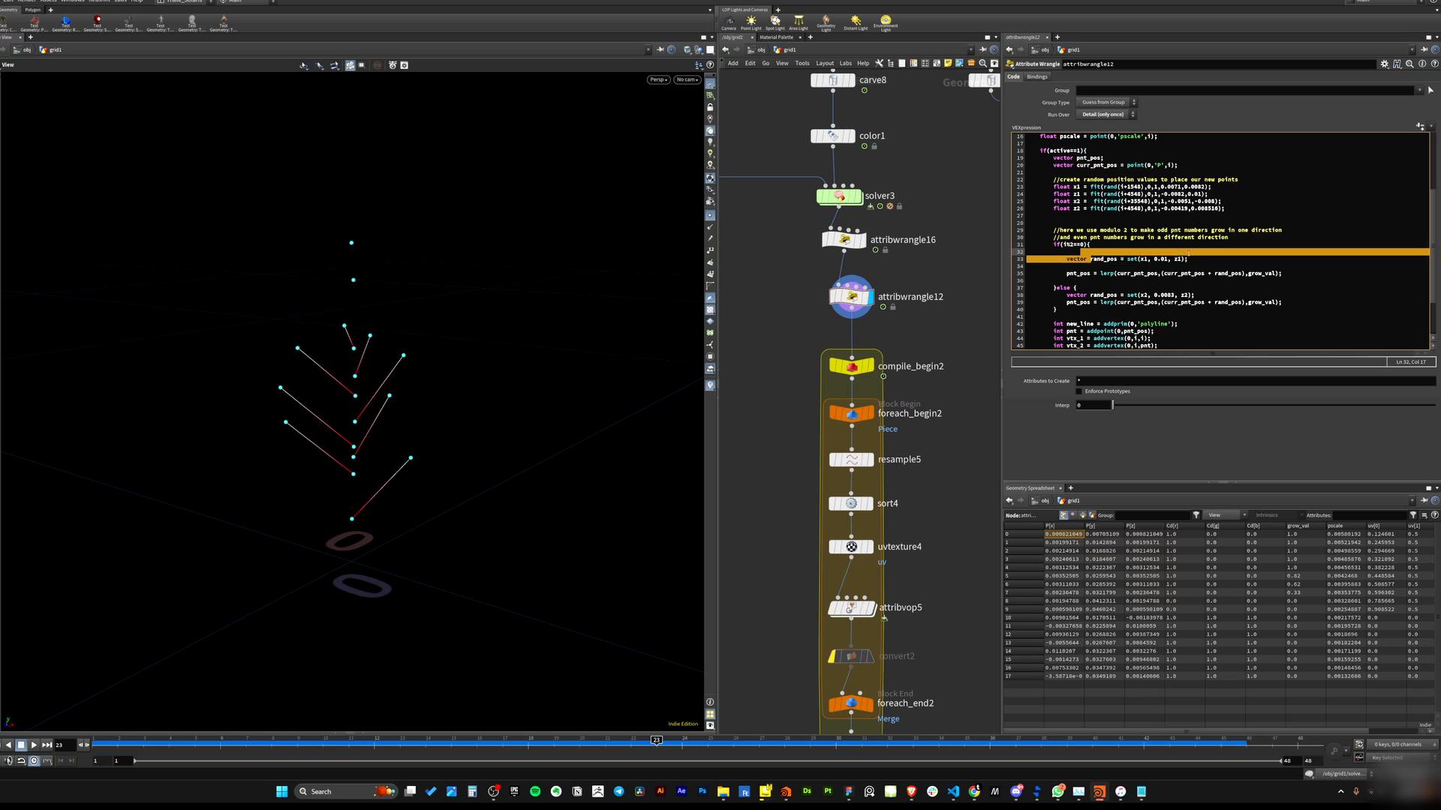
{"action": "left_click_drag", "start_coordinate": [353, 475], "coordinate": [358, 473]}
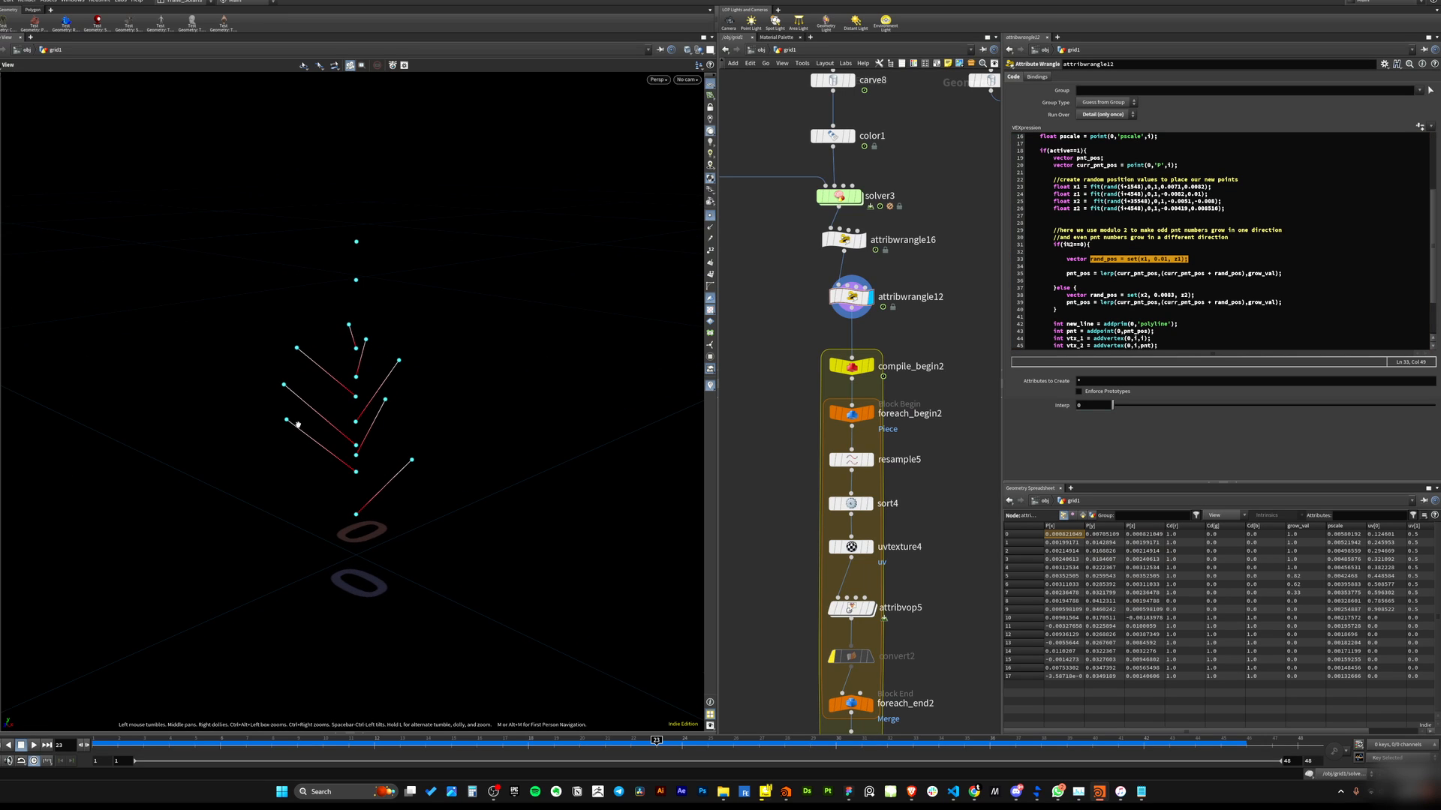
{"action": "left_click_drag", "start_coordinate": [298, 425], "coordinate": [286, 422]}
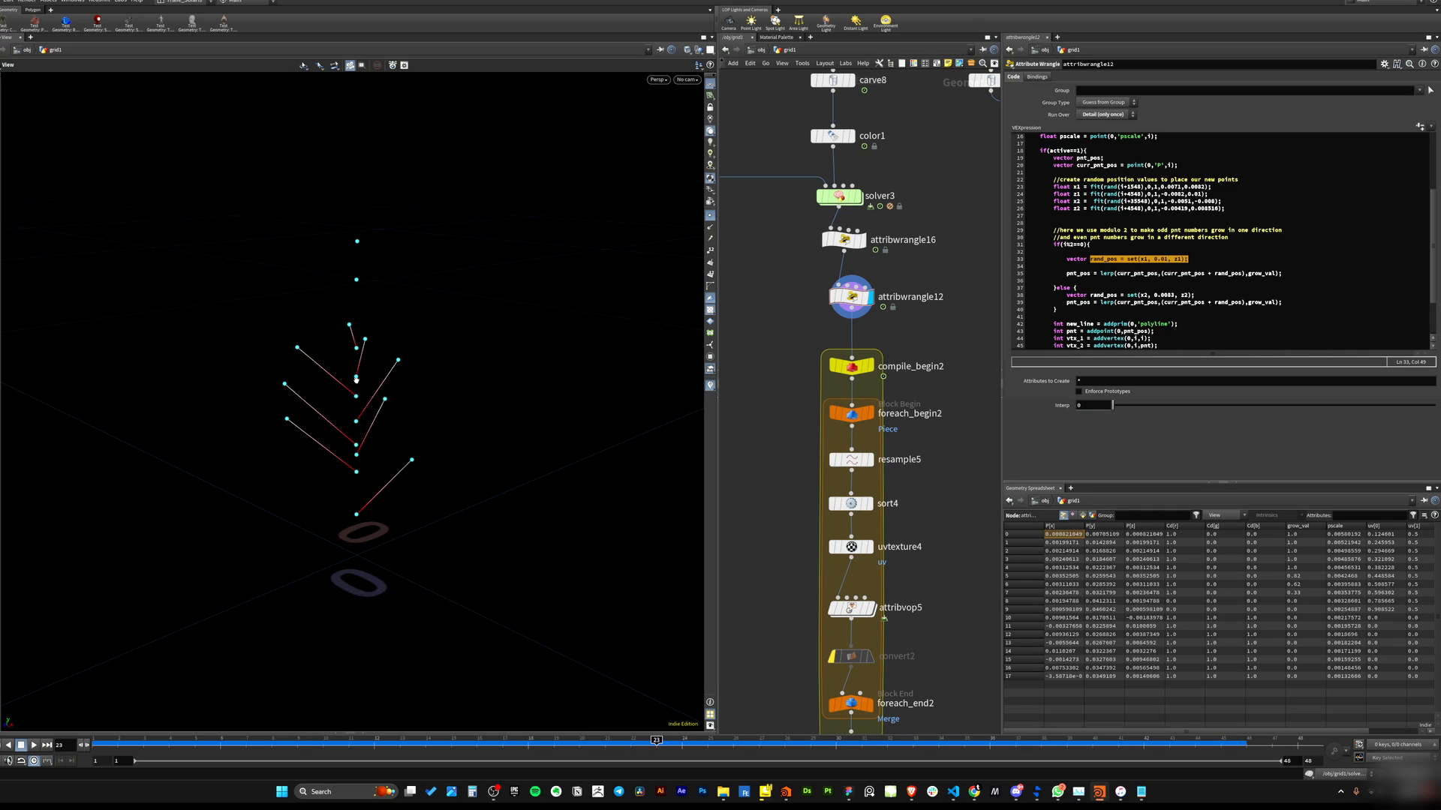
{"action": "left_click_drag", "start_coordinate": [367, 491], "coordinate": [386, 445]}
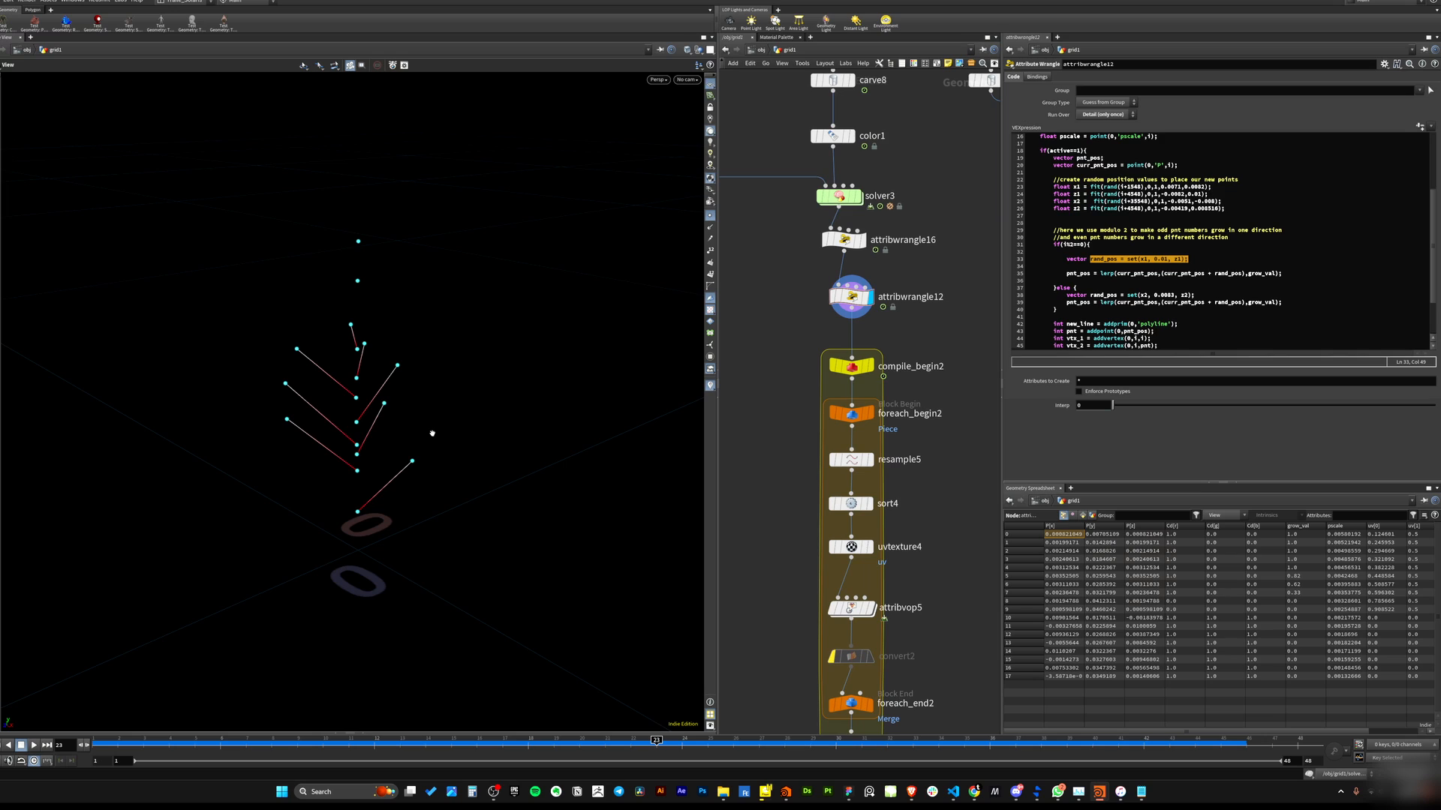
{"action": "left_click_drag", "start_coordinate": [370, 462], "coordinate": [372, 407]}
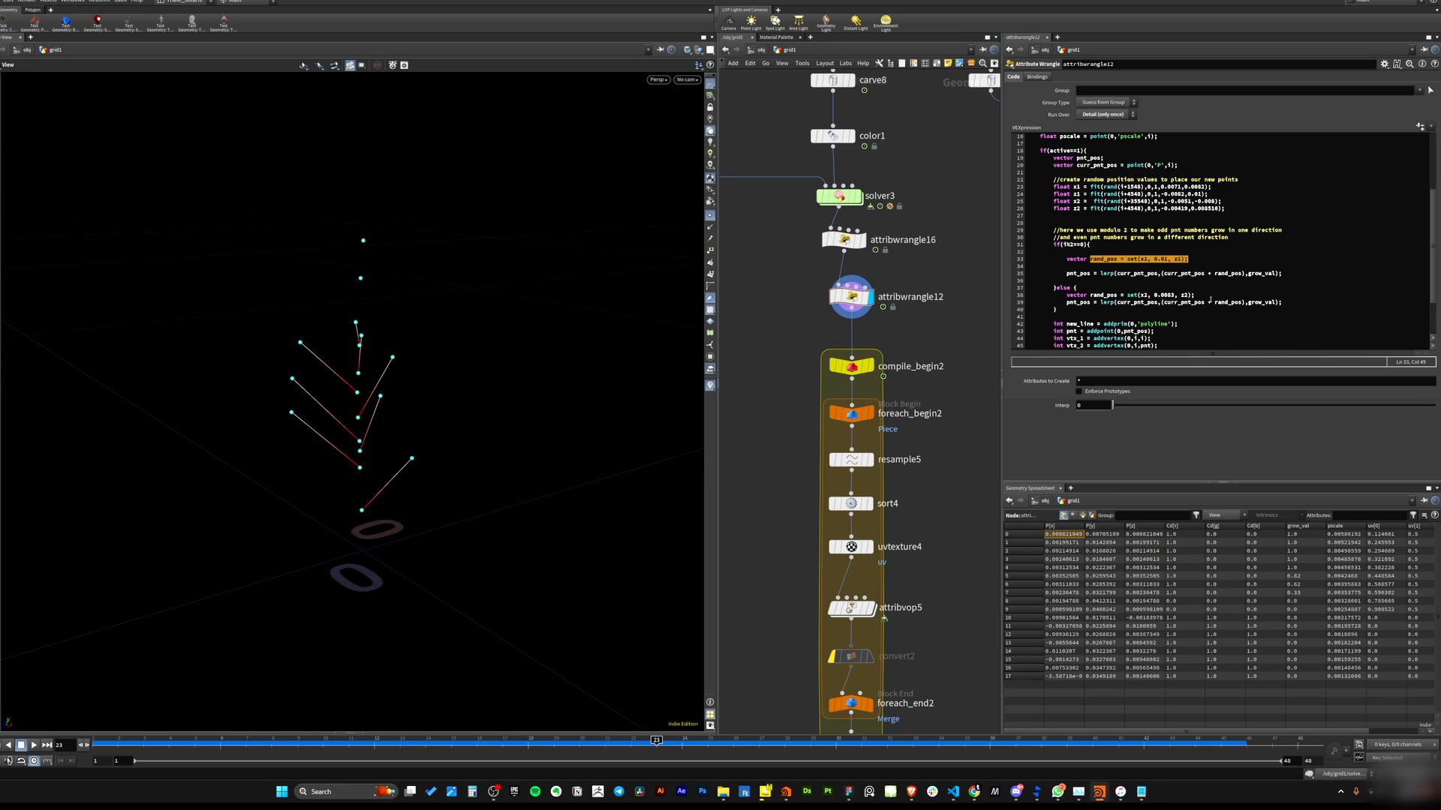
Highlight grow_val in the lerp call and compare it with the amount parameter in the lerp documentation.
{"action": "left_click", "coordinate": [1164, 259]}
{"action": "left_click_drag", "start_coordinate": [1160, 273], "coordinate": [1274, 276]}
{"action": "left_click", "coordinate": [1241, 293]}
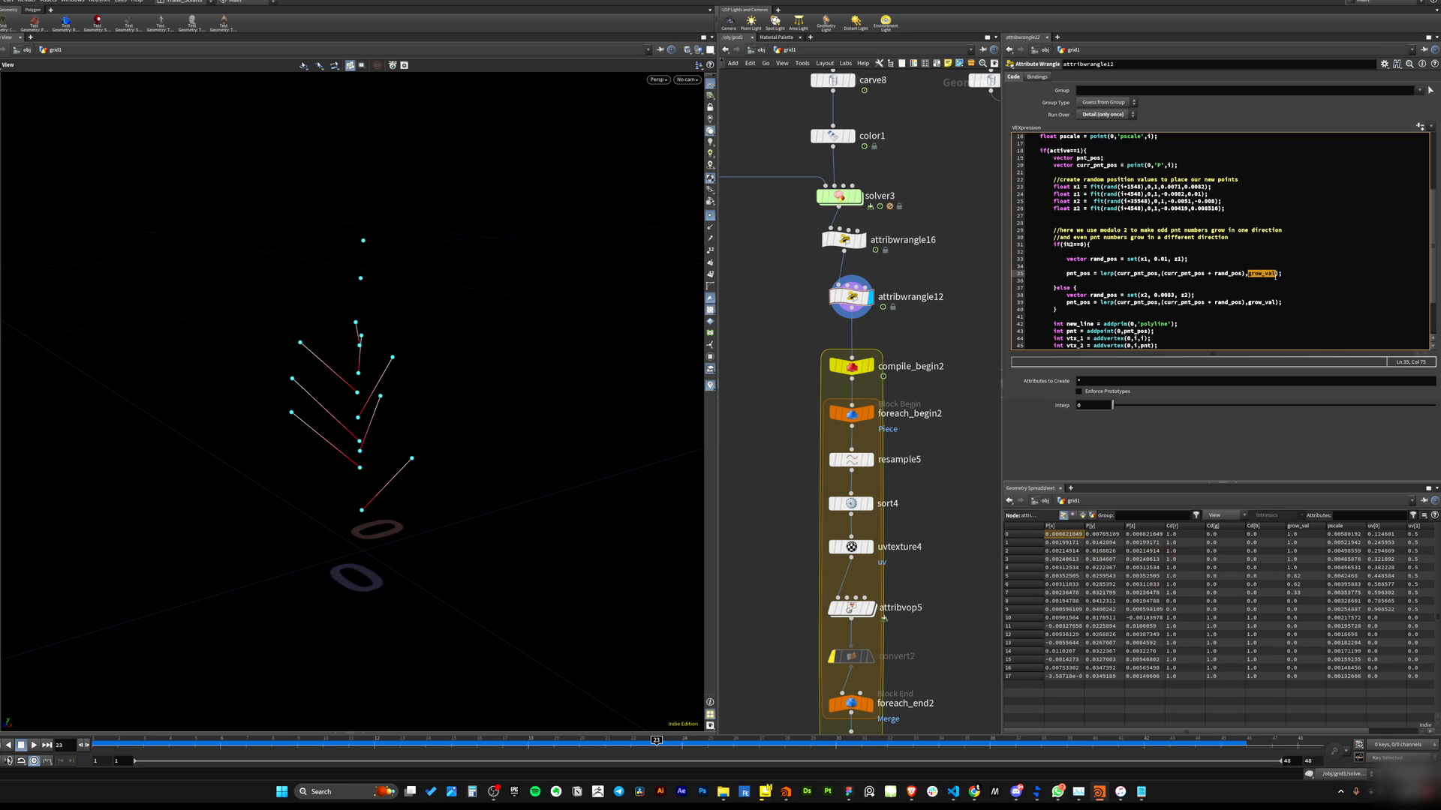
{"action": "mouse_move", "coordinate": [973, 792]}
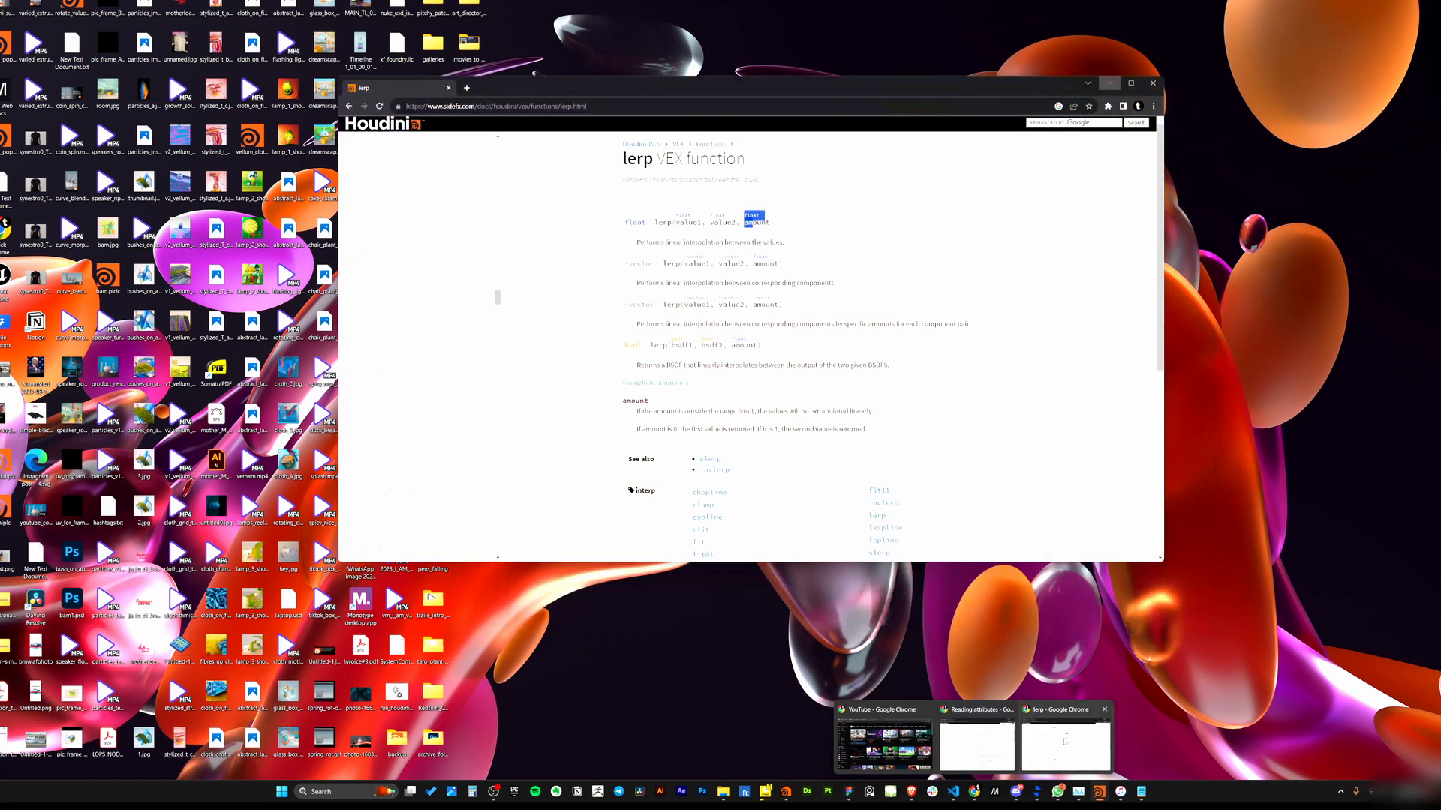
{"action": "left_click", "coordinate": [1065, 743]}
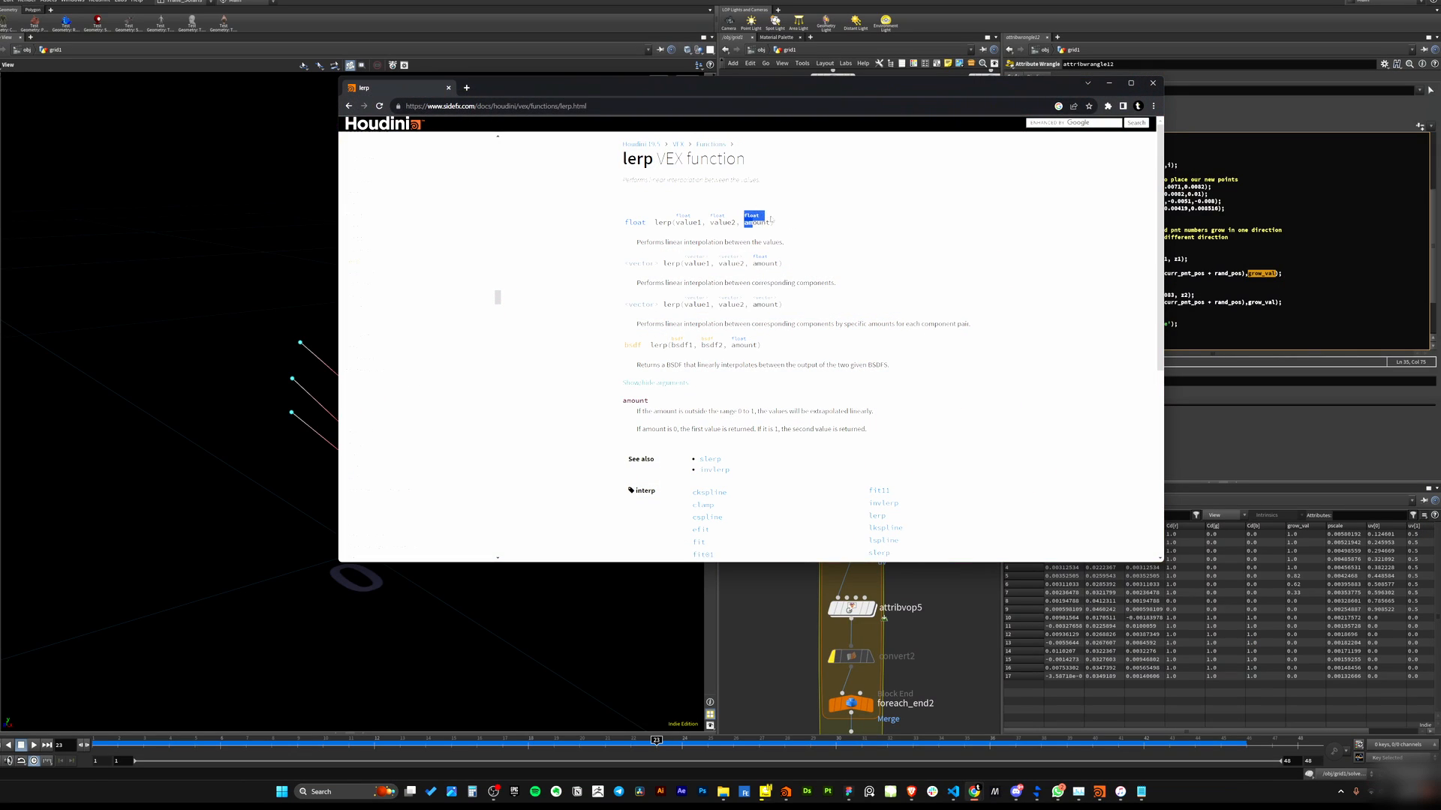
{"action": "left_click", "coordinate": [601, 221]}
{"action": "left_click_drag", "start_coordinate": [673, 222], "coordinate": [737, 222]}
{"action": "left_click", "coordinate": [753, 245]}
{"action": "double_click", "coordinate": [754, 222]}
{"action": "left_click", "coordinate": [1247, 285]}
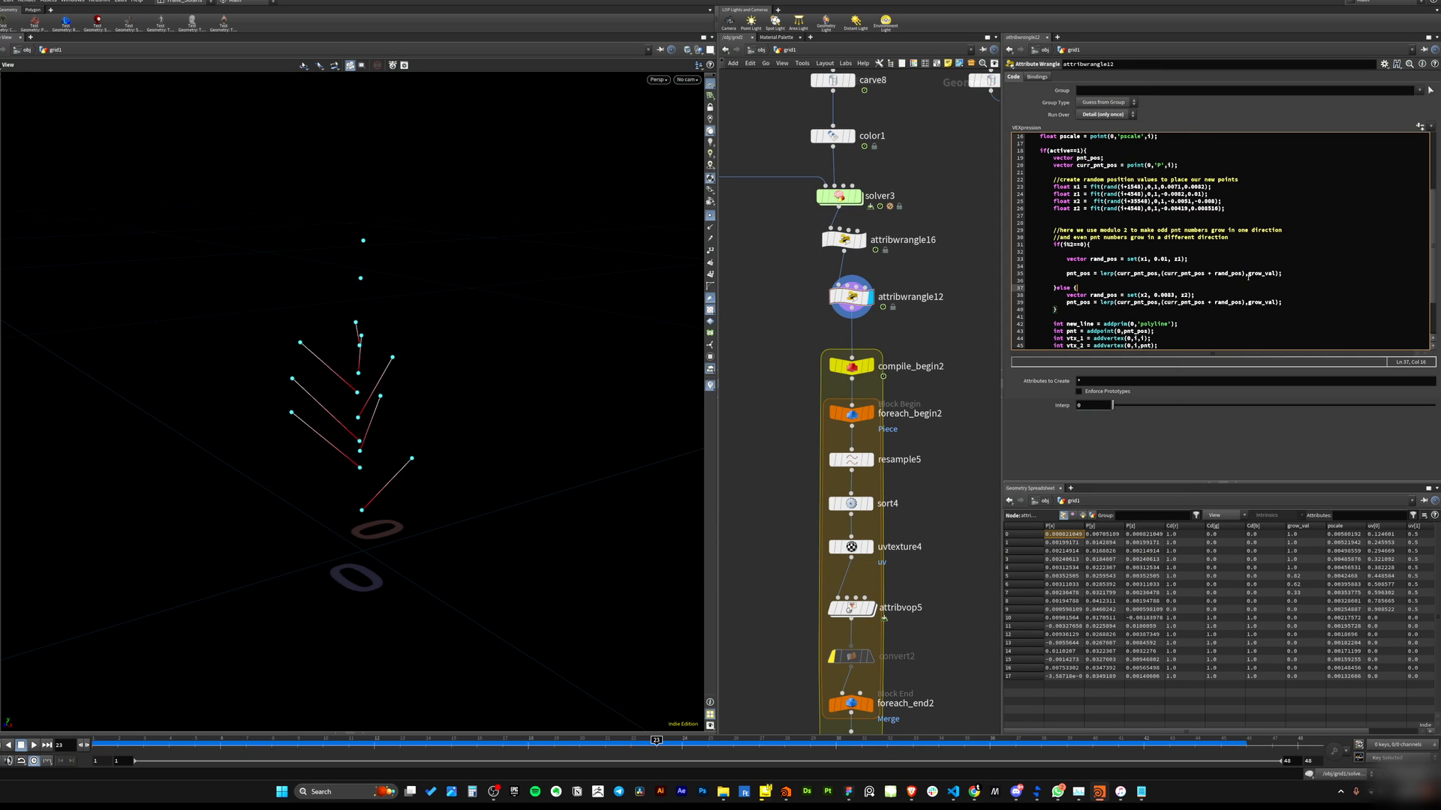
Dive into solver3 to review the attribwrangle1 grow_val code, then return to attribwrangle12.
{"action": "left_click_drag", "start_coordinate": [1249, 273], "coordinate": [1273, 273]}
{"action": "scroll", "coordinate": [1120, 237], "scroll_direction": "up", "scroll_amount": 2}
{"action": "scroll", "coordinate": [1142, 279], "scroll_direction": "up", "scroll_amount": 3}
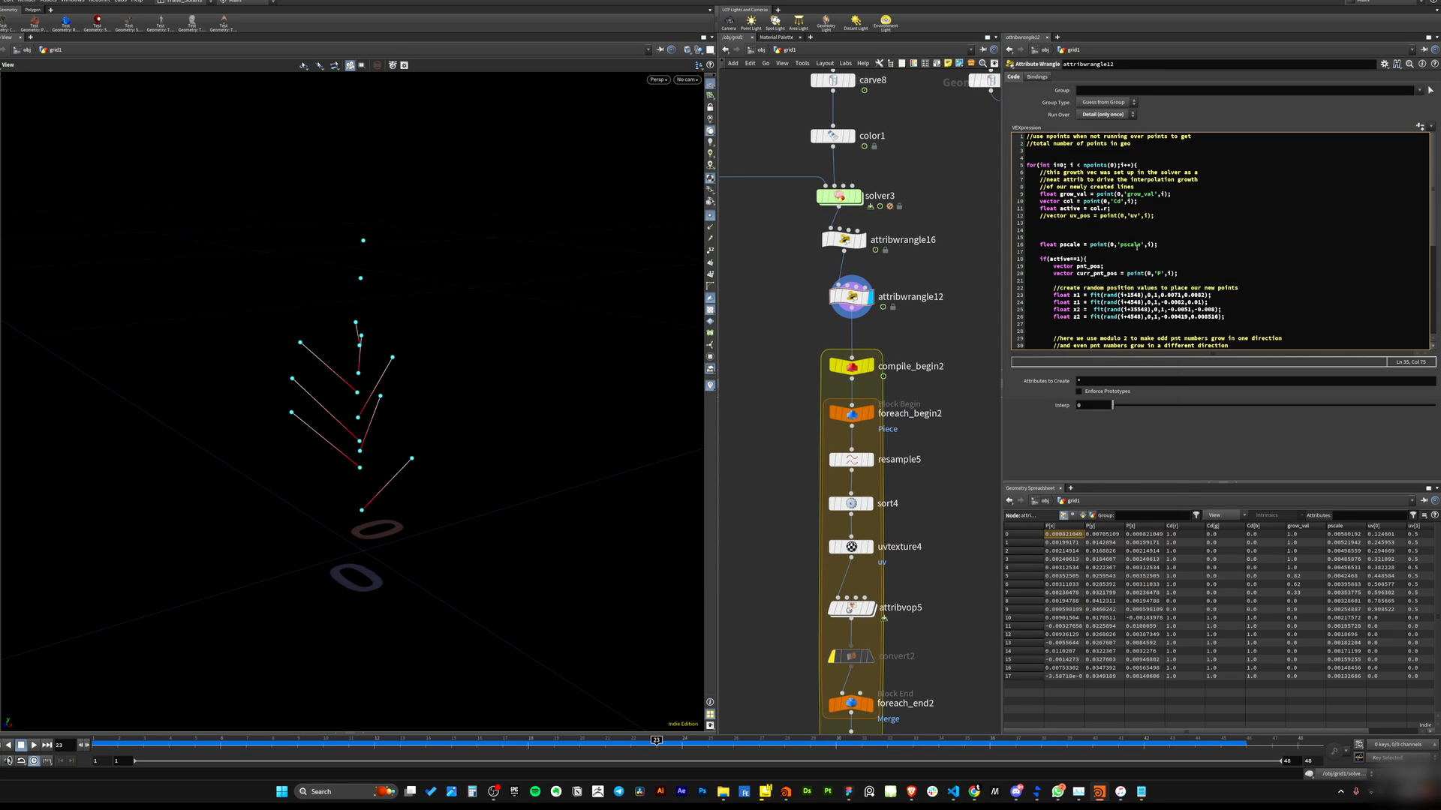
{"action": "scroll", "coordinate": [1069, 221], "scroll_direction": "down", "scroll_amount": 2}
{"action": "middle_click_drag", "start_coordinate": [796, 211], "coordinate": [798, 285]}
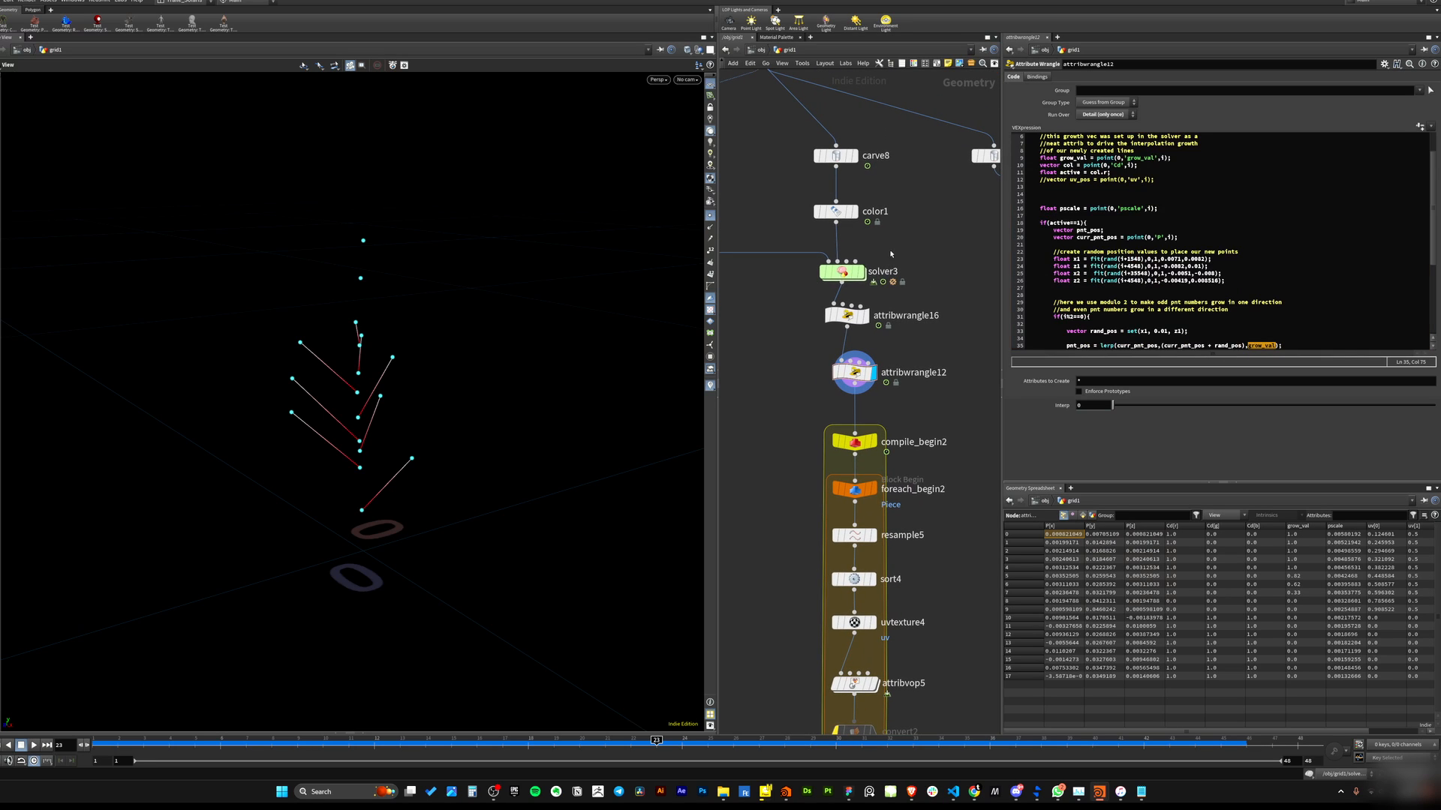
{"action": "left_click", "coordinate": [834, 278]}
{"action": "double_click", "coordinate": [838, 272]}
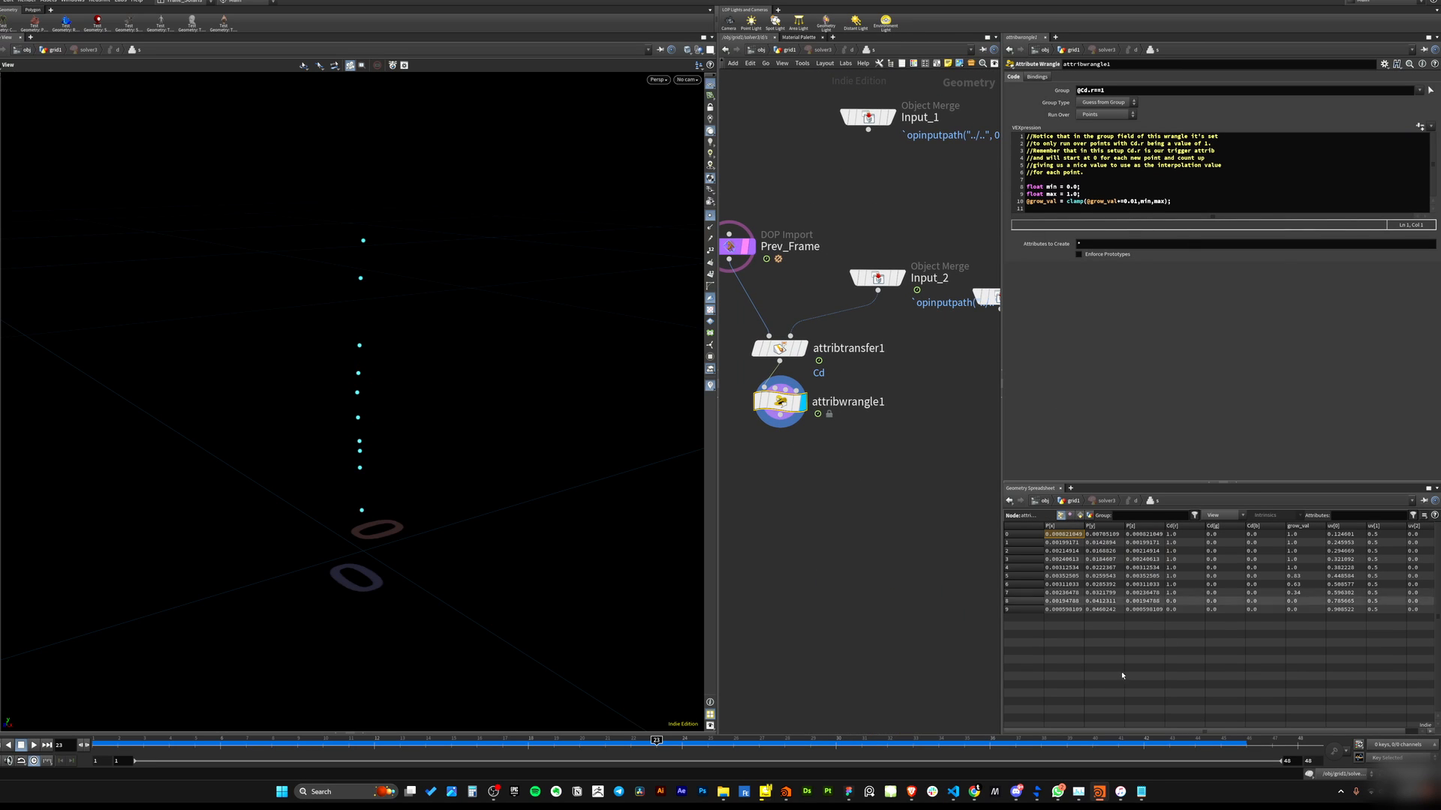
{"action": "middle_click_drag", "start_coordinate": [767, 448], "coordinate": [821, 422]}
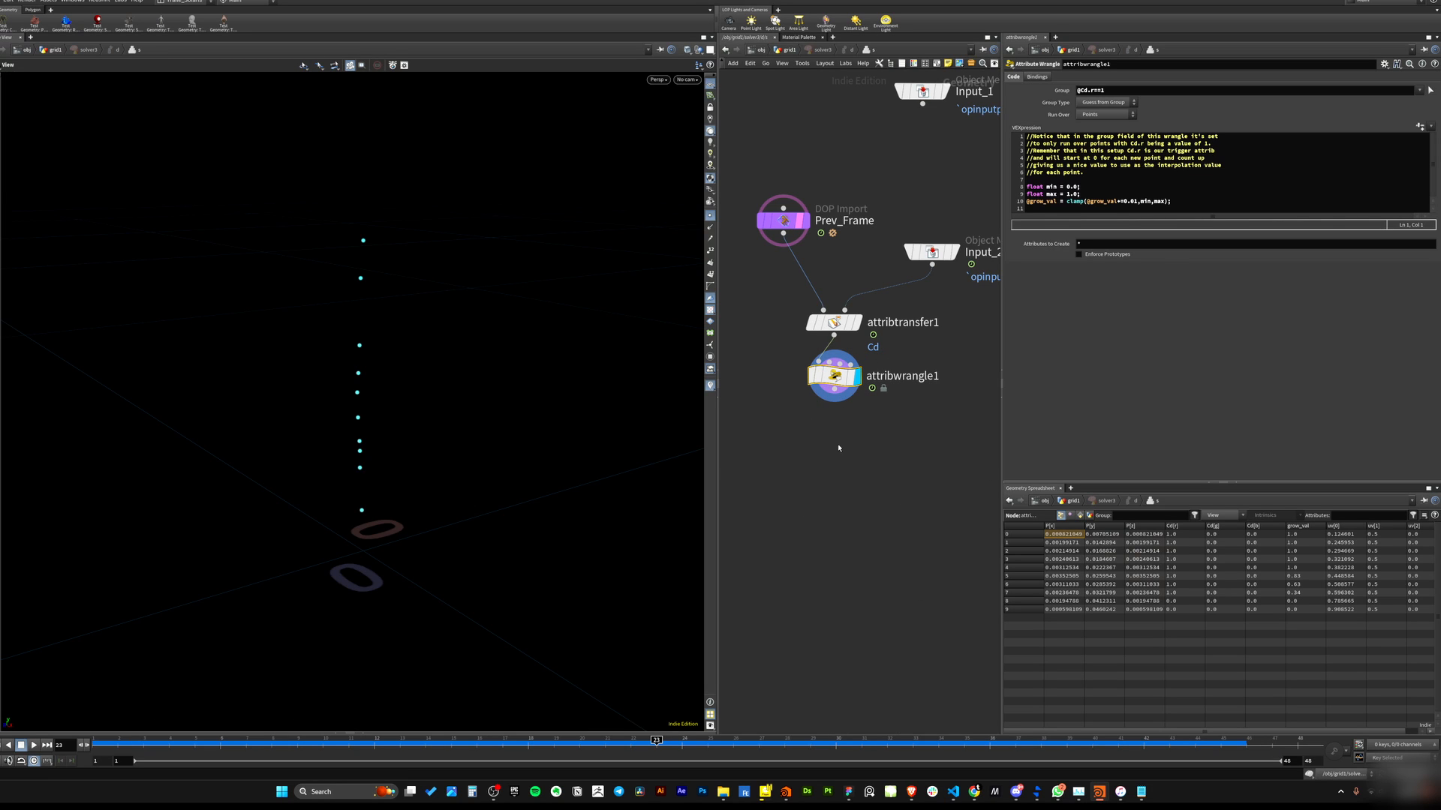
{"action": "key", "text": "u"}
{"action": "left_click", "coordinate": [826, 325]}
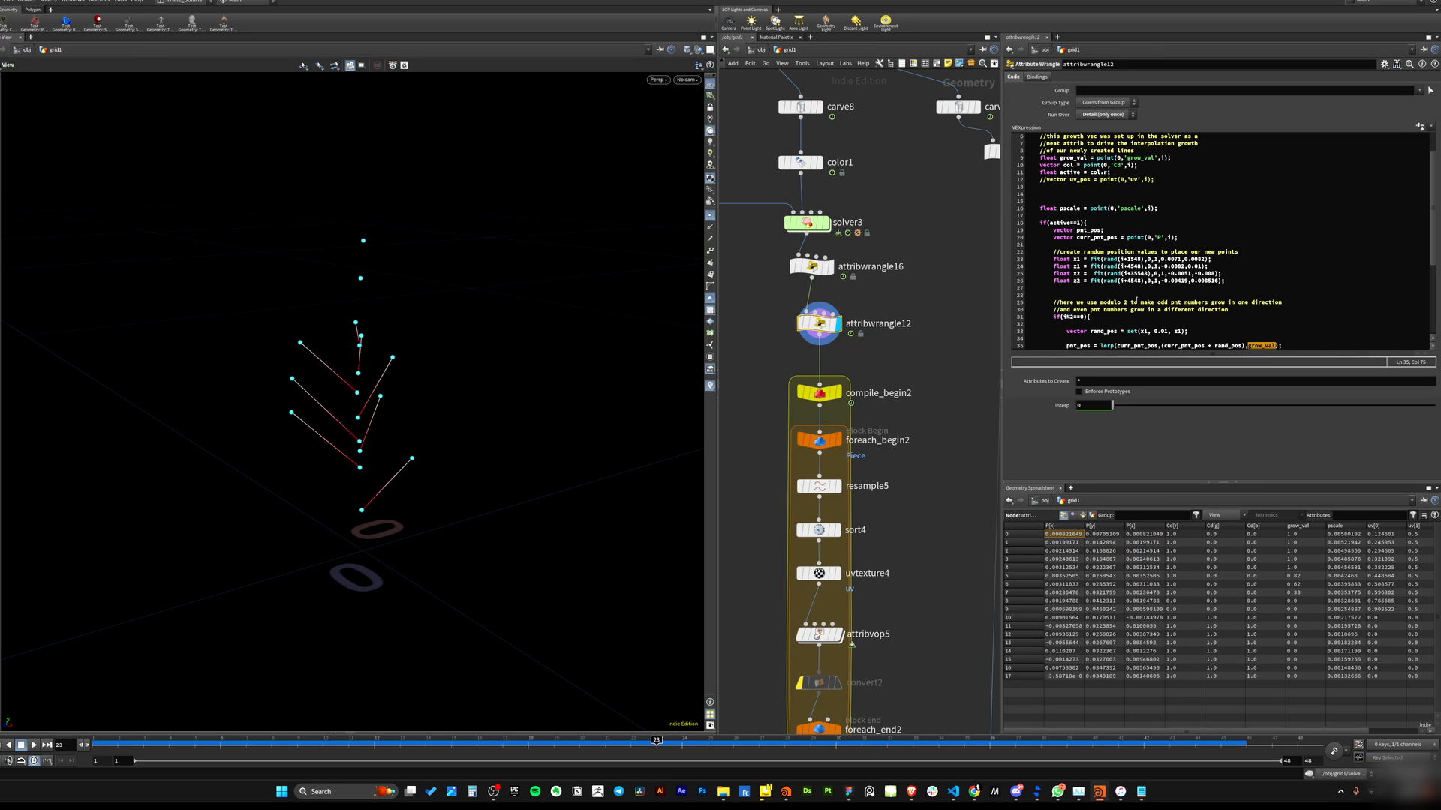
Comment out the vtx_1 and vtx_2 addvertex lines in attribwrangle12's code.
{"action": "scroll", "coordinate": [1223, 275], "scroll_direction": "down", "scroll_amount": 1}
{"action": "left_click", "coordinate": [1255, 323]}
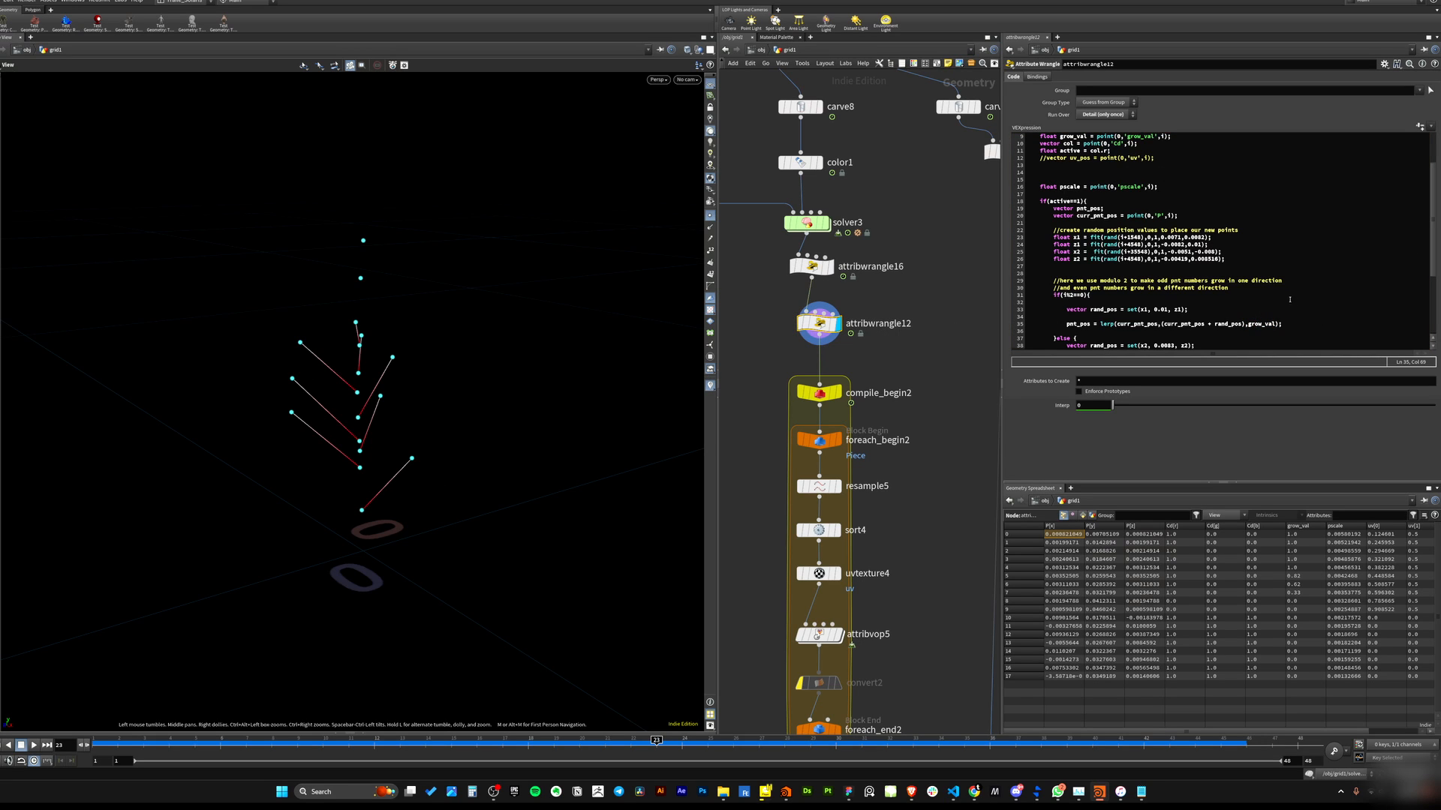
{"action": "left_click", "coordinate": [1199, 337]}
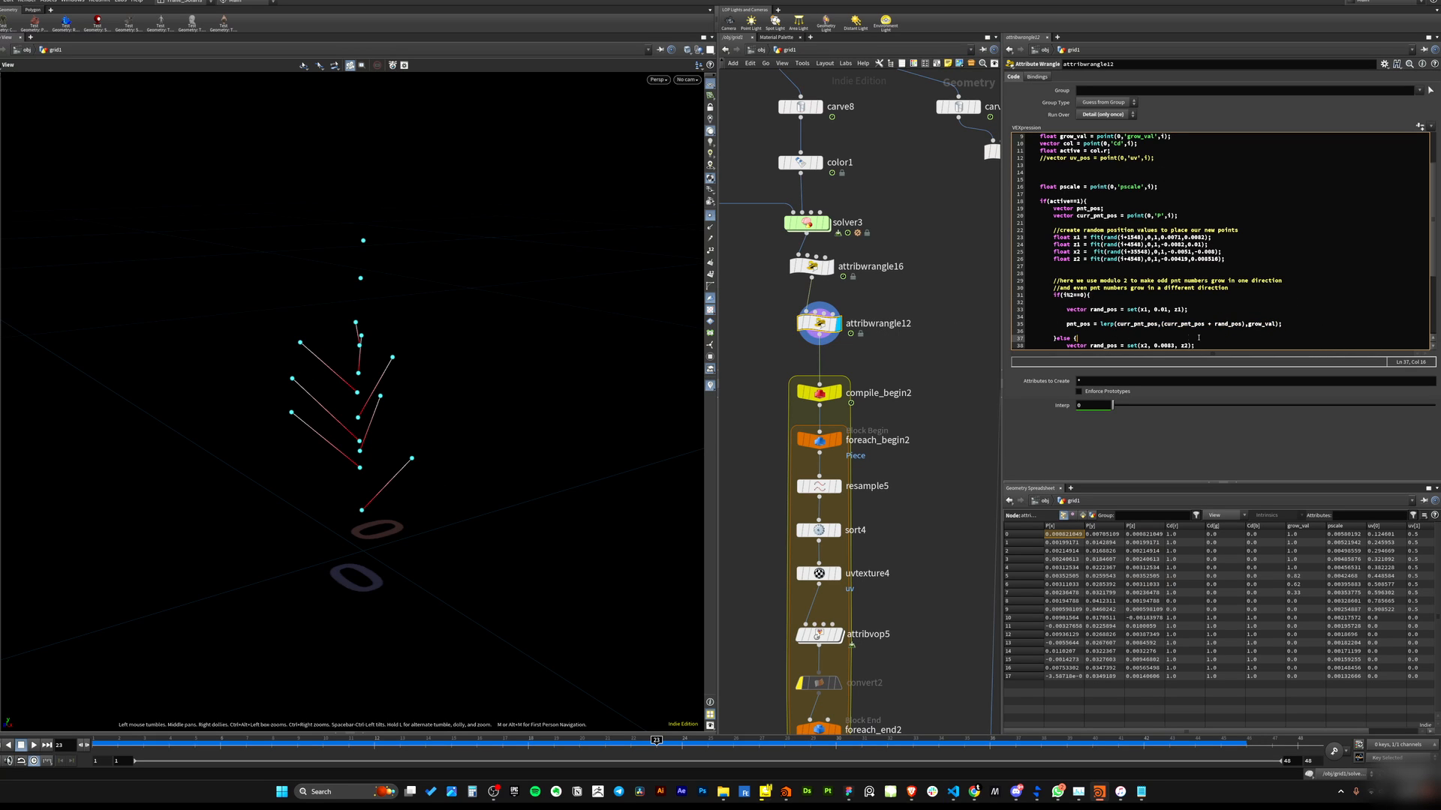
{"action": "left_click_drag", "start_coordinate": [430, 500], "coordinate": [363, 472]}
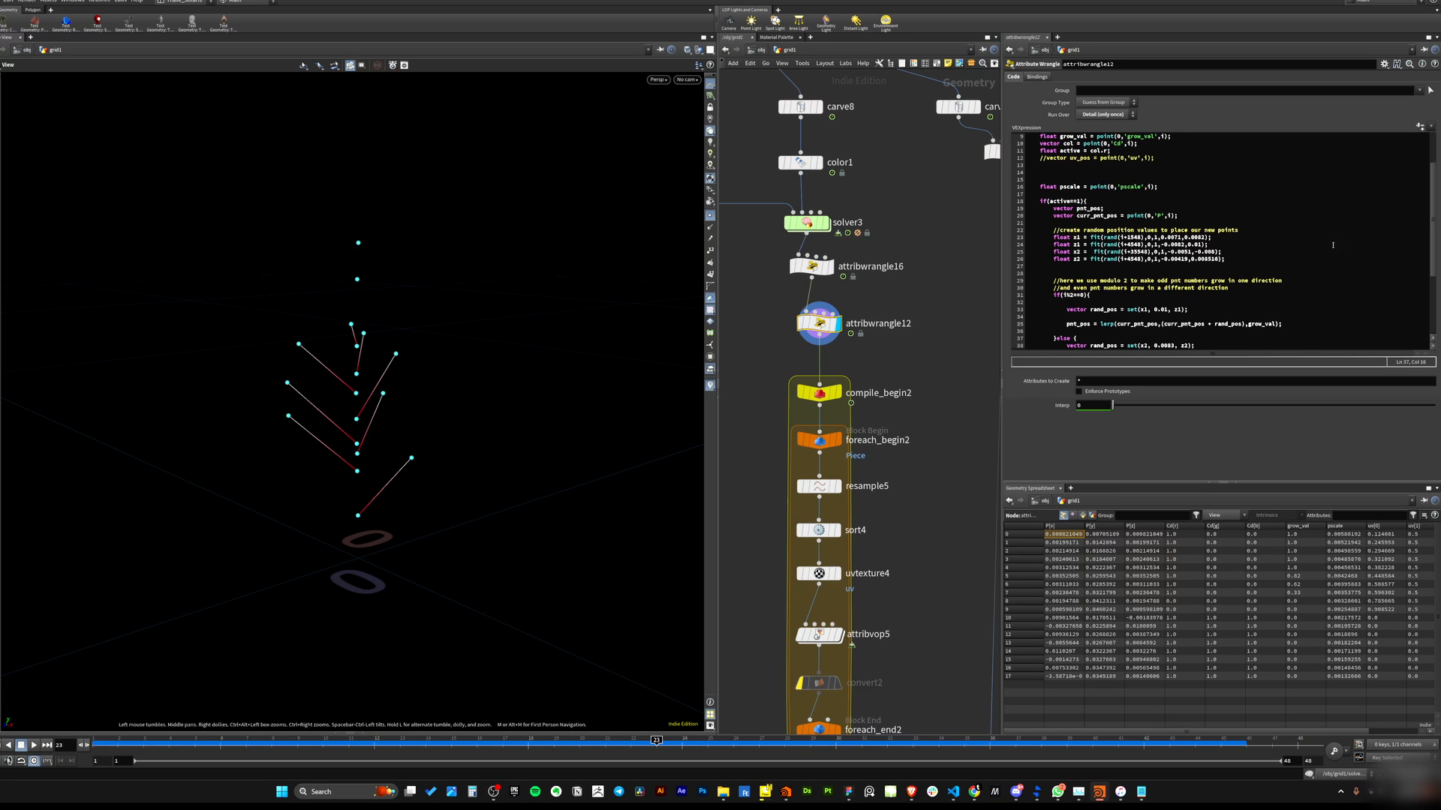
{"action": "left_click_drag", "start_coordinate": [1160, 324], "coordinate": [1245, 324]}
{"action": "scroll", "coordinate": [1240, 322], "scroll_direction": "down", "scroll_amount": 5}
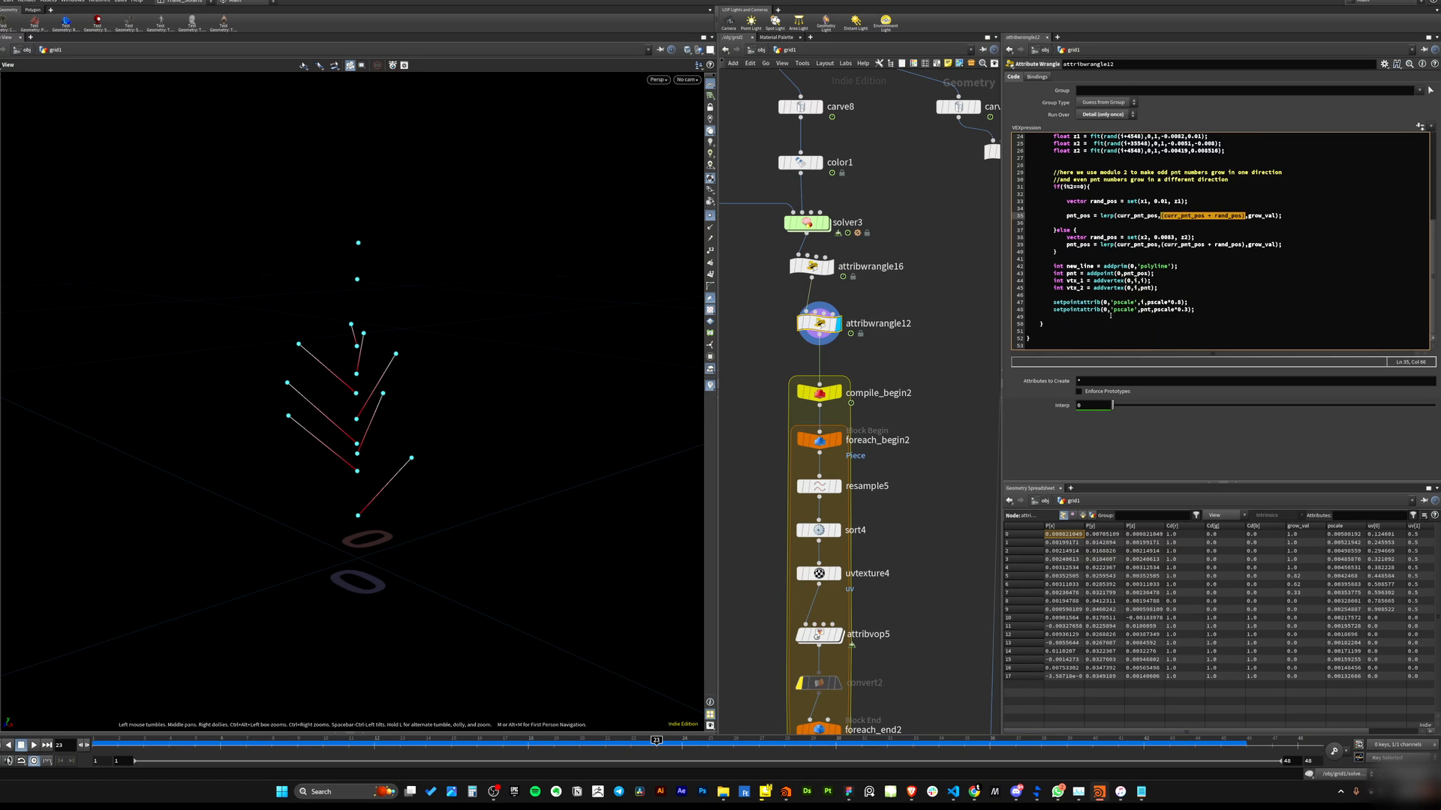
{"action": "left_click", "coordinate": [1056, 317]}
{"action": "left_click", "coordinate": [1054, 280]}
{"action": "type", "text": "//"}
{"action": "left_click", "coordinate": [1054, 287]}
{"action": "type", "text": "//"}
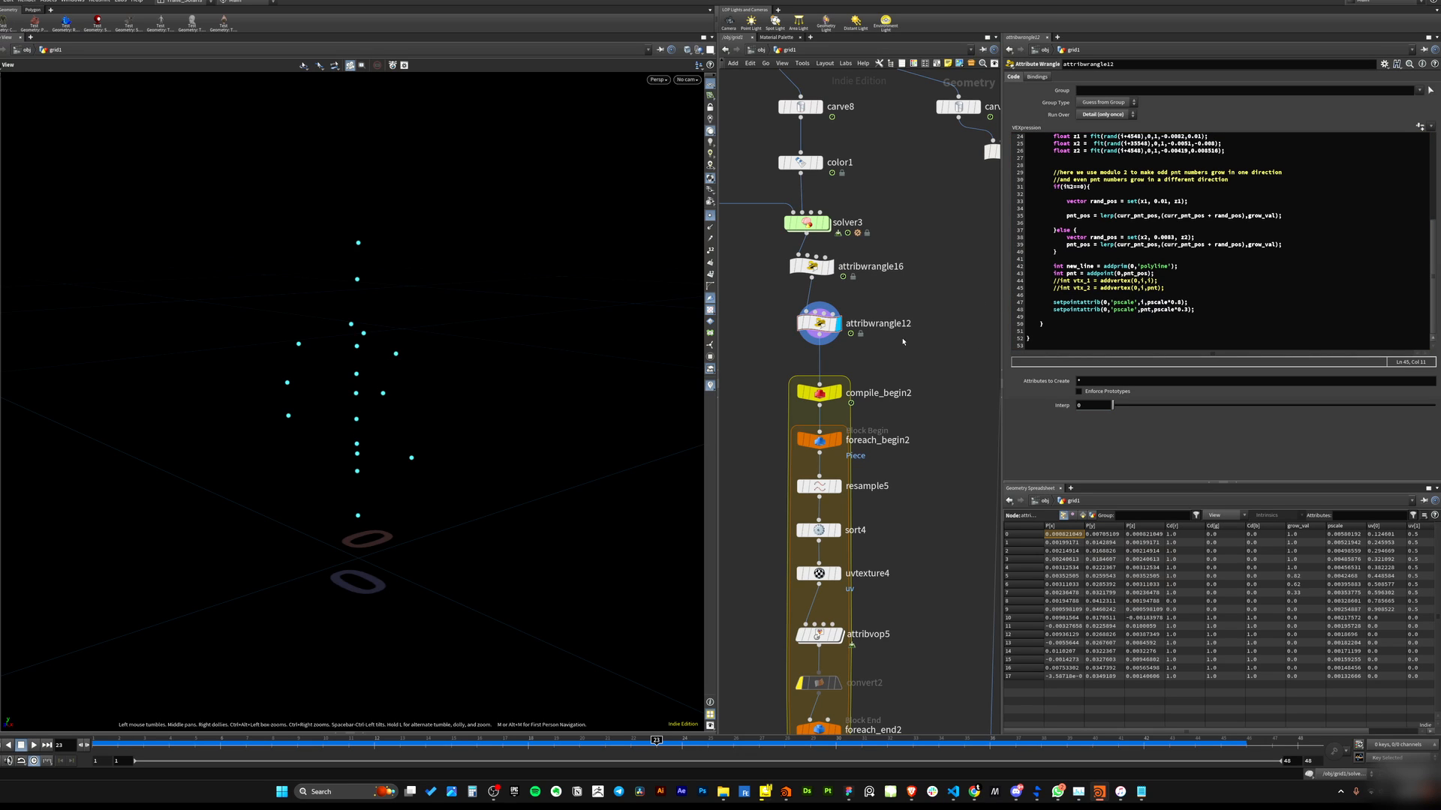
Scrub through the timeline to watch the points grow without connecting lines, checking grow_val in the lerp call.
{"action": "left_click", "coordinate": [819, 323]}
{"action": "middle_click_drag", "start_coordinate": [891, 304], "coordinate": [891, 339]}
{"action": "scroll", "coordinate": [1088, 266], "scroll_direction": "up", "scroll_amount": 4}
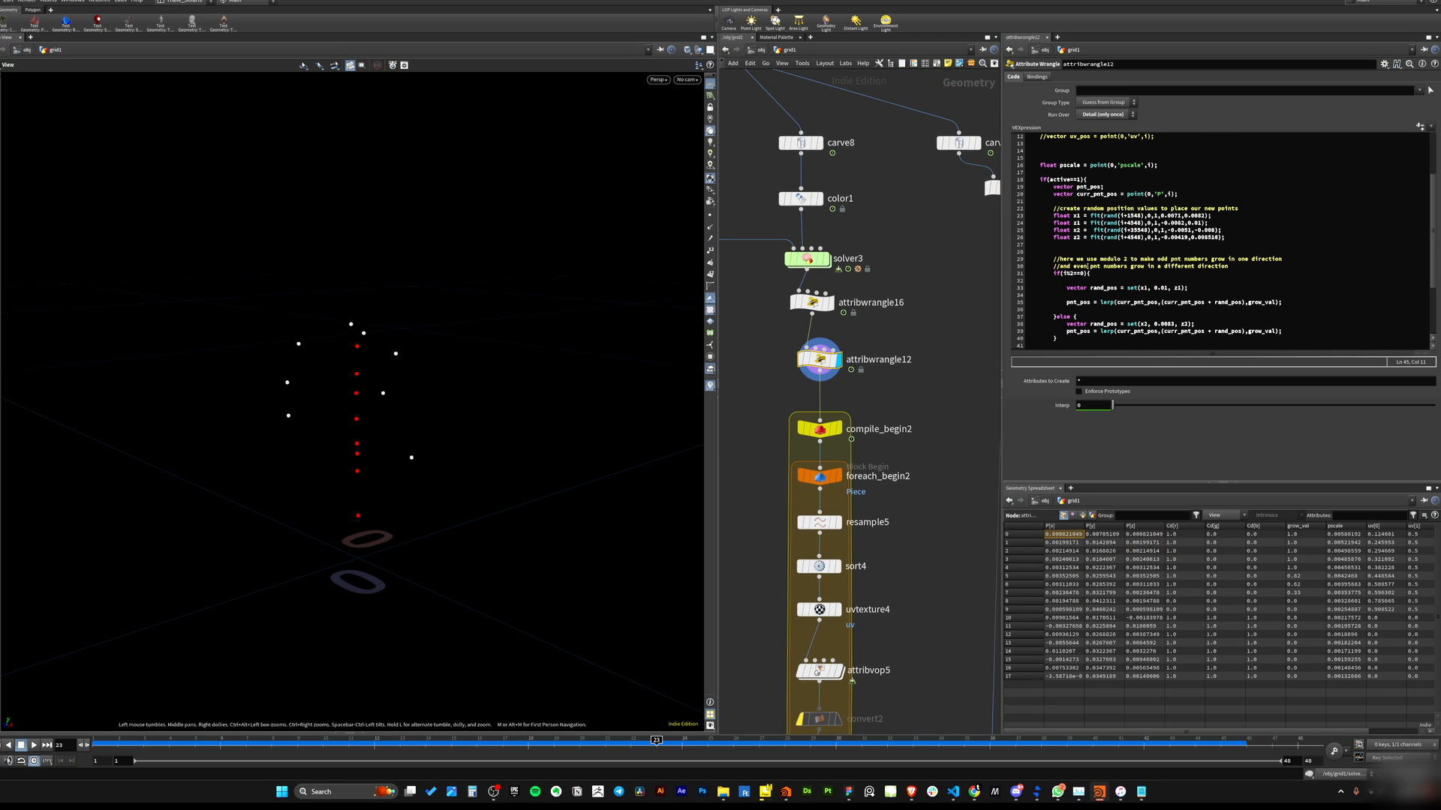
{"action": "scroll", "coordinate": [1149, 324], "scroll_direction": "down", "scroll_amount": 1}
{"action": "left_click_drag", "start_coordinate": [94, 743], "coordinate": [847, 585]}
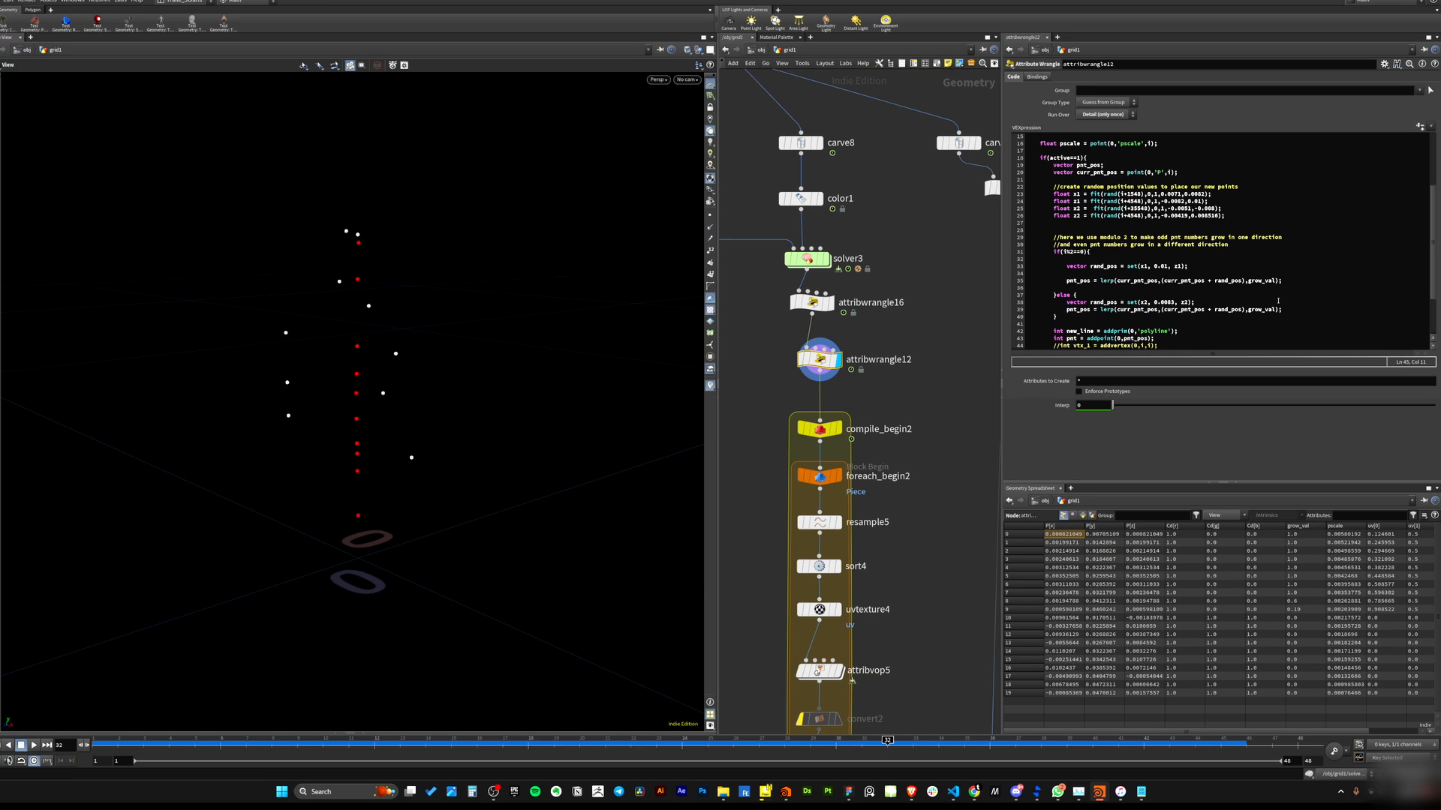
{"action": "double_click", "coordinate": [1261, 281]}
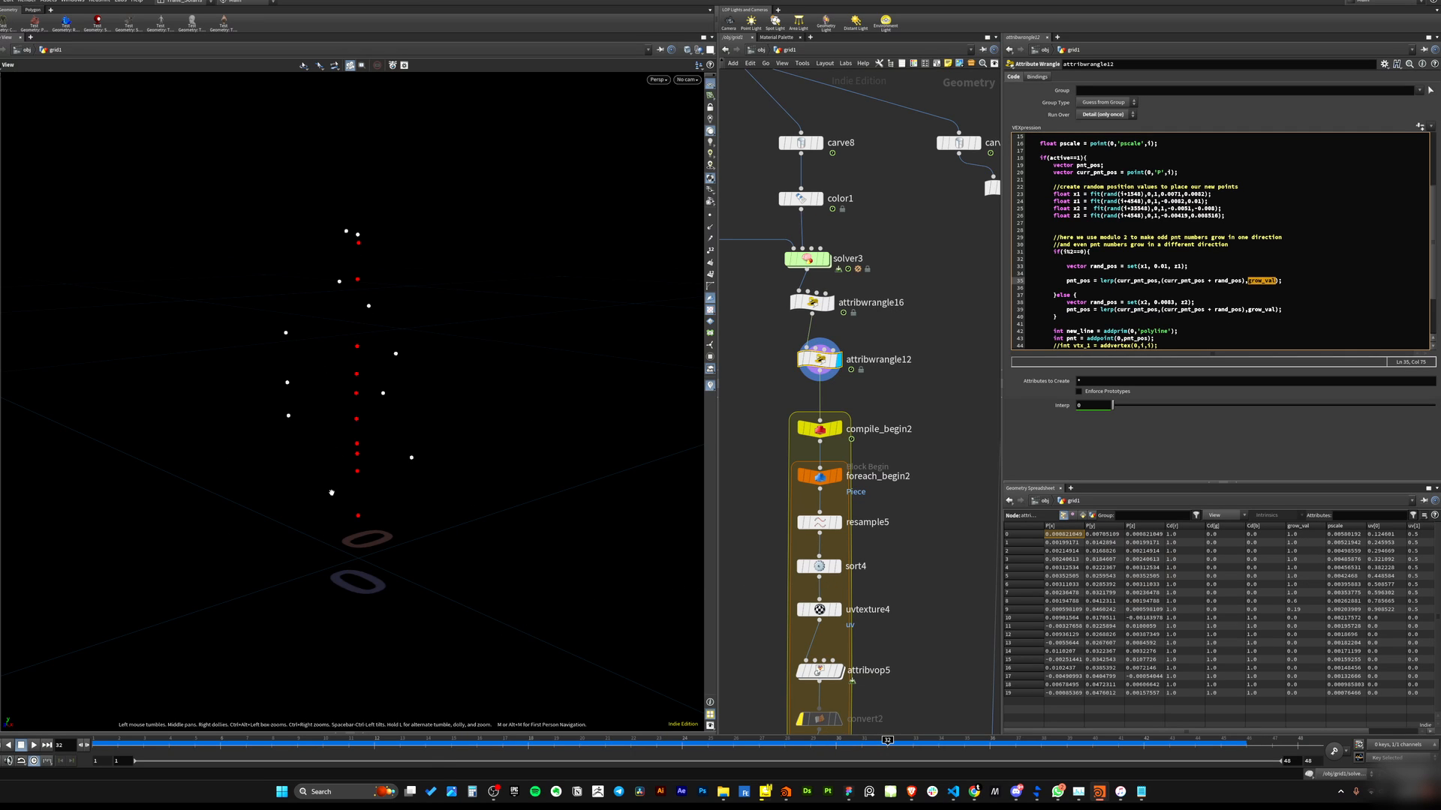
{"action": "left_click_drag", "start_coordinate": [347, 744], "coordinate": [992, 574]}
{"action": "left_click", "coordinate": [1164, 280]}
{"action": "scroll", "coordinate": [1148, 266], "scroll_direction": "down", "scroll_amount": 2}
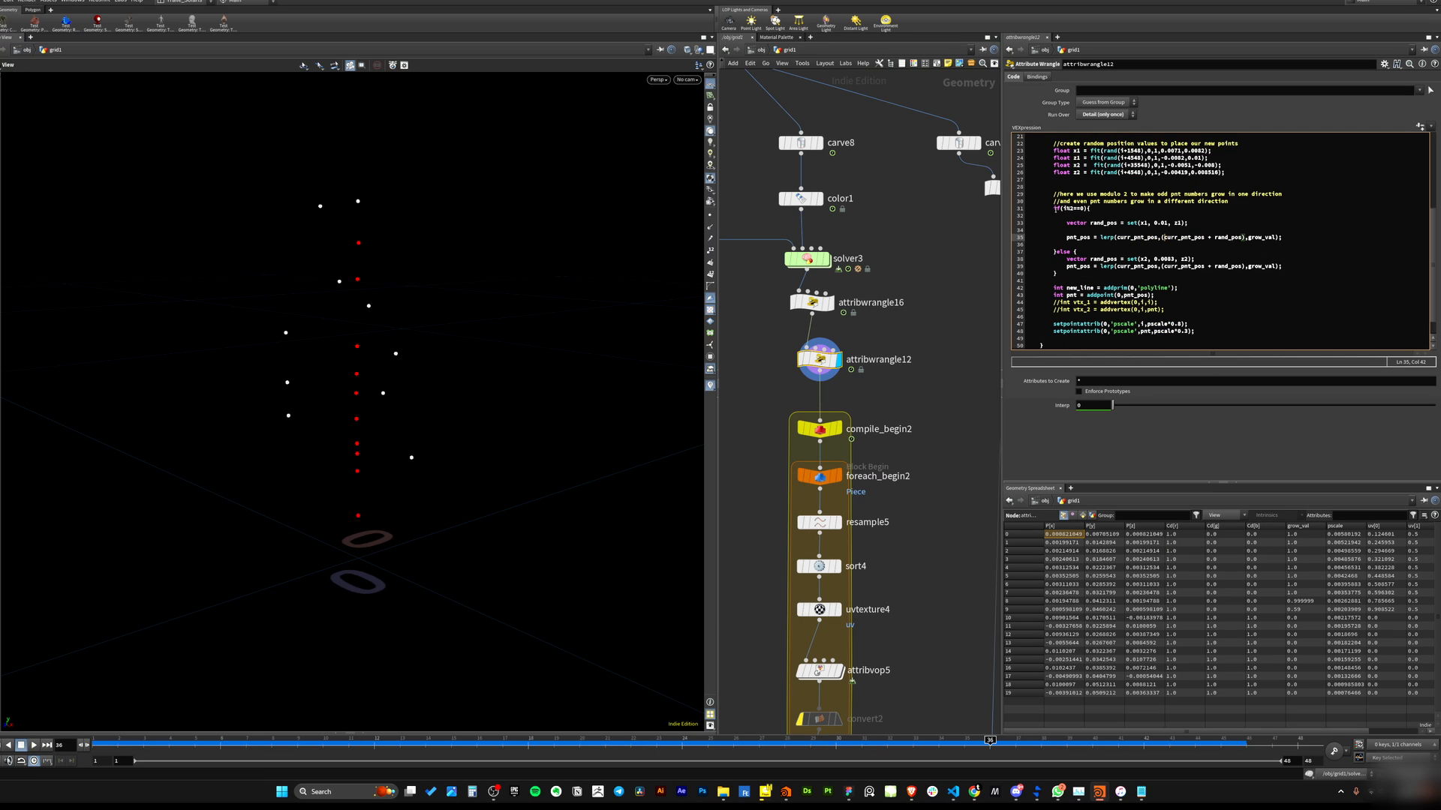
Review the attribwrangle12 code from the active check down to the addprim polyline line.
{"action": "left_click_drag", "start_coordinate": [1055, 210], "coordinate": [1231, 275]}
{"action": "left_click_drag", "start_coordinate": [1057, 274], "coordinate": [1054, 208]}
{"action": "left_click", "coordinate": [1076, 273]}
{"action": "scroll", "coordinate": [1059, 289], "scroll_direction": "up", "scroll_amount": 4}
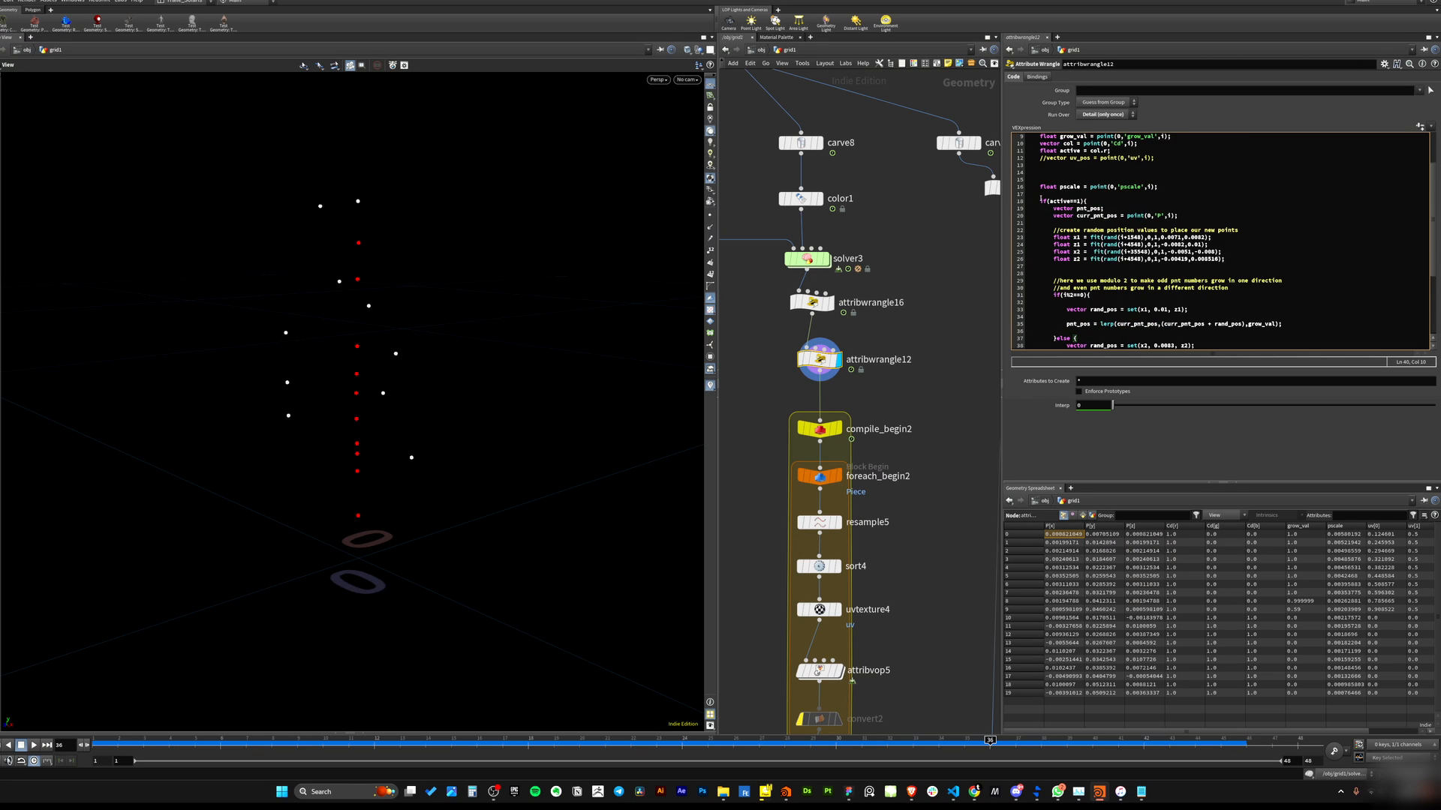
{"action": "left_click_drag", "start_coordinate": [1040, 198], "coordinate": [1167, 267]}
{"action": "scroll", "coordinate": [1184, 228], "scroll_direction": "down", "scroll_amount": 5}
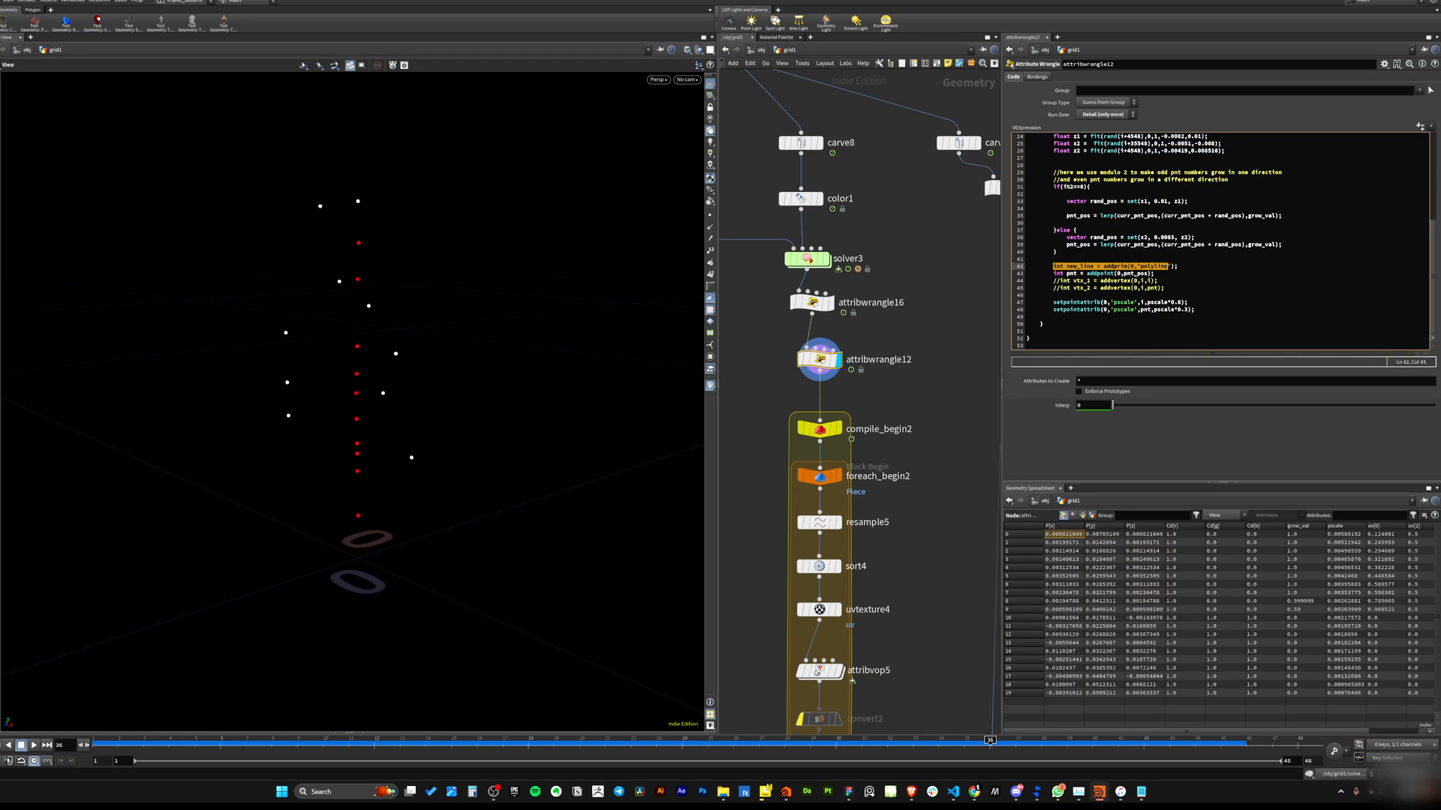
Review the active check, addpoint, addprim and commented-out addvertex lines in attribwrangle12's code.
{"action": "scroll", "coordinate": [1166, 268], "scroll_direction": "up", "scroll_amount": 7}
{"action": "scroll", "coordinate": [1126, 263], "scroll_direction": "up", "scroll_amount": 1}
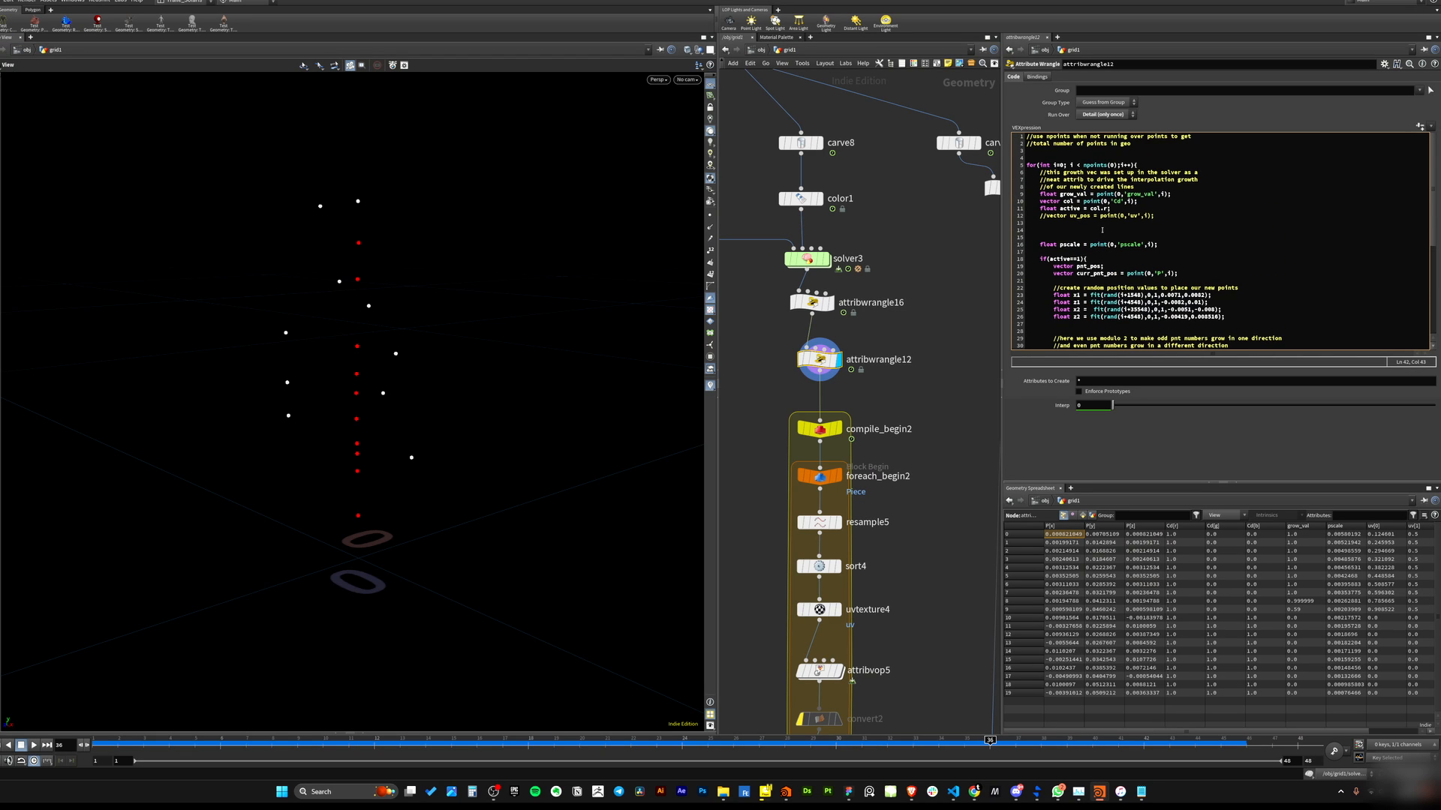
{"action": "left_click_drag", "start_coordinate": [1038, 259], "coordinate": [1183, 274]}
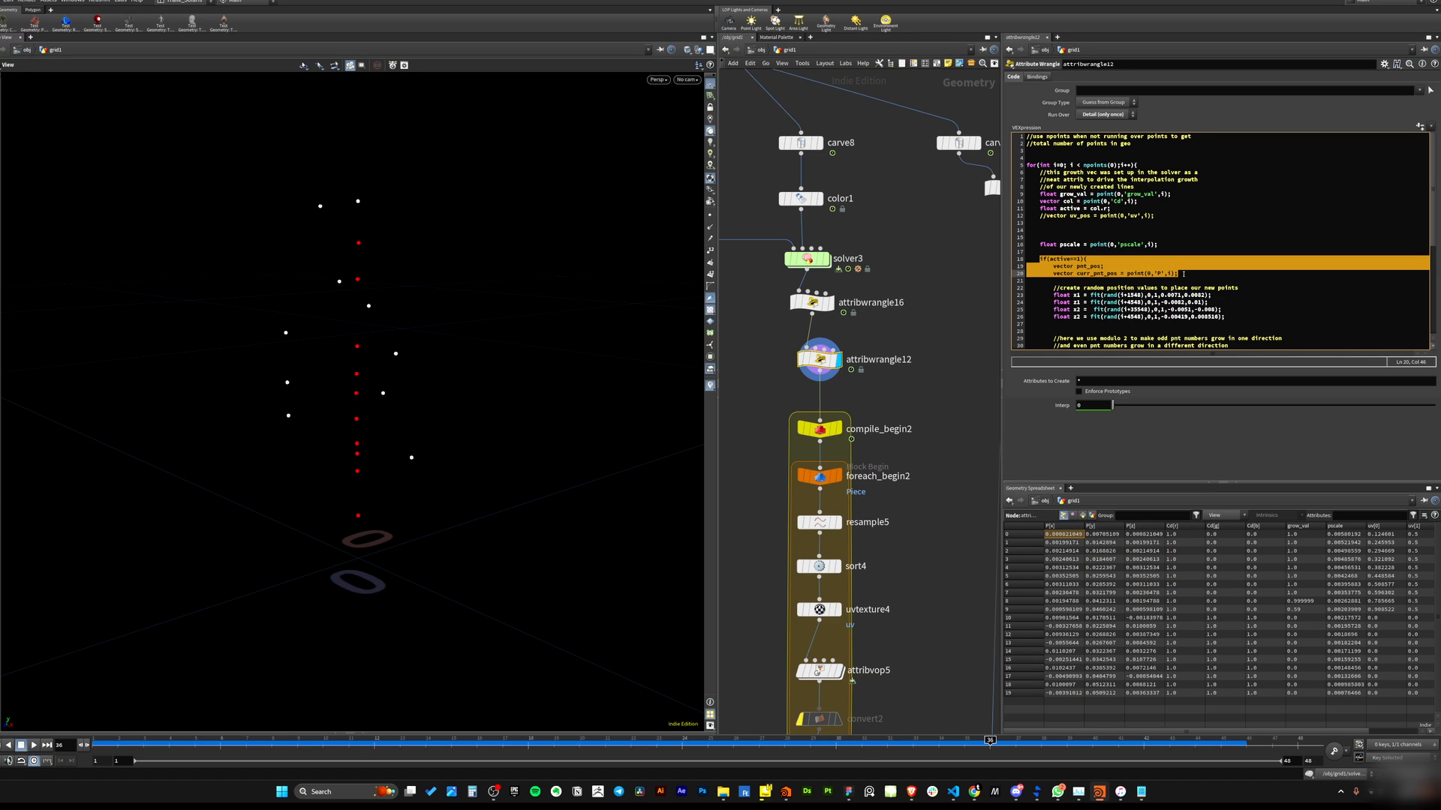
{"action": "left_click", "coordinate": [1145, 274]}
{"action": "double_click", "coordinate": [1050, 259]}
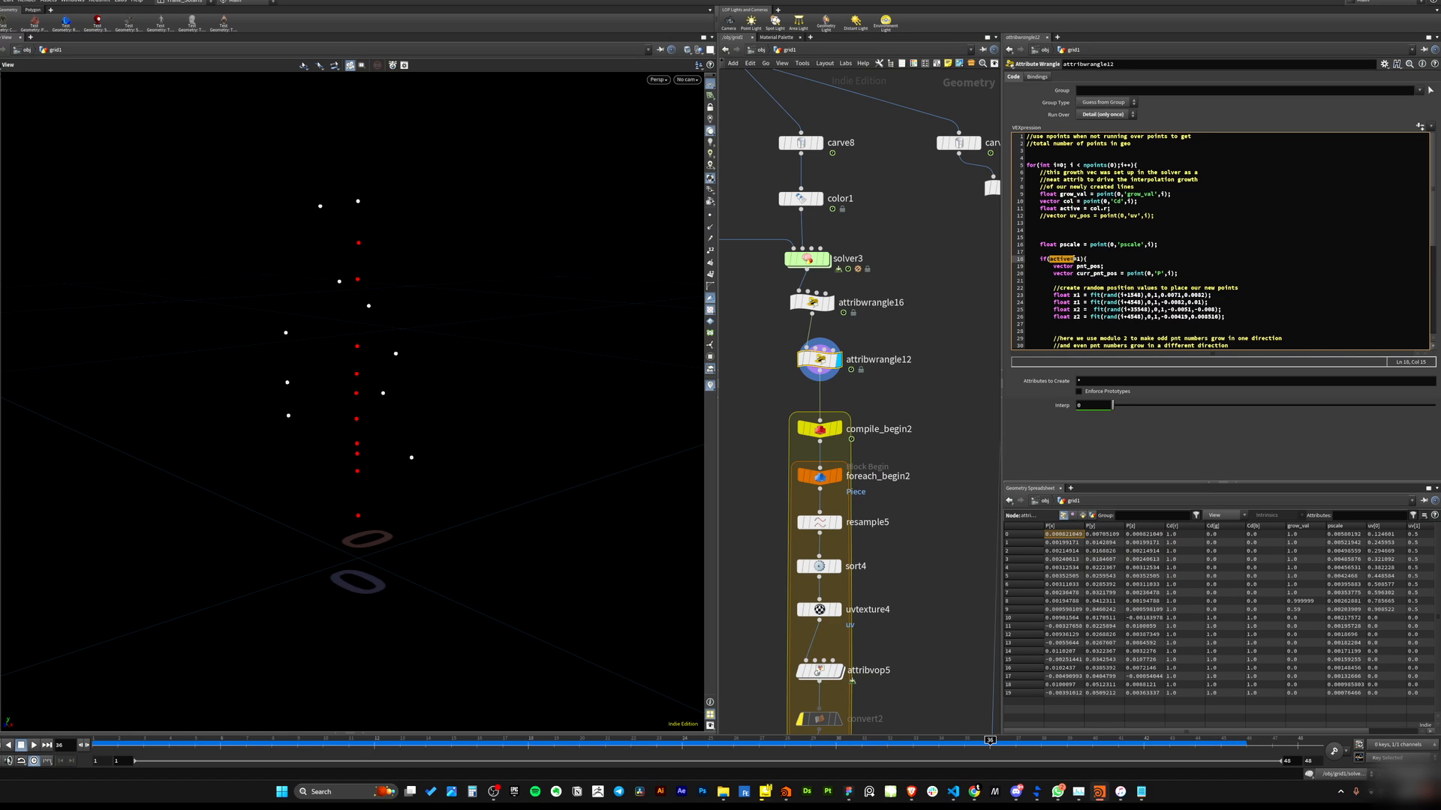
{"action": "left_click", "coordinate": [1080, 281]}
{"action": "left_click", "coordinate": [1049, 260]}
{"action": "scroll", "coordinate": [1073, 298], "scroll_direction": "down", "scroll_amount": 8}
{"action": "left_click_drag", "start_coordinate": [1053, 266], "coordinate": [1181, 267]}
{"action": "left_click_drag", "start_coordinate": [1052, 267], "coordinate": [1155, 288]}
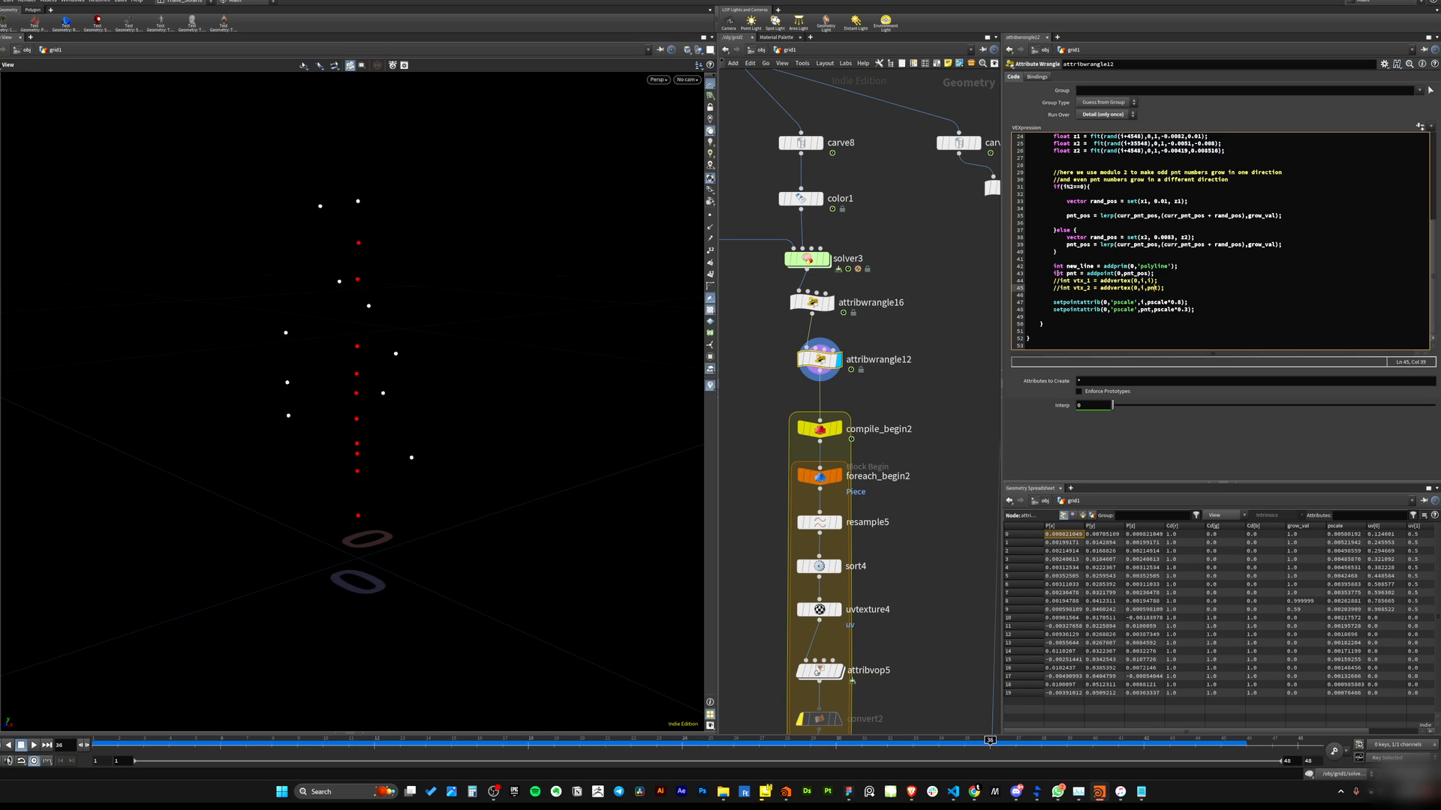
{"action": "left_click_drag", "start_coordinate": [1019, 280], "coordinate": [1167, 288]}
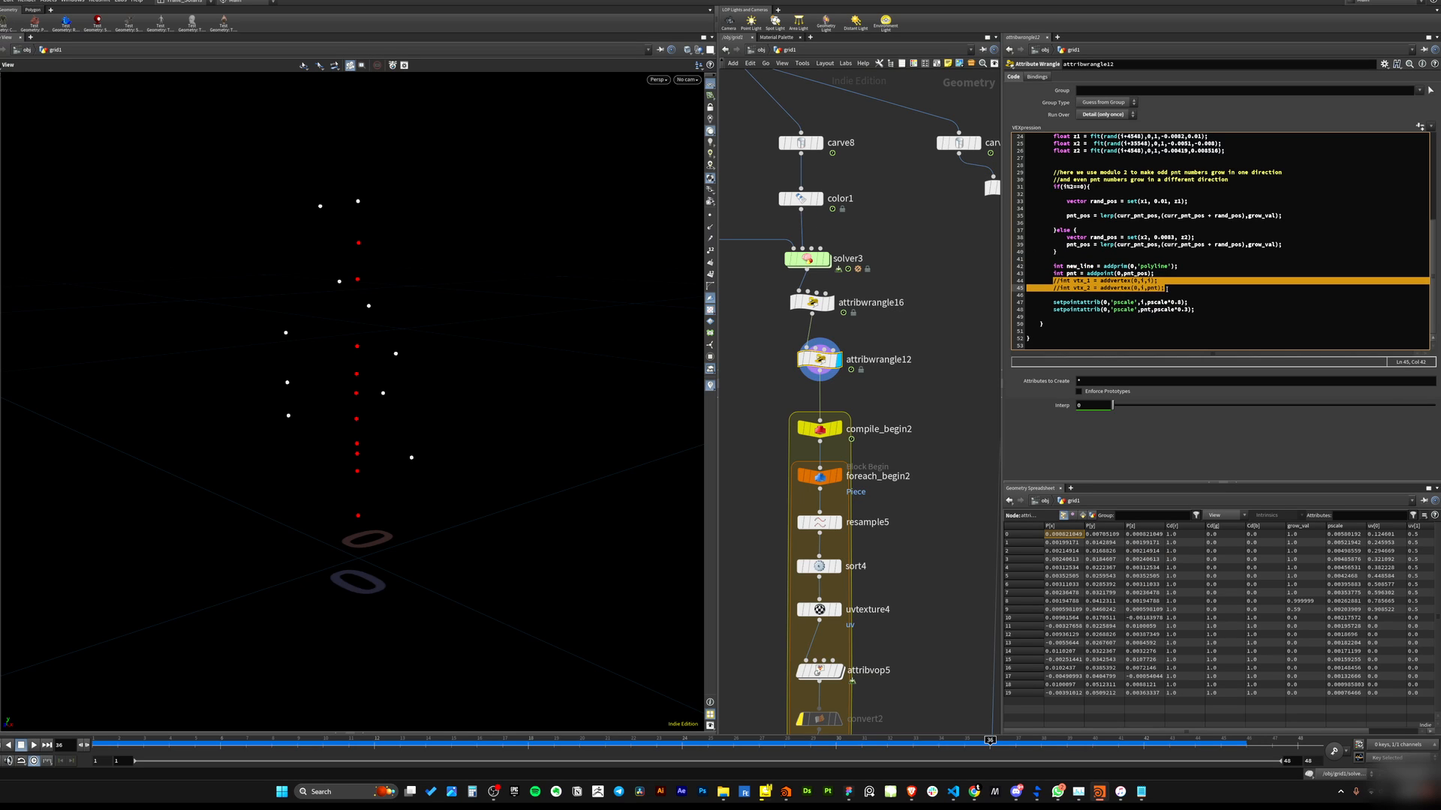
{"action": "left_click", "coordinate": [1167, 289]}
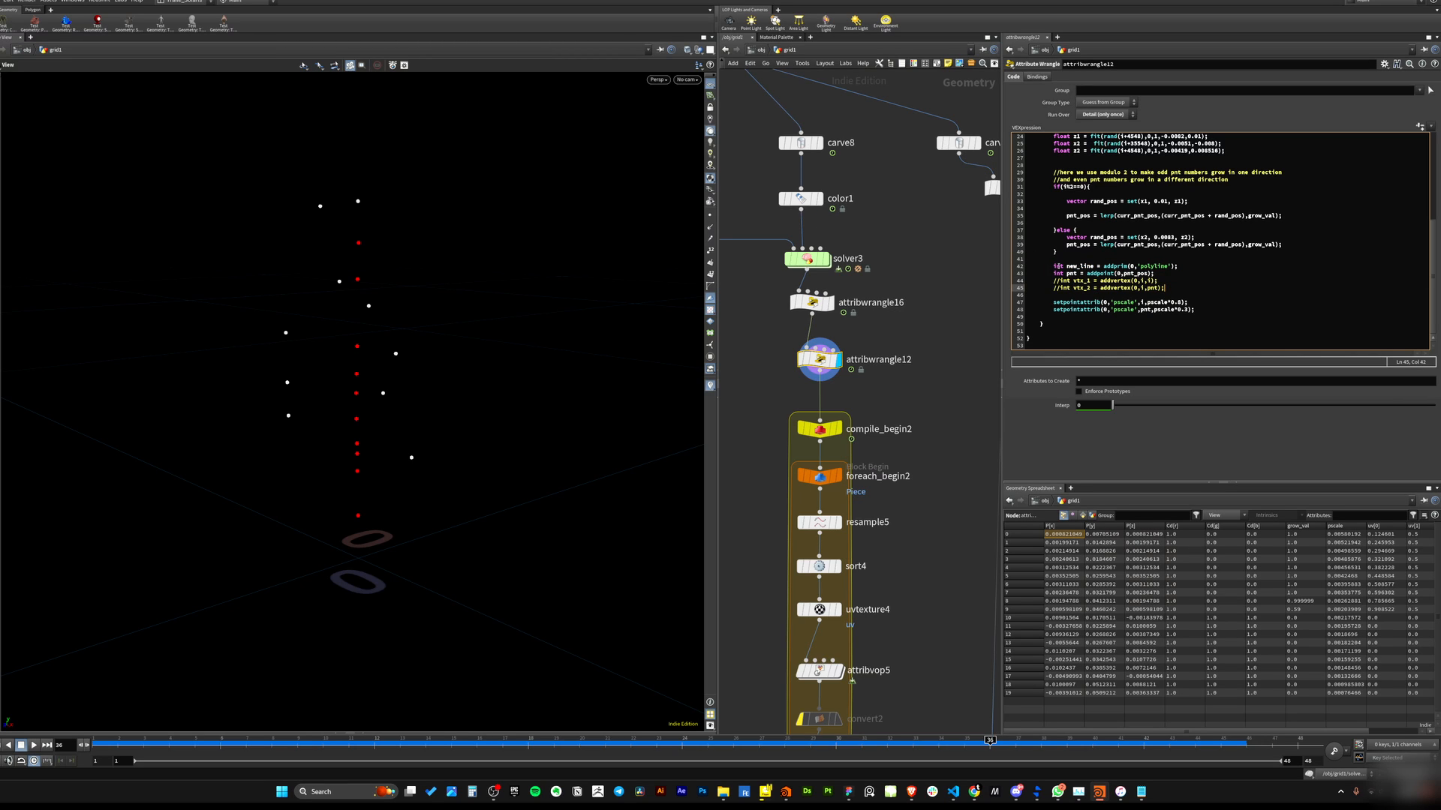
{"action": "left_click_drag", "start_coordinate": [1053, 267], "coordinate": [1180, 266]}
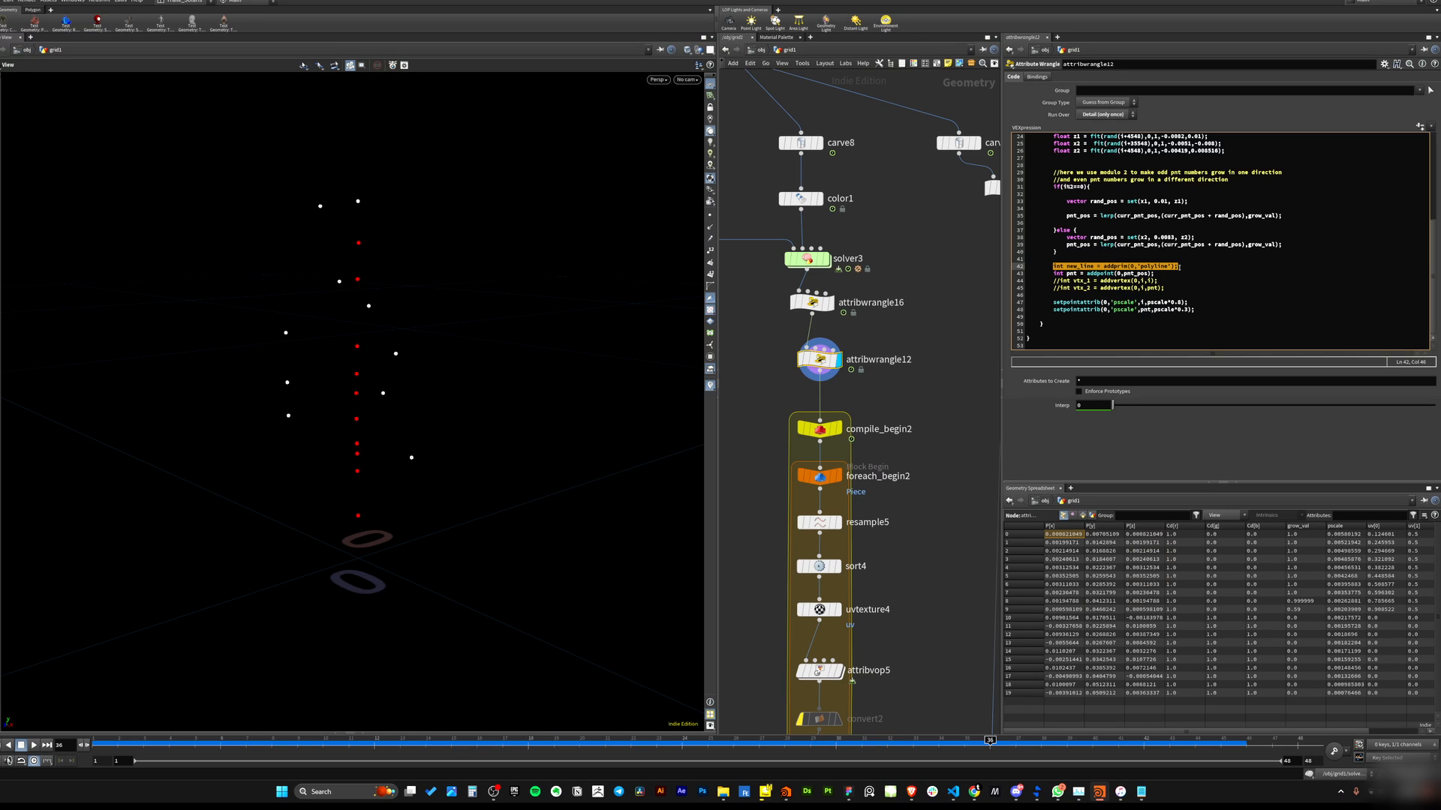
{"action": "left_click", "coordinate": [1152, 267]}
{"action": "left_click", "coordinate": [1177, 278]}
{"action": "left_click_drag", "start_coordinate": [1050, 274], "coordinate": [1157, 274]}
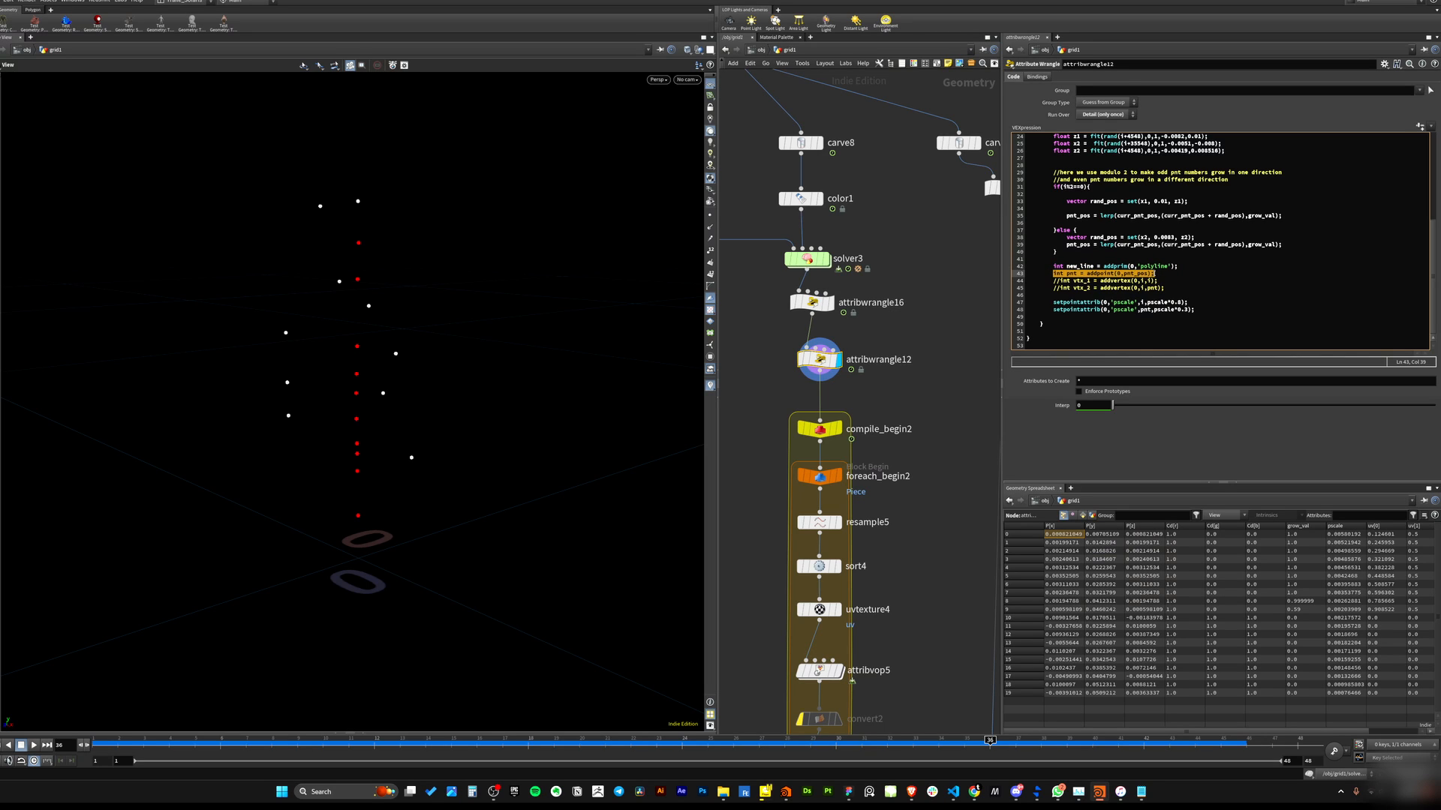
{"action": "left_click", "coordinate": [1164, 288]}
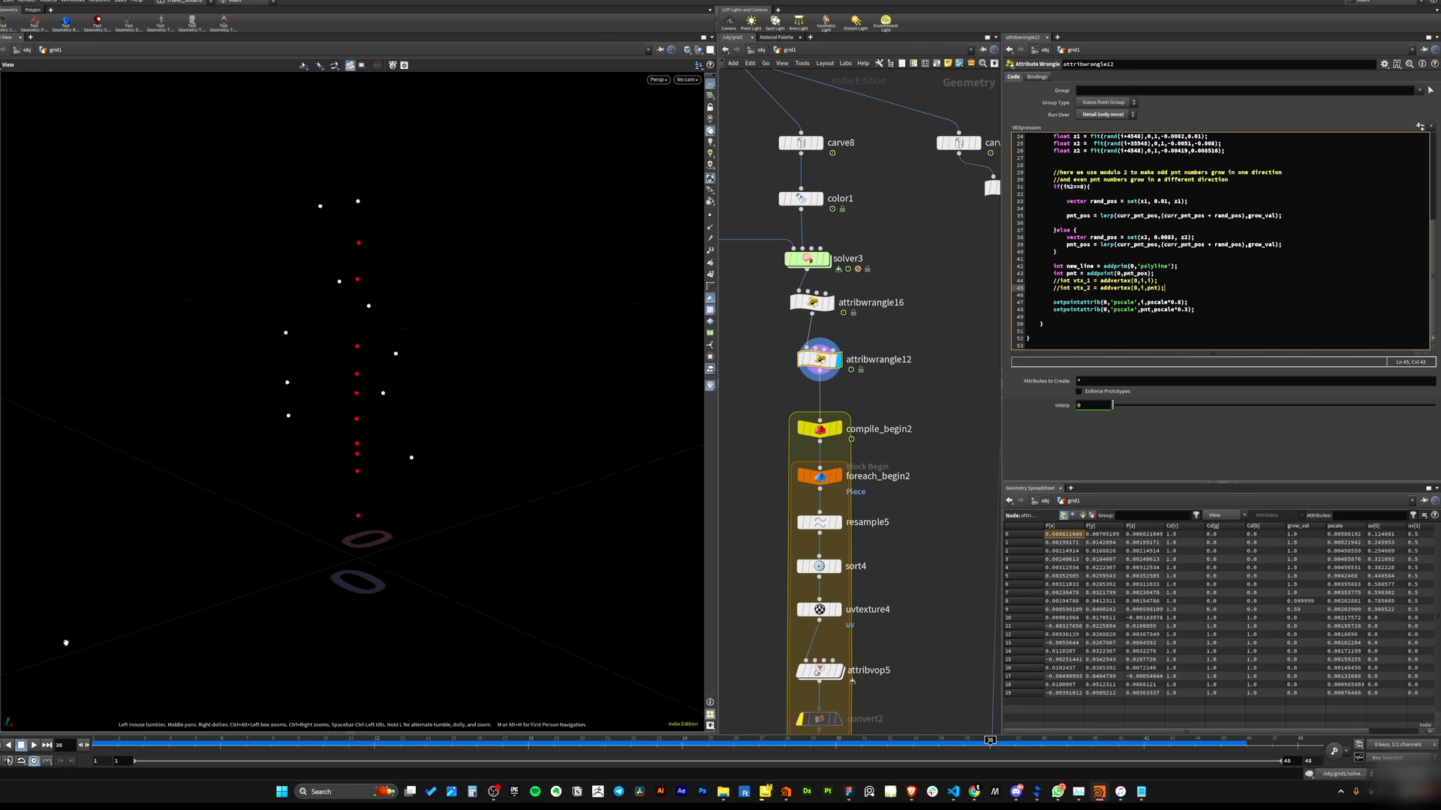
Scrub the timeline to watch the points grow, then re-examine the addprim and addvertex lines.
{"action": "left_click_drag", "start_coordinate": [99, 743], "coordinate": [990, 741]}
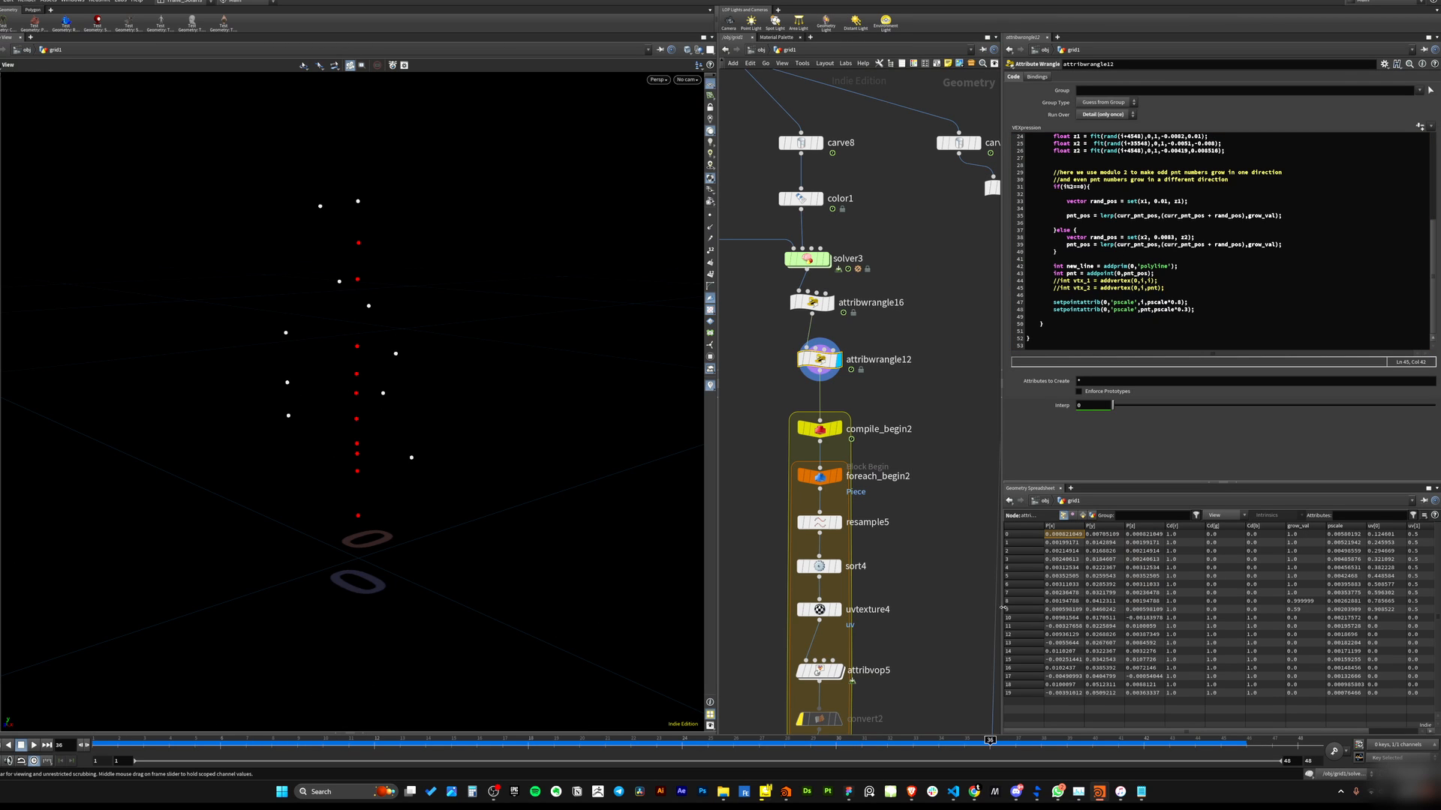
{"action": "mouse_move", "coordinate": [1003, 609]}
{"action": "left_mouse_down"}
{"action": "mouse_move", "coordinate": [319, 604]}
{"action": "mouse_move", "coordinate": [738, 600]}
{"action": "mouse_move", "coordinate": [146, 702]}
{"action": "mouse_move", "coordinate": [710, 653]}
{"action": "left_mouse_up"}
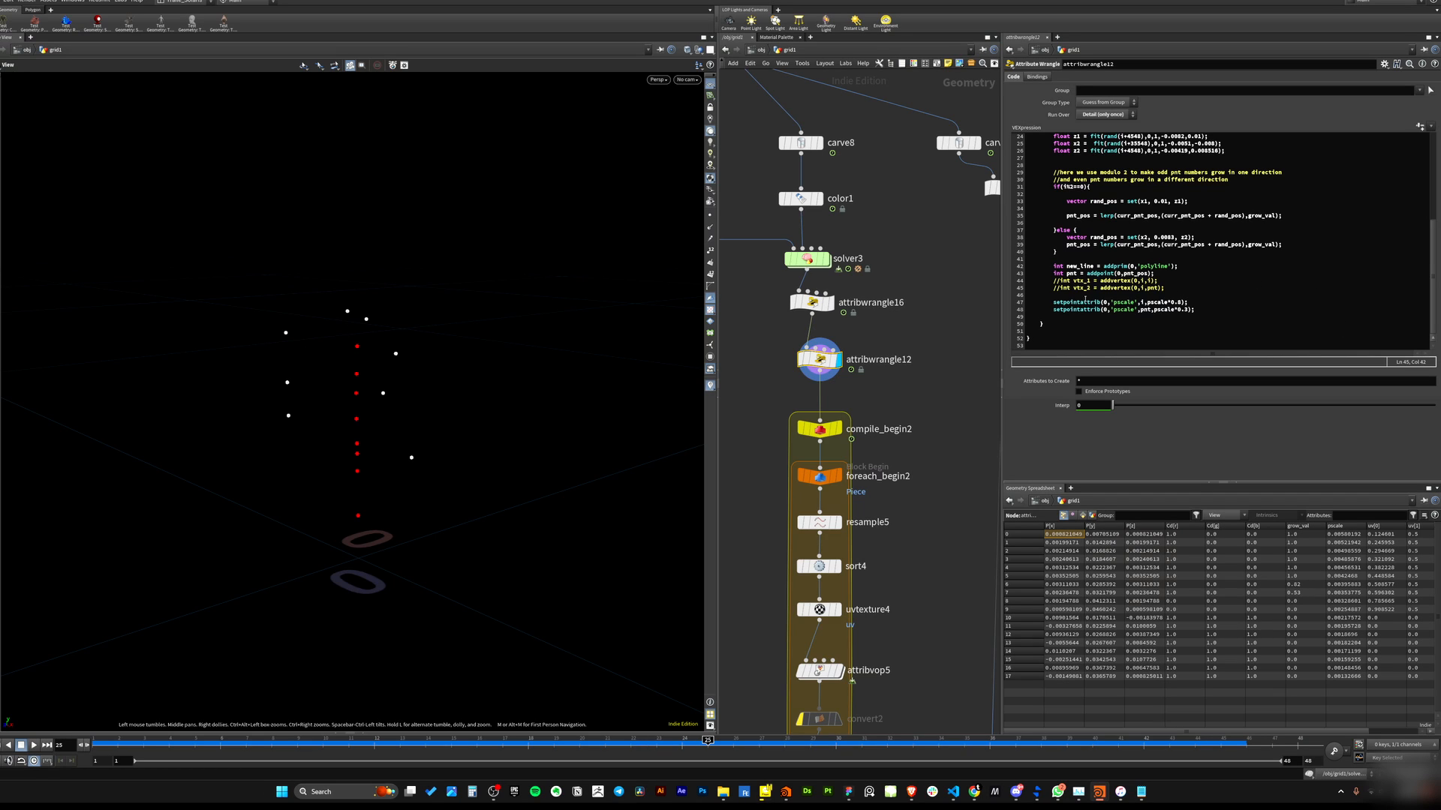
{"action": "left_click", "coordinate": [1059, 280]}
{"action": "left_click", "coordinate": [1054, 288]}
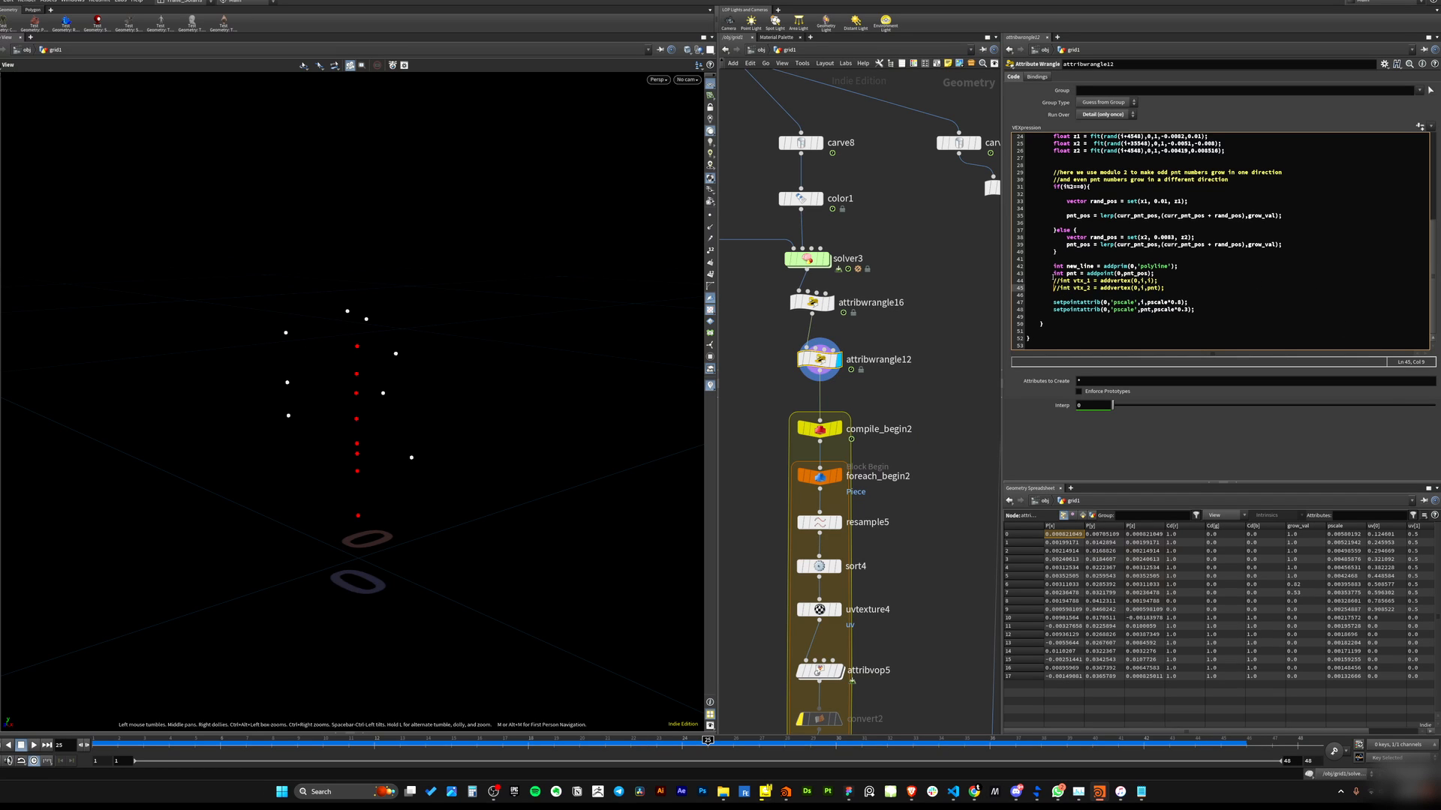
{"action": "left_click_drag", "start_coordinate": [1053, 280], "coordinate": [1167, 289]}
{"action": "left_click", "coordinate": [1178, 296]}
{"action": "left_click_drag", "start_coordinate": [1054, 281], "coordinate": [1176, 291]}
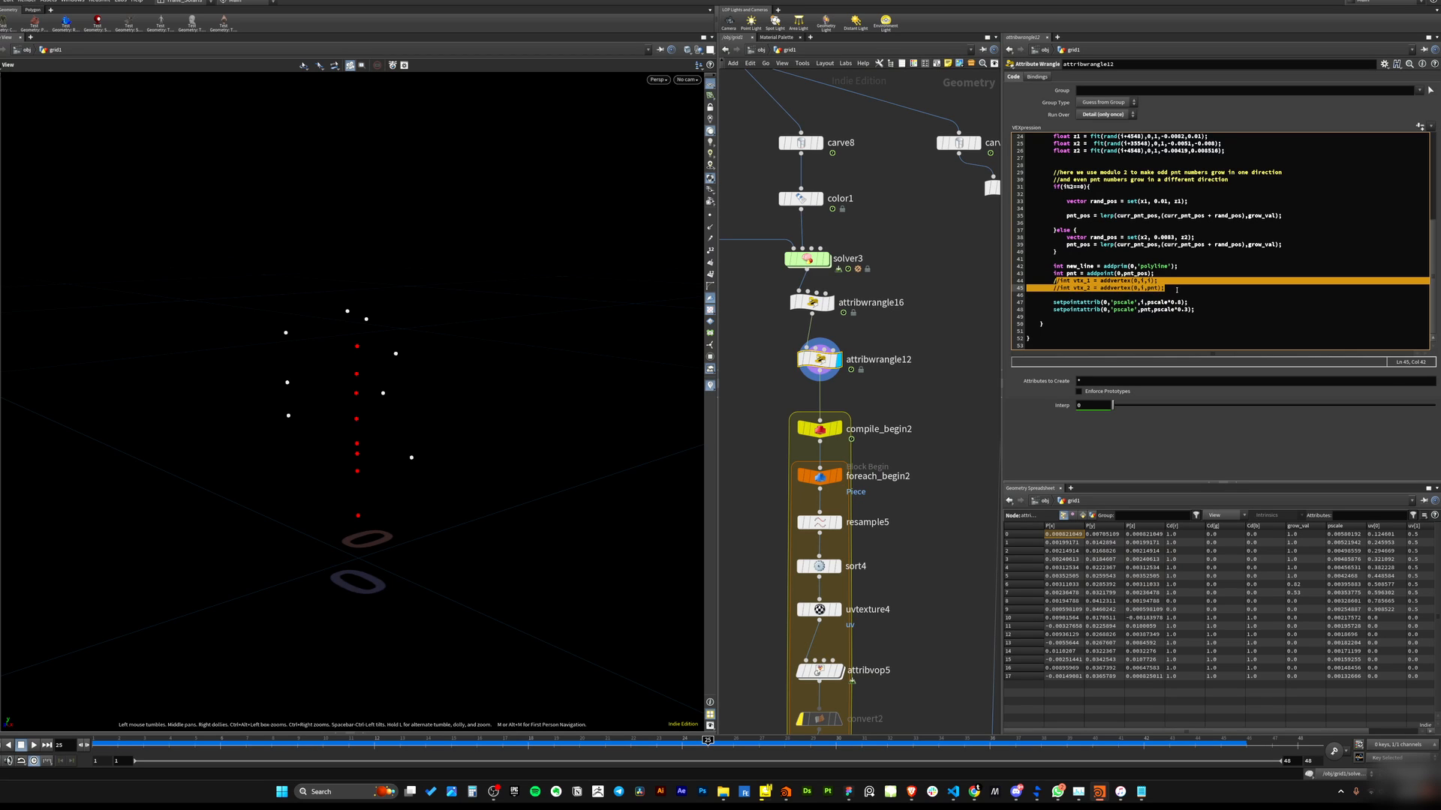
{"action": "left_click", "coordinate": [1178, 294]}
{"action": "left_click_drag", "start_coordinate": [1053, 266], "coordinate": [1179, 265]}
{"action": "left_click", "coordinate": [1146, 273]}
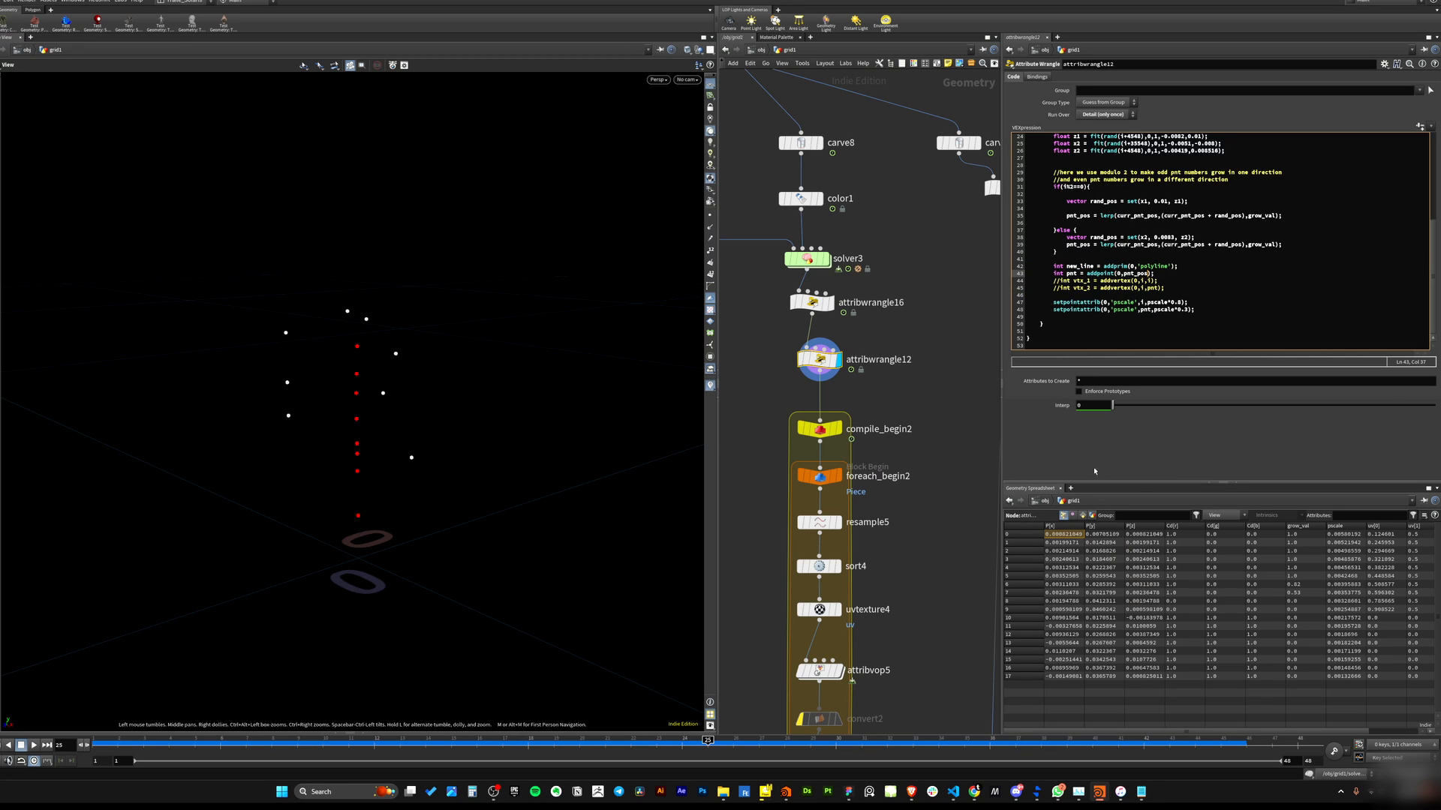
{"action": "double_click", "coordinate": [1110, 265]}
{"action": "left_click", "coordinate": [1120, 302]}
{"action": "double_click", "coordinate": [1114, 280]}
Switch to the browser and search for "addprim houdini" to open the addprim VEX function documentation.
{"action": "mouse_move", "coordinate": [975, 794]}
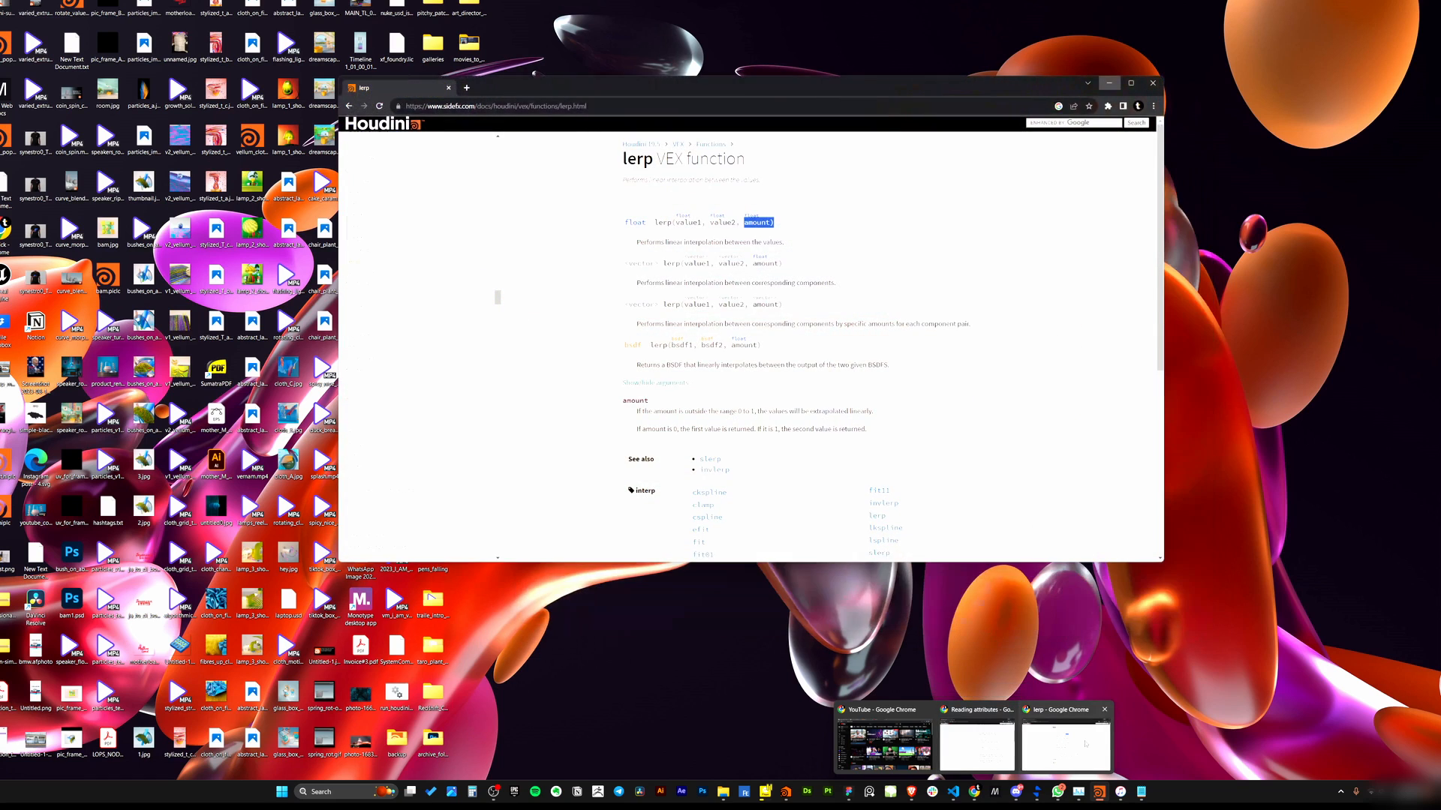
{"action": "left_click", "coordinate": [1065, 746]}
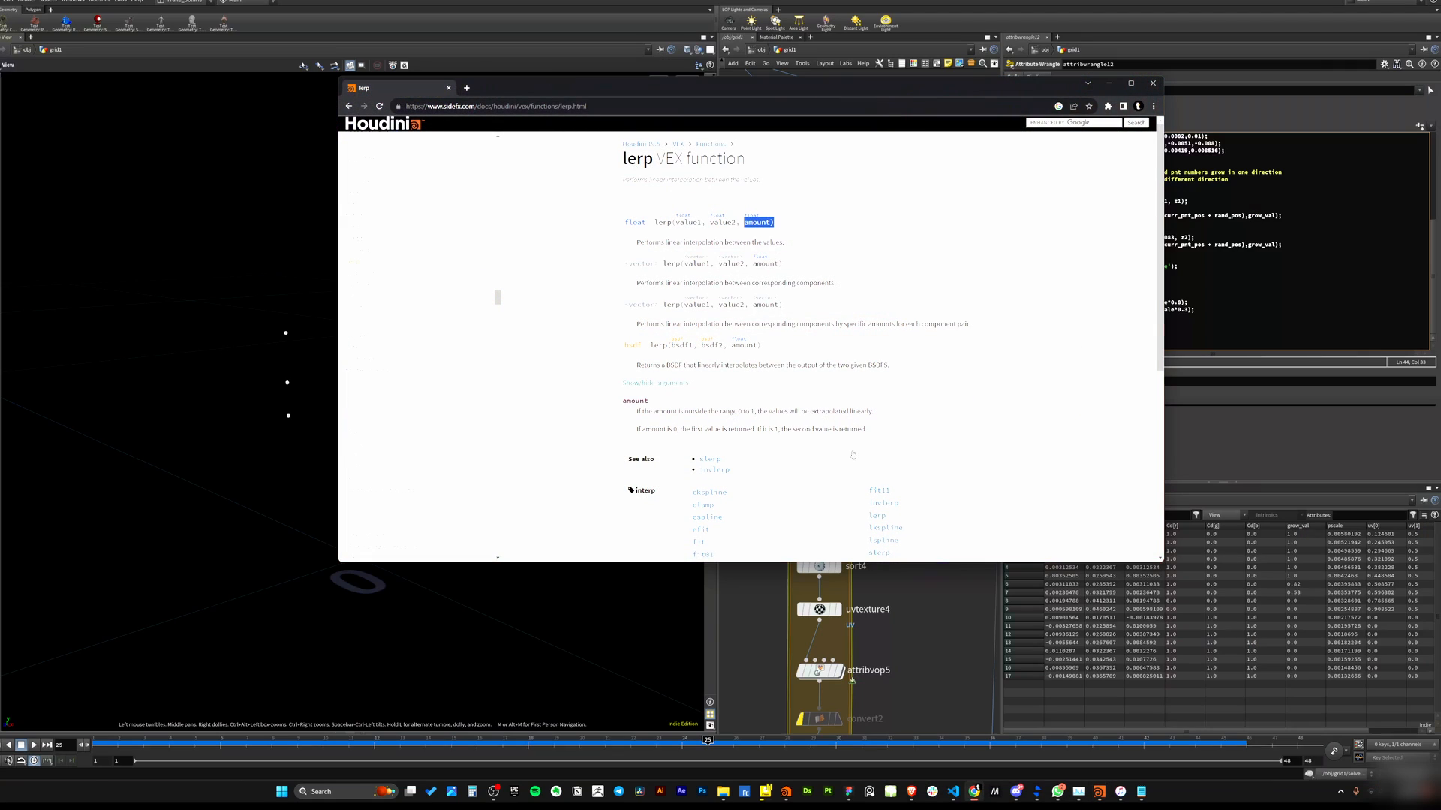
{"action": "left_click", "coordinate": [762, 113]}
{"action": "type", "text": "addd"}
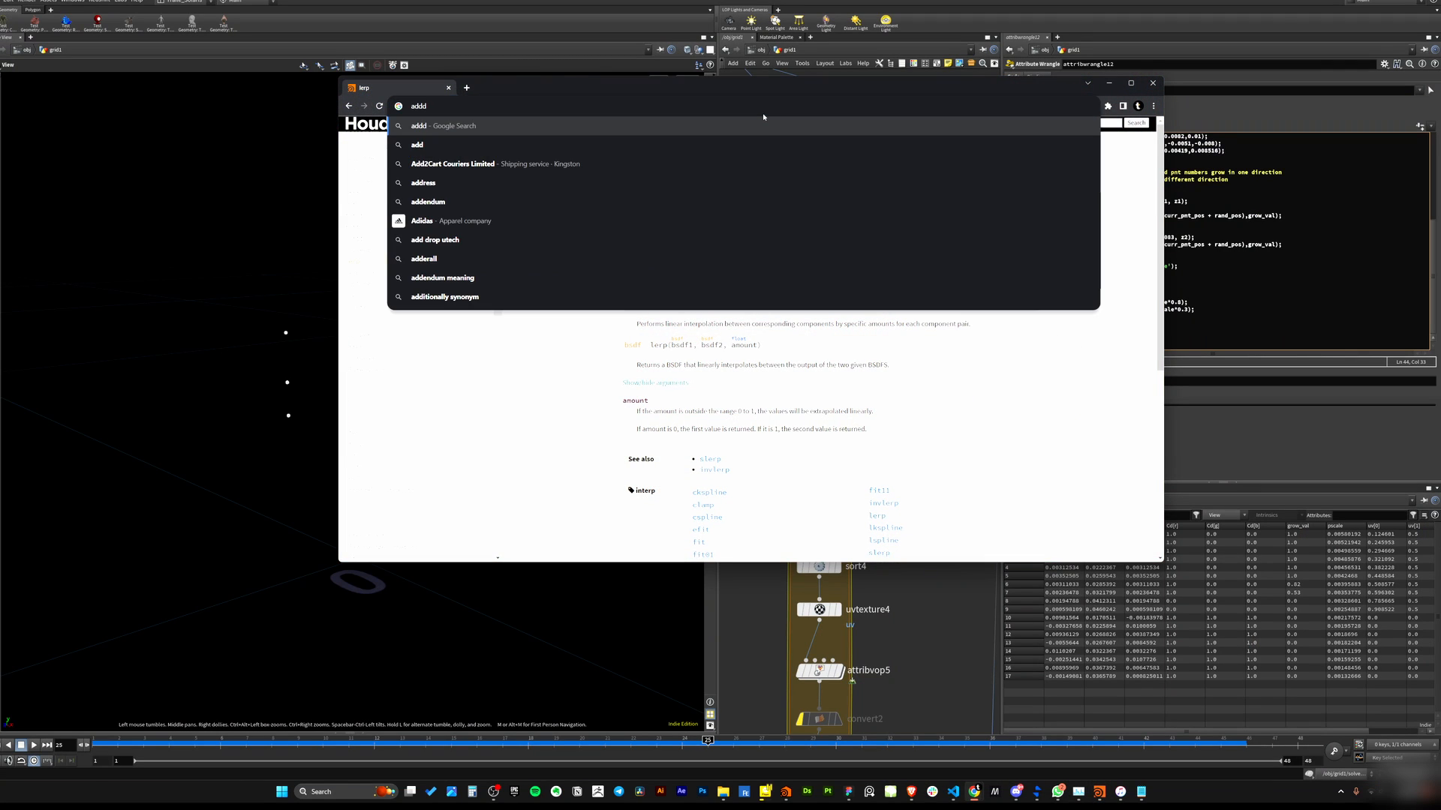
{"action": "key", "text": "BackSpace"}
{"action": "type", "text": "prim ho"}
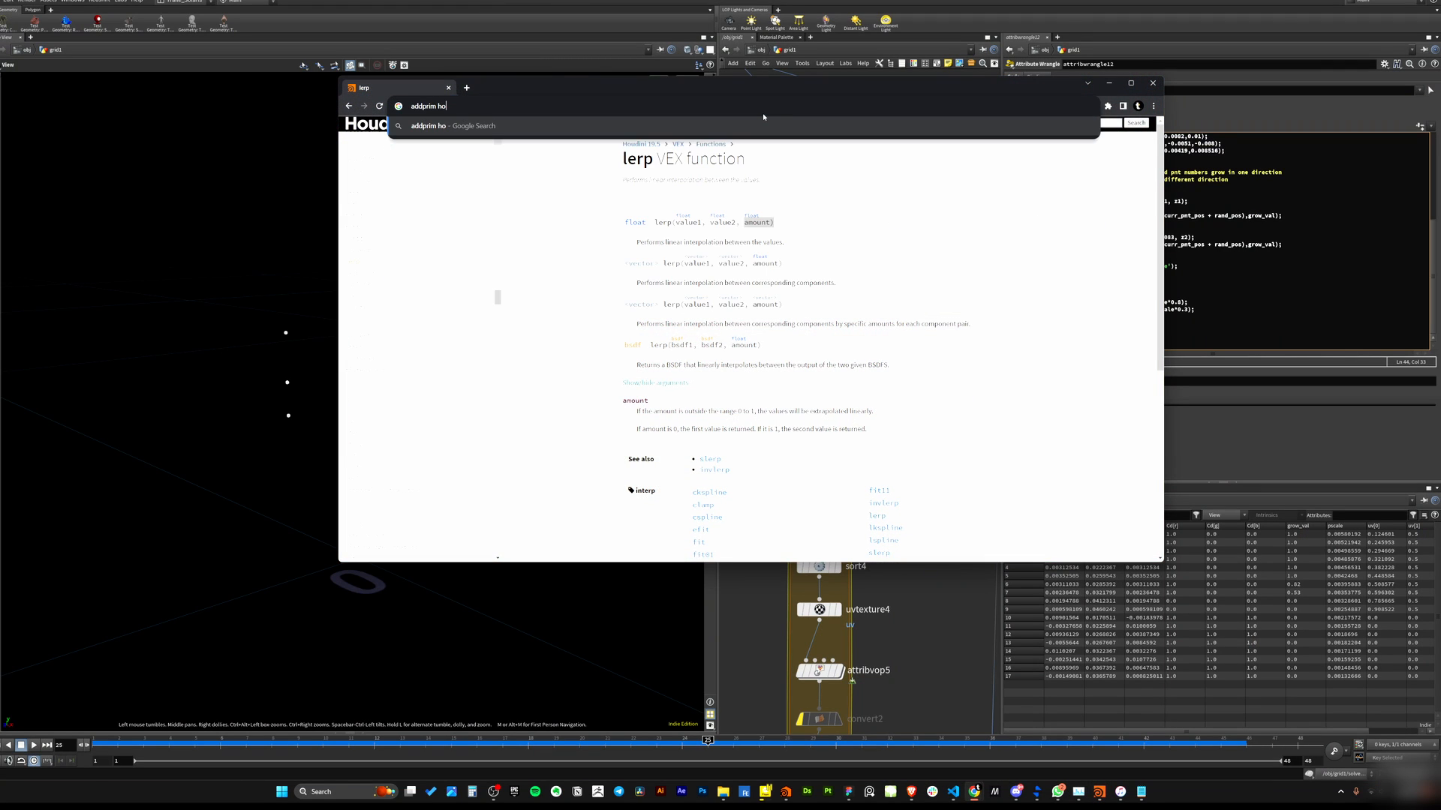
{"action": "type", "text": "udini"}
{"action": "key", "text": "Return"}
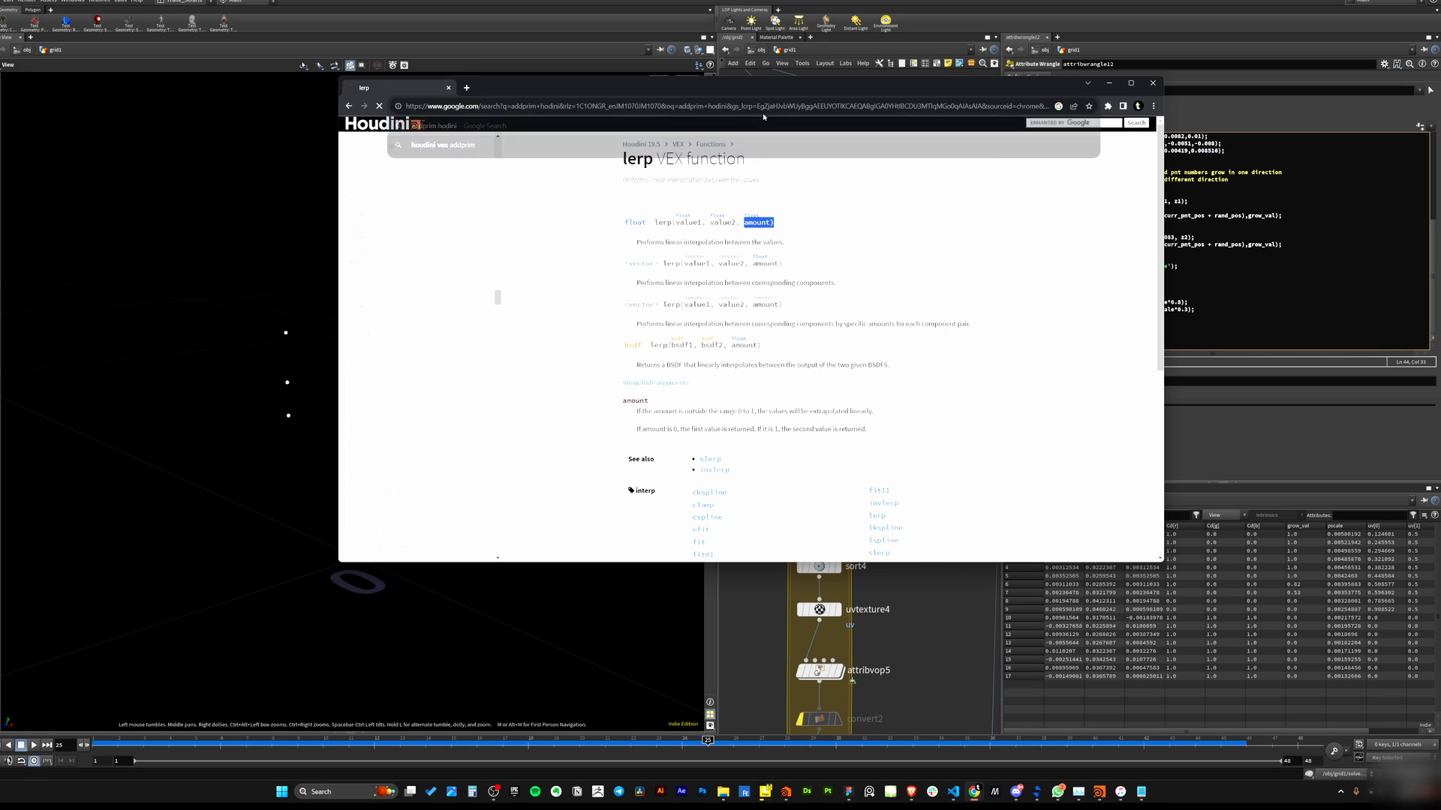
{"action": "left_click", "coordinate": [508, 268]}
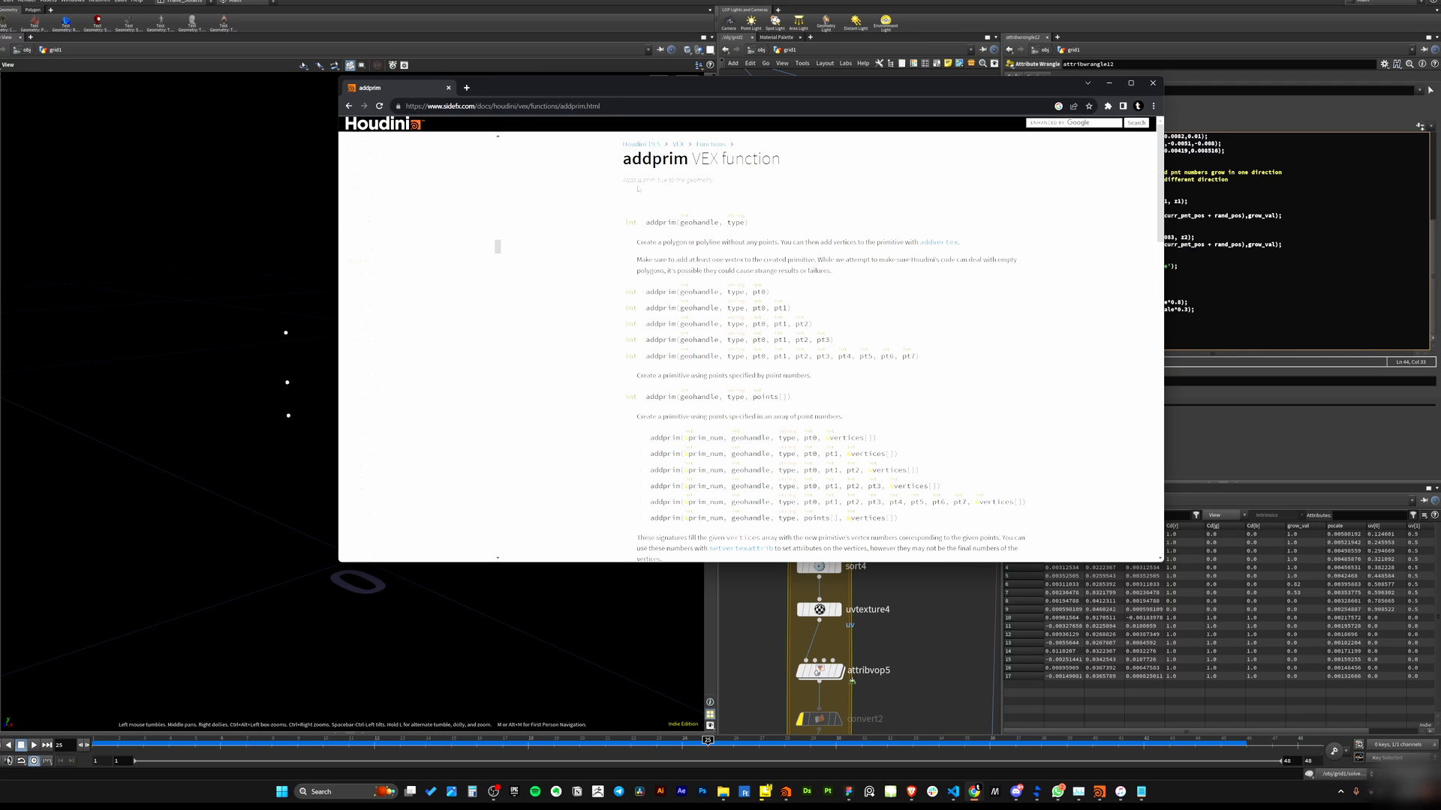
{"action": "mouse_move", "coordinate": [628, 183]}
{"action": "left_mouse_down"}
{"action": "mouse_move", "coordinate": [666, 184]}
{"action": "mouse_move", "coordinate": [714, 223]}
{"action": "left_mouse_up"}
{"action": "left_click", "coordinate": [671, 187]}
{"action": "left_click", "coordinate": [603, 127]}
{"action": "left_click_drag", "start_coordinate": [842, 88], "coordinate": [546, 89]}
{"action": "left_click", "coordinate": [1106, 274]}
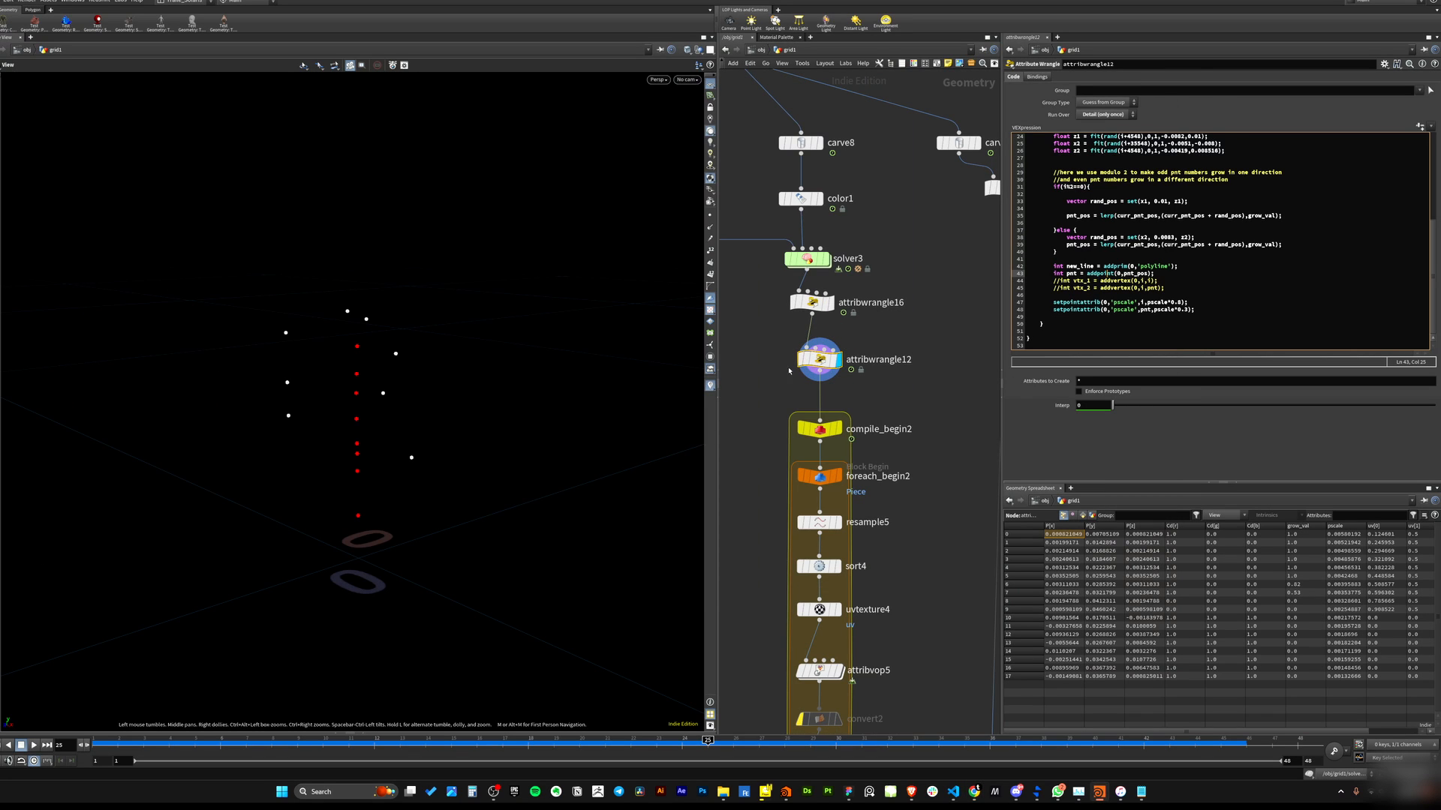
Read the addprim documentation's list of primitive types and return value, then minimize the browser.
{"action": "left_click", "coordinate": [974, 793]}
{"action": "left_click", "coordinate": [977, 744]}
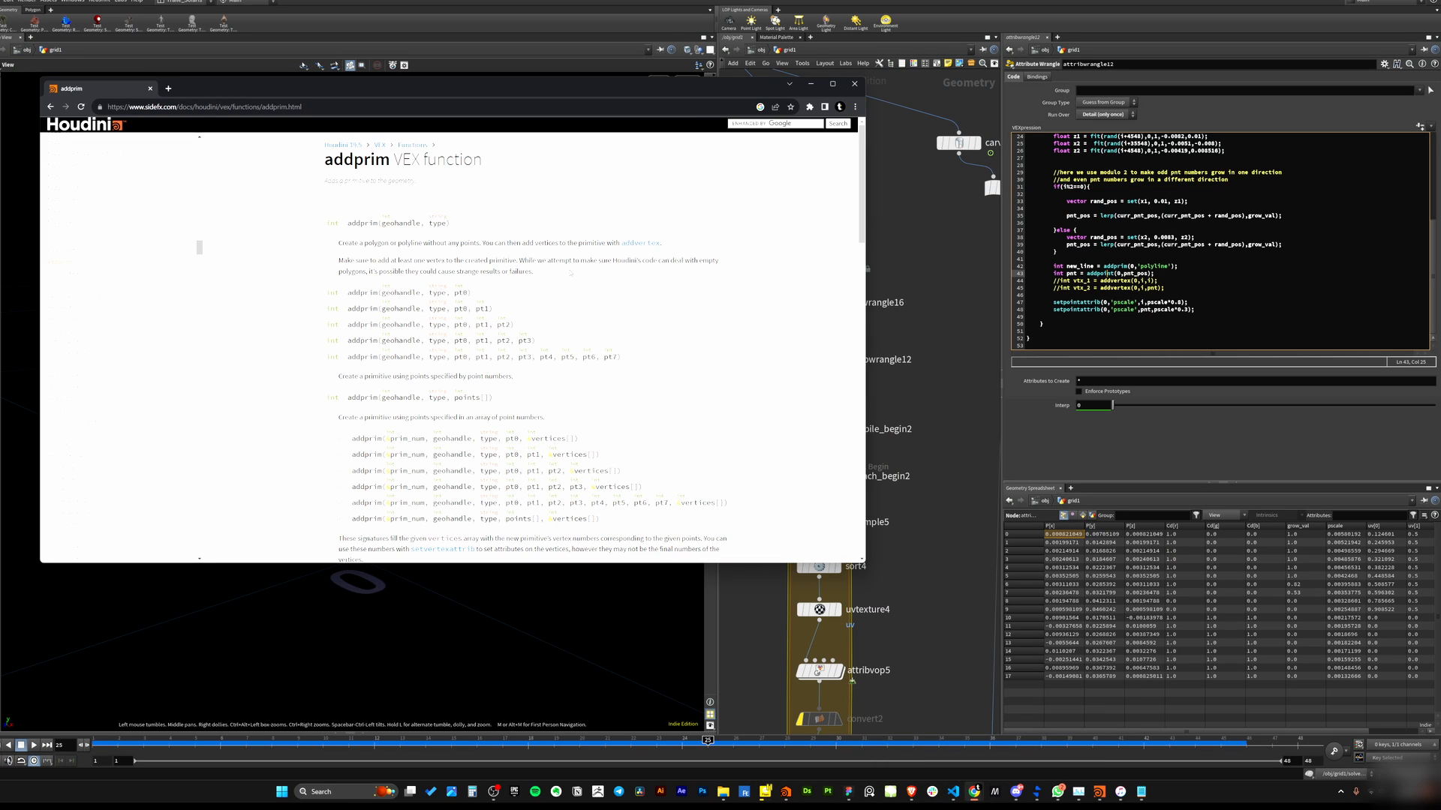
{"action": "scroll", "coordinate": [556, 312], "scroll_direction": "down", "scroll_amount": 3}
{"action": "scroll", "coordinate": [555, 312], "scroll_direction": "down", "scroll_amount": 3}
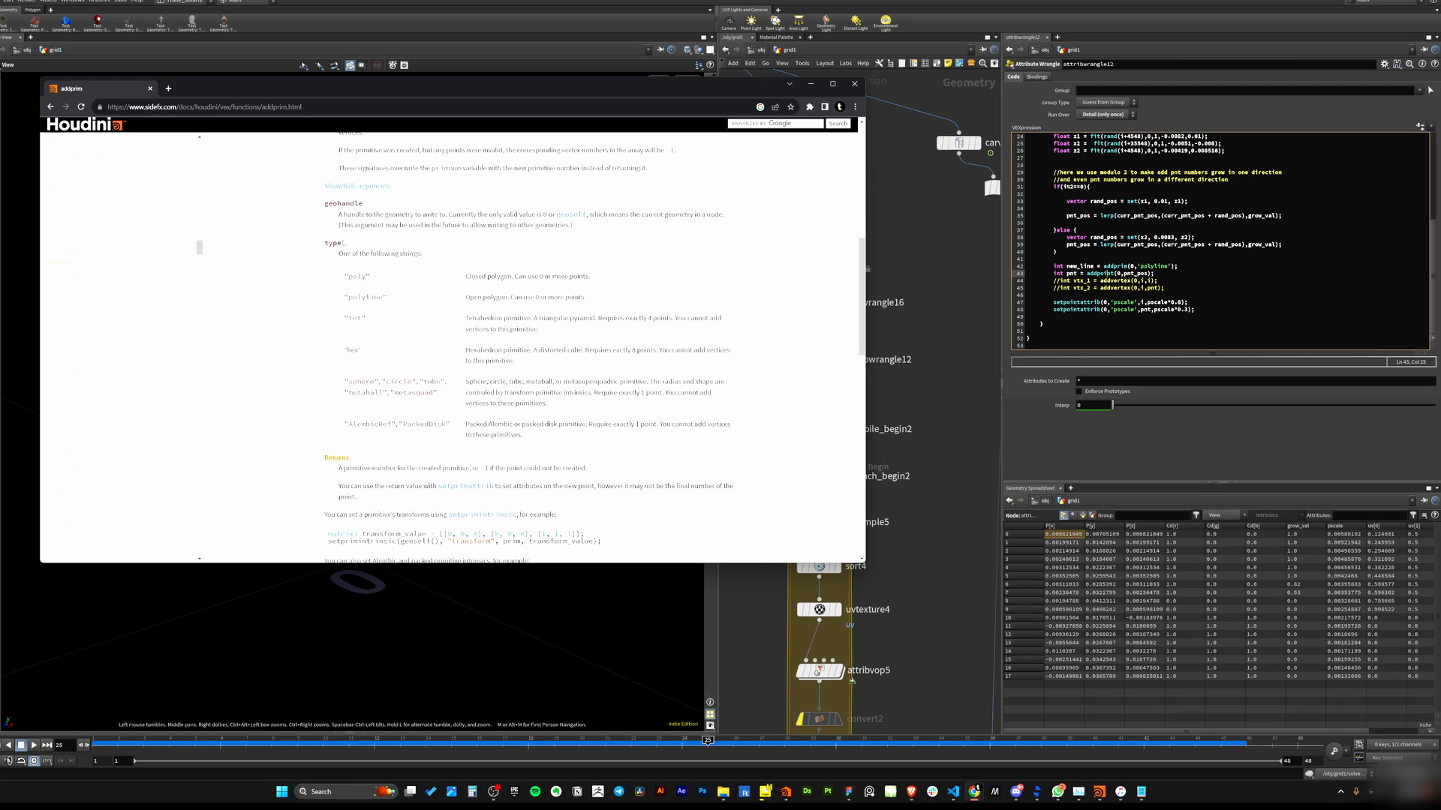
{"action": "left_click_drag", "start_coordinate": [348, 277], "coordinate": [367, 278]}
{"action": "left_click_drag", "start_coordinate": [470, 277], "coordinate": [497, 280]}
{"action": "left_click_drag", "start_coordinate": [343, 298], "coordinate": [496, 298]}
{"action": "left_click_drag", "start_coordinate": [344, 318], "coordinate": [363, 350]}
{"action": "left_click_drag", "start_coordinate": [482, 403], "coordinate": [366, 425]}
{"action": "left_click", "coordinate": [395, 313]}
{"action": "mouse_move", "coordinate": [388, 299]}
{"action": "left_mouse_down"}
{"action": "mouse_move", "coordinate": [344, 294]}
{"action": "mouse_move", "coordinate": [371, 278]}
{"action": "left_mouse_up"}
{"action": "scroll", "coordinate": [452, 372], "scroll_direction": "down", "scroll_amount": 3}
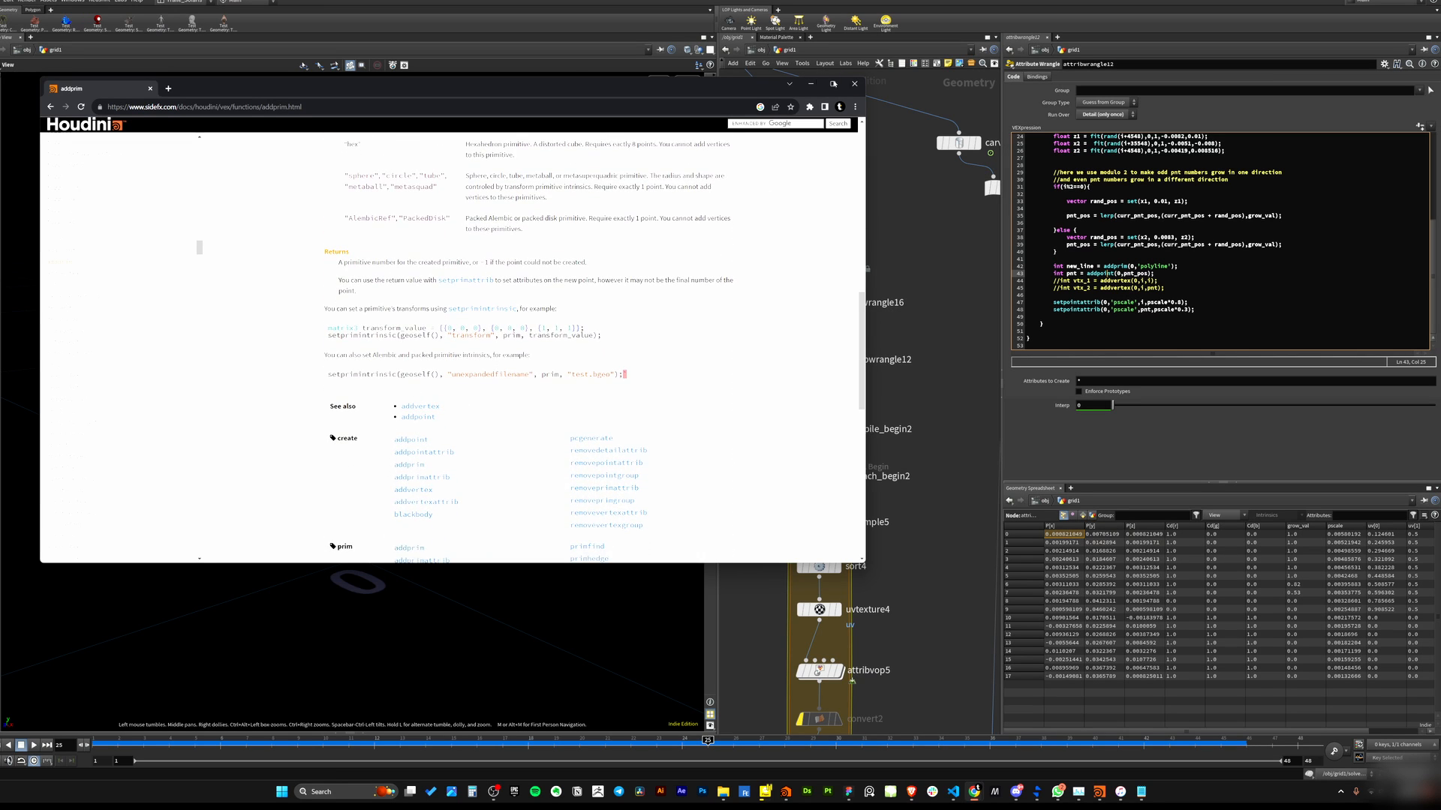
{"action": "left_click", "coordinate": [811, 84]}
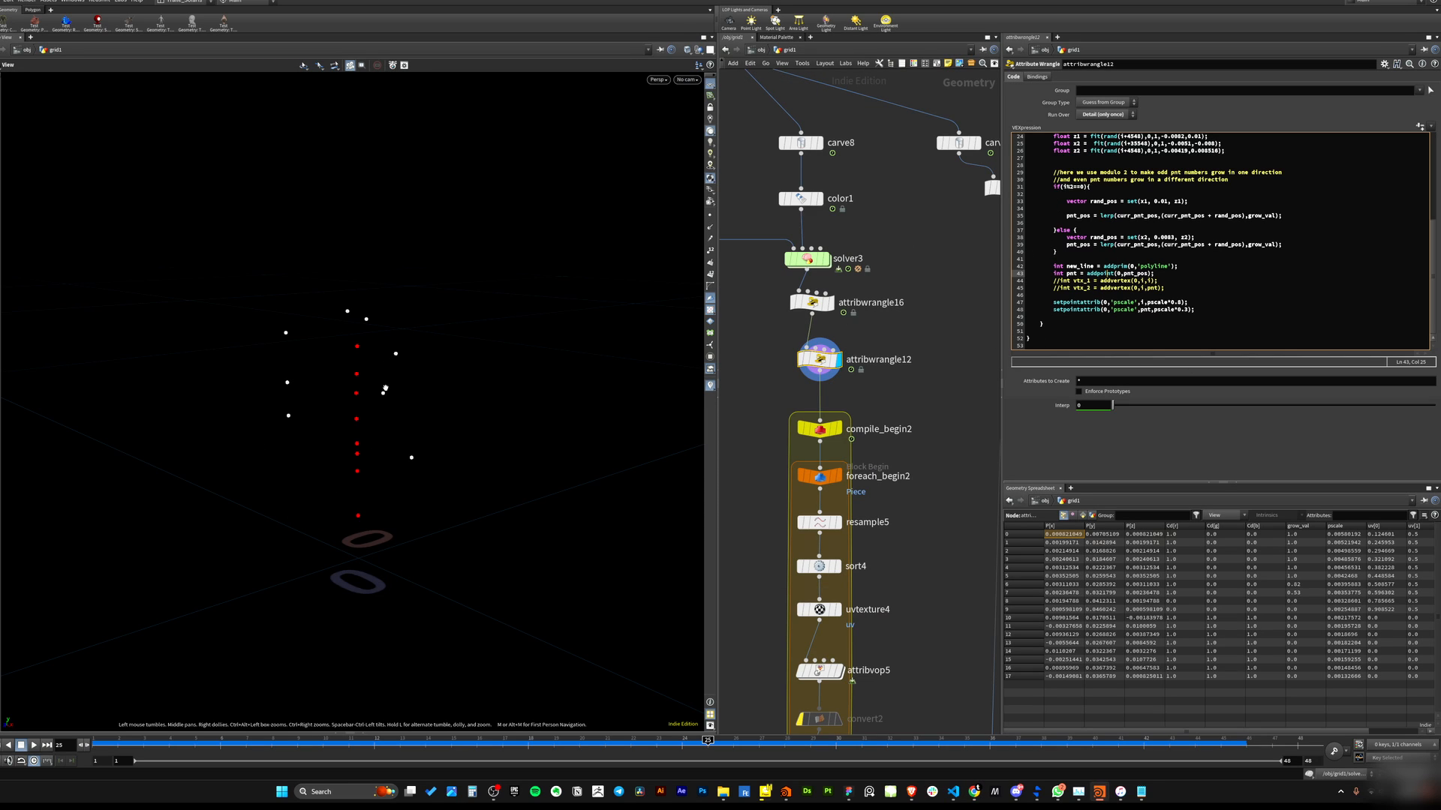
Uncomment the vtx_1 addvertex line in attribwrangle12's code.
{"action": "scroll", "coordinate": [385, 389], "scroll_direction": "up", "scroll_amount": 3}
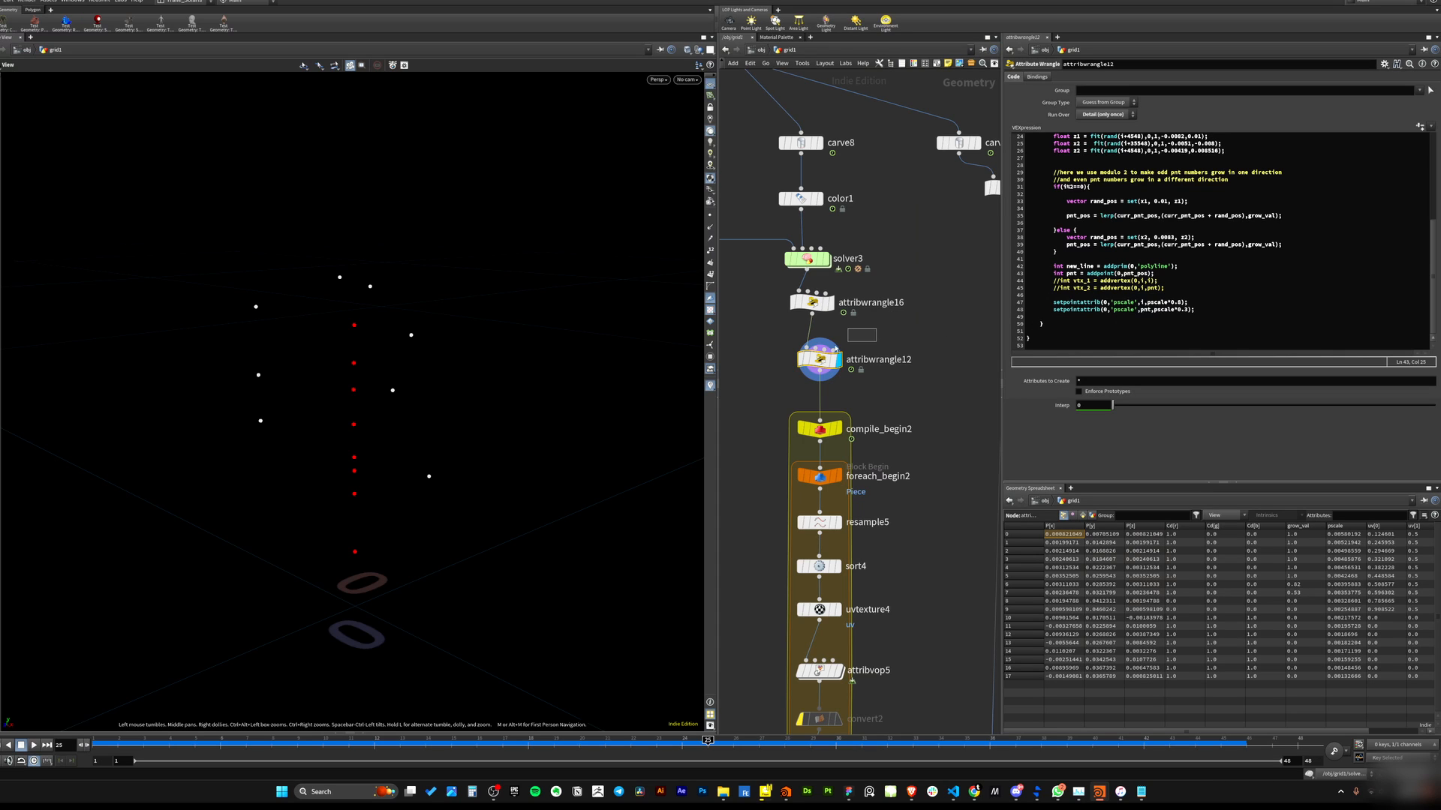
{"action": "left_click", "coordinate": [1078, 288]}
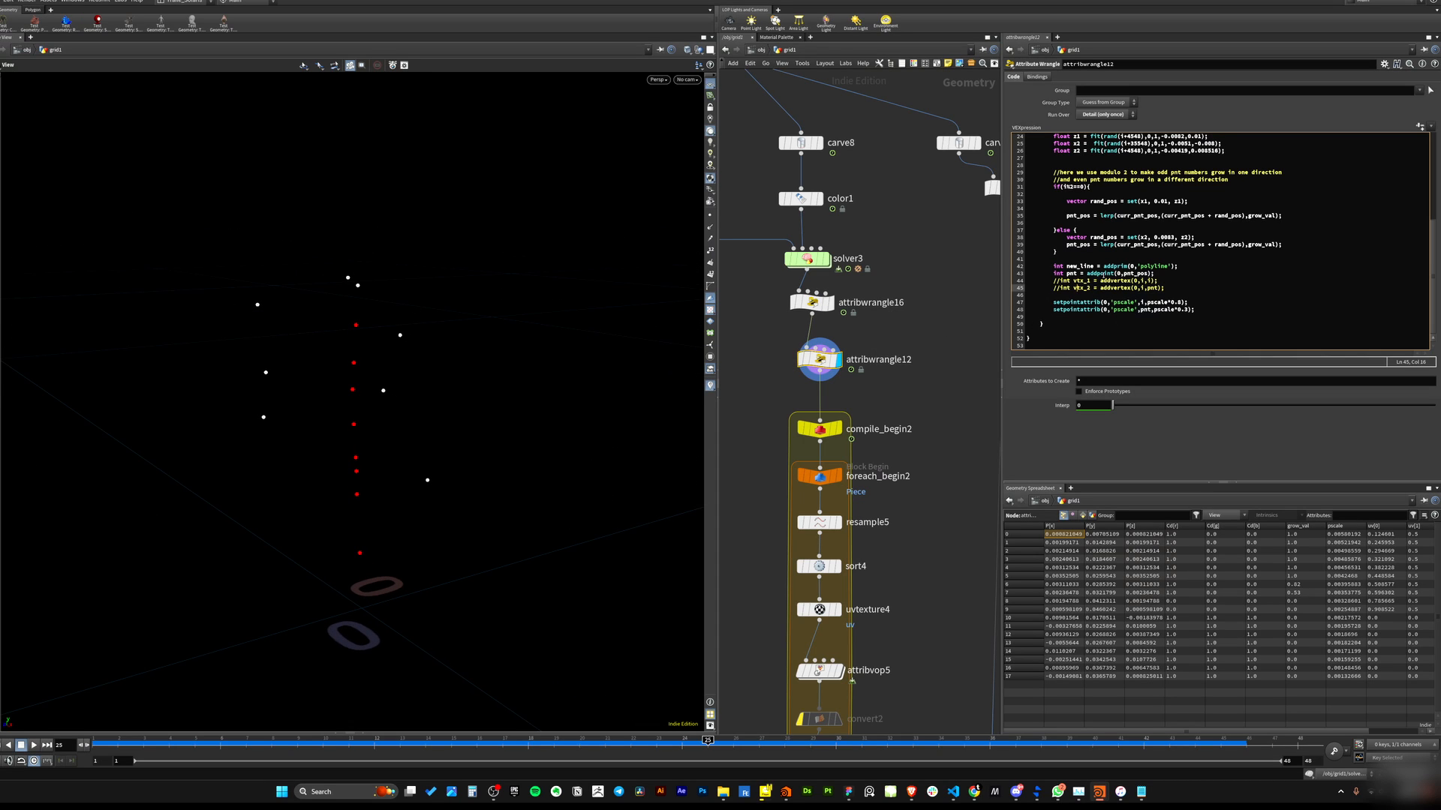
{"action": "left_click_drag", "start_coordinate": [1053, 266], "coordinate": [1184, 267]}
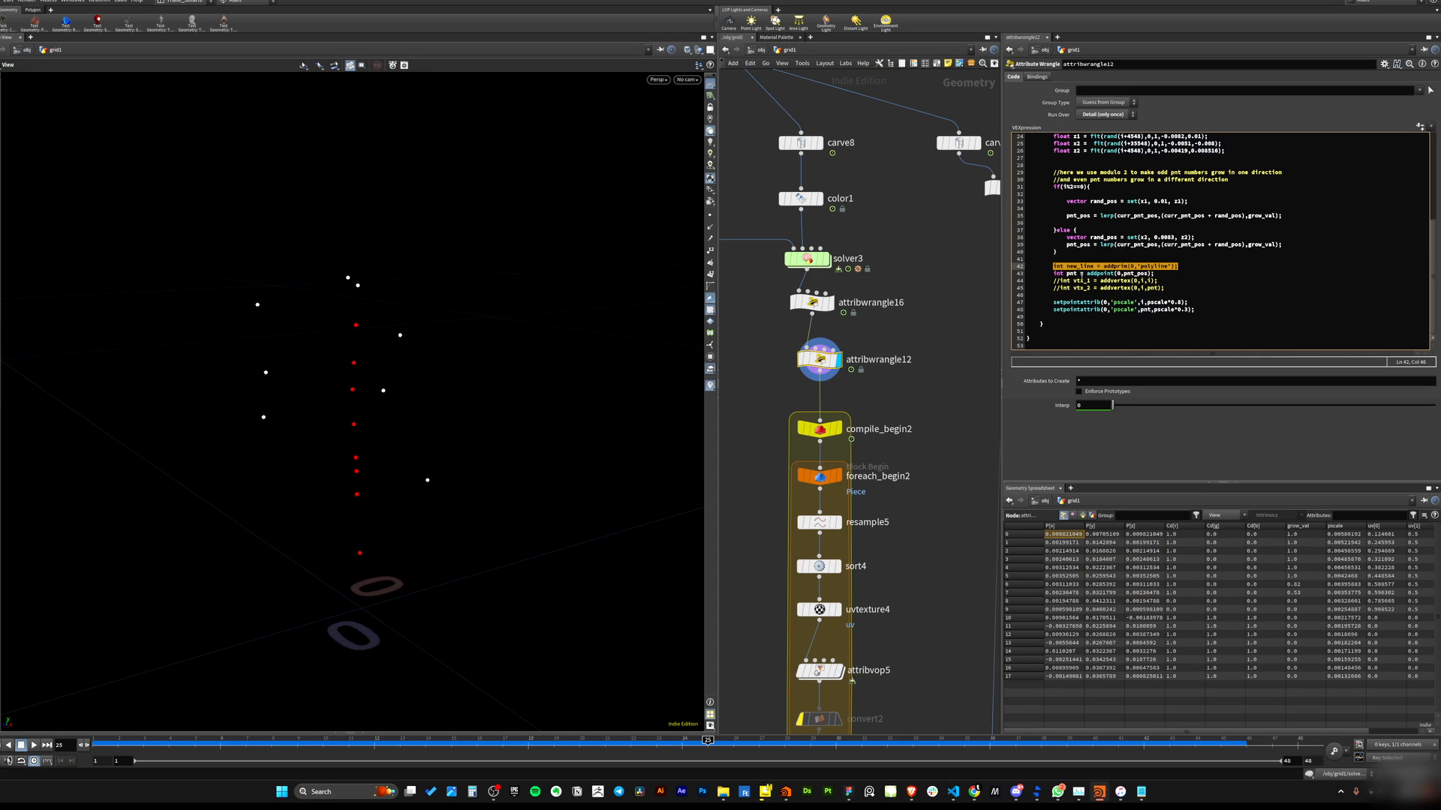
{"action": "left_click", "coordinate": [1076, 294]}
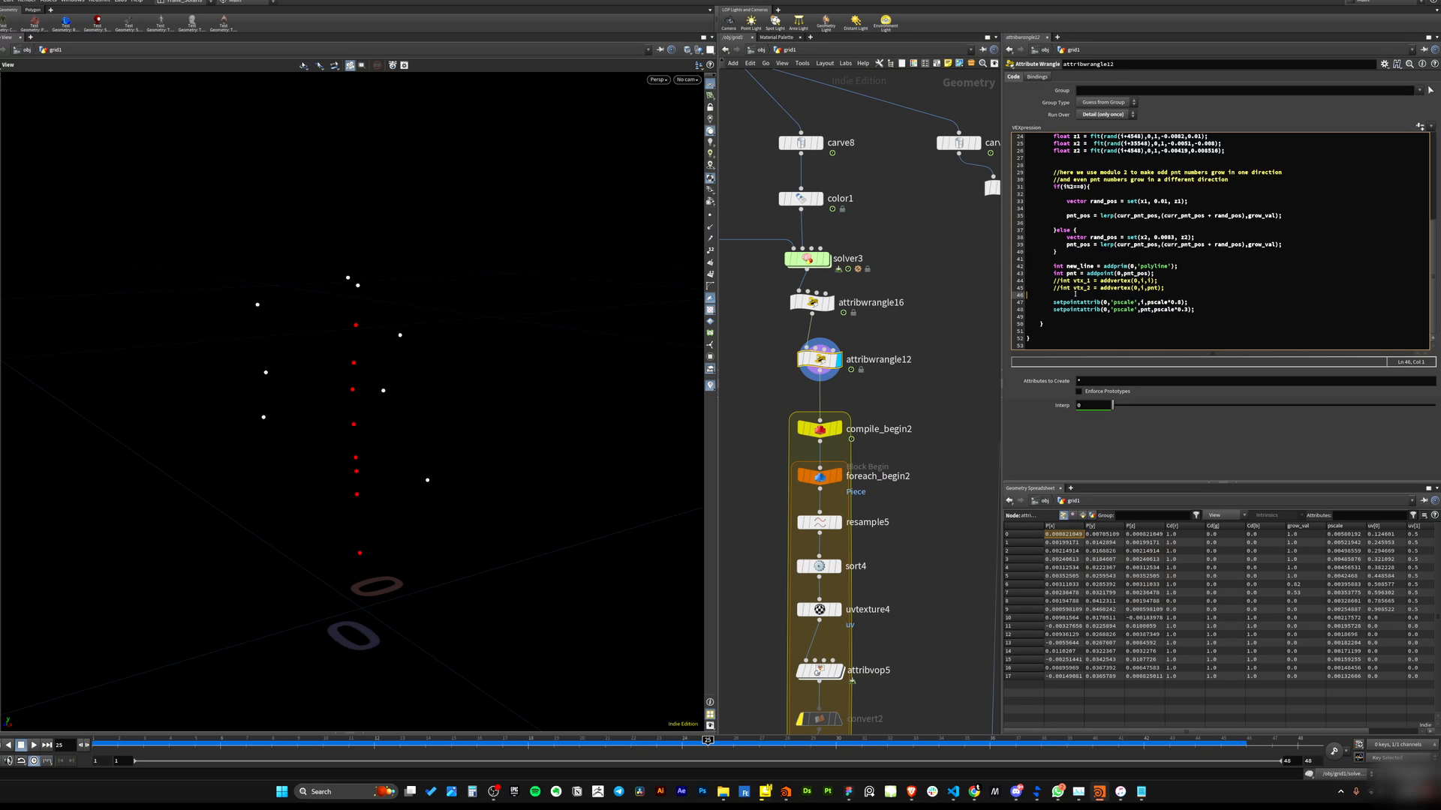
{"action": "left_click_drag", "start_coordinate": [1052, 274], "coordinate": [1155, 275]}
{"action": "left_click", "coordinate": [1169, 301]}
{"action": "left_click", "coordinate": [1061, 280]}
{"action": "key", "text": "BackSpace"}
{"action": "key", "text": "BackSpace"}
{"action": "left_click", "coordinate": [1179, 294]}
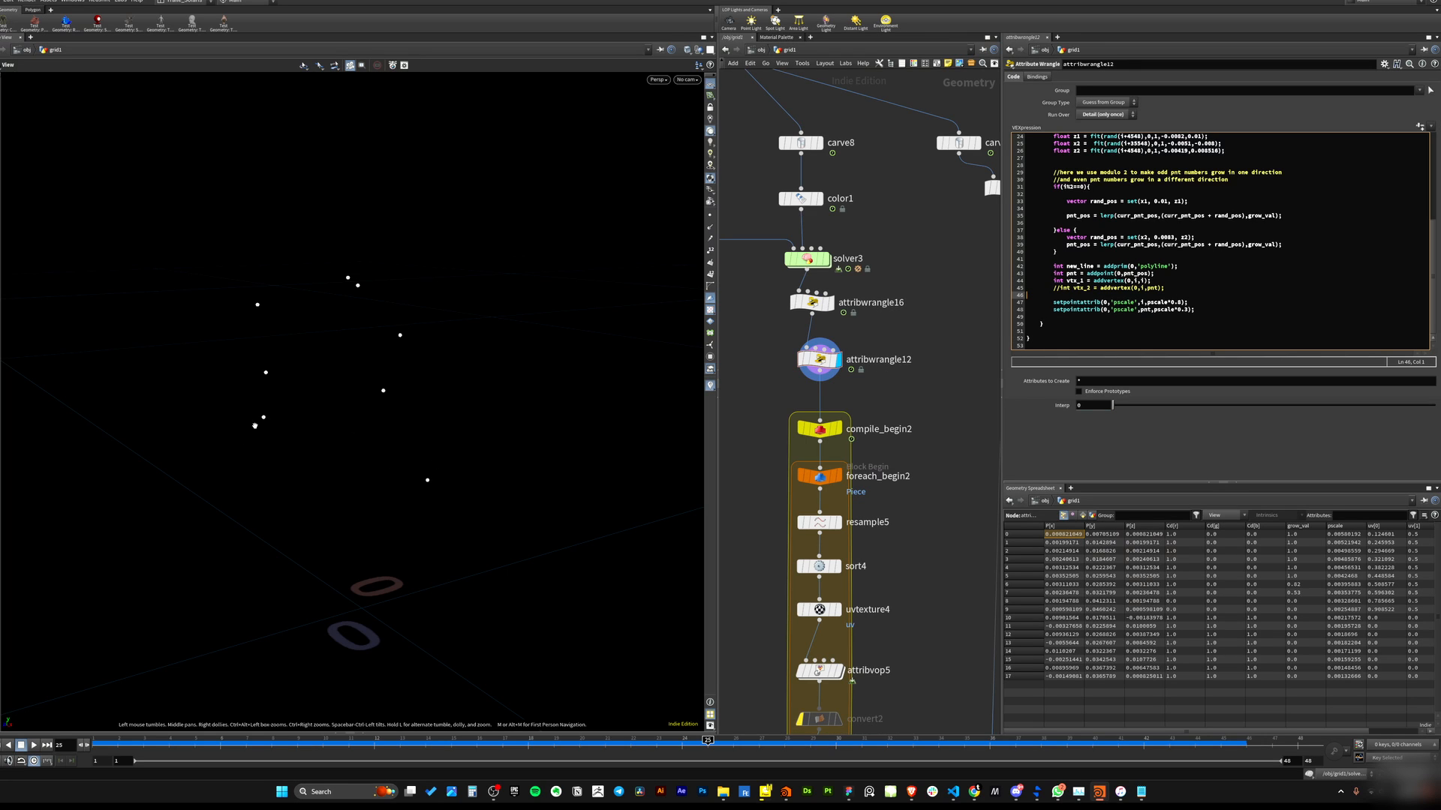
Uncomment the vtx_2 addvertex line and scrub the timeline to watch the connected lines grow.
{"action": "left_click", "coordinate": [831, 303]}
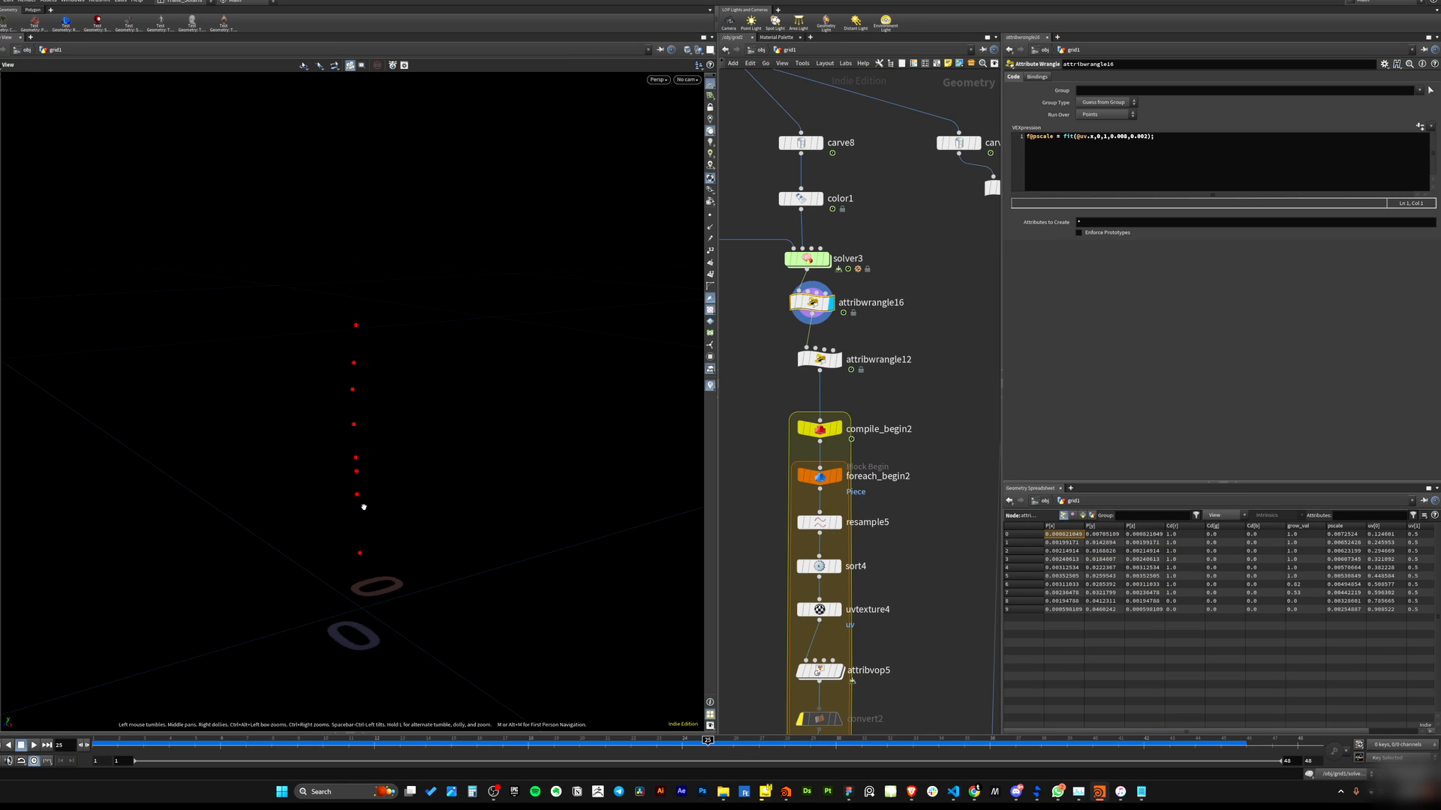
{"action": "left_click", "coordinate": [833, 360]}
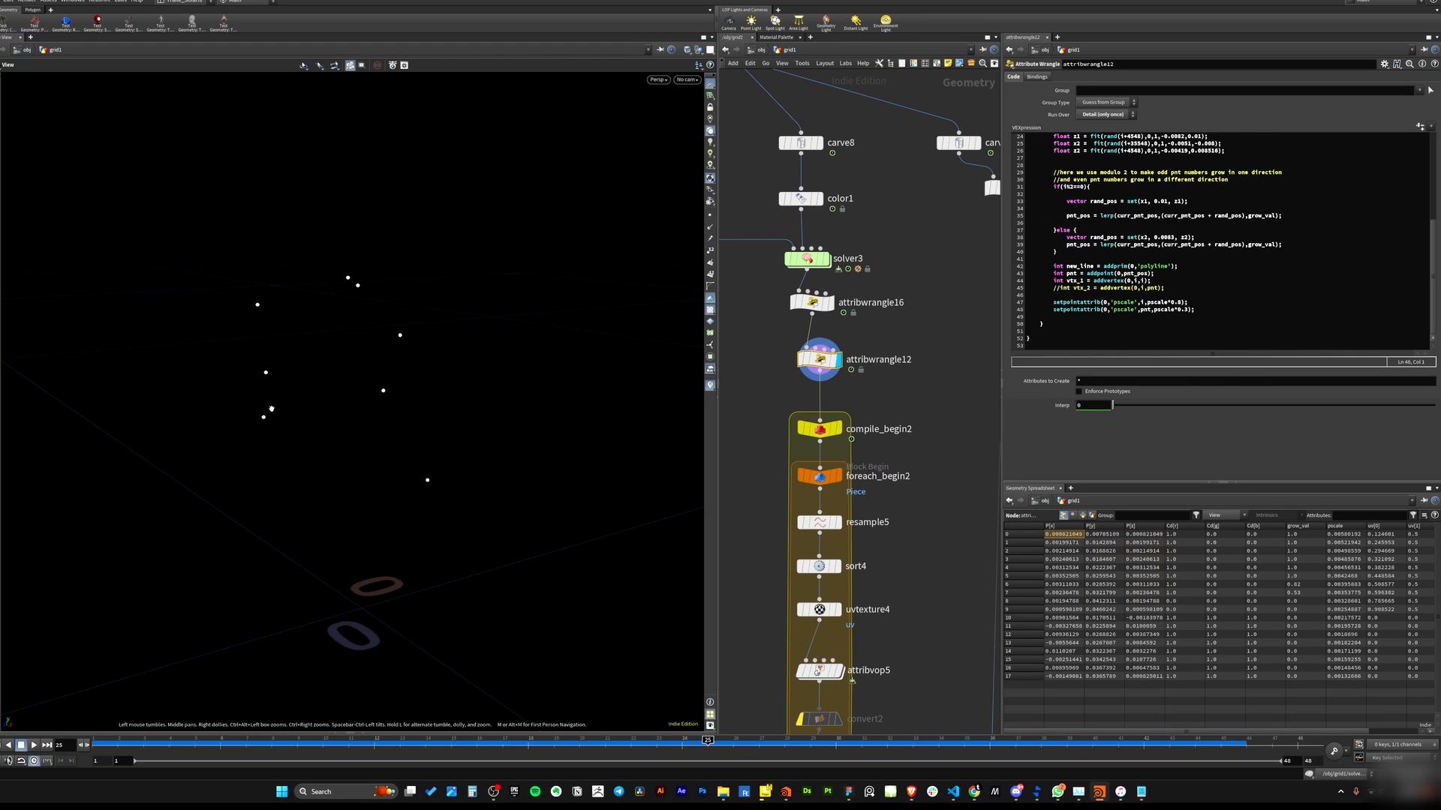
{"action": "left_click", "coordinate": [1068, 331]}
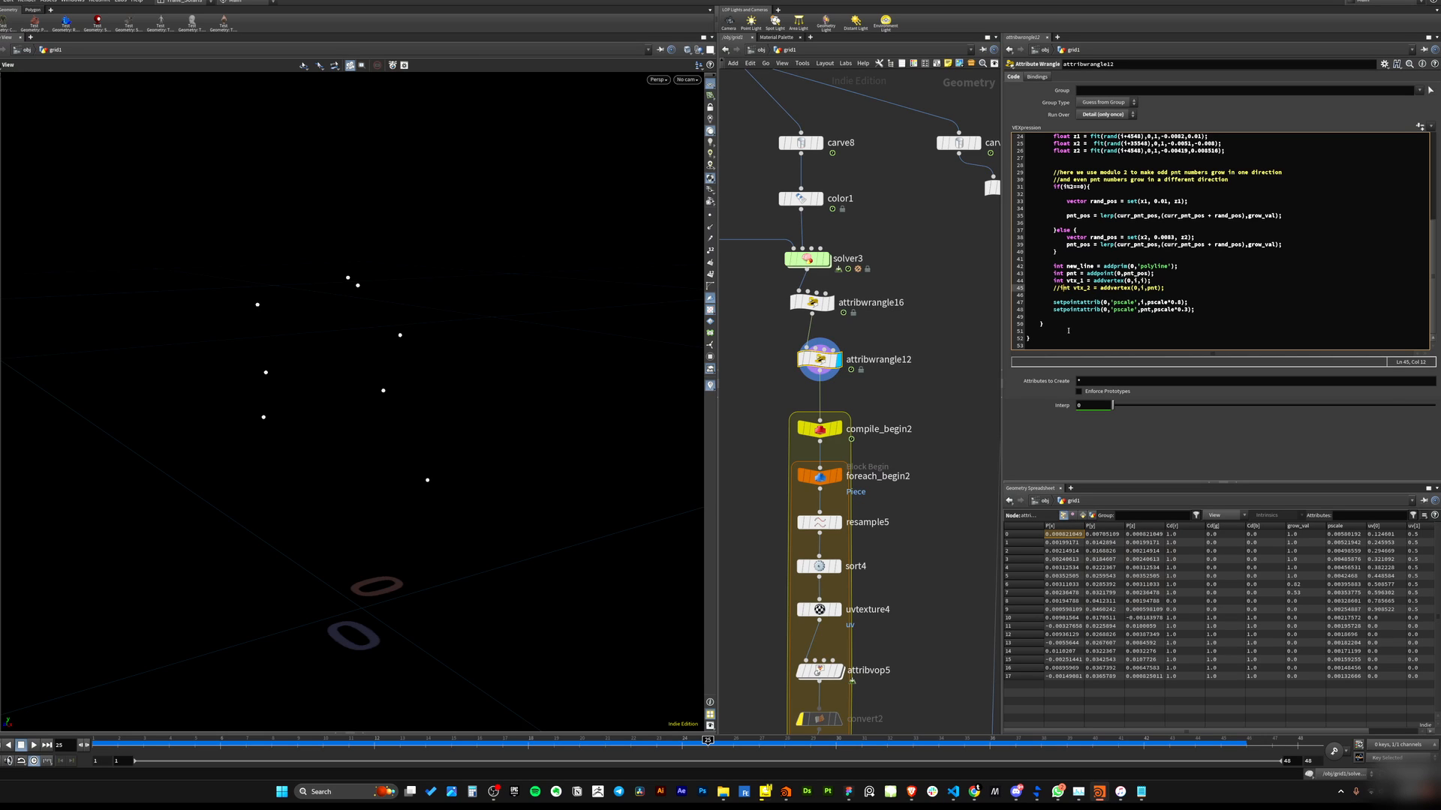
{"action": "key", "text": "Left"}
{"action": "key", "text": "BackSpace"}
{"action": "key", "text": "BackSpace"}
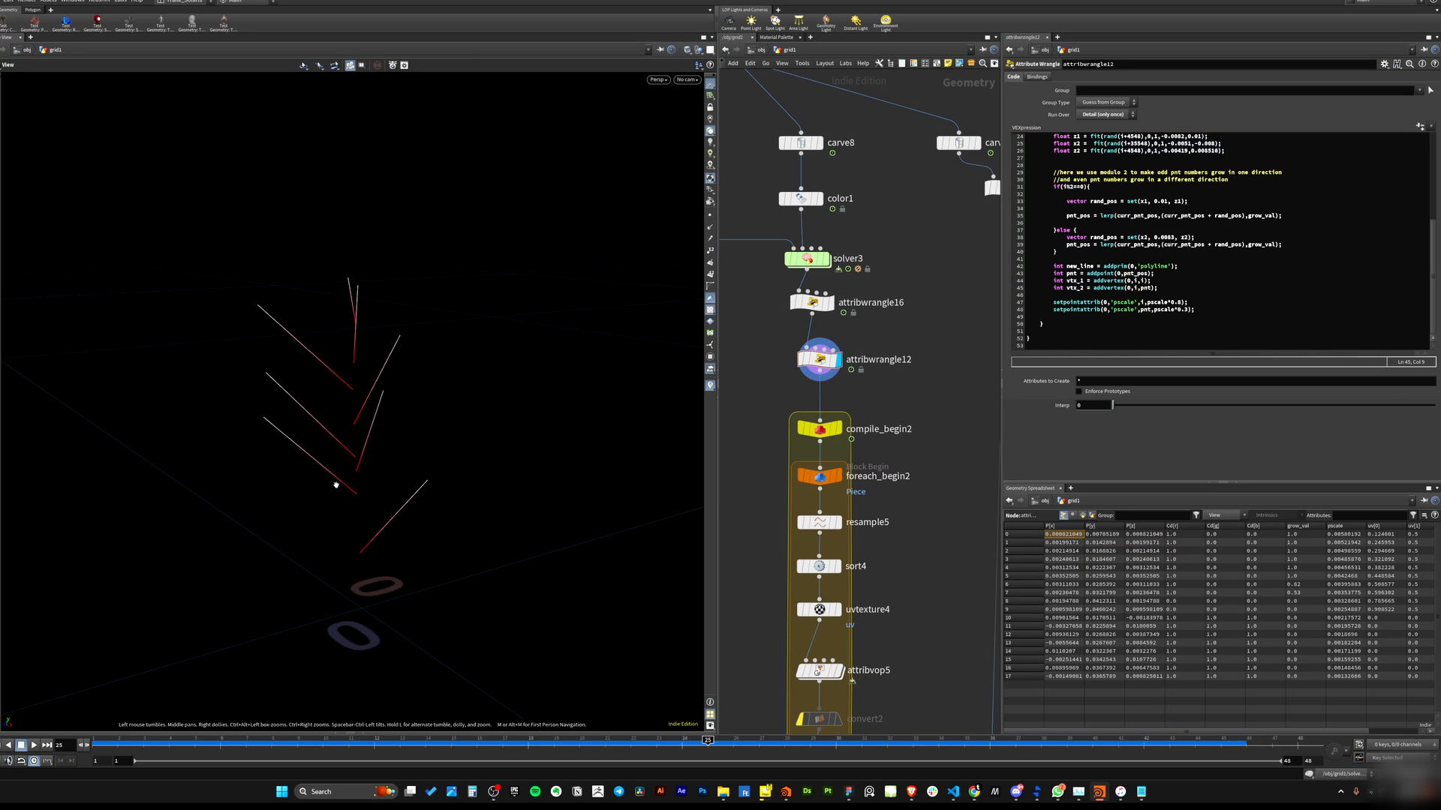
{"action": "left_click", "coordinate": [821, 360]}
{"action": "left_click_drag", "start_coordinate": [116, 738], "coordinate": [272, 739]}
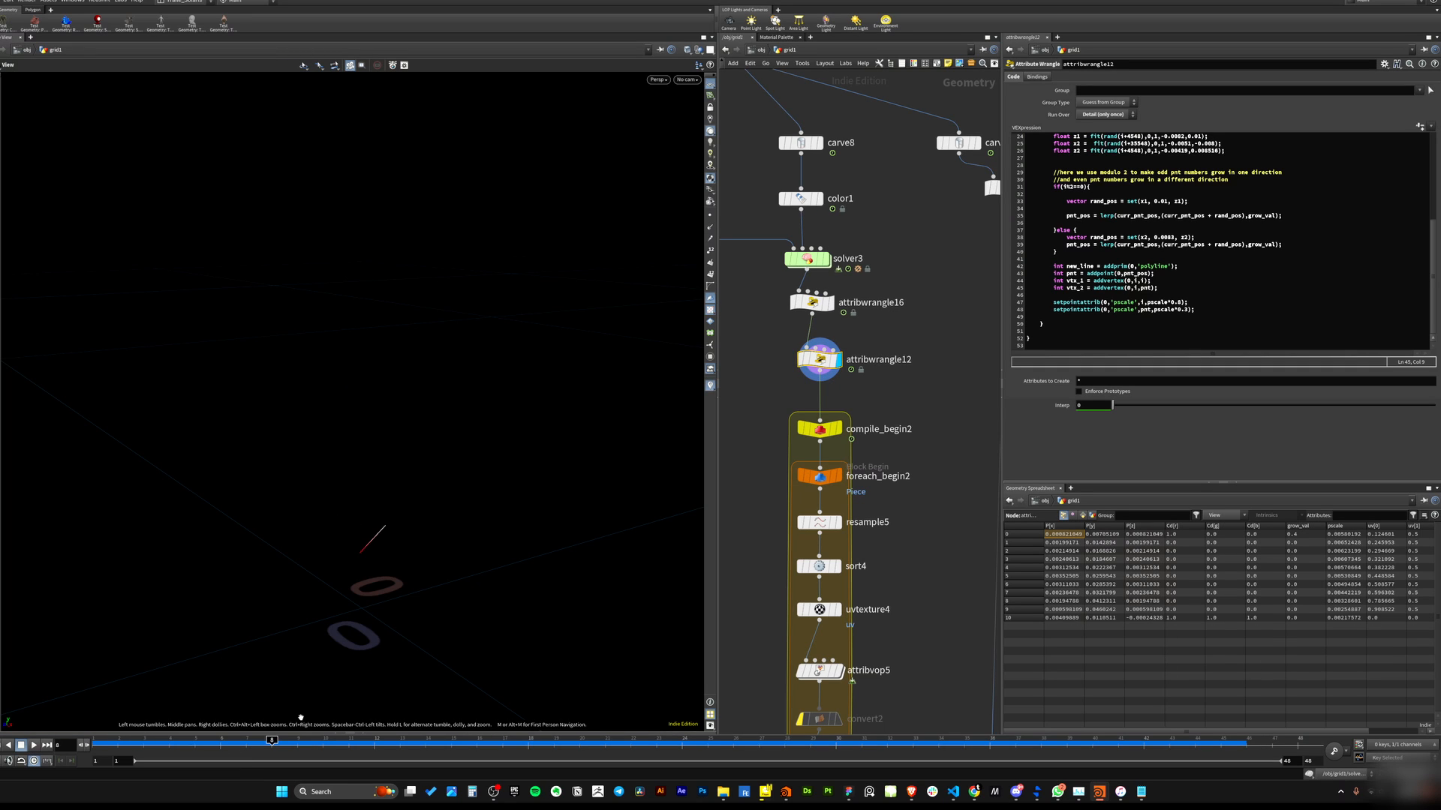
Scrub the timeline and orbit the viewport to watch the branch lines grow from the main stem.
{"action": "left_click", "coordinate": [710, 215]}
{"action": "left_click", "coordinate": [192, 728]}
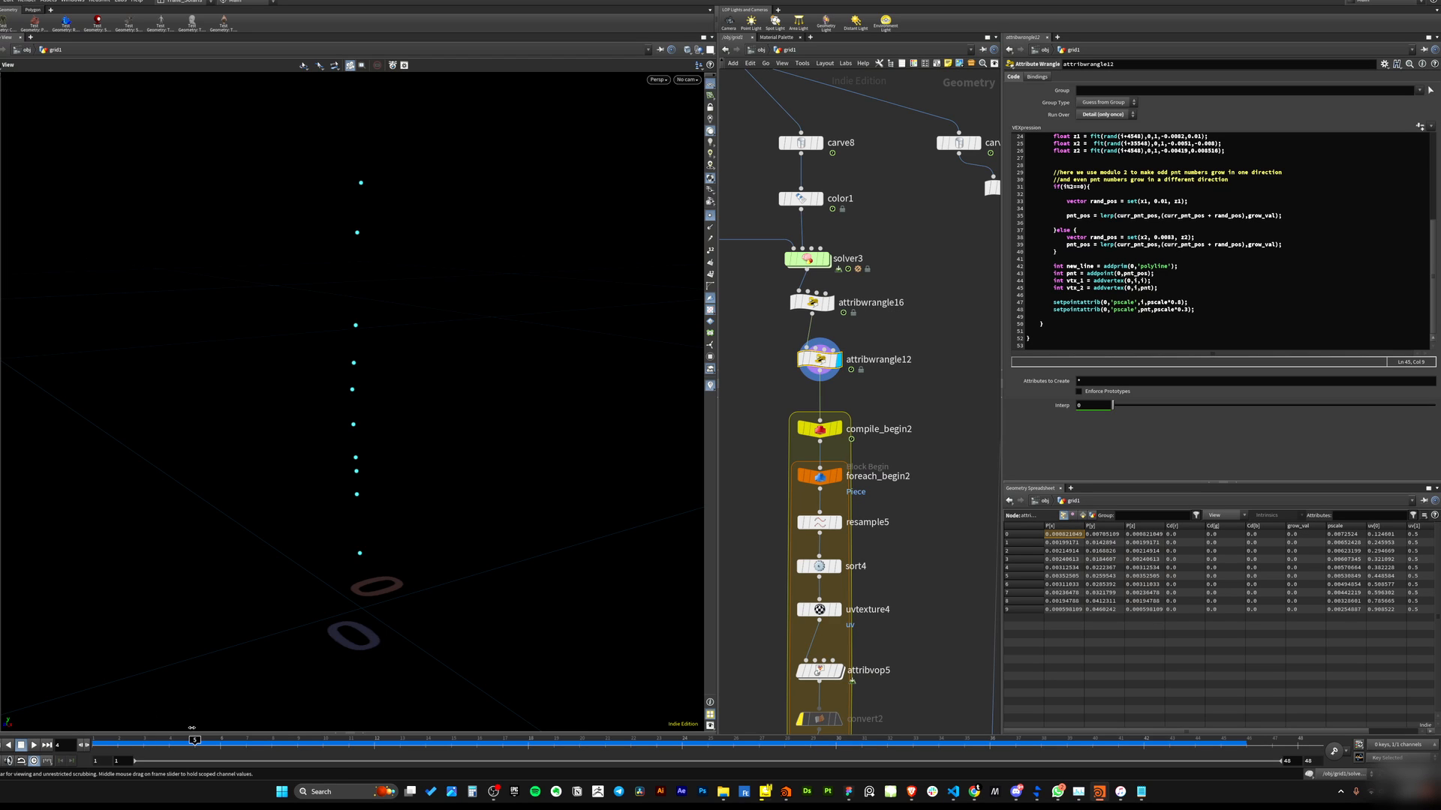
{"action": "left_click_drag", "start_coordinate": [192, 728], "coordinate": [737, 643]}
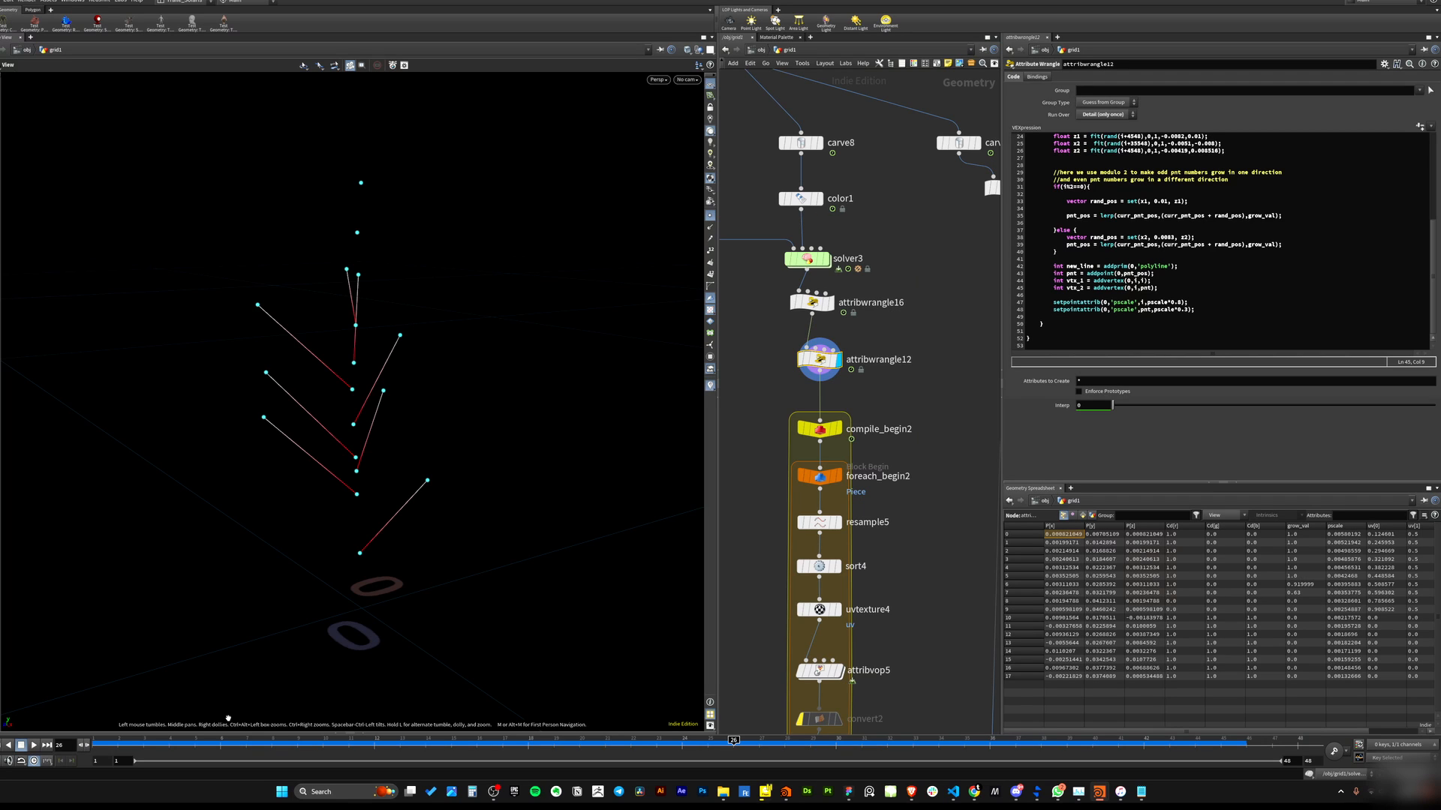
{"action": "left_click_drag", "start_coordinate": [112, 742], "coordinate": [657, 662]}
{"action": "left_click_drag", "start_coordinate": [360, 491], "coordinate": [256, 419]}
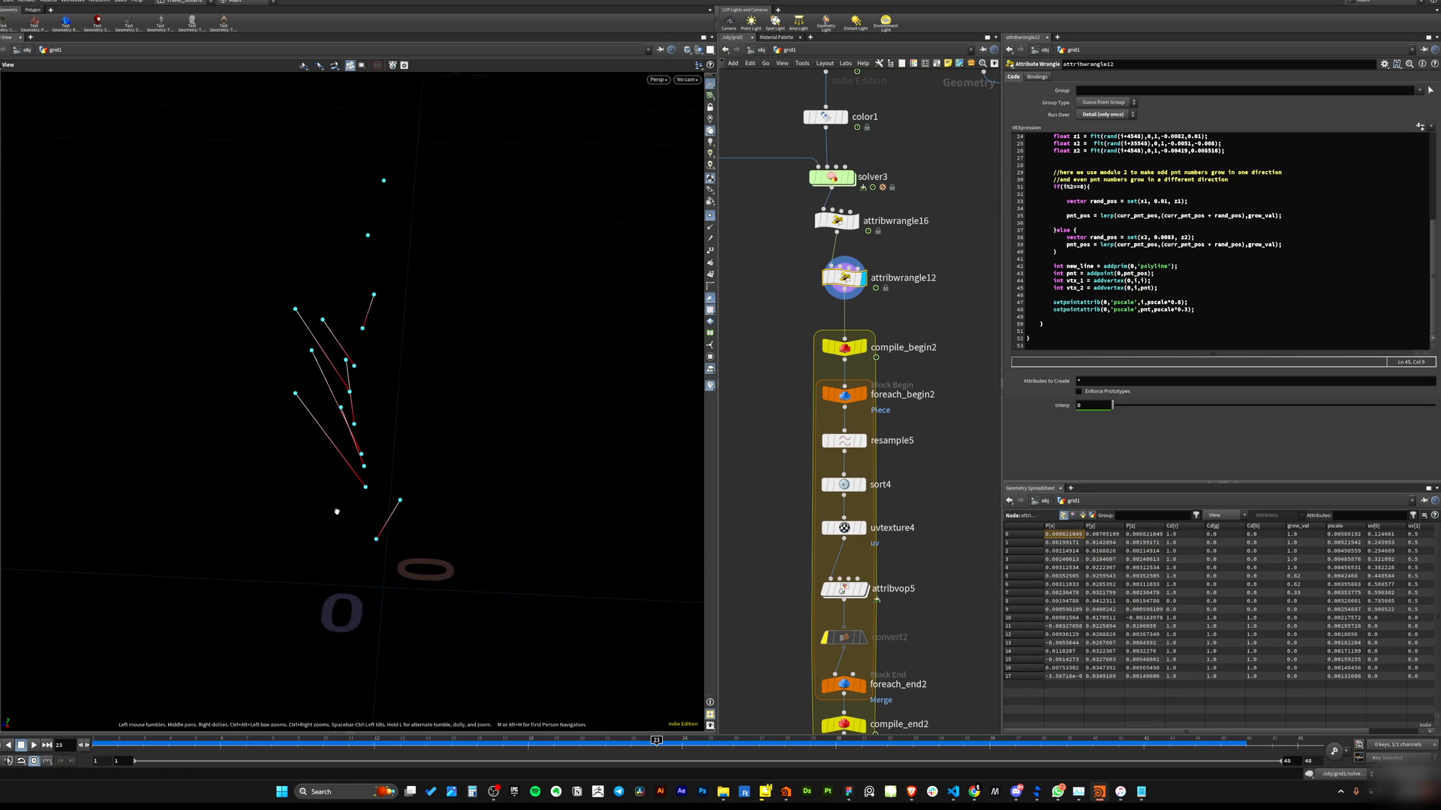
{"action": "left_click_drag", "start_coordinate": [335, 509], "coordinate": [428, 518]}
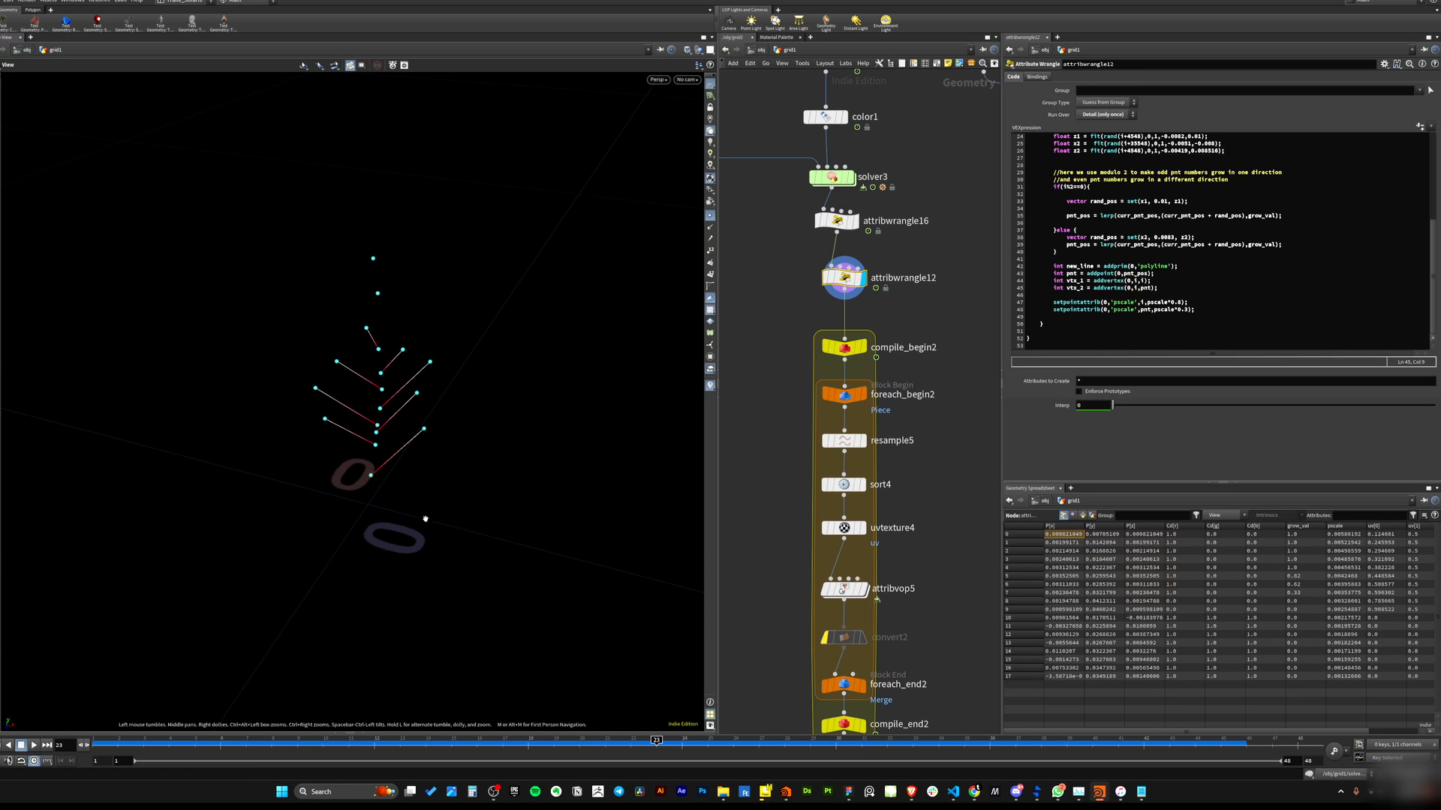
{"action": "left_click", "coordinate": [196, 742]}
{"action": "left_click_drag", "start_coordinate": [187, 742], "coordinate": [605, 736]}
{"action": "left_click_drag", "start_coordinate": [360, 443], "coordinate": [202, 325]}
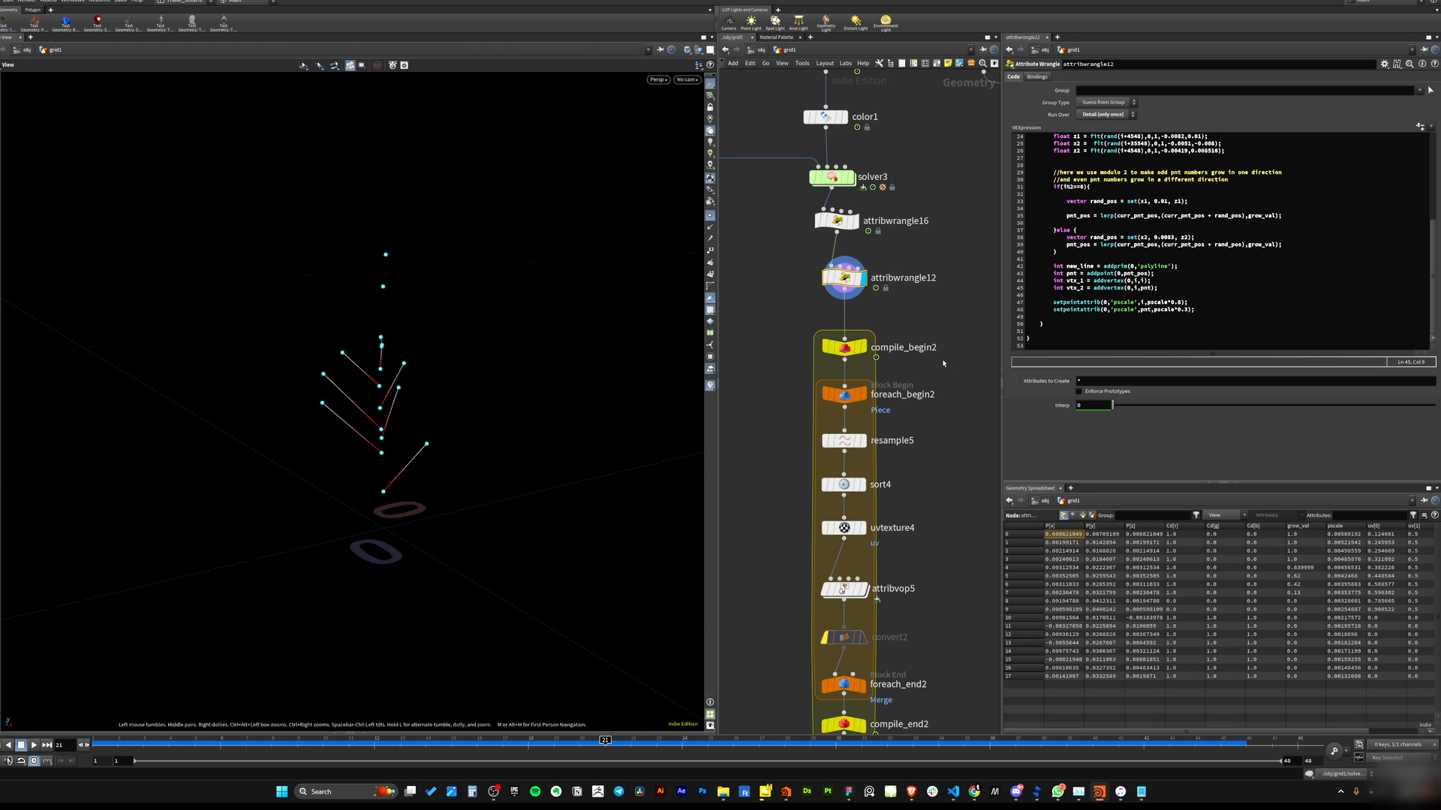
Examine the compile and for-each block nodes downstream of attribwrangle12 in the network.
{"action": "scroll", "coordinate": [944, 363], "scroll_direction": "down", "scroll_amount": 2}
{"action": "left_click_drag", "start_coordinate": [777, 209], "coordinate": [869, 567]}
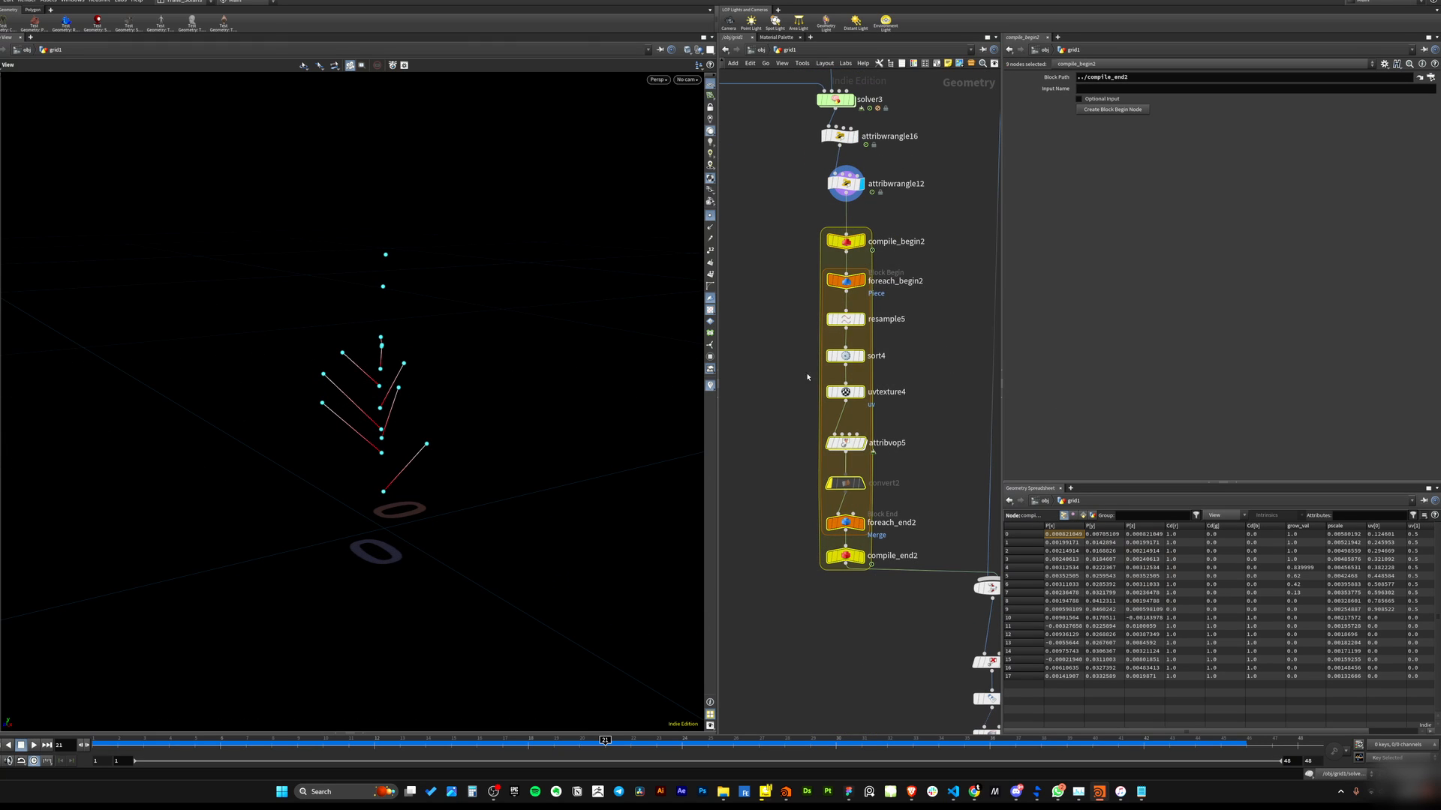
{"action": "left_click_drag", "start_coordinate": [788, 306], "coordinate": [824, 532]}
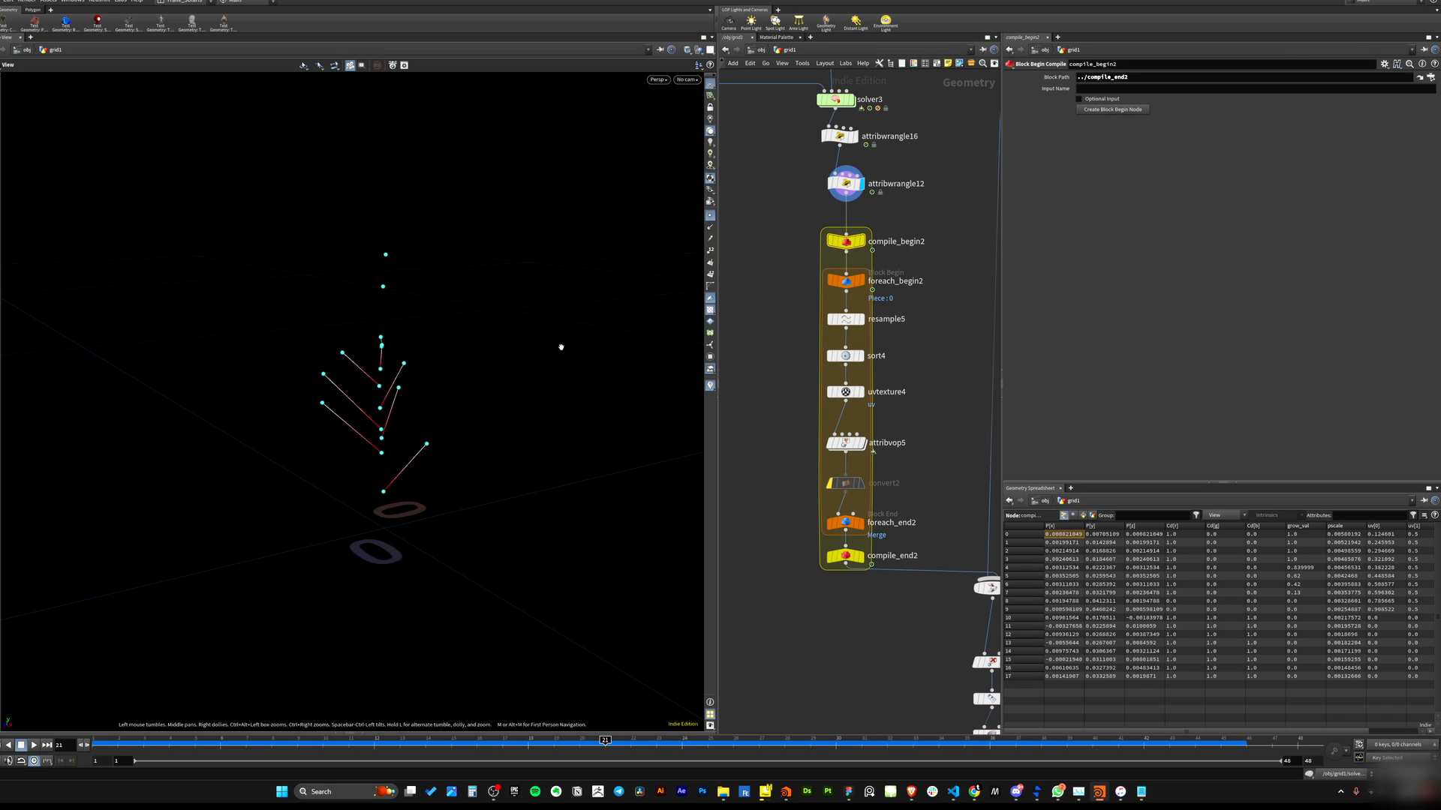
{"action": "middle_click_drag", "start_coordinate": [728, 426], "coordinate": [715, 473]}
{"action": "left_click_drag", "start_coordinate": [897, 359], "coordinate": [831, 493]}
{"action": "mouse_move", "coordinate": [785, 580]}
{"action": "left_mouse_down"}
{"action": "mouse_move", "coordinate": [805, 513]}
{"action": "mouse_move", "coordinate": [758, 575]}
{"action": "left_mouse_up"}
{"action": "middle_click_drag", "start_coordinate": [889, 265], "coordinate": [885, 305]}
{"action": "left_click", "coordinate": [879, 325]}
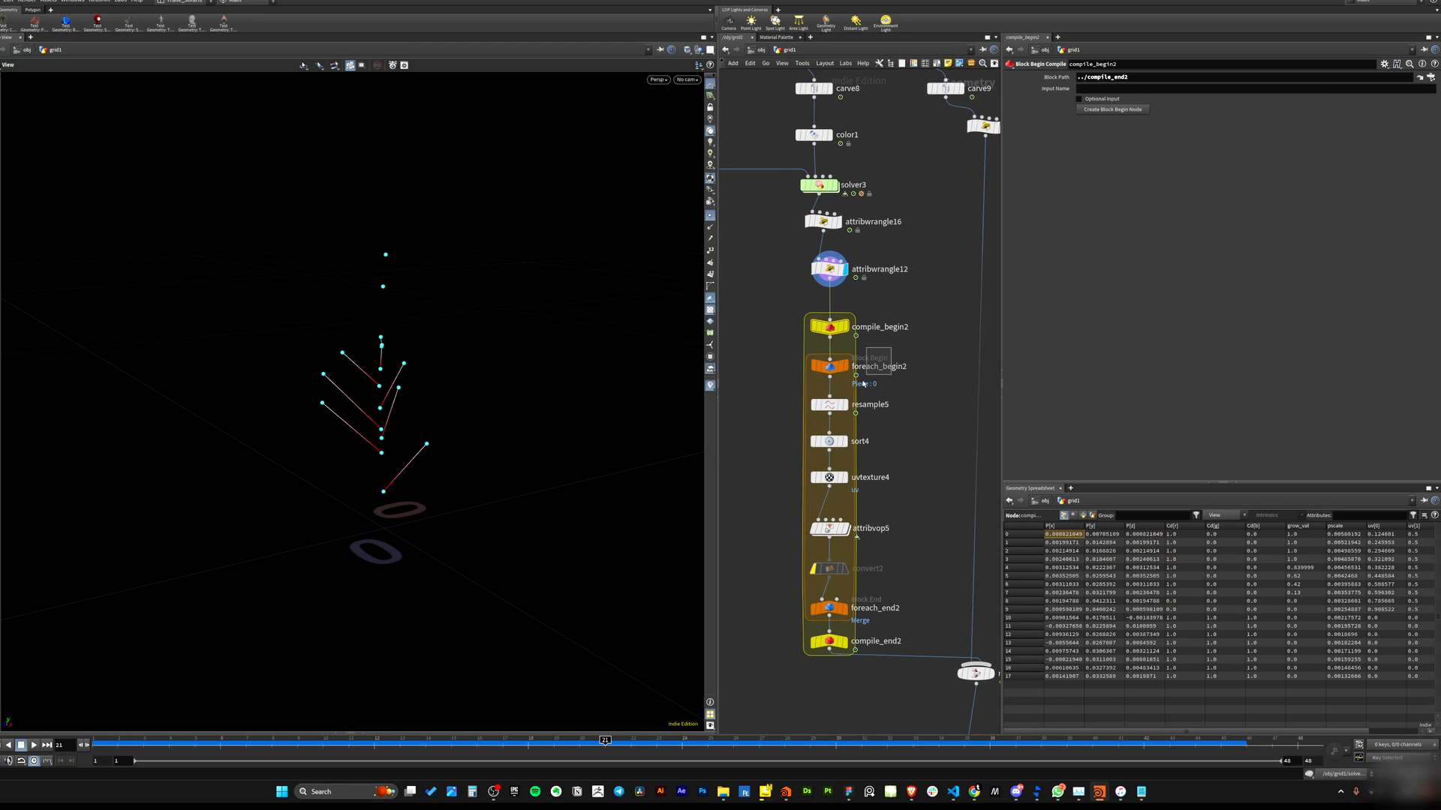
{"action": "middle_click_drag", "start_coordinate": [853, 604], "coordinate": [832, 535]}
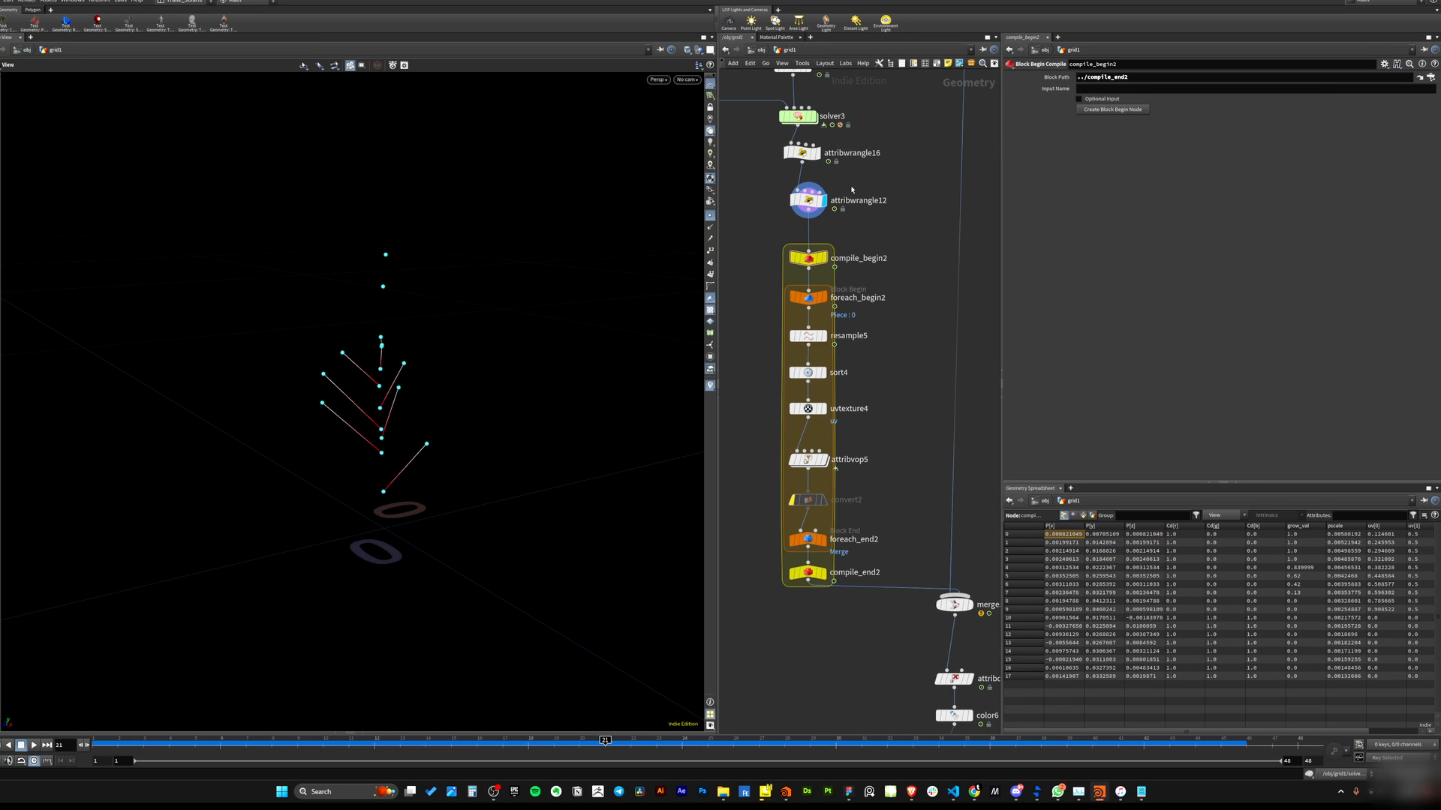
{"action": "left_click", "coordinate": [808, 200]}
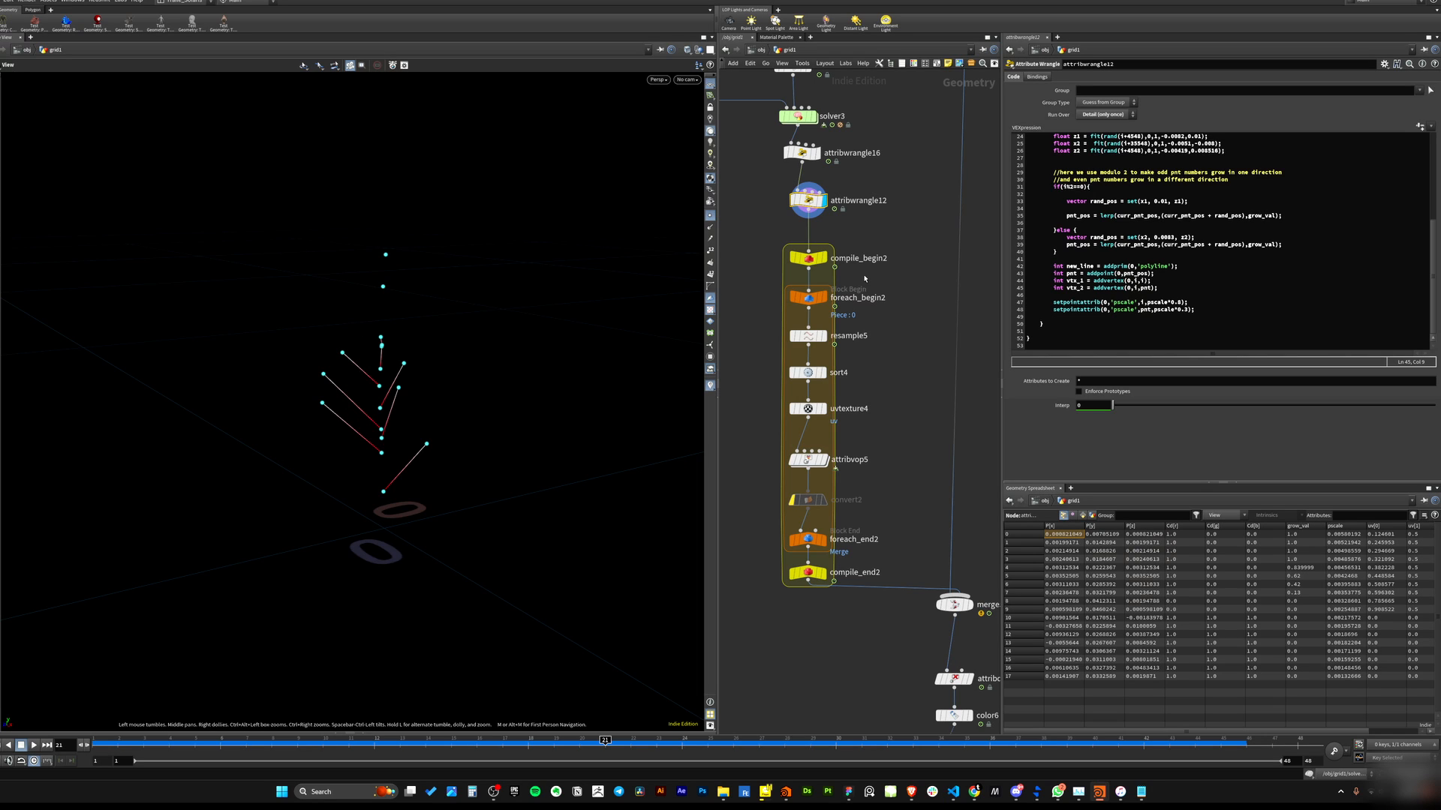
{"action": "middle_click_drag", "start_coordinate": [865, 279], "coordinate": [862, 254]}
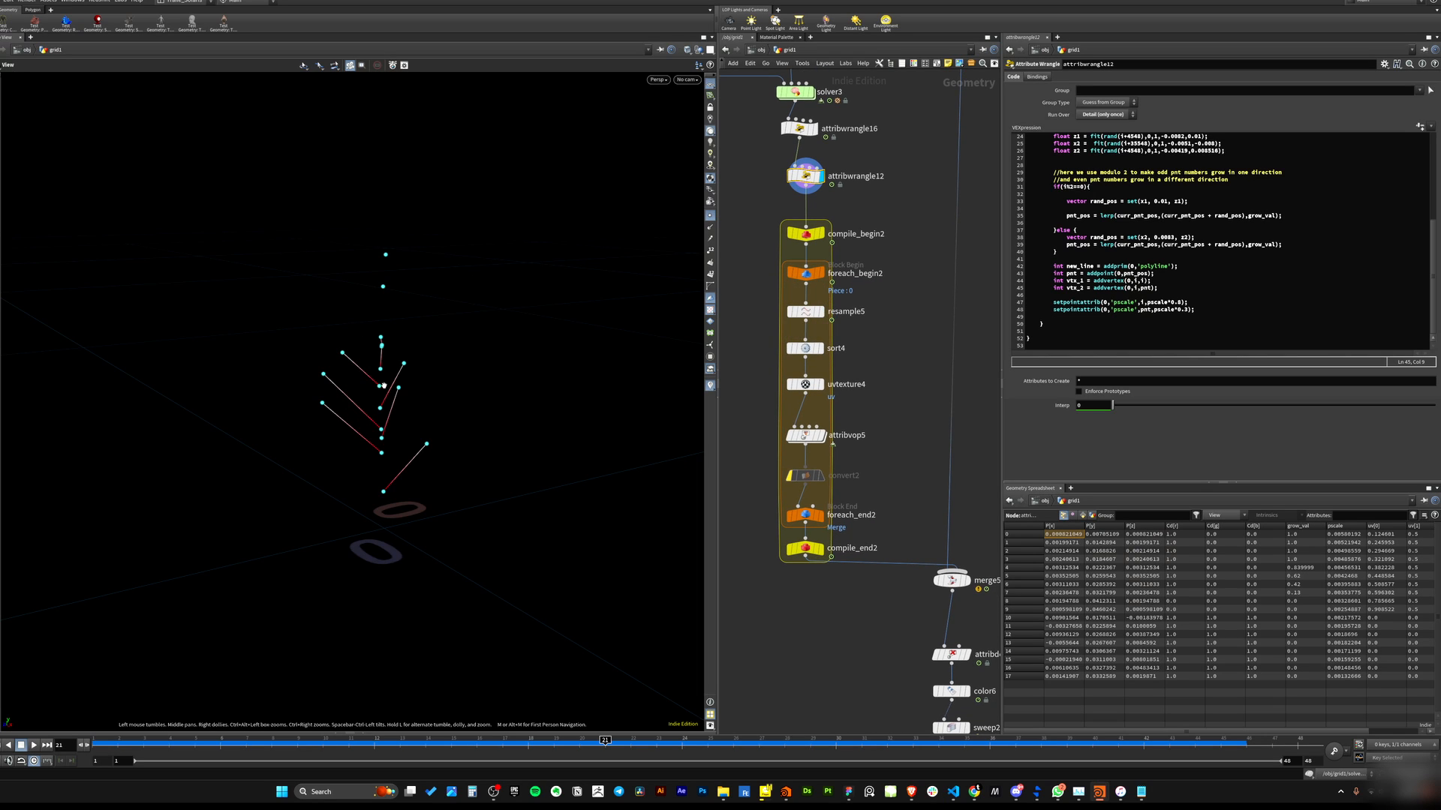
View the resample5 and sort4 outputs with point numbers shown to inspect how each branch is resampled.
{"action": "left_click", "coordinate": [826, 312]}
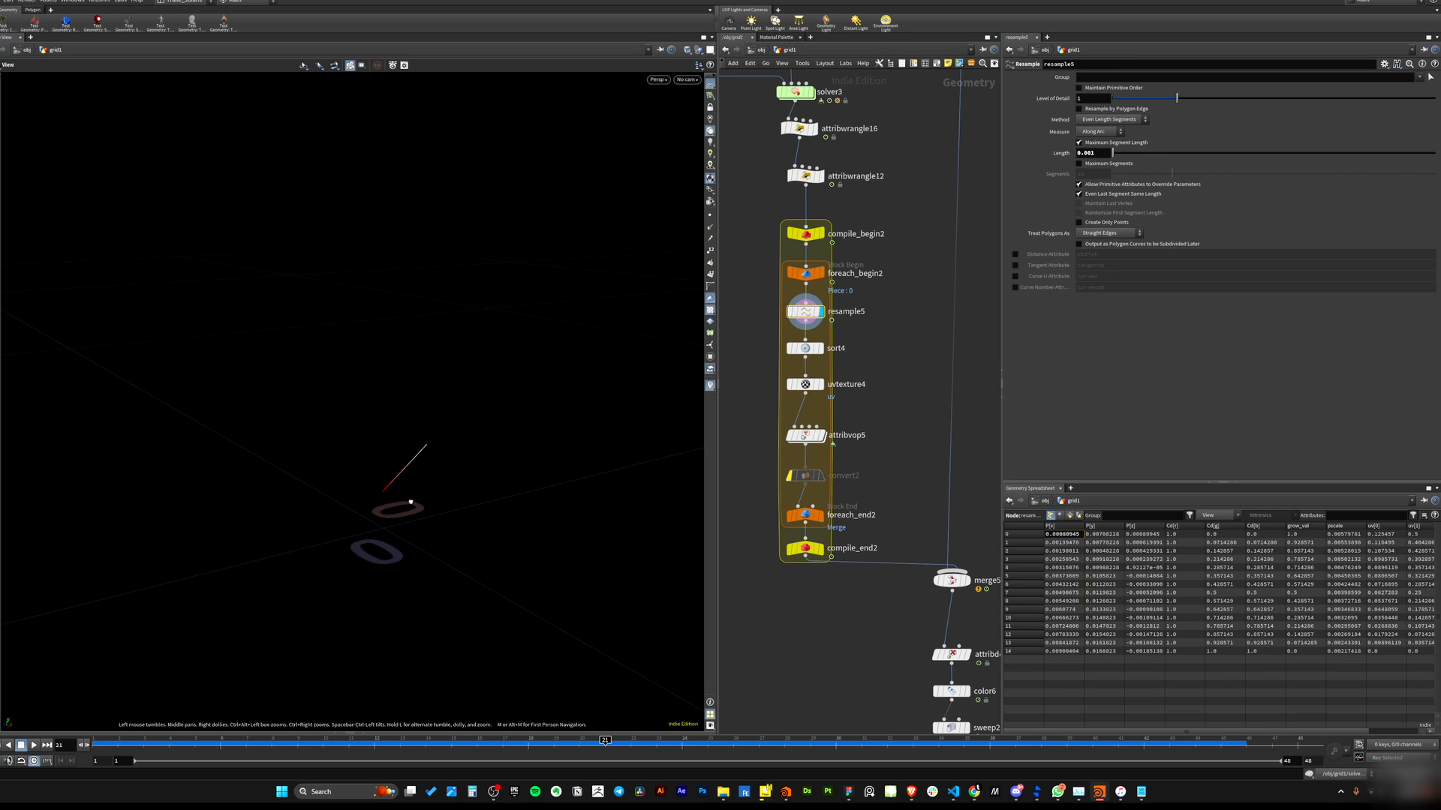
{"action": "right_click_drag", "start_coordinate": [411, 503], "coordinate": [622, 409]}
{"action": "left_click", "coordinate": [710, 215]}
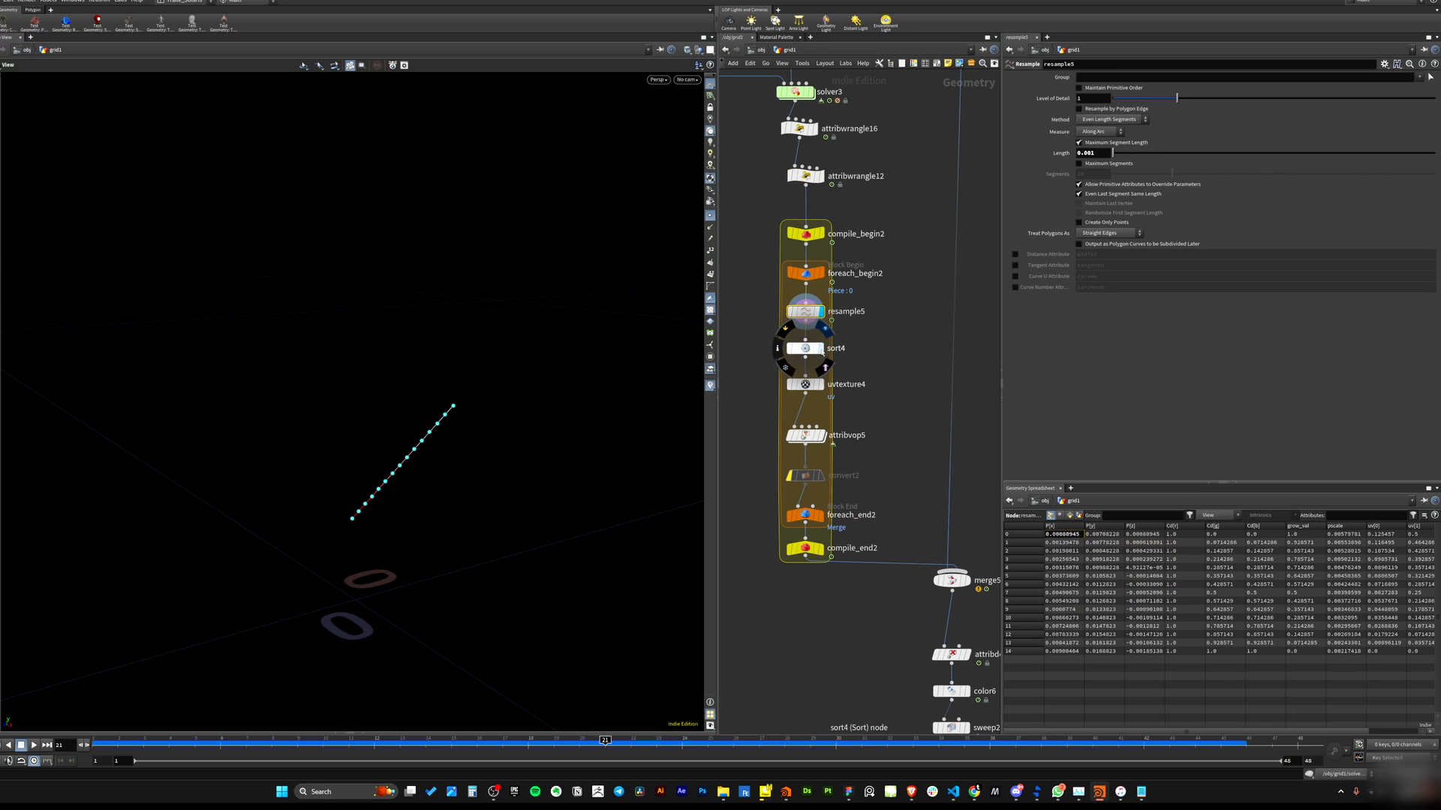
{"action": "right_click_drag", "start_coordinate": [384, 452], "coordinate": [480, 473]}
{"action": "left_click", "coordinate": [824, 365]}
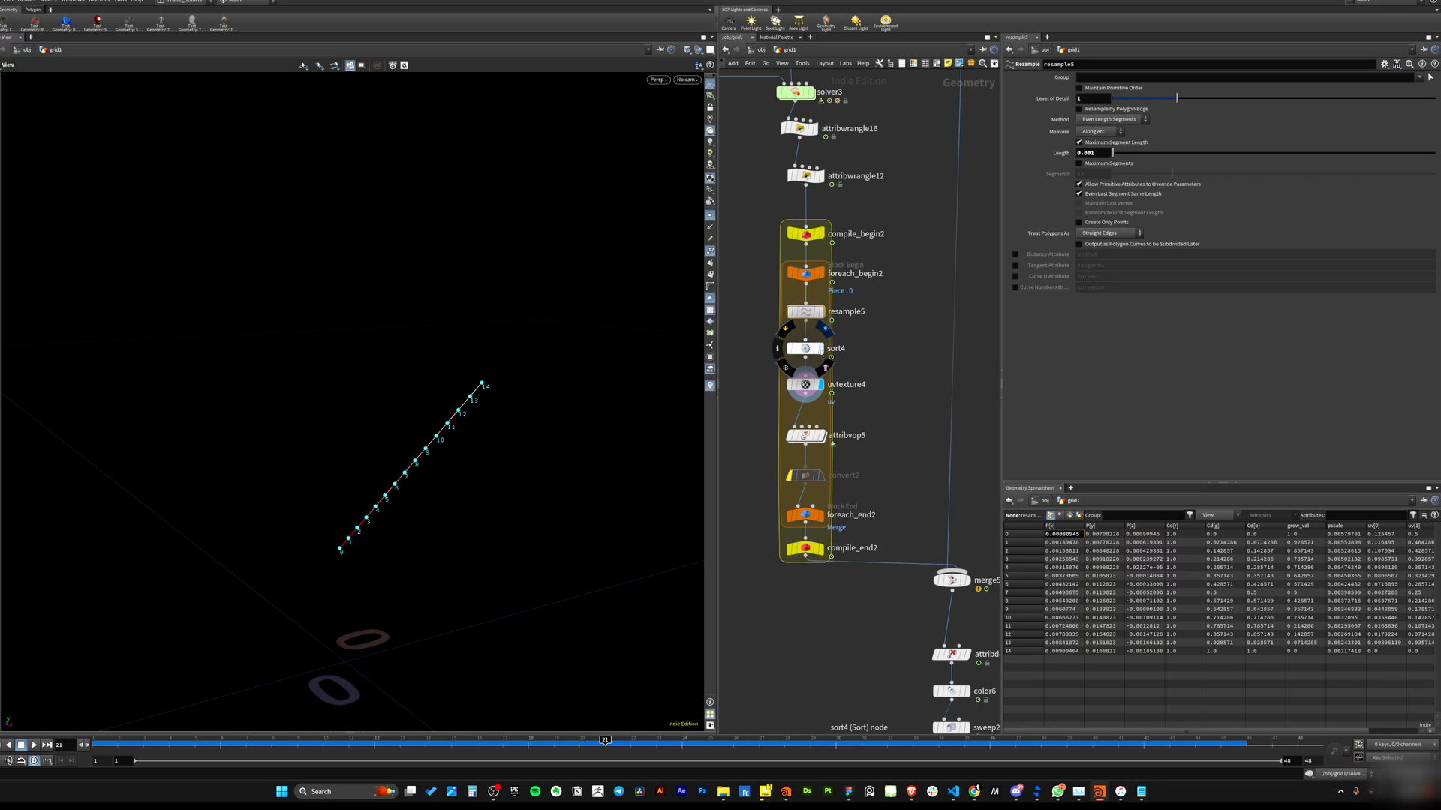
{"action": "left_click", "coordinate": [824, 330]}
{"action": "middle_click_drag", "start_coordinate": [837, 347], "coordinate": [832, 301]}
{"action": "left_click", "coordinate": [819, 320]}
{"action": "left_click", "coordinate": [800, 340]}
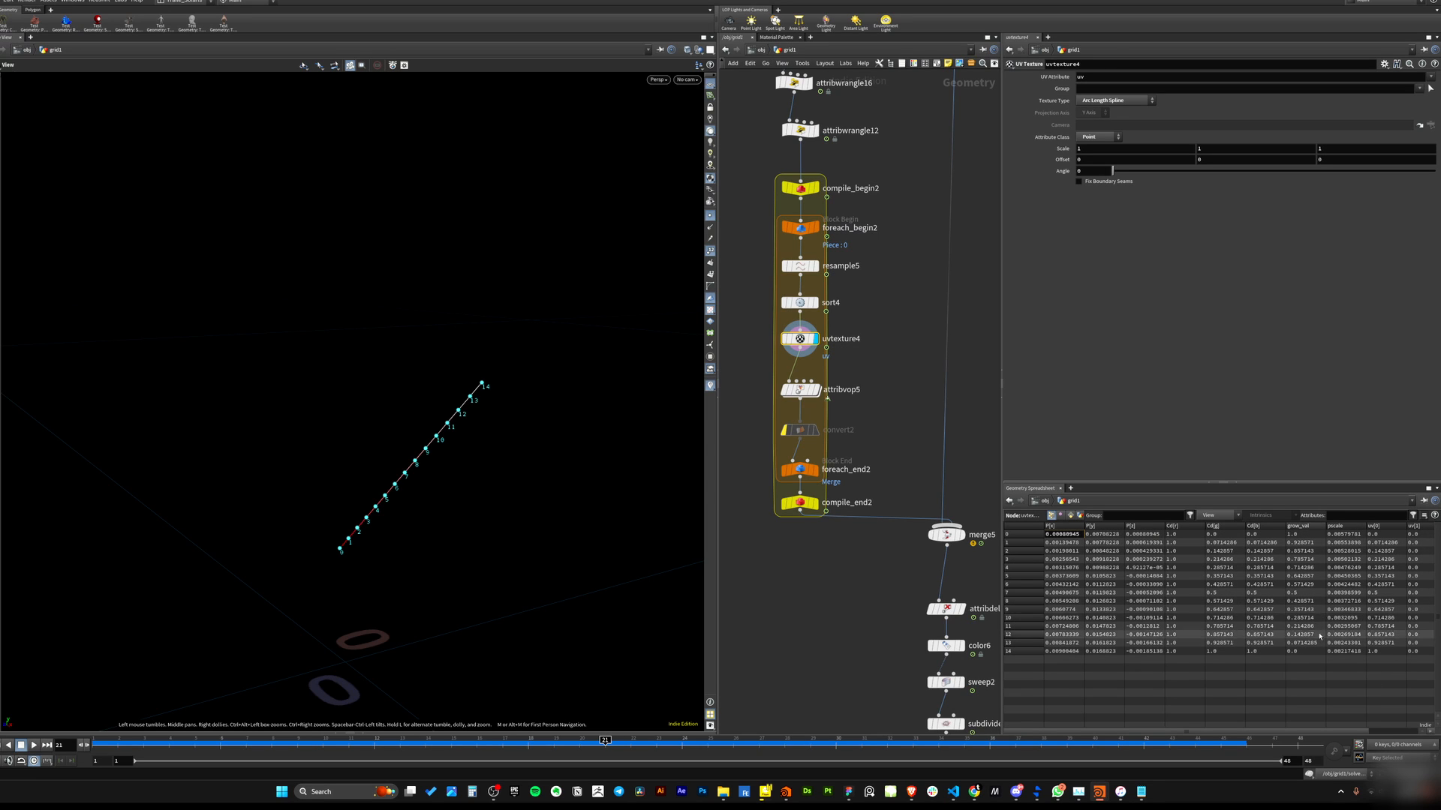
{"action": "middle_click_drag", "start_coordinate": [802, 536], "coordinate": [826, 537]}
{"action": "left_click_drag", "start_coordinate": [899, 400], "coordinate": [902, 403]}
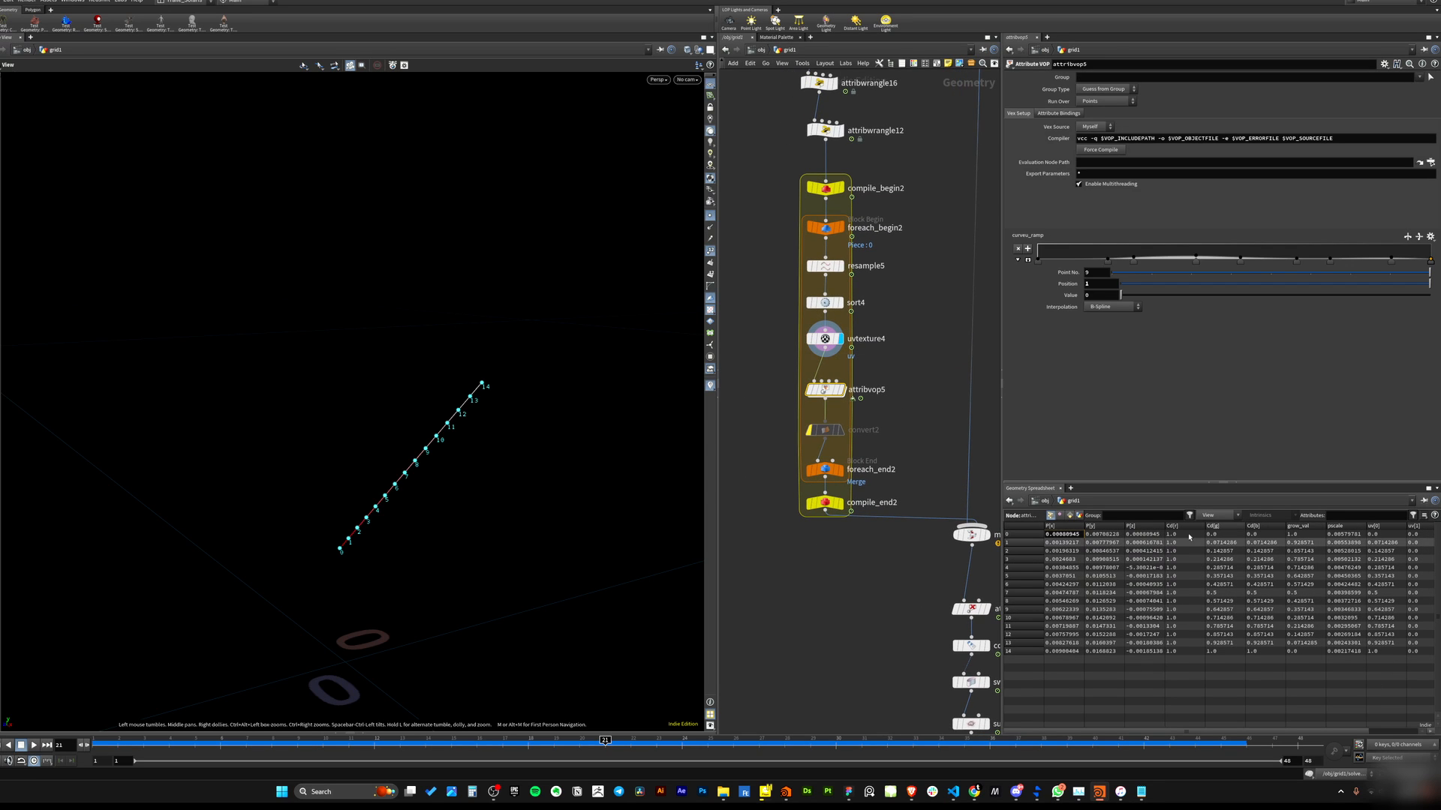
Display the attribvop5 output and orbit to inspect the noise applied to the branch line.
{"action": "left_click_drag", "start_coordinate": [761, 319], "coordinate": [912, 366]}
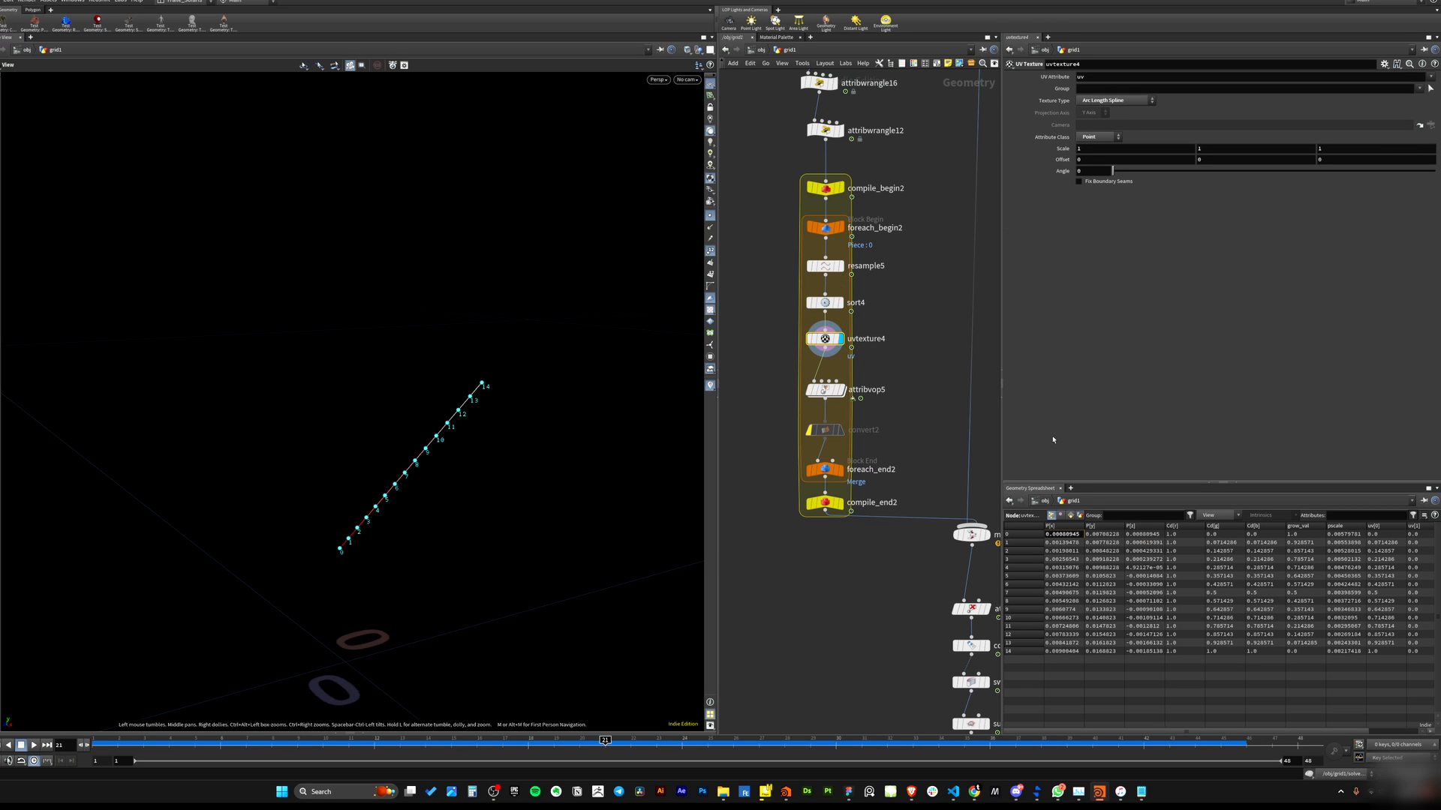
{"action": "left_click", "coordinate": [824, 390]}
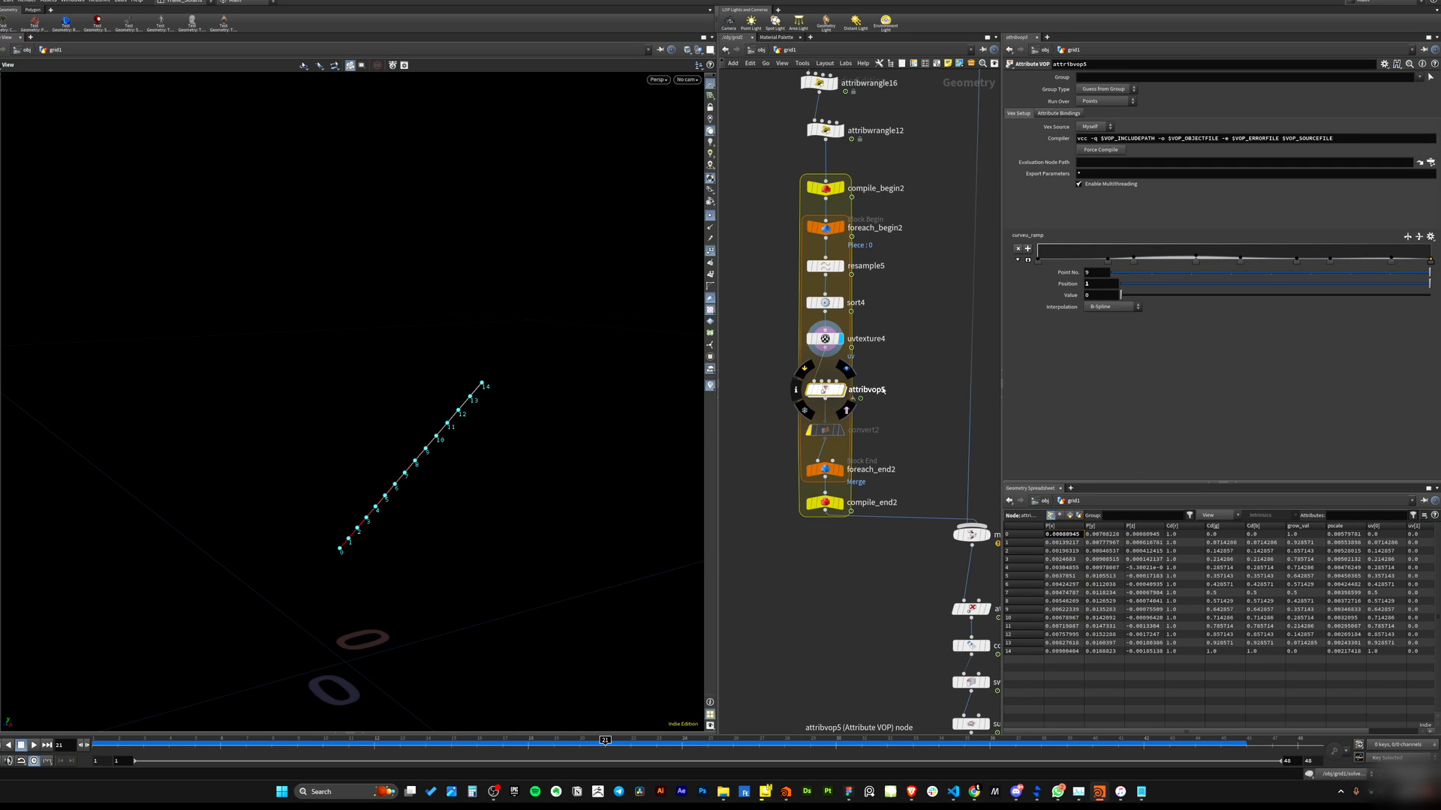
{"action": "left_click", "coordinate": [841, 391]}
{"action": "left_click_drag", "start_coordinate": [353, 456], "coordinate": [323, 420]}
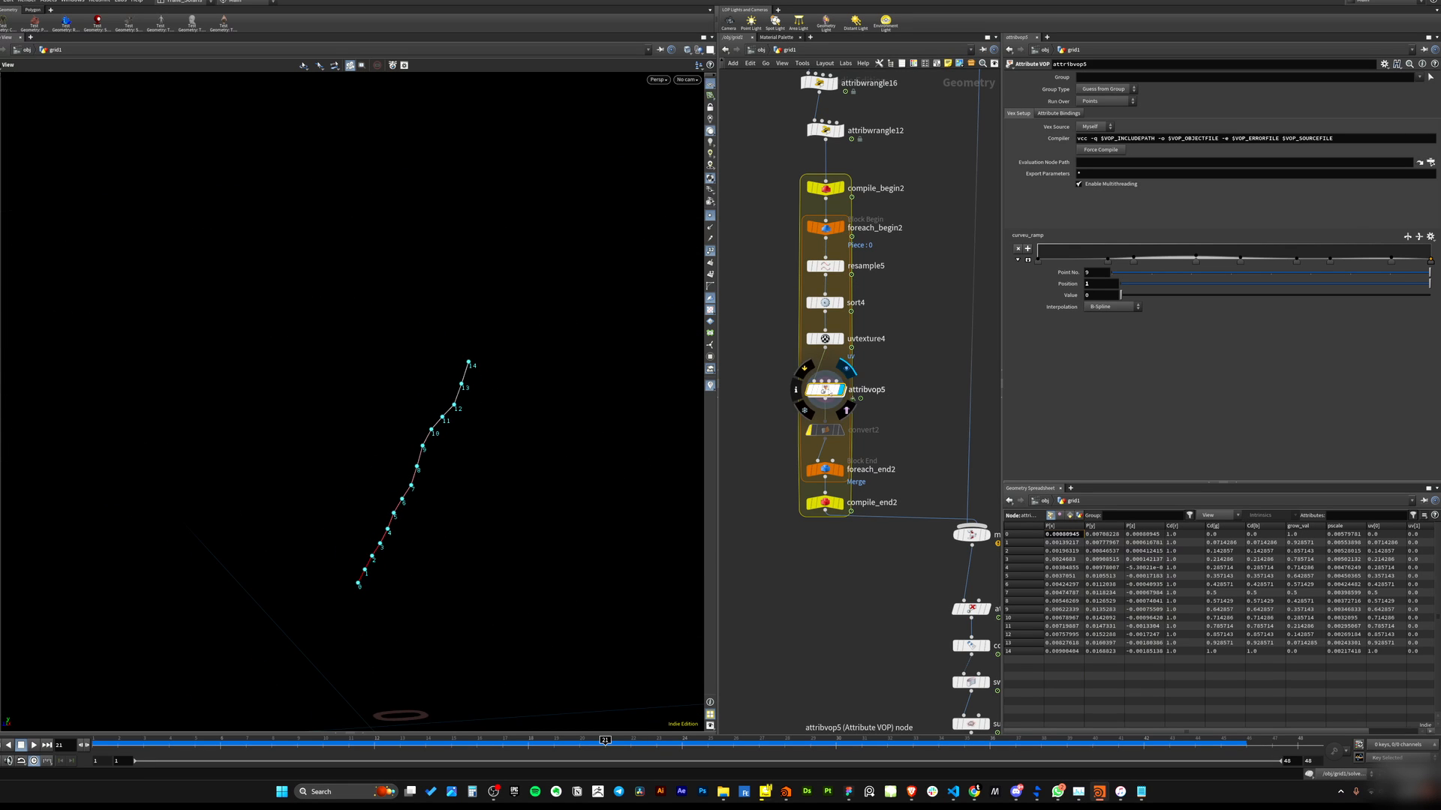
Display the upstream attribvop6 output to inspect its ramp-driven noise on the main stem line.
{"action": "scroll", "coordinate": [842, 367], "scroll_direction": "down", "scroll_amount": 6}
{"action": "middle_click_drag", "start_coordinate": [830, 259], "coordinate": [829, 327]}
{"action": "scroll", "coordinate": [829, 328], "scroll_direction": "up", "scroll_amount": 3}
{"action": "scroll", "coordinate": [830, 327], "scroll_direction": "up", "scroll_amount": 3}
{"action": "middle_click_drag", "start_coordinate": [803, 196], "coordinate": [873, 371]}
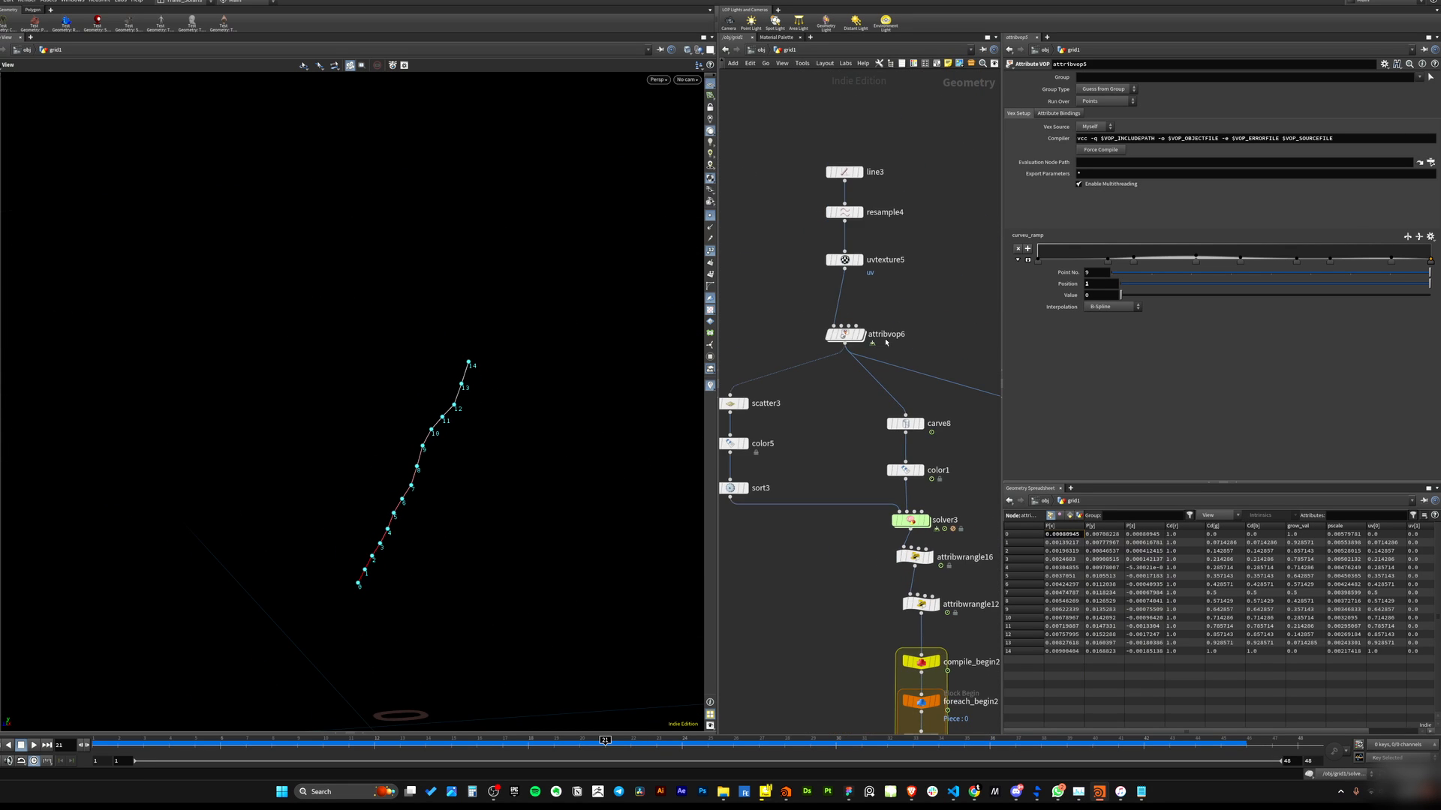
{"action": "left_click", "coordinate": [851, 337]}
{"action": "left_click", "coordinate": [866, 314]}
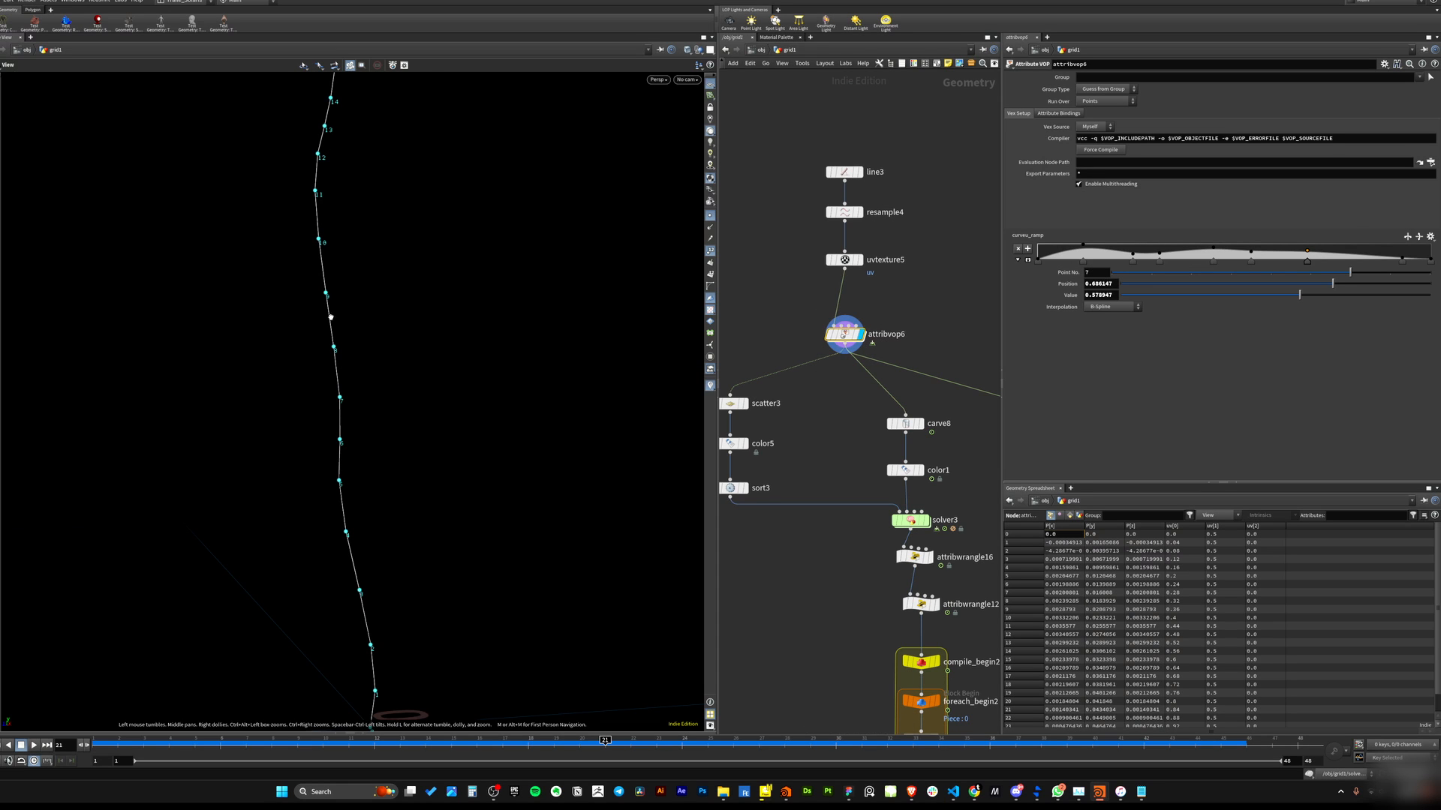
{"action": "left_click_drag", "start_coordinate": [353, 349], "coordinate": [401, 373]}
Return to attribvop5's output and view the single noisy branch without point display.
{"action": "scroll", "coordinate": [401, 372], "scroll_direction": "down", "scroll_amount": 5}
{"action": "middle_click_drag", "start_coordinate": [971, 668], "coordinate": [839, 235]}
{"action": "scroll", "coordinate": [839, 235], "scroll_direction": "up", "scroll_amount": 2}
{"action": "left_click", "coordinate": [801, 472]}
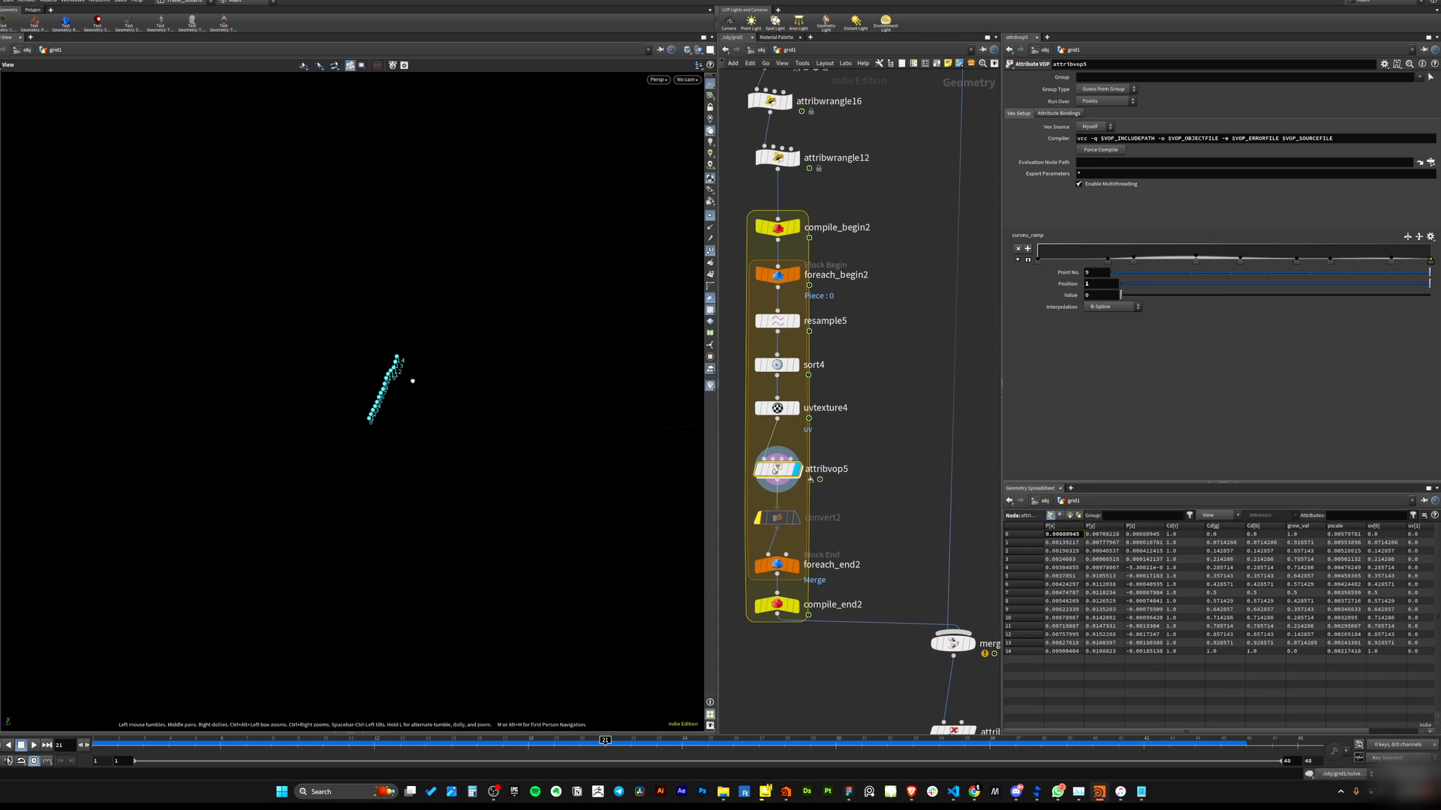
{"action": "left_click", "coordinate": [712, 251]}
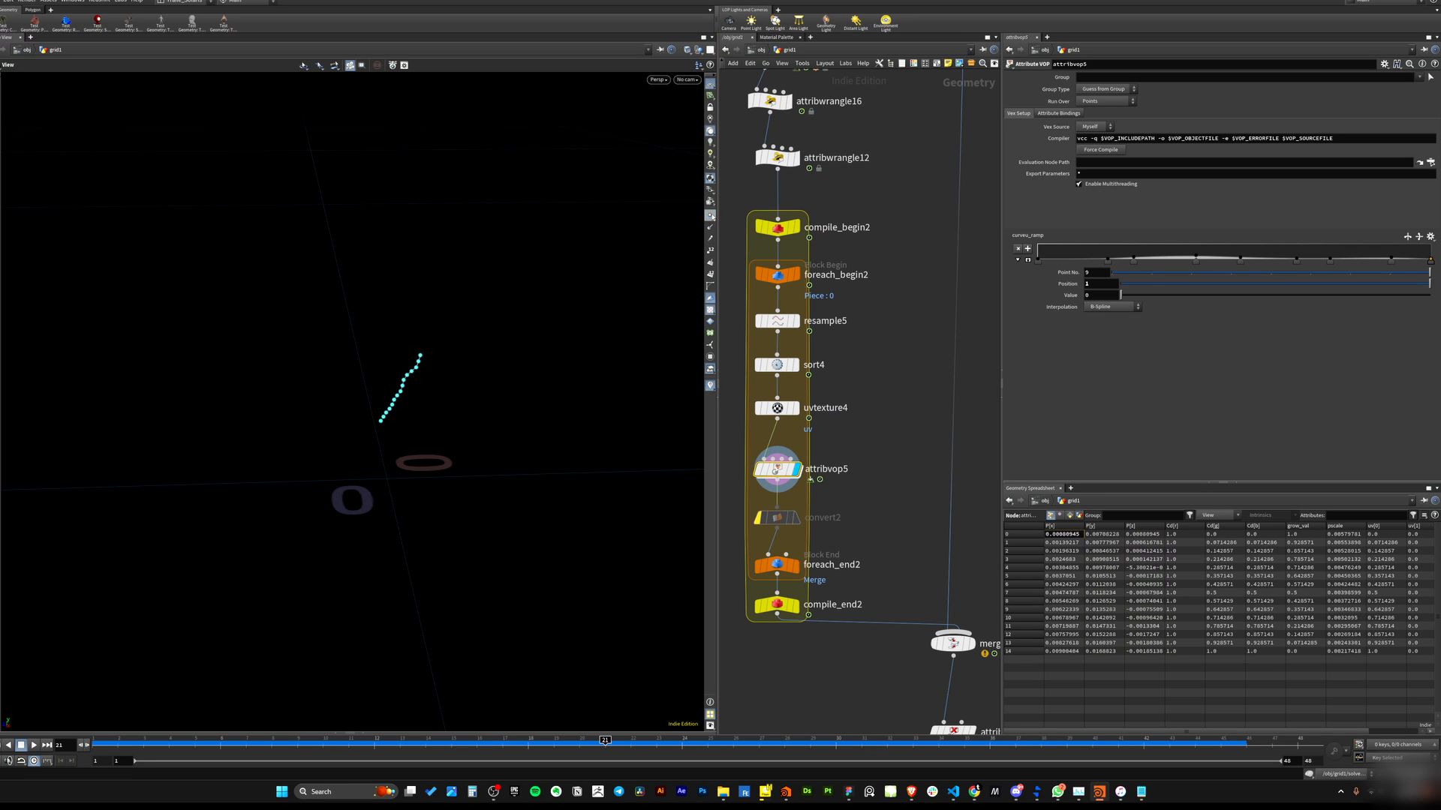
{"action": "left_click", "coordinate": [712, 216]}
{"action": "left_click_drag", "start_coordinate": [424, 394], "coordinate": [457, 373], "text": "alt"}
{"action": "scroll", "coordinate": [457, 373], "scroll_direction": "up", "scroll_amount": 2}
{"action": "middle_click_drag", "start_coordinate": [842, 463], "coordinate": [895, 246]}
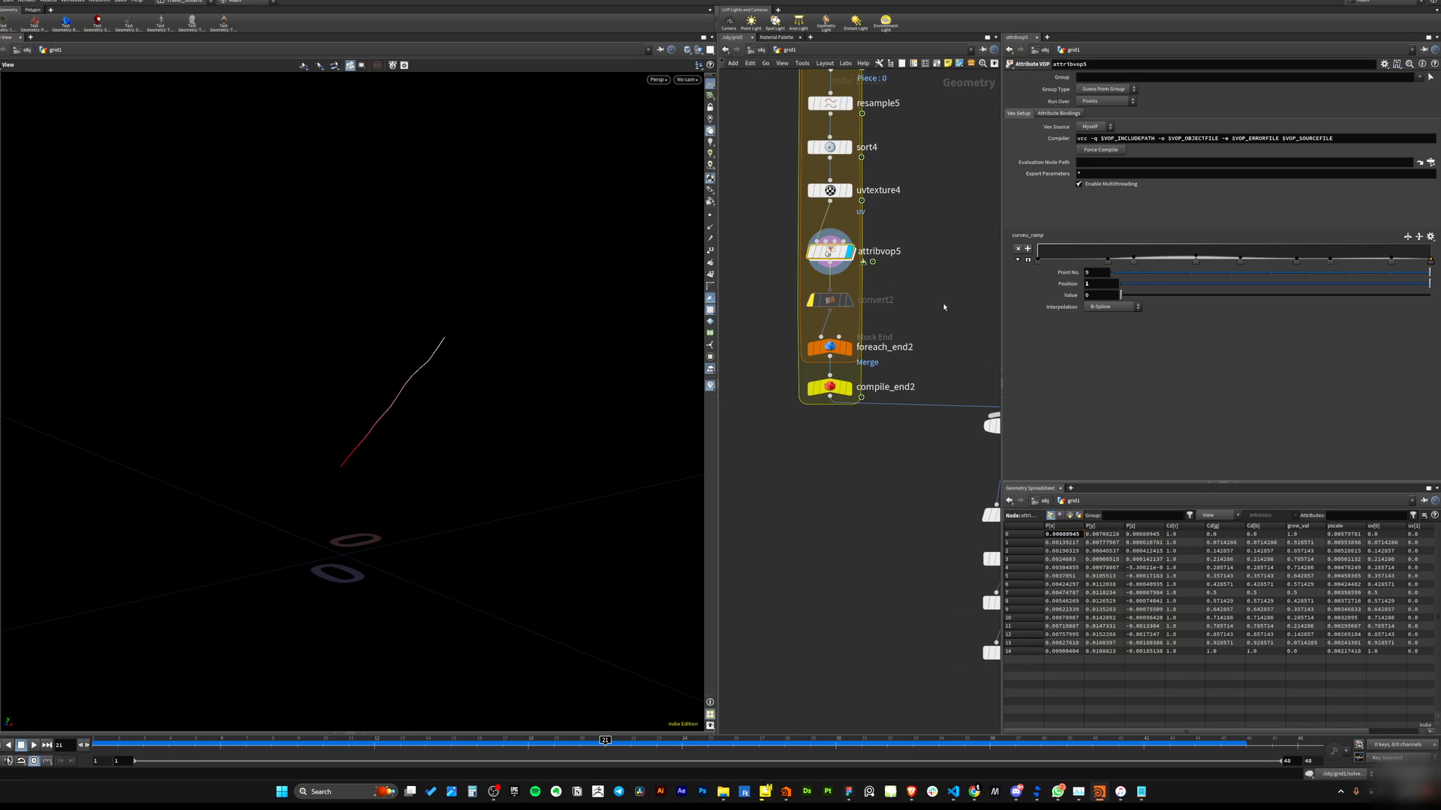
Display the compile_end2 output to view all noisy branches produced by the for-each loop.
{"action": "left_click", "coordinate": [850, 388]}
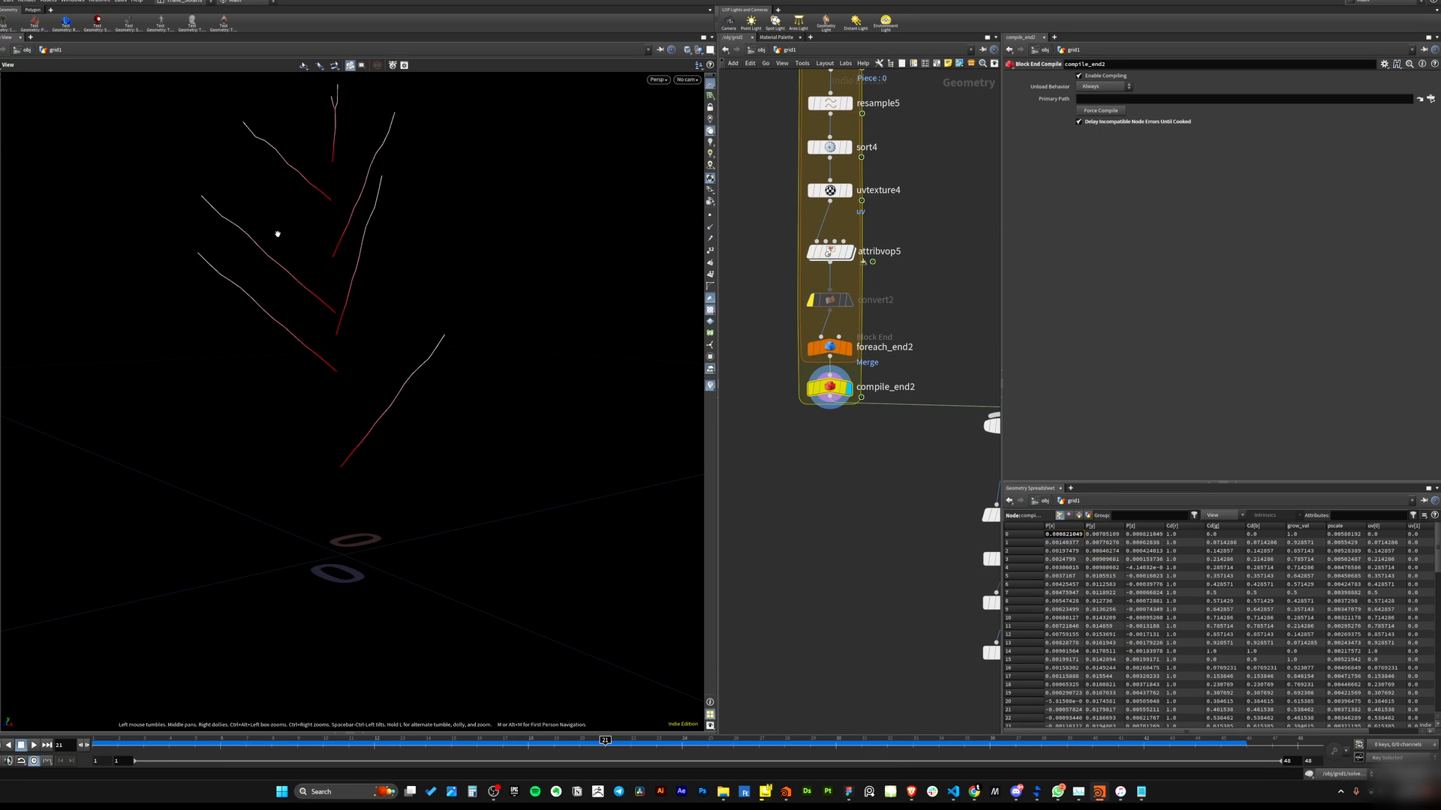
{"action": "scroll", "coordinate": [339, 278], "scroll_direction": "down", "scroll_amount": 3}
{"action": "mouse_move", "coordinate": [340, 280]}
{"action": "left_mouse_down"}
{"action": "mouse_move", "coordinate": [358, 322]}
{"action": "mouse_move", "coordinate": [412, 328]}
{"action": "mouse_move", "coordinate": [203, 322]}
{"action": "mouse_move", "coordinate": [267, 277]}
{"action": "mouse_move", "coordinate": [443, 300]}
{"action": "mouse_move", "coordinate": [355, 265]}
{"action": "mouse_move", "coordinate": [314, 284]}
{"action": "left_mouse_up"}
{"action": "middle_click_drag", "start_coordinate": [923, 514], "coordinate": [833, 383]}
{"action": "scroll", "coordinate": [833, 383], "scroll_direction": "down", "scroll_amount": 2}
{"action": "middle_click_drag", "start_coordinate": [878, 294], "coordinate": [835, 361]}
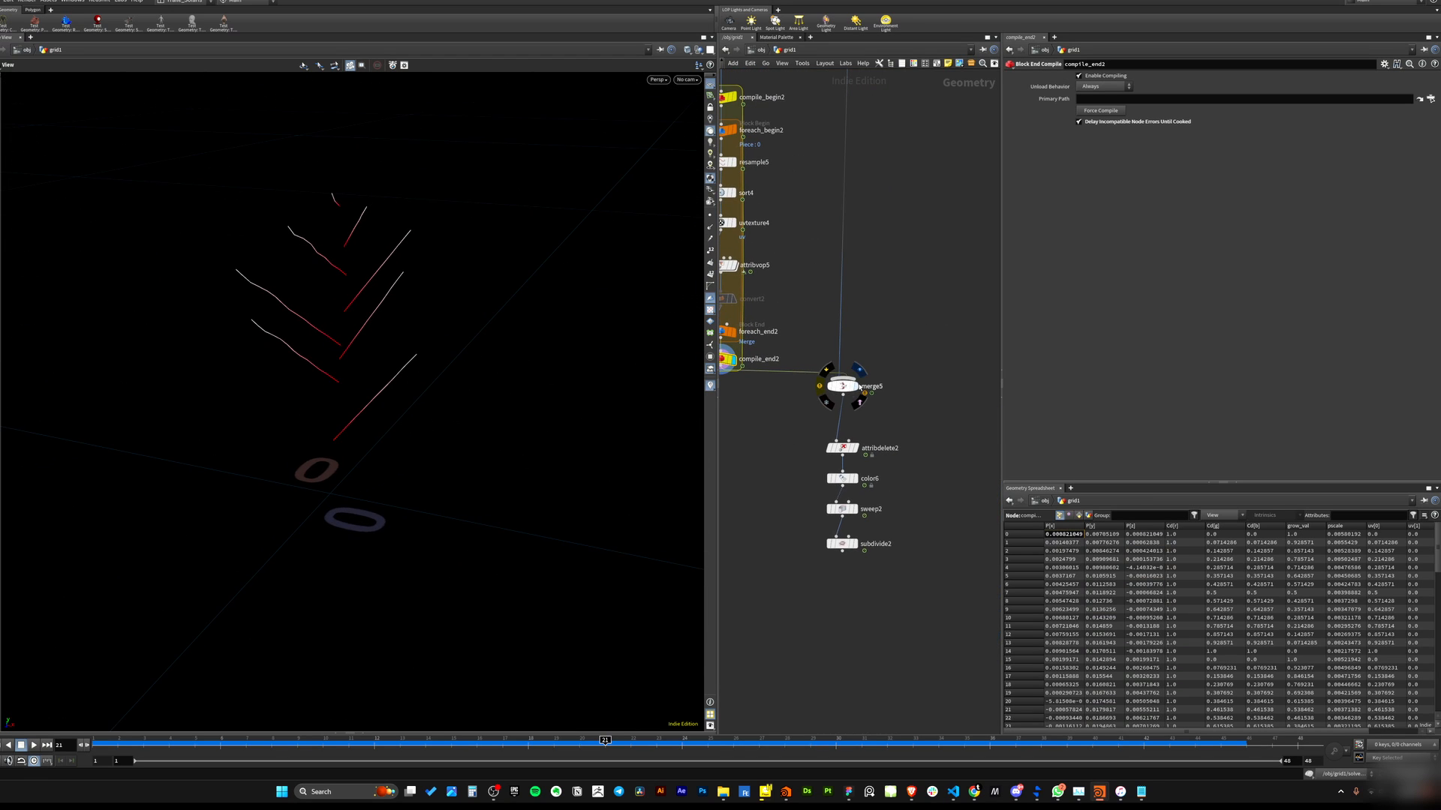
Display the merge5 and attribdelete2 outputs to view branches combined with the main stem.
{"action": "left_click", "coordinate": [860, 387]}
{"action": "middle_click_drag", "start_coordinate": [820, 412], "coordinate": [784, 286]}
{"action": "scroll", "coordinate": [784, 287], "scroll_direction": "up", "scroll_amount": 2}
{"action": "left_click", "coordinate": [822, 349]}
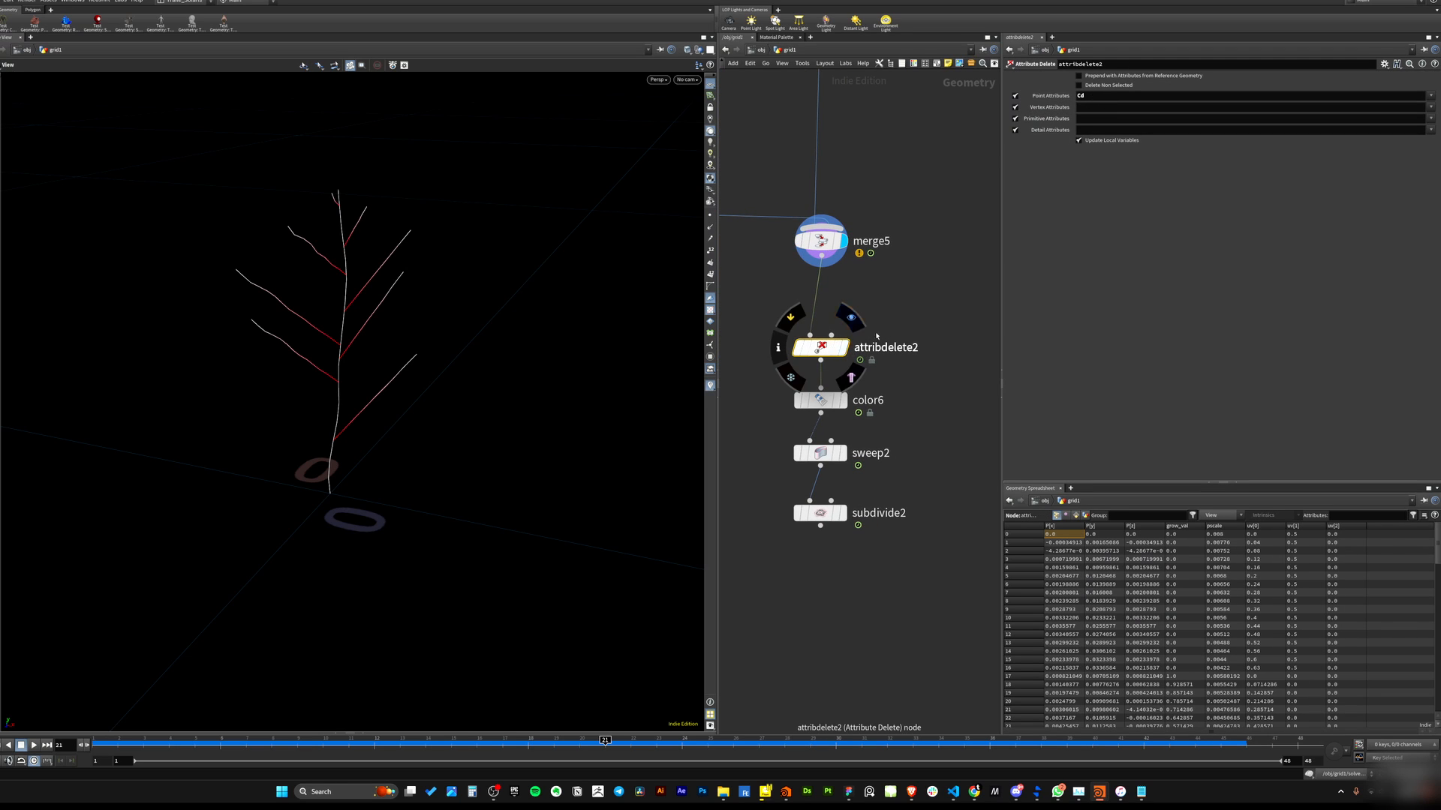
{"action": "left_click_drag", "start_coordinate": [915, 287], "coordinate": [821, 358]}
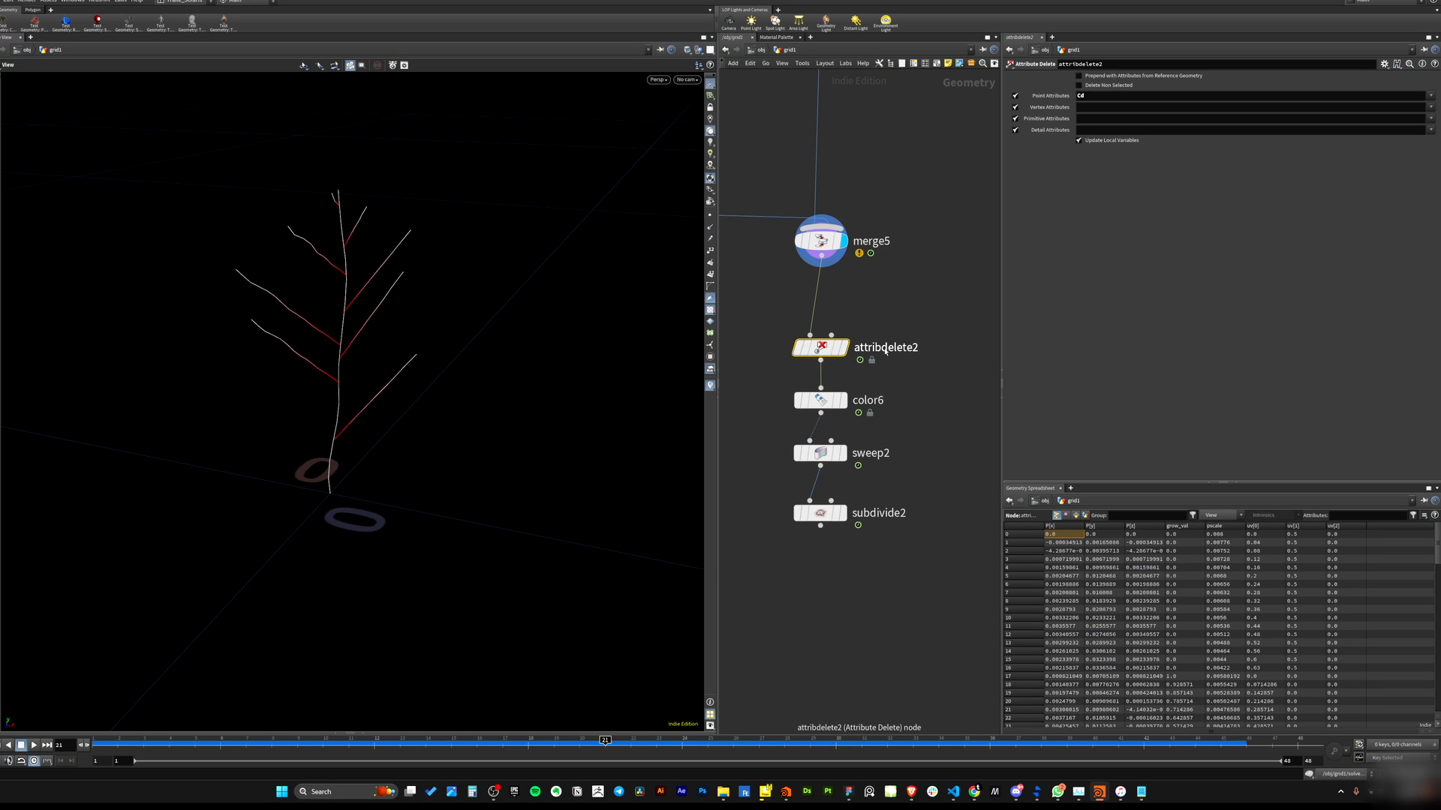
{"action": "left_click_drag", "start_coordinate": [757, 430], "coordinate": [756, 429]}
{"action": "key", "text": "r"}
{"action": "left_click_drag", "start_coordinate": [899, 374], "coordinate": [771, 426]}
{"action": "mouse_move", "coordinate": [338, 380]}
{"action": "left_mouse_down", "text": "alt"}
{"action": "mouse_move", "coordinate": [313, 330]}
{"action": "mouse_move", "coordinate": [354, 380]}
{"action": "left_mouse_up", "text": "alt"}
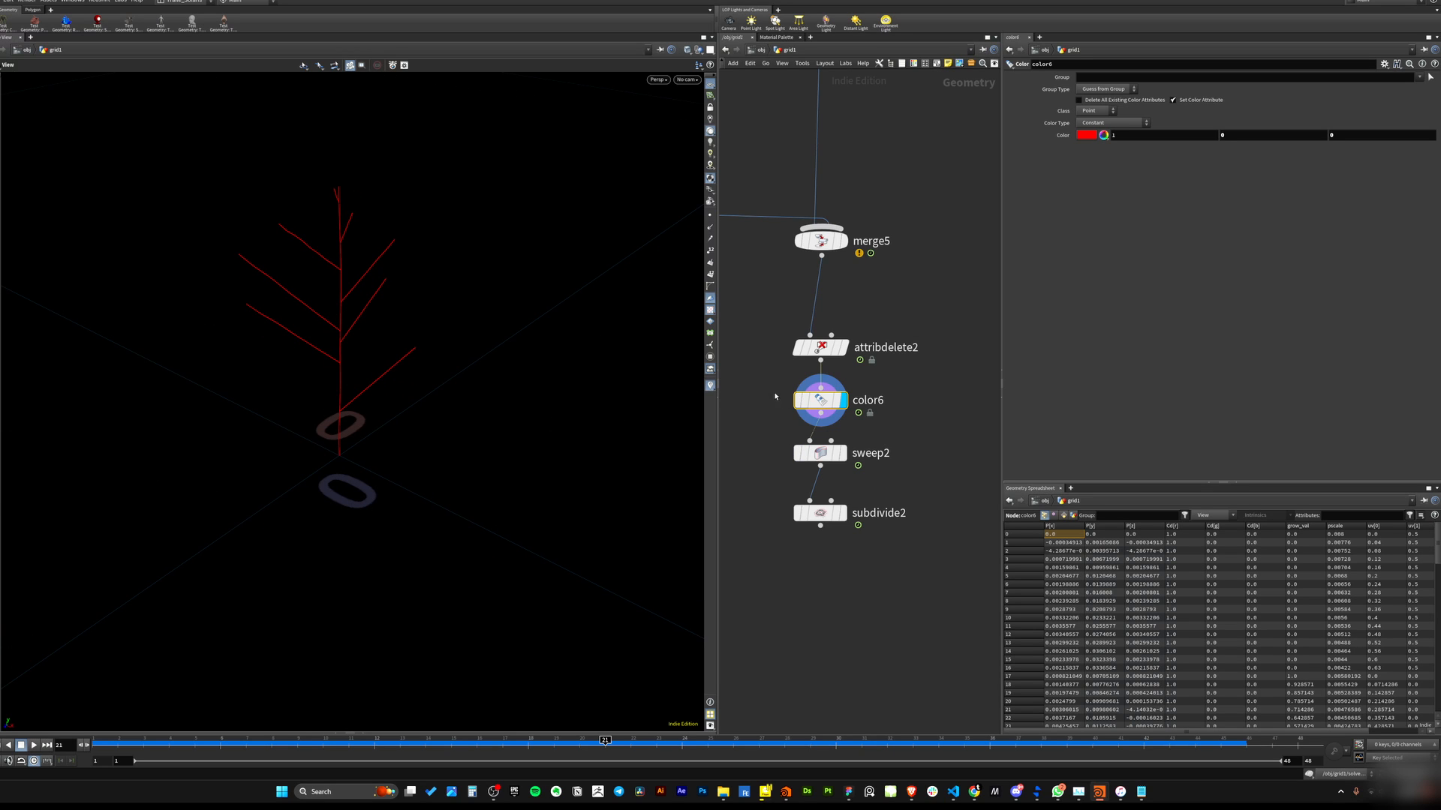
Display the color6 and sweep2 outputs and scrub the timeline to watch the swept tree grow.
{"action": "left_click", "coordinate": [798, 400]}
{"action": "left_click_drag", "start_coordinate": [905, 423], "coordinate": [736, 492]}
{"action": "left_click", "coordinate": [843, 453]}
{"action": "left_click_drag", "start_coordinate": [398, 379], "coordinate": [396, 233]}
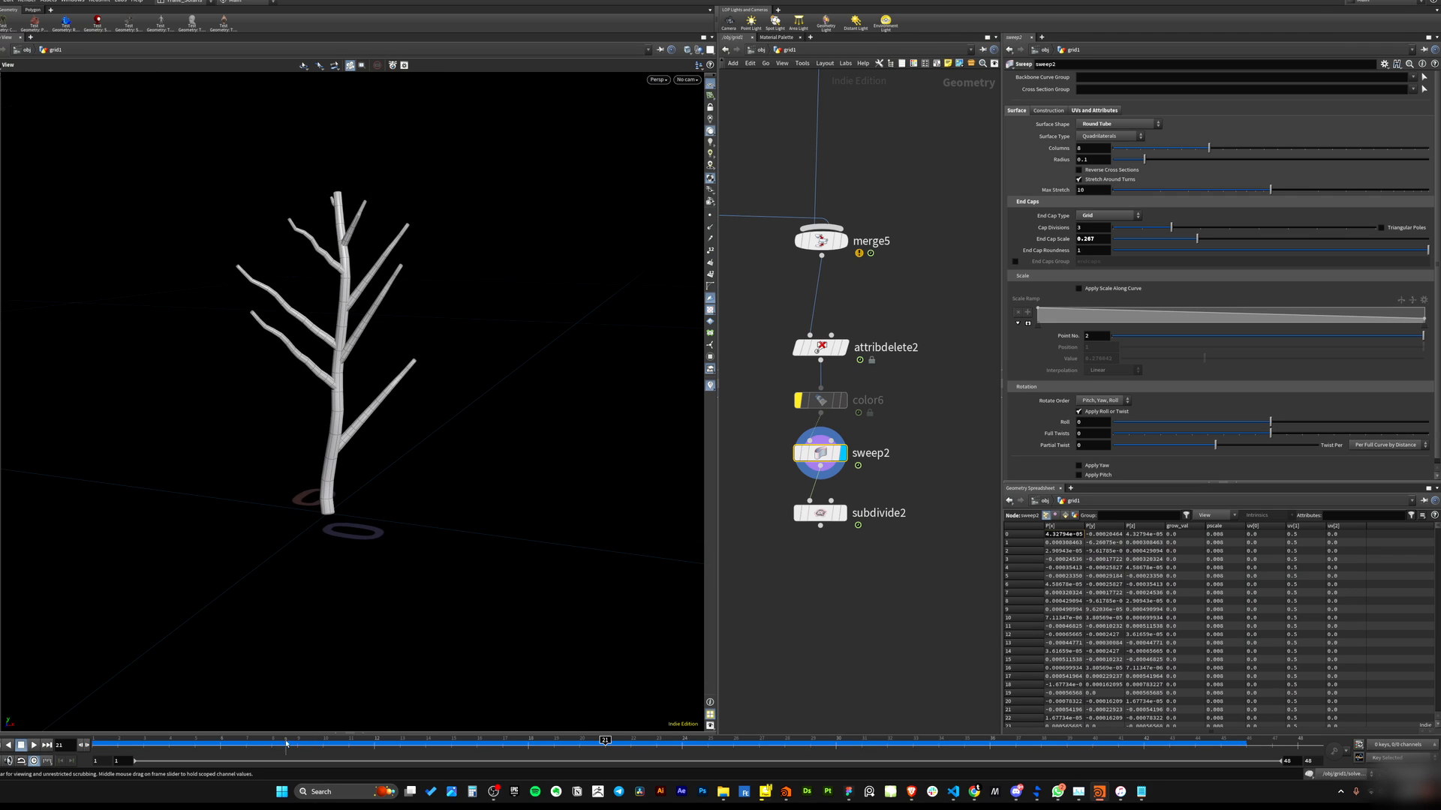
{"action": "left_click_drag", "start_coordinate": [285, 744], "coordinate": [736, 743]}
{"action": "scroll", "coordinate": [393, 393], "scroll_direction": "down", "scroll_amount": 3}
{"action": "middle_click_drag", "start_coordinate": [392, 392], "coordinate": [365, 465]}
{"action": "mouse_move", "coordinate": [239, 745]}
{"action": "left_mouse_down"}
{"action": "mouse_move", "coordinate": [171, 743]}
{"action": "mouse_move", "coordinate": [748, 642]}
{"action": "mouse_move", "coordinate": [122, 685]}
{"action": "mouse_move", "coordinate": [767, 638]}
{"action": "left_mouse_up"}
Display subdivide2's output and scrub the timeline to watch the smoothed tree grow from frame one.
{"action": "left_click", "coordinate": [843, 513]}
{"action": "left_click_drag", "start_coordinate": [876, 565], "coordinate": [738, 478]}
{"action": "left_click_drag", "start_coordinate": [131, 748], "coordinate": [727, 616]}
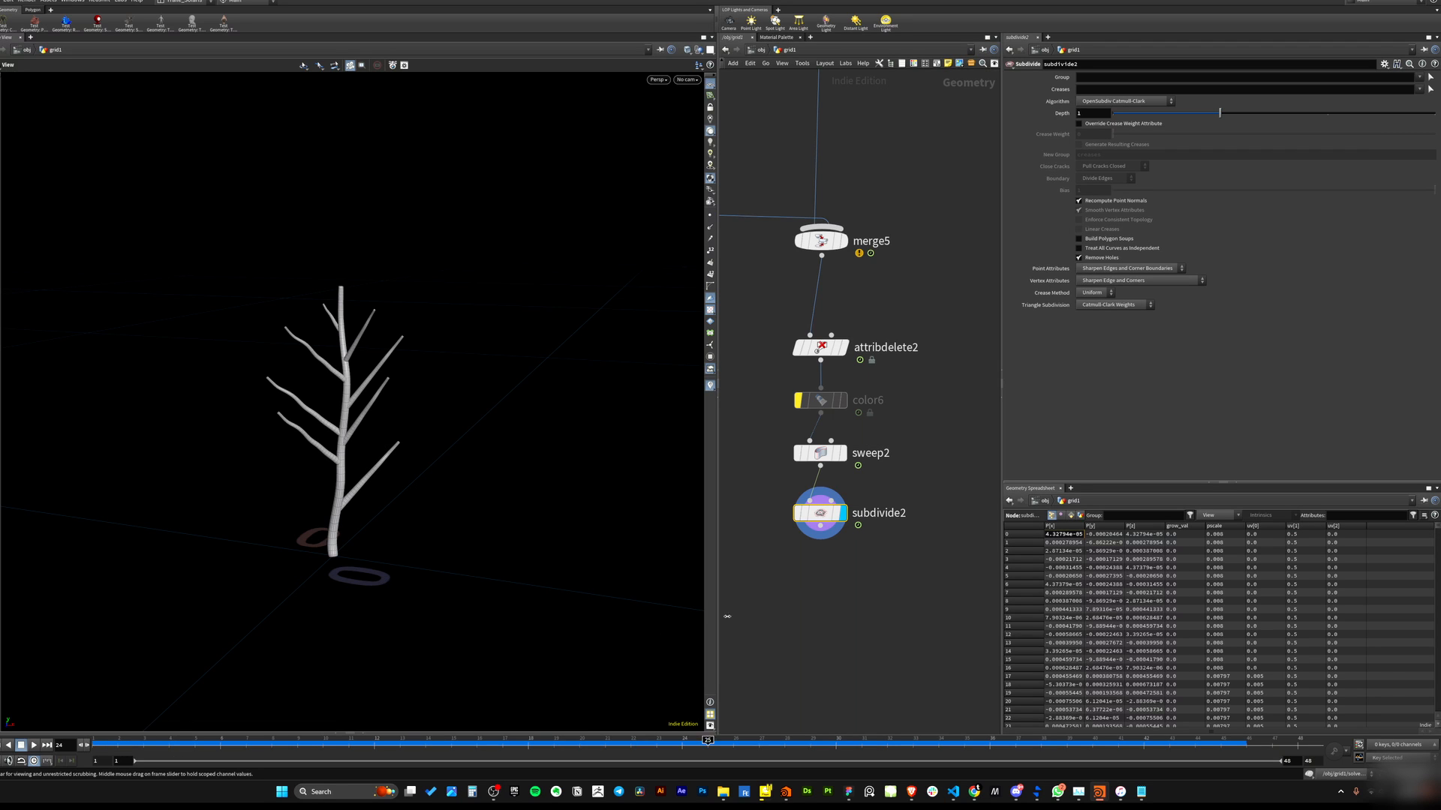
{"action": "left_click_drag", "start_coordinate": [1161, 579], "coordinate": [542, 669]}
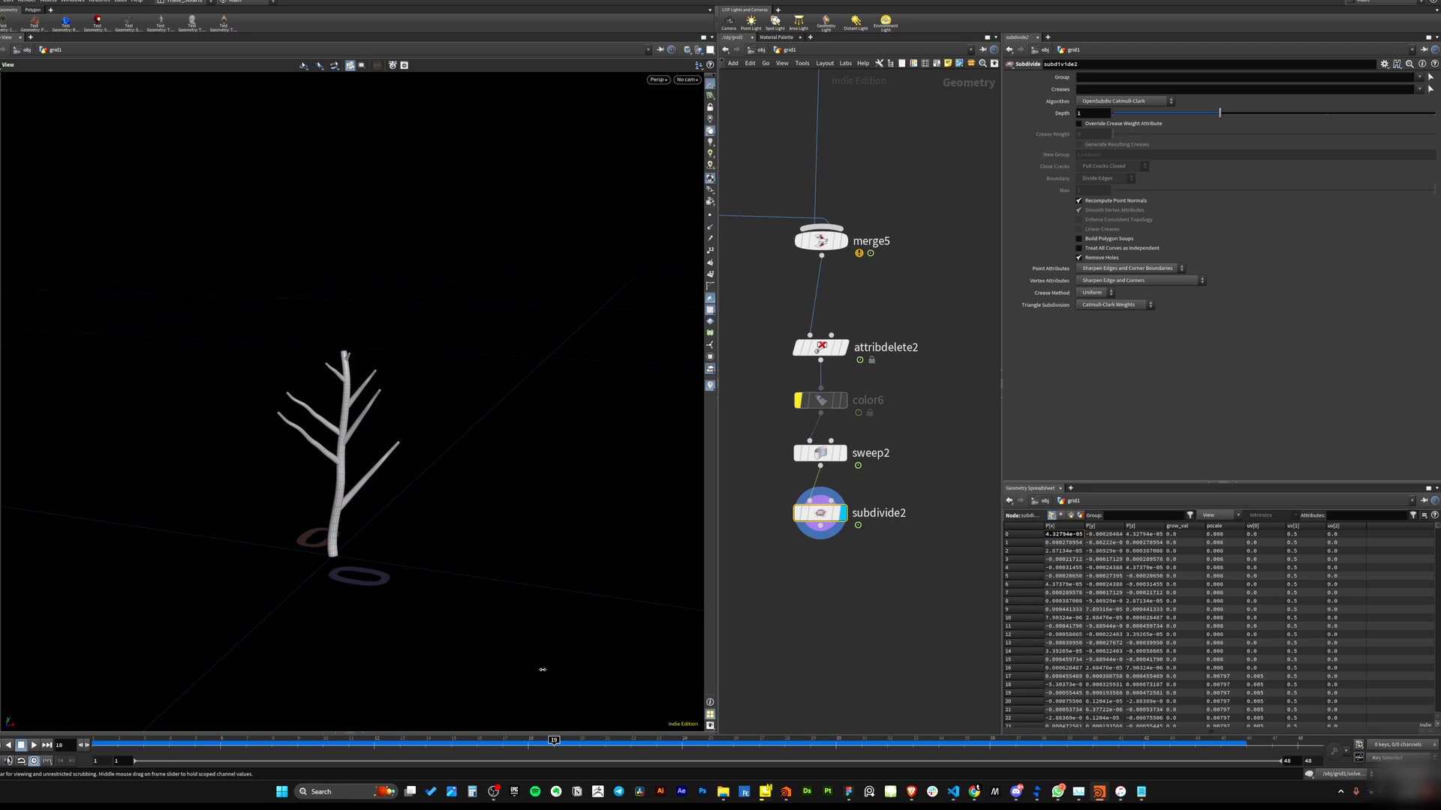
{"action": "left_click_drag", "start_coordinate": [700, 652], "coordinate": [229, 765]}
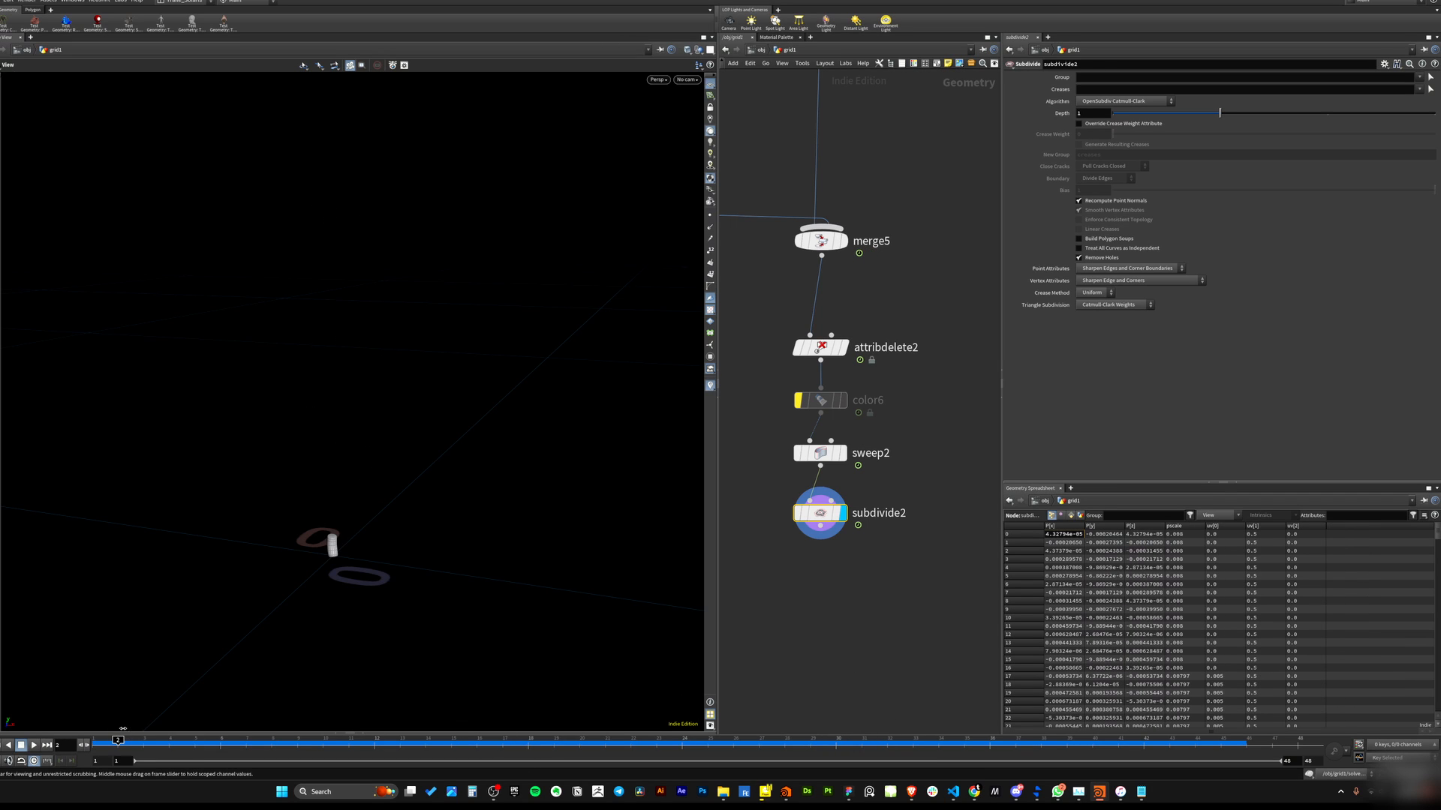
{"action": "left_click_drag", "start_coordinate": [123, 728], "coordinate": [659, 670]}
{"action": "left_click_drag", "start_coordinate": [376, 439], "coordinate": [280, 479]}
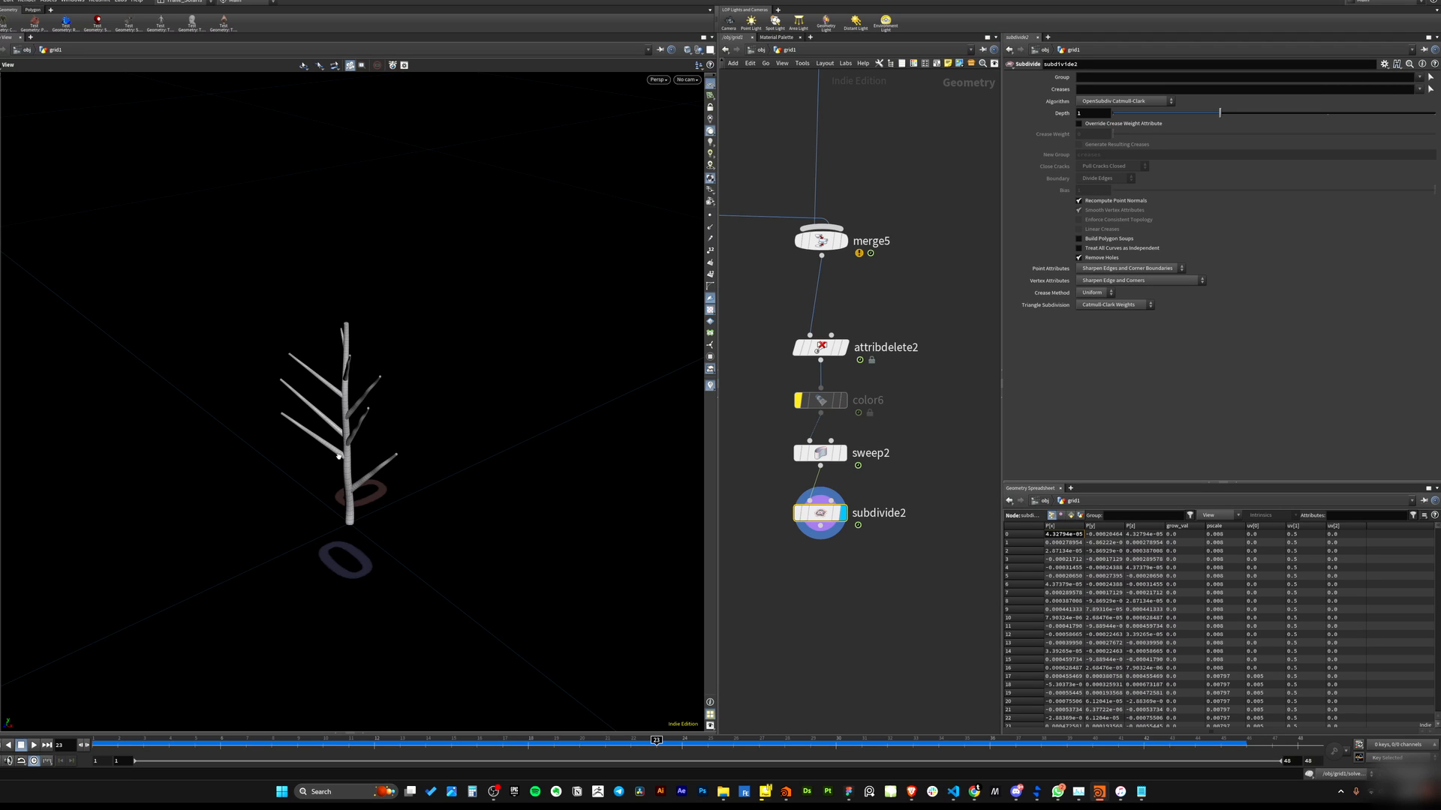
{"action": "left_click_drag", "start_coordinate": [345, 474], "coordinate": [426, 466]}
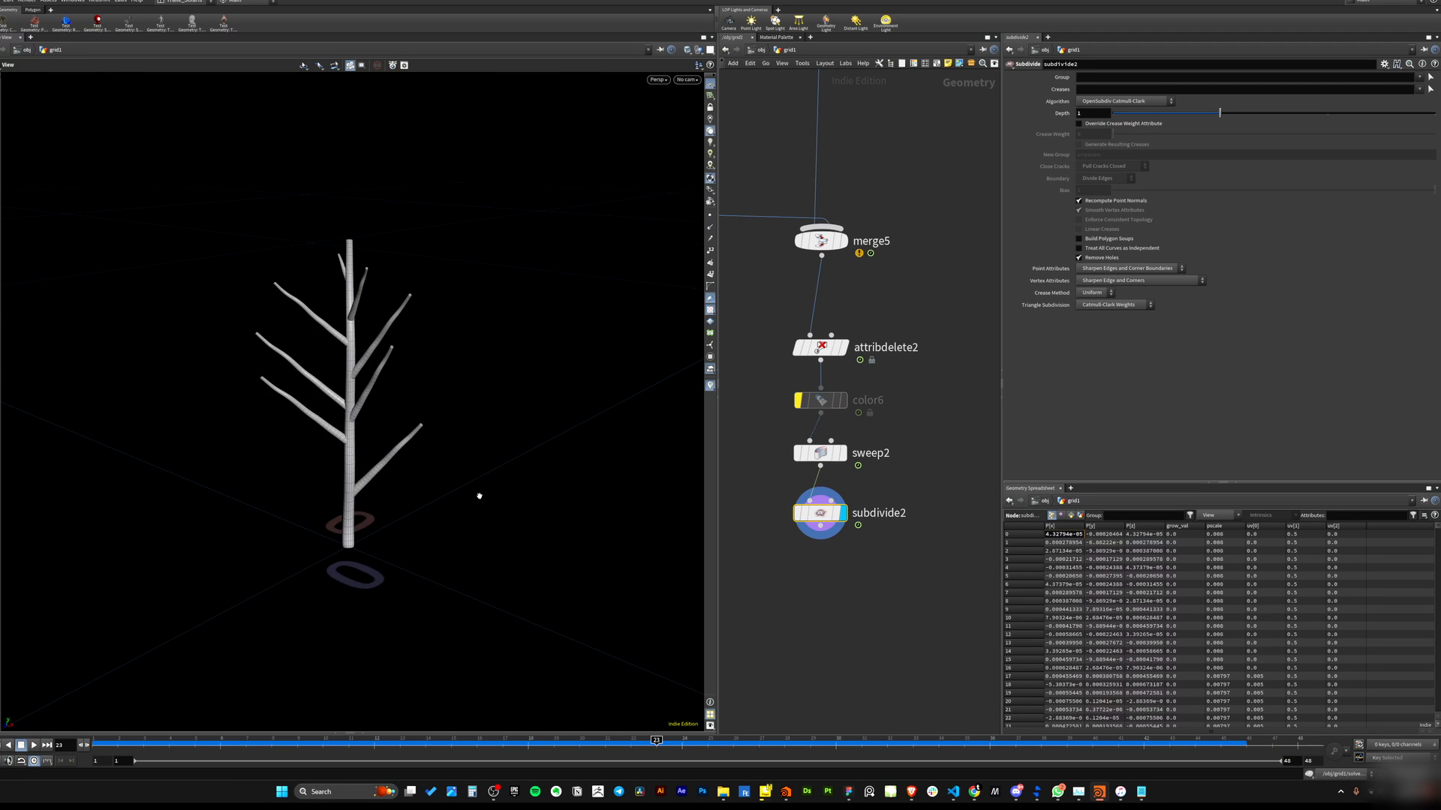
{"action": "middle_click_drag", "start_coordinate": [891, 313], "coordinate": [965, 518]}
{"action": "scroll", "coordinate": [865, 487], "scroll_direction": "down", "scroll_amount": 5}
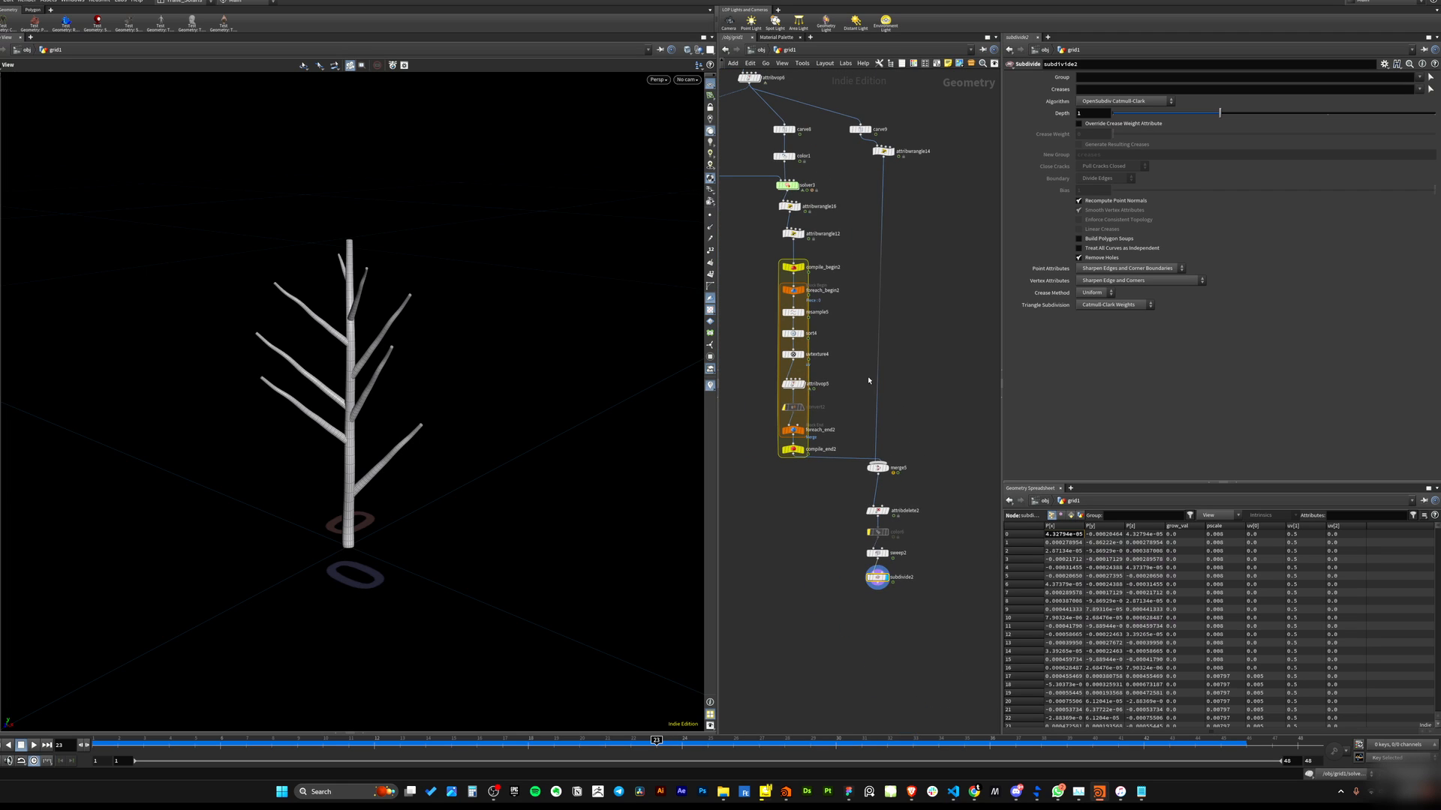
Play the timeline to watch the subdivided tree grow from its branching network.
{"action": "middle_click_drag", "start_coordinate": [868, 378], "coordinate": [890, 576]}
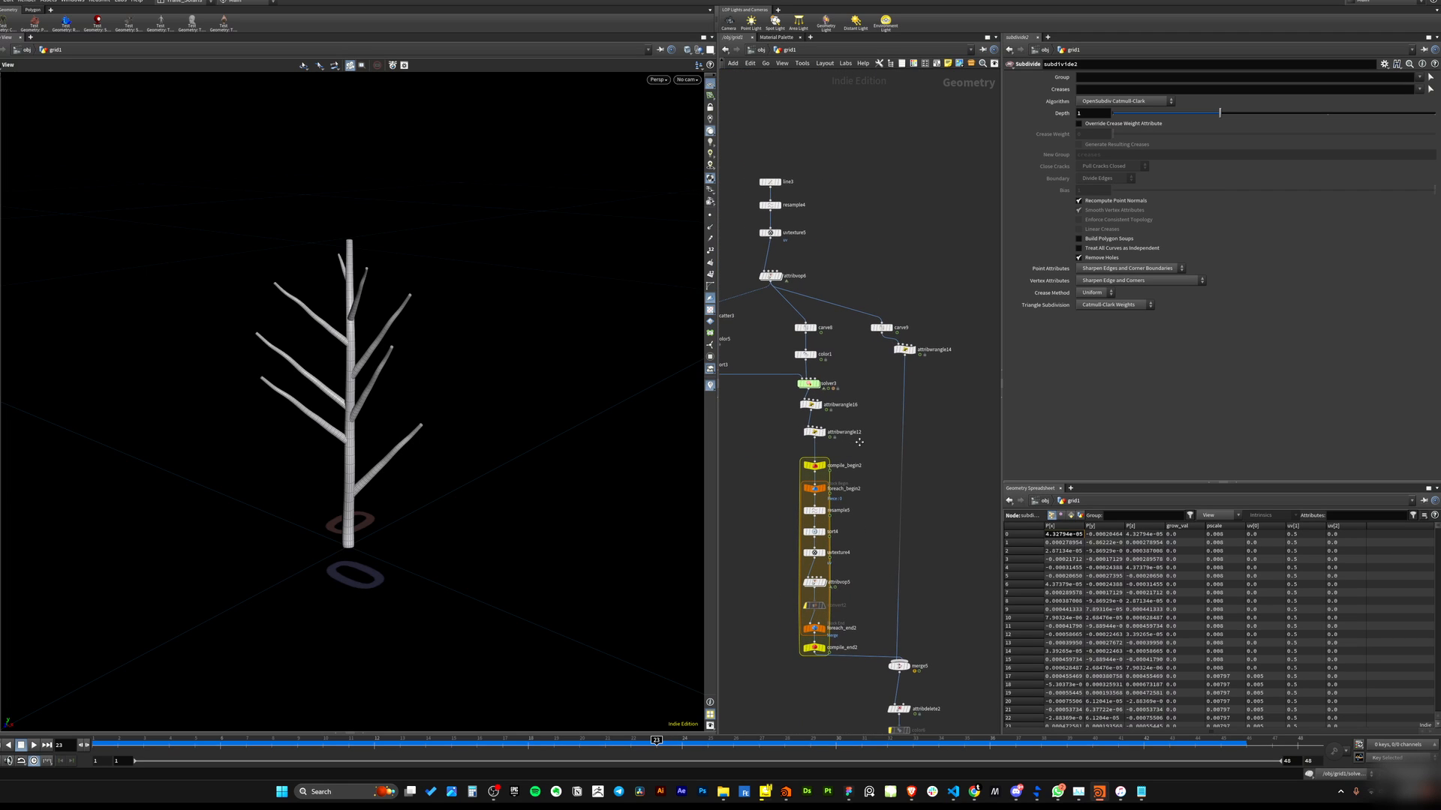
{"action": "scroll", "coordinate": [814, 437], "scroll_direction": "up", "scroll_amount": 6}
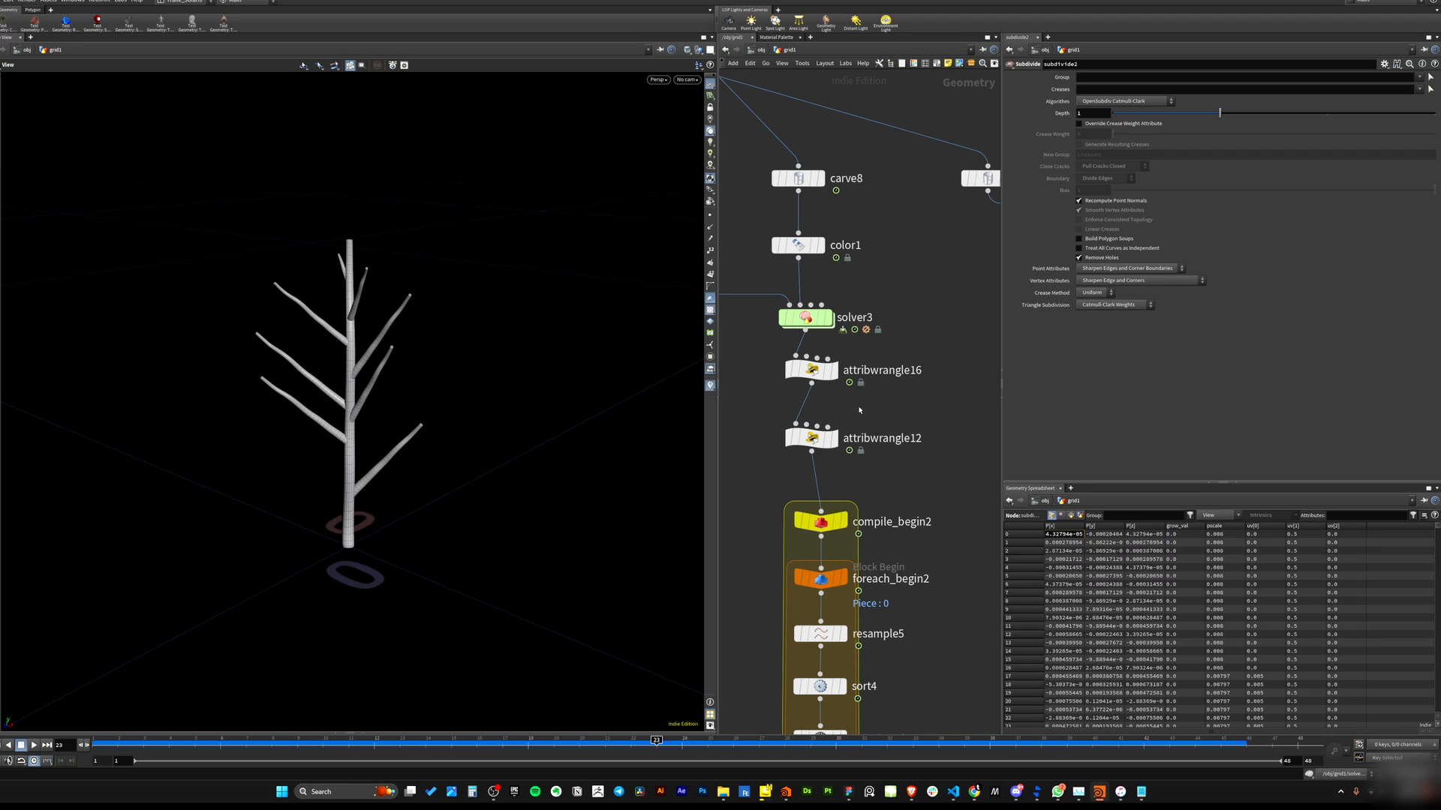
{"action": "scroll", "coordinate": [893, 436], "scroll_direction": "down", "scroll_amount": 6}
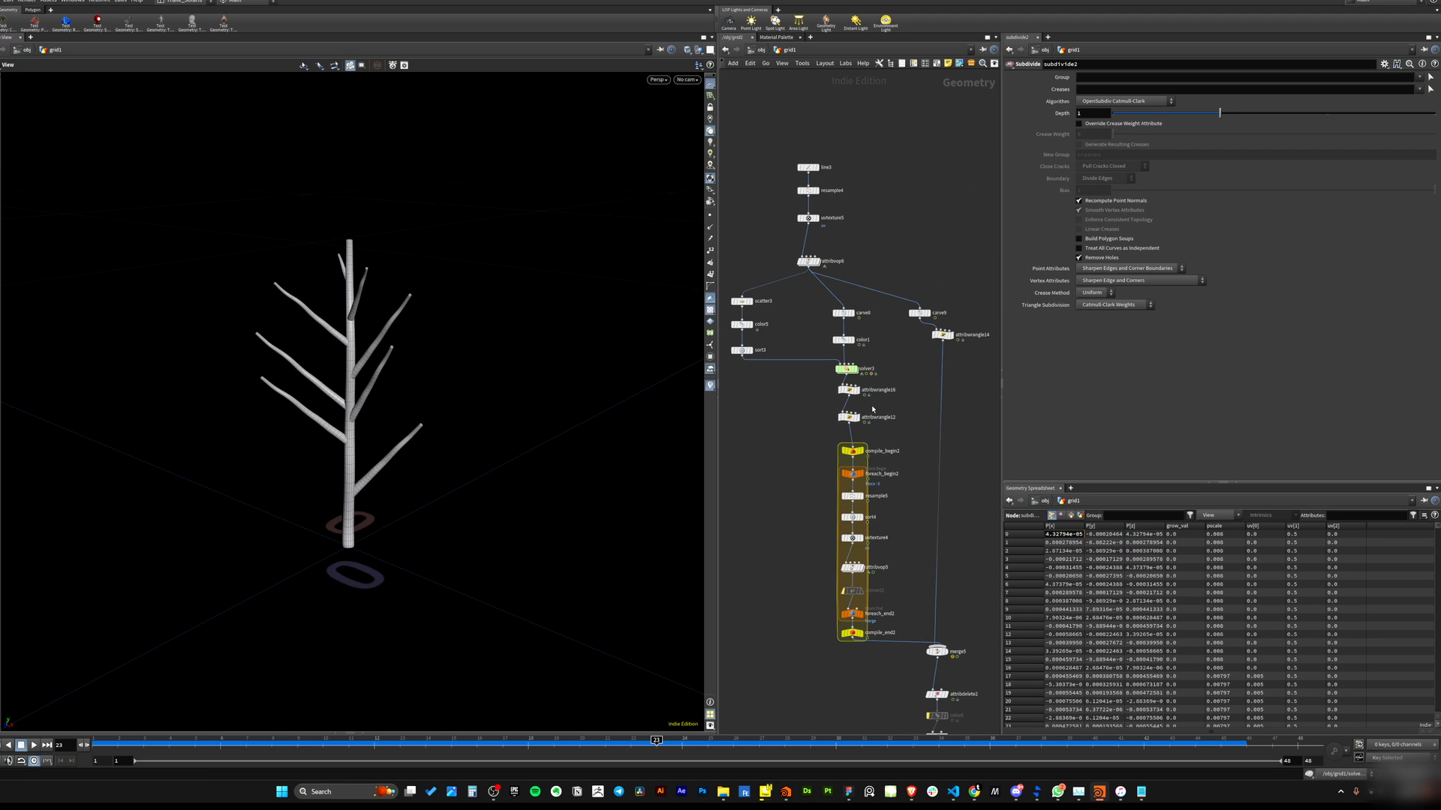
{"action": "left_click", "coordinate": [35, 746]}
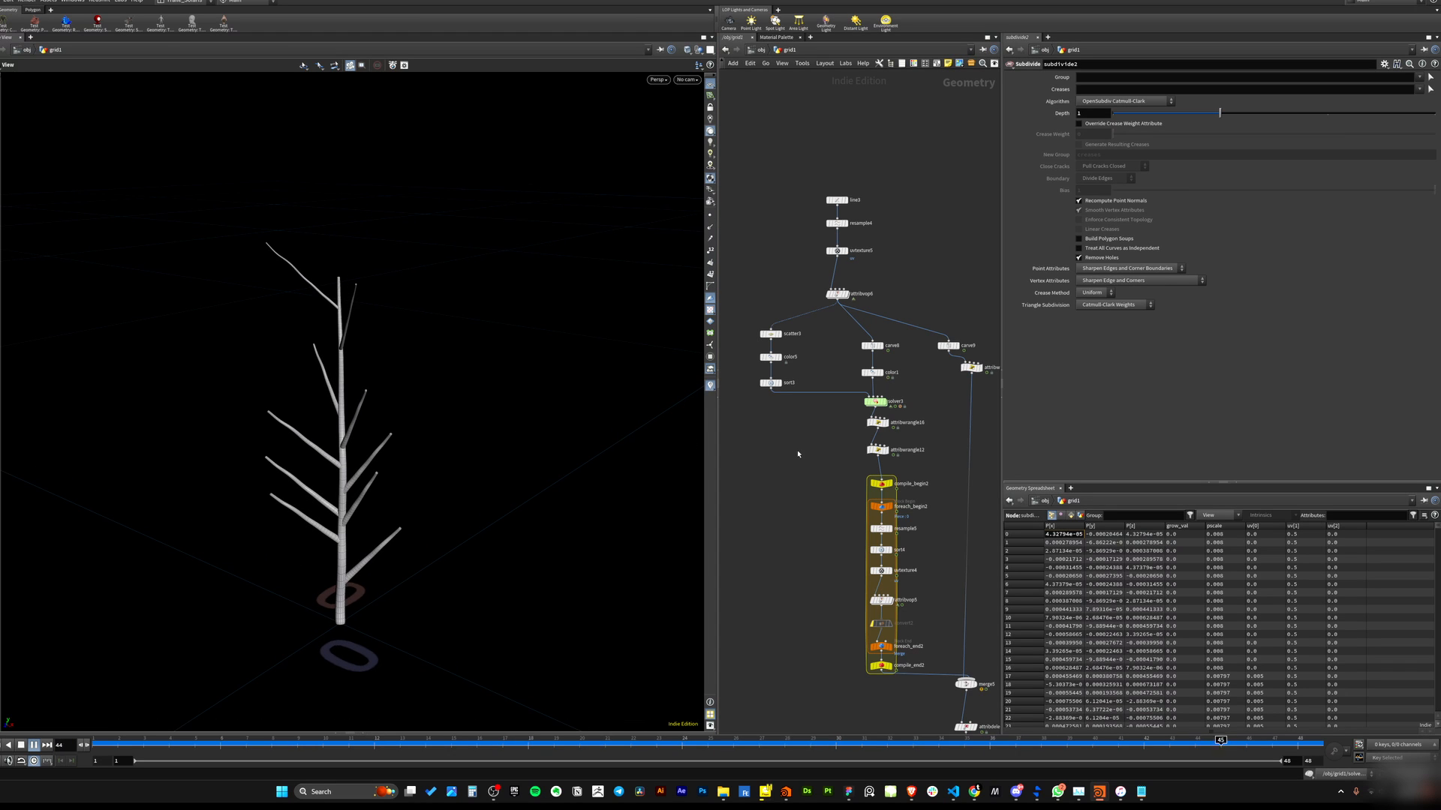
Open the attribwrangle12 node to review its branching VEX code while the animation plays.
{"action": "middle_click_drag", "start_coordinate": [933, 499], "coordinate": [868, 434]}
{"action": "middle_click_drag", "start_coordinate": [841, 533], "coordinate": [848, 415]}
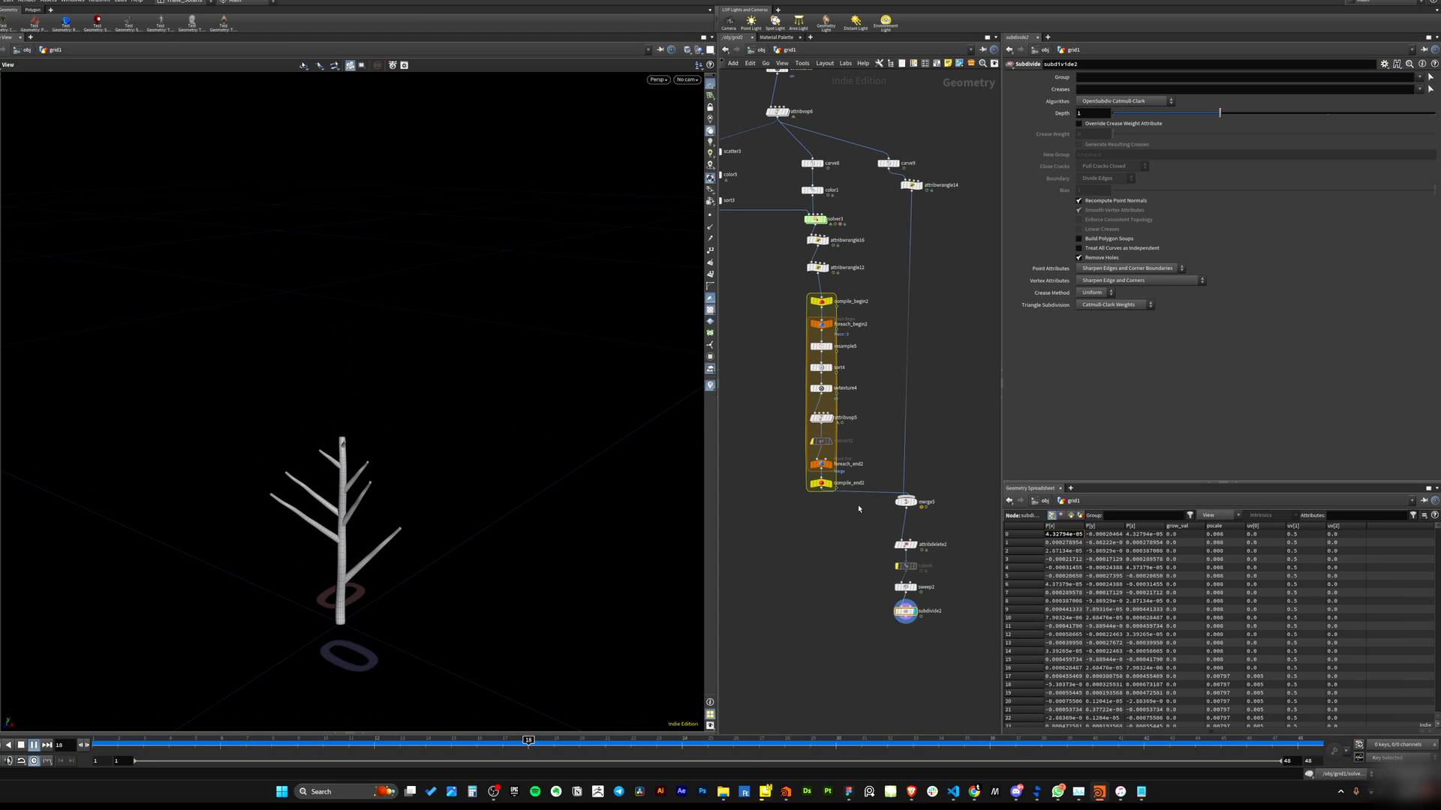
{"action": "middle_click_drag", "start_coordinate": [863, 535], "coordinate": [878, 569]}
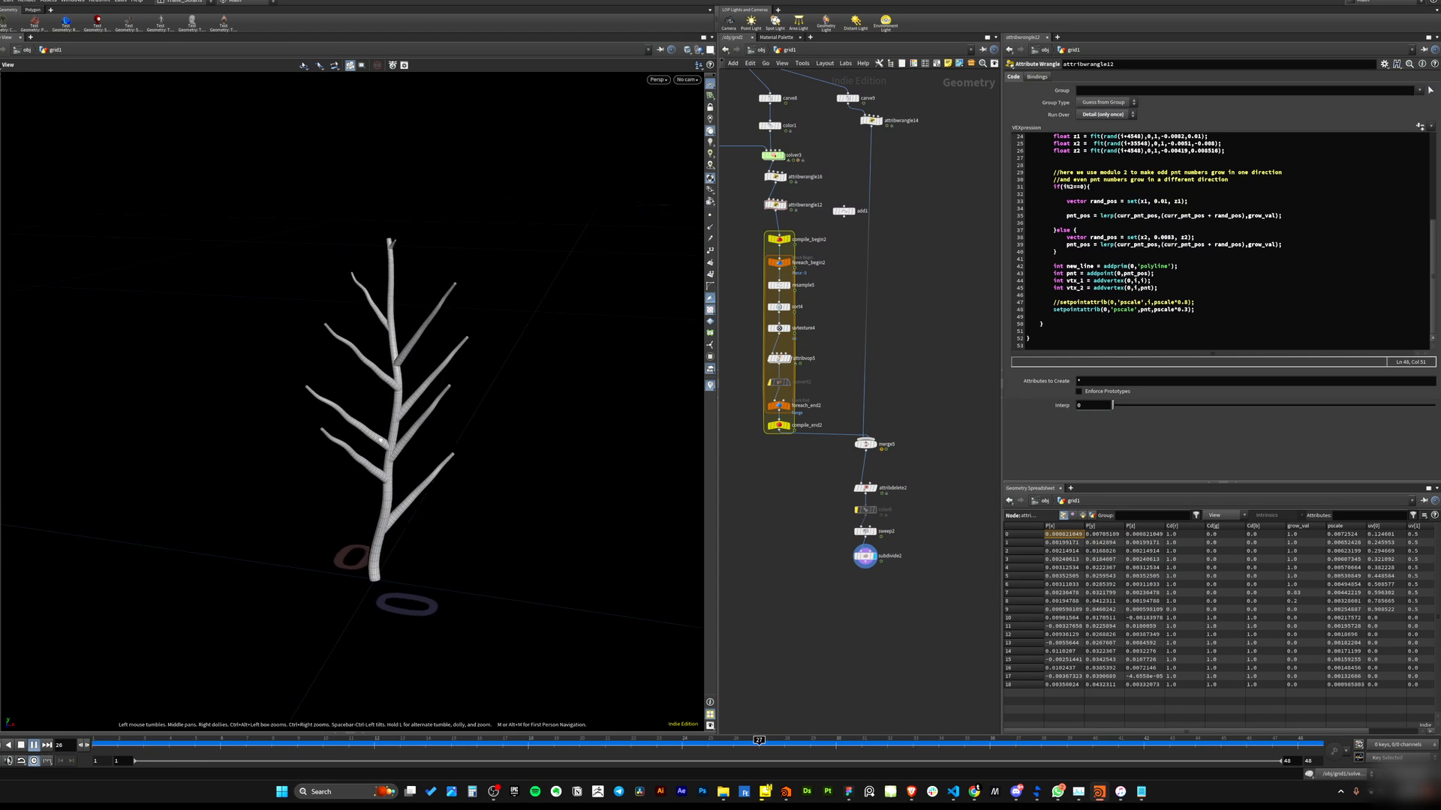